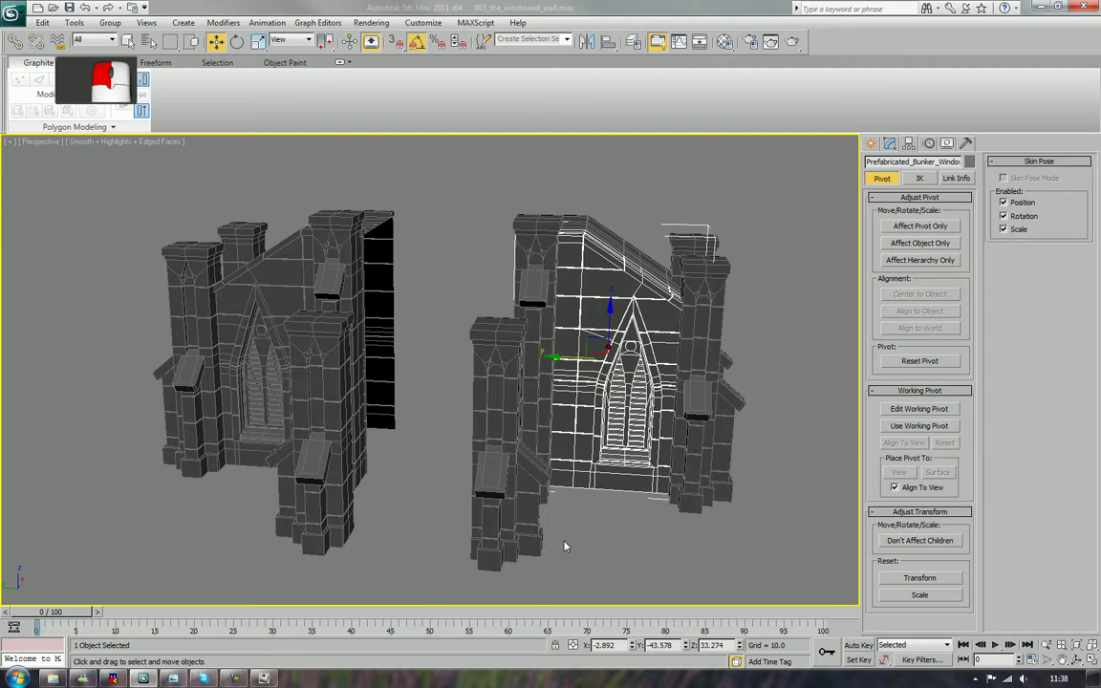
- Unhide the 0 (default) layer so the Bunker base mesh is shown with the walls and buttresses
middle_click_drag(564, 546, 535, 564, "alt")
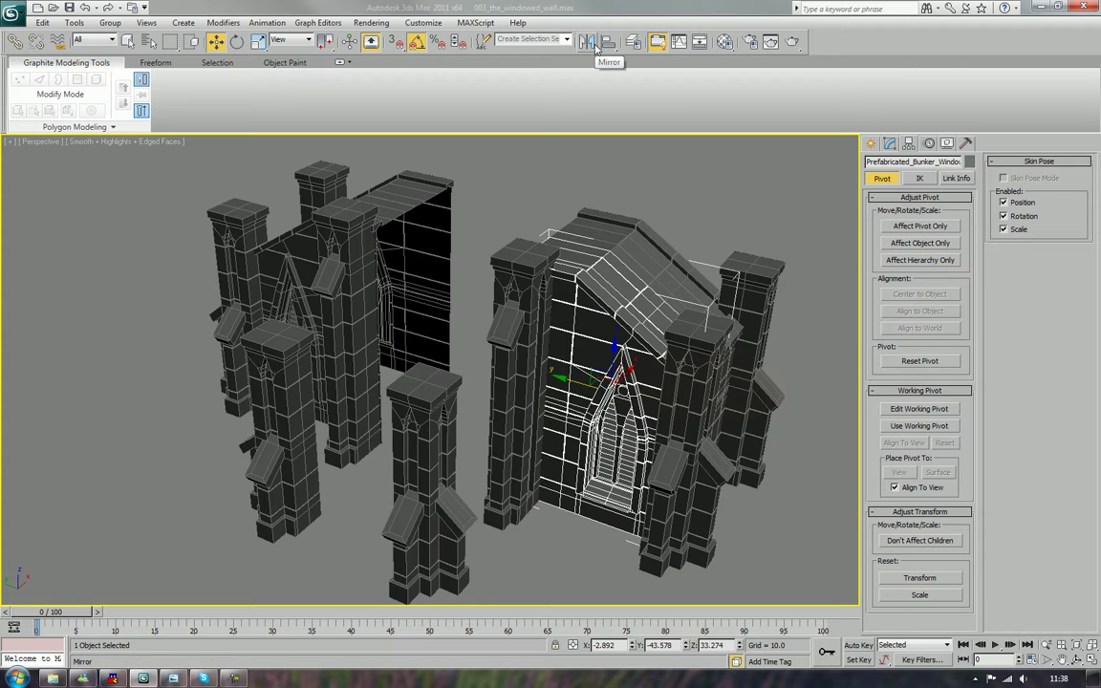
left_click(633, 41)
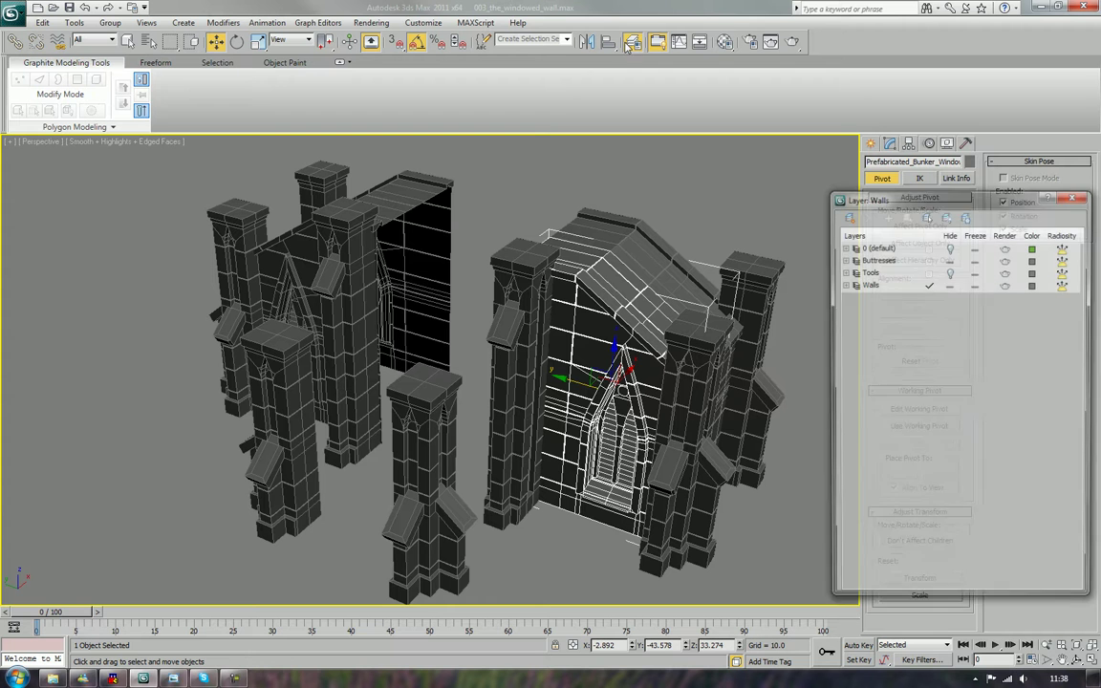
left_click(952, 248)
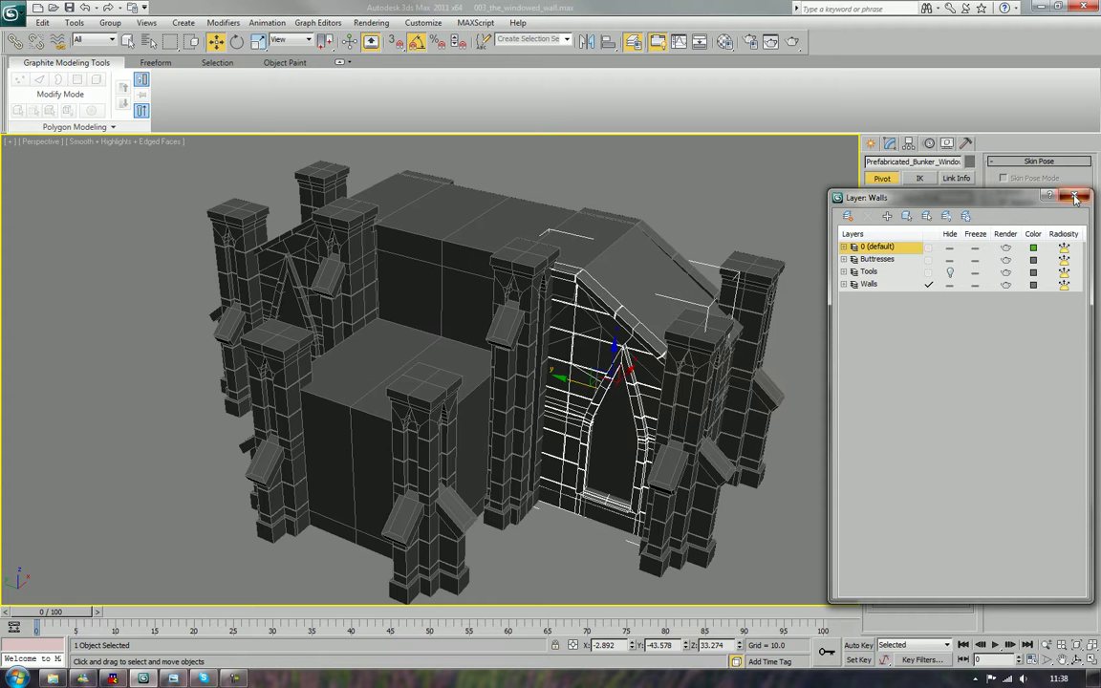
left_click(1075, 197)
- Detach the five top, front and side polygons on one half of the Bunker's projecting entry block as a clone, working below the Symmetry modifier
left_click(505, 496)
middle_click_drag(470, 513, 538, 548, "alt")
left_click(422, 513)
middle_click_drag(418, 476, 472, 443, "alt")
left_click(888, 141)
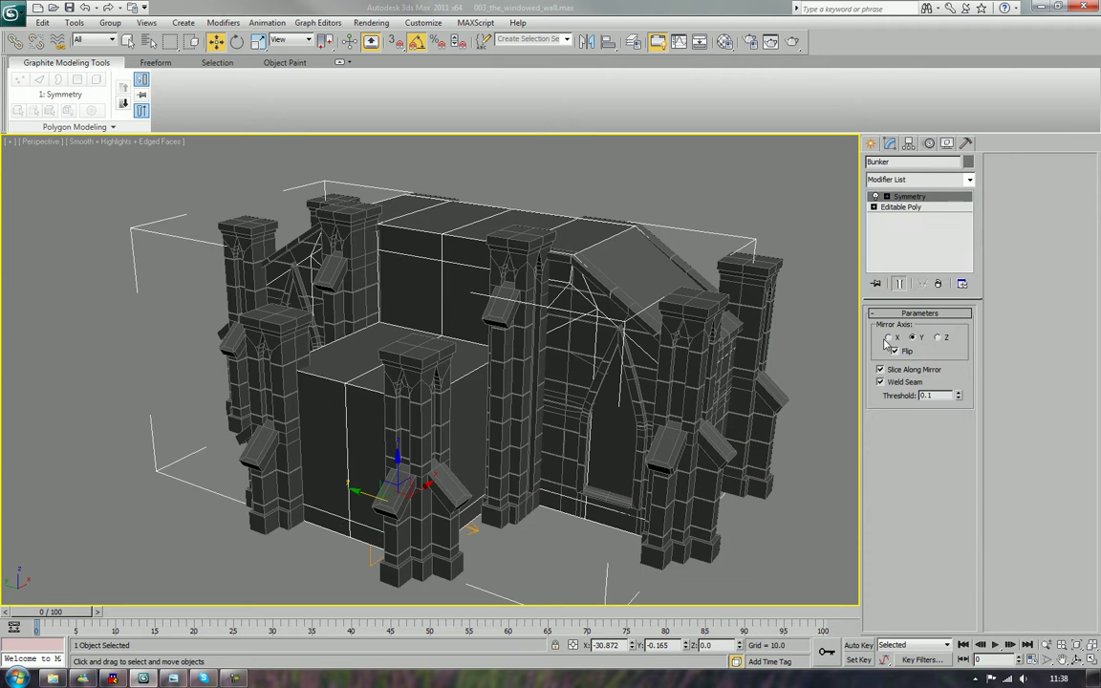
left_click(899, 208)
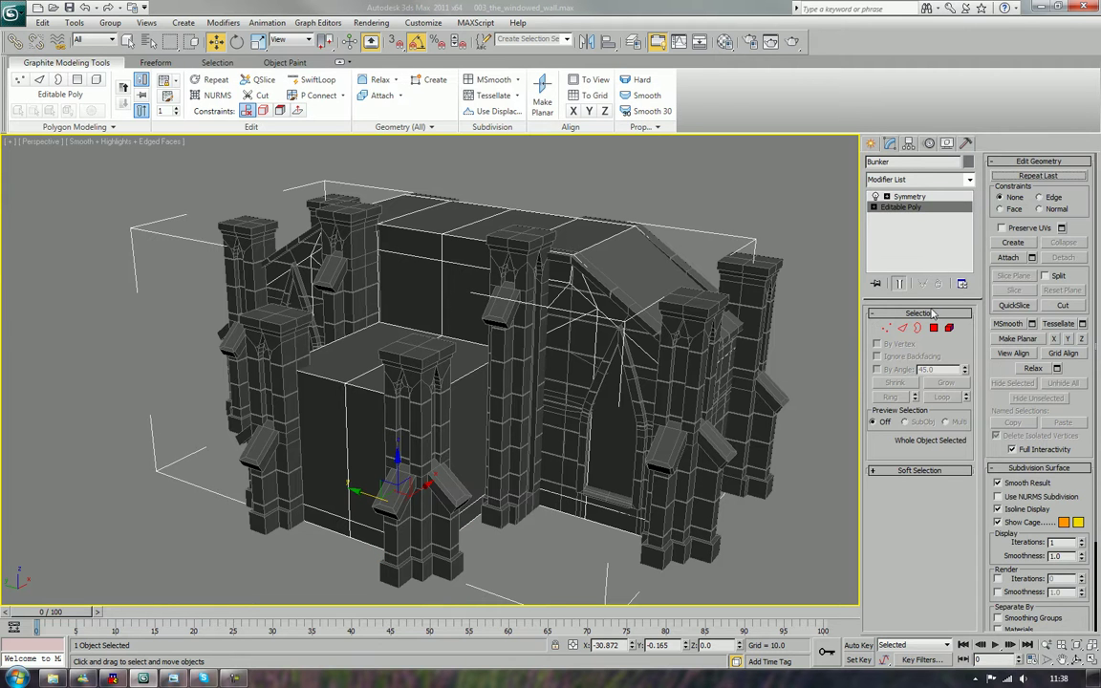
key("3")
left_click(470, 392)
left_click(469, 352, "ctrl")
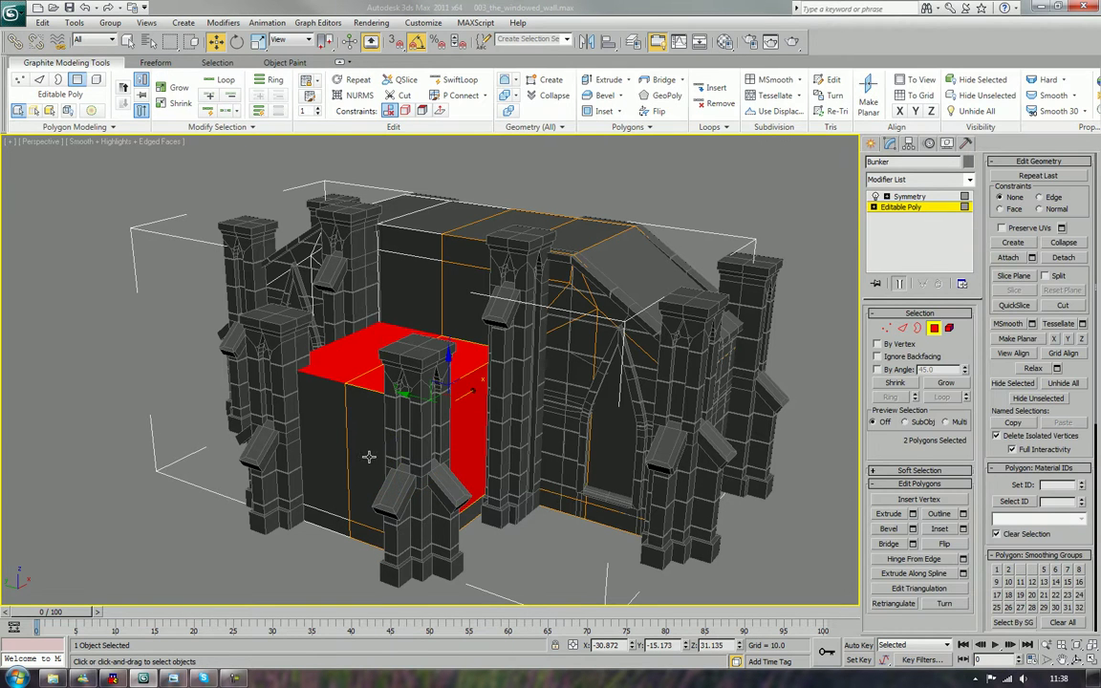
left_click(369, 457, "ctrl")
left_click(367, 534, "ctrl")
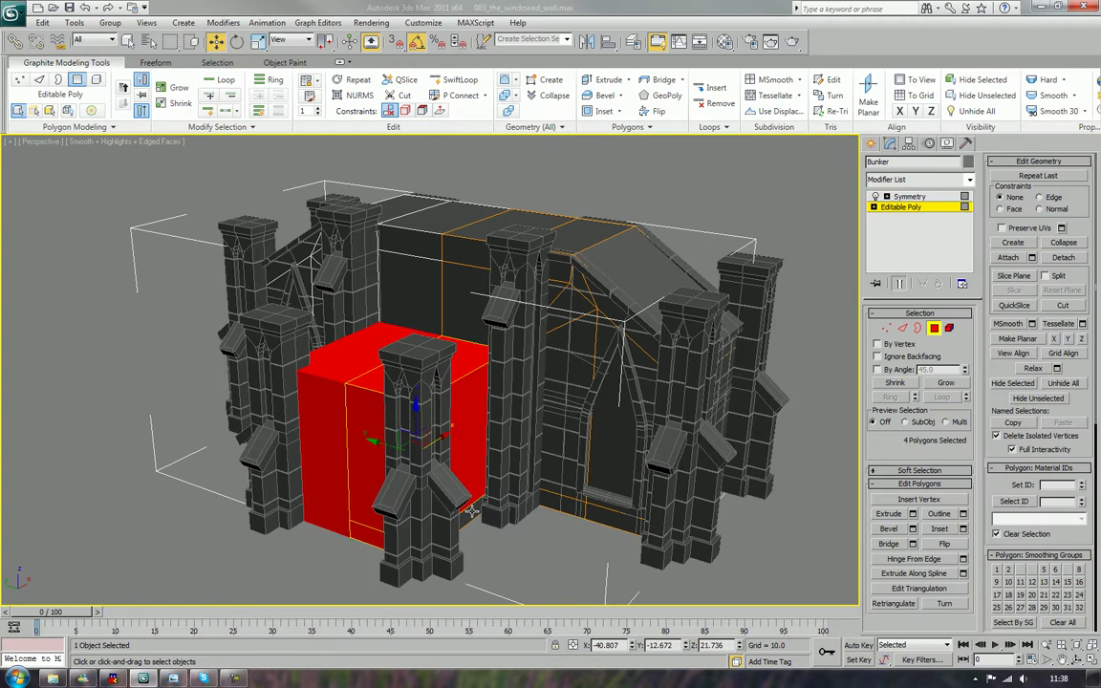
left_click(471, 511, "ctrl")
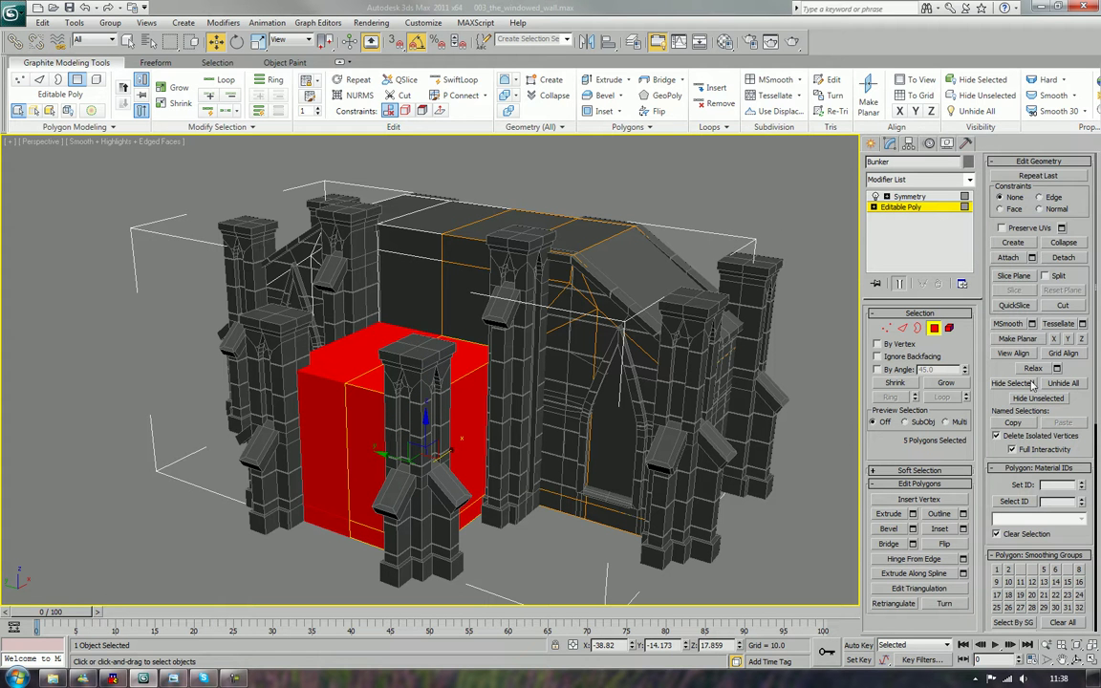
left_click(1051, 258)
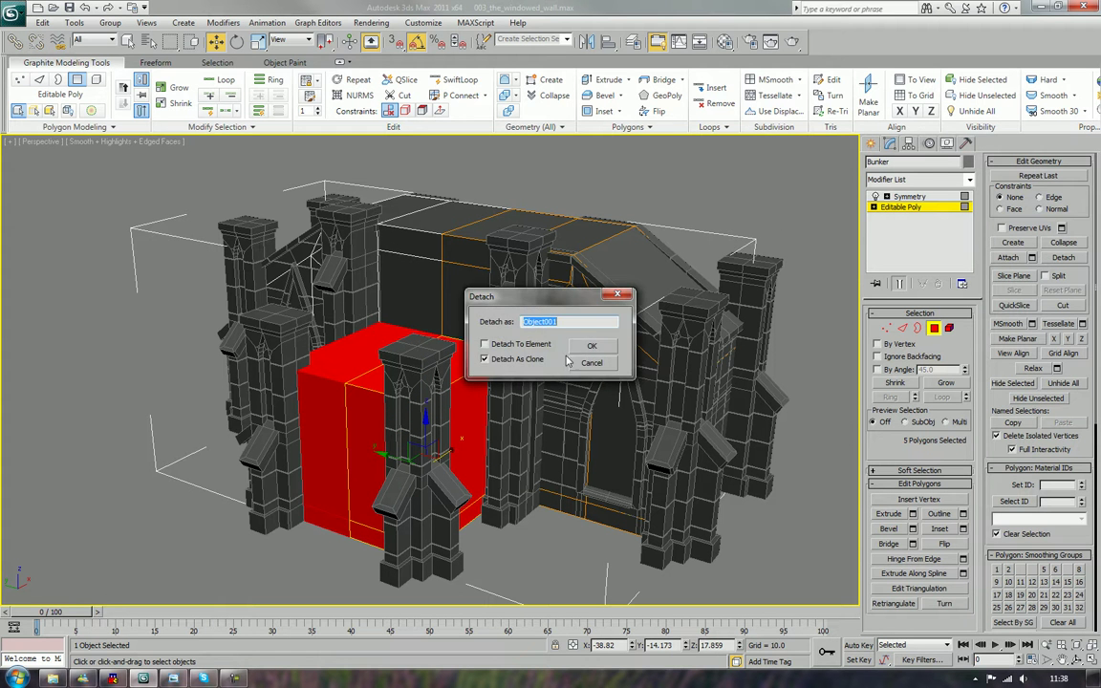
left_click(591, 346)
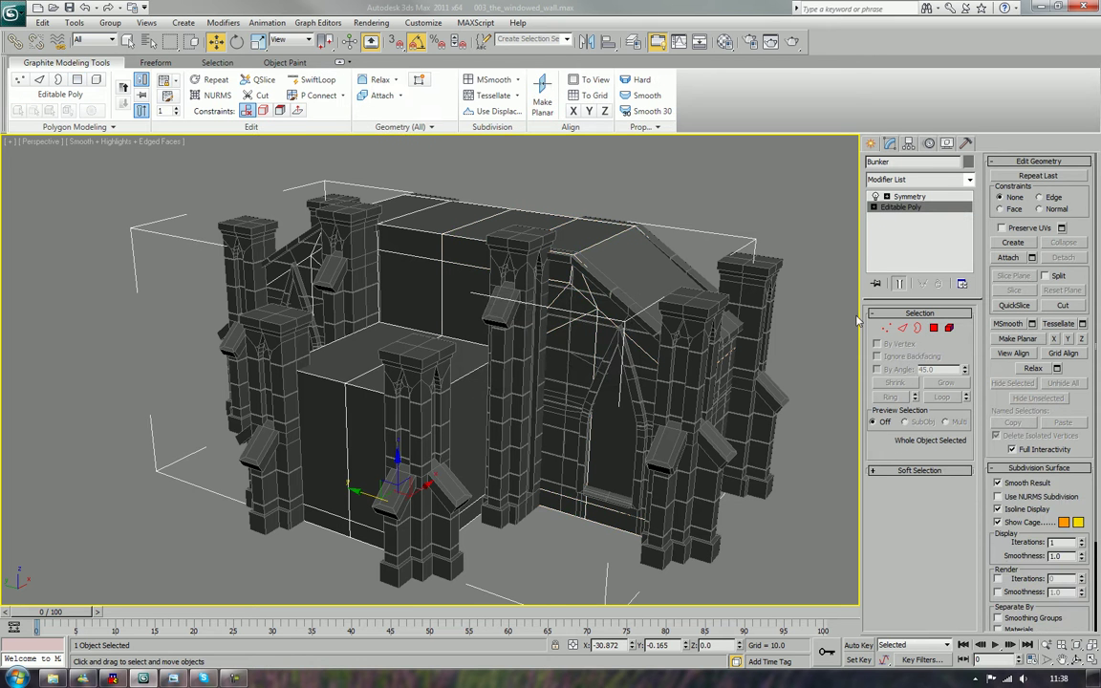
- Delete the Bunker's plain wall and roof polygons that overlap the detailed windowed wall section
middle_click_drag(592, 361, 678, 351, "alt")
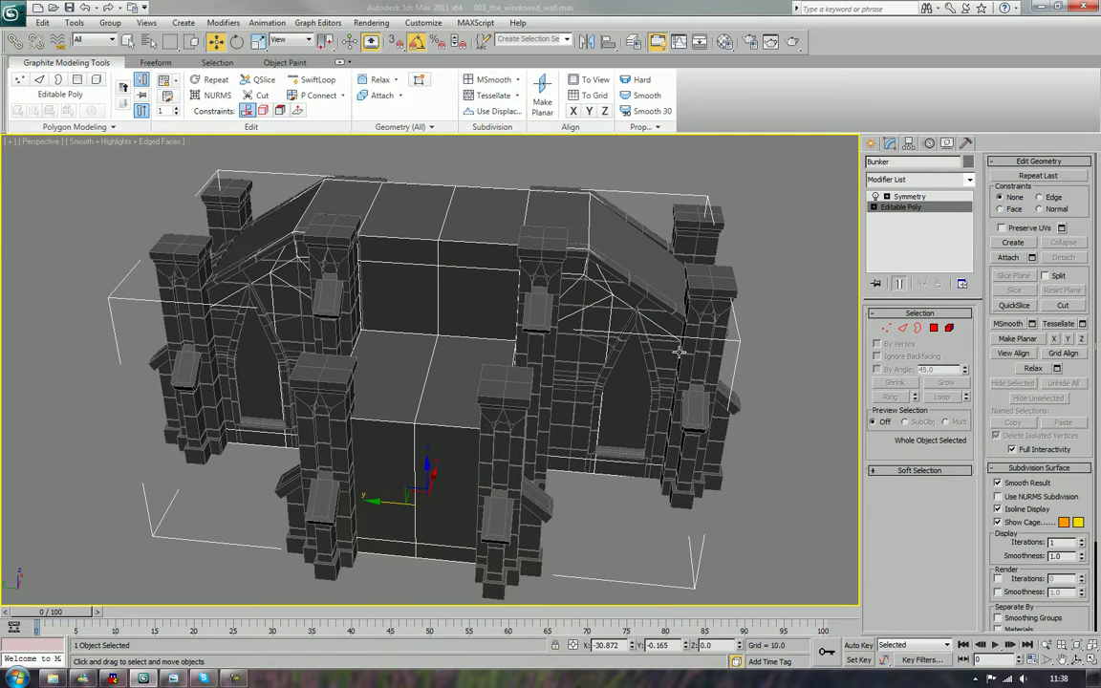
left_click(933, 327)
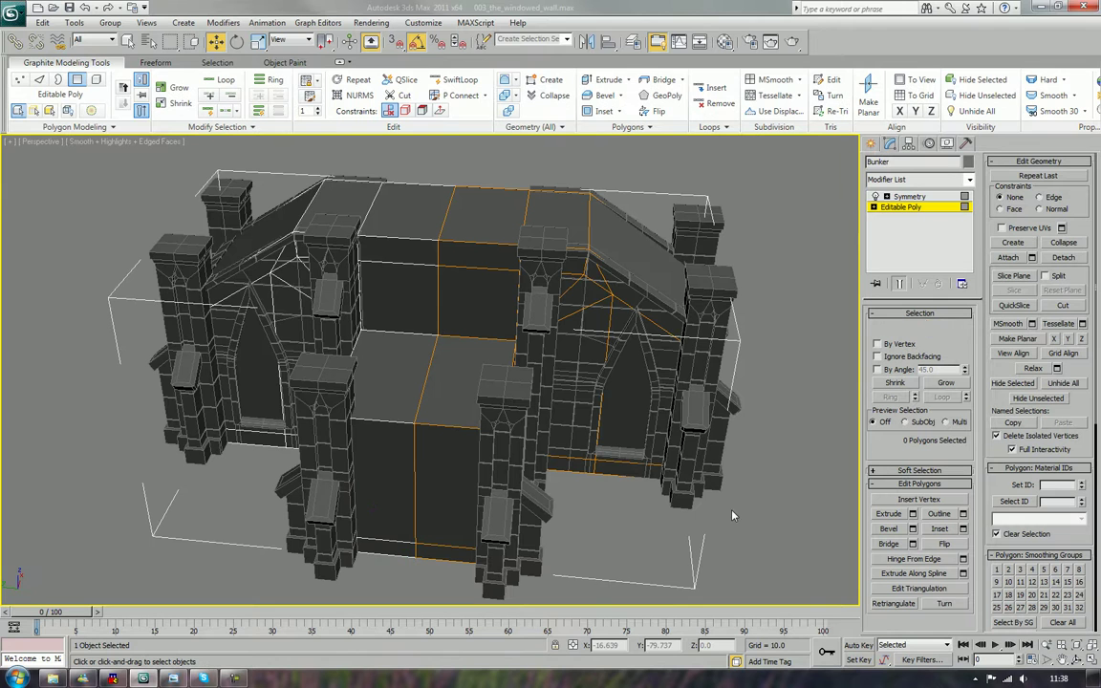
left_click_drag(731, 530, 581, 193)
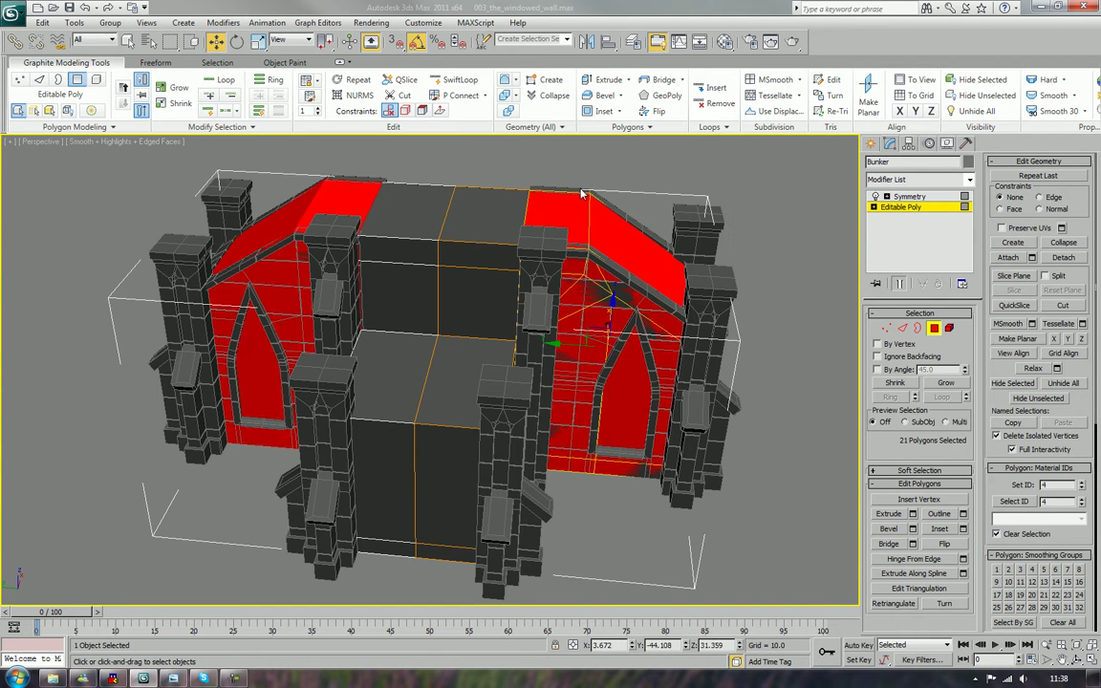
key("Delete")
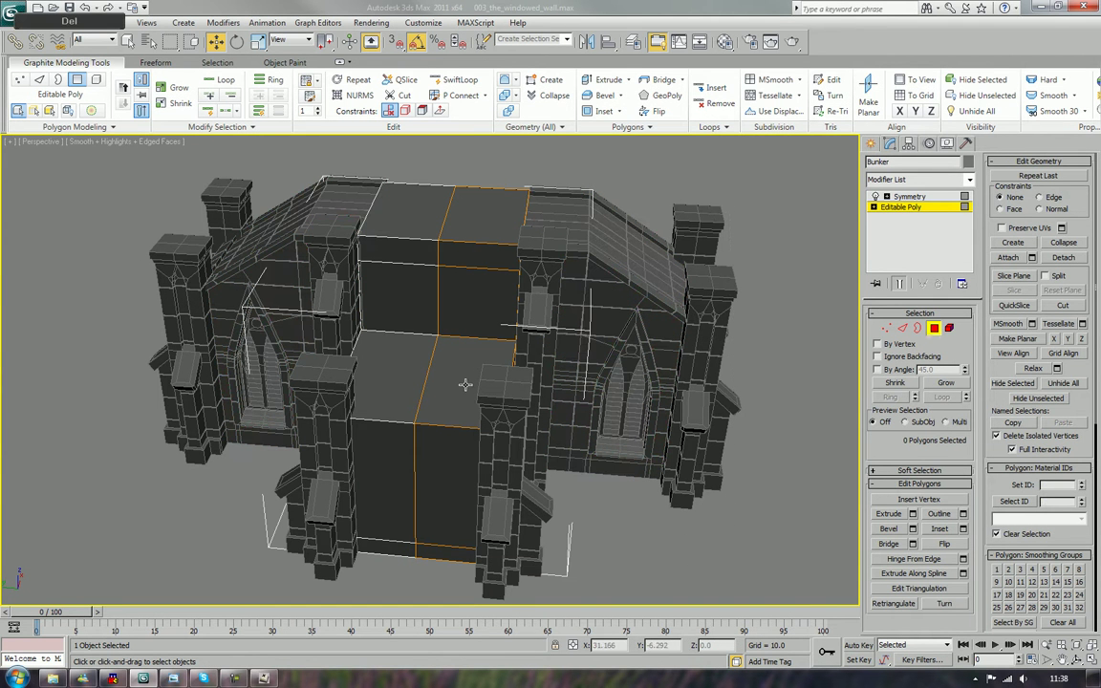
left_click(933, 328)
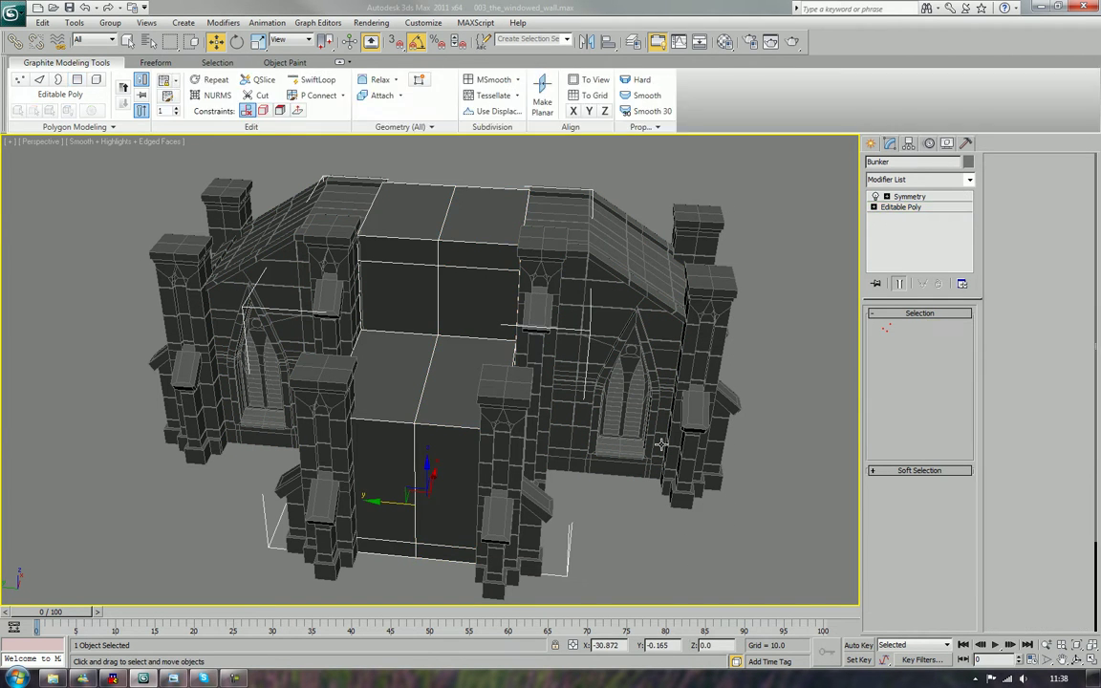
middle_click_drag(592, 396, 630, 422, "alt")
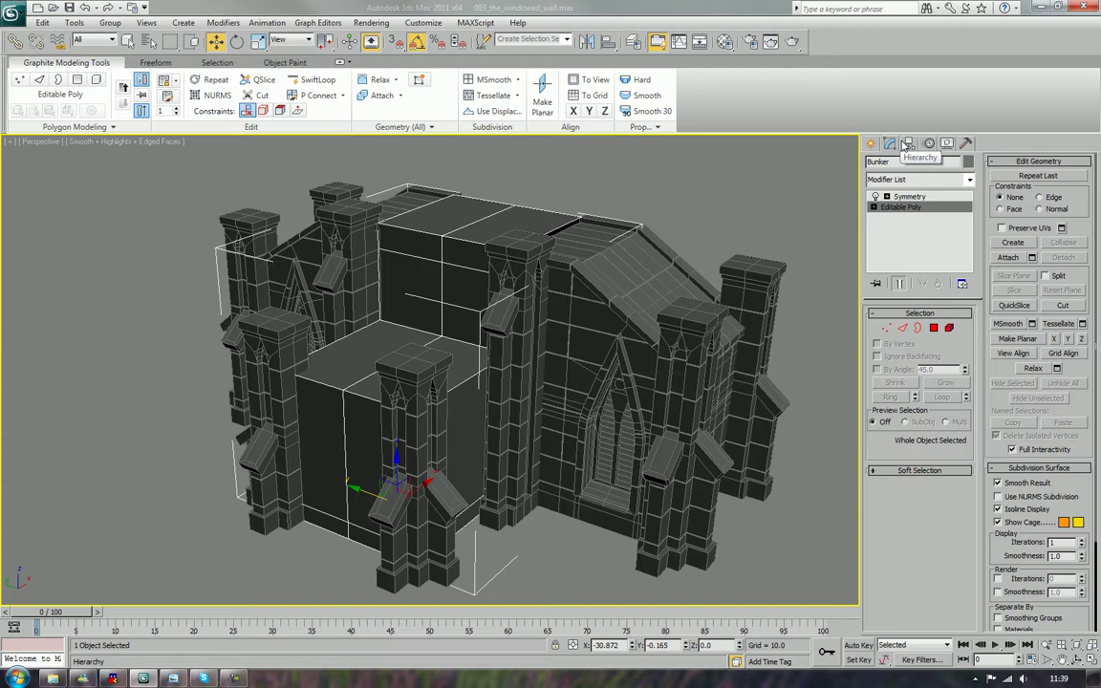
left_click(775, 202)
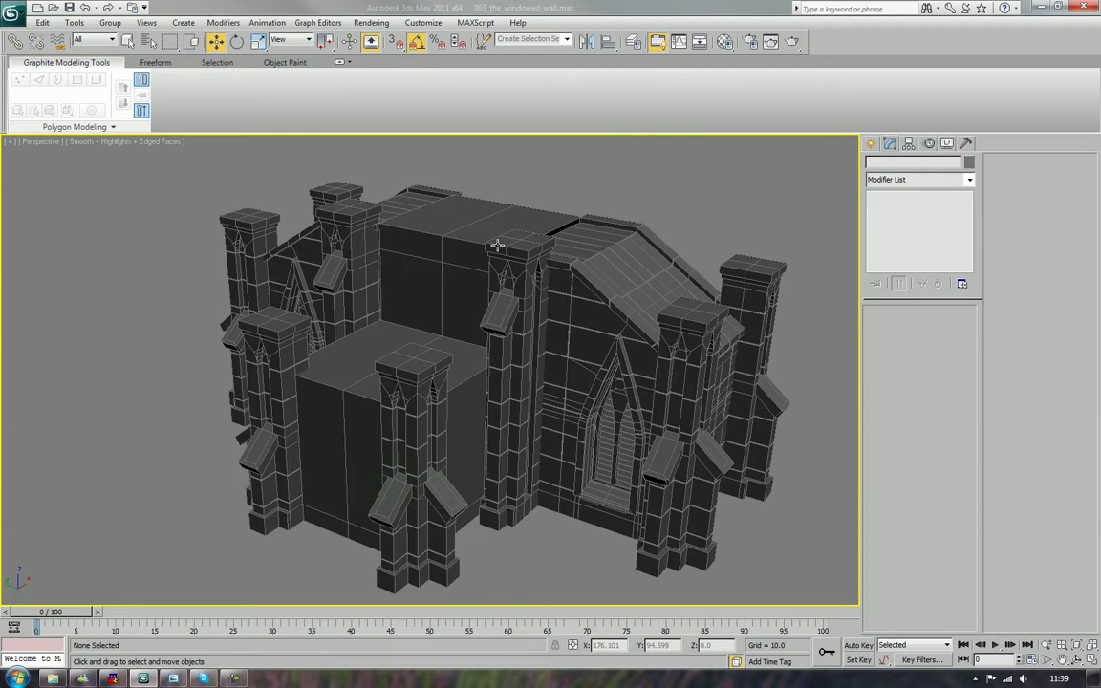
left_click(496, 247)
left_click(501, 209)
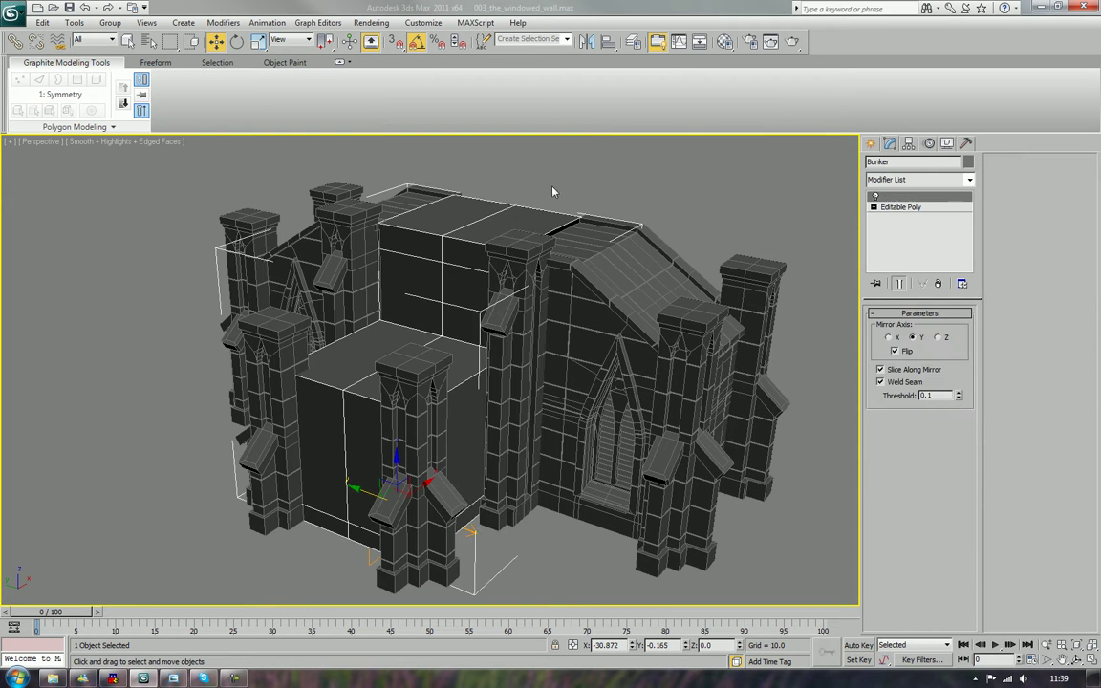
left_click(907, 143)
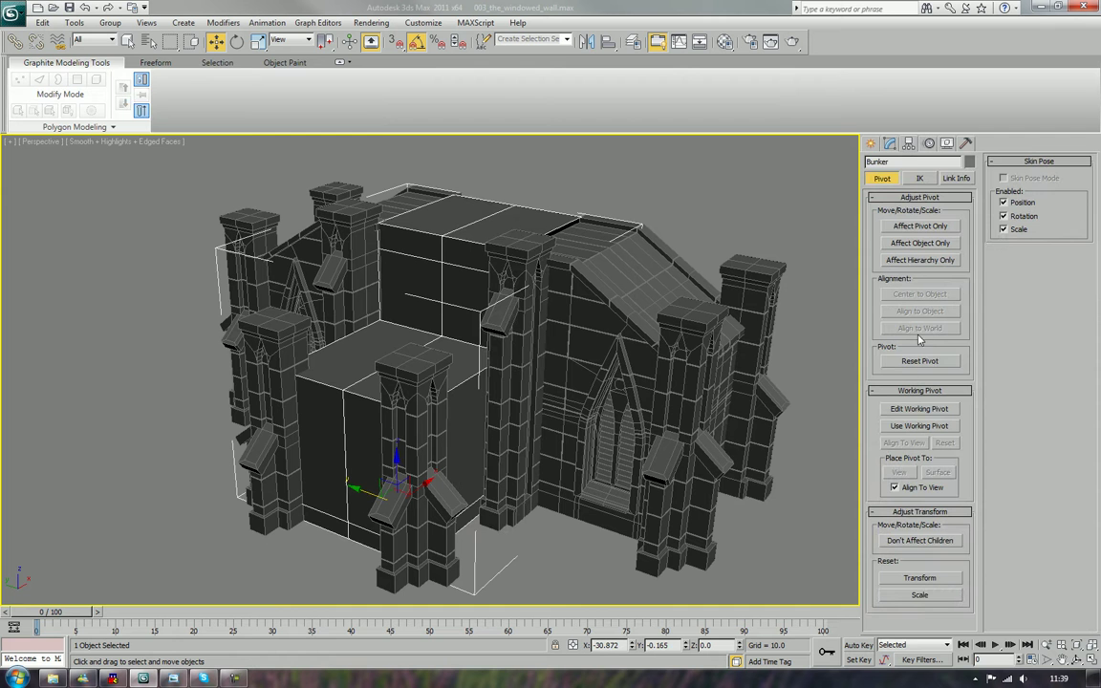
left_click(633, 41)
left_click(950, 248)
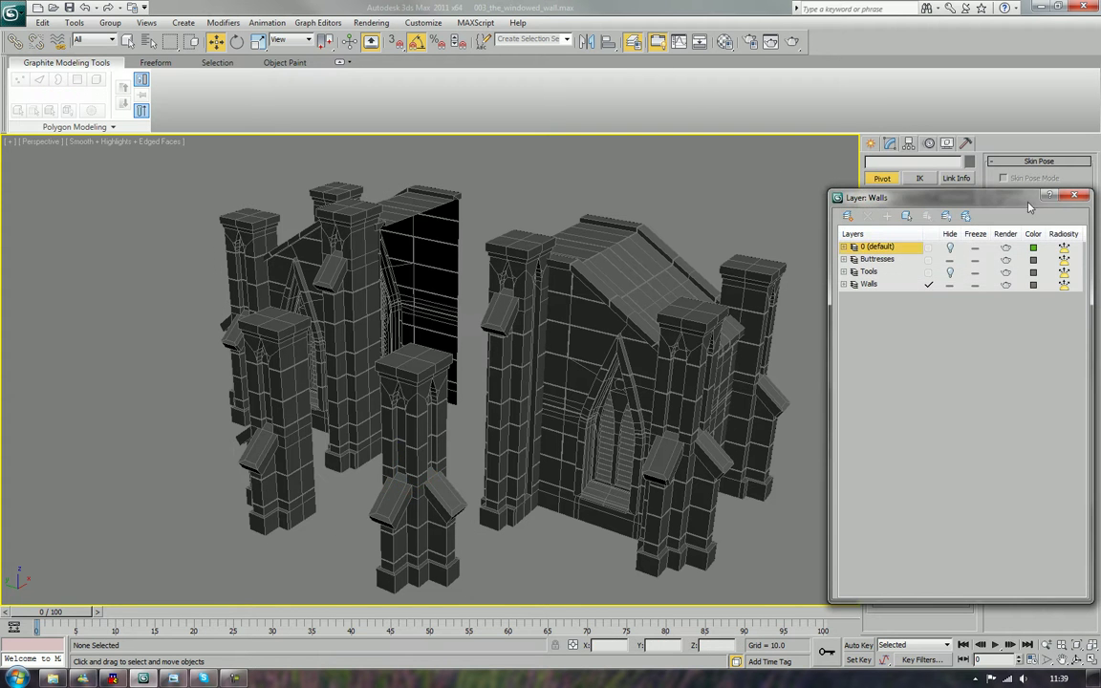
left_click(1080, 198)
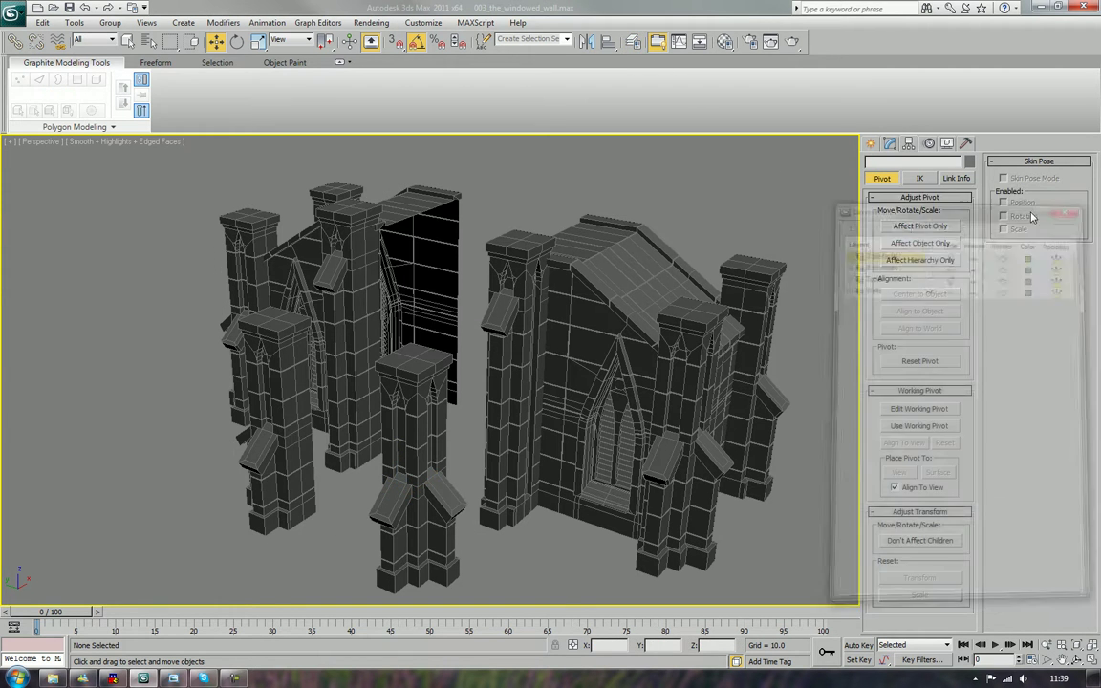
key("ctrl+z")
left_click(711, 203)
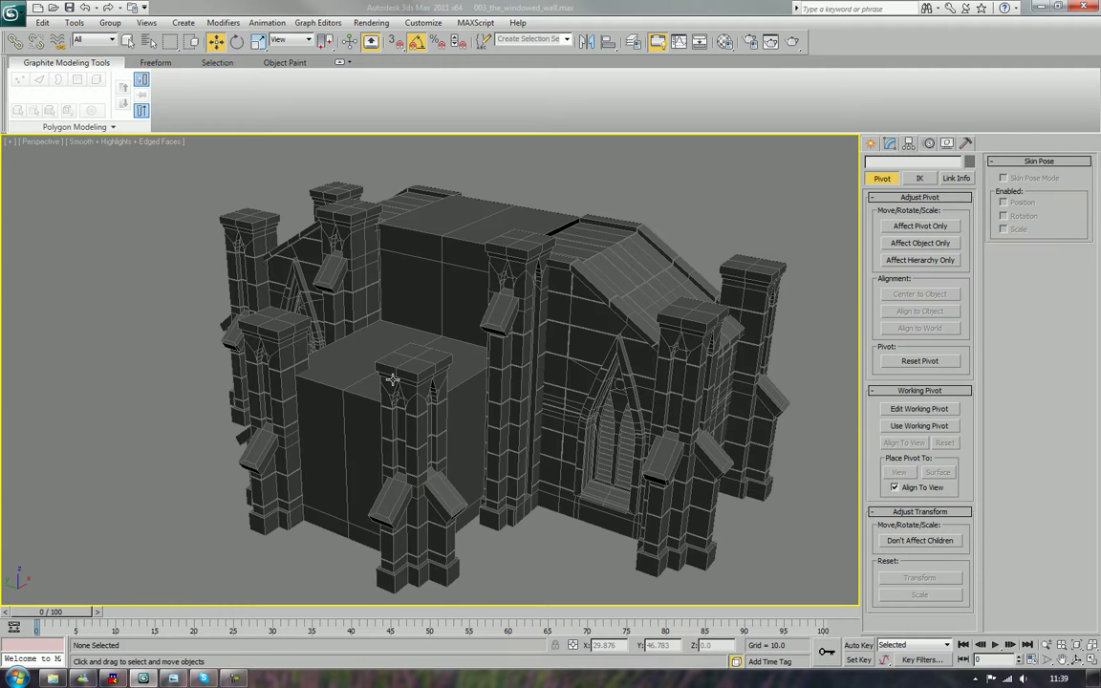
- Add the detached entry block piece to the Walls layer and check its membership by toggling that layer's visibility
left_click(392, 379)
left_click(323, 364)
left_click(359, 409)
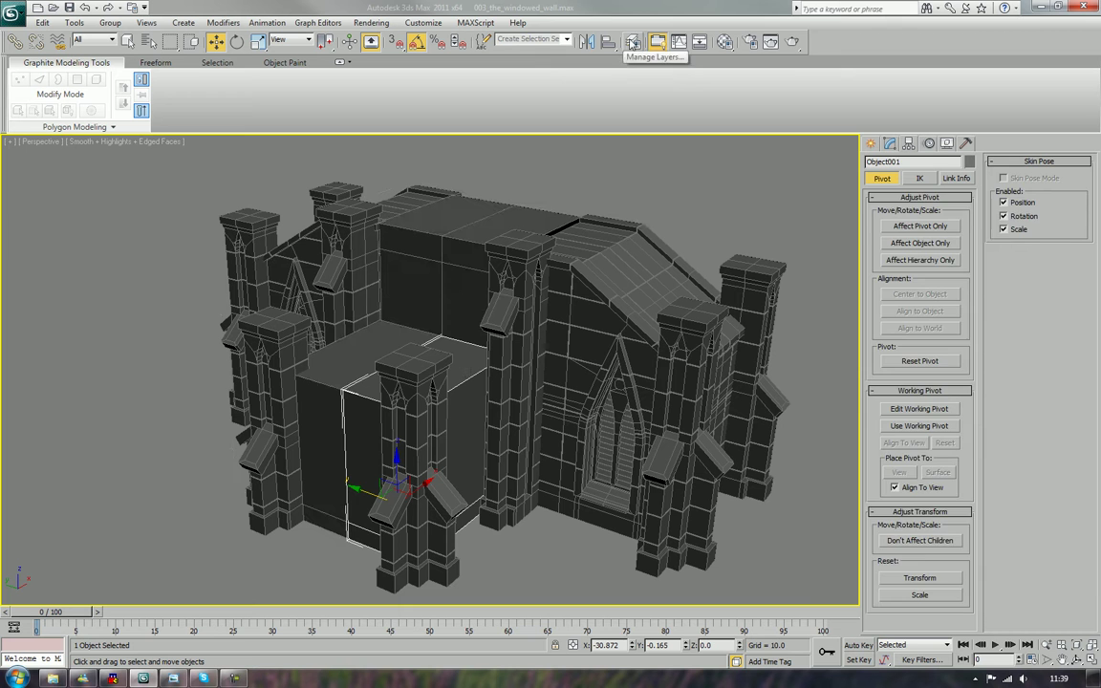
left_click(633, 41)
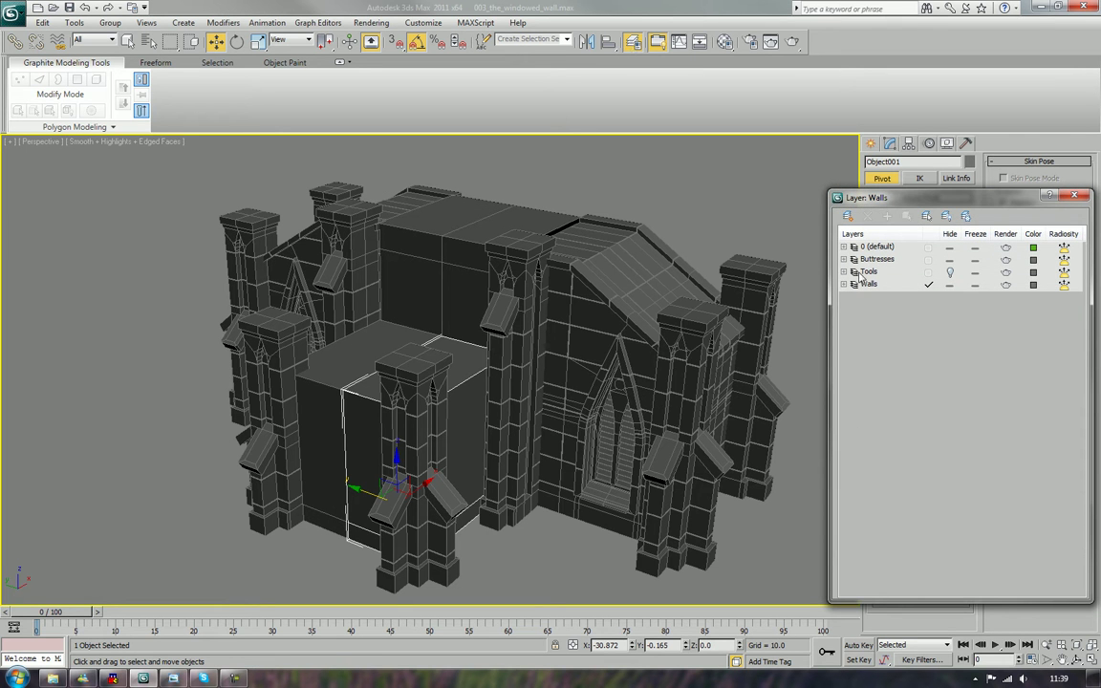
left_click(661, 271, "ctrl")
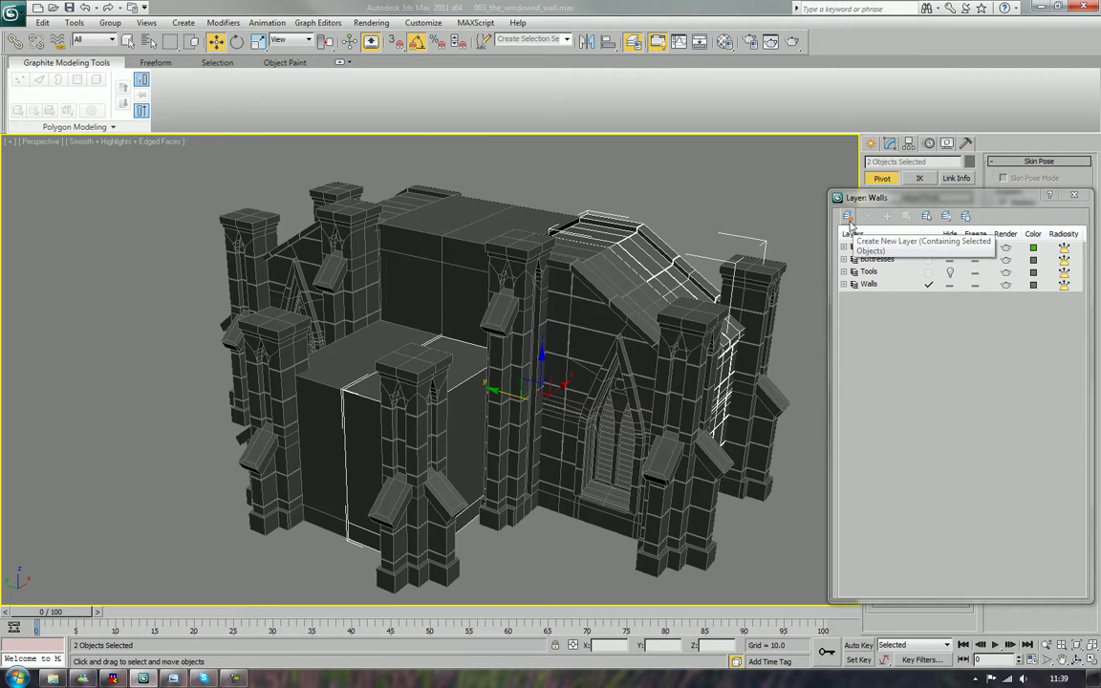
left_click(870, 287)
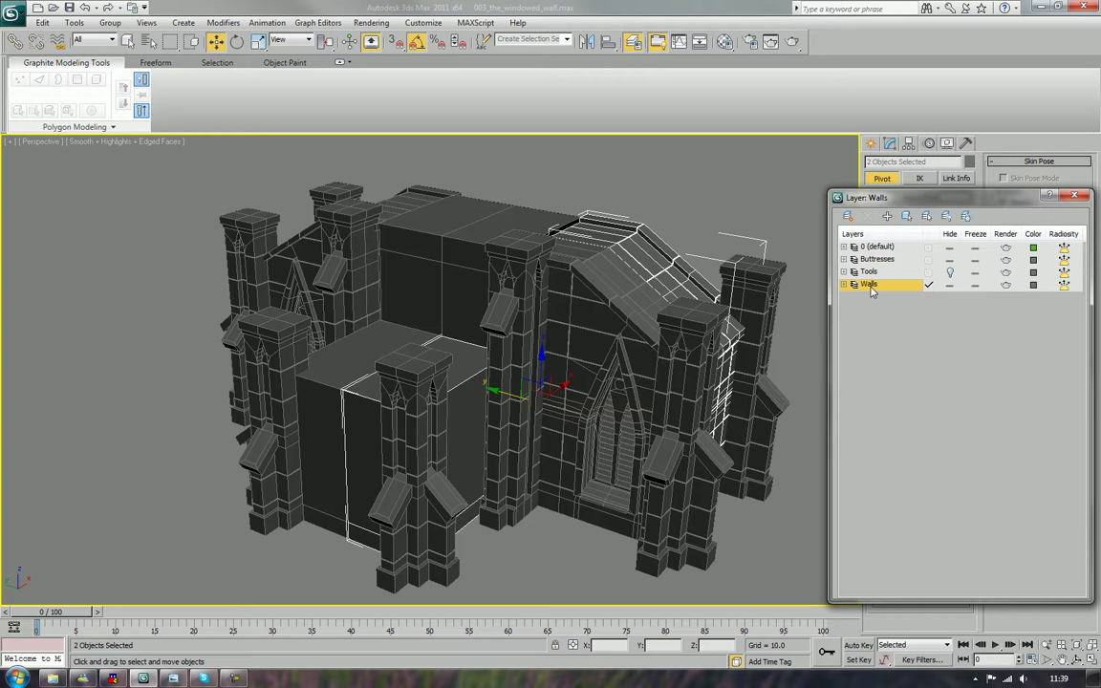
left_click(947, 286)
left_click(946, 287)
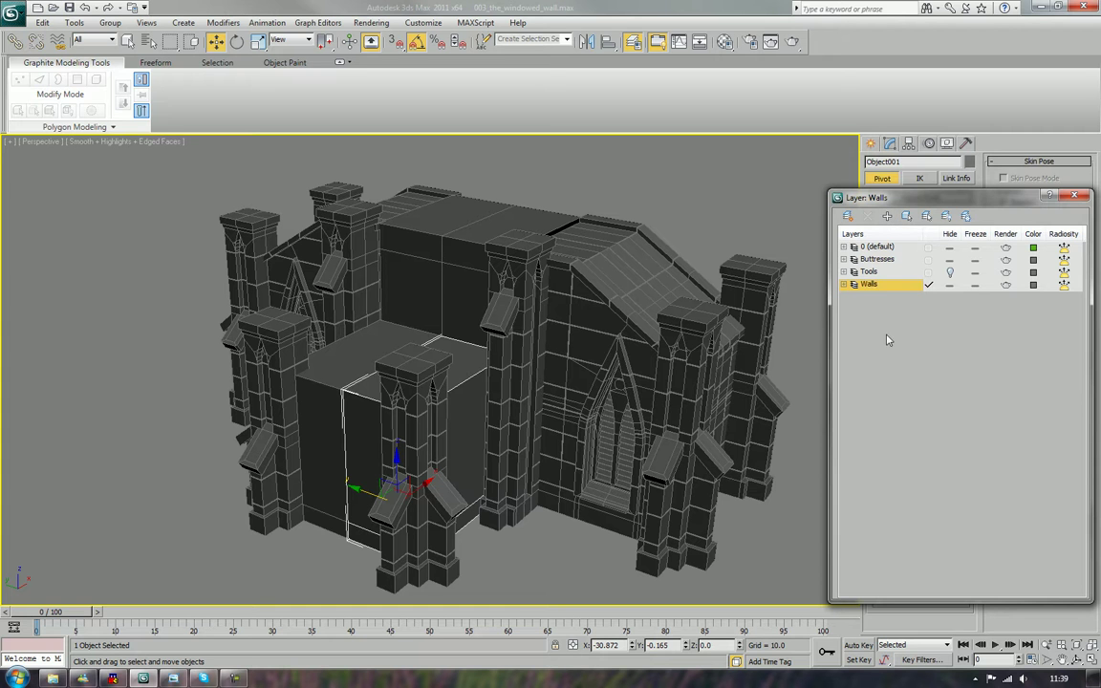
left_click(950, 286)
left_click(951, 287)
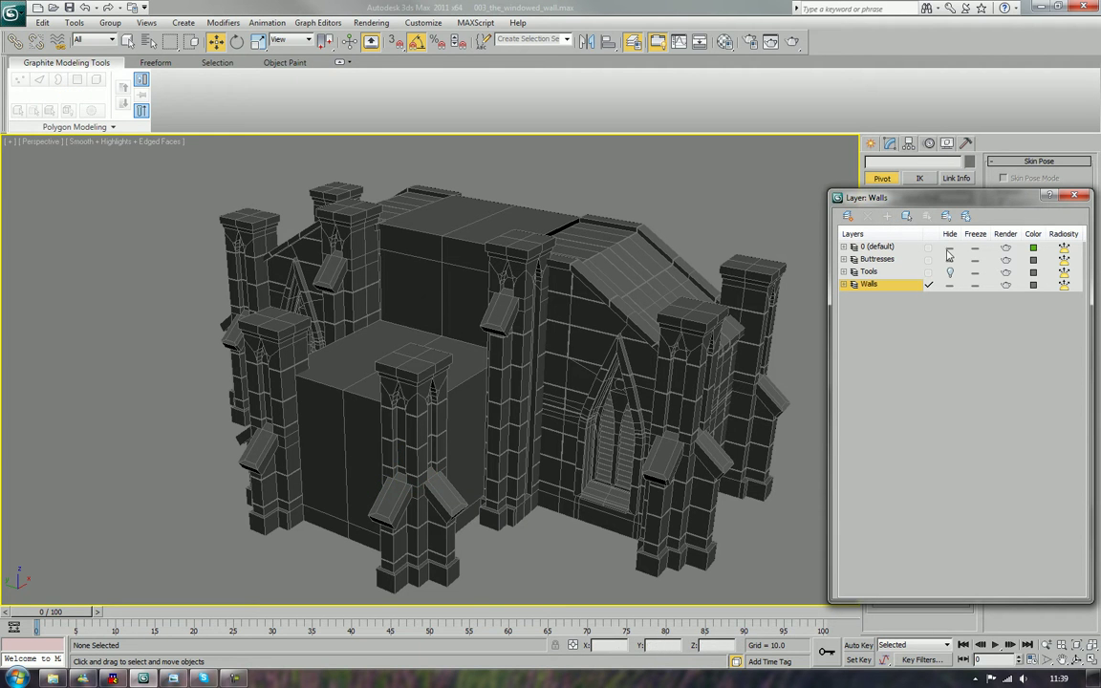
- Hide the 0 (default) and Buttresses layers to isolate the windowed walls and the entry block
left_click(948, 249)
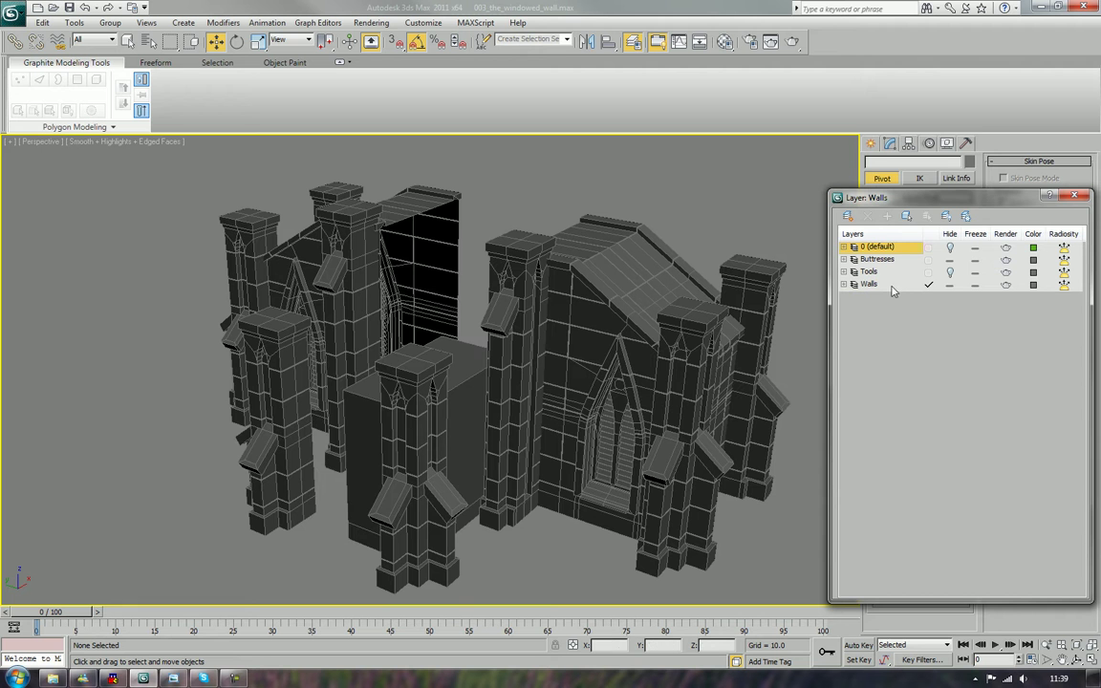
left_click(950, 261)
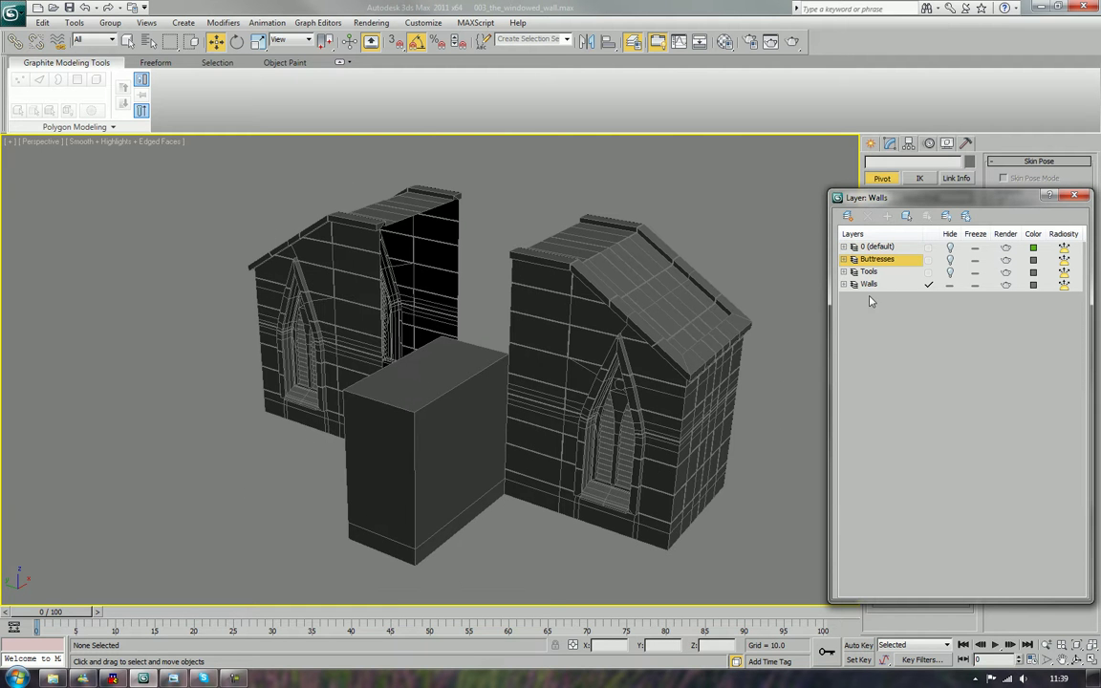
middle_click_drag(823, 304, 680, 286, "alt")
- Create a new layer containing the entry block piece and name it Entry
left_click(484, 379)
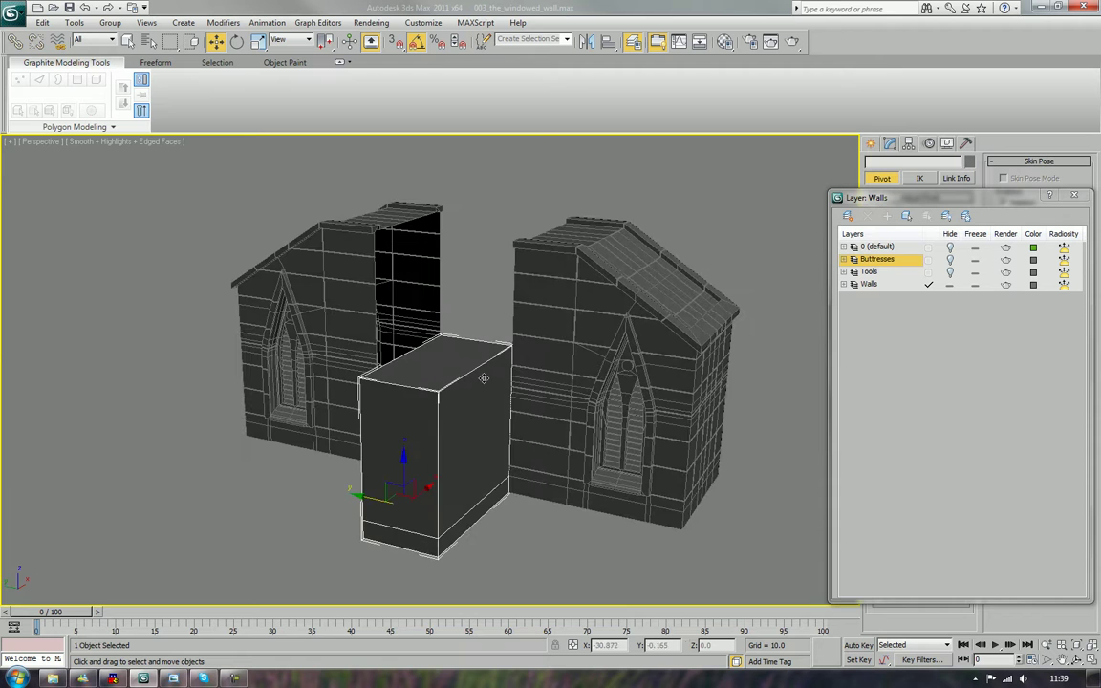
left_click(849, 217)
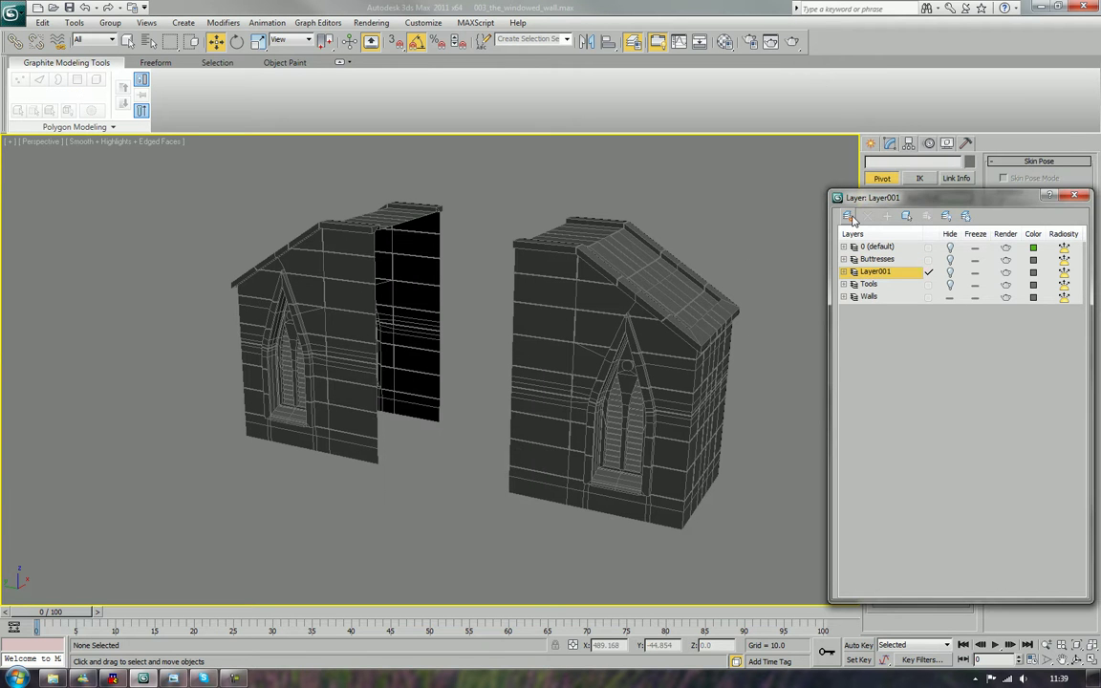
right_click(884, 272)
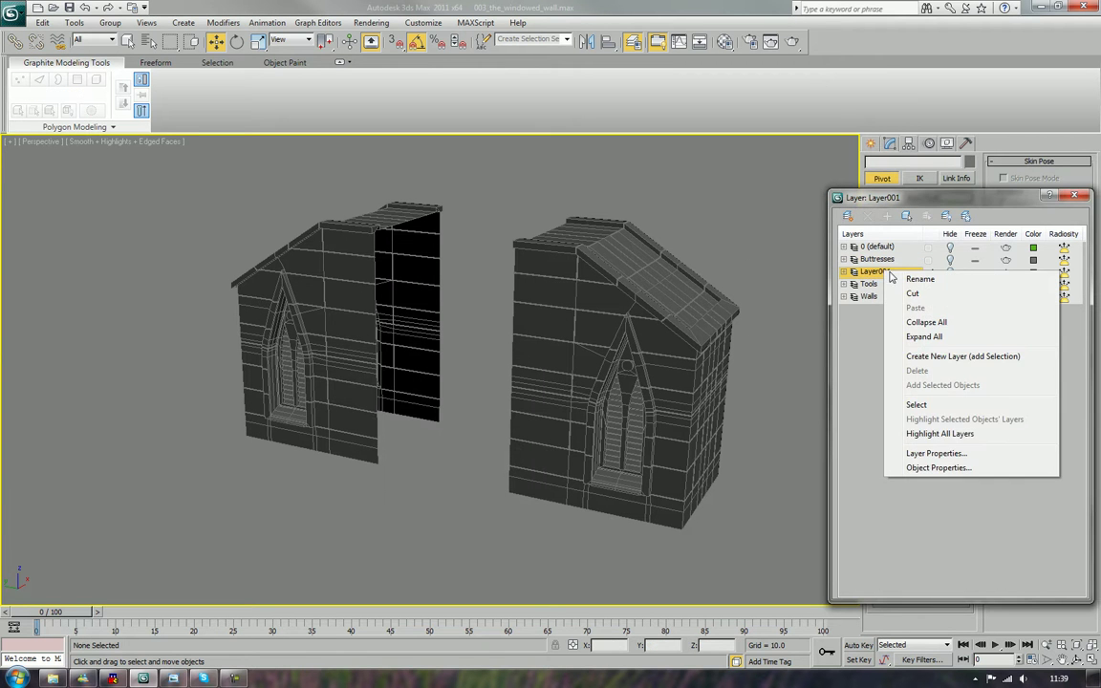
left_click(917, 282)
type("Entr")
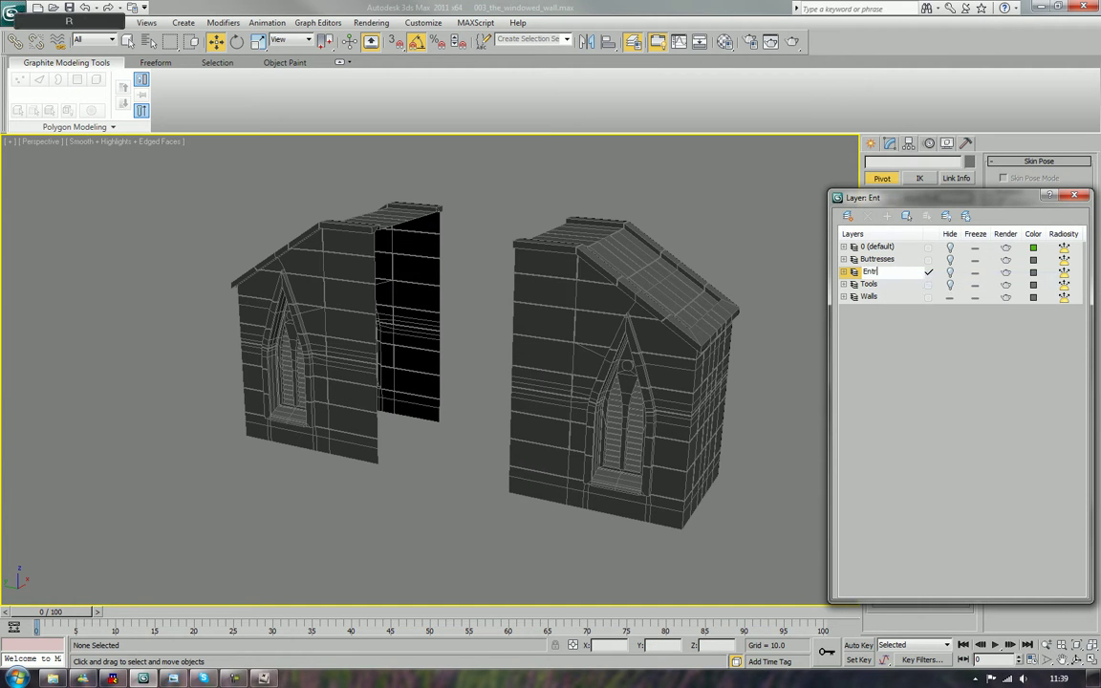
type("y")
key("Return")
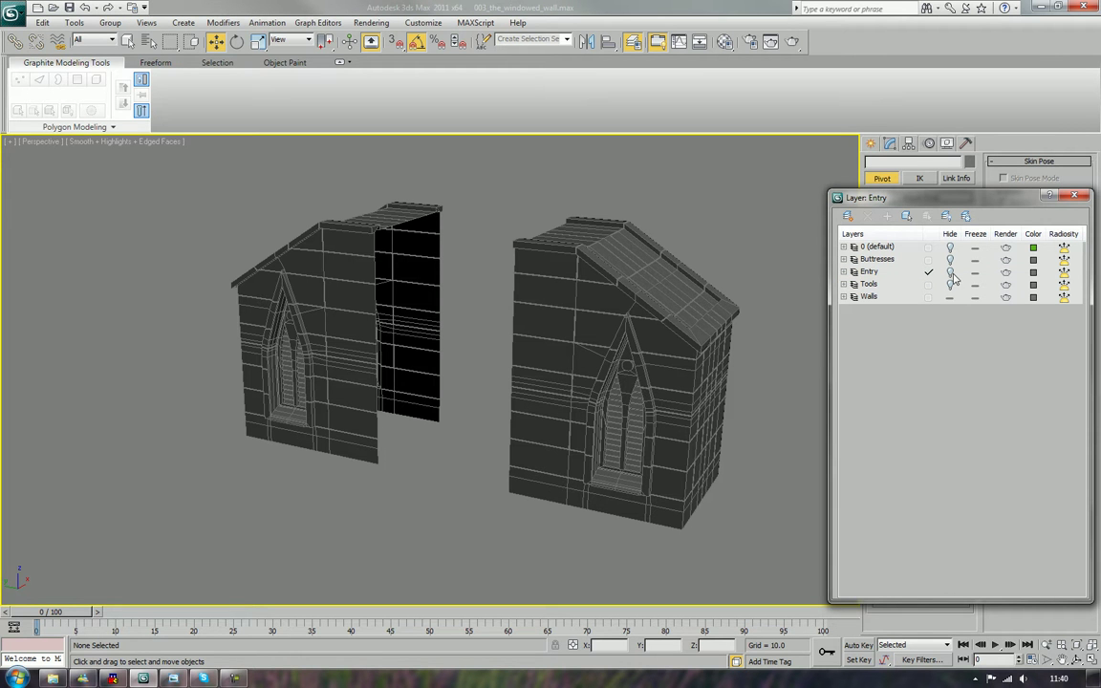
- Unhide the Entry layer and hide the Walls layer to isolate and frame the entry block
left_click(951, 274)
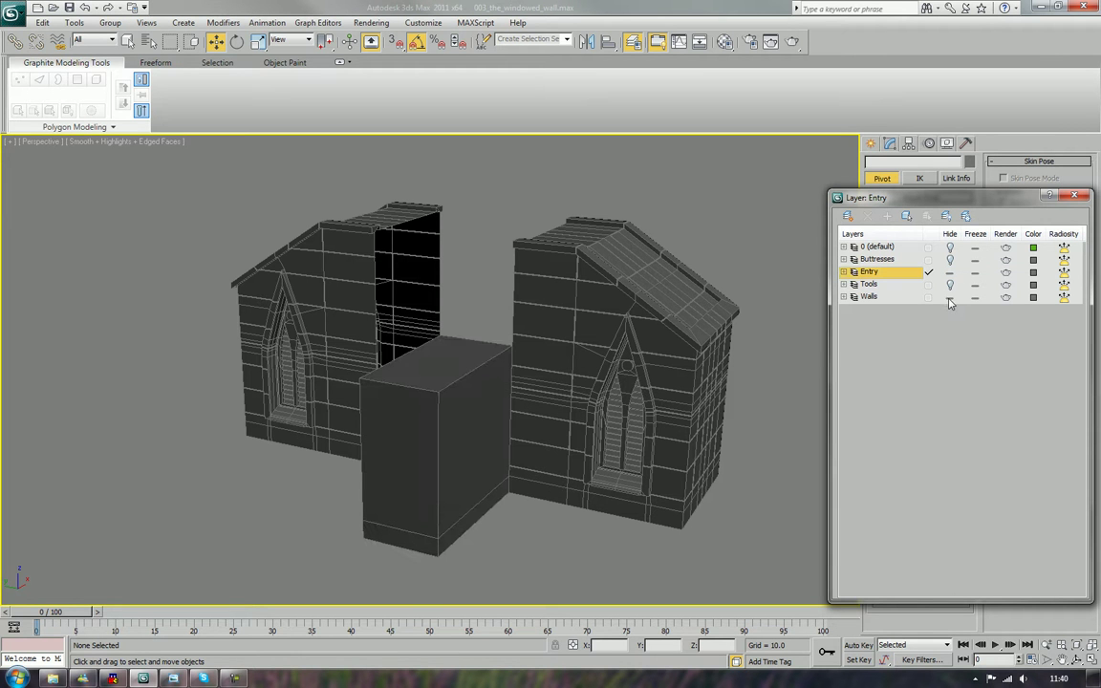
left_click(949, 298)
key("z")
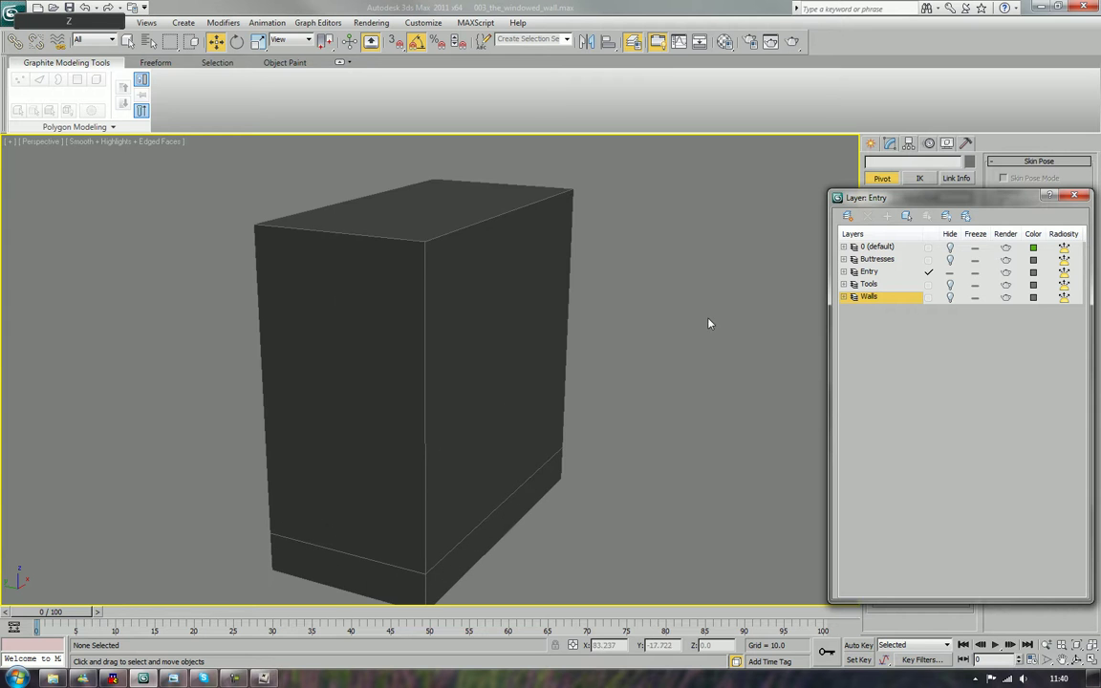
middle_click_drag(640, 363, 668, 346, "alt")
middle_click_drag(574, 301, 594, 274, "alt")
- Unhide the Tools layer and move the bricklevel guide strip along Y to about -19.7, beside the entry block
left_click(949, 284)
left_click(542, 155)
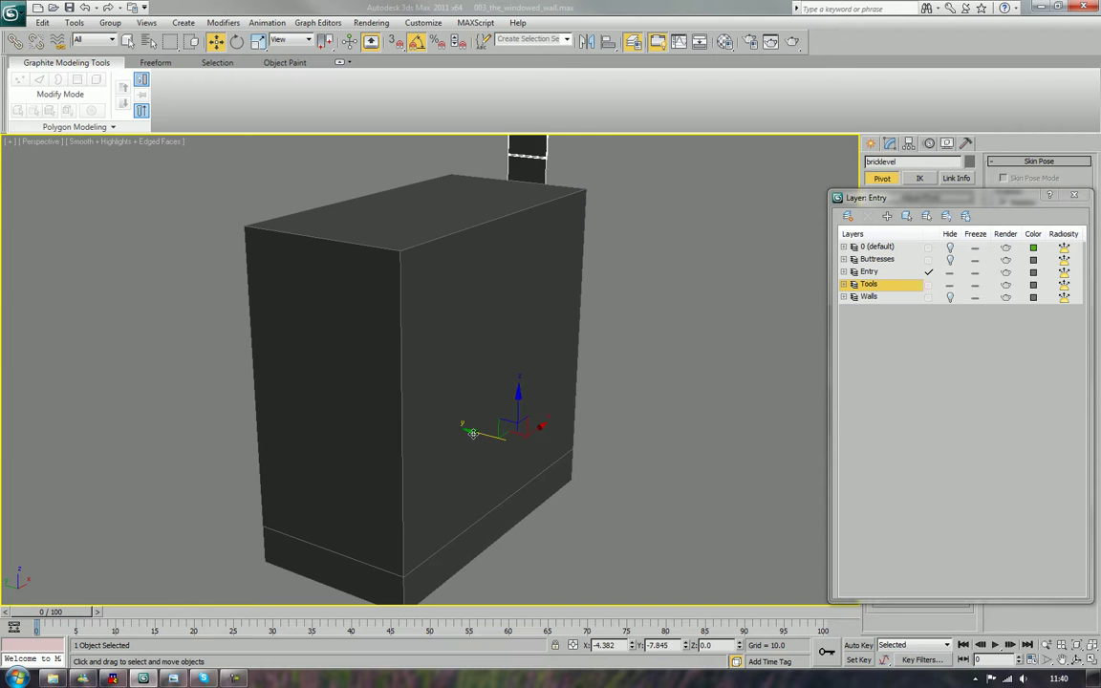
left_click_drag(430, 394, 538, 449)
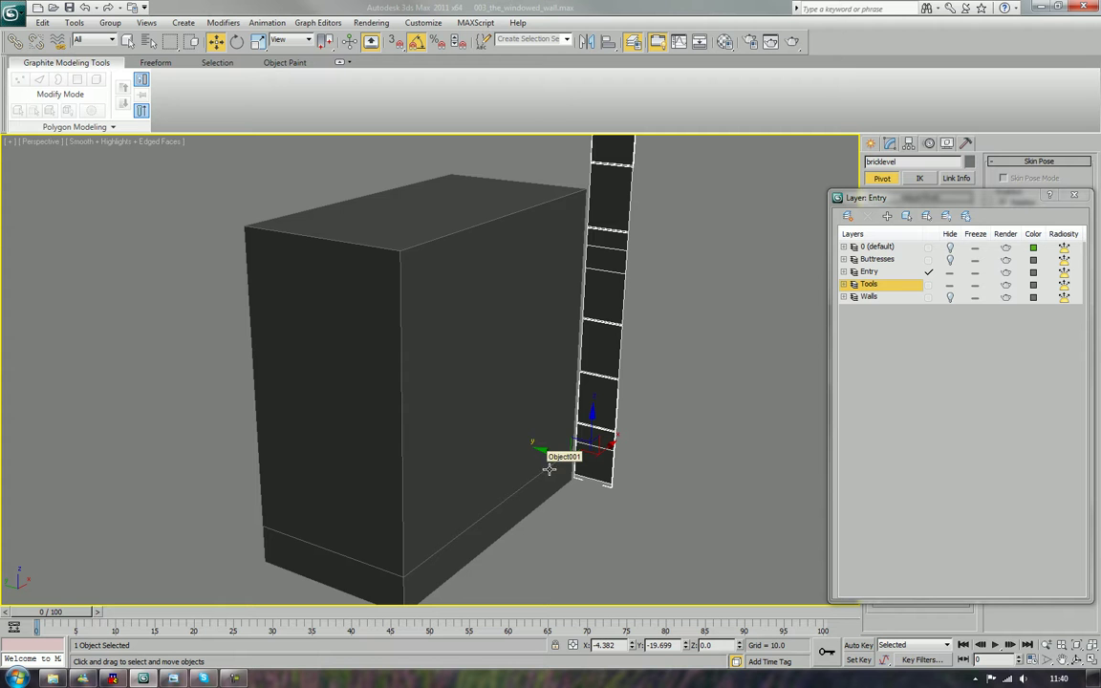
- Close the layer manager and apply a Symmetry modifier to the entry block
middle_click_drag(508, 442, 567, 452, "alt")
left_click(594, 440)
scroll(570, 447, "down", 6)
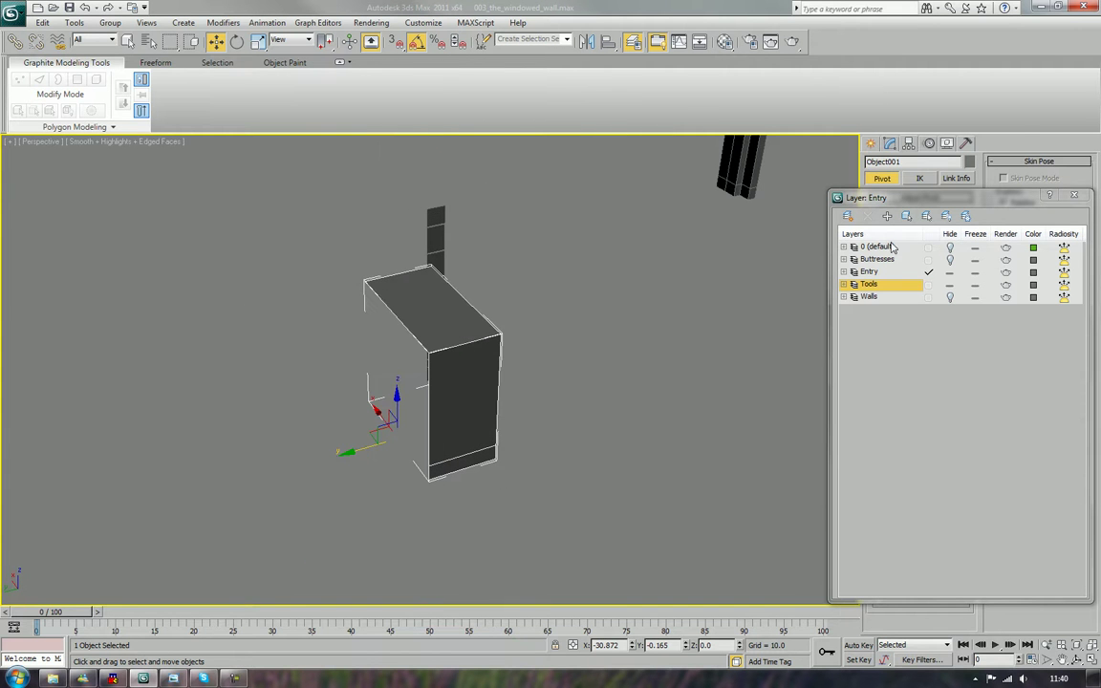
left_click(1074, 196)
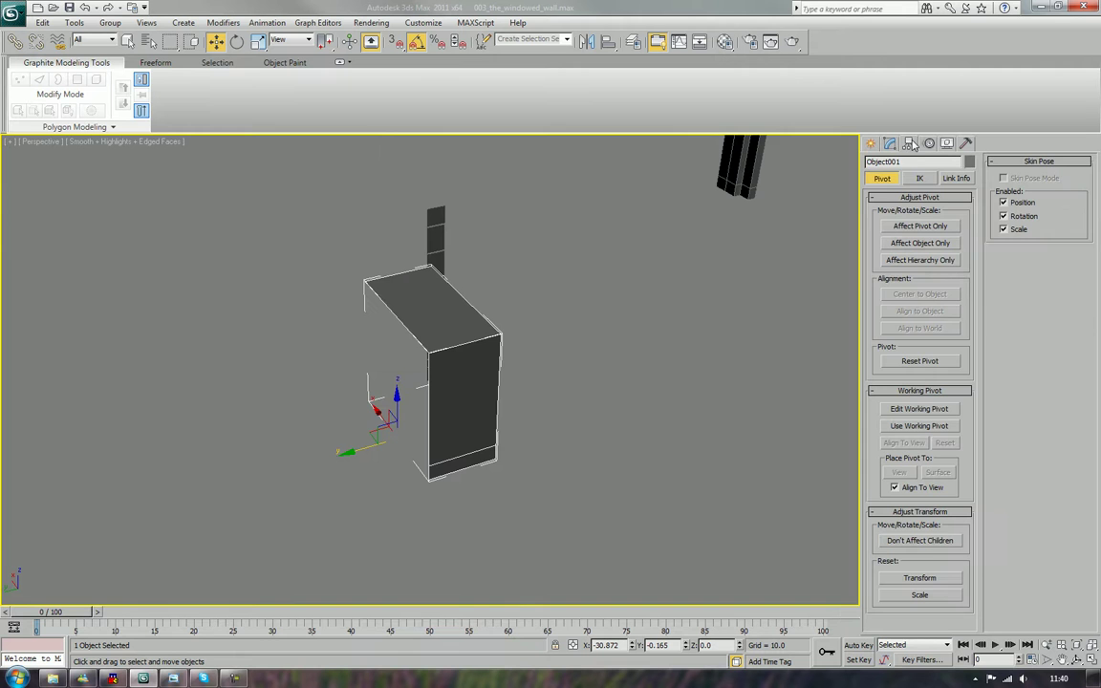
left_click(890, 142)
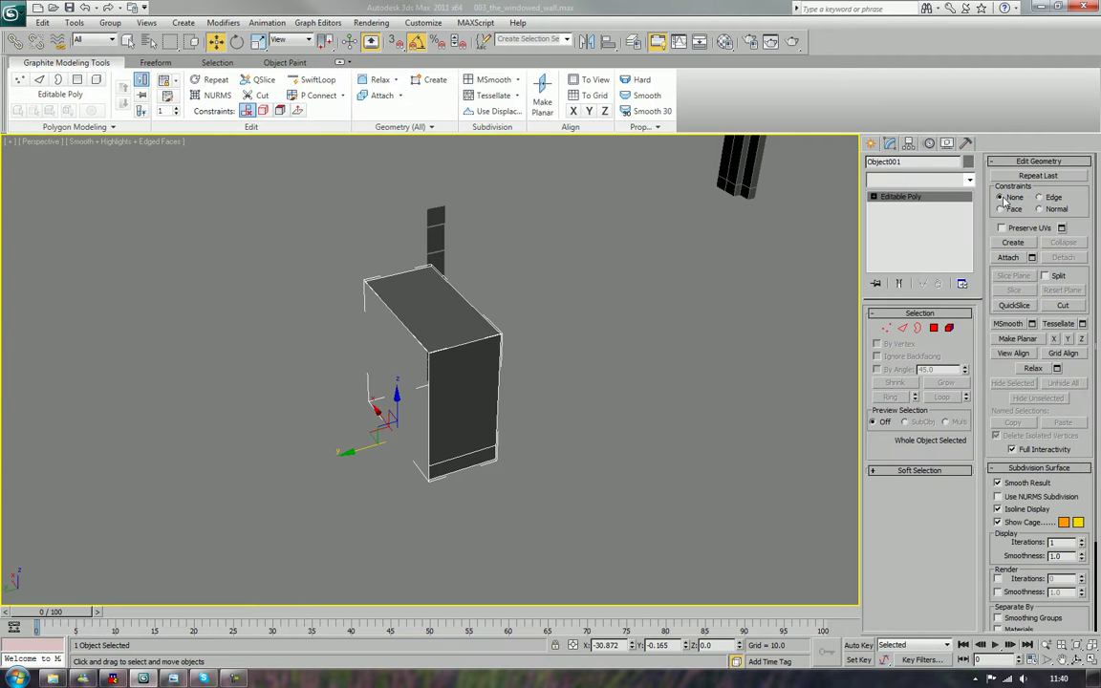
left_click(917, 180)
scroll(917, 382, "down", 10)
key("Down")
key("Down")
key("Down")
key("Down")
key("Down")
key("Down")
key("Down")
key("Down")
key("Down")
key("Down")
key("Down")
key("Down")
key("Down")
key("Down")
key("Down")
key("Down")
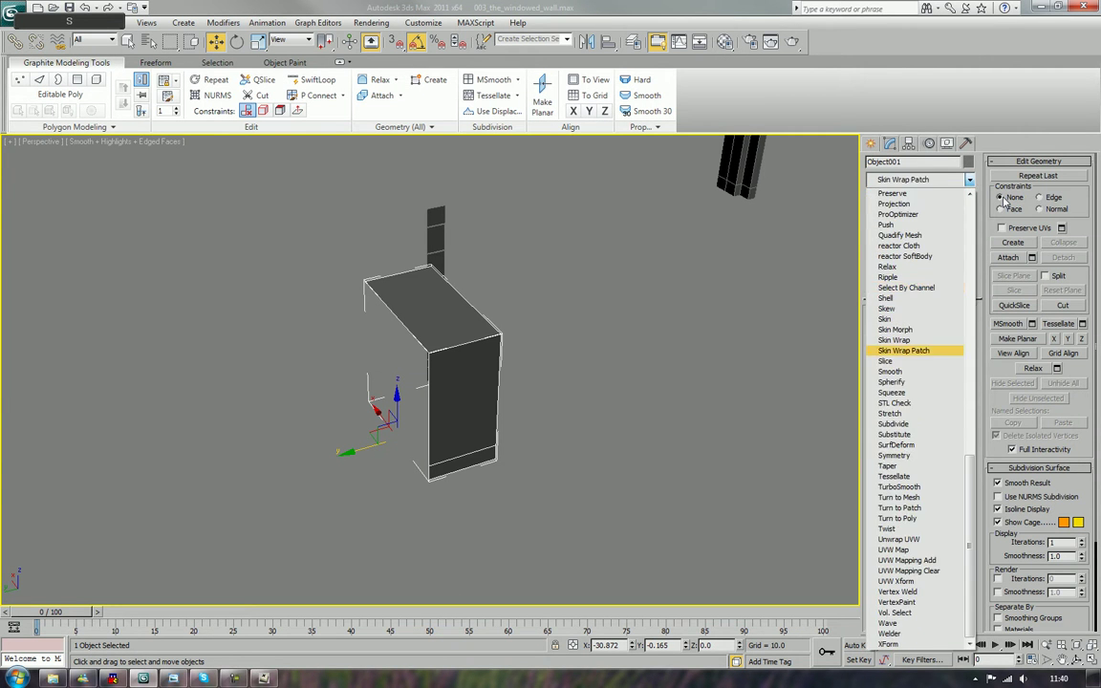
key("Return")
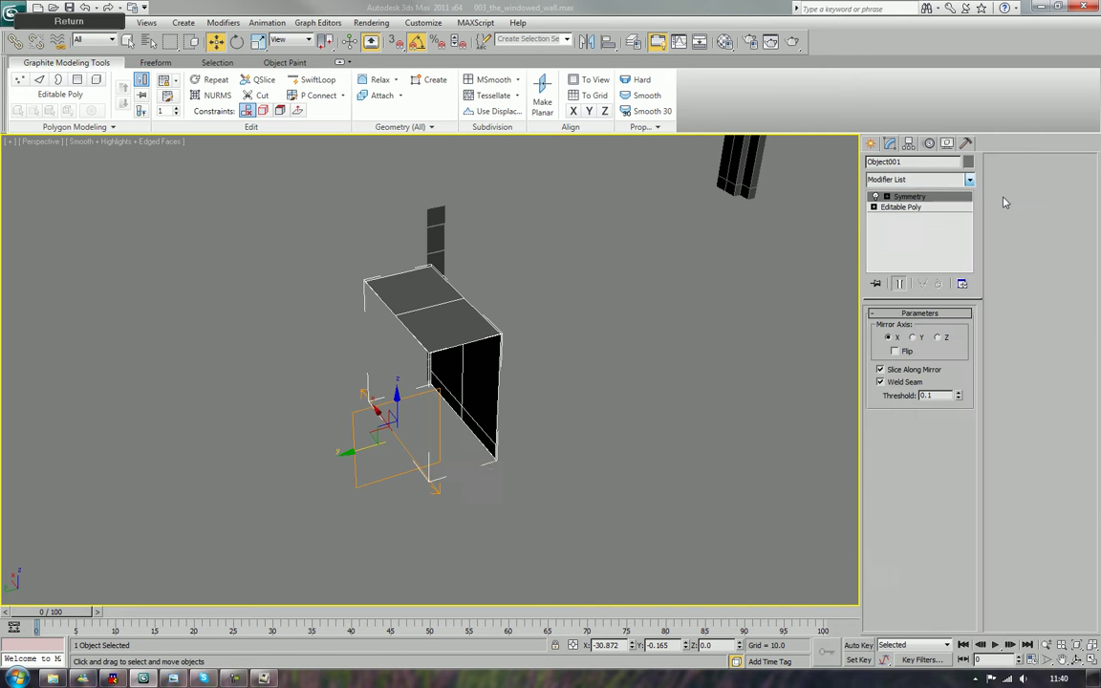
- Mirror the entry block across the Y axis with Flip enabled and convert the result to Editable Poly
left_click(913, 337)
left_click(894, 352)
right_click(449, 391)
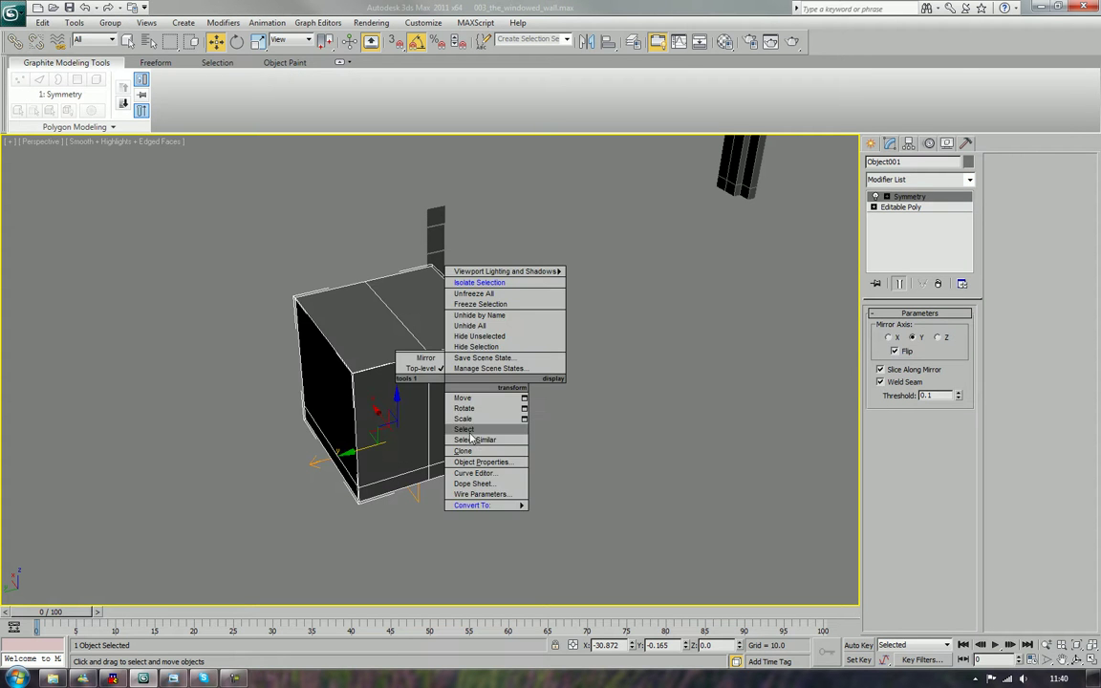
mouse_move(473, 504)
left_click(592, 514)
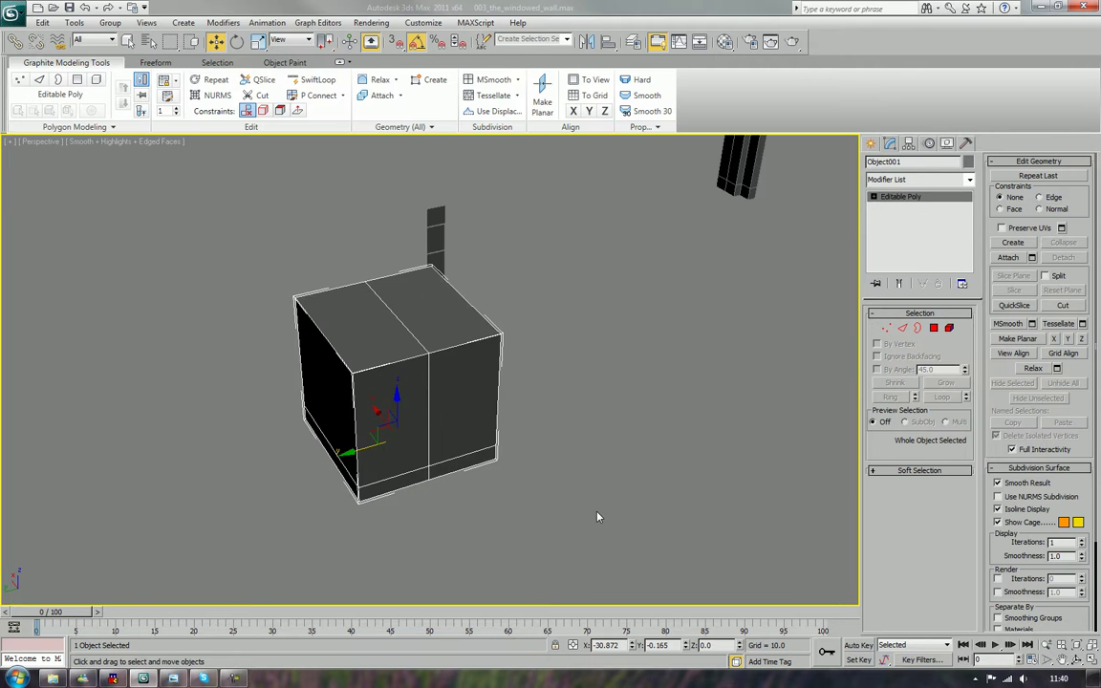
- Add six horizontal edge loops around the entry block with SwiftLoop, following the brick rows of the bricklevel guide
middle_click_drag(654, 431, 562, 395, "alt")
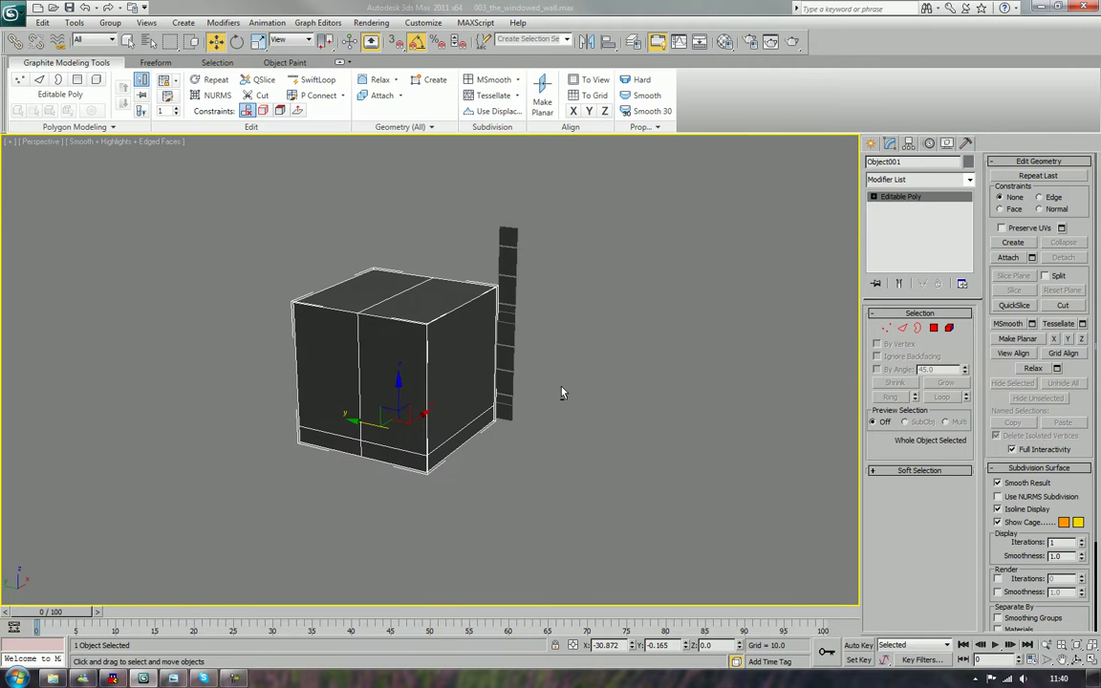
middle_click_drag(425, 478, 423, 501)
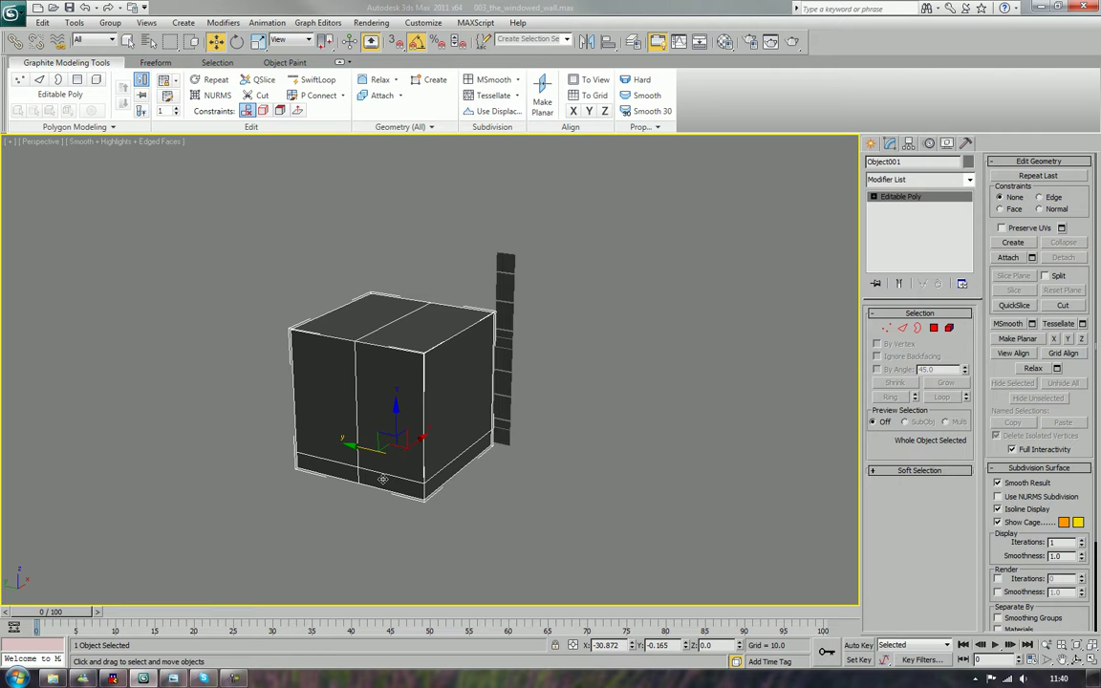
middle_click_drag(382, 478, 390, 456, "alt")
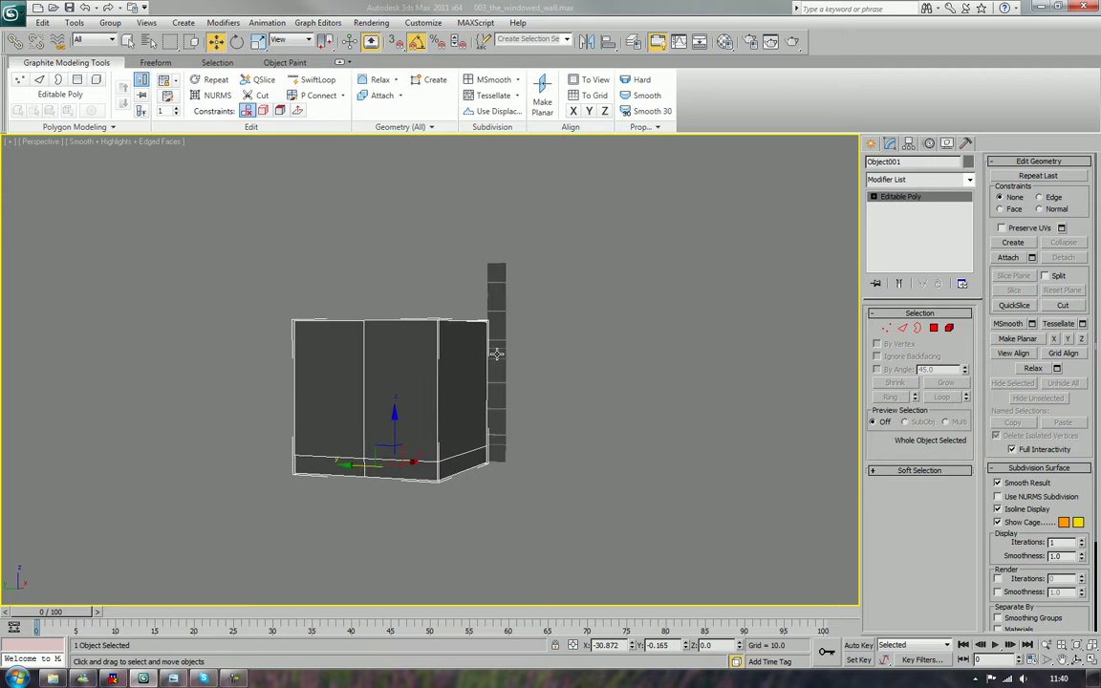
middle_click_drag(494, 355, 516, 361, "alt")
scroll(463, 365, "up", 4)
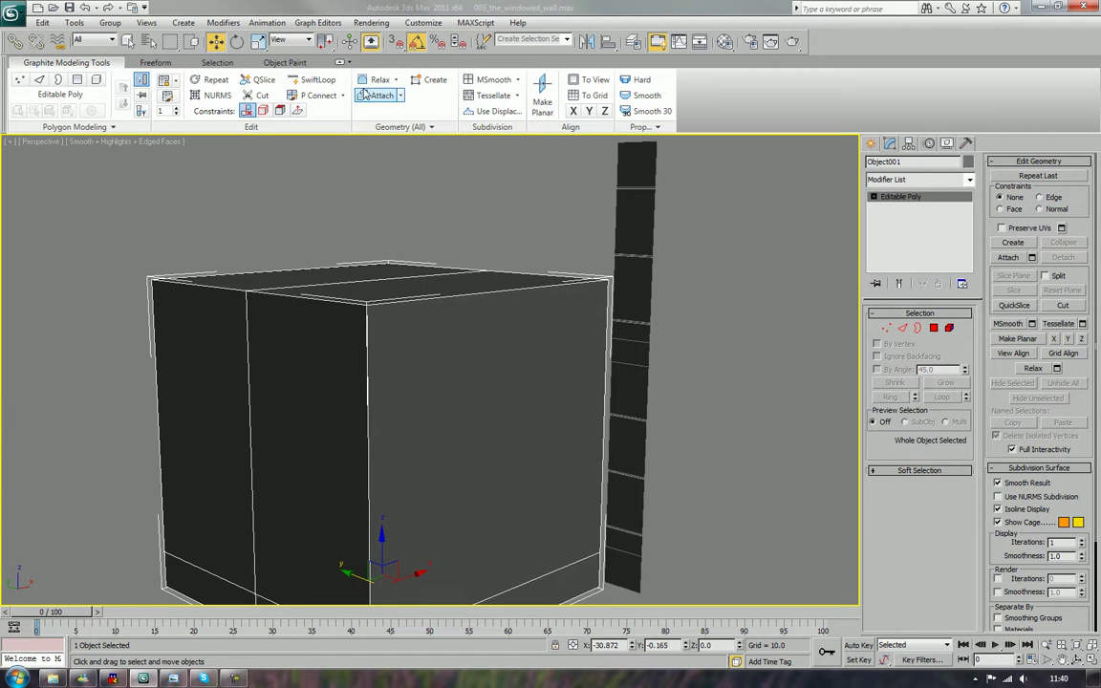
left_click(330, 84)
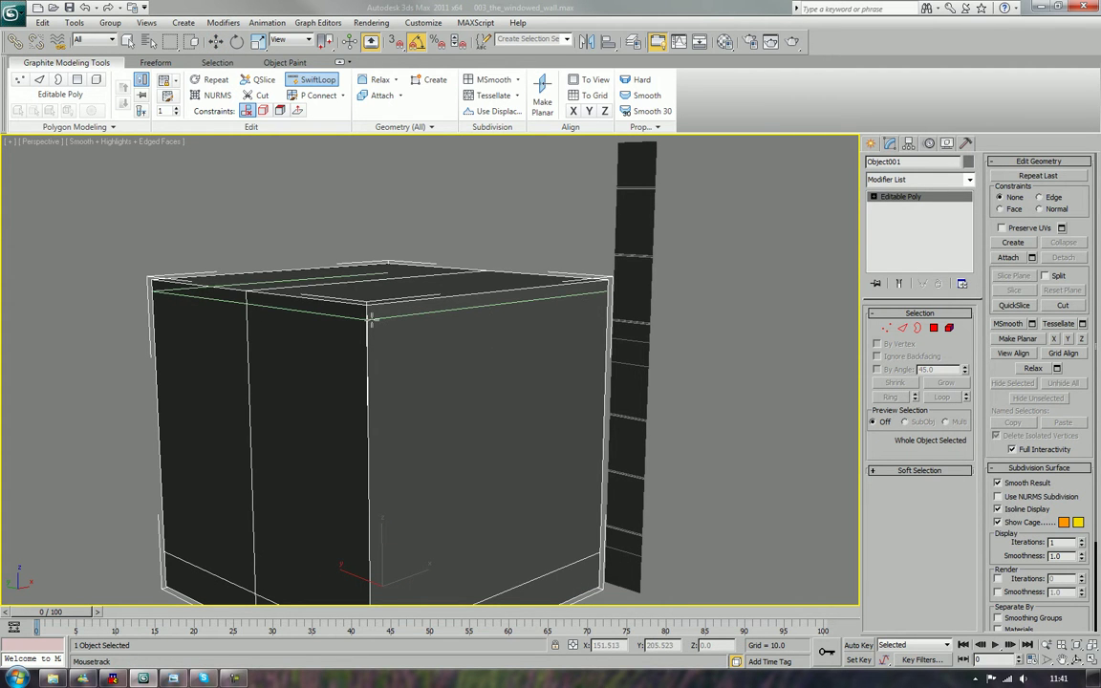
left_click(370, 319)
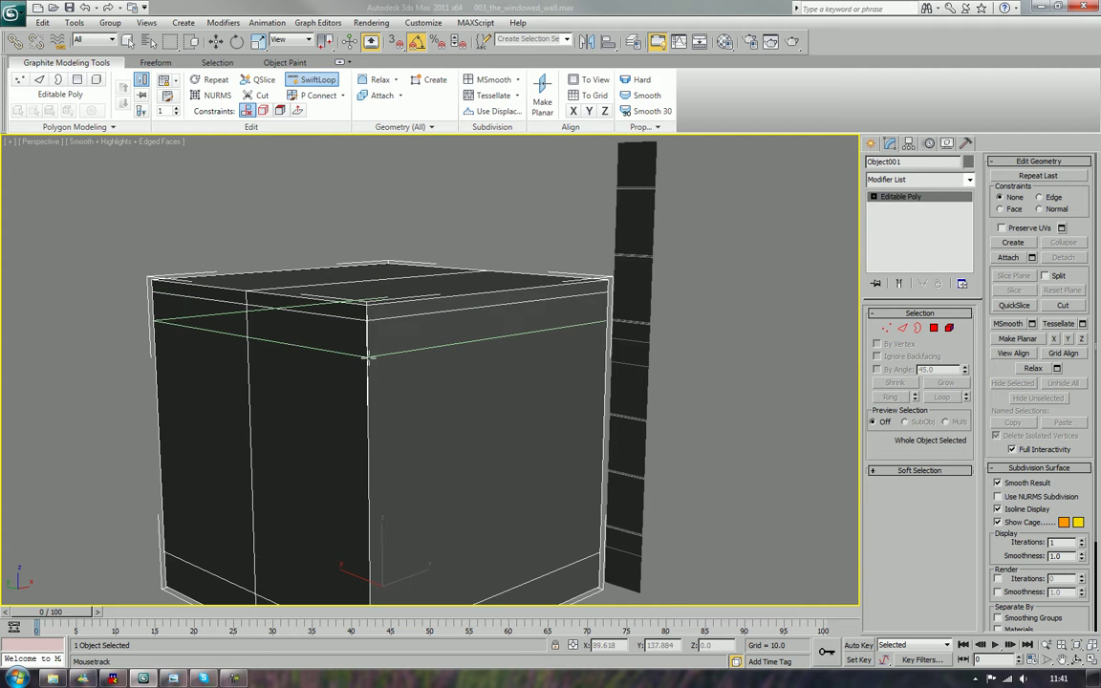
left_click(368, 356)
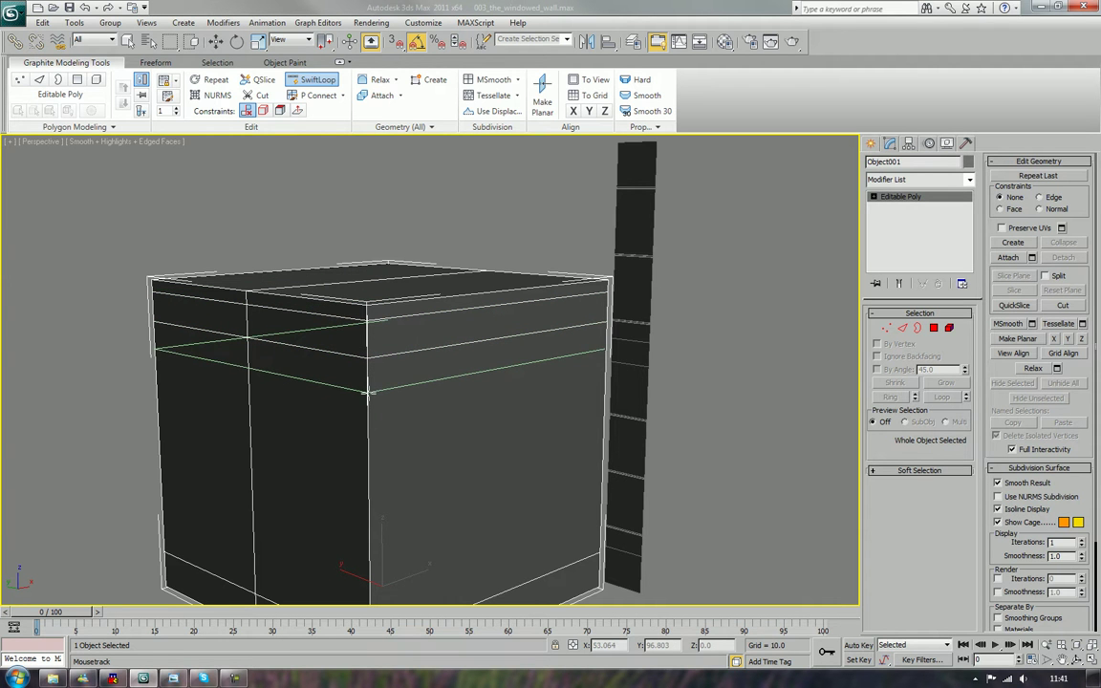
left_click(368, 392)
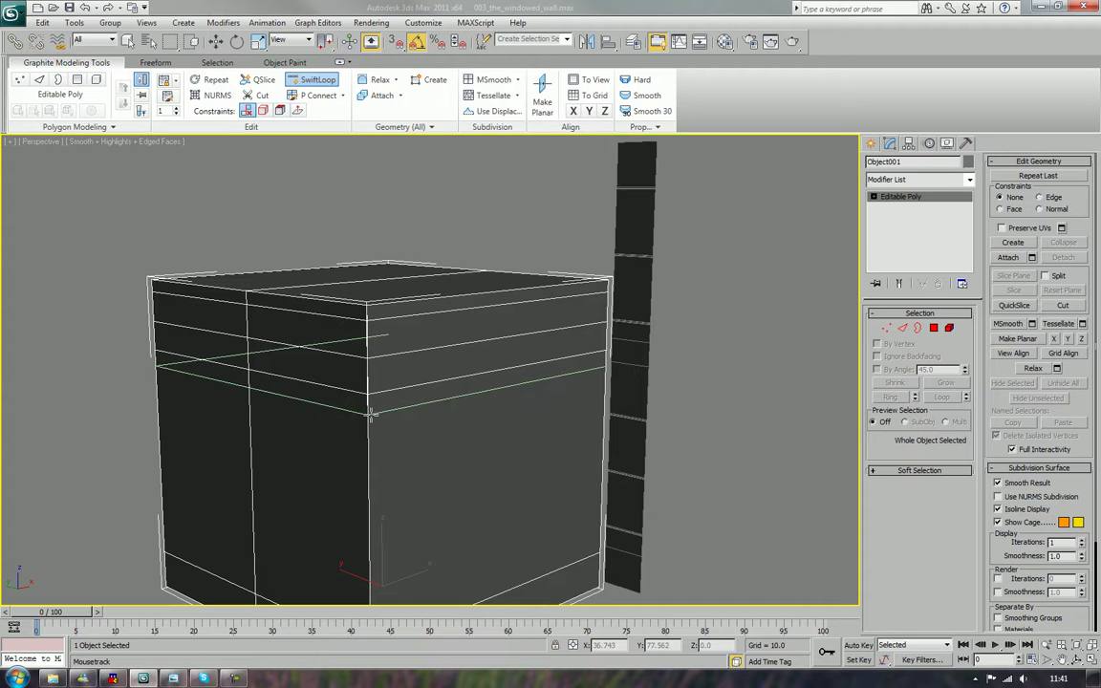
left_click(371, 413)
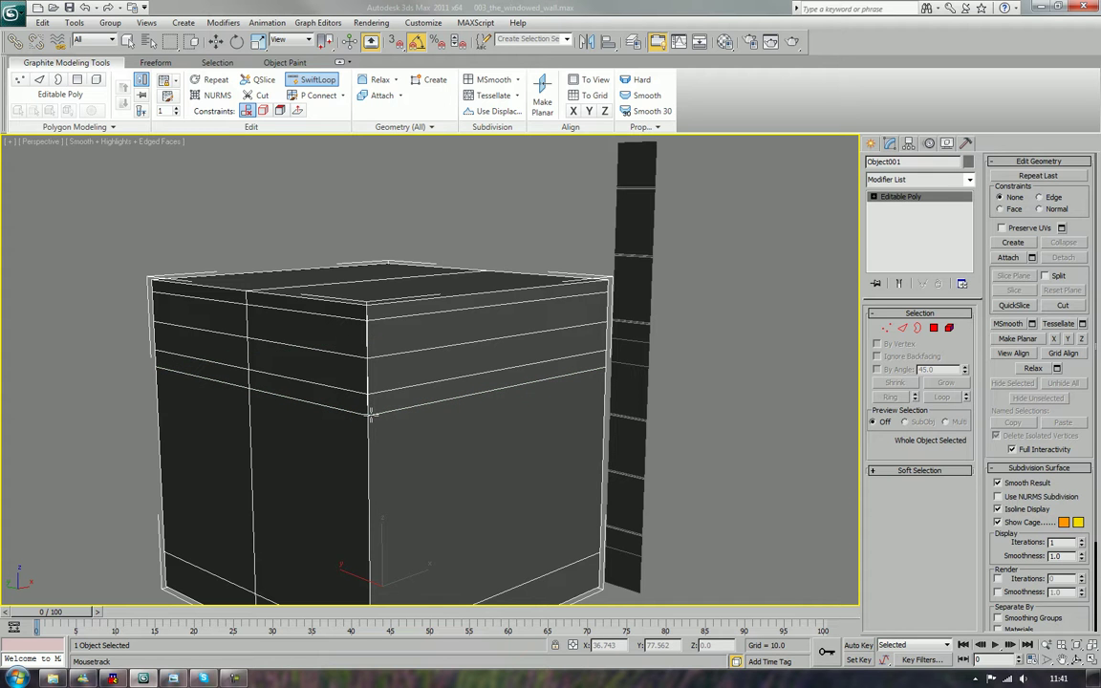
left_click(361, 469)
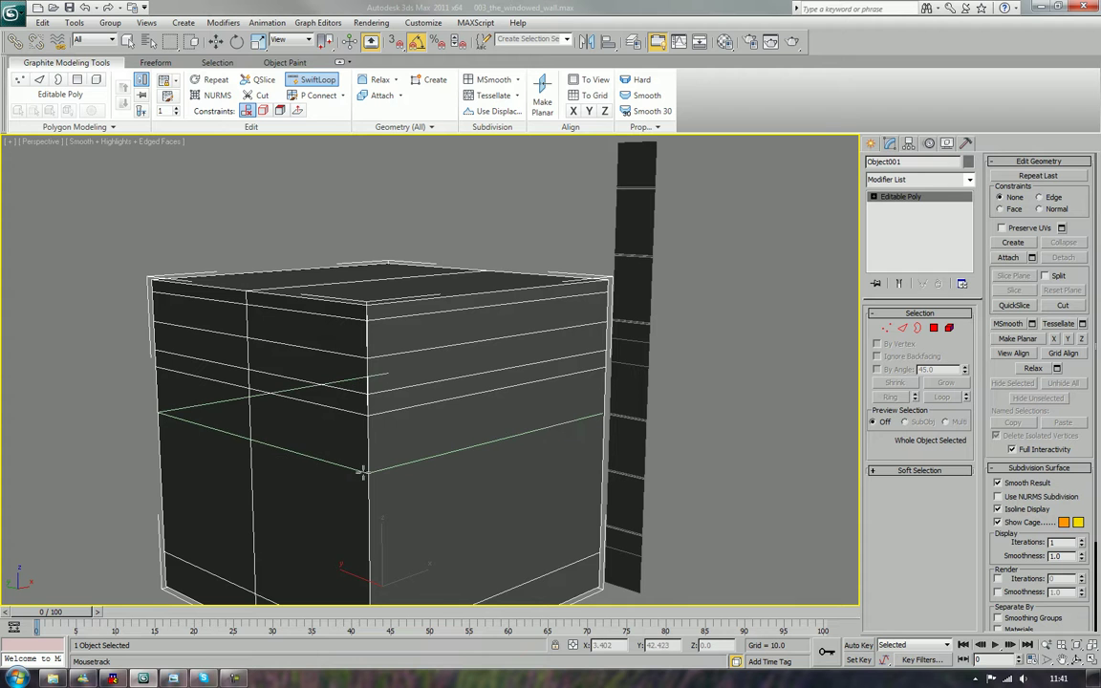
left_click(366, 545)
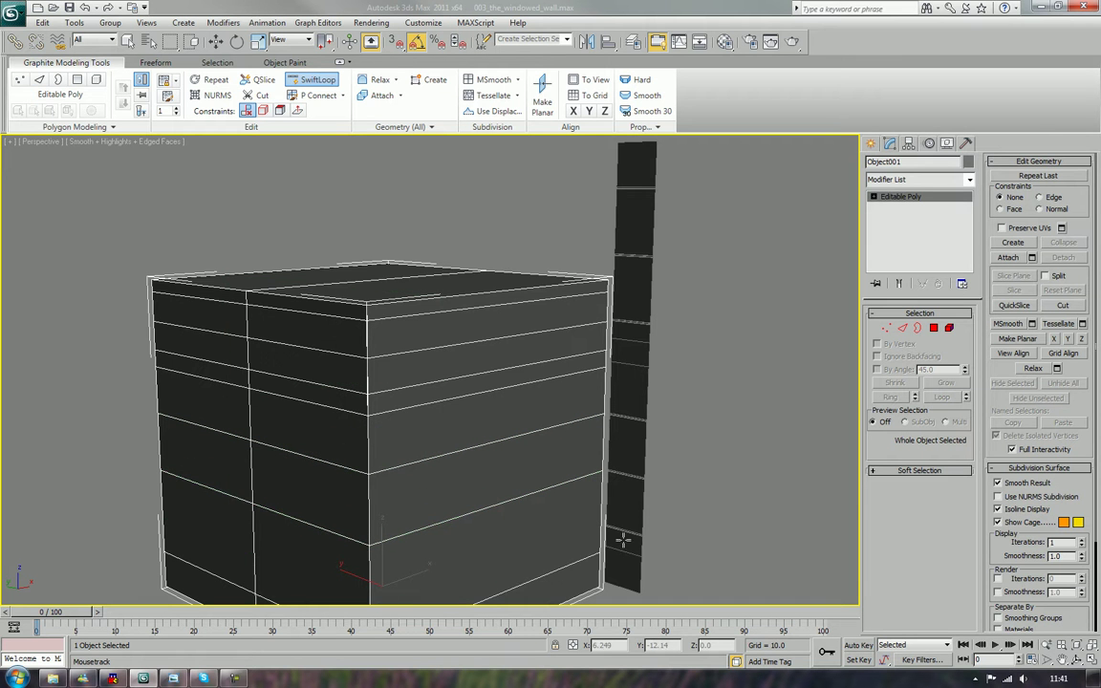
scroll(589, 521, "down", 5)
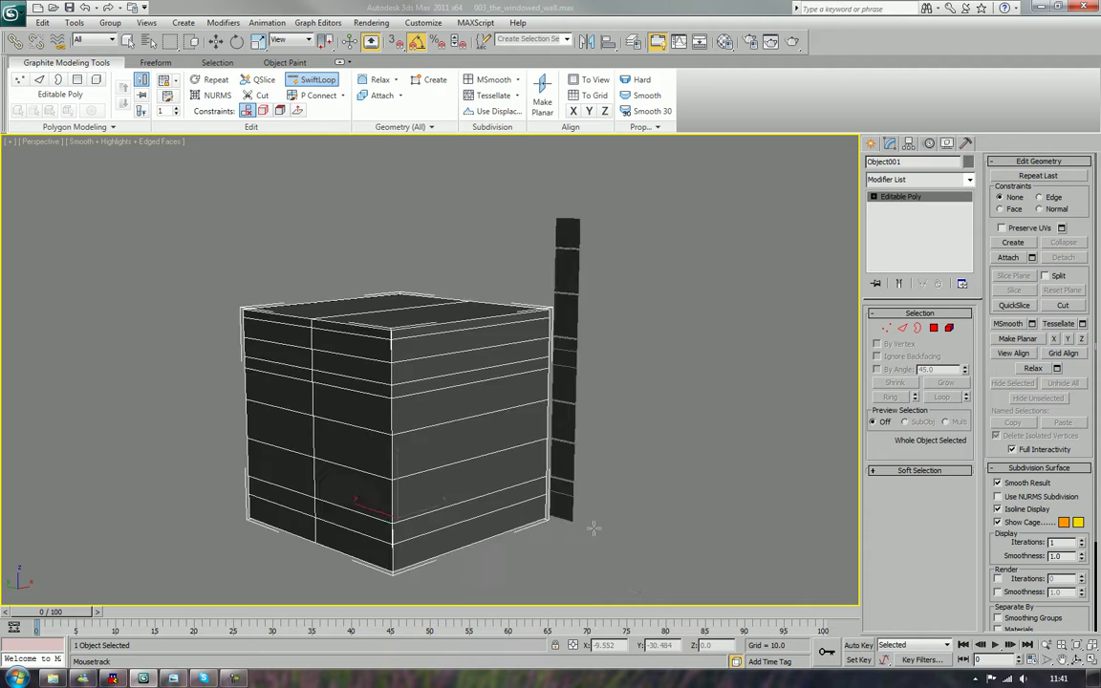
middle_click_drag(499, 498, 374, 499, "alt")
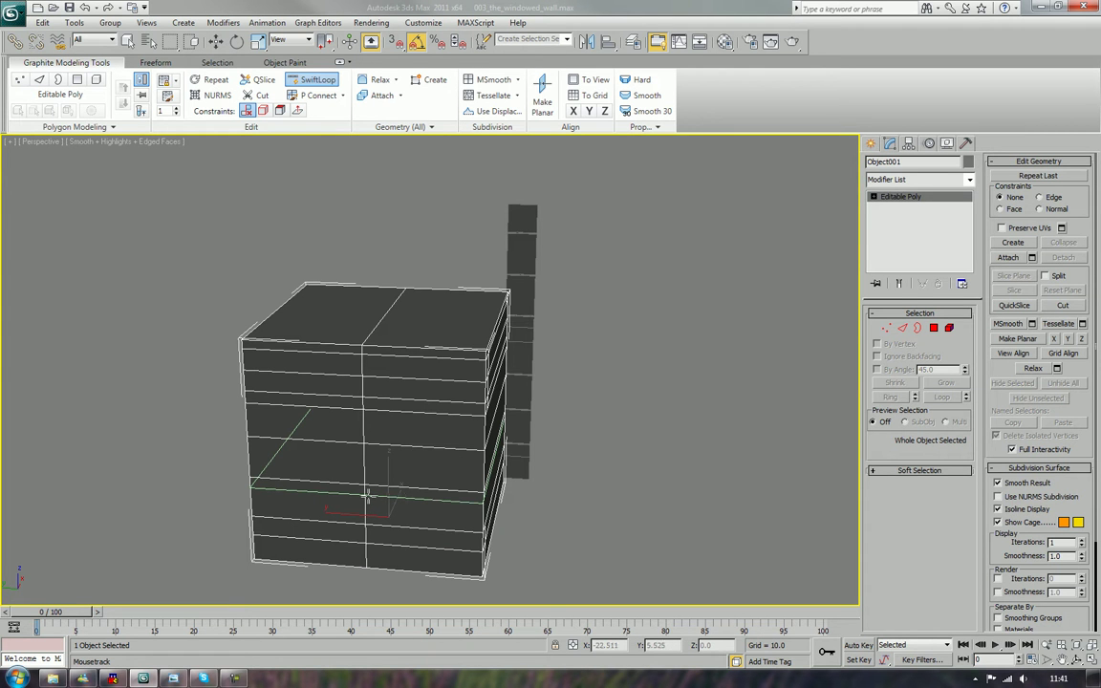
key("w")
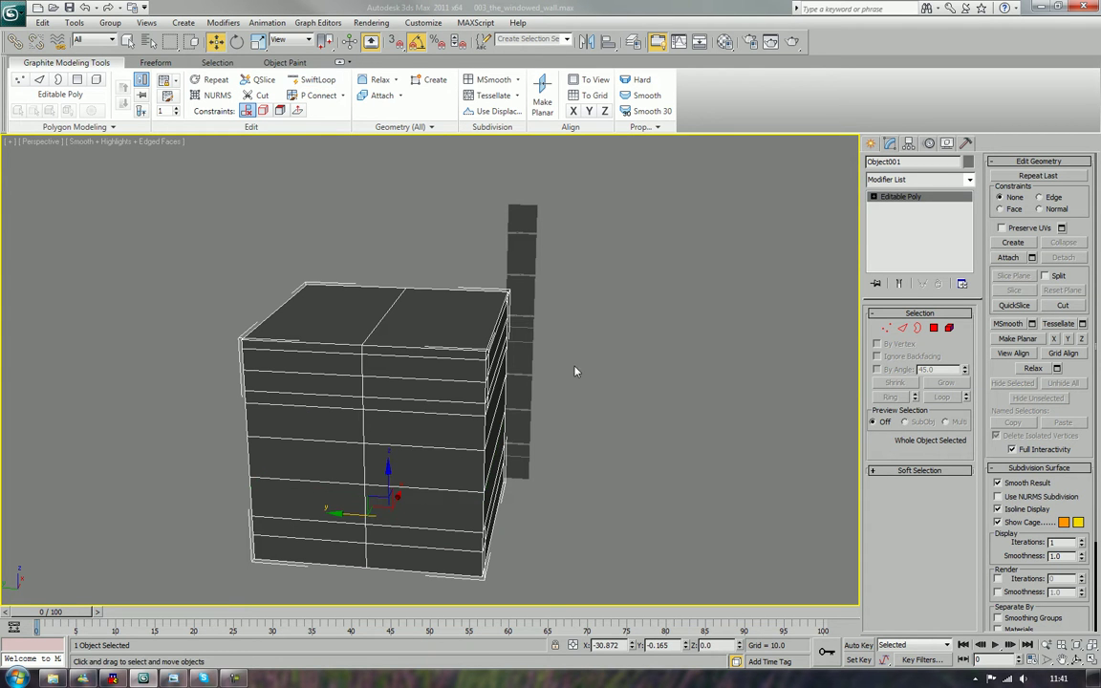
- Chamfer the entry block's central vertical edge loop into two widely spaced loops marking the doorway sides
left_click(902, 330)
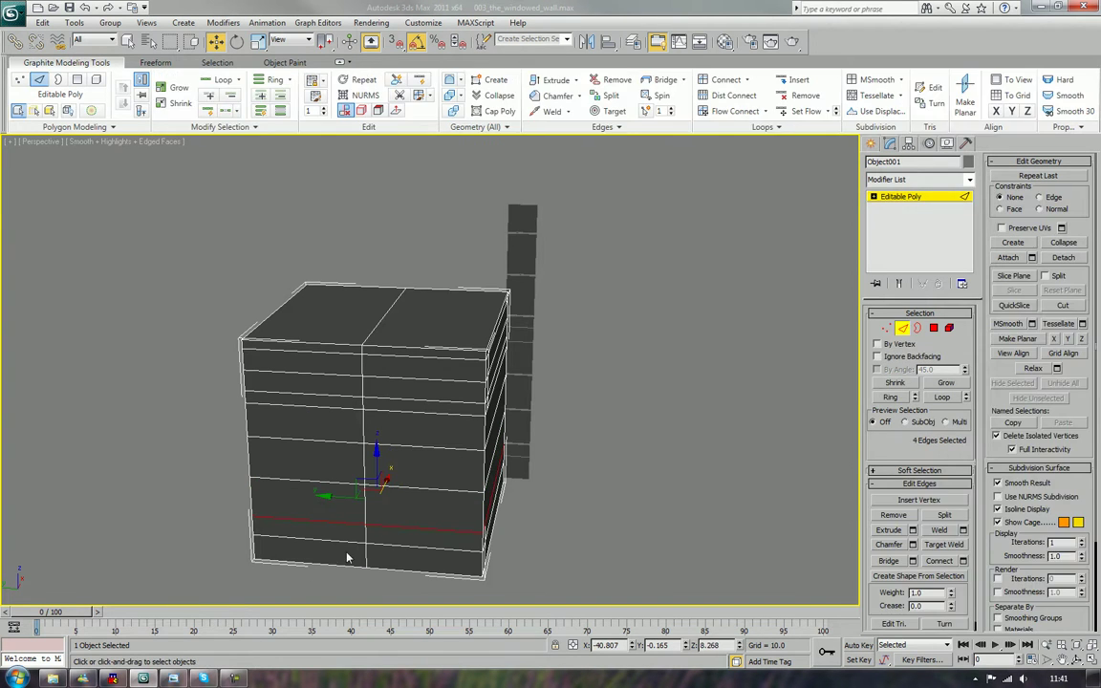
left_click(364, 533)
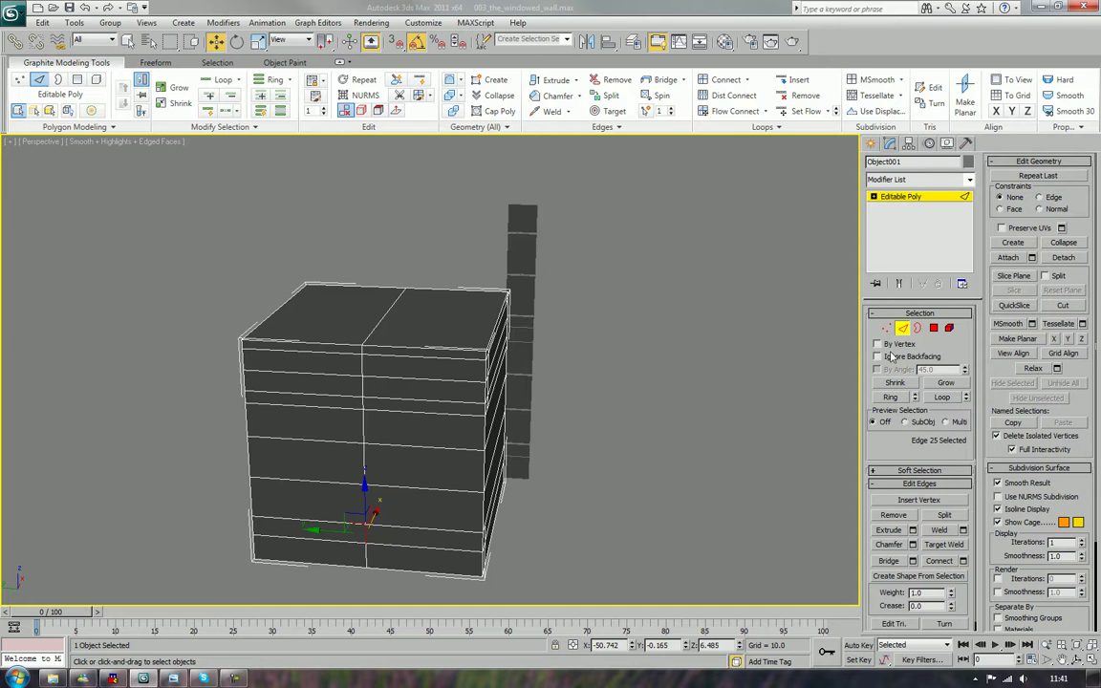
left_click(944, 398)
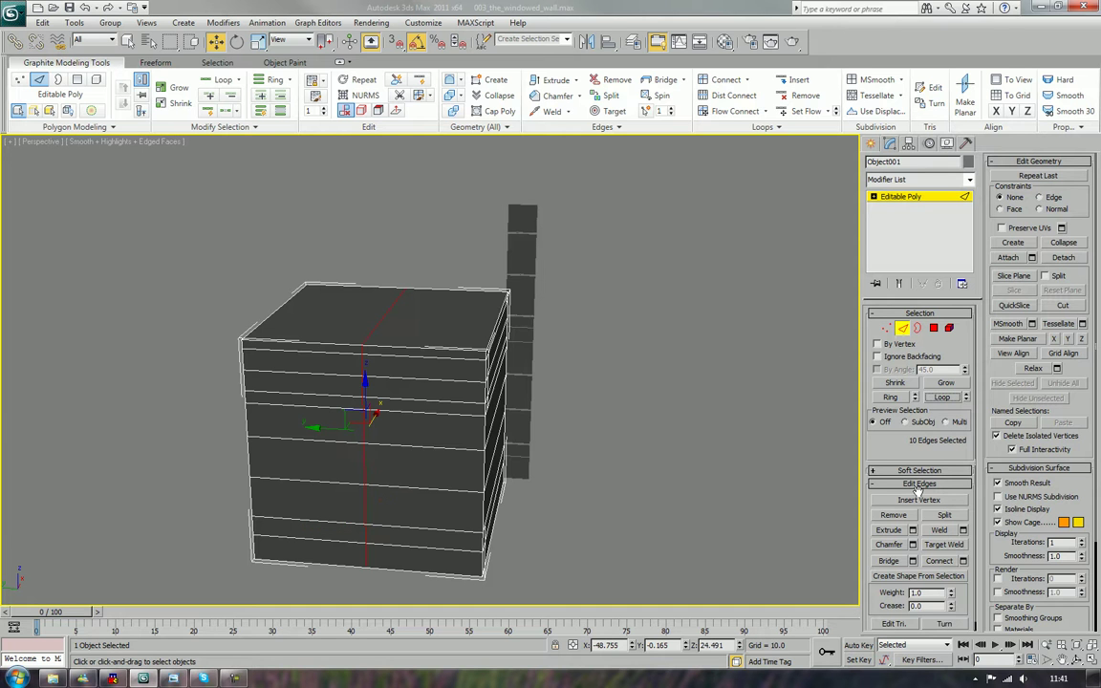
left_click(888, 545)
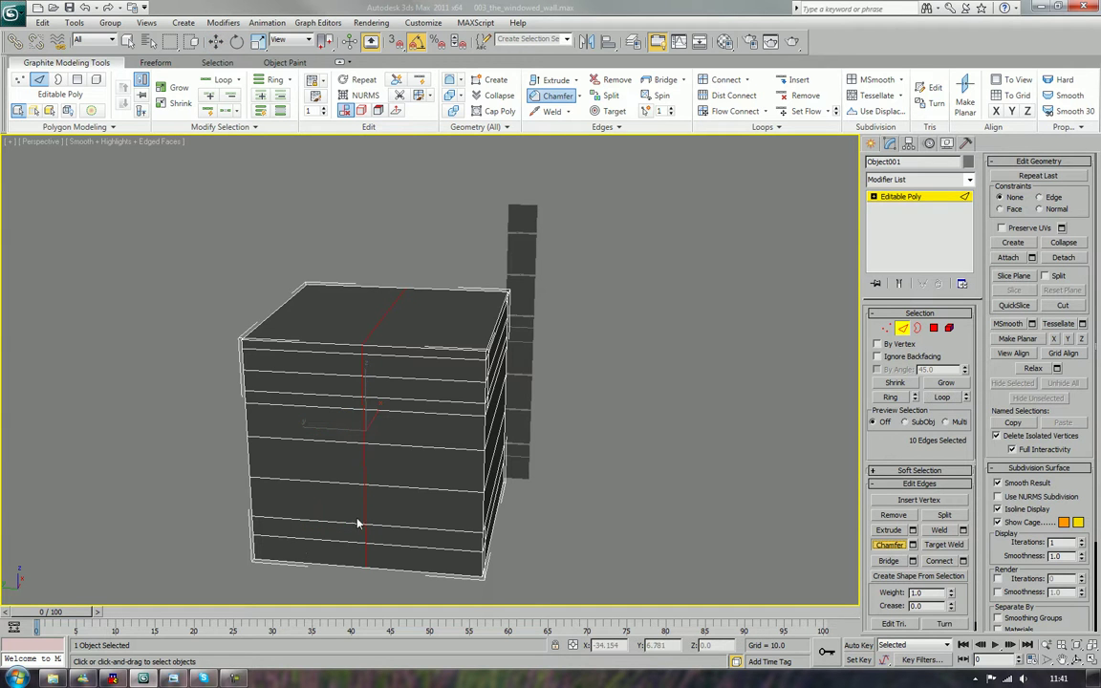
left_click_drag(356, 520, 373, 453)
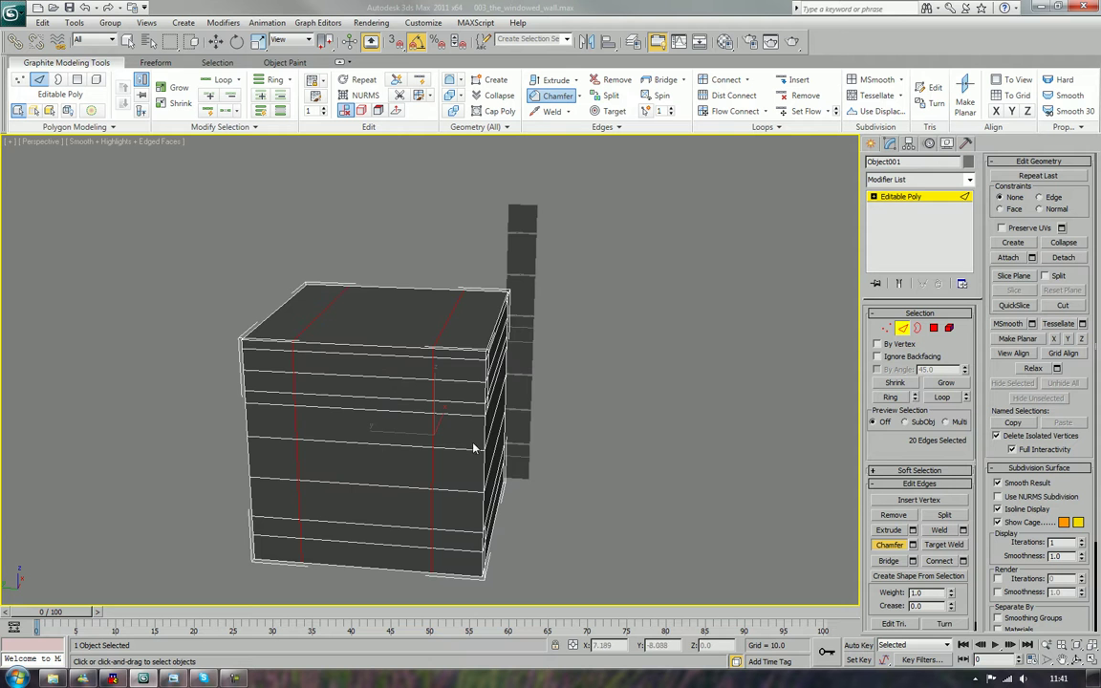
- Extrude the five lower polygons between the two vertical loops on the block's front inward to recess the doorway
middle_click_drag(653, 435, 642, 385, "alt")
scroll(642, 385, "up", 3)
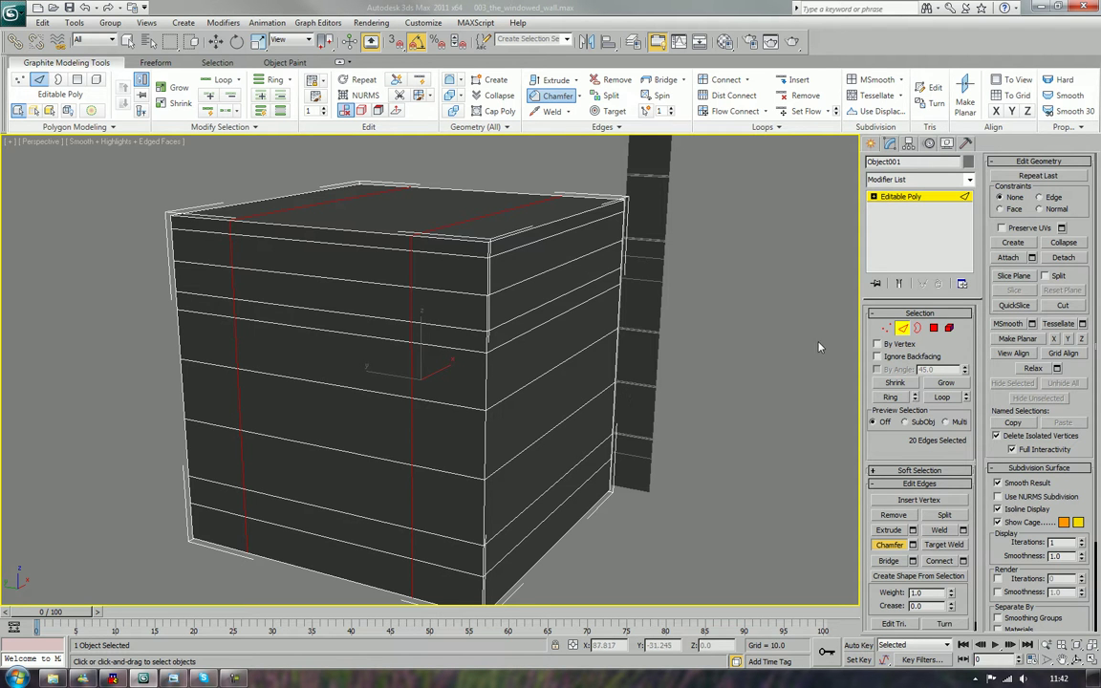
left_click(934, 330)
left_click(325, 342)
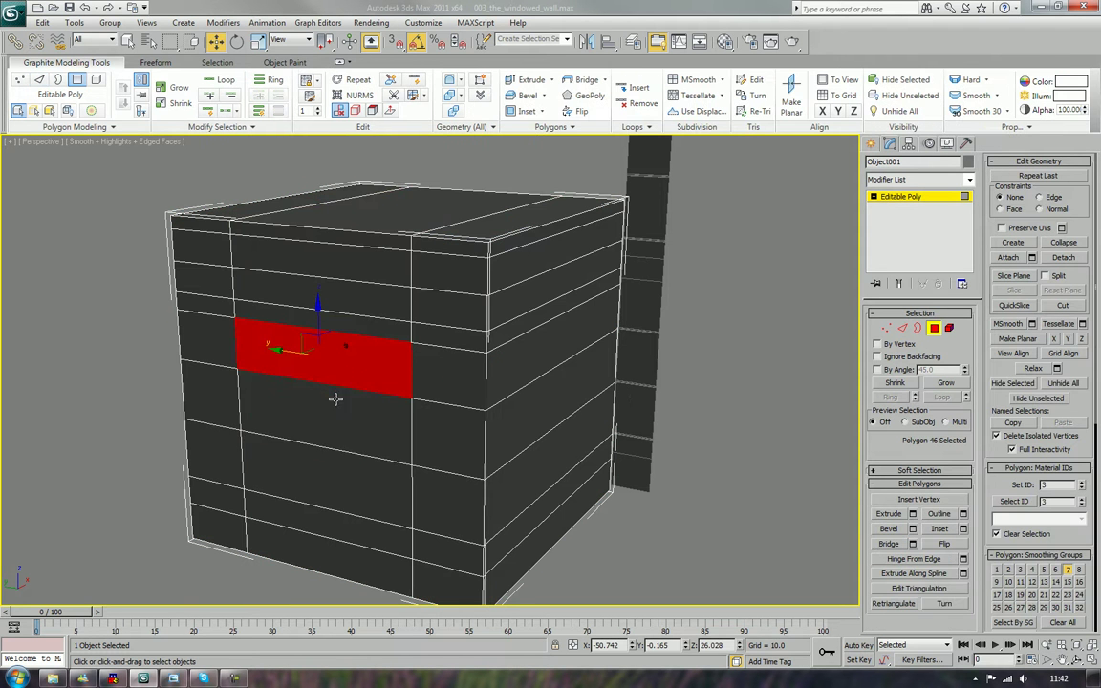
left_click(336, 398, "ctrl")
left_click(308, 478, "ctrl")
left_click(310, 521, "ctrl")
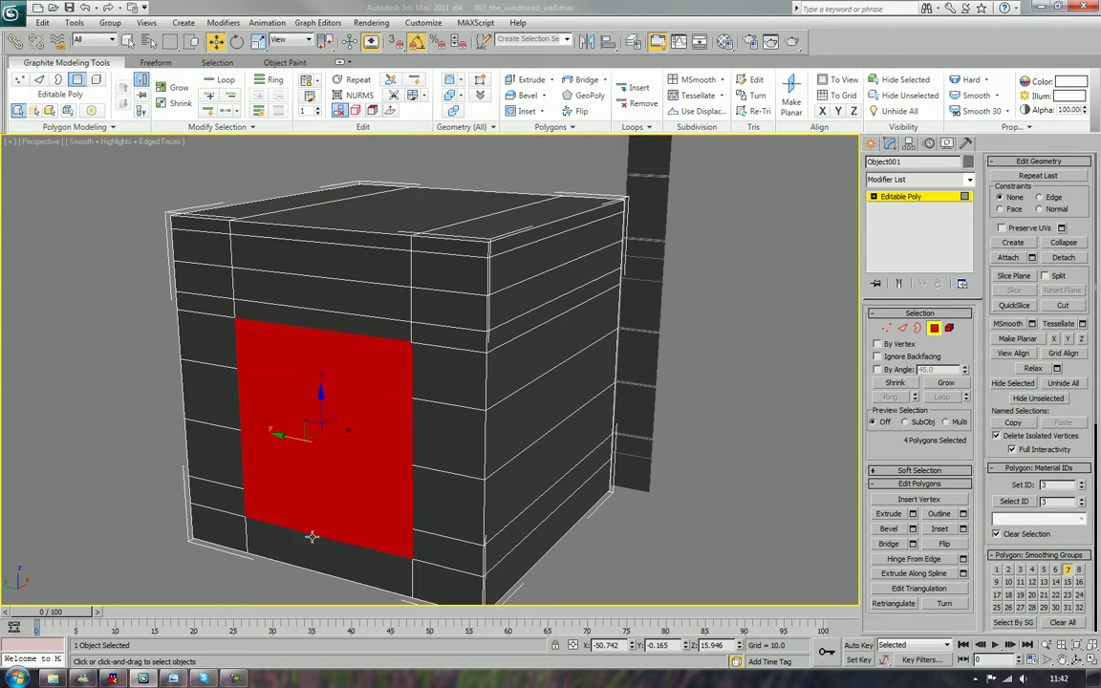
left_click(311, 533, "ctrl")
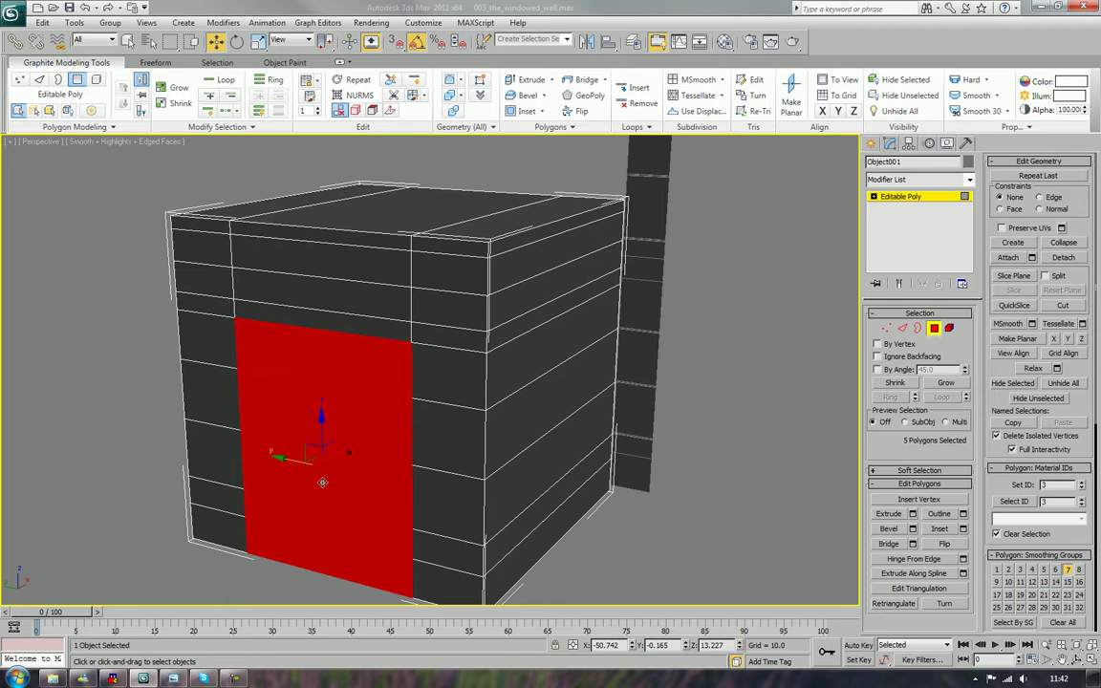
middle_click_drag(322, 482, 378, 472, "alt")
scroll(317, 483, "down", 3)
scroll(326, 477, "up", 2)
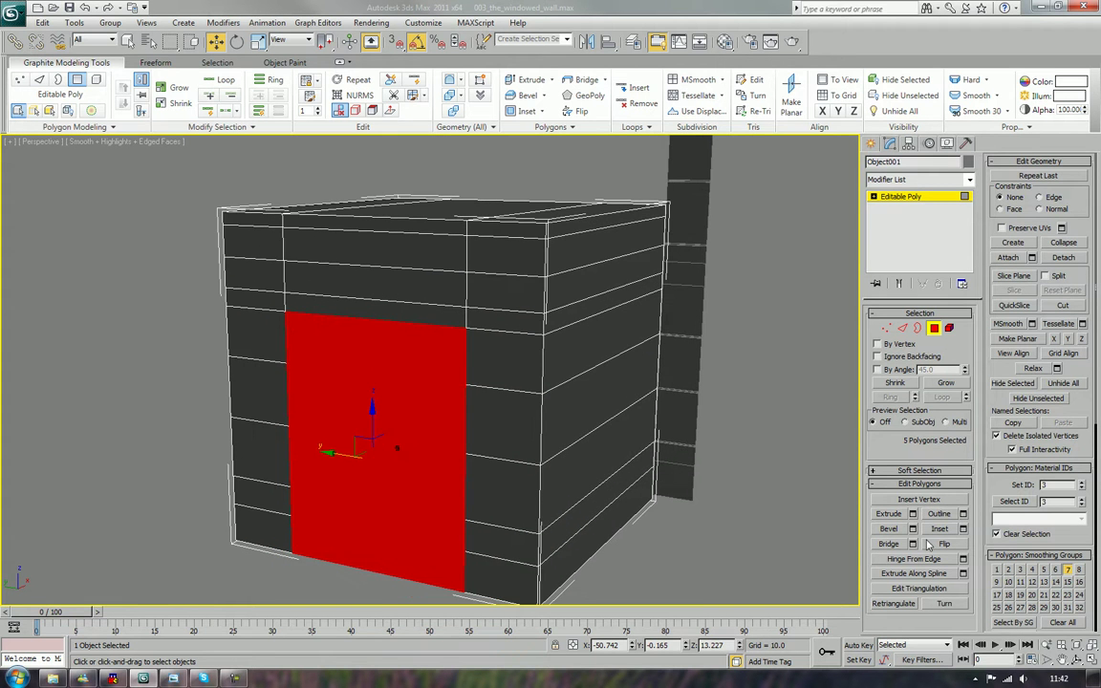
left_click(888, 515)
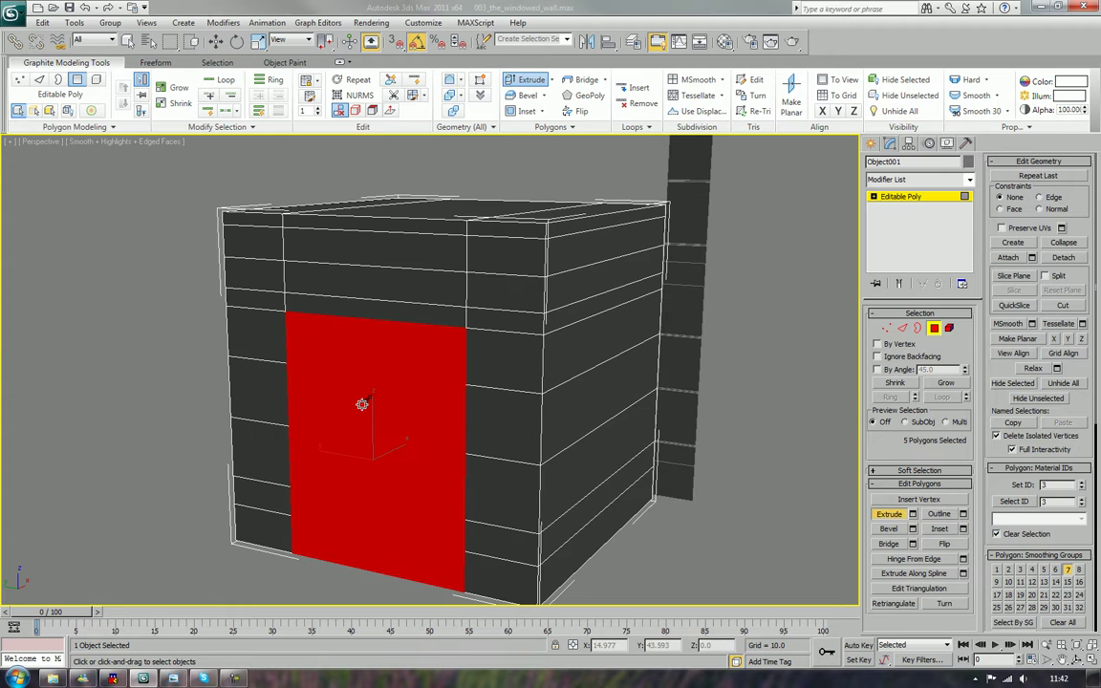
left_click_drag(361, 405, 362, 409)
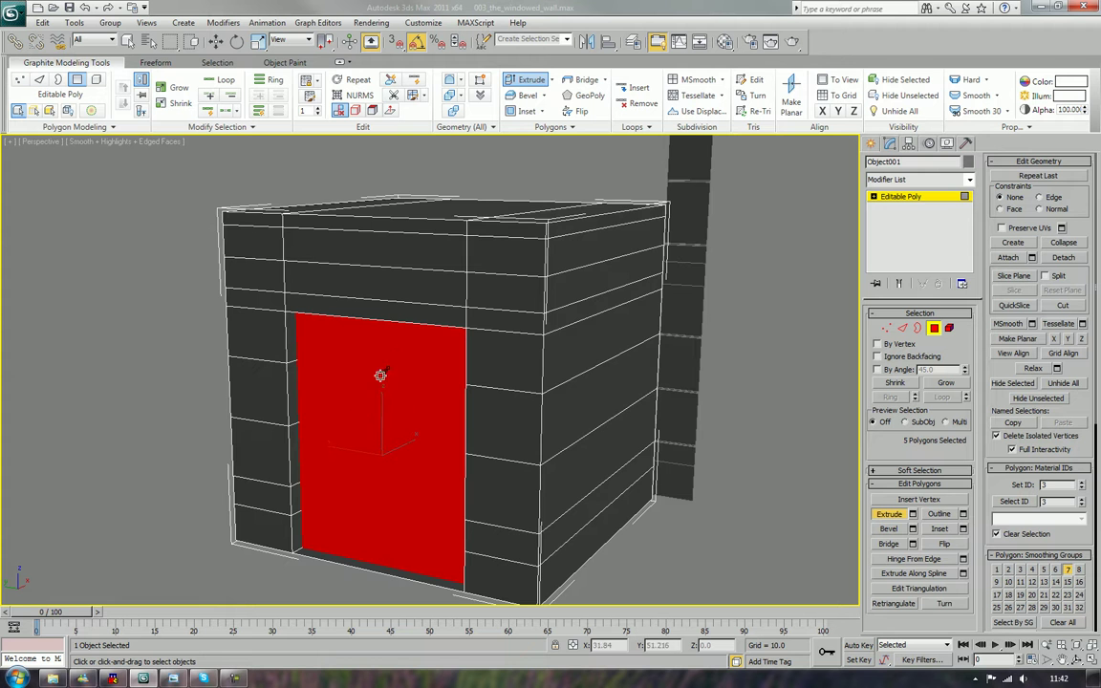
- Recess the doorway polygons a second time without the uppermost one, and delete the polygon at the foot of the opening
left_click(353, 323, "alt")
middle_click_drag(334, 420, 471, 545, "alt")
left_click(481, 555)
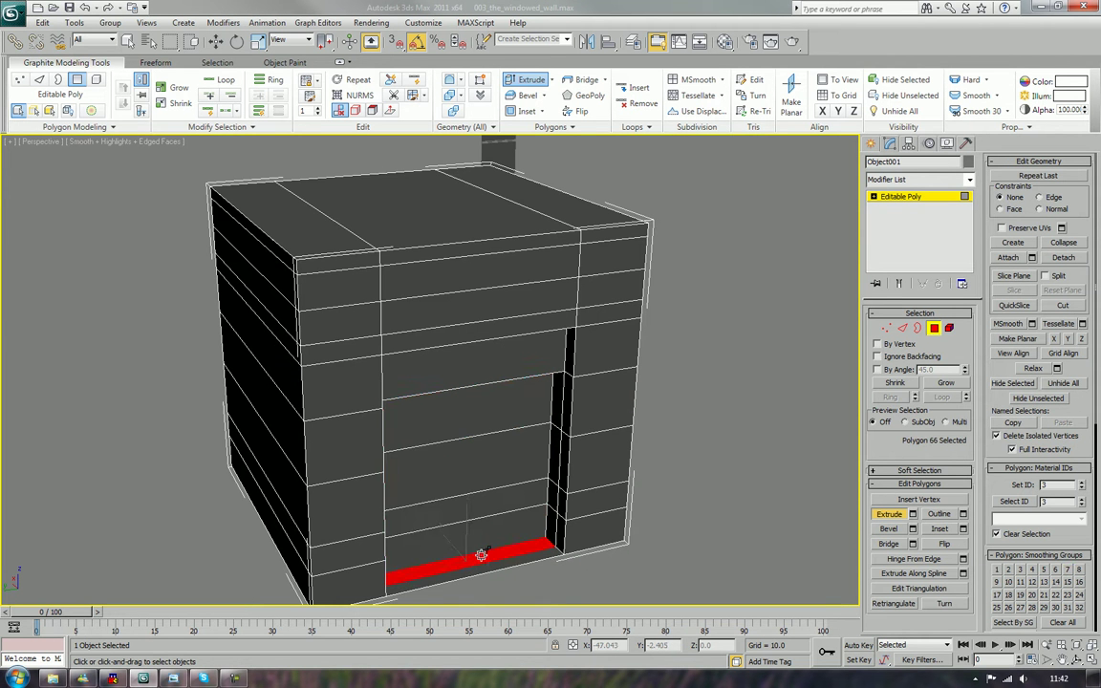
key("Delete")
middle_click_drag(497, 565, 460, 432, "alt")
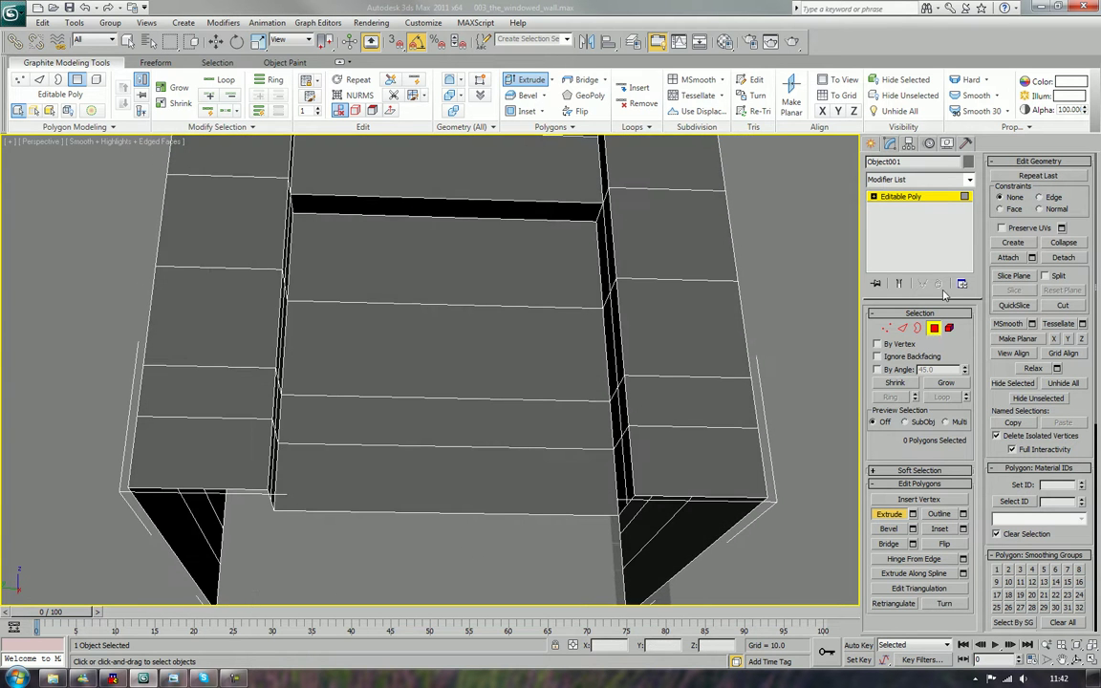
- Connect the vertical side edges of the door's two tall upper panels to split each with a horizontal edge
middle_click_drag(511, 347, 504, 368, "alt")
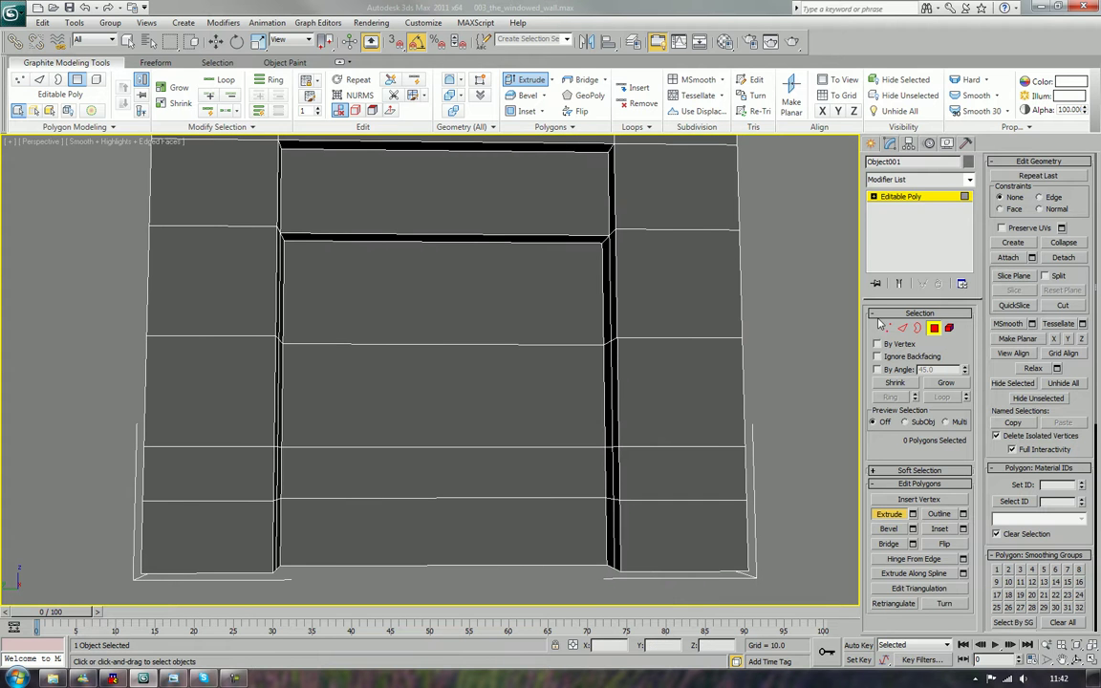
key("ctrl+b")
key("2")
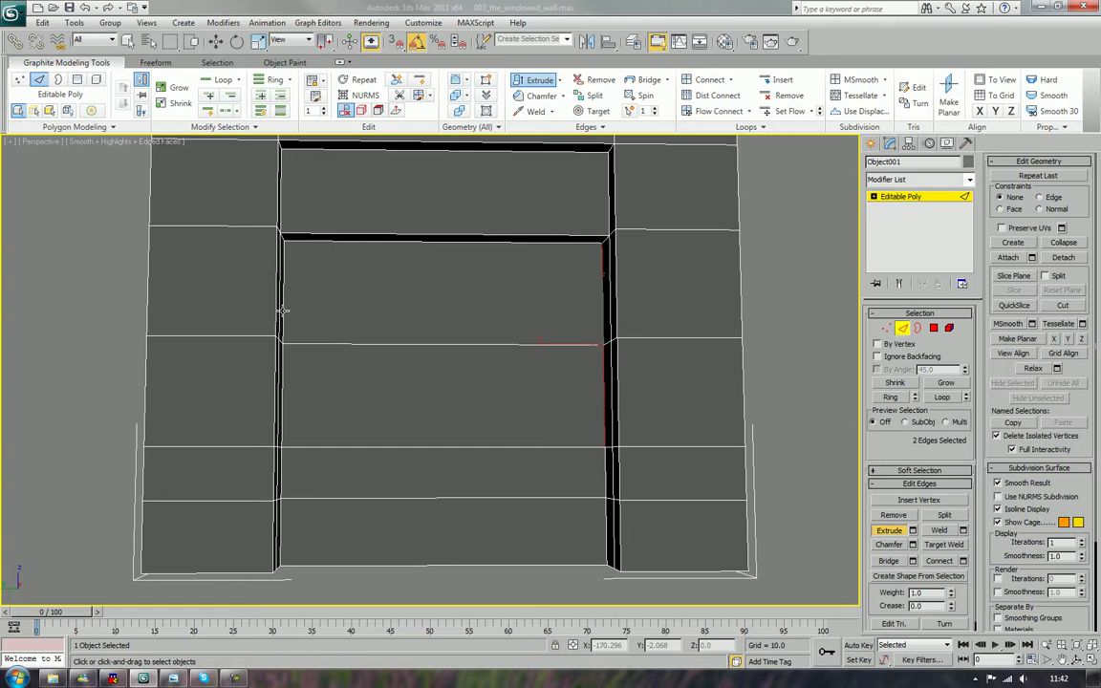
left_click(282, 370, "ctrl")
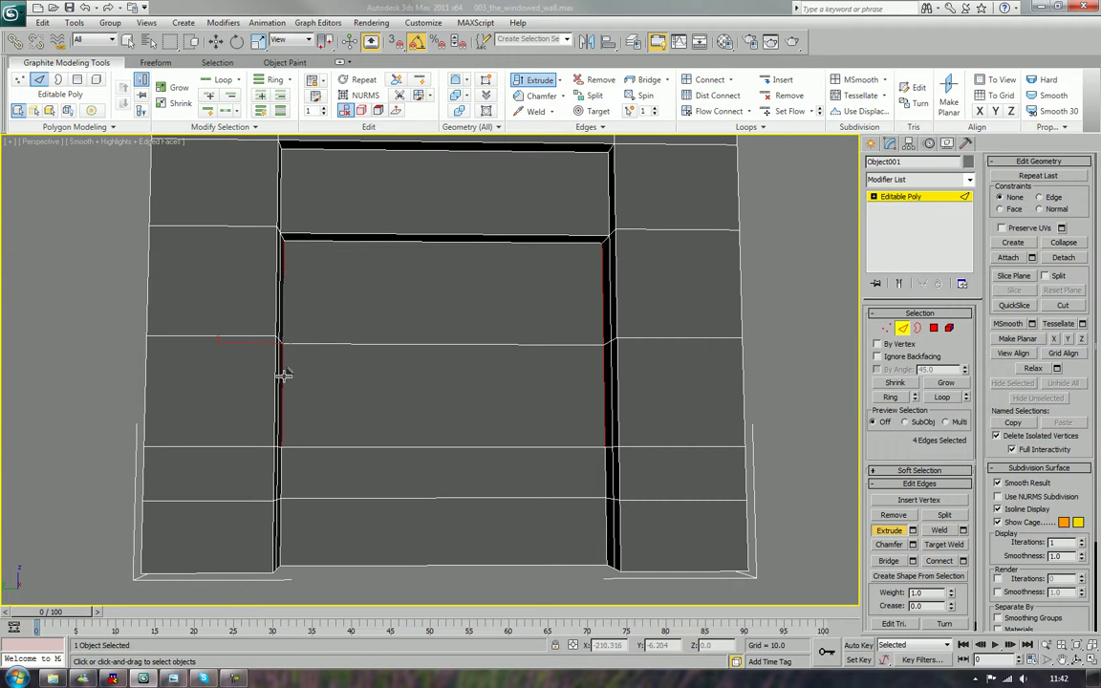
left_click(935, 561)
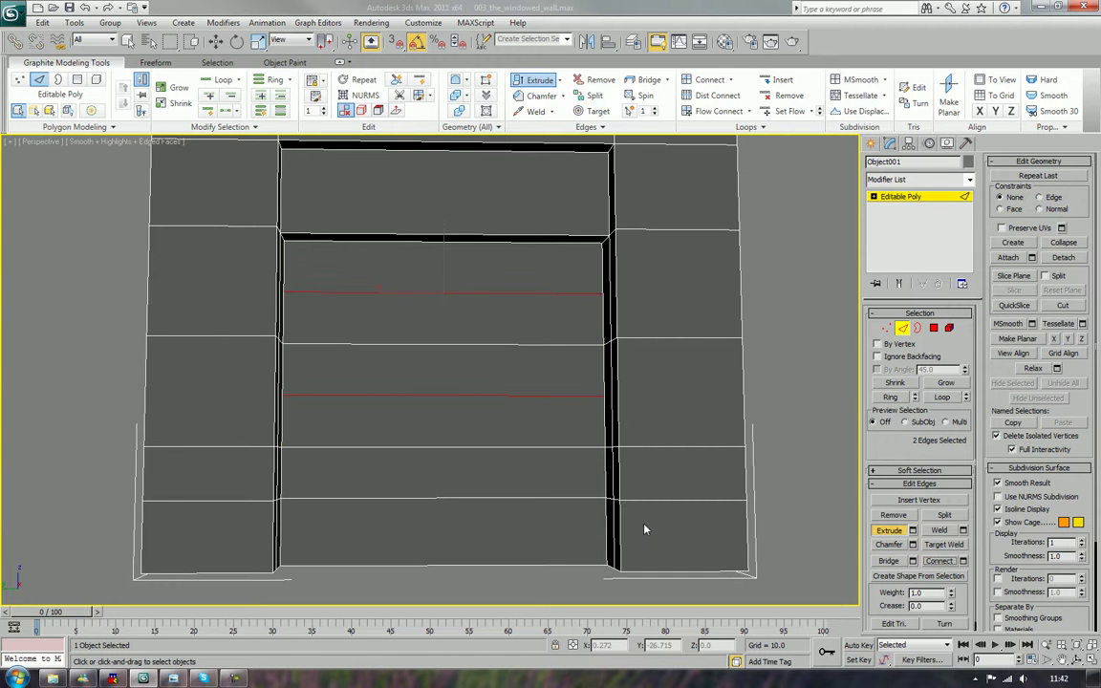
- Connect the side edges of the lowest door panel with a horizontal edge and lower it to a Z of about 1.62
left_click(574, 530)
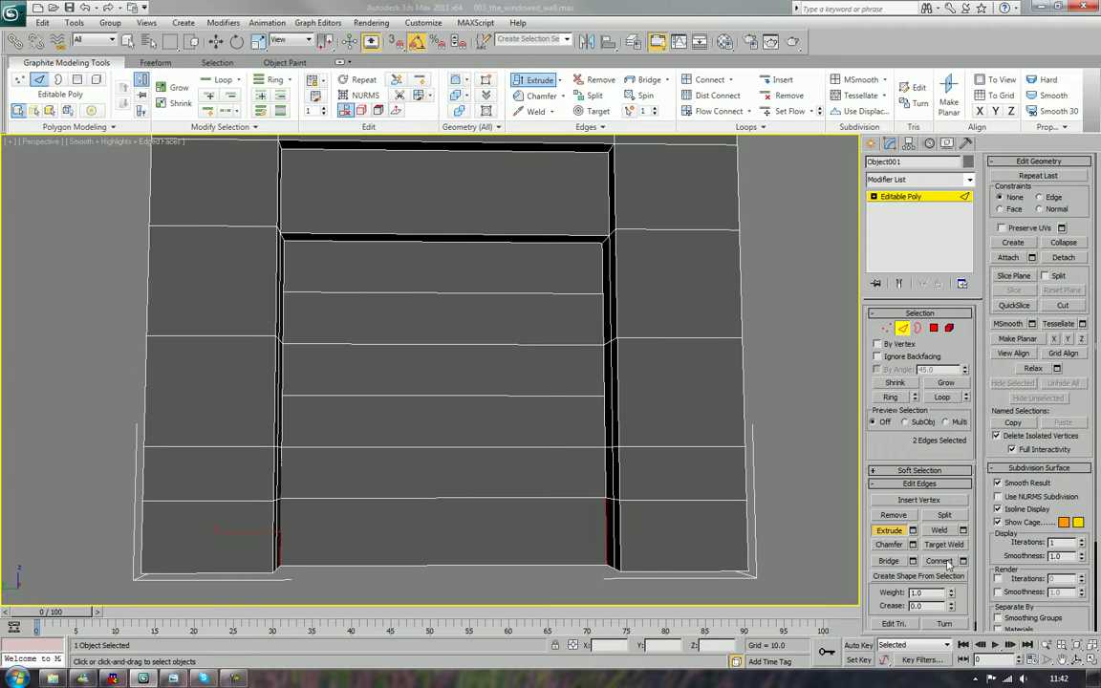
left_click(439, 531)
left_click(462, 525)
middle_click_drag(516, 573, 509, 567, "alt")
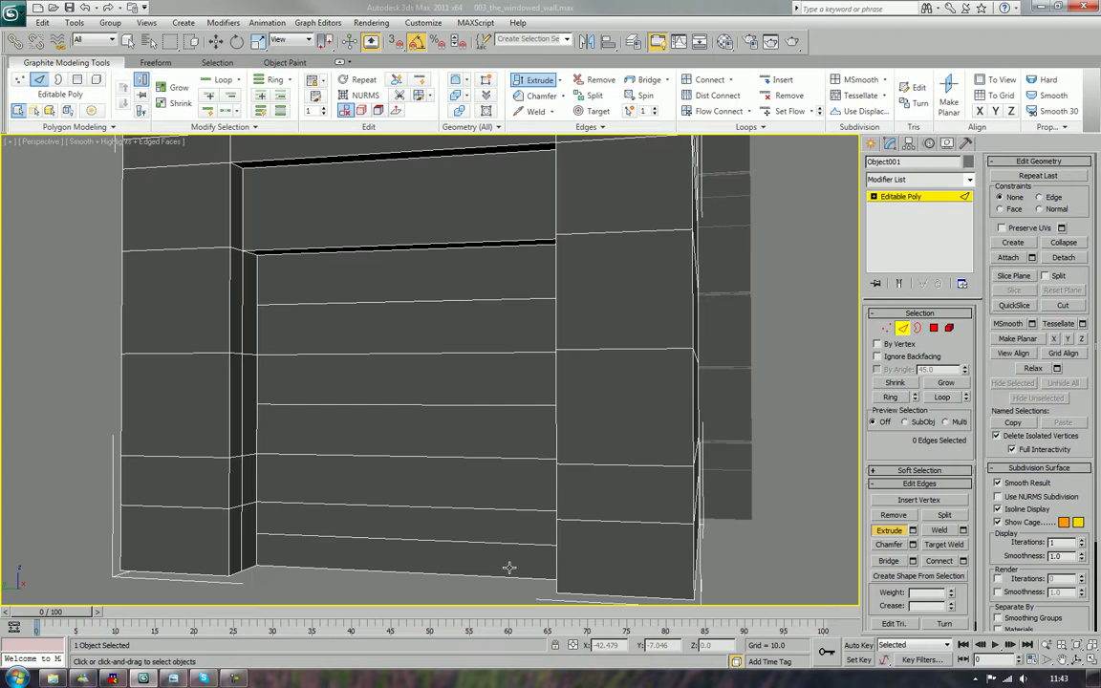
left_click(456, 542)
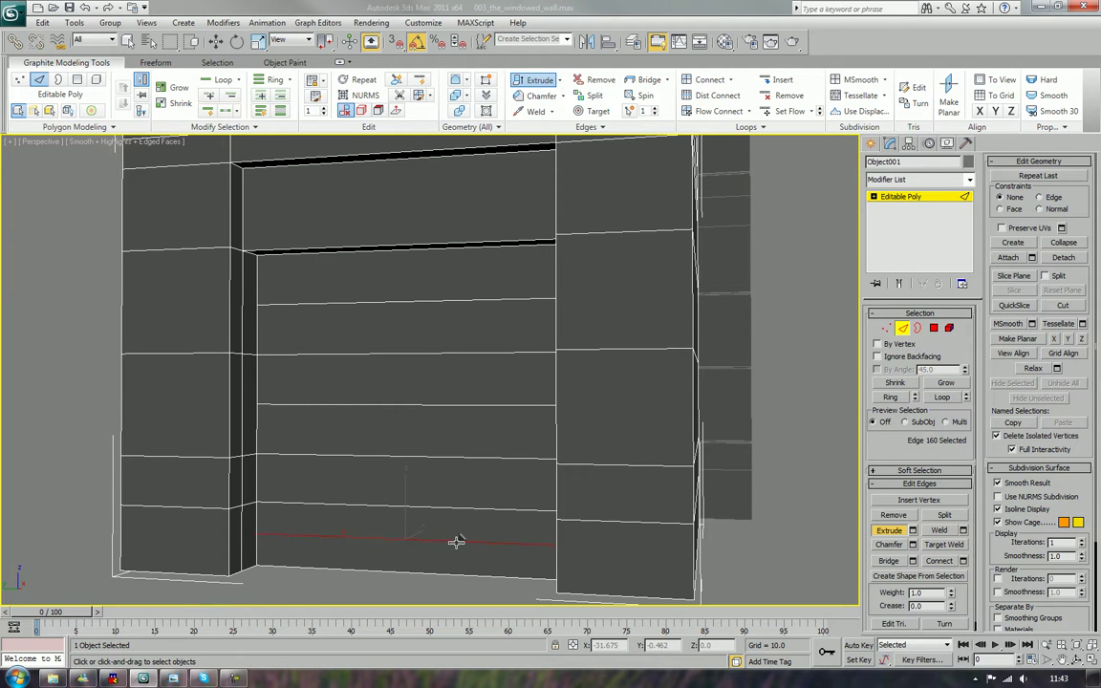
key("w")
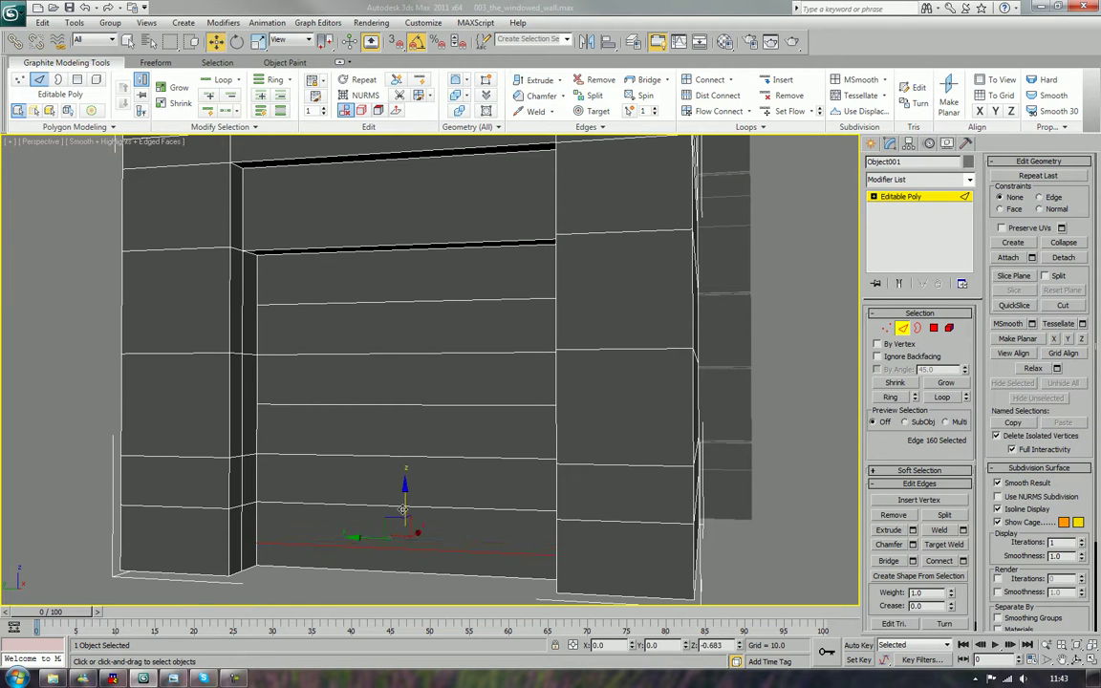
left_click_drag(402, 509, 404, 509)
scroll(404, 509, "down", 4)
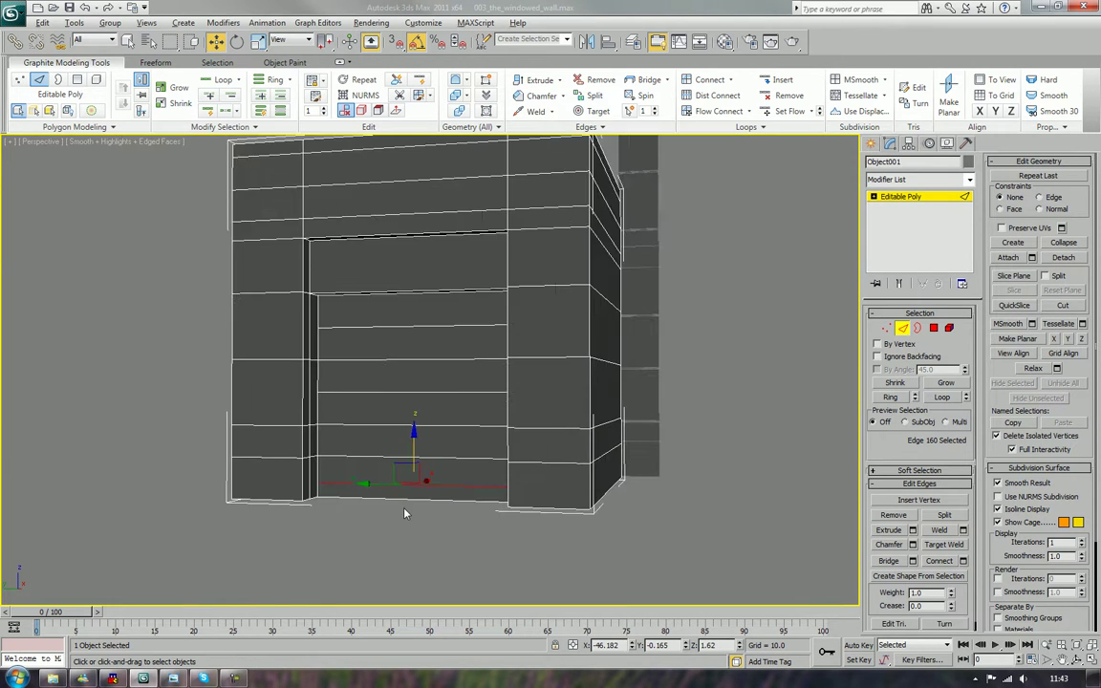
scroll(404, 511, "up", 4)
middle_click_drag(405, 528, 476, 498, "alt")
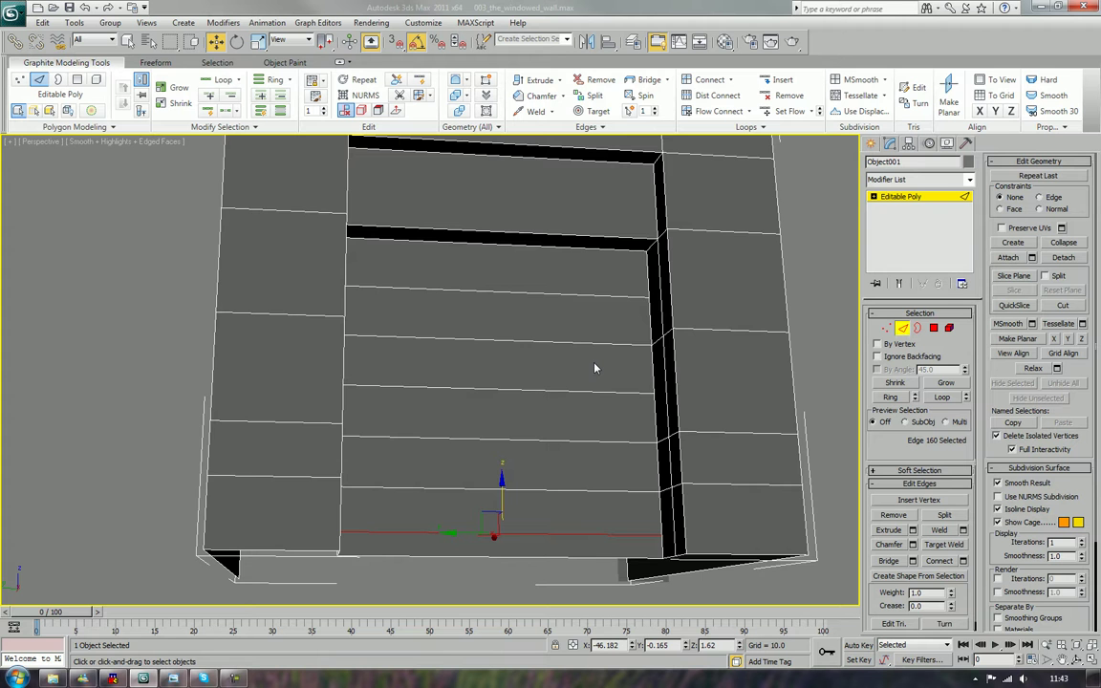
middle_click_drag(595, 368, 556, 363, "alt")
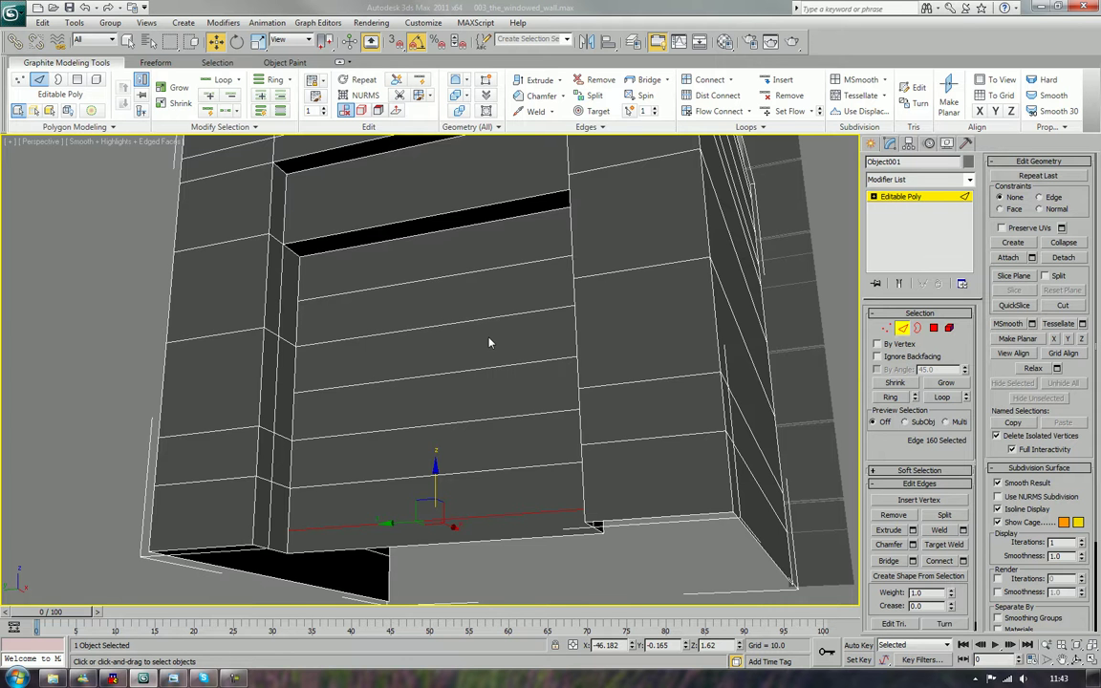
middle_click_drag(490, 343, 524, 336, "alt")
- Select all seven polygons of the door surface and extrude them inward by a very small amount
scroll(547, 346, "up", 3)
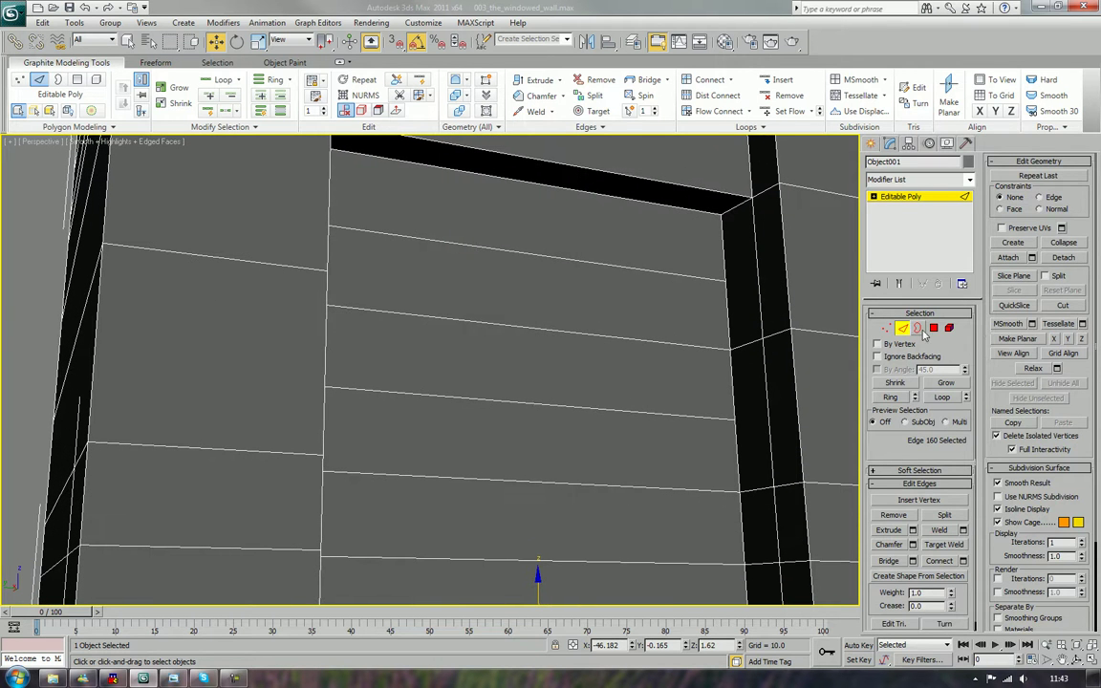
left_click(934, 327)
left_click(610, 222)
left_click(669, 315, "ctrl")
left_click(669, 386, "ctrl")
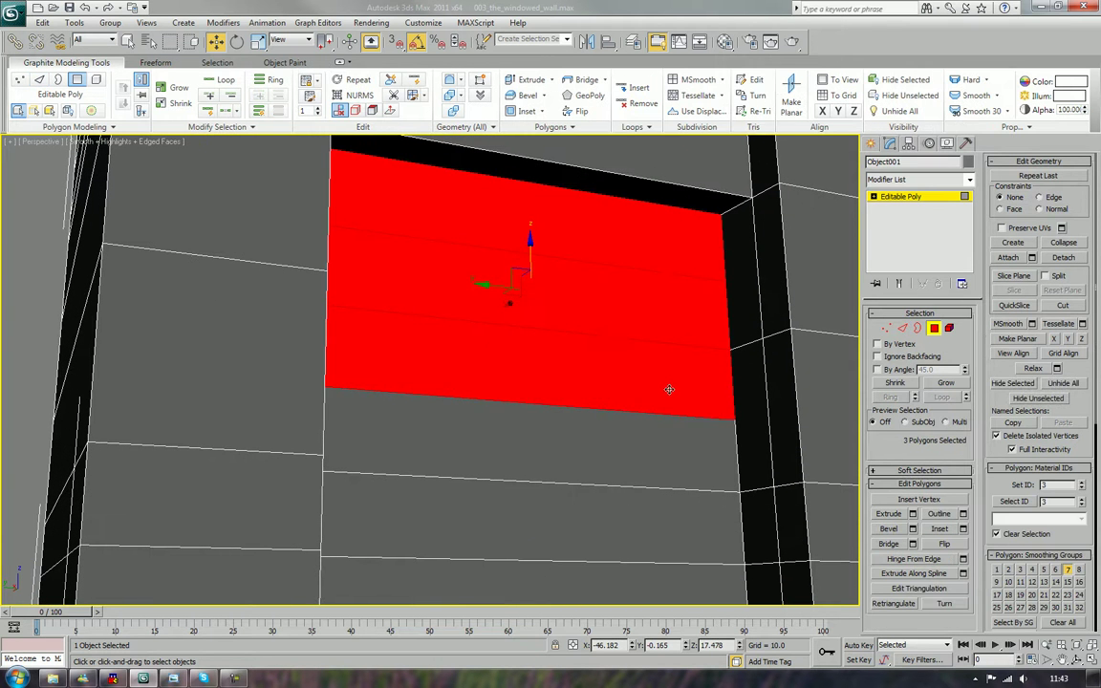
left_click(655, 451, "ctrl")
left_click(645, 531, "ctrl")
middle_click_drag(646, 555, 662, 426)
left_click(661, 446, "ctrl")
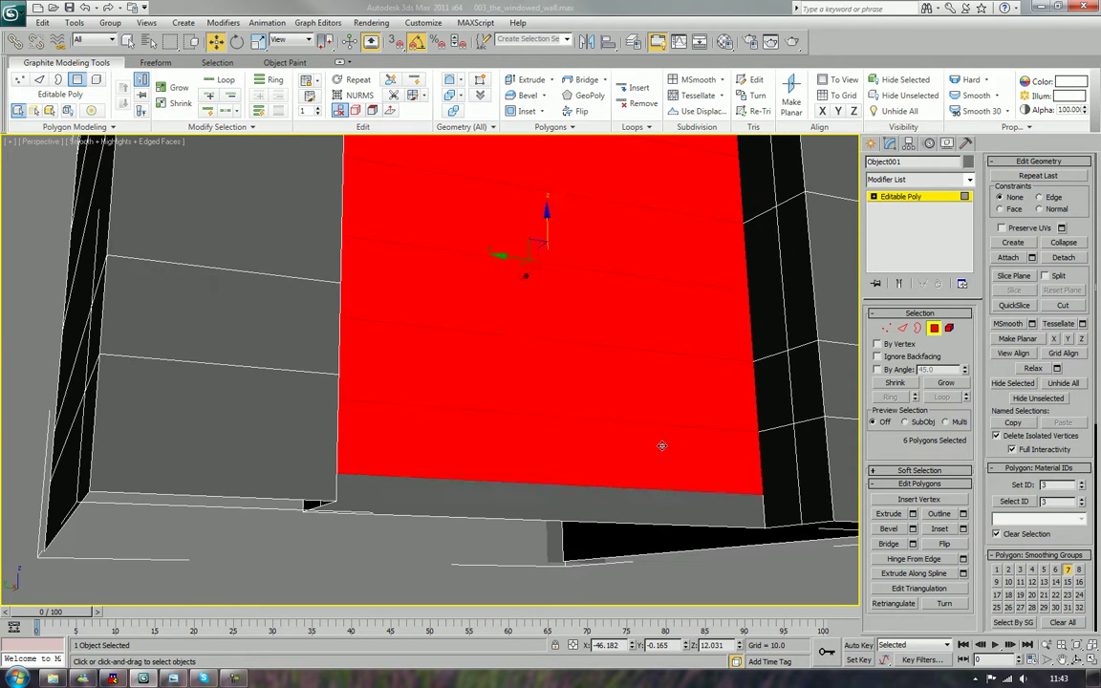
left_click(674, 509, "ctrl")
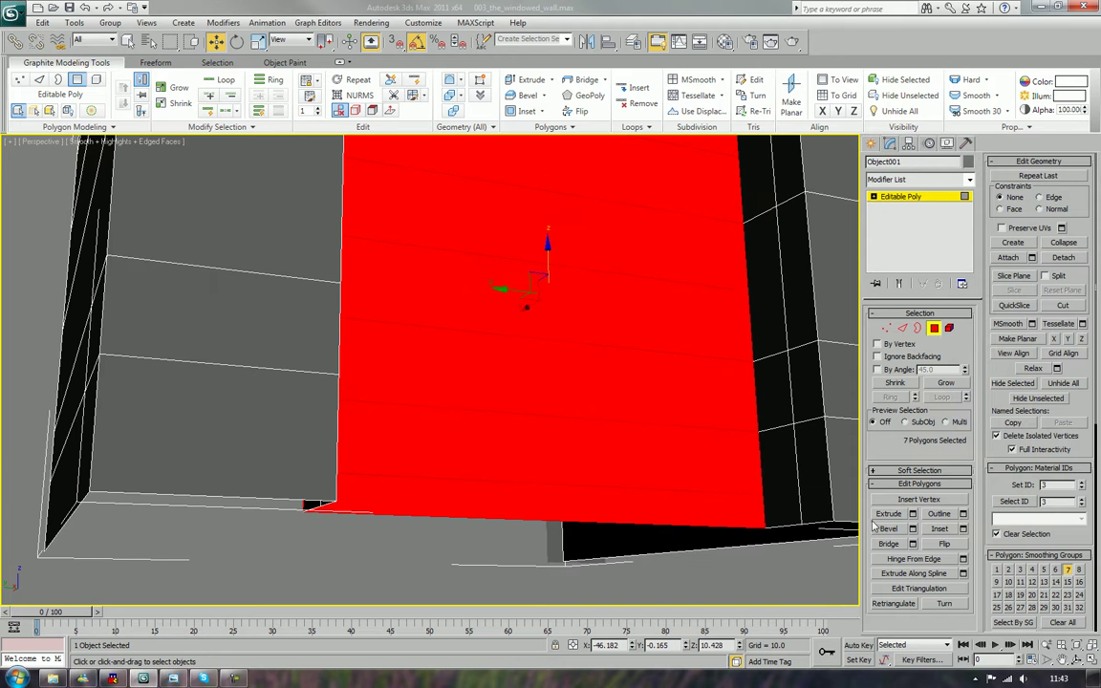
key("shift+e")
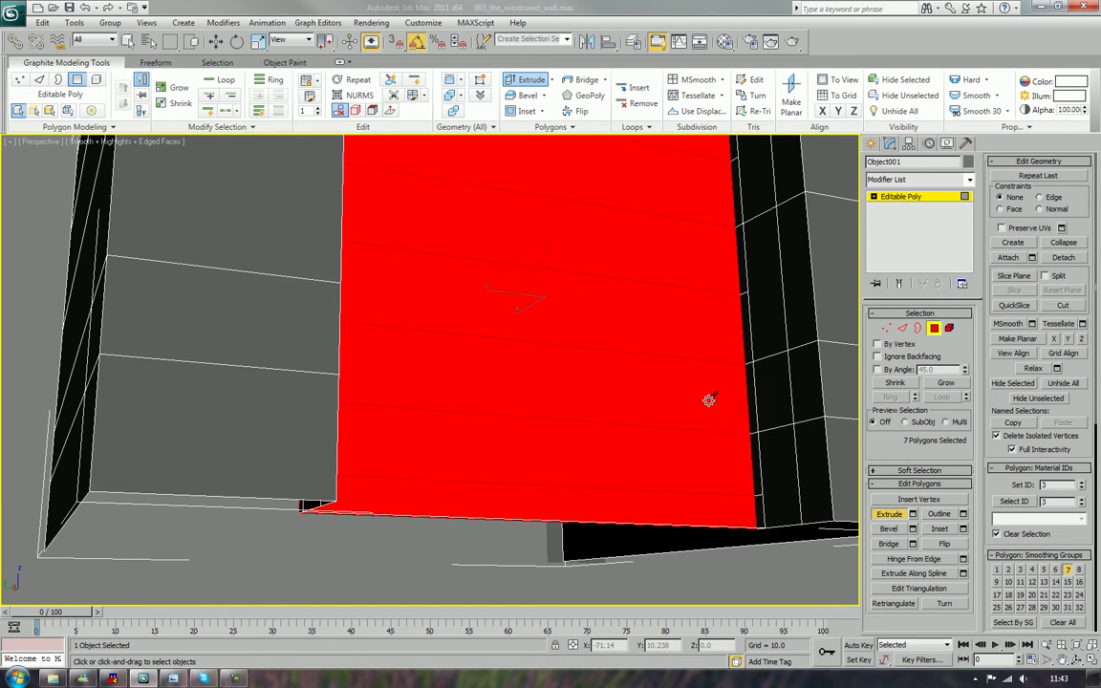
left_click_drag(708, 400, 708, 397)
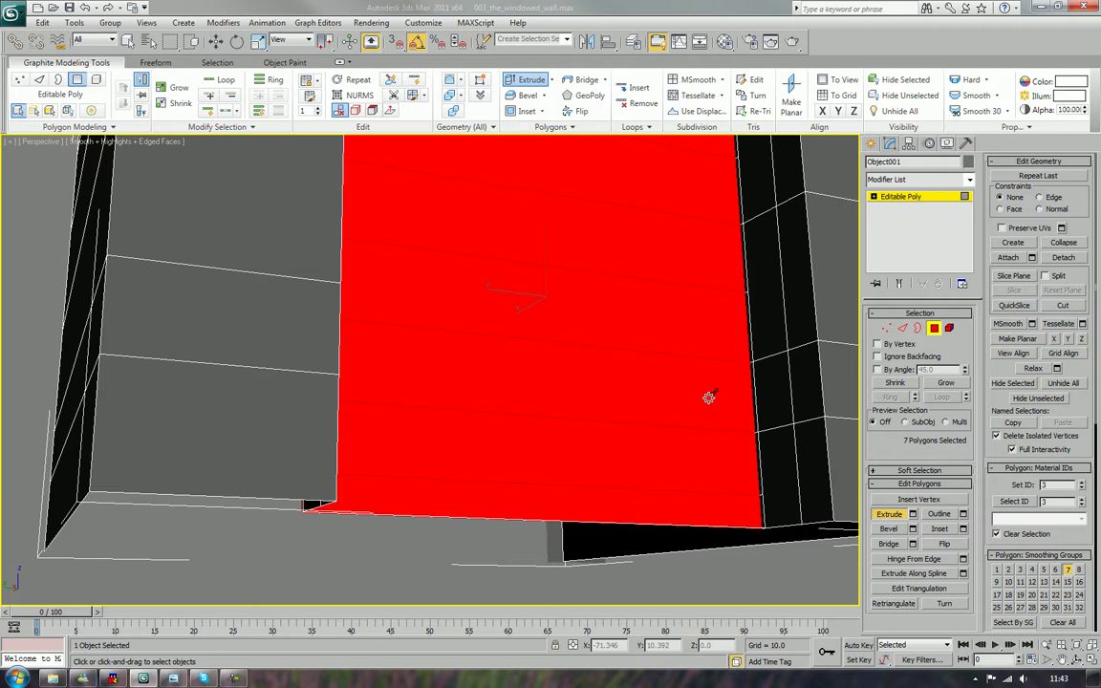
- Select the ring of short edges in the thin strip around the door and convert it to a selection of the strip's polygons
middle_click_drag(809, 376, 722, 401)
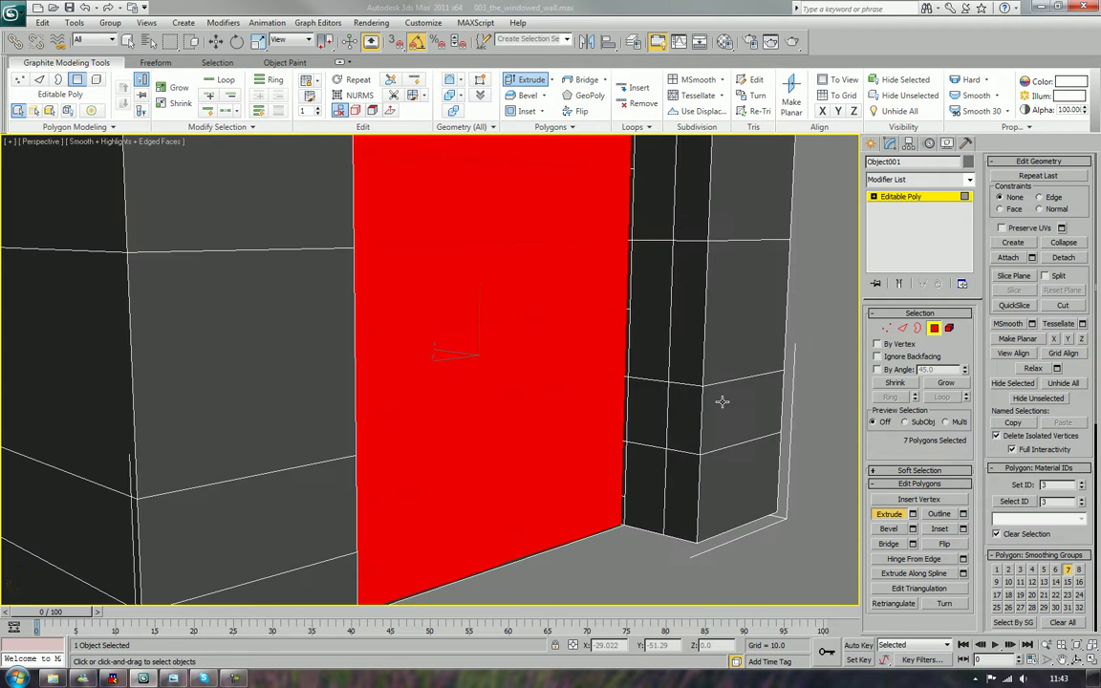
scroll(722, 401, "up", 3)
key("2")
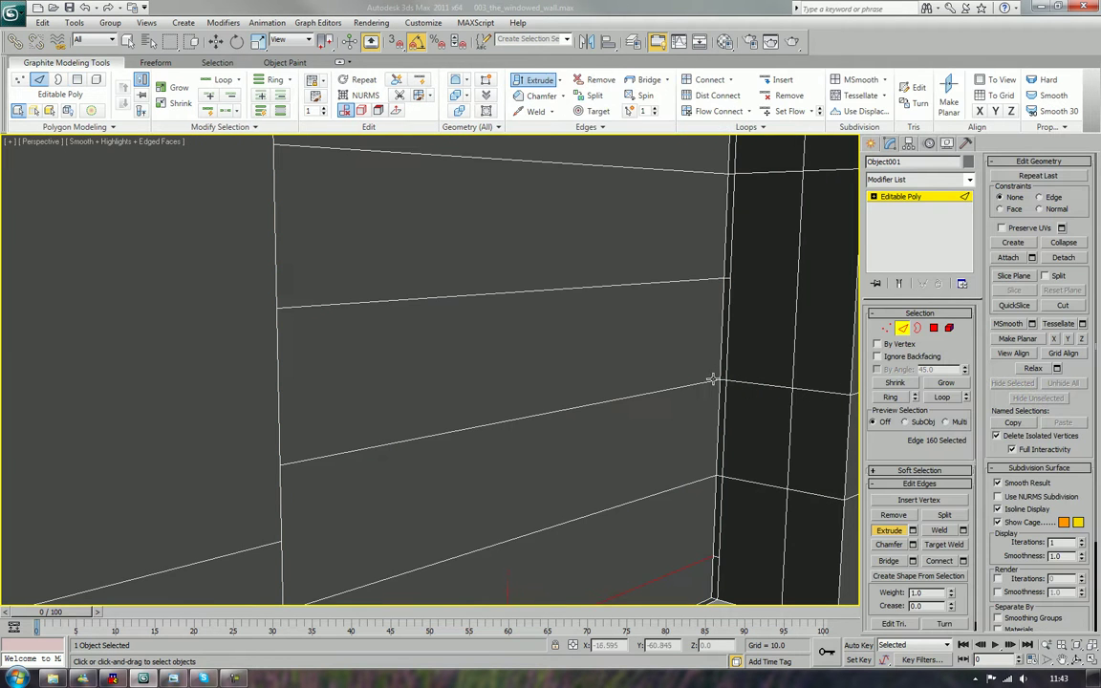
left_click(724, 381)
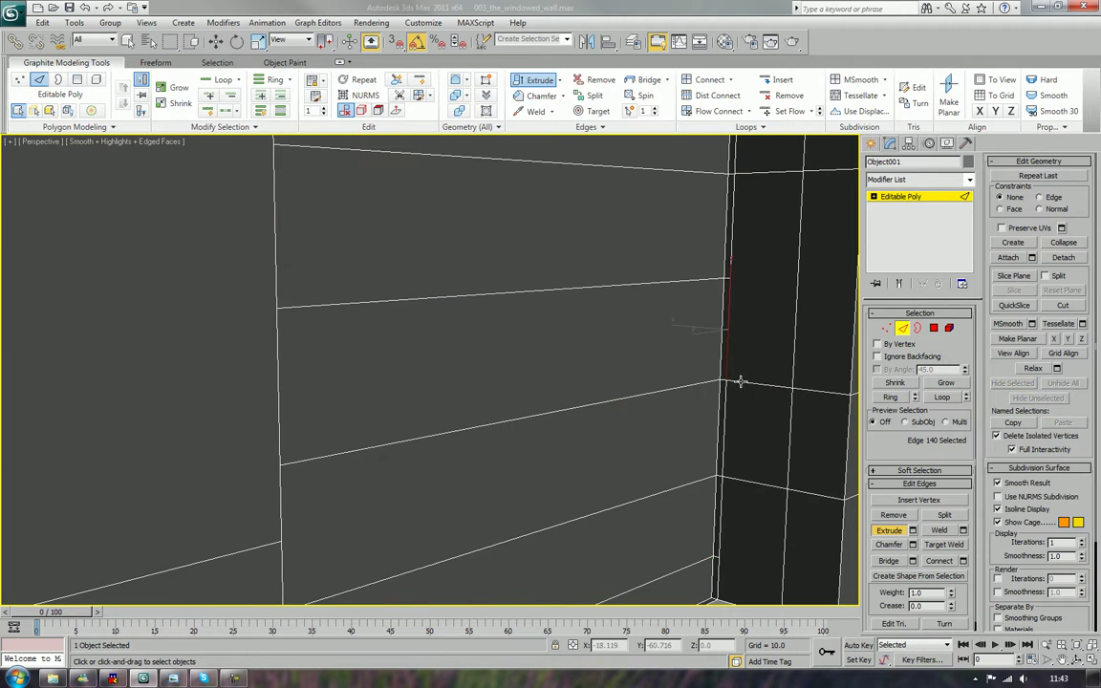
left_click(718, 476)
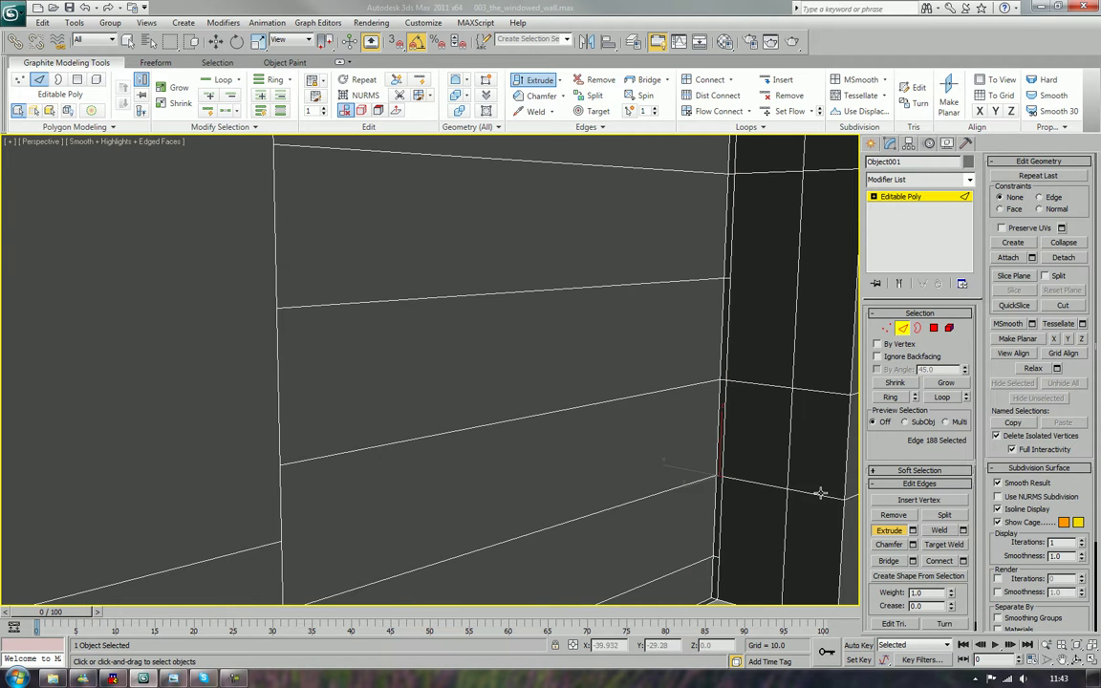
scroll(832, 504, "up", 3)
middle_click_drag(833, 509, 583, 453)
middle_click_drag(612, 380, 629, 329)
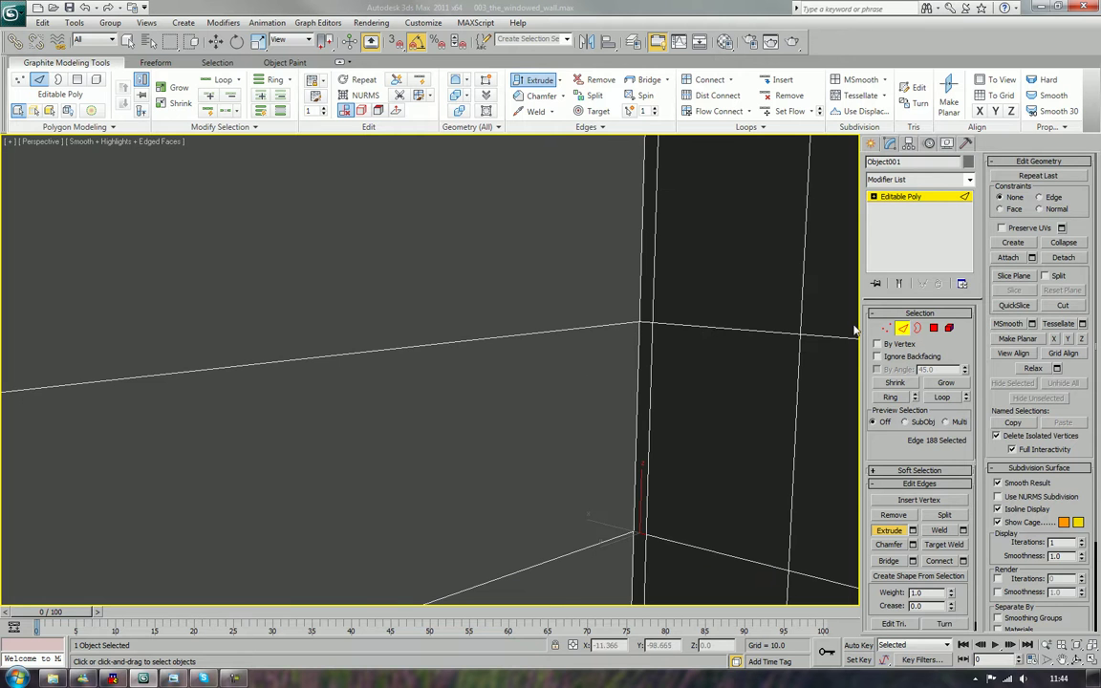
left_click(891, 396)
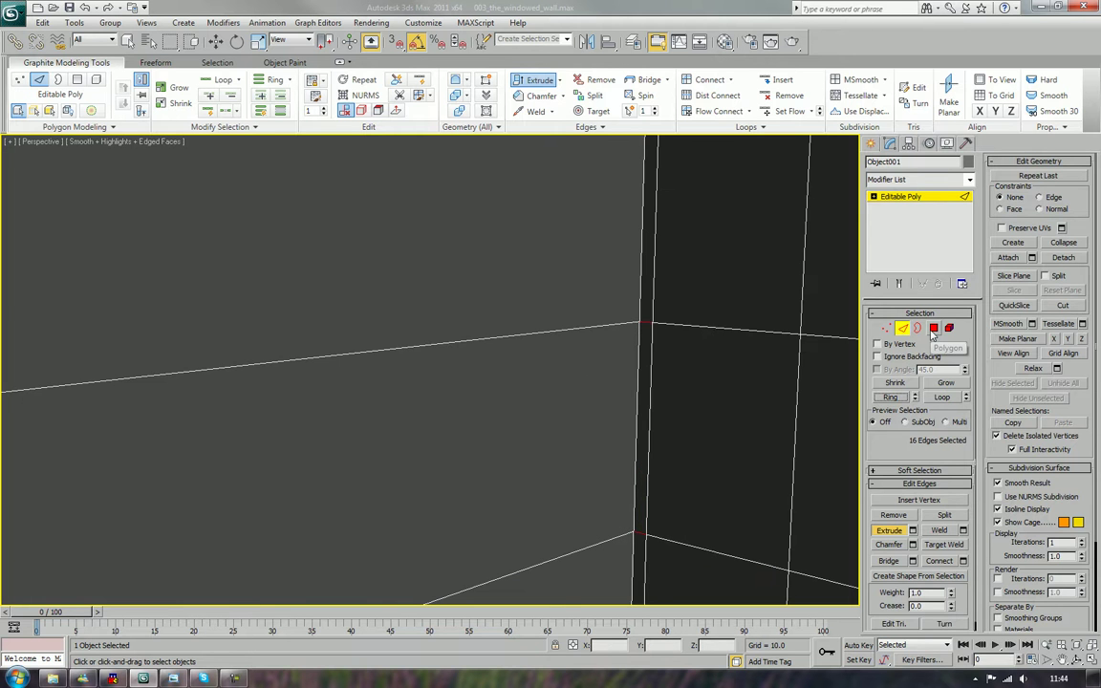
left_click(933, 328, "ctrl")
middle_click_drag(716, 376, 783, 374, "alt")
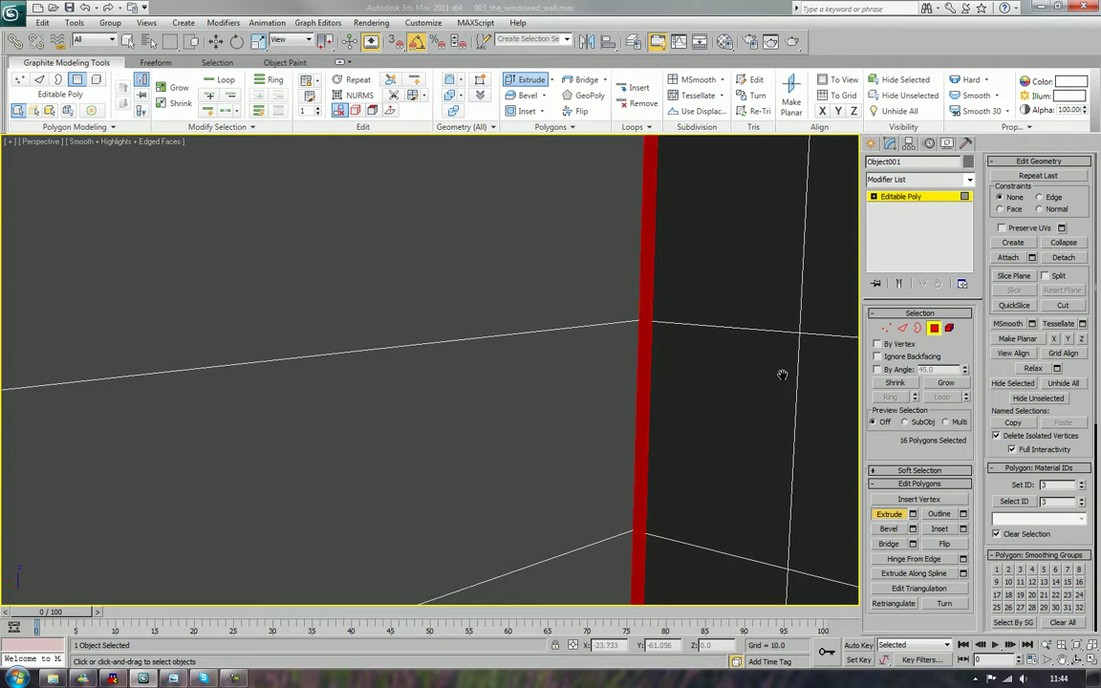
- Extrude the thin strip of polygons around the door by Local Normal with a height of -0.38
scroll(649, 349, "down", 5)
middle_click_drag(649, 349, 588, 377, "alt")
scroll(563, 410, "up", 5)
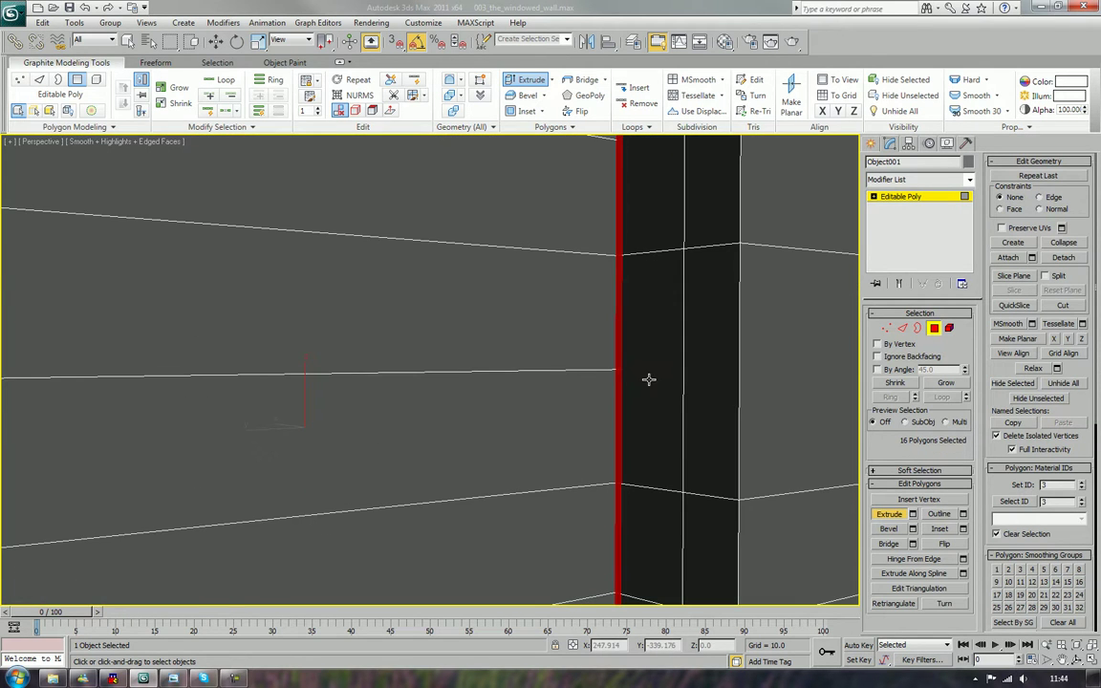
left_click(258, 41)
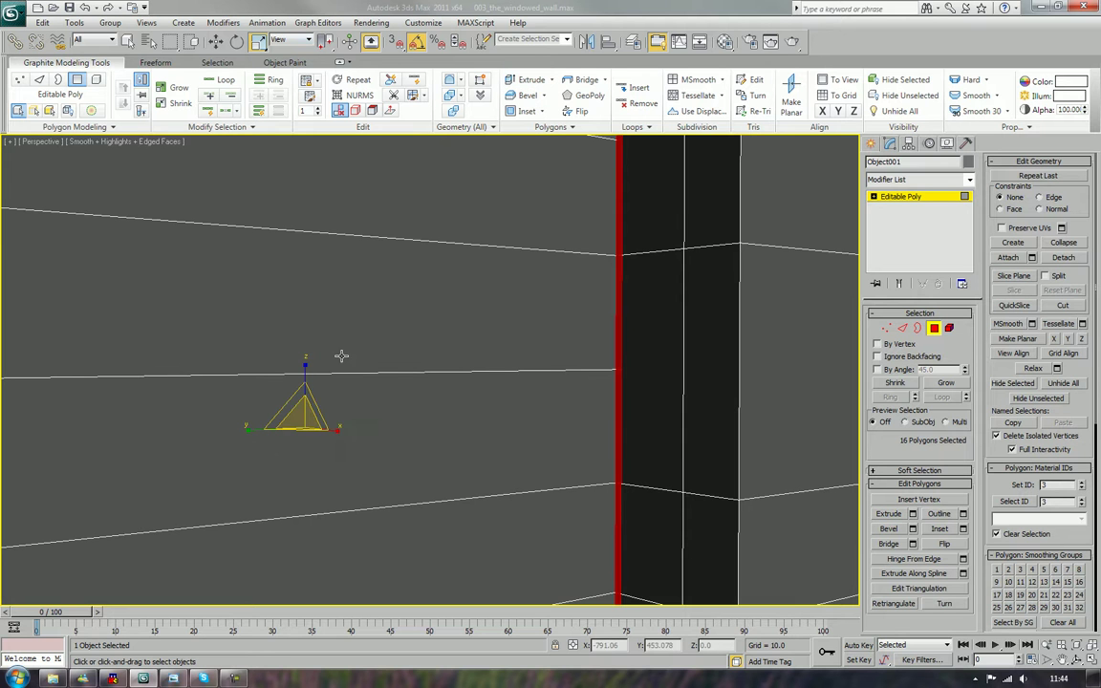
left_click_drag(340, 431, 330, 427)
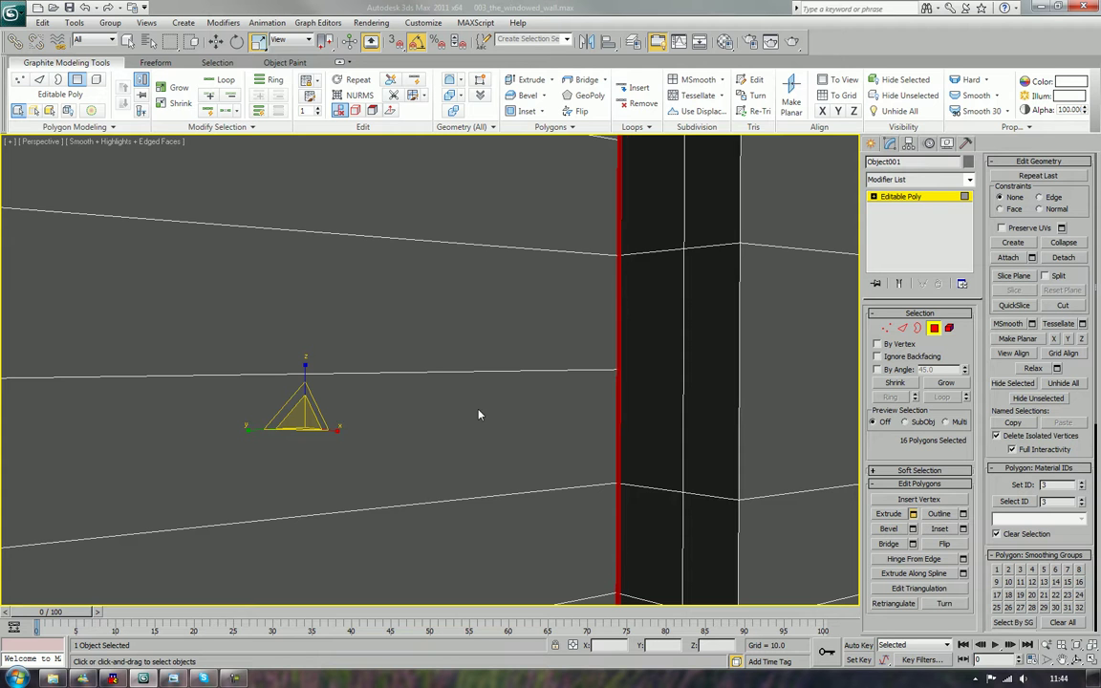
left_click(31, 240)
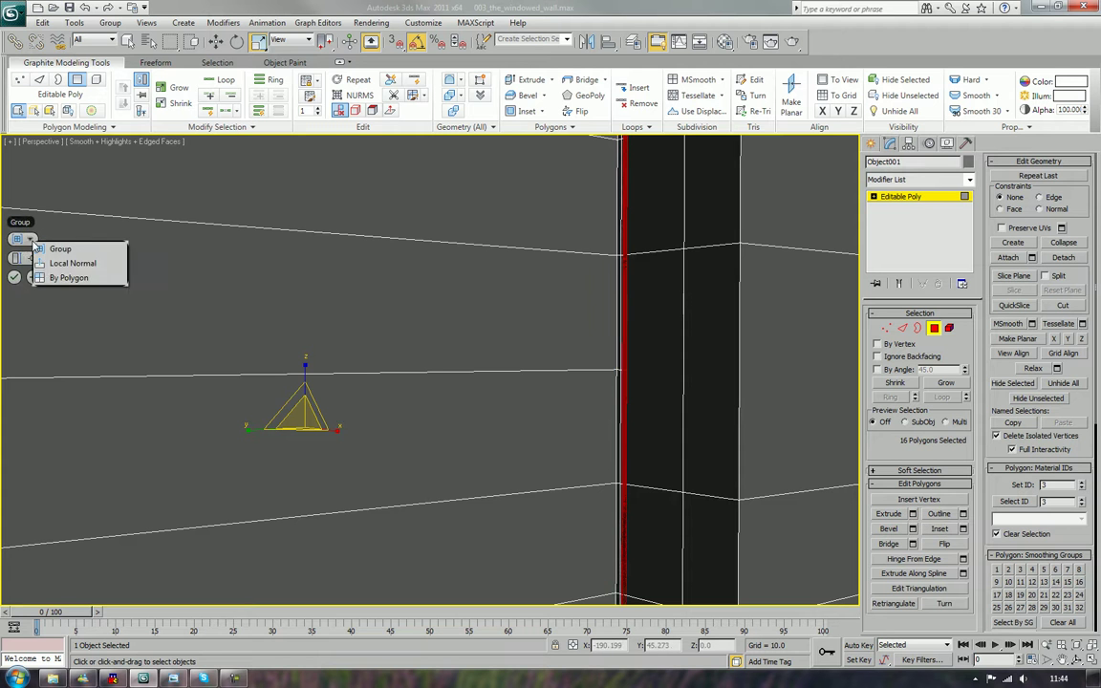
left_click(67, 262)
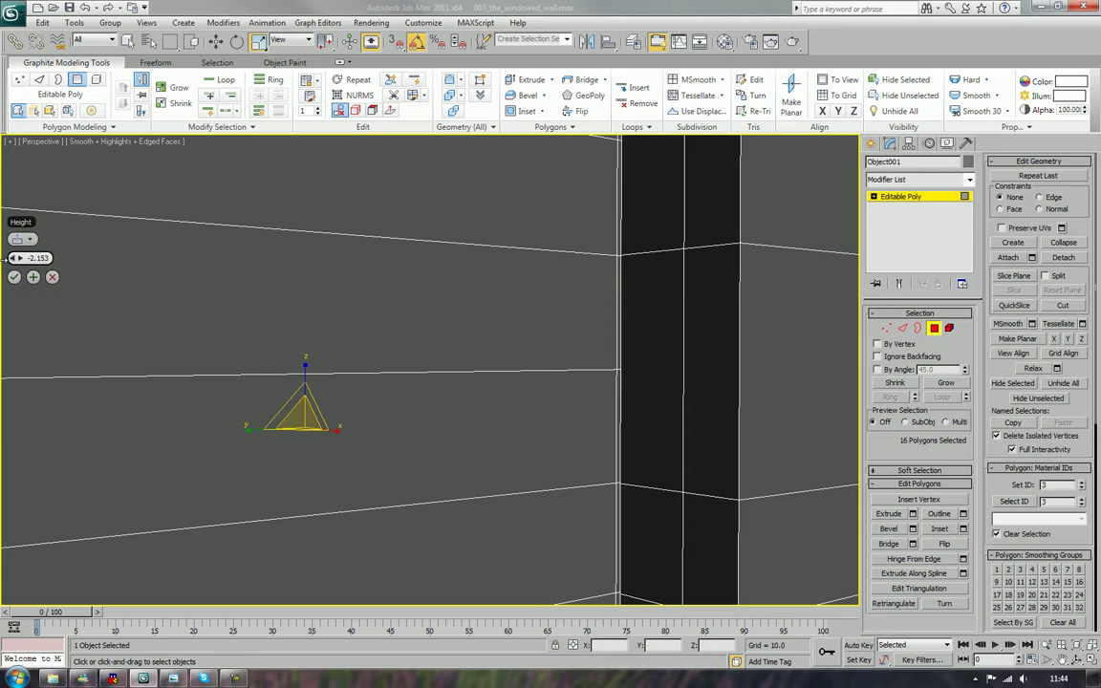
left_click_drag(2, 259, 10, 266)
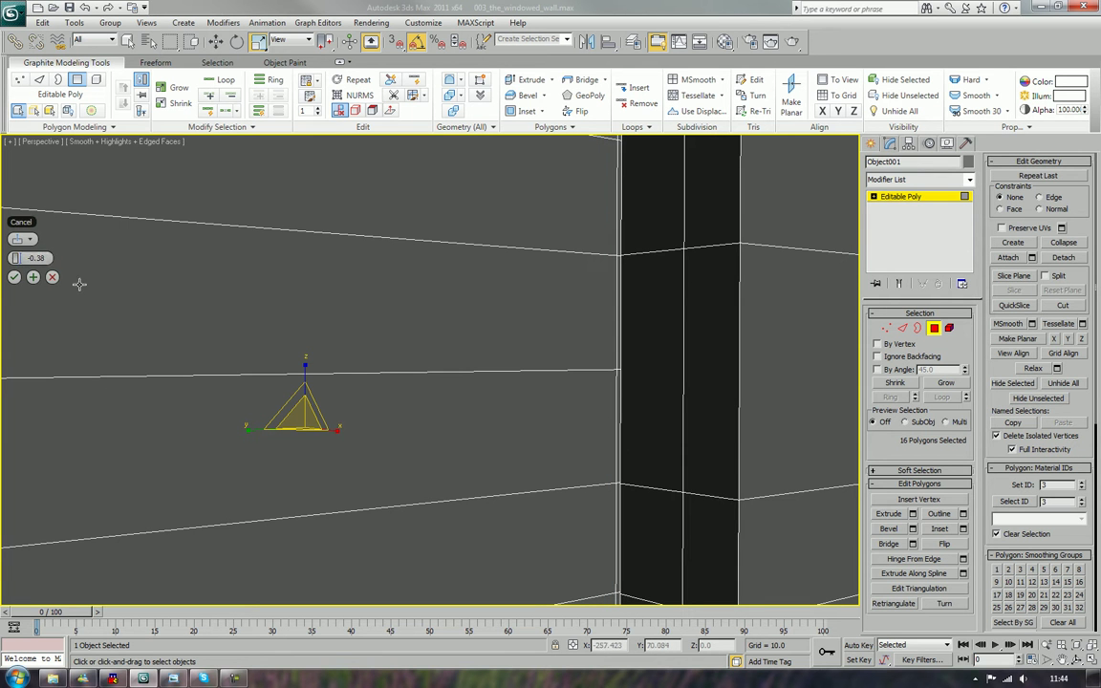
left_click(15, 277)
- Delete the two narrow polygons running along the foot of the door
scroll(303, 257, "down", 6)
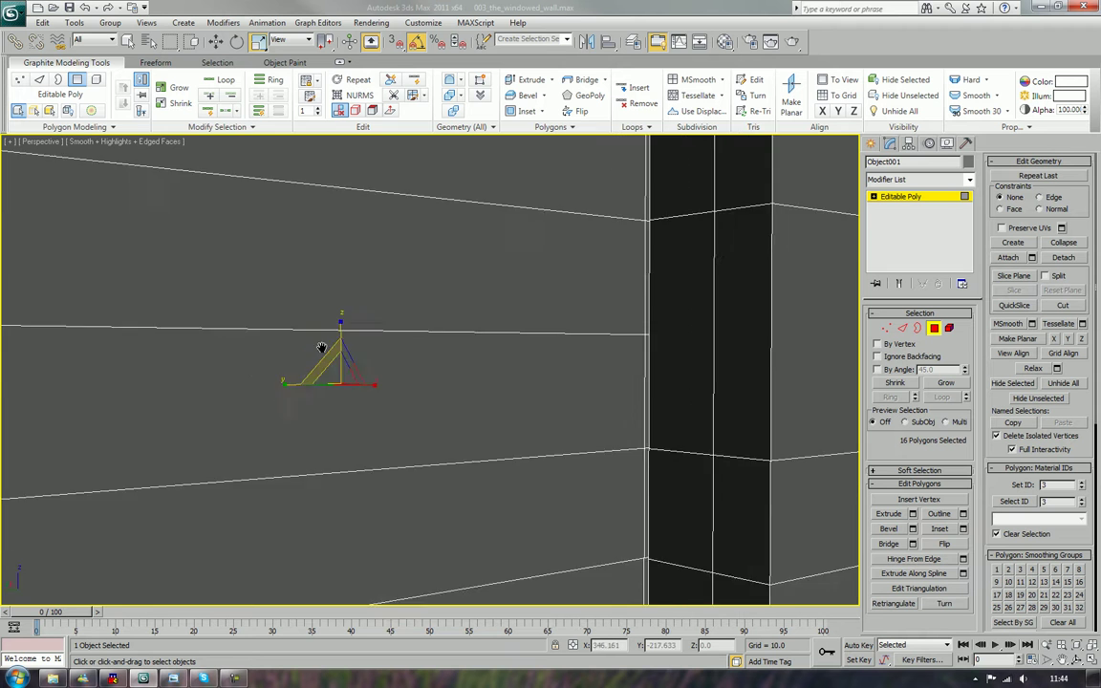
middle_click_drag(304, 257, 343, 373, "alt")
scroll(344, 373, "up", 3)
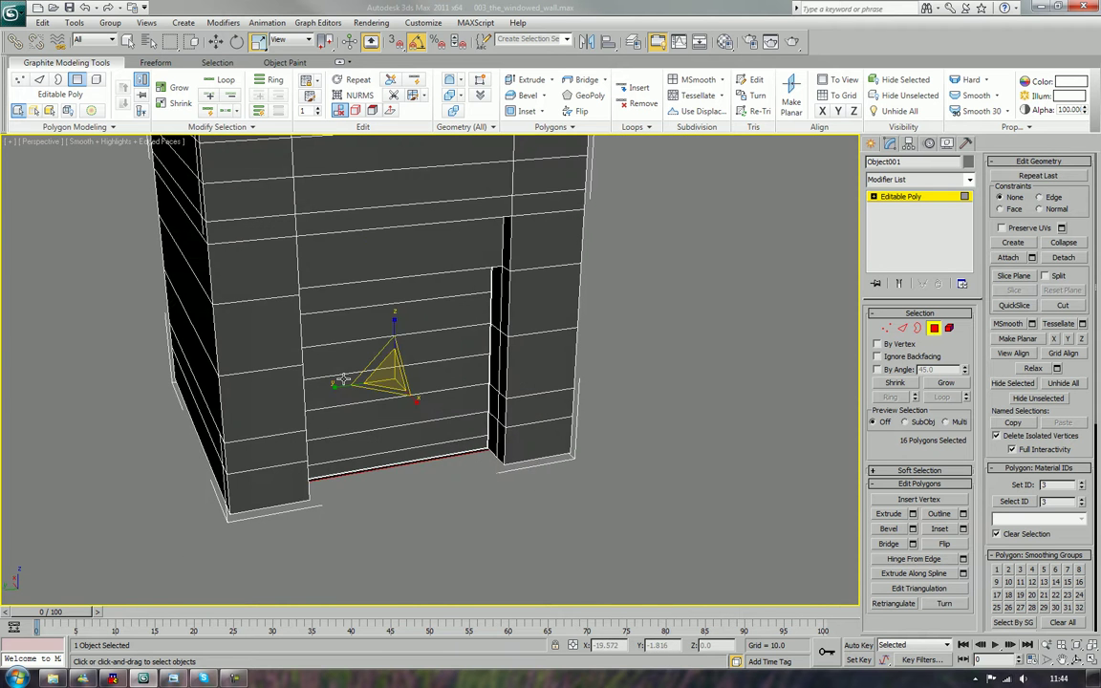
scroll(443, 496, "up", 6)
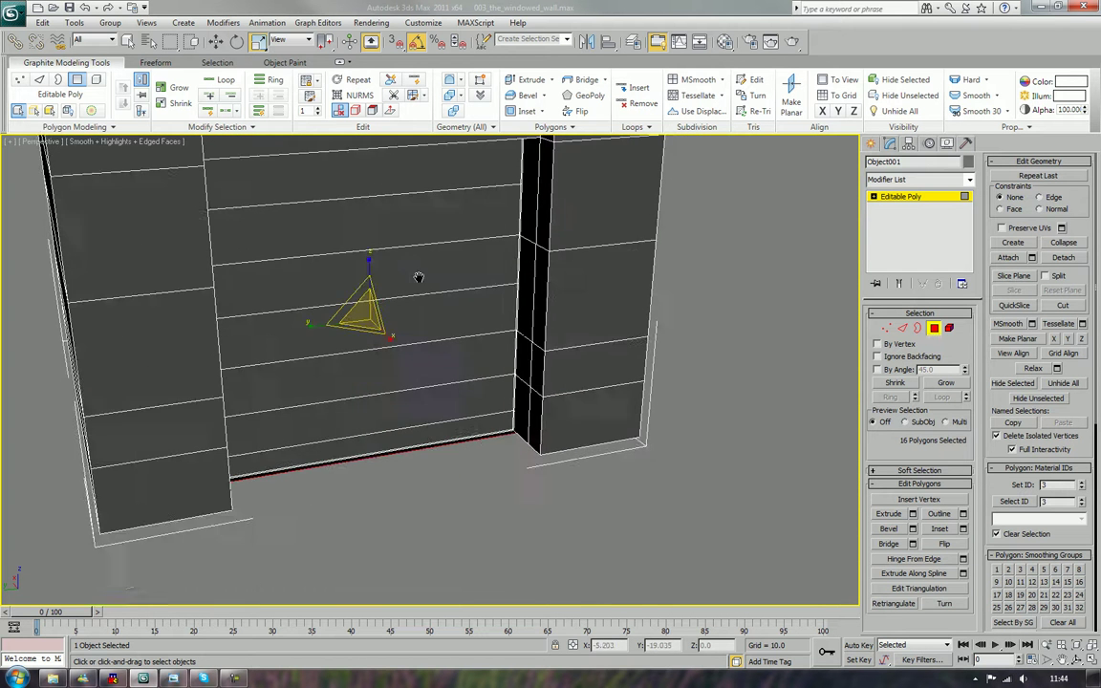
left_click(630, 507)
scroll(630, 508, "down", 5)
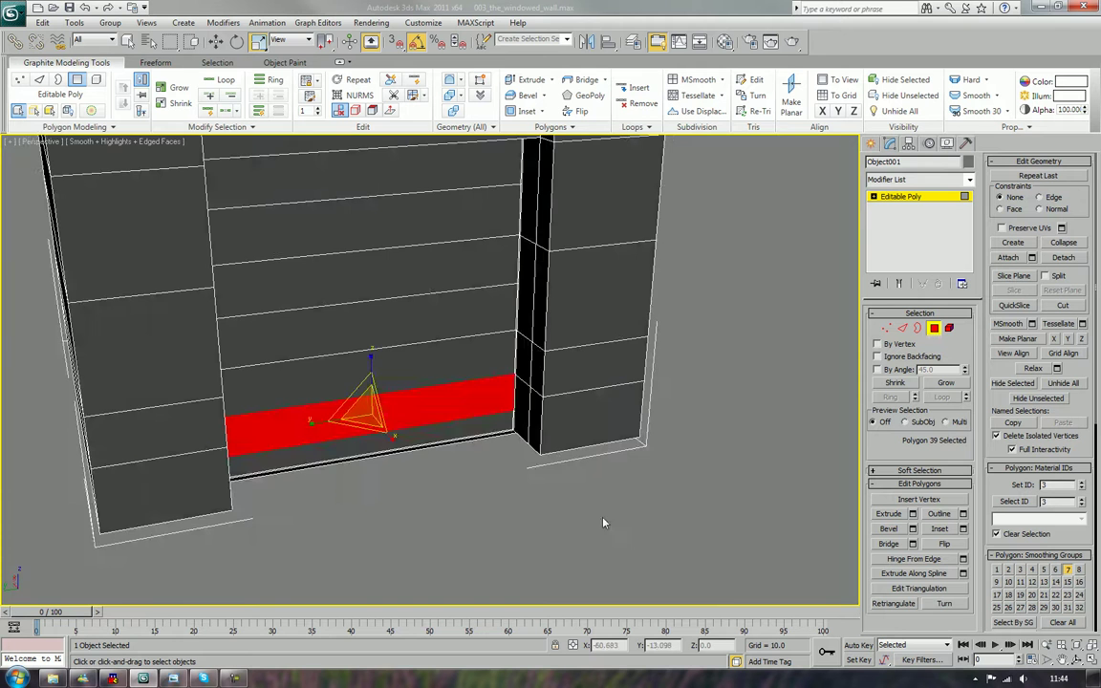
middle_click_drag(481, 511, 514, 438, "alt")
scroll(513, 438, "up", 5)
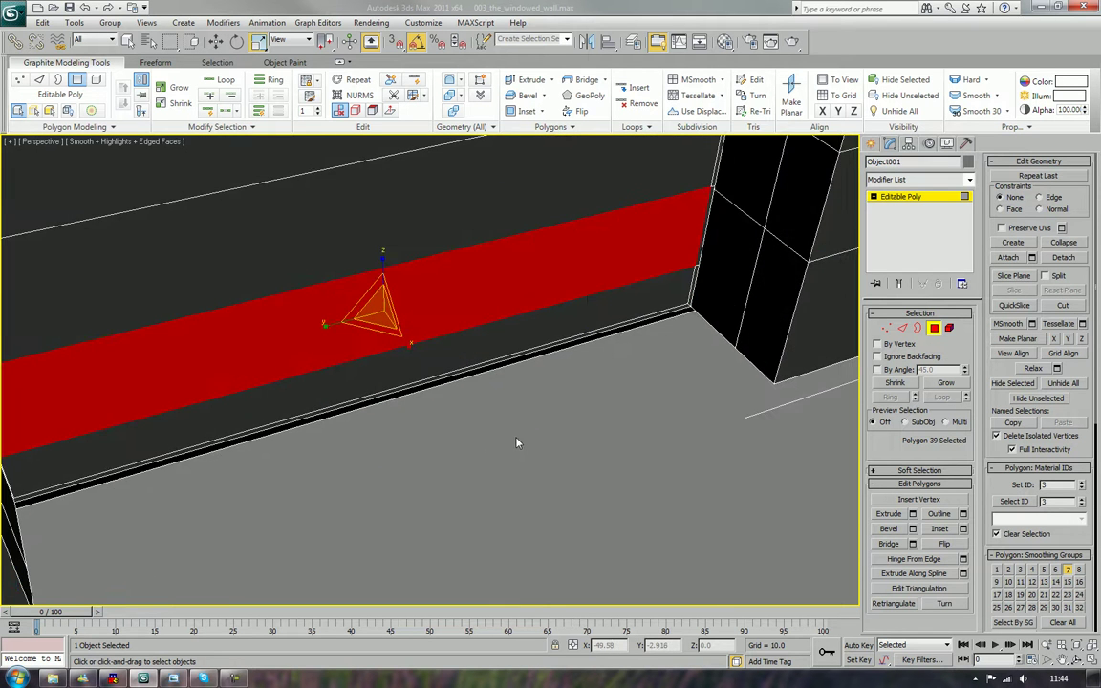
left_click(563, 401)
middle_click_drag(567, 400, 572, 347, "alt")
left_click(573, 346)
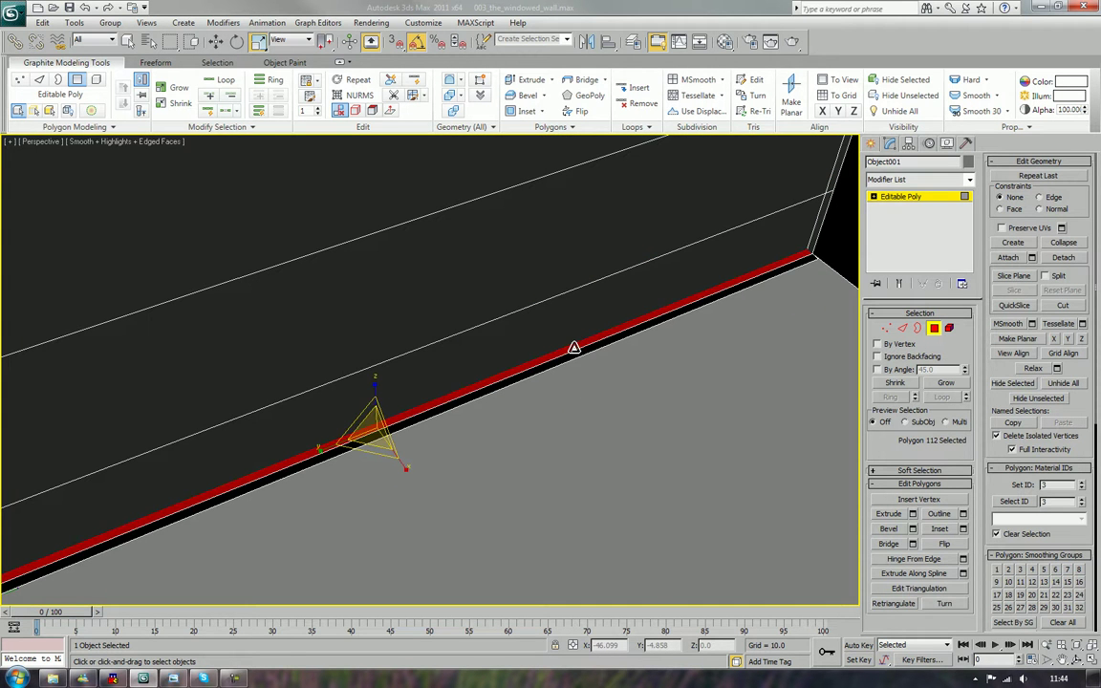
key("Delete")
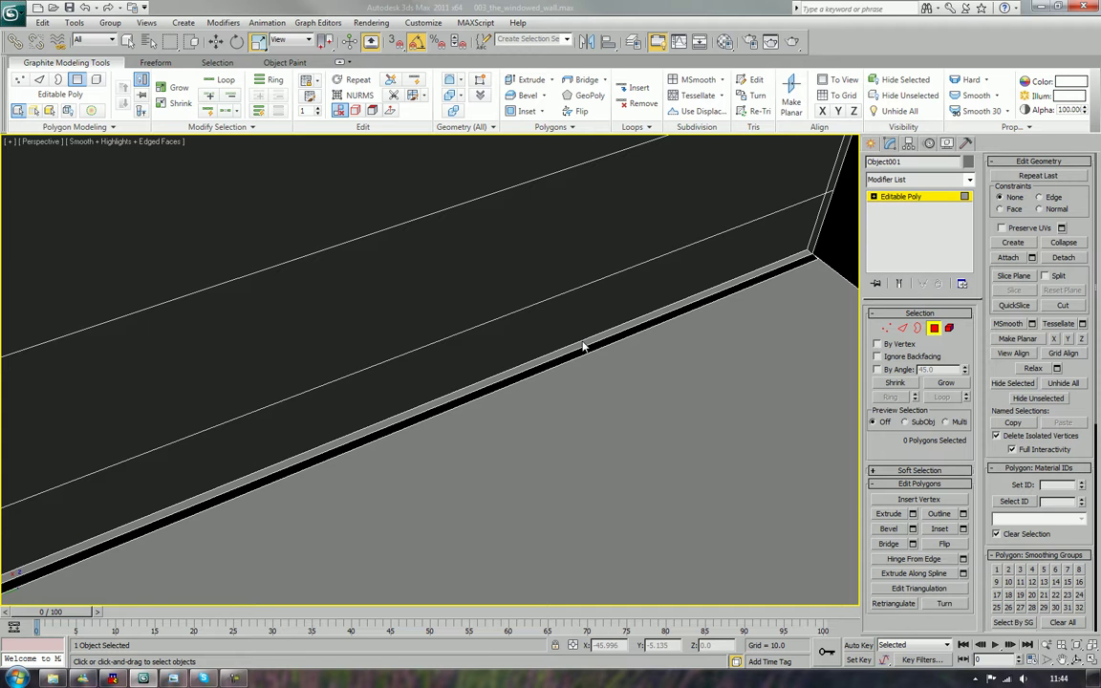
key("Delete")
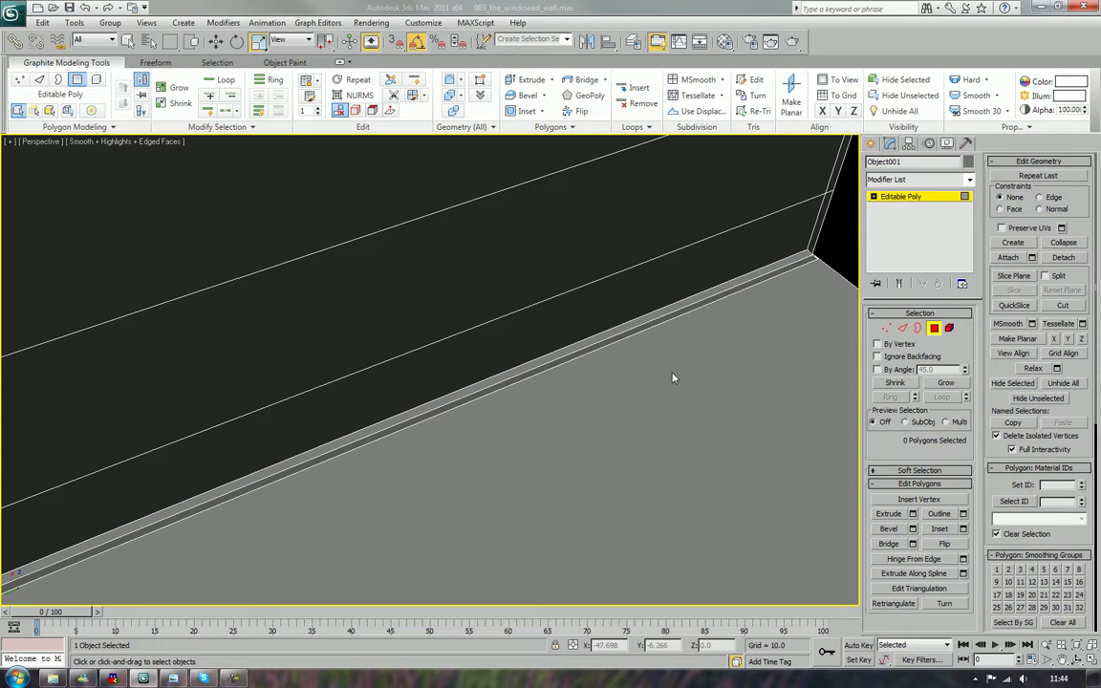
- In the Left view, raise the long edge hanging below the door until it is level with the door's foot
middle_click_drag(672, 378, 680, 306, "alt")
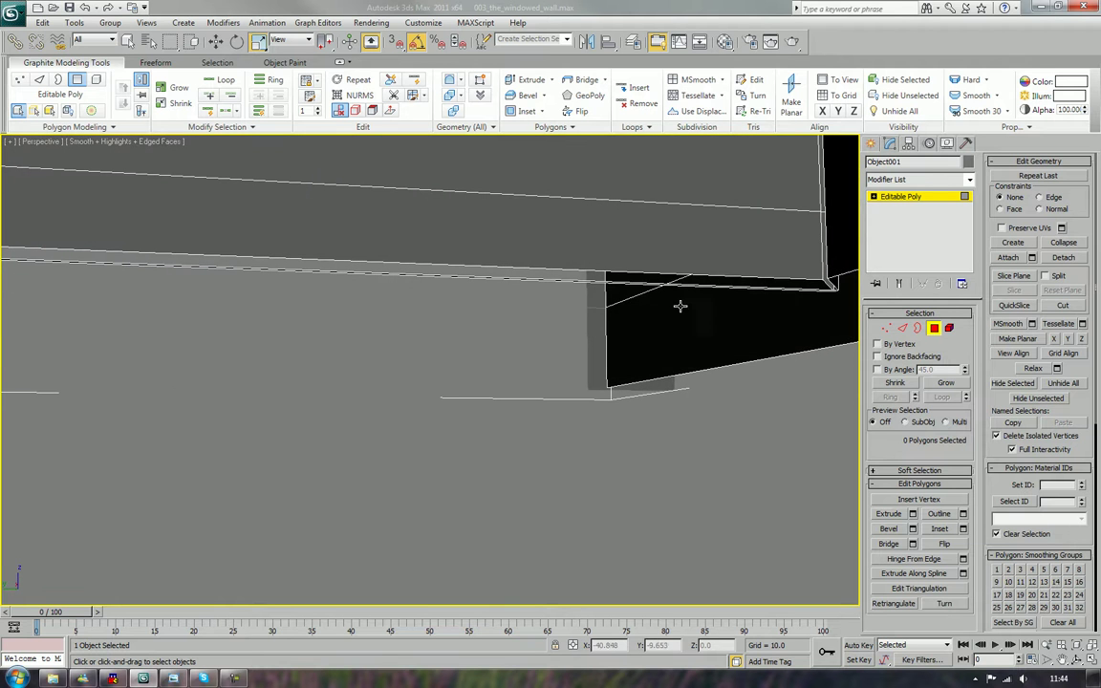
left_click(825, 279)
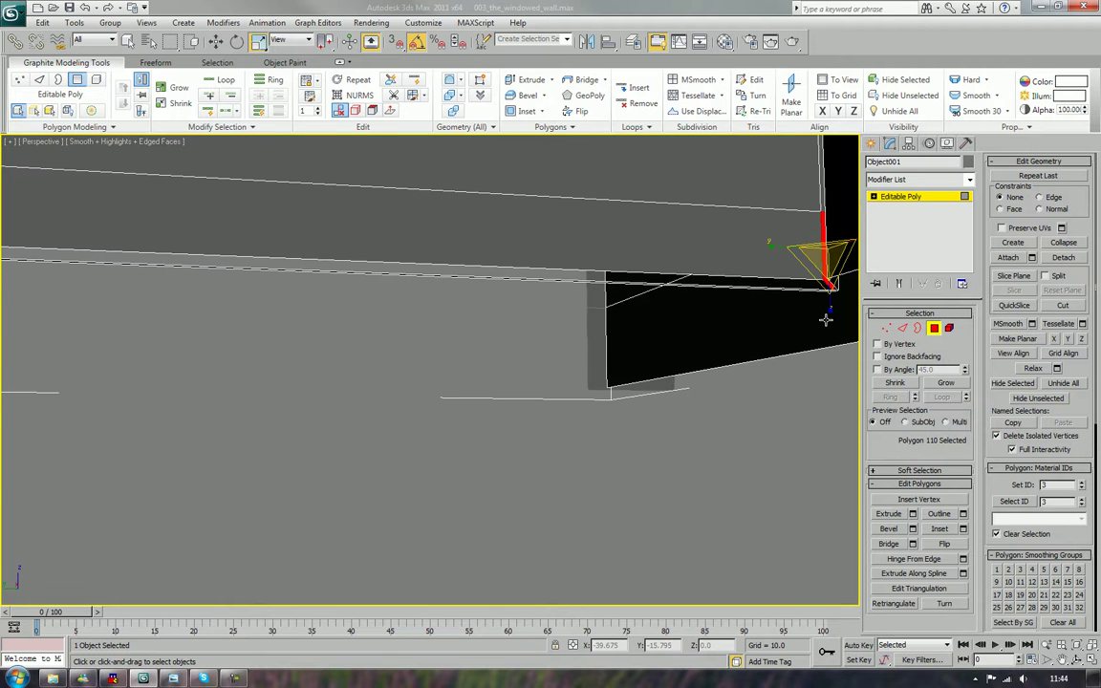
middle_click_drag(825, 320, 790, 331, "alt")
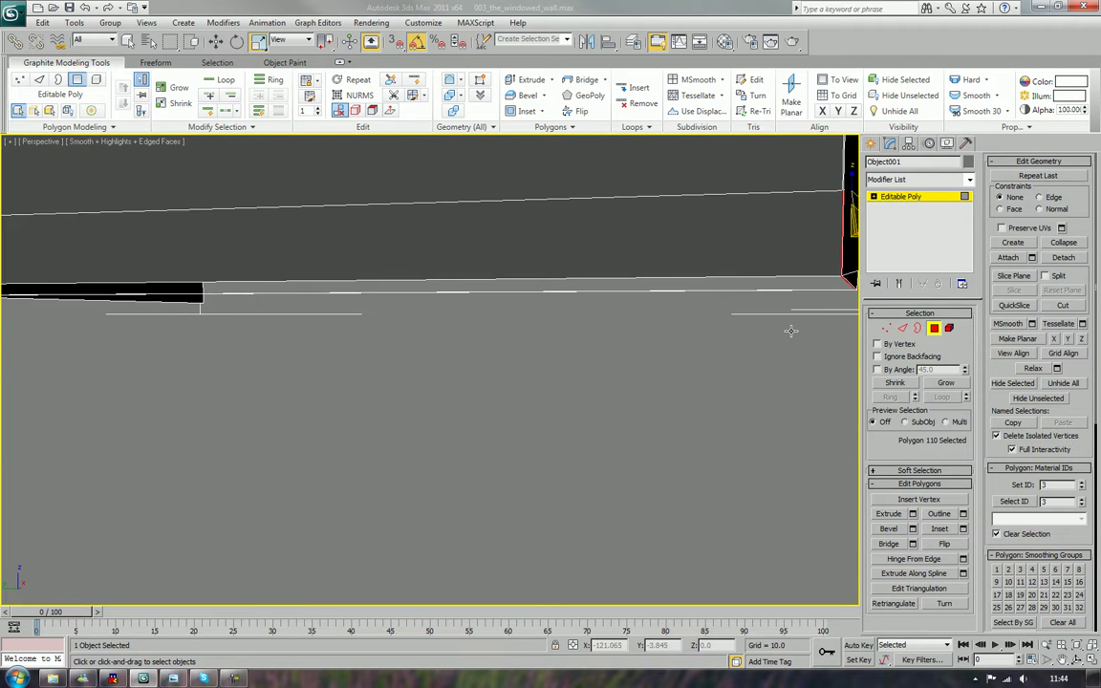
key("f")
key("t")
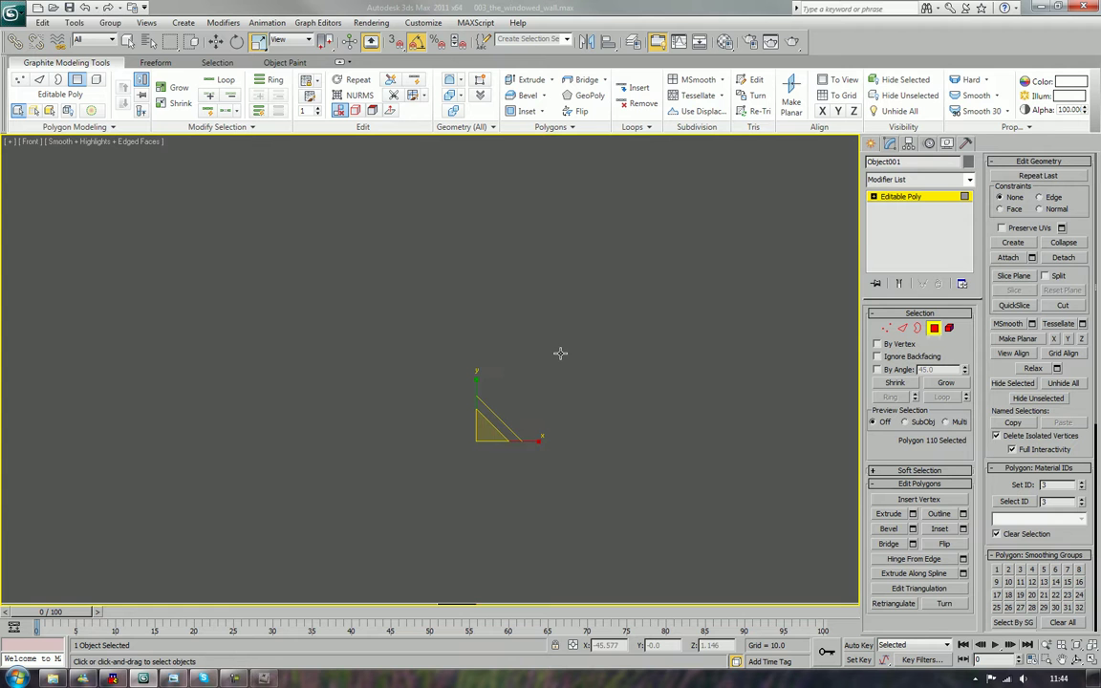
key("l")
key("z")
left_click(506, 548)
scroll(507, 548, "down", 3)
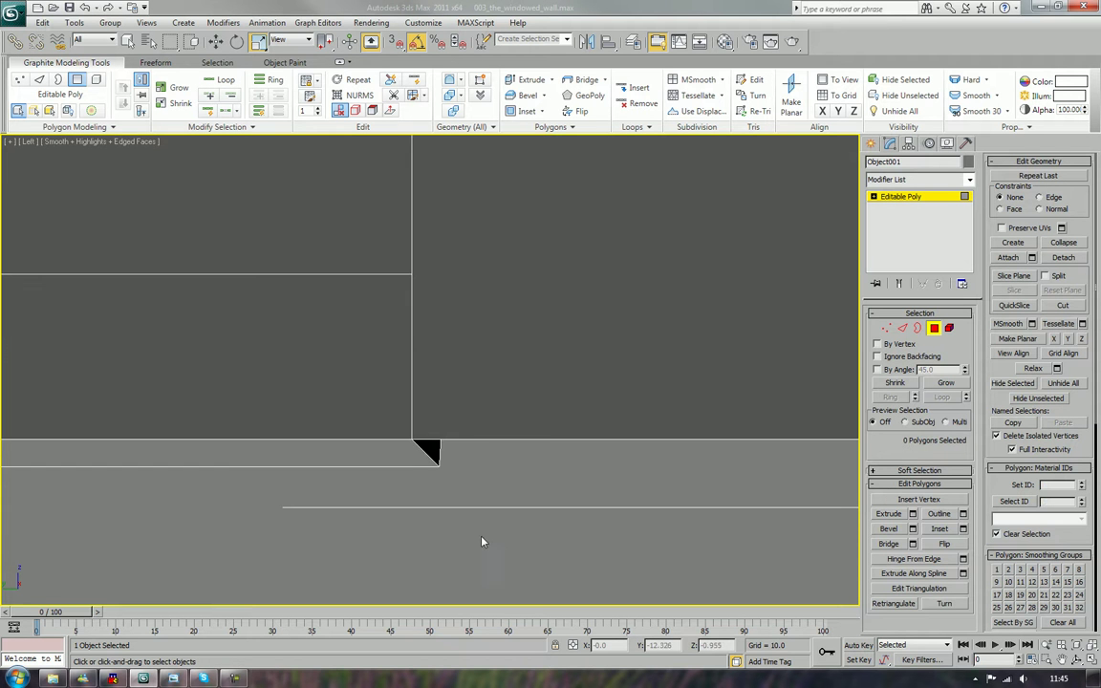
middle_click_drag(481, 540, 744, 508)
key("2")
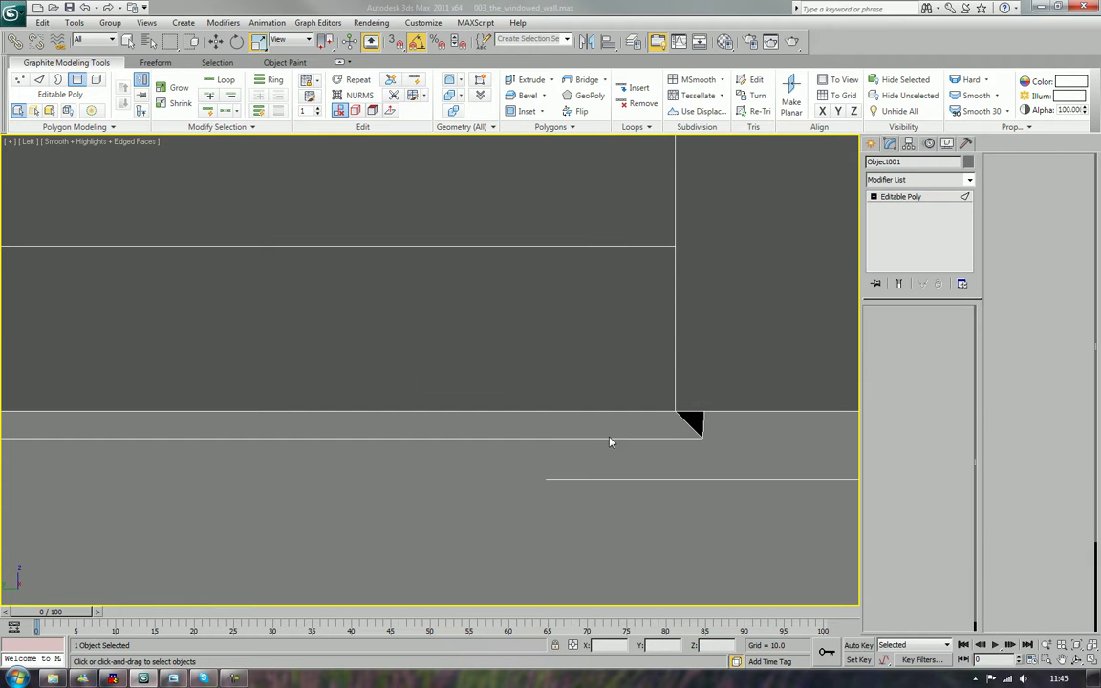
left_click(589, 439)
middle_click_drag(382, 440, 683, 442)
scroll(376, 443, "down", 6)
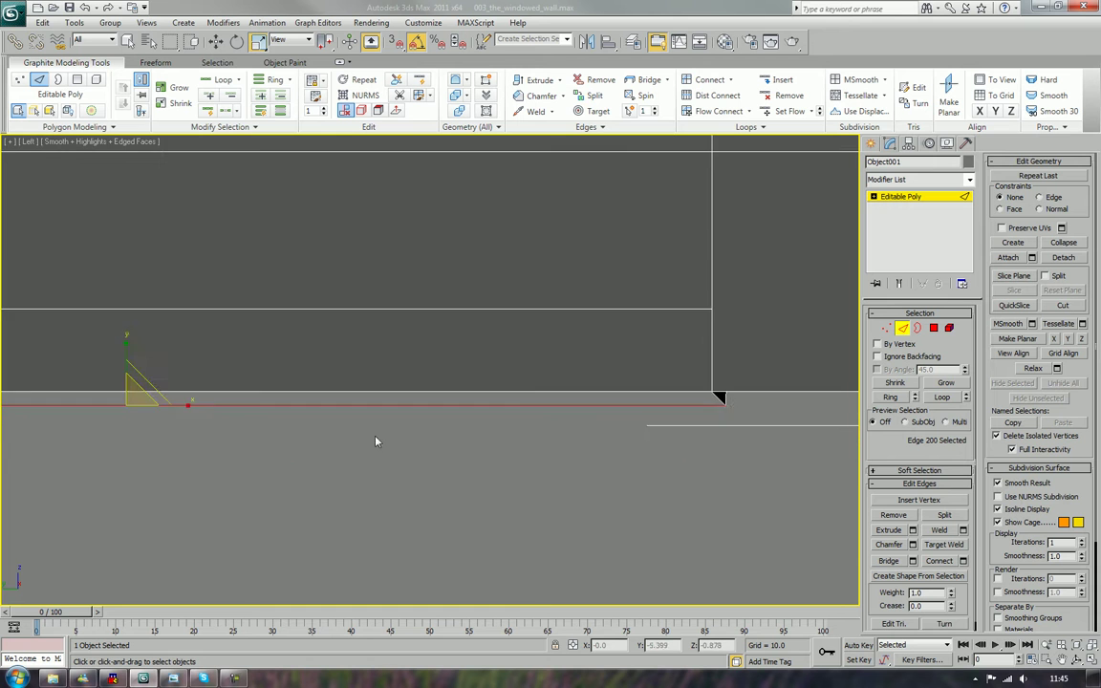
middle_click_drag(273, 433, 472, 469)
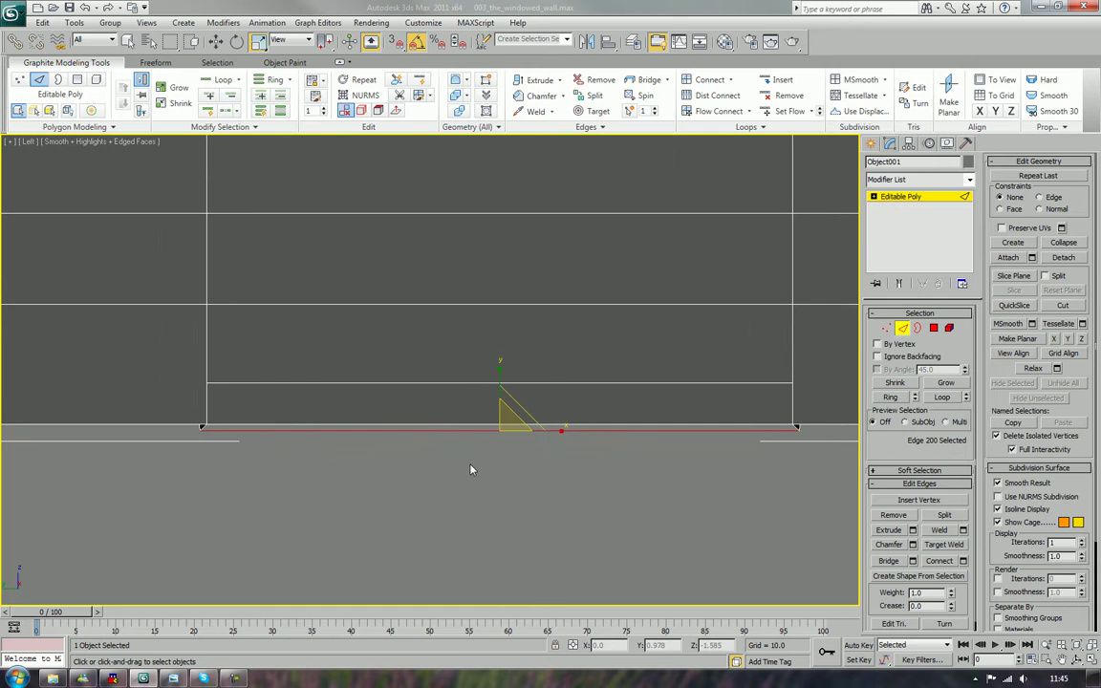
key("w")
left_click_drag(498, 383, 499, 388)
left_click(465, 430)
left_click(529, 457)
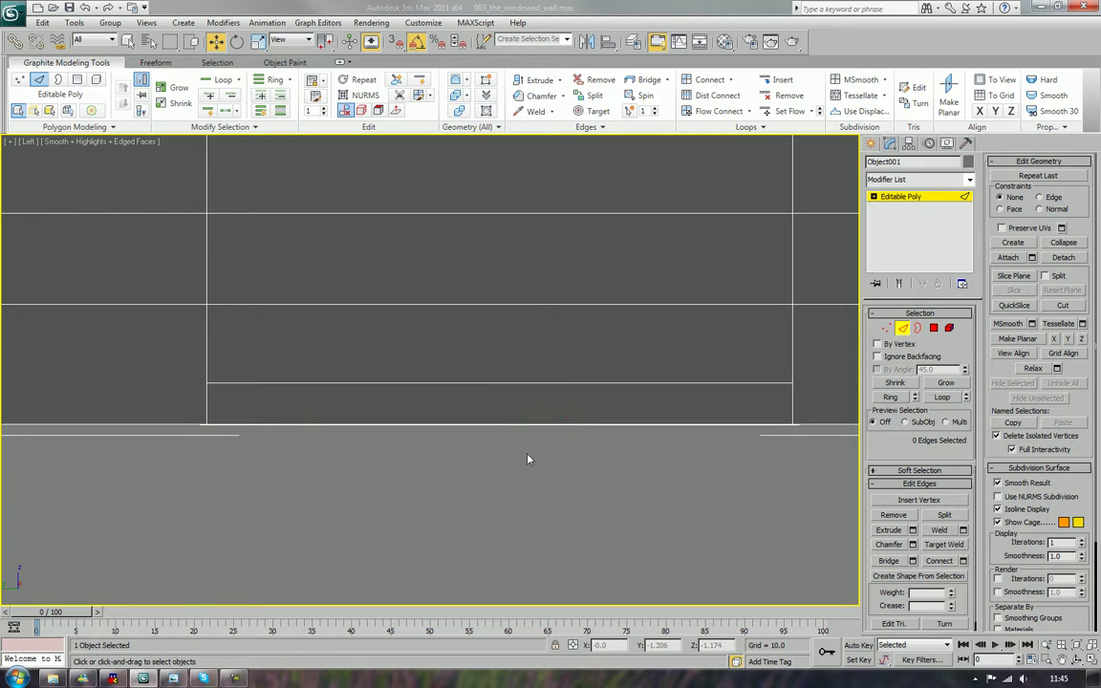
- Select the ring of horizontal edges across the doorway and connect them with a single vertical edge loop down the middle
scroll(545, 457, "down", 5)
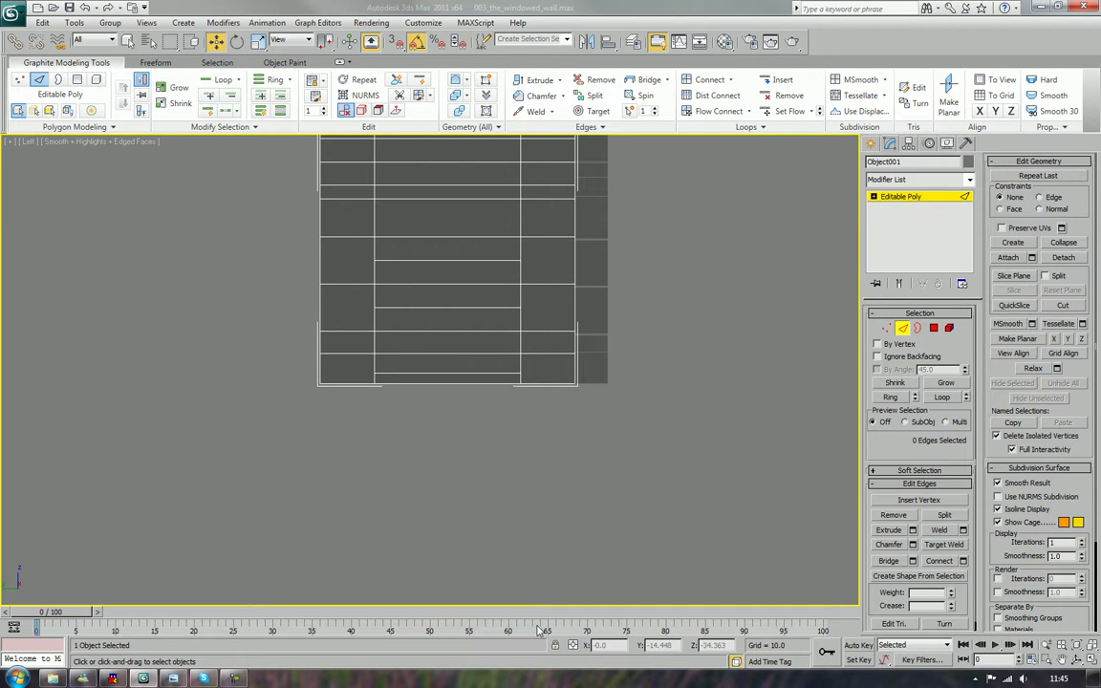
middle_click_drag(499, 277, 549, 370)
key("p")
scroll(502, 410, "down", 8)
scroll(570, 403, "up", 6)
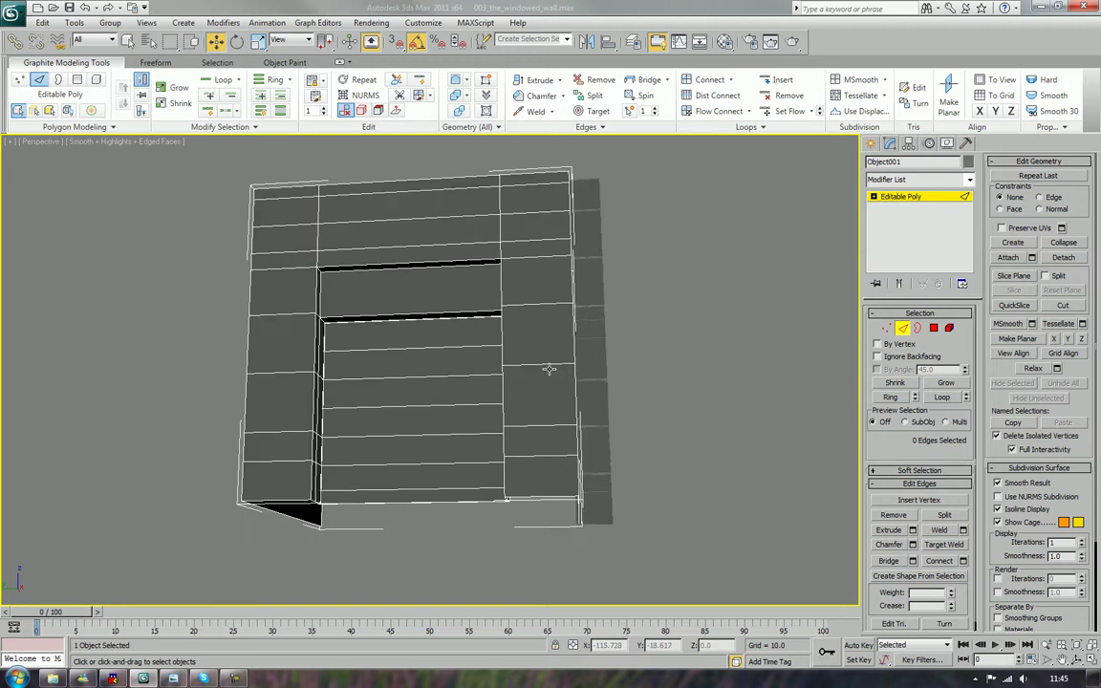
scroll(549, 370, "up", 3)
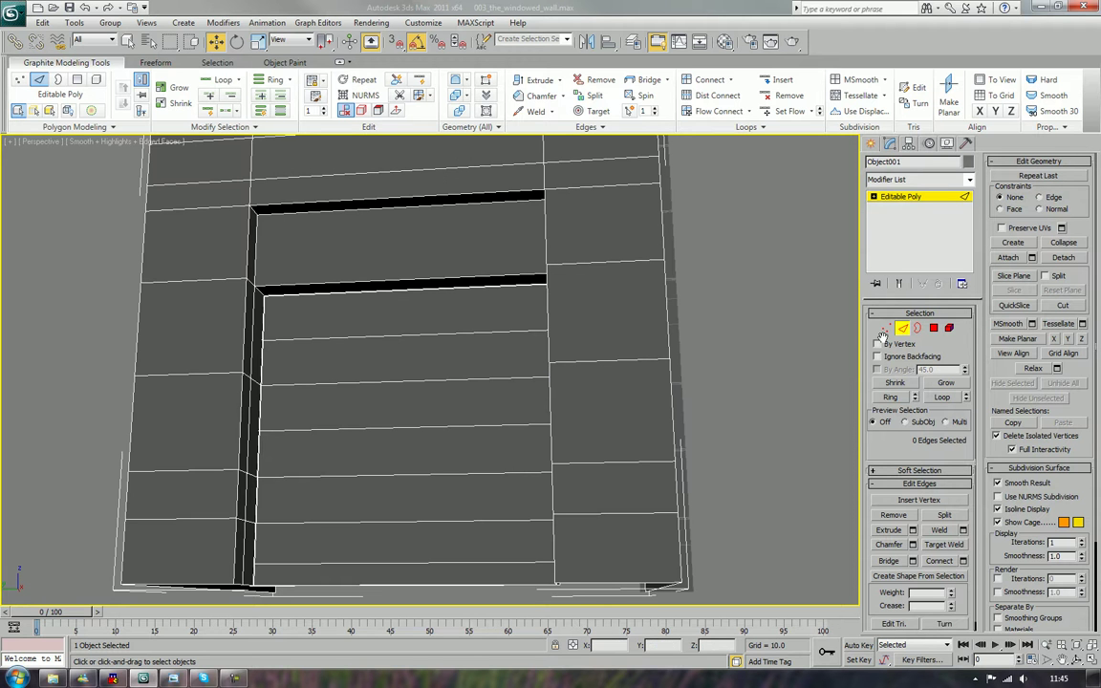
left_click(384, 197)
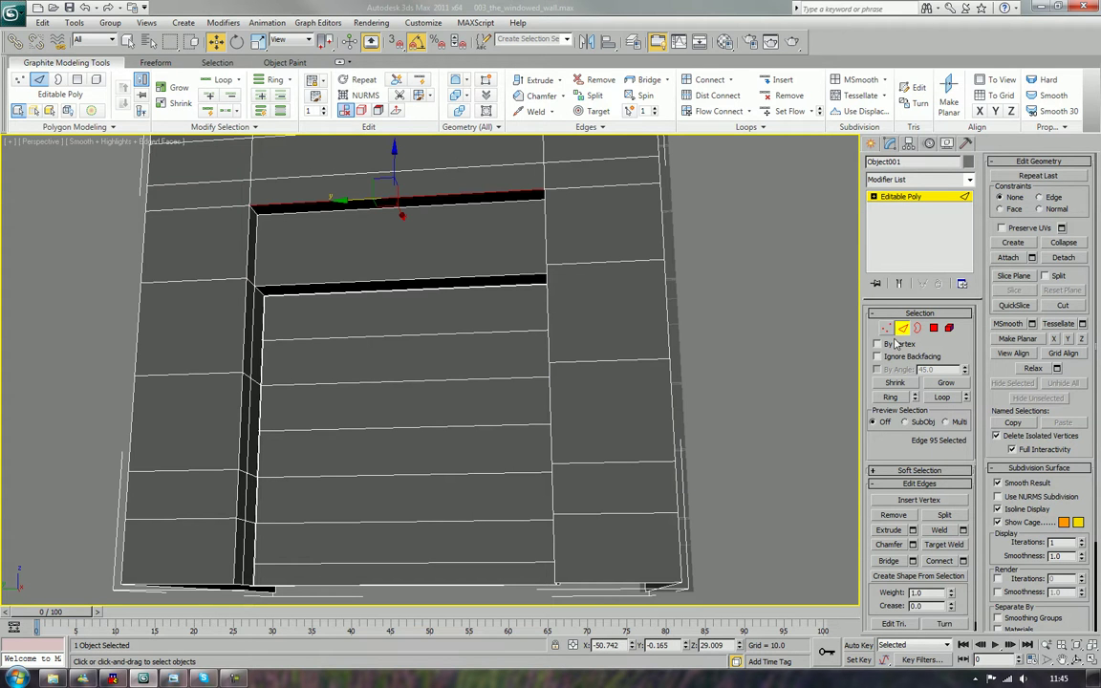
key("alt+r")
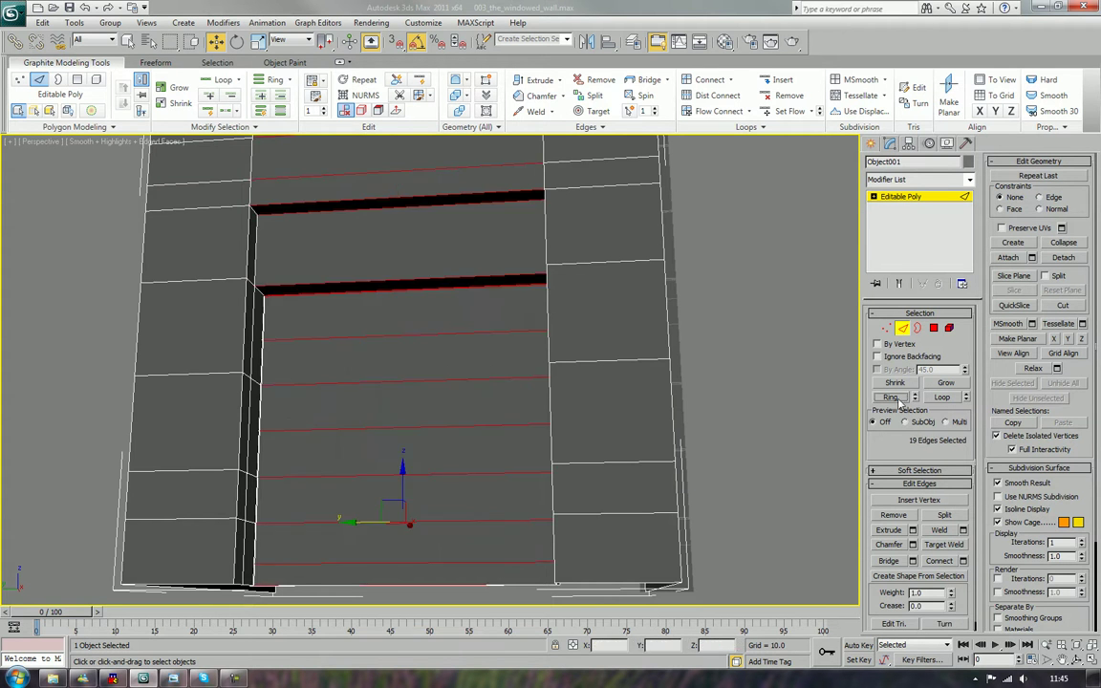
left_click(942, 563)
left_click(763, 332)
scroll(764, 333, "down", 5)
mouse_move(701, 312)
middle_mouse_down("alt")
mouse_move(713, 360)
mouse_move(692, 398)
mouse_move(690, 317)
middle_mouse_up("alt")
scroll(546, 323, "up", 3)
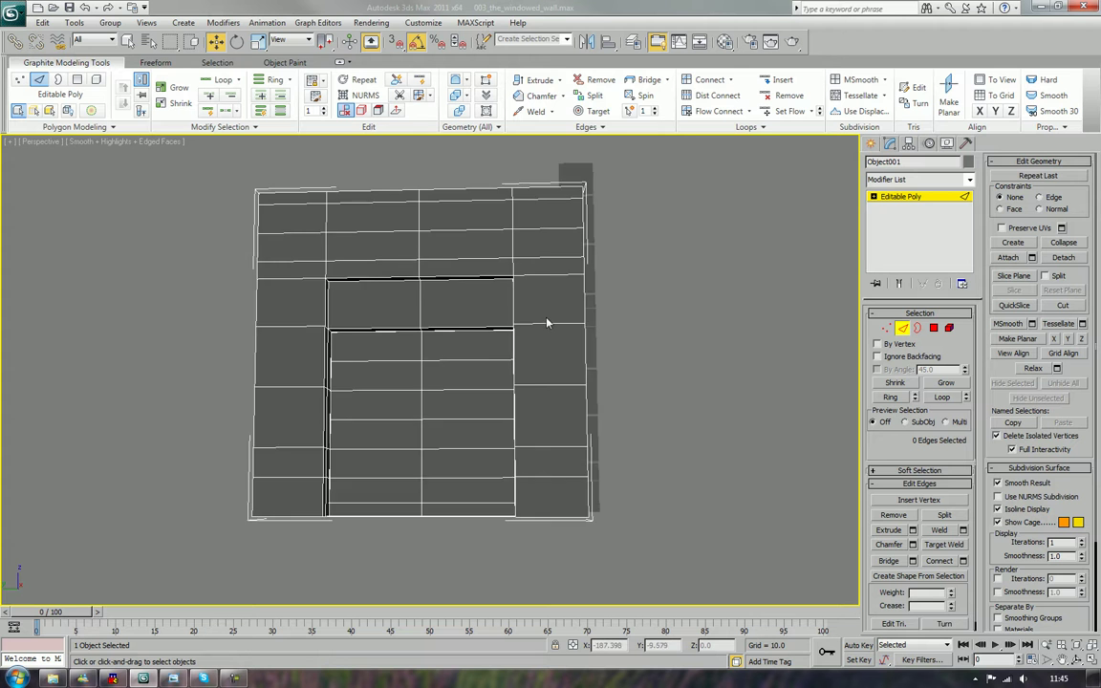
- Select the seven vertical edges along the door's centre line, from its head down to its foot
middle_click_drag(546, 323, 587, 327, "alt")
scroll(586, 308, "up", 4)
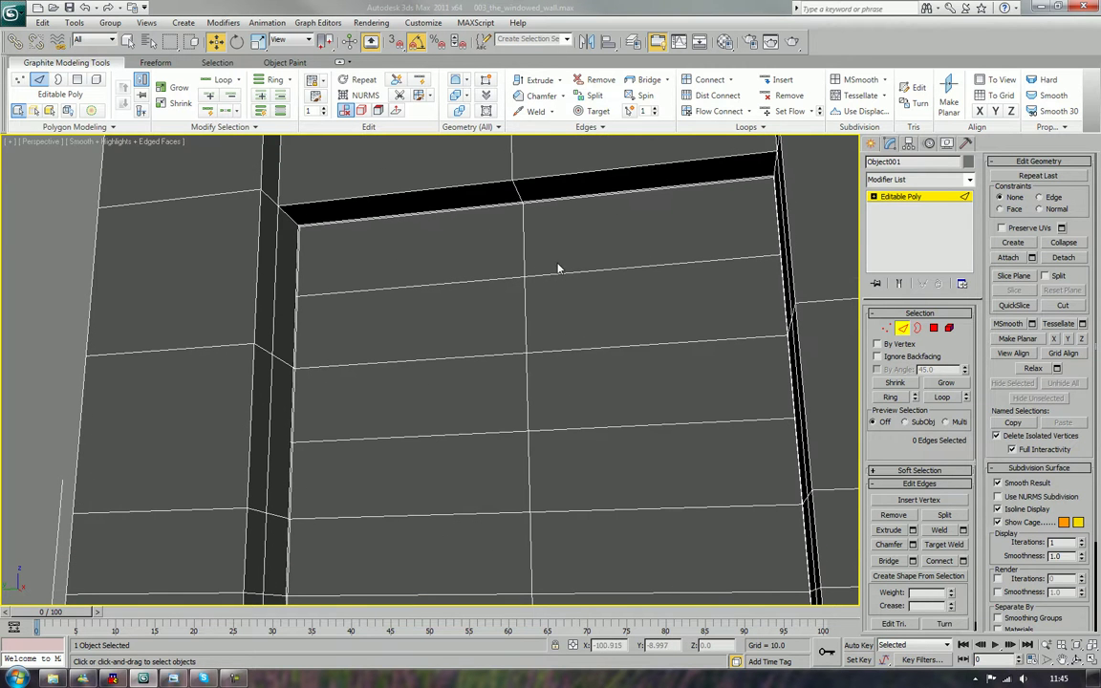
left_click(522, 251)
scroll(596, 324, "down", 4)
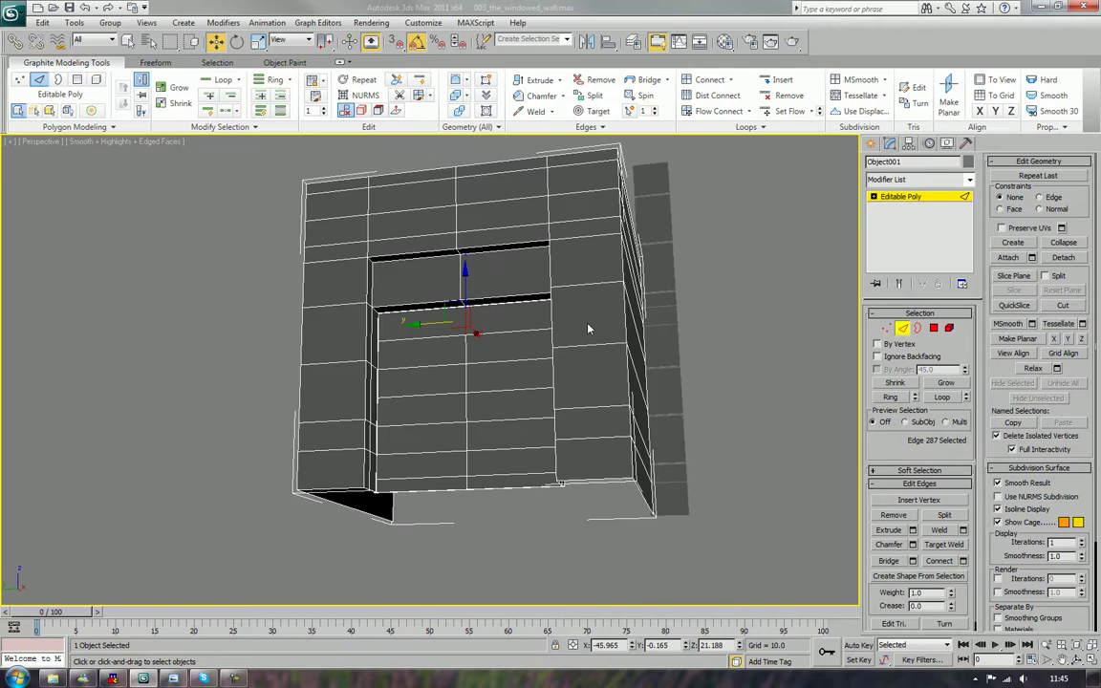
scroll(578, 339, "up", 3)
left_click(488, 334, "ctrl")
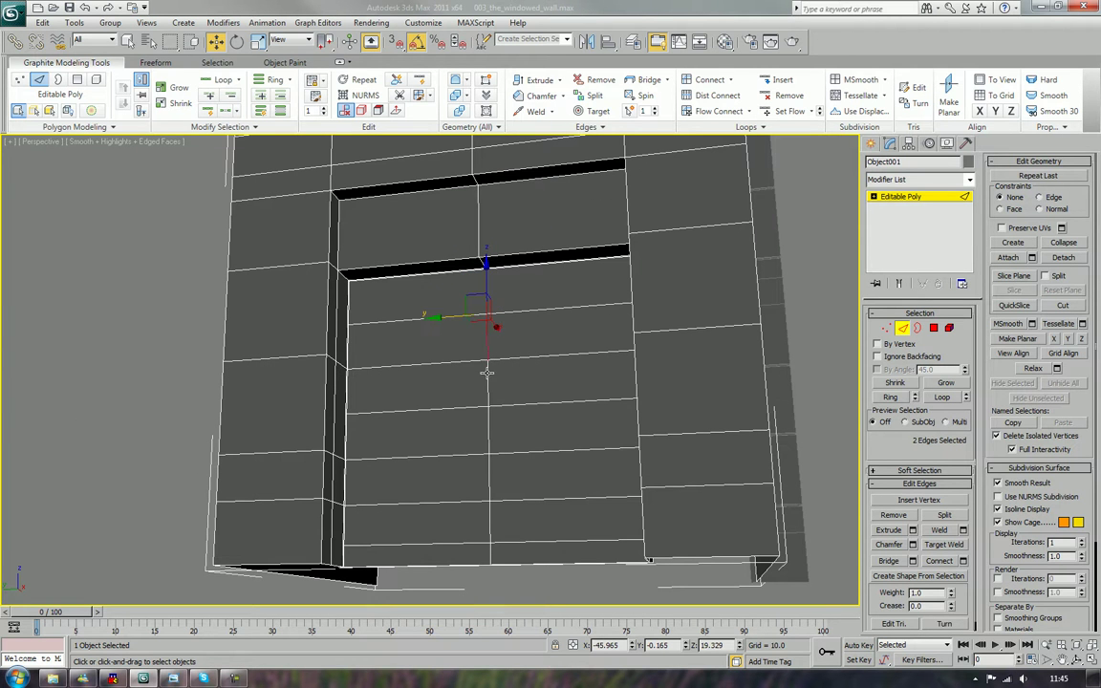
left_click(489, 376, "ctrl")
left_click(489, 425, "ctrl")
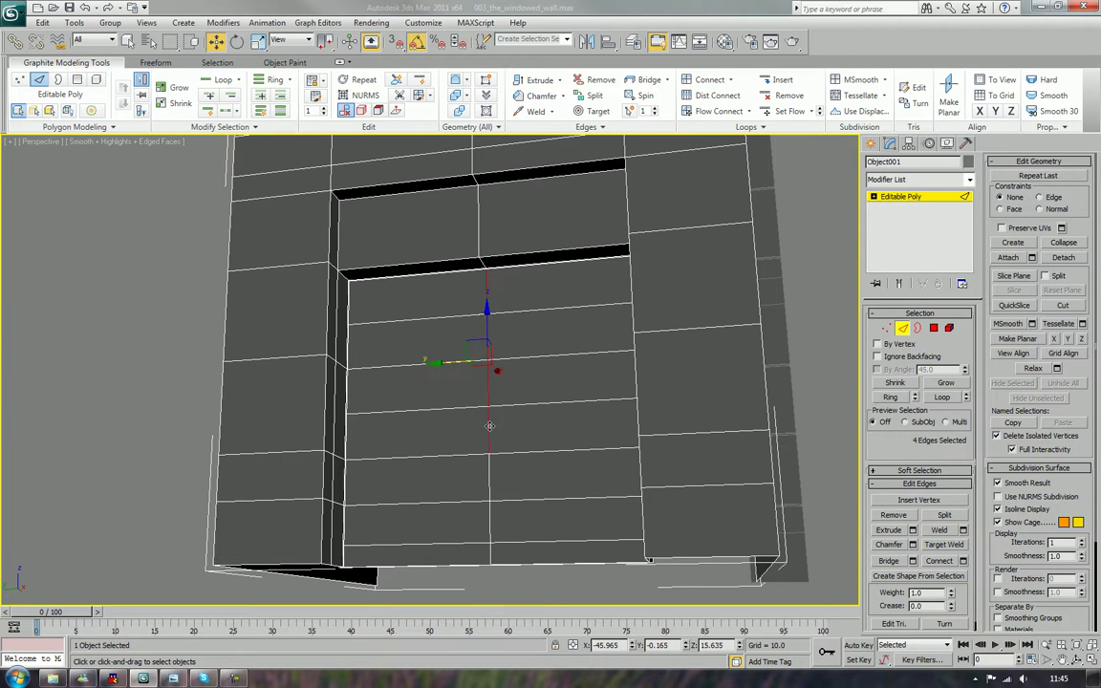
left_click(489, 478, "ctrl")
left_click(490, 519, "ctrl")
left_click(489, 553, "ctrl")
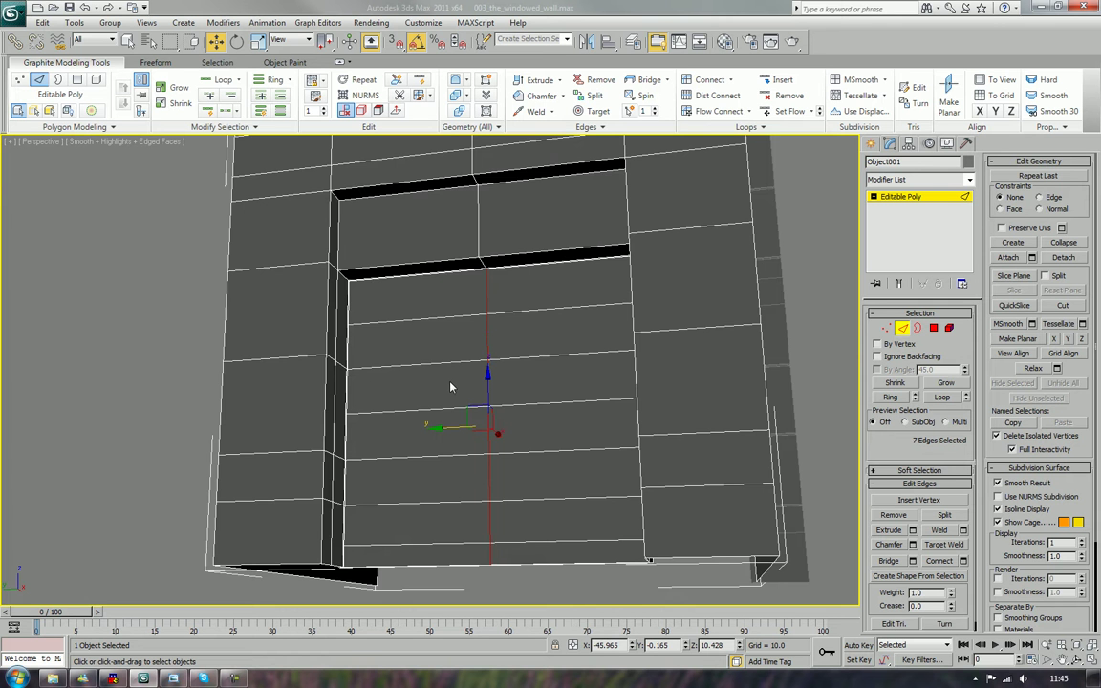
- Try to expand the centre-line edge selection to its rings, and clear the selection
scroll(451, 387, "down", 3)
middle_click_drag(523, 344, 548, 345, "alt")
scroll(563, 303, "up", 6)
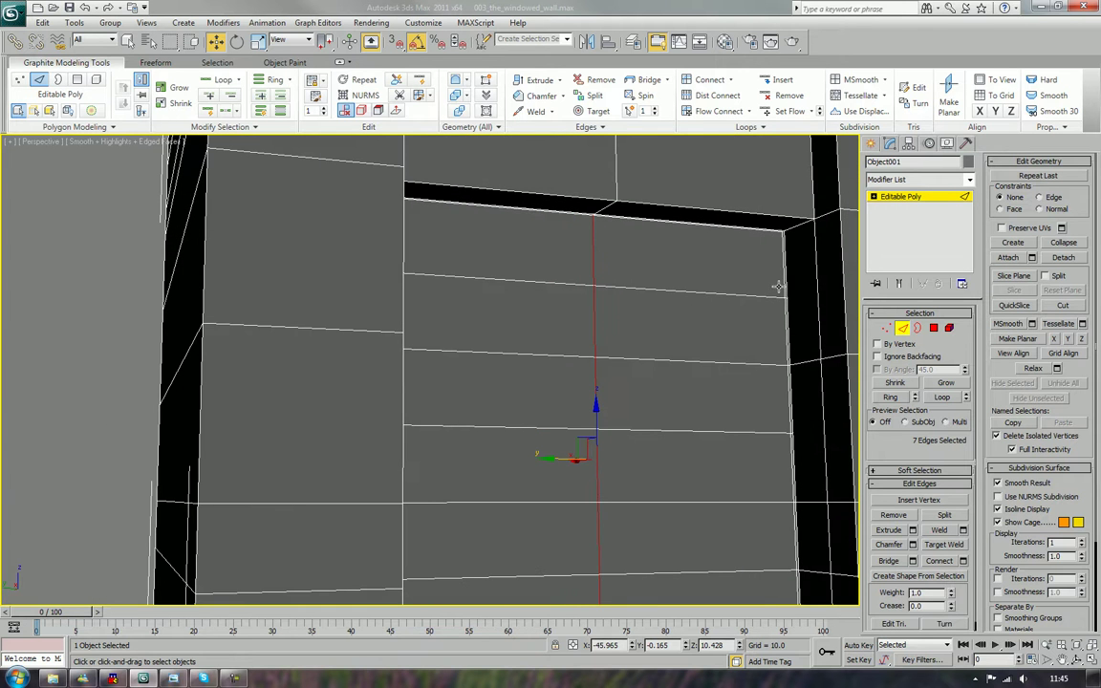
left_click(891, 397)
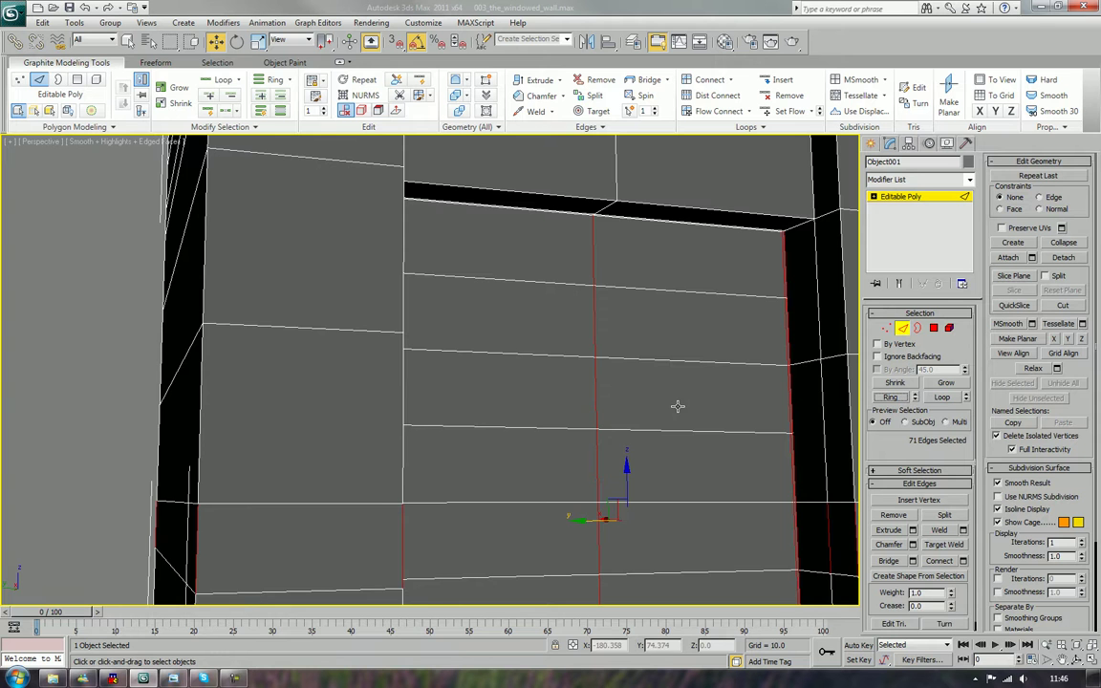
middle_click_drag(675, 409, 648, 431, "alt")
middle_click_drag(575, 433, 508, 432, "alt")
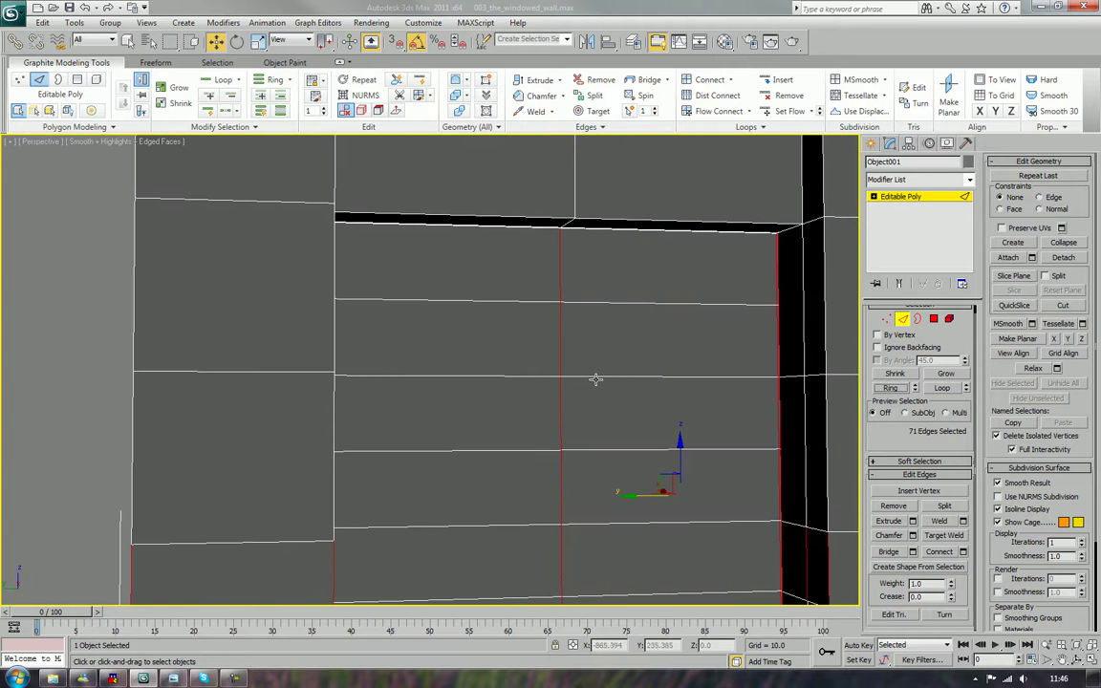
left_click(628, 345)
- Select the two uppermost centre-line edges of the door and the four uppermost vertical edges along its left side
scroll(626, 345, "down", 3)
middle_click_drag(617, 345, 572, 343, "alt")
scroll(571, 343, "up", 3)
left_click(411, 260)
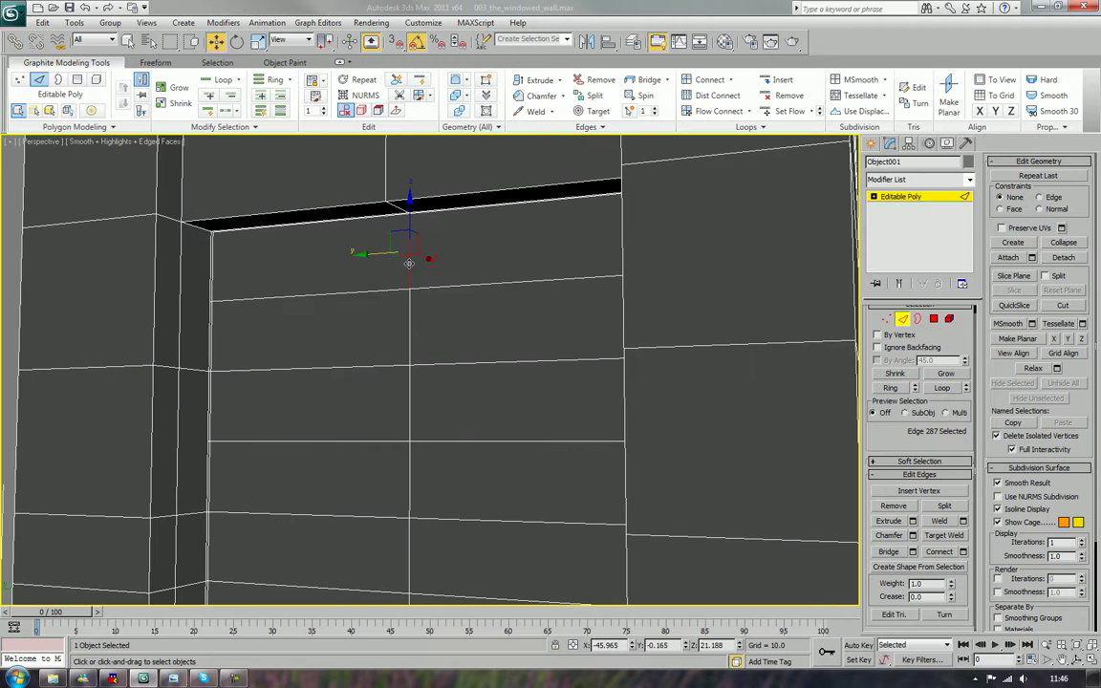
left_click(412, 315, "ctrl")
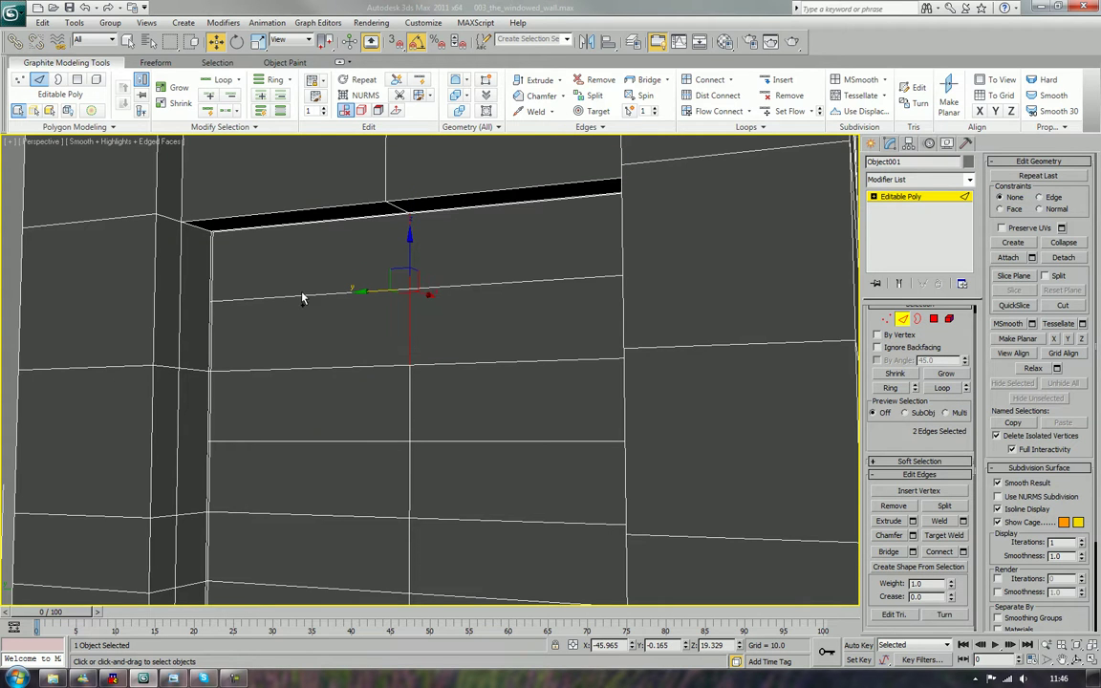
left_click(214, 271, "ctrl")
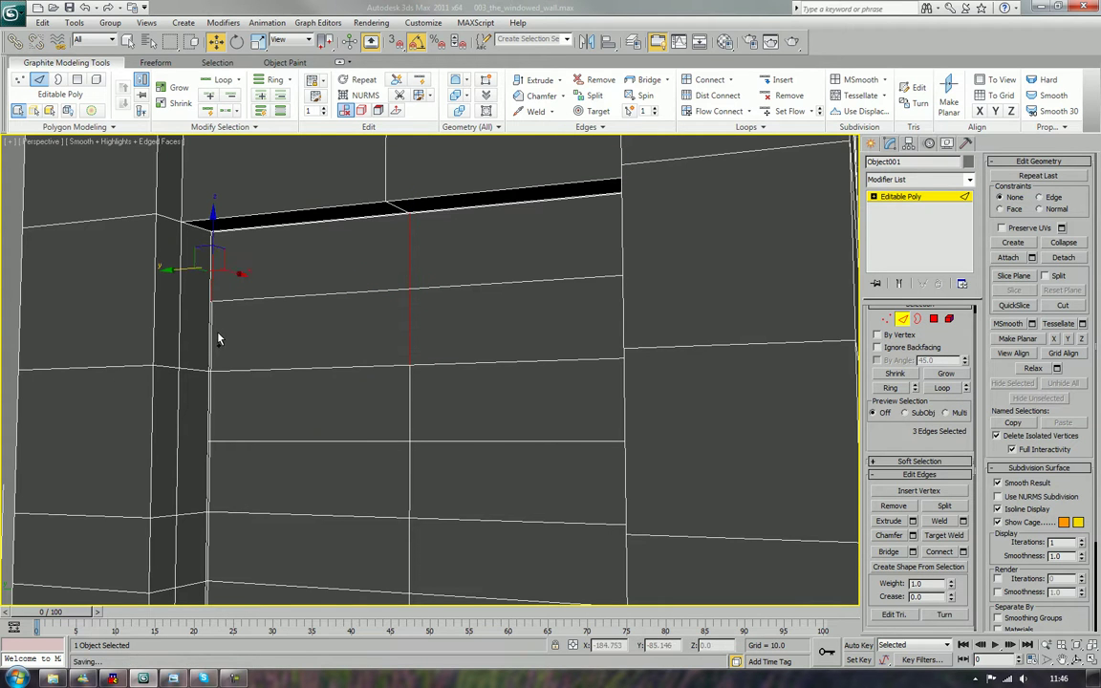
left_click(212, 334, "ctrl")
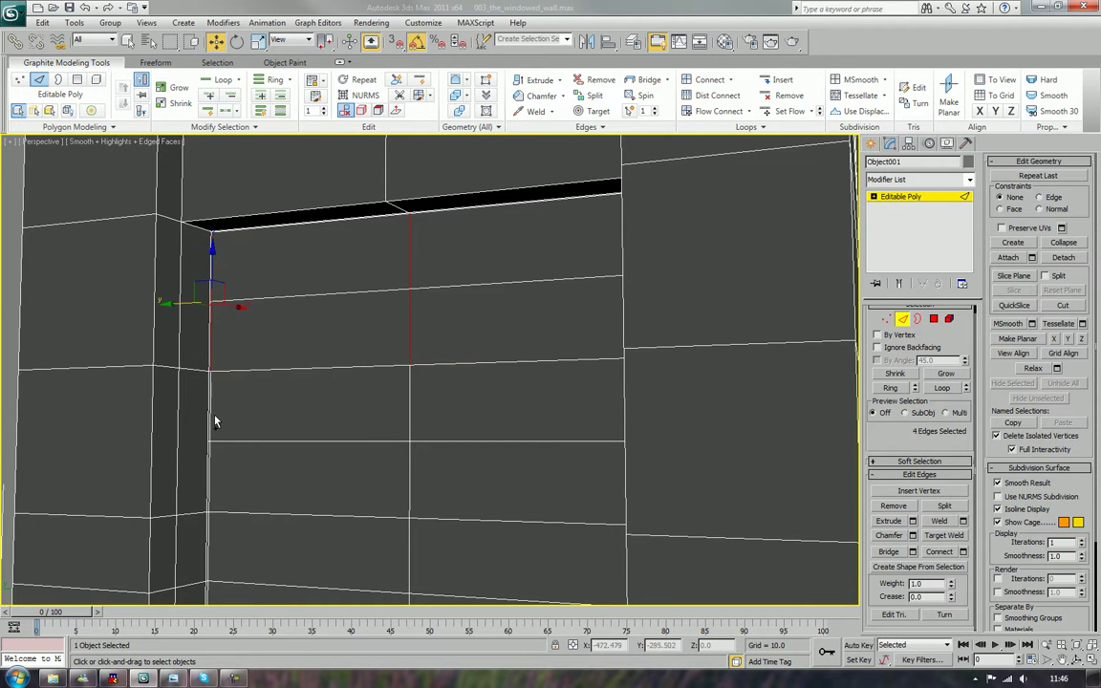
left_click(210, 420, "ctrl")
left_click(212, 497, "ctrl")
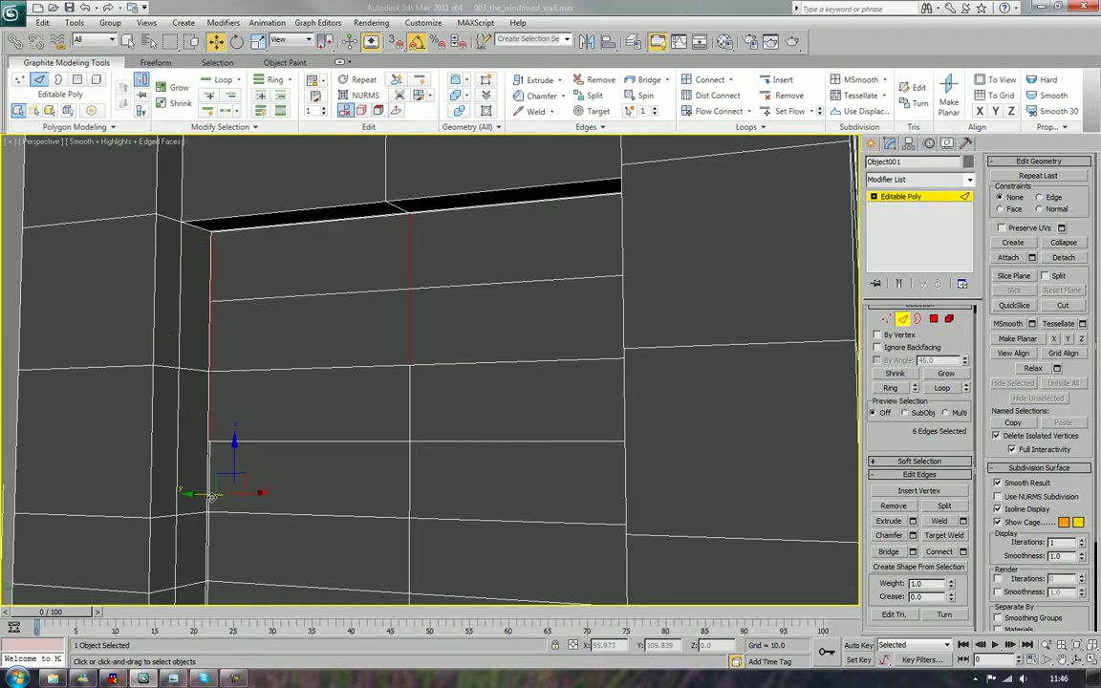
key("ctrl+z")
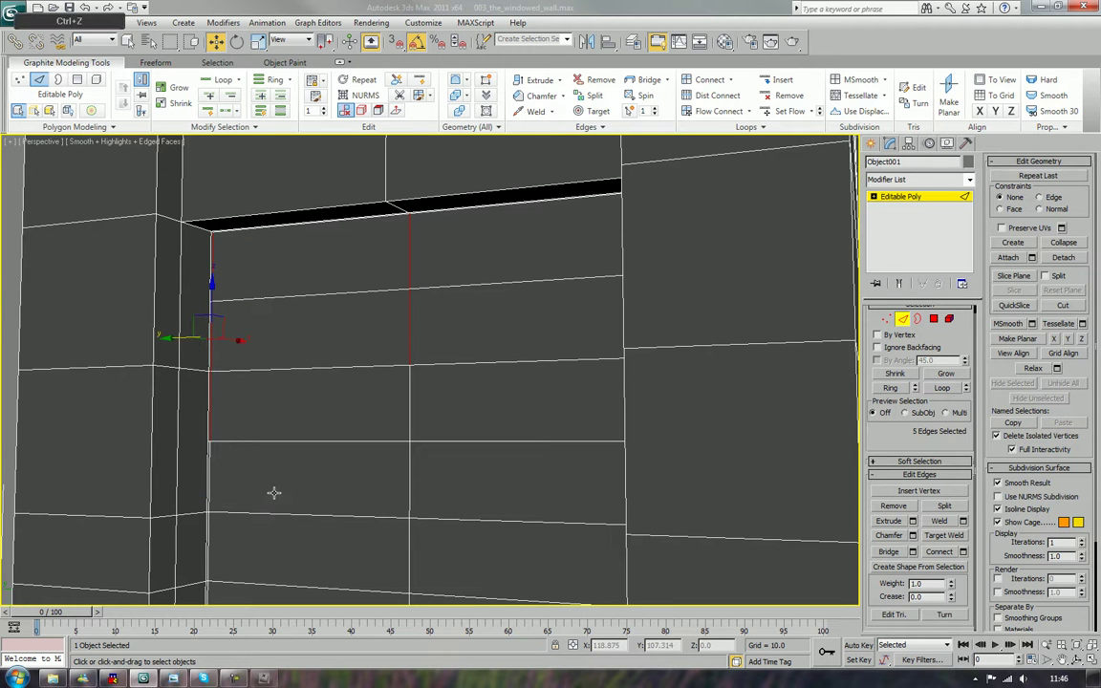
left_click(210, 477, "ctrl")
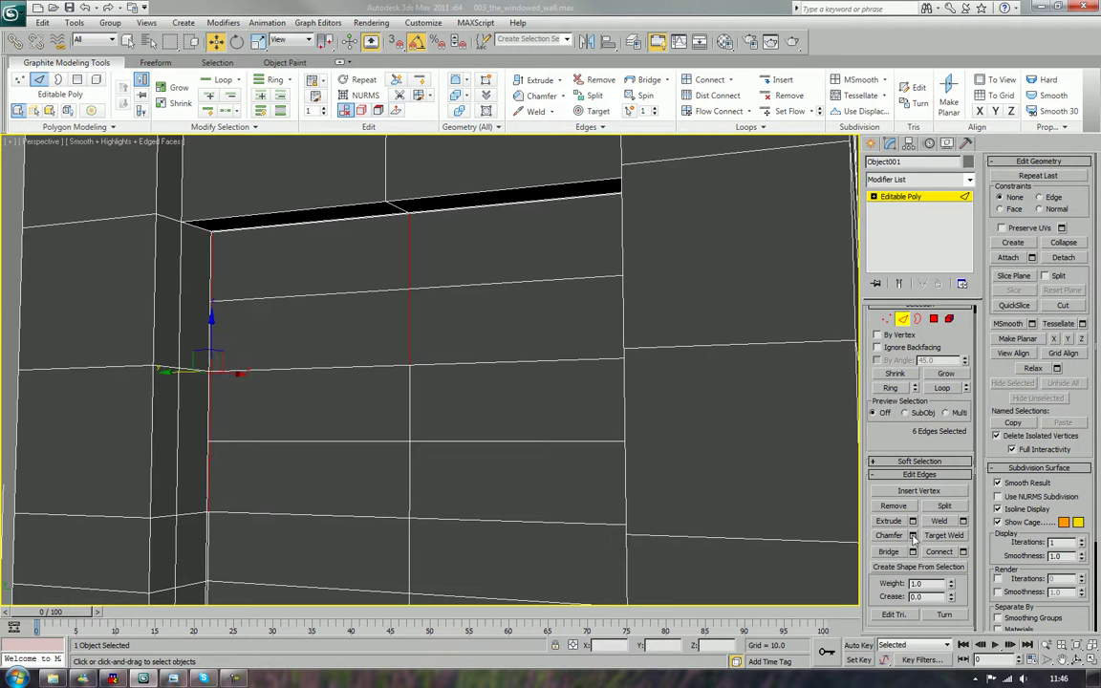
- Set up Connect Edges with 1 segment and add the remaining vertical edges bounding the third to fifth rows of the door's left half
left_click(963, 552)
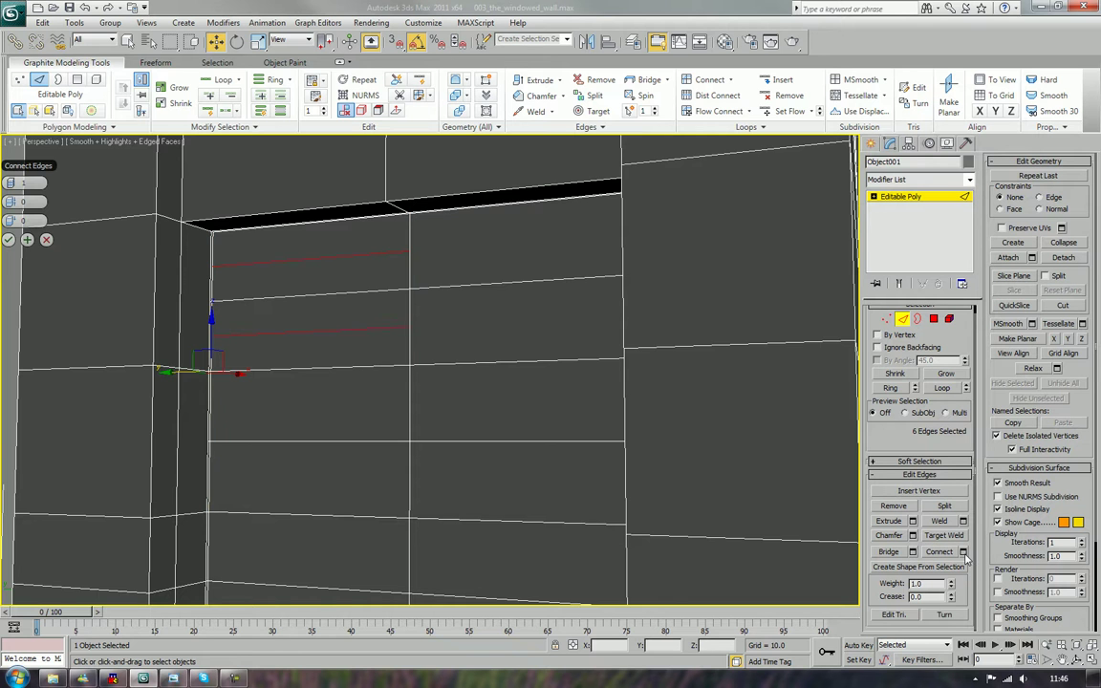
middle_click_drag(401, 373, 475, 334)
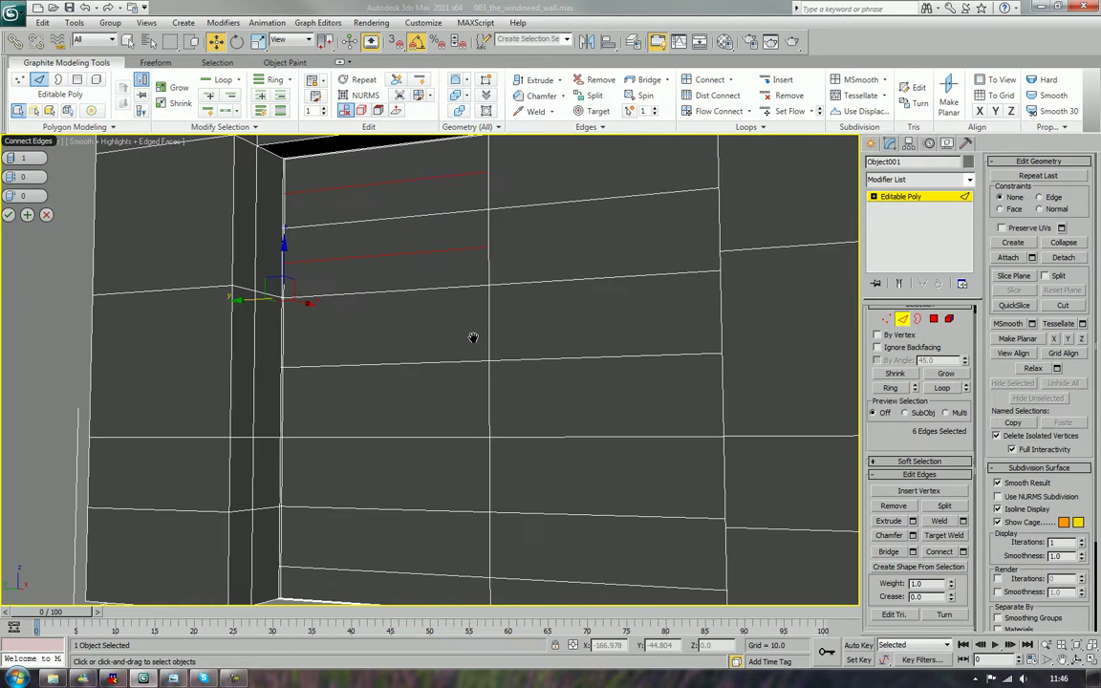
left_click(488, 414, "ctrl")
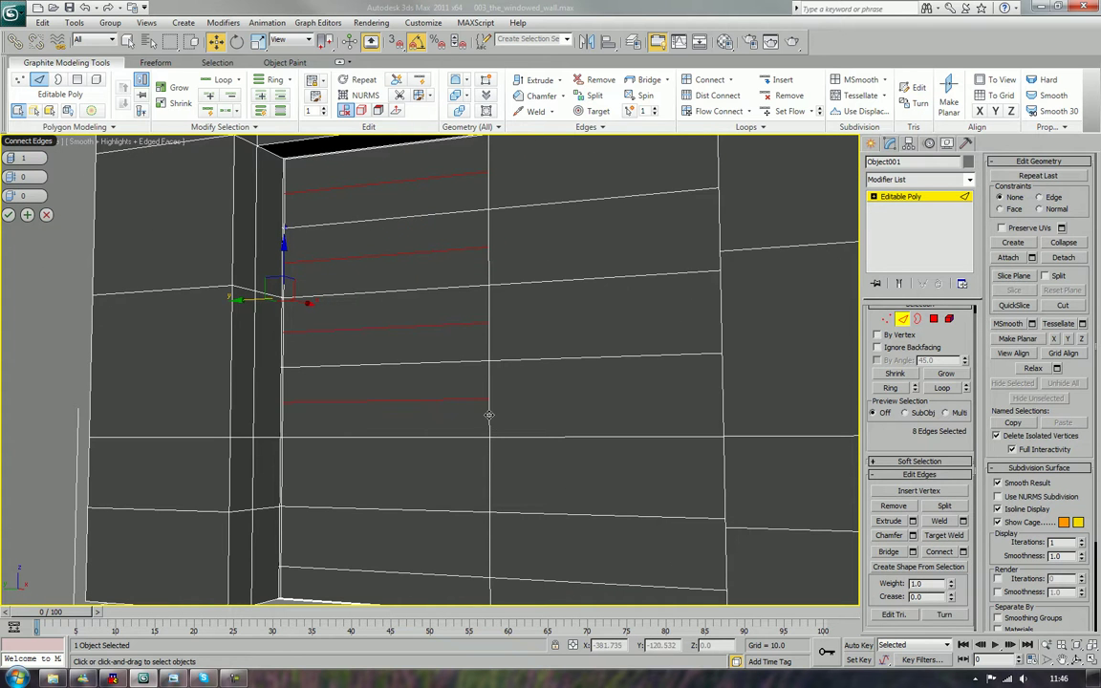
left_click(283, 491, "ctrl")
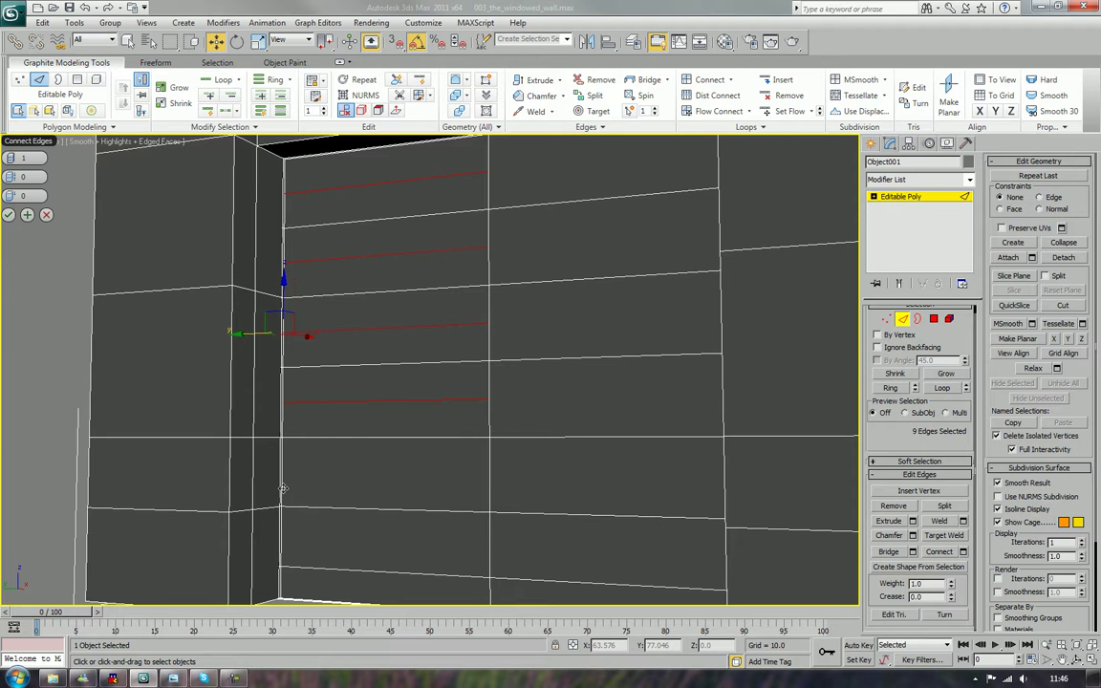
left_click(491, 486, "ctrl")
middle_click_drag(487, 485, 374, 420)
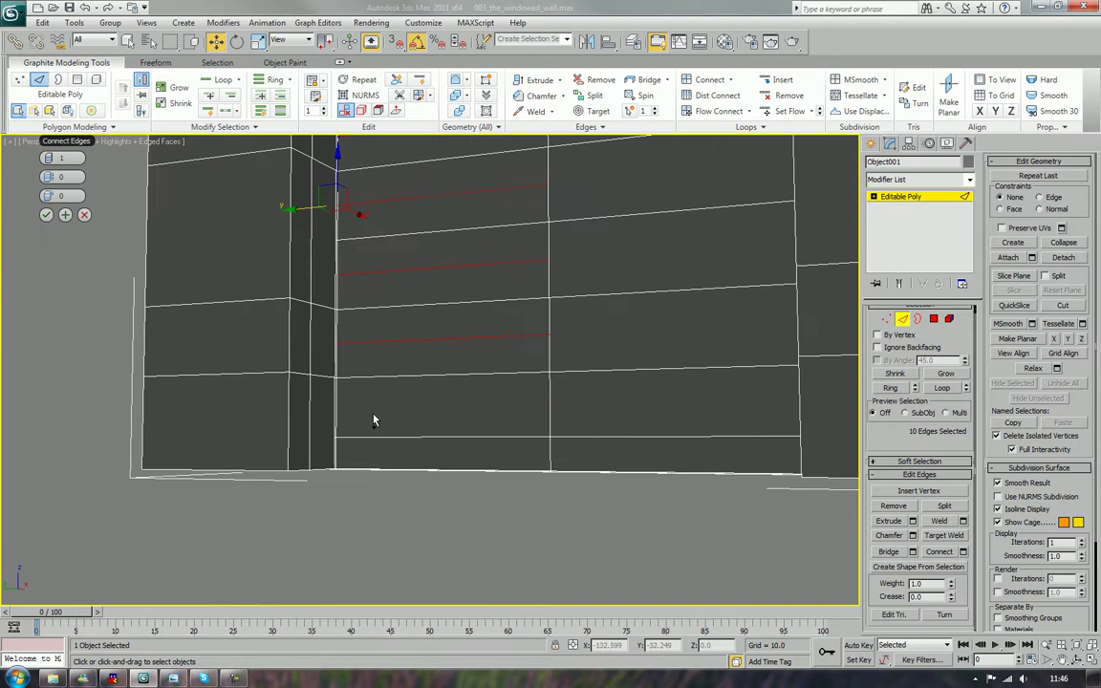
- Add the side and centre edges of the sixth row in the door's left half to the connection, undoing stray edge picks
left_click(336, 411, "ctrl")
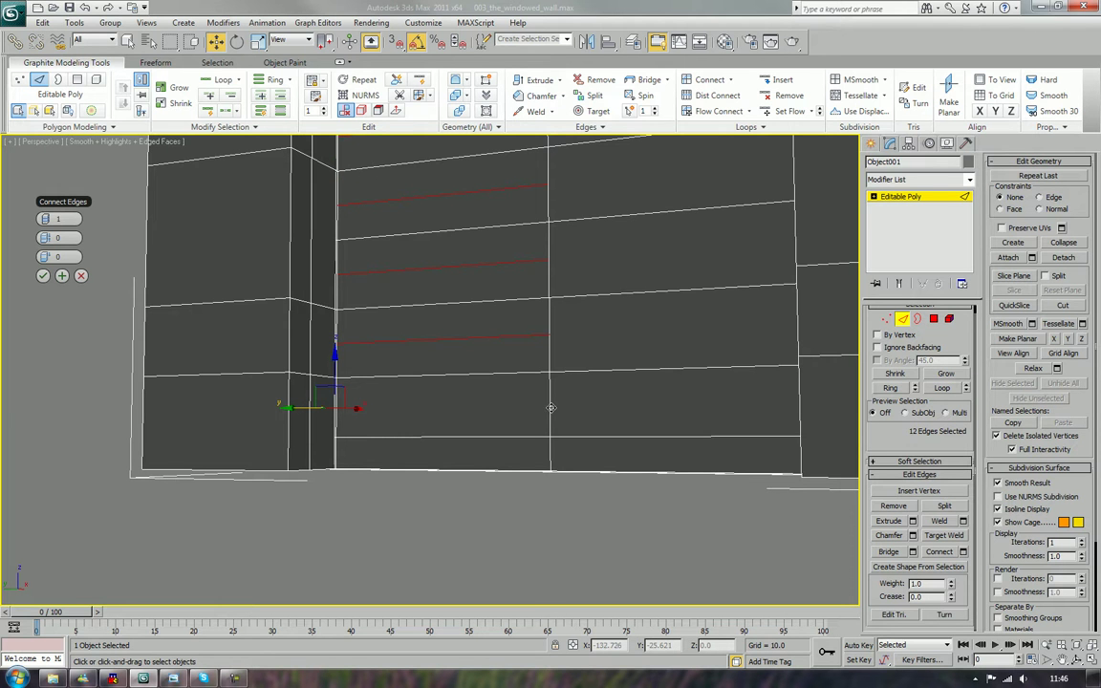
key("ctrl+z")
key("ctrl+z")
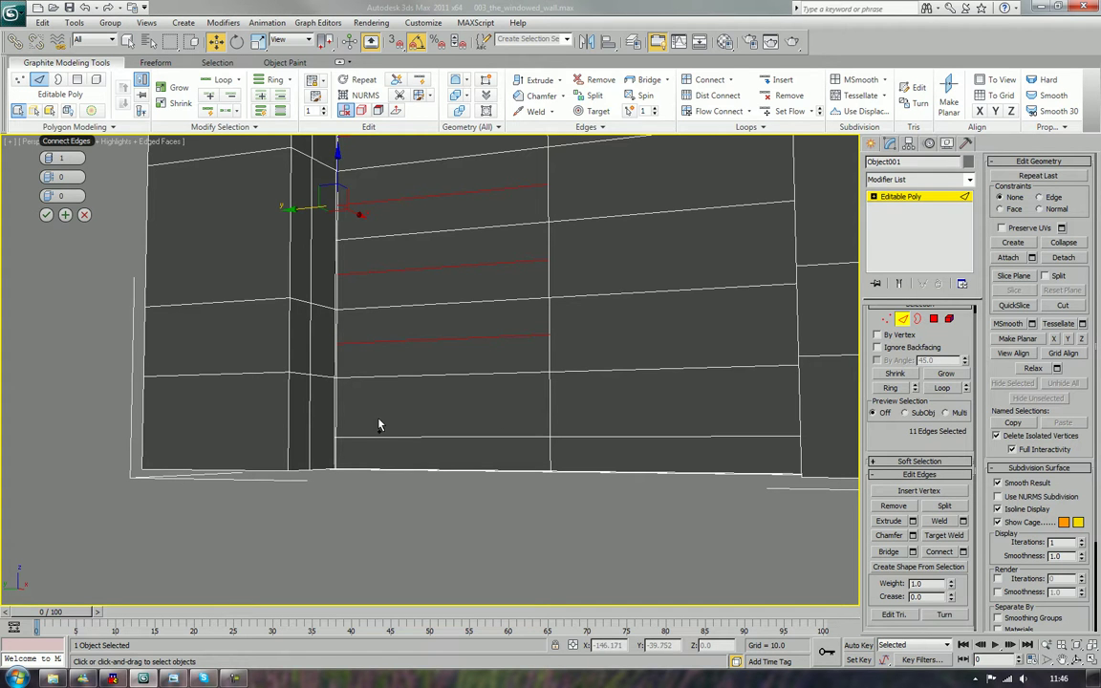
middle_click_drag(378, 424, 516, 428, "alt")
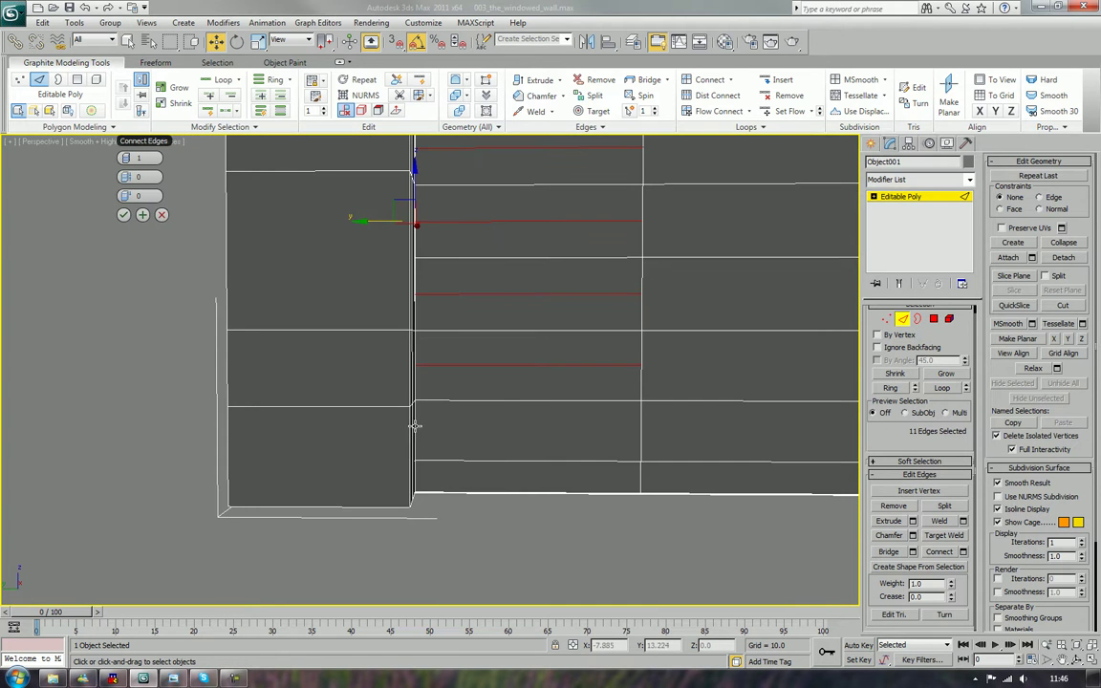
middle_click_drag(506, 433, 431, 403)
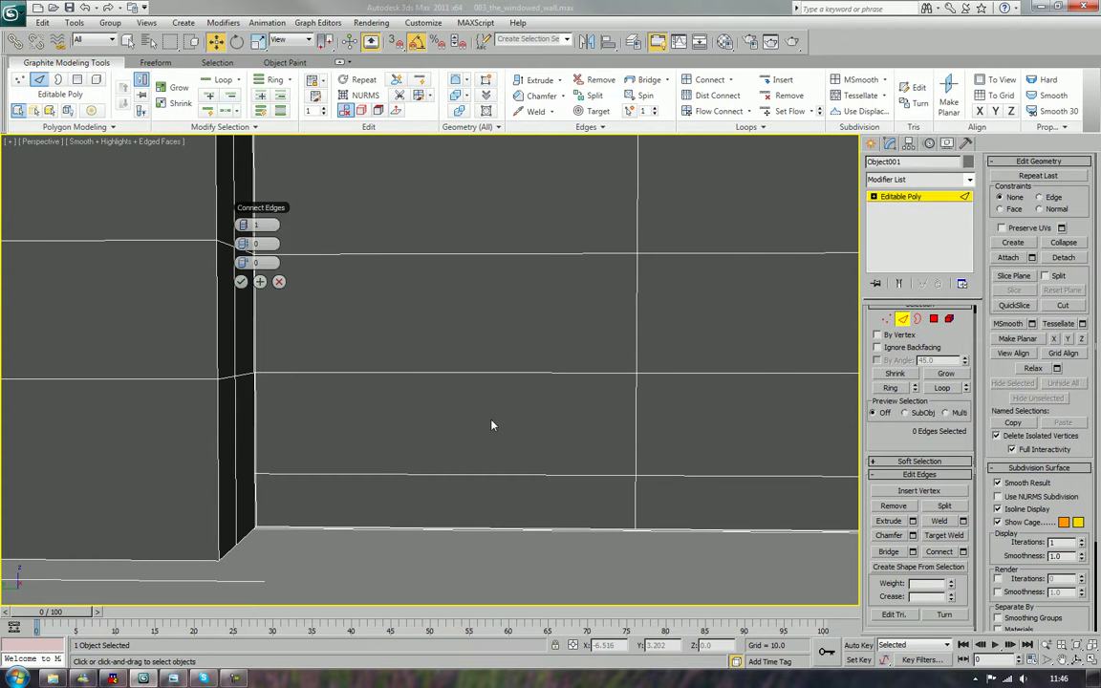
key("ctrl+z")
key("ctrl+z")
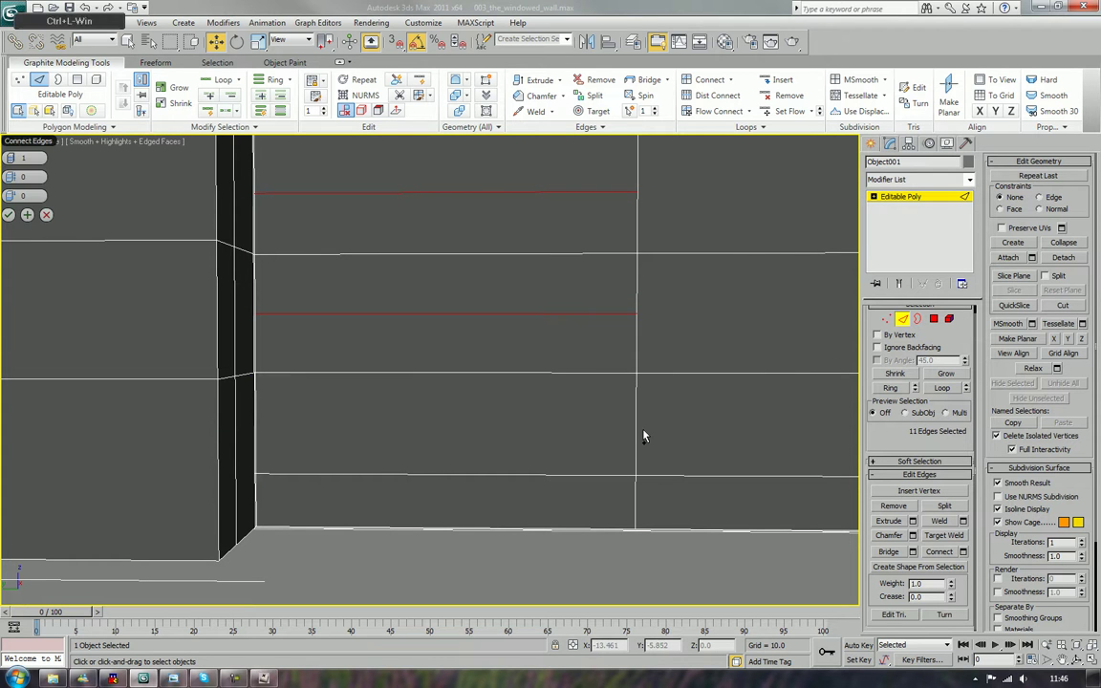
left_click(636, 340, "ctrl")
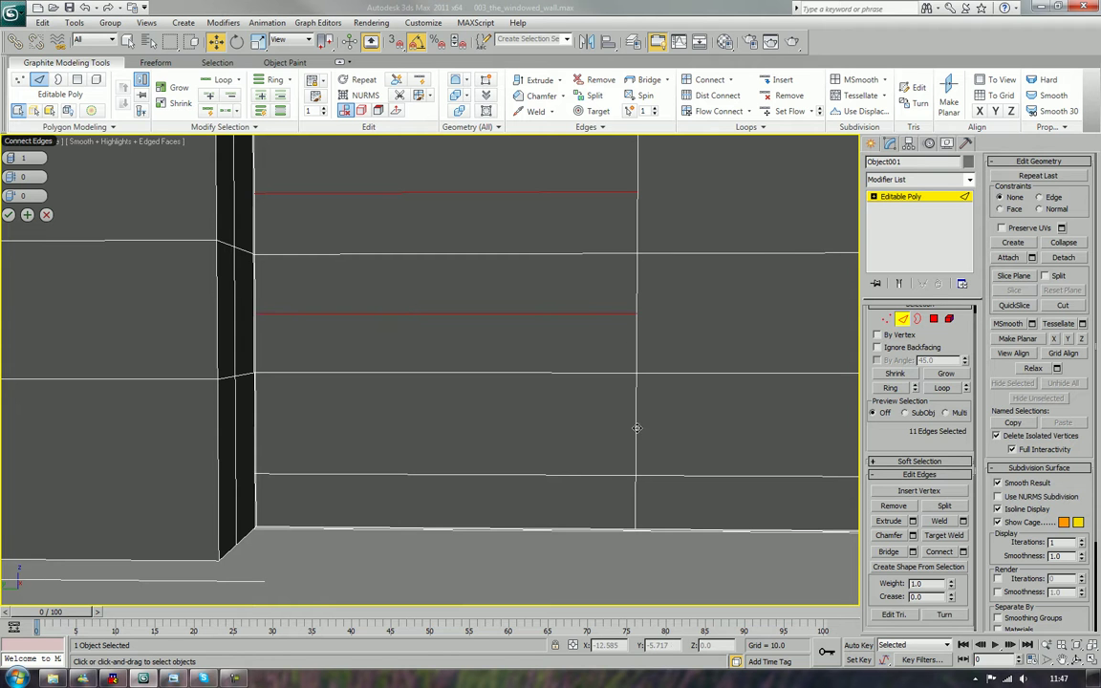
- Add the right-side vertical edges of the door's fifth and sixth rows to the edge connection, undoing a stray edge pick
mouse_move(301, 430)
middle_mouse_down("alt")
mouse_move(386, 418)
mouse_move(307, 422)
middle_mouse_up("alt")
left_click(263, 393, "ctrl")
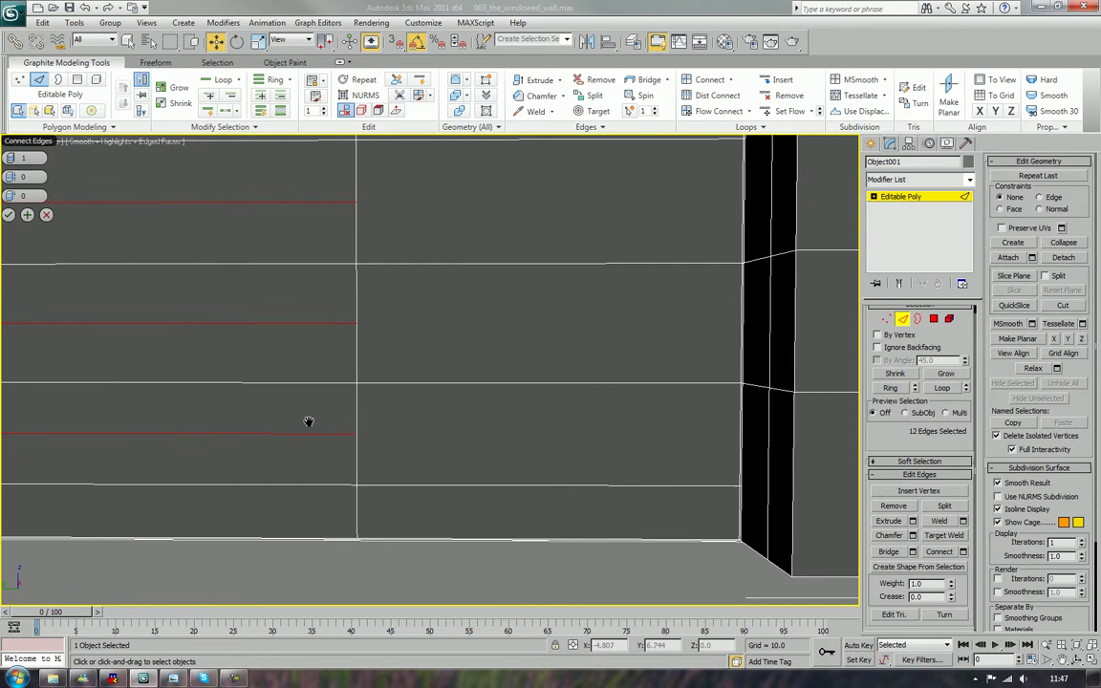
left_click(736, 430, "ctrl")
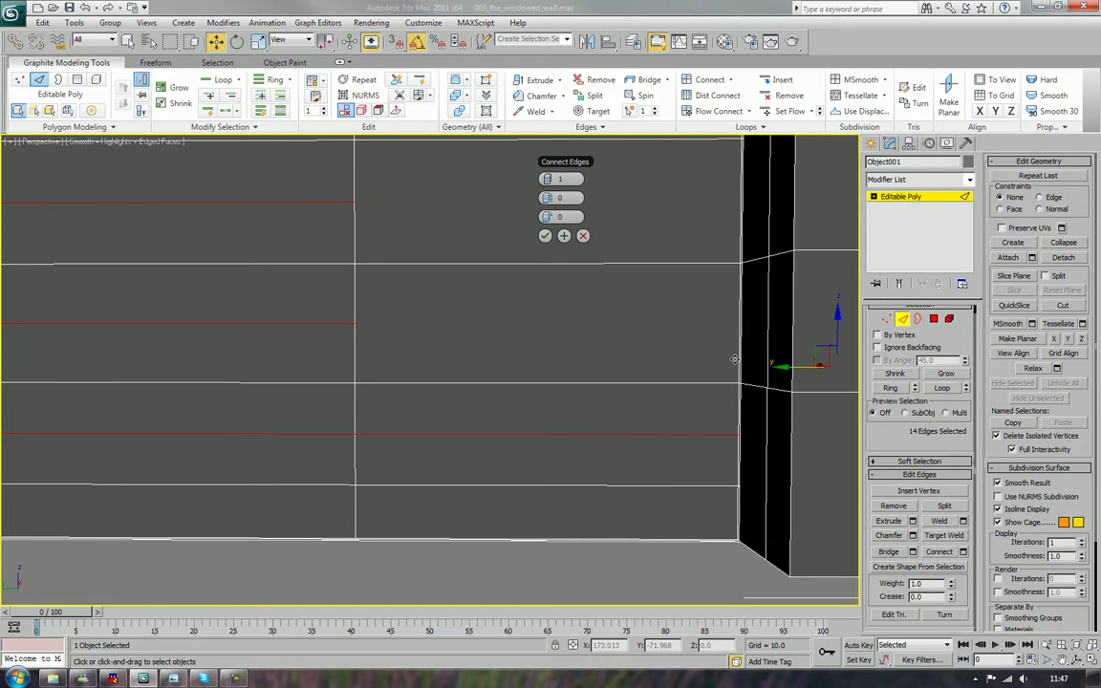
middle_click_drag(733, 359, 646, 353, "alt")
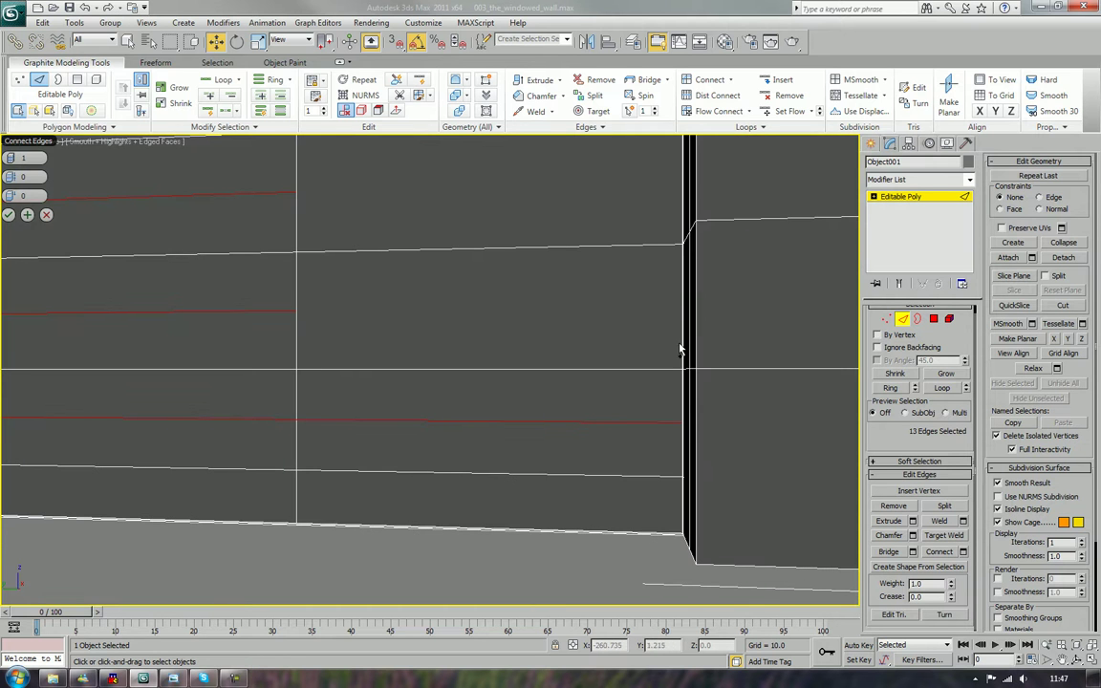
key("ctrl+z")
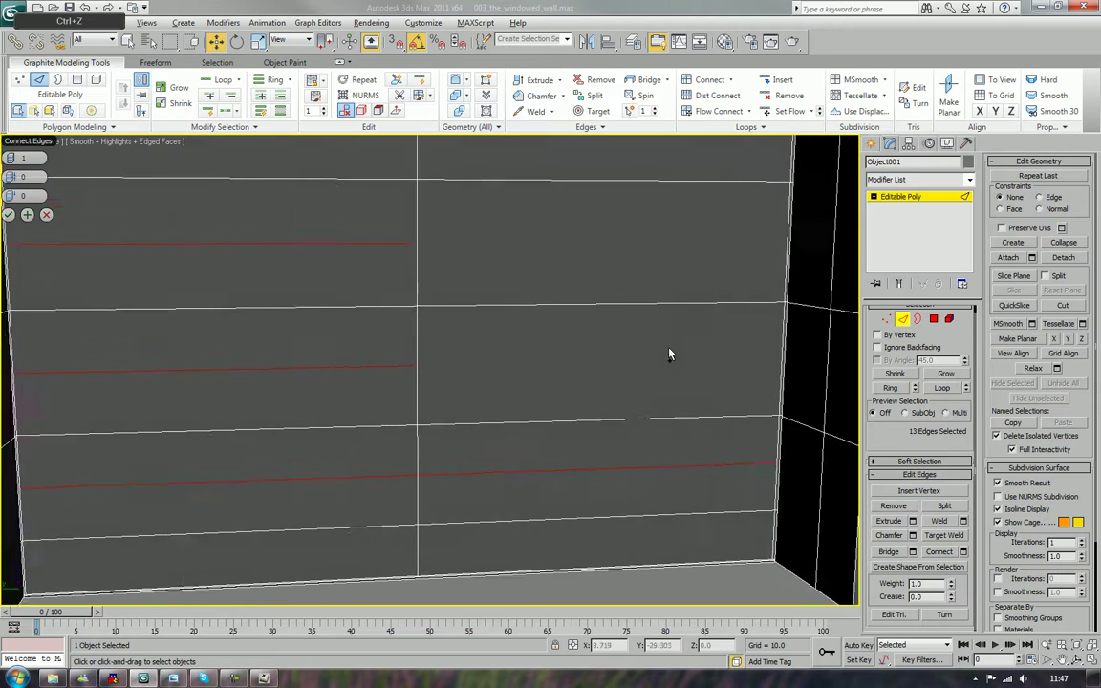
middle_click_drag(669, 354, 682, 351, "alt")
left_click(801, 350, "ctrl")
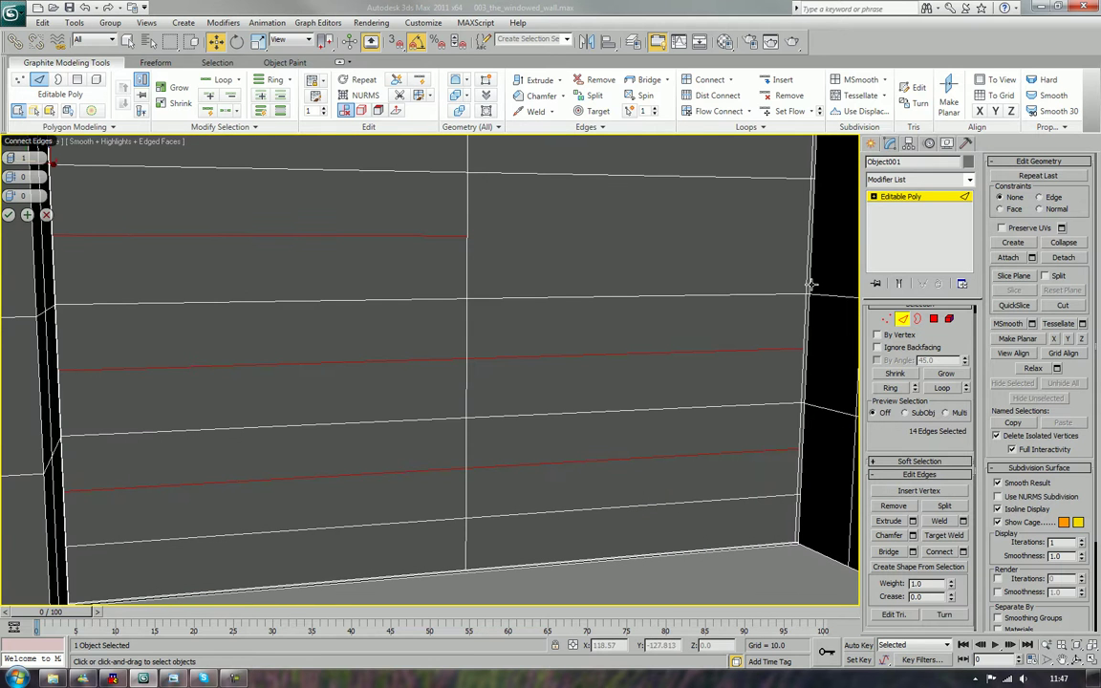
- Add the right-side vertical edges of the door's four upper rows and apply Connect Edges with 1 segment
middle_click_drag(809, 245, 781, 466)
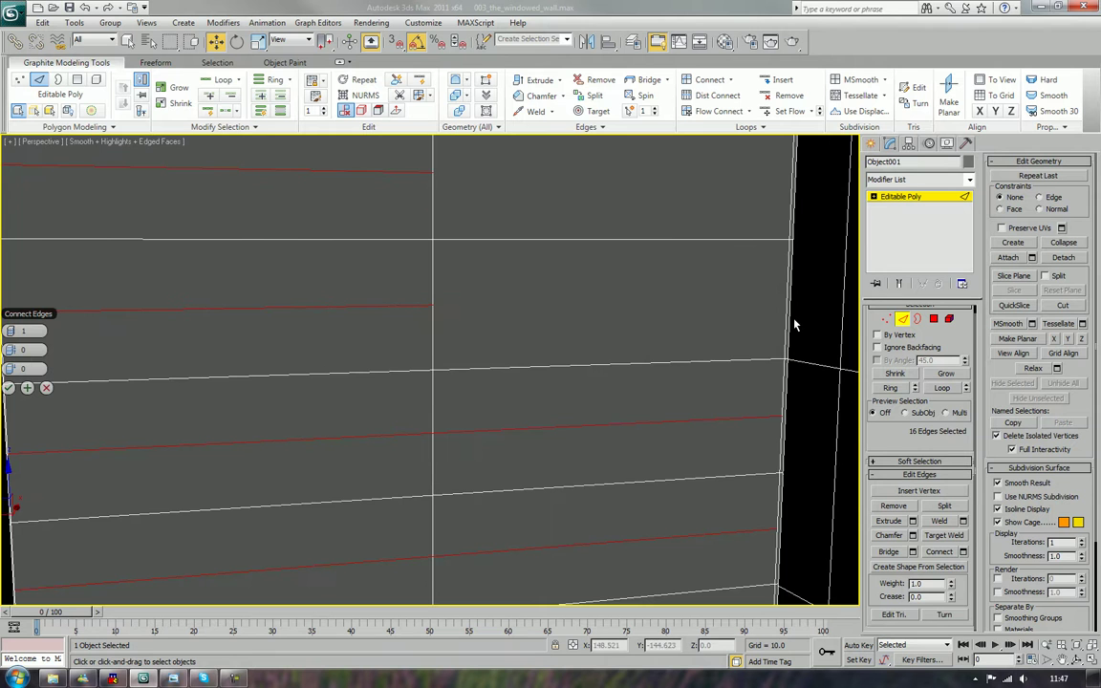
middle_click_drag(775, 277, 771, 366)
scroll(776, 358, "down", 8)
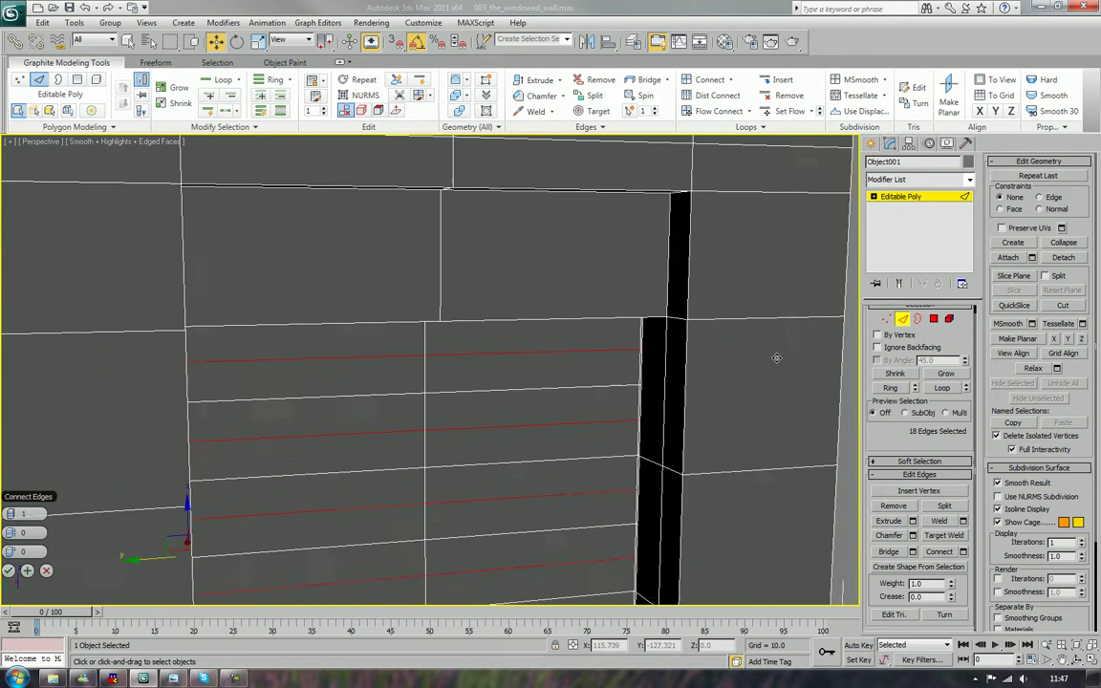
middle_click_drag(615, 306, 584, 345, "alt")
scroll(587, 298, "up", 4)
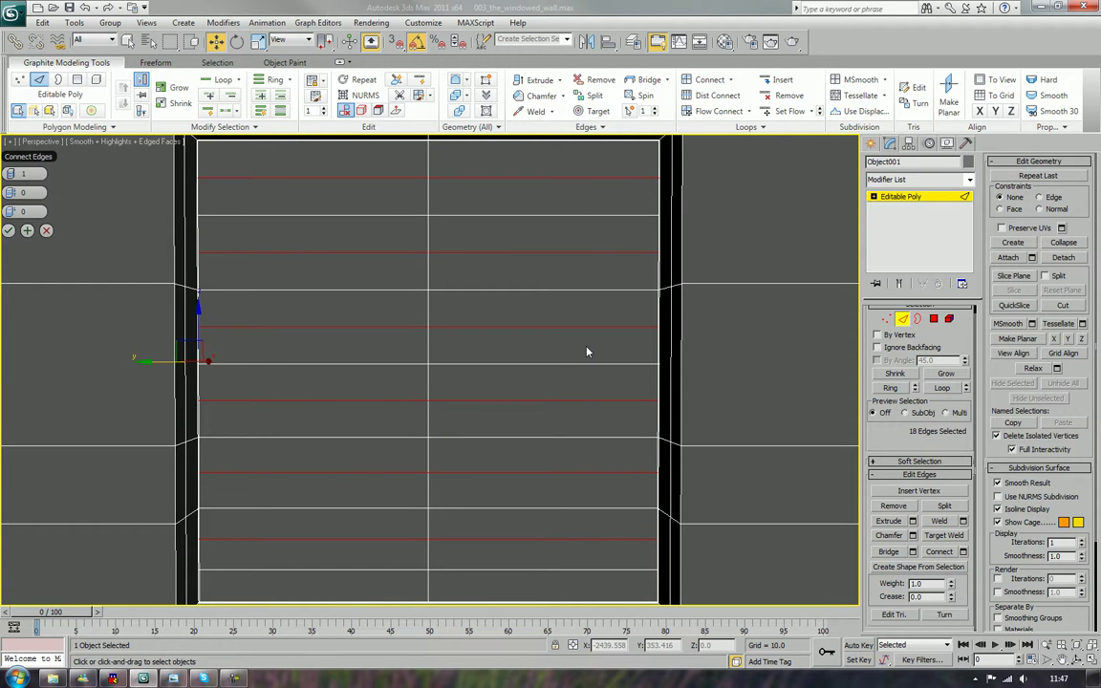
left_click(8, 230)
- Select the four uppermost centre-line vertices of the door that lie on the newly connected horizontal lines
middle_click_drag(535, 355, 547, 414)
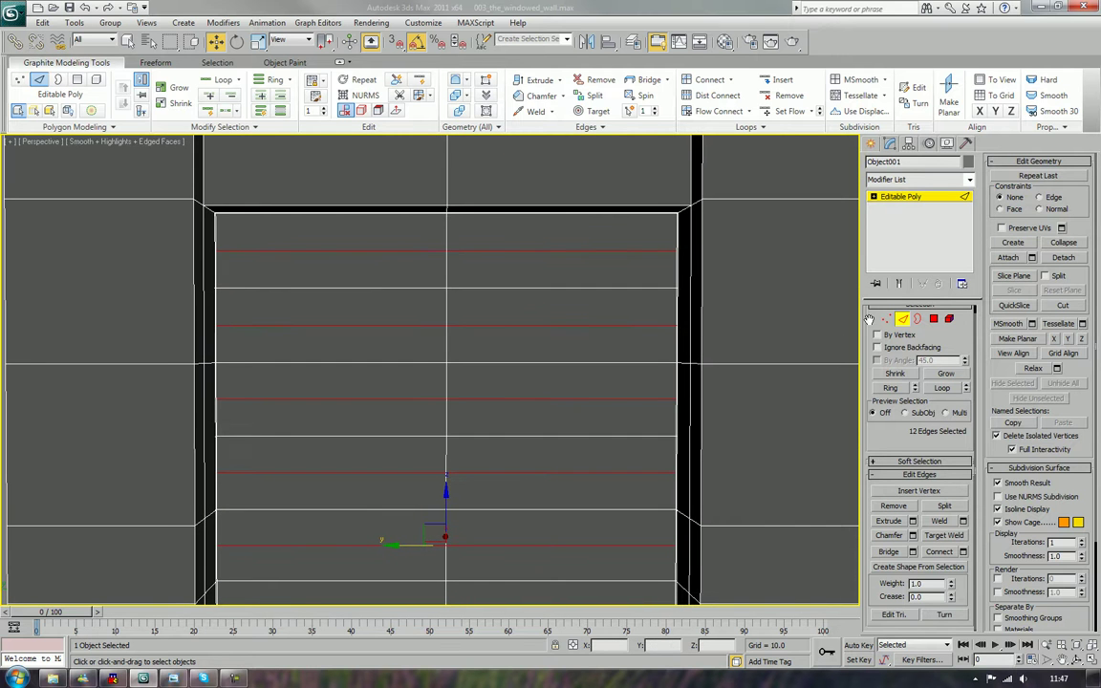
key("1")
left_click(445, 250)
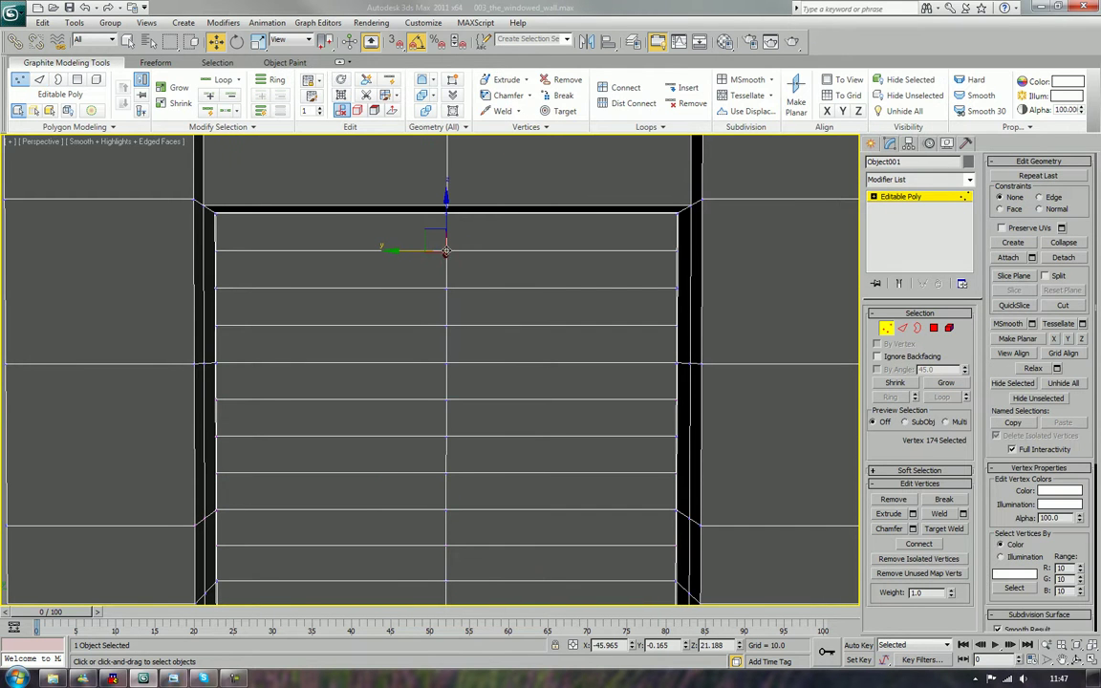
left_click(445, 325, "ctrl")
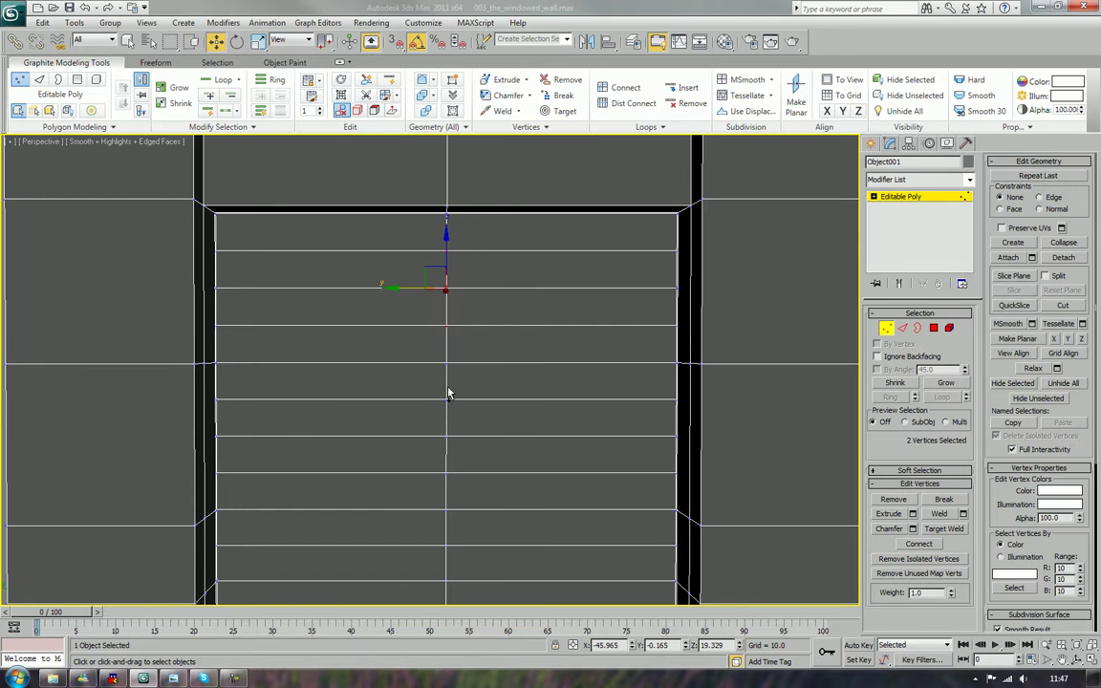
left_click(445, 400, "ctrl")
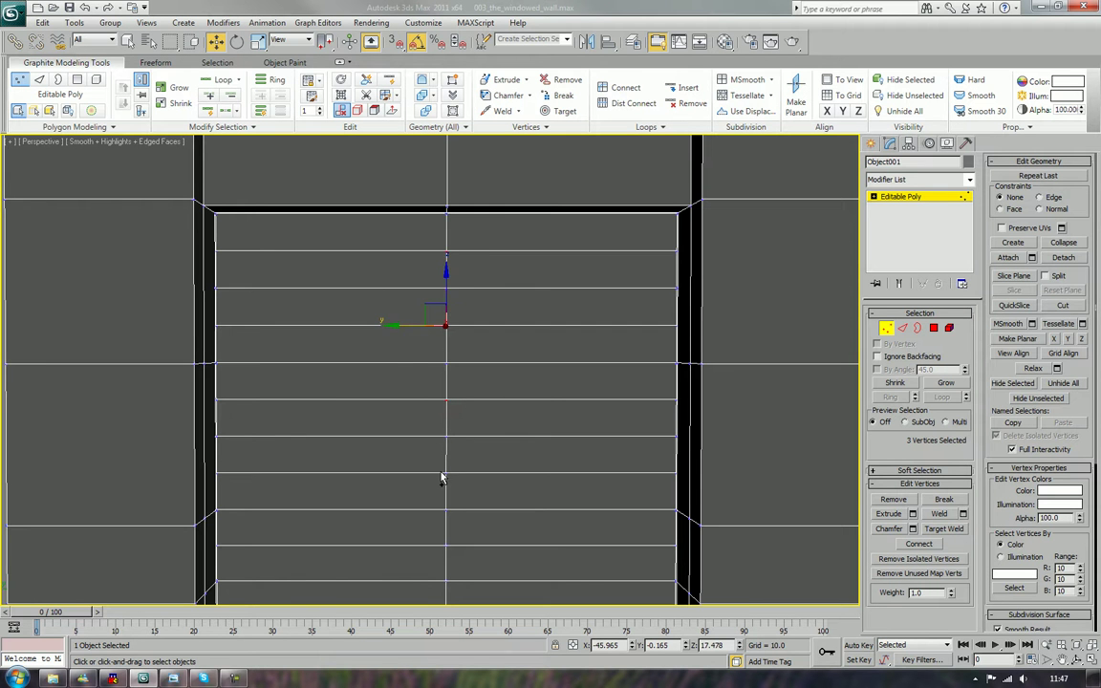
left_click(446, 474, "ctrl")
middle_click_drag(470, 506, 518, 393)
- In wireframe display, add the three lower alternate centre-line vertices and move all seven about 0.7 units towards the door's right side along Y
key("alt+x")
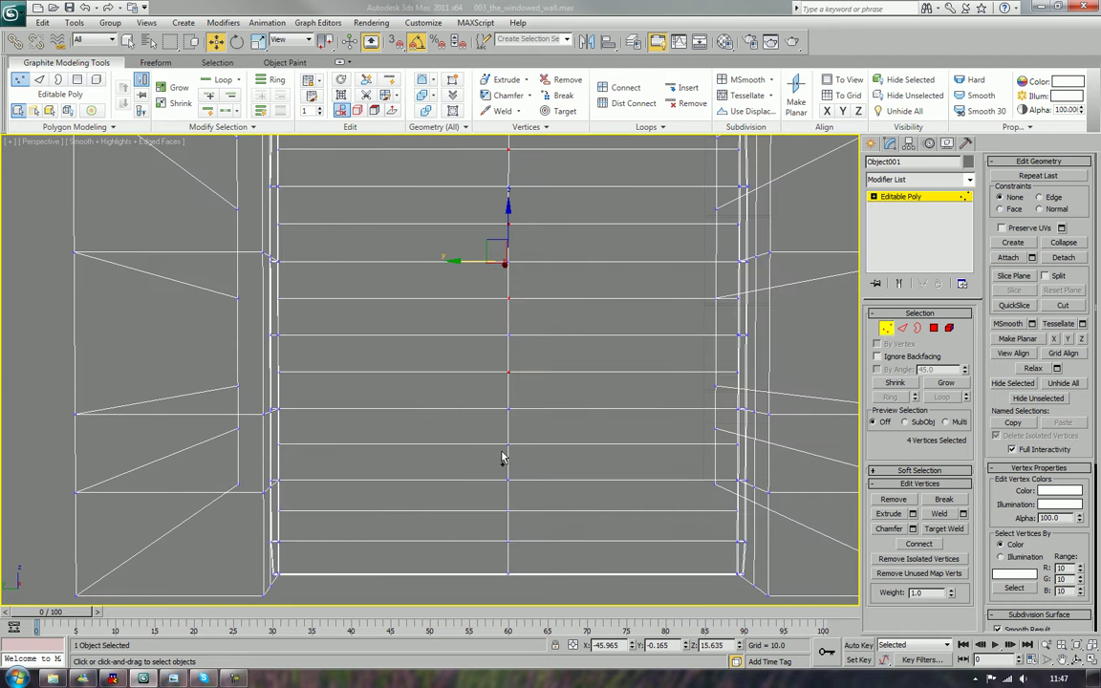
left_click(507, 444, "ctrl")
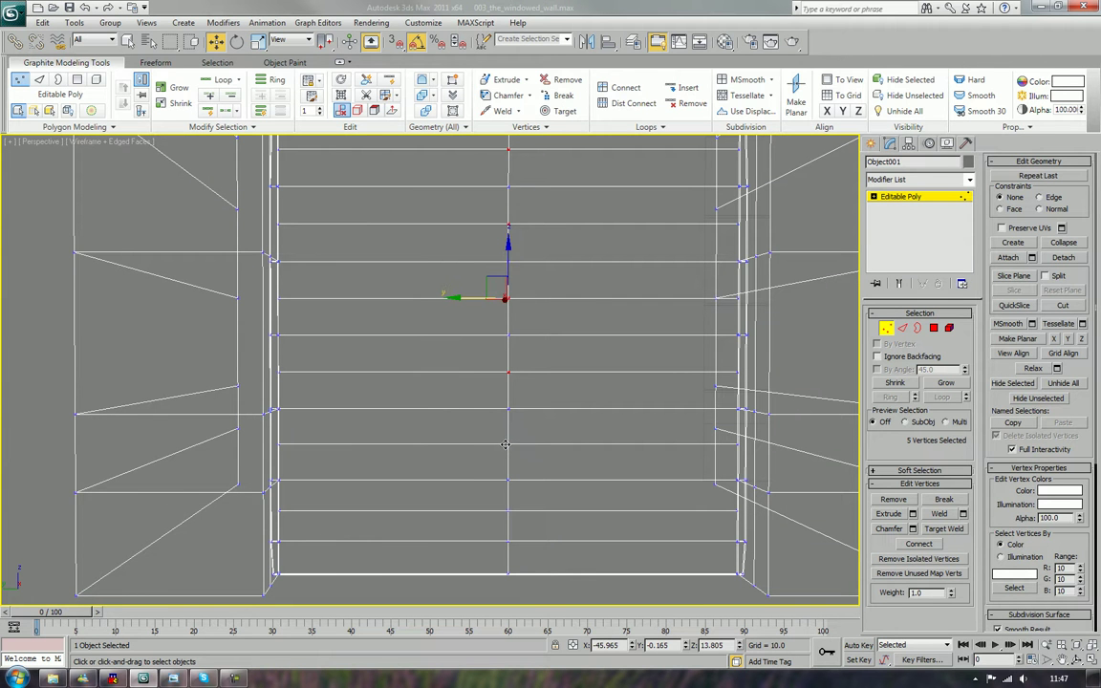
left_click(507, 512, "ctrl")
middle_click_drag(504, 510, 512, 423, "alt")
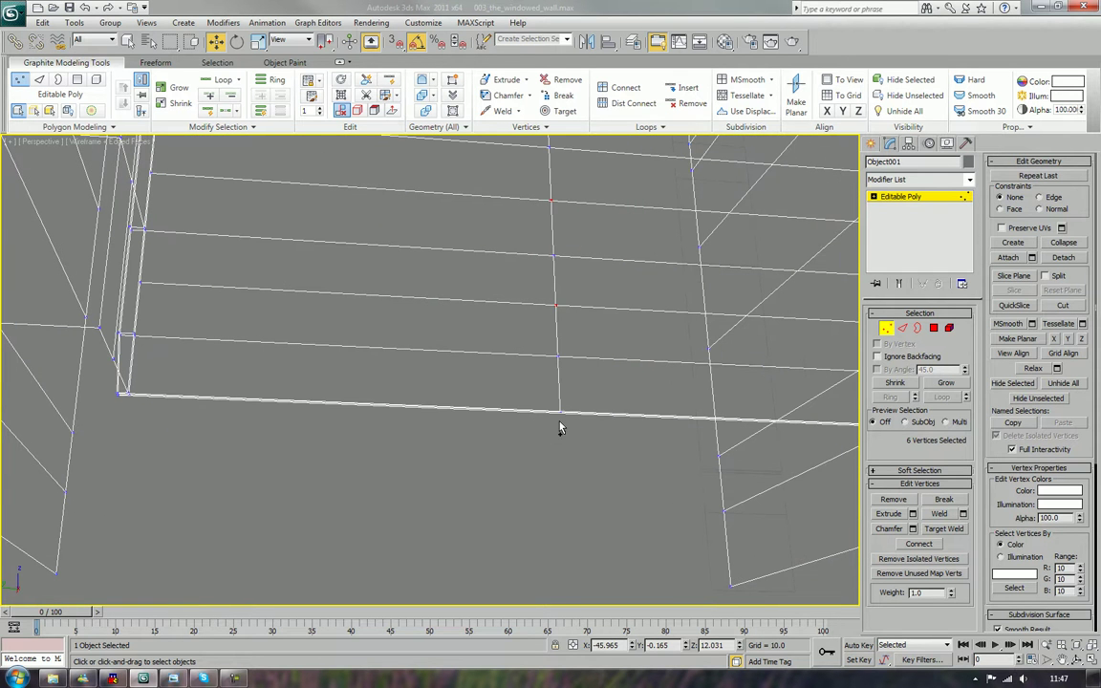
middle_click_drag(593, 409, 592, 444, "alt")
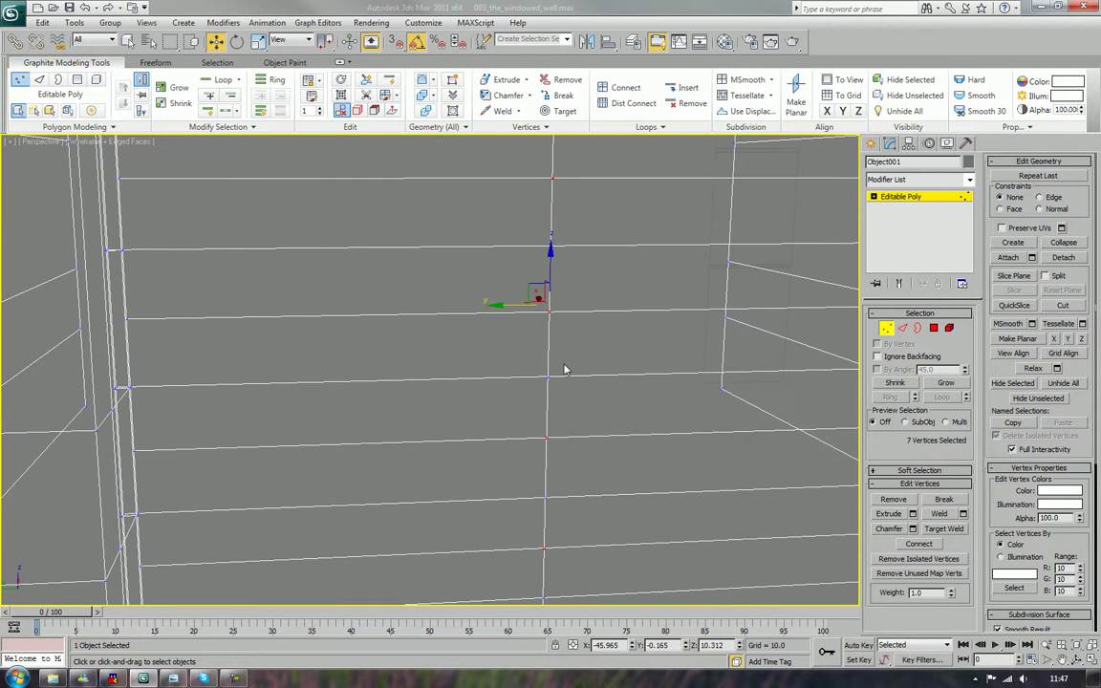
left_click_drag(517, 304, 545, 308)
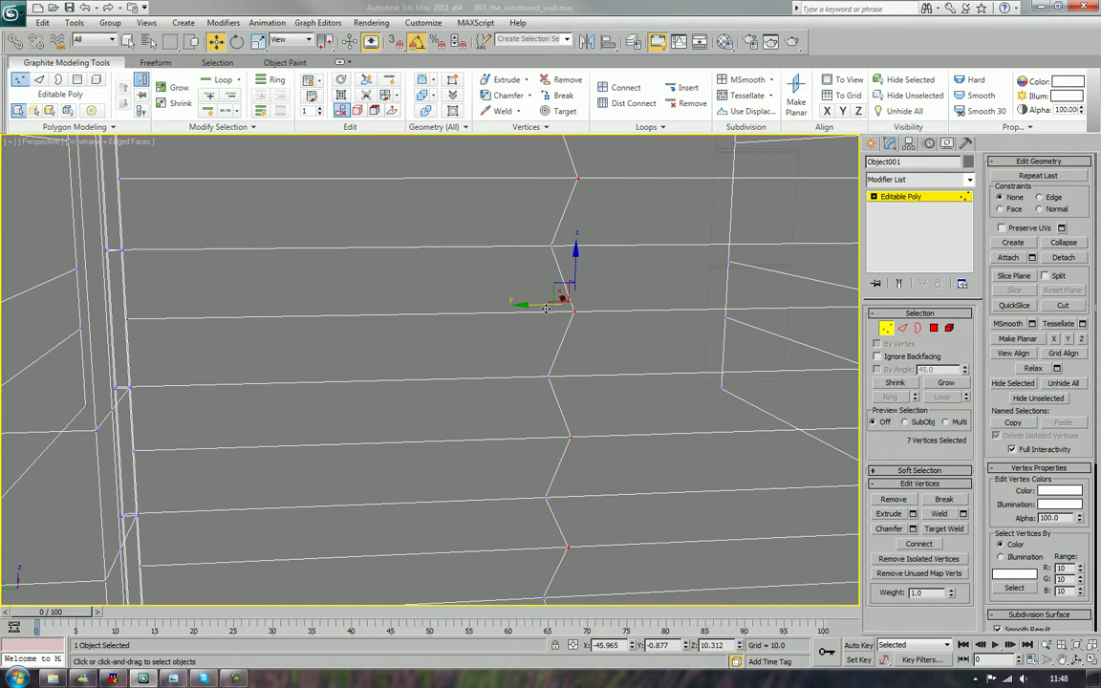
- Select the four lowest left-pointing vertices of the zigzag centre line
middle_click_drag(609, 331, 565, 201)
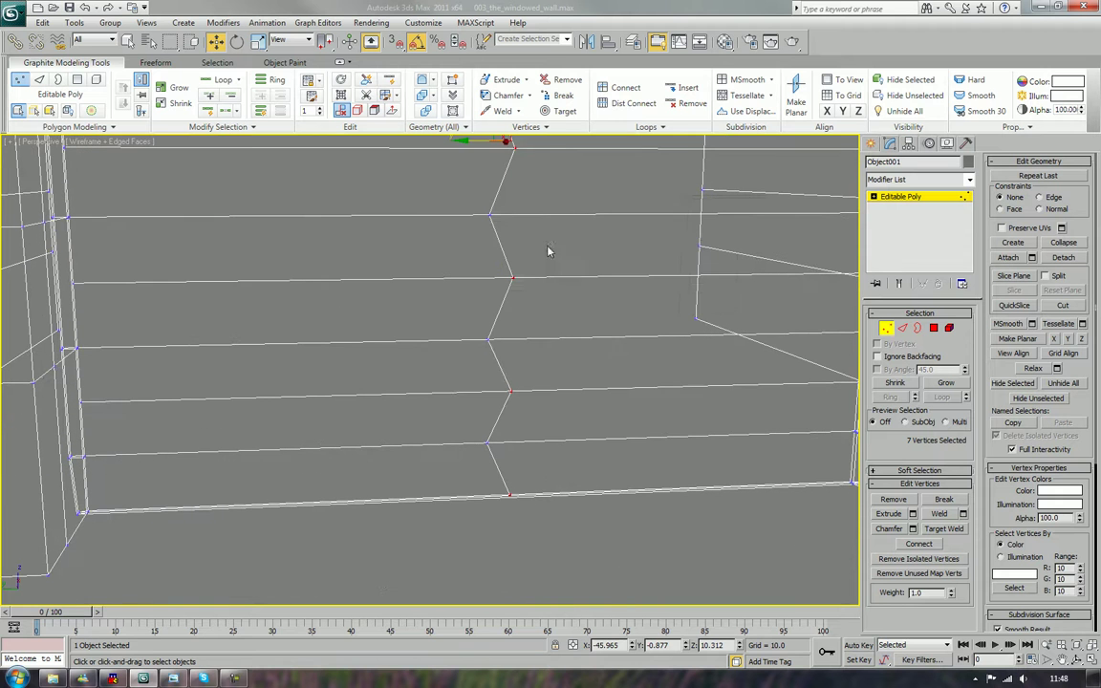
left_click(488, 444)
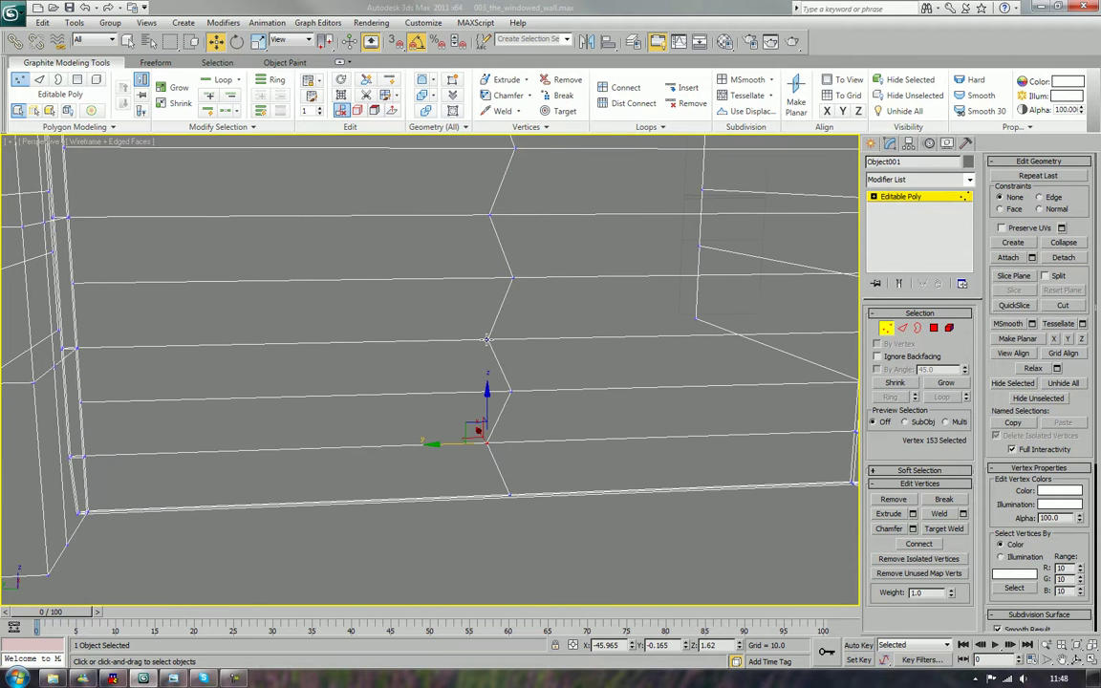
left_click(486, 339, "ctrl")
left_click(488, 214, "ctrl")
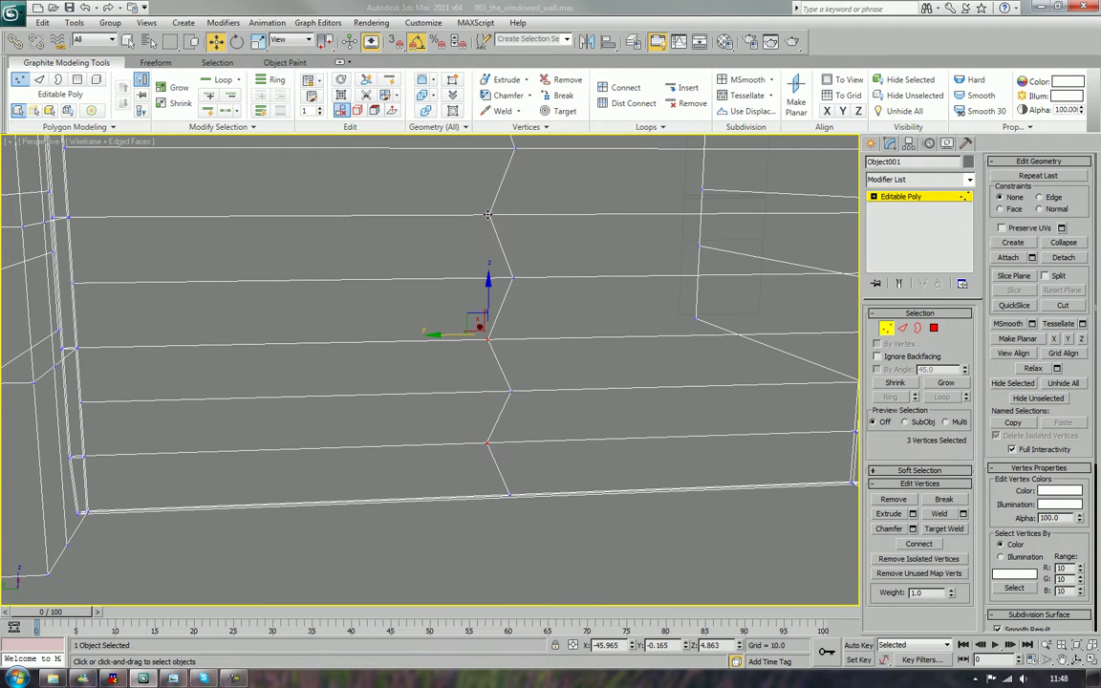
middle_click_drag(488, 214, 479, 363)
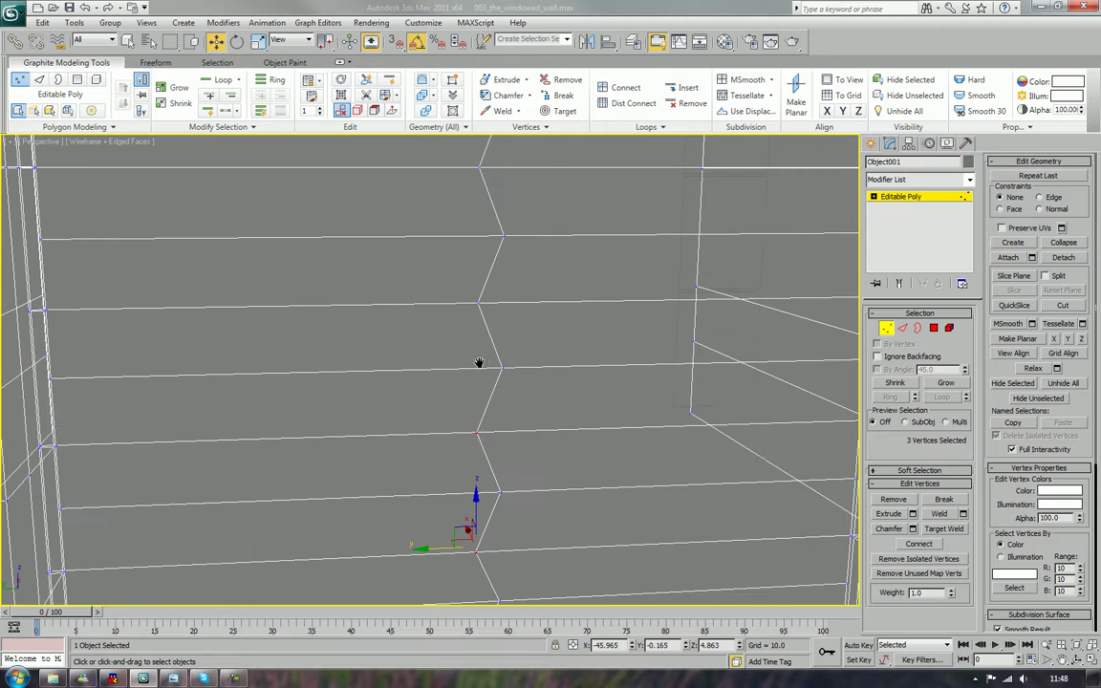
left_click(477, 303, "ctrl")
- Add the three upper left-pointing zigzag vertices to the selection, including the one at the door's top edge
middle_click_drag(472, 275, 516, 437)
left_click(502, 318, "ctrl")
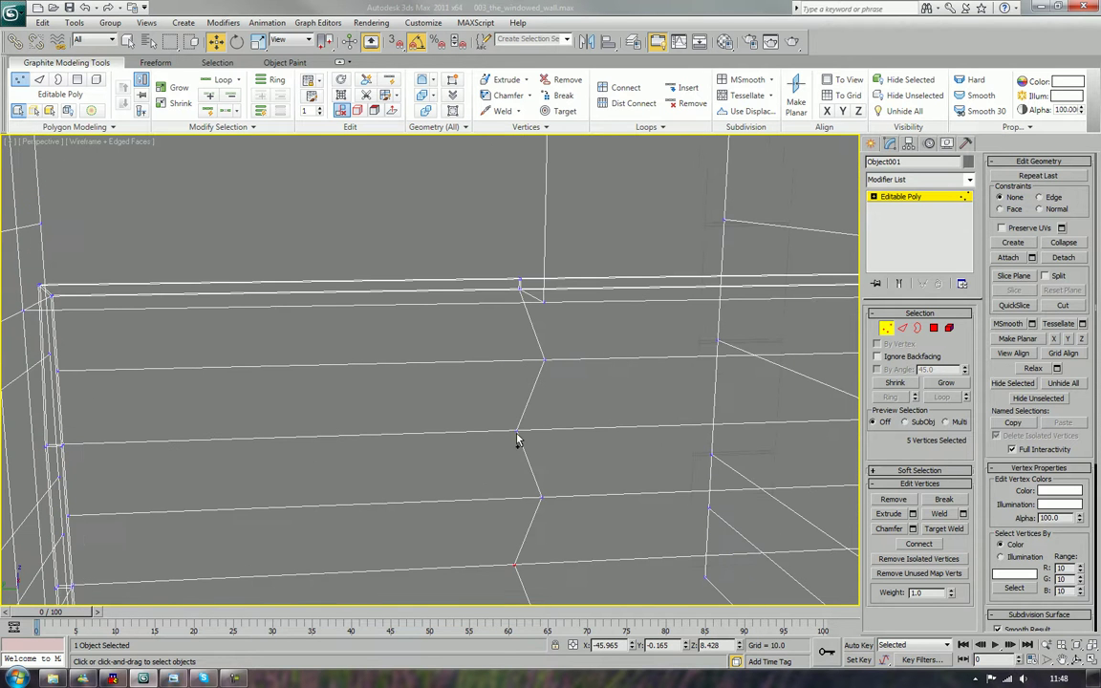
left_click(515, 430, "ctrl")
scroll(529, 329, "up", 5)
middle_click_drag(561, 277, 518, 345)
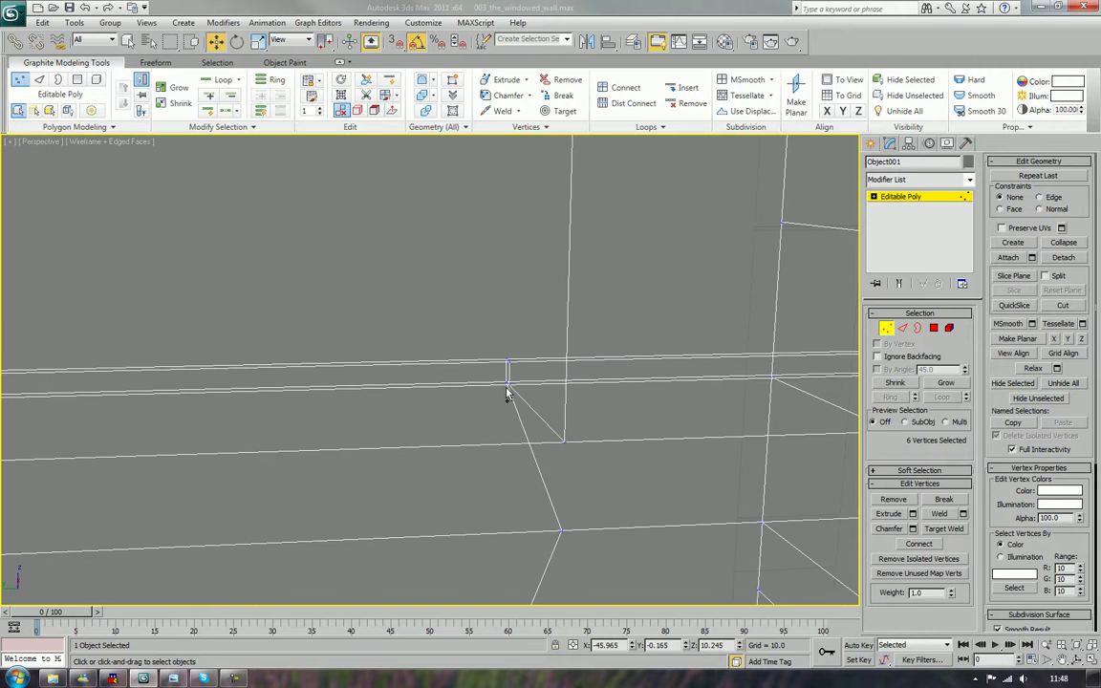
middle_click_drag(508, 399, 508, 383, "alt")
middle_click_drag(560, 241, 547, 417)
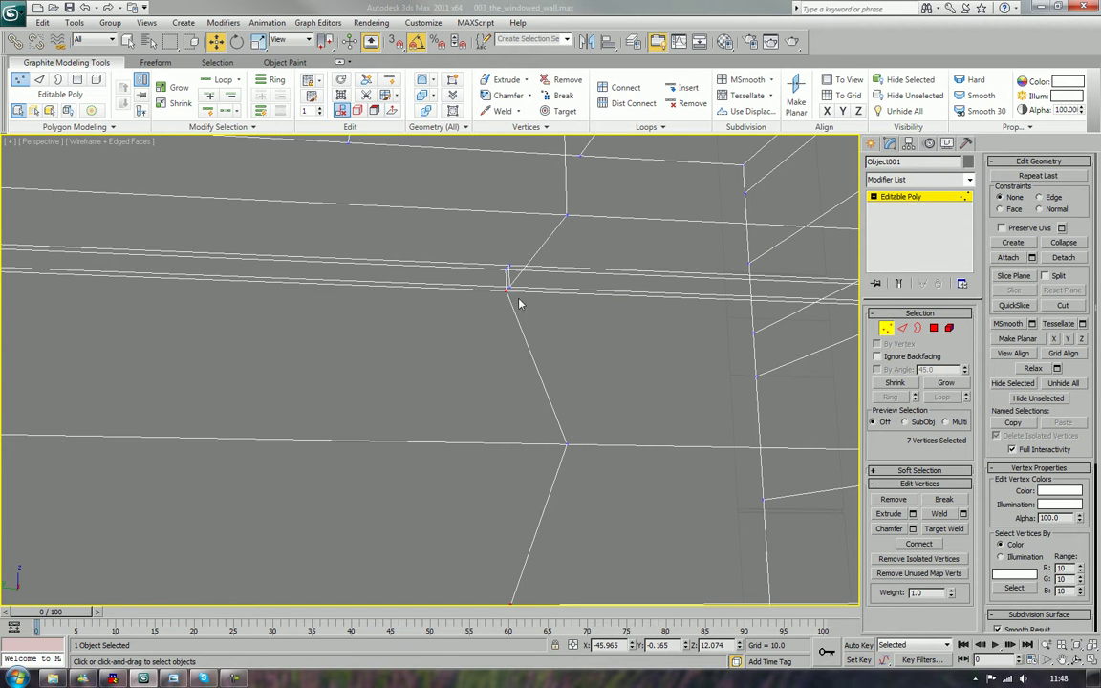
- Move the seven left-pointing zigzag vertices 0.72 units towards the door's left side along Y
scroll(519, 304, "down", 6)
scroll(462, 447, "up", 3)
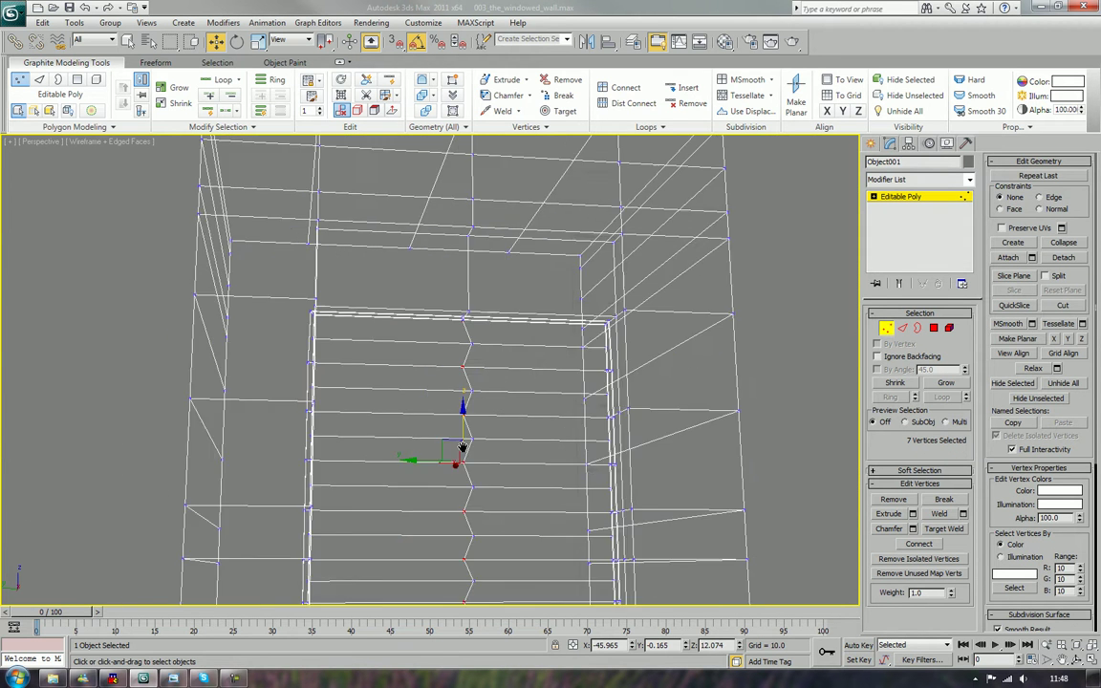
scroll(461, 447, "up", 3)
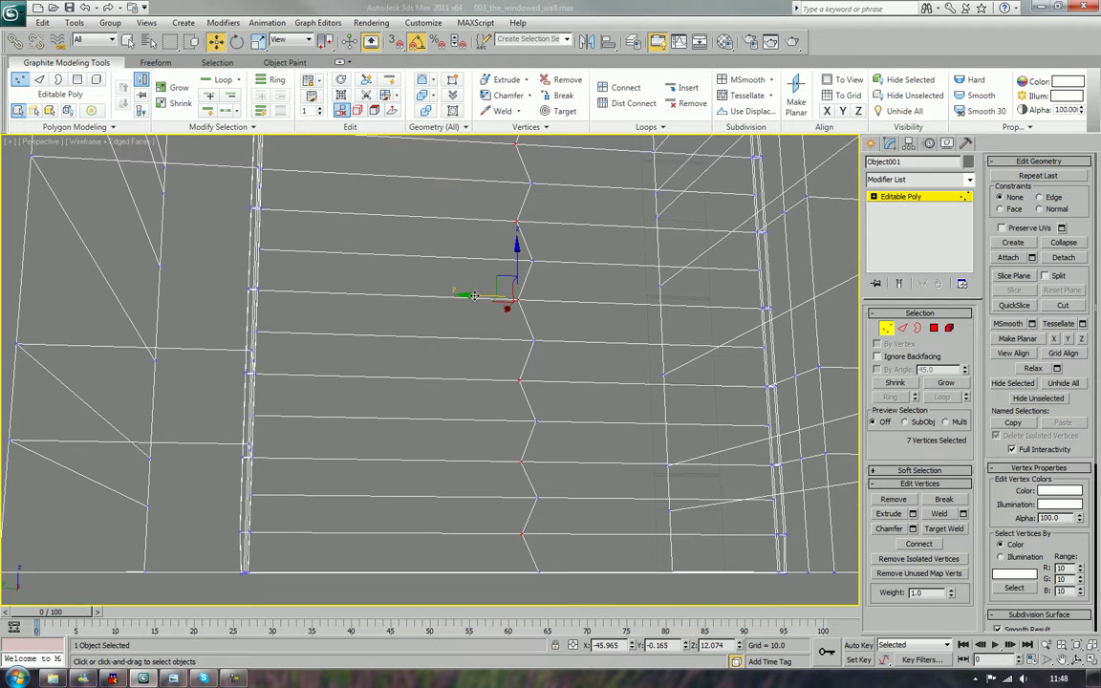
left_click_drag(474, 295, 458, 297)
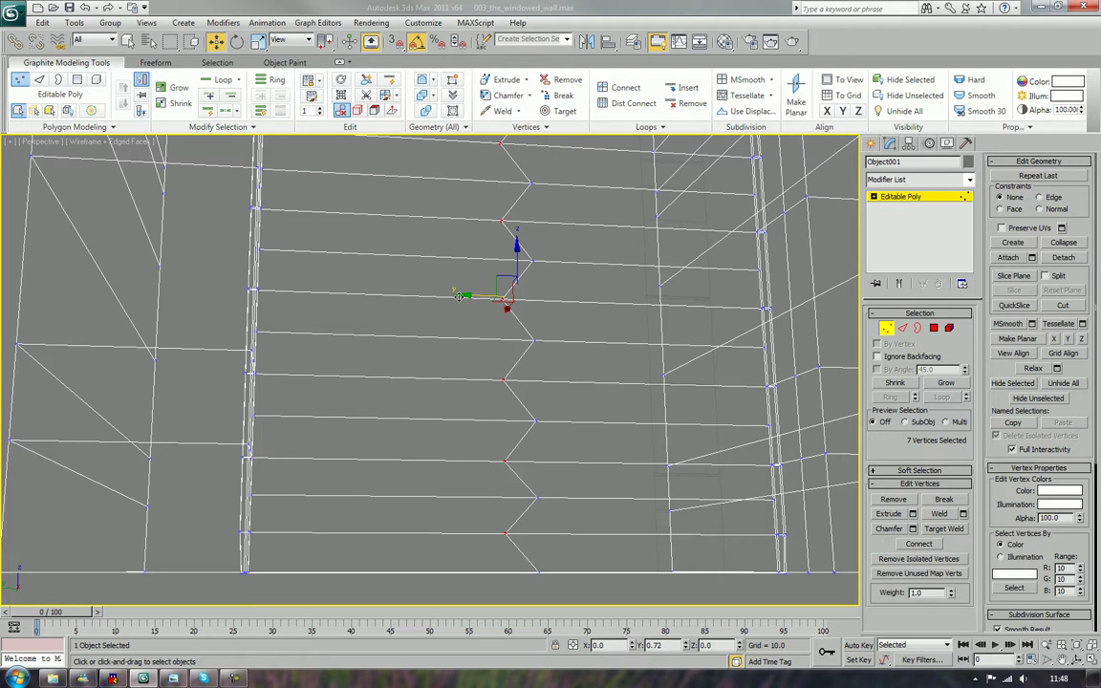
- Add the six right-pointing zigzag vertices above the door's bottom edge to the selection
left_click(537, 497, "ctrl")
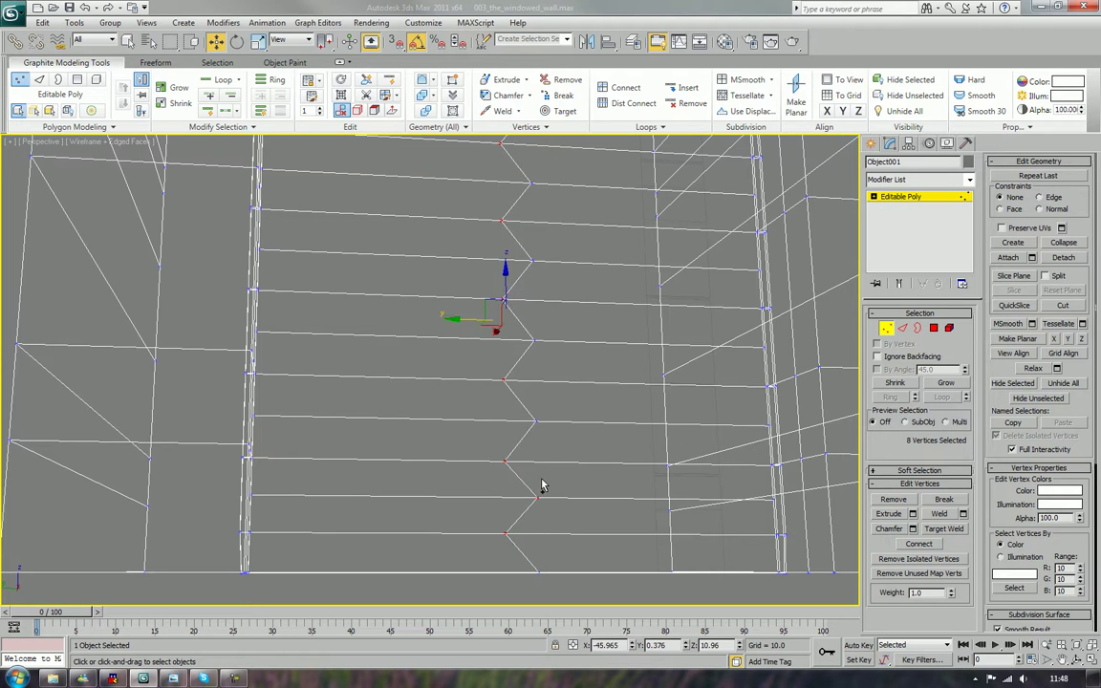
left_click(535, 423, "ctrl")
left_click(534, 341, "ctrl")
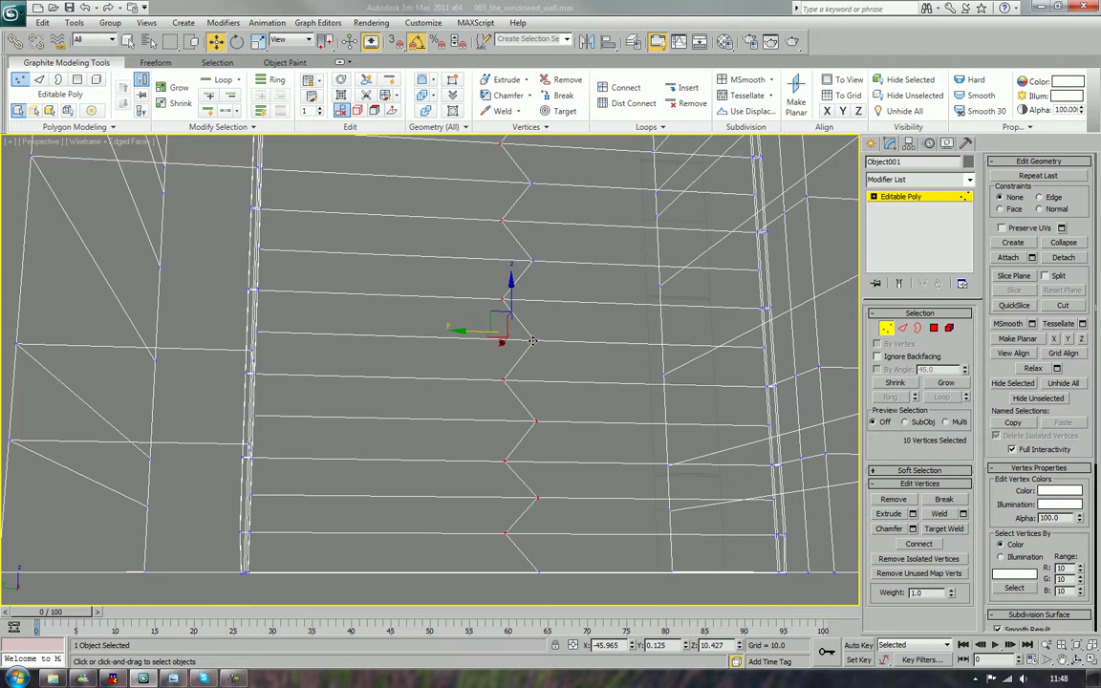
middle_click_drag(570, 292, 523, 481)
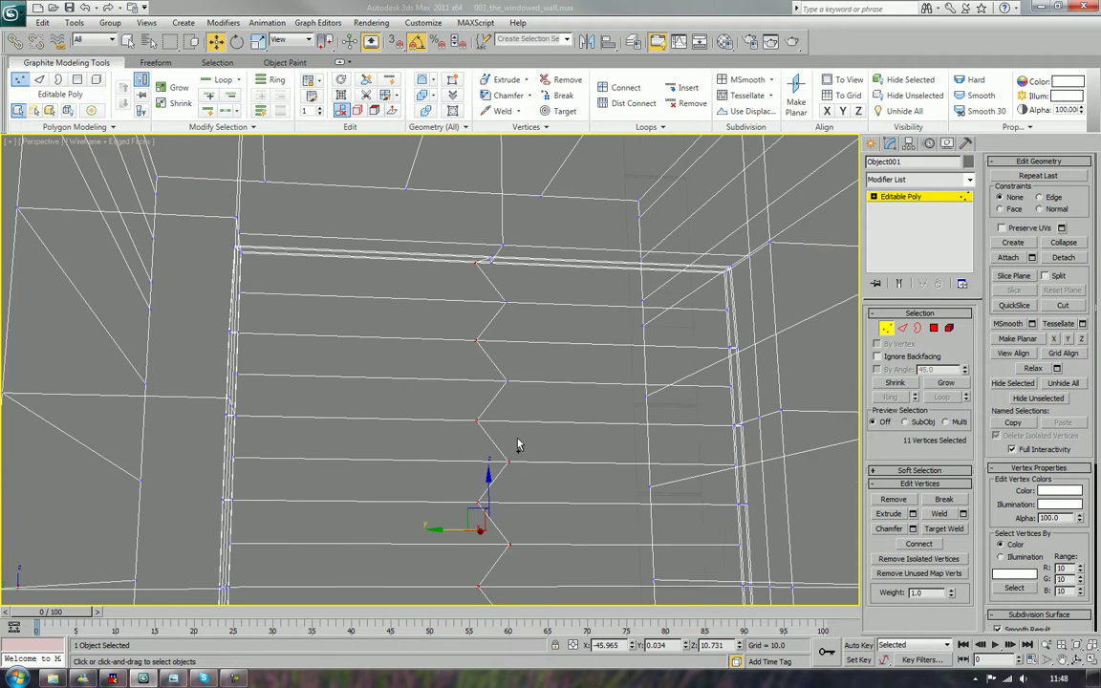
left_click(510, 384, "ctrl")
left_click(508, 381, "ctrl")
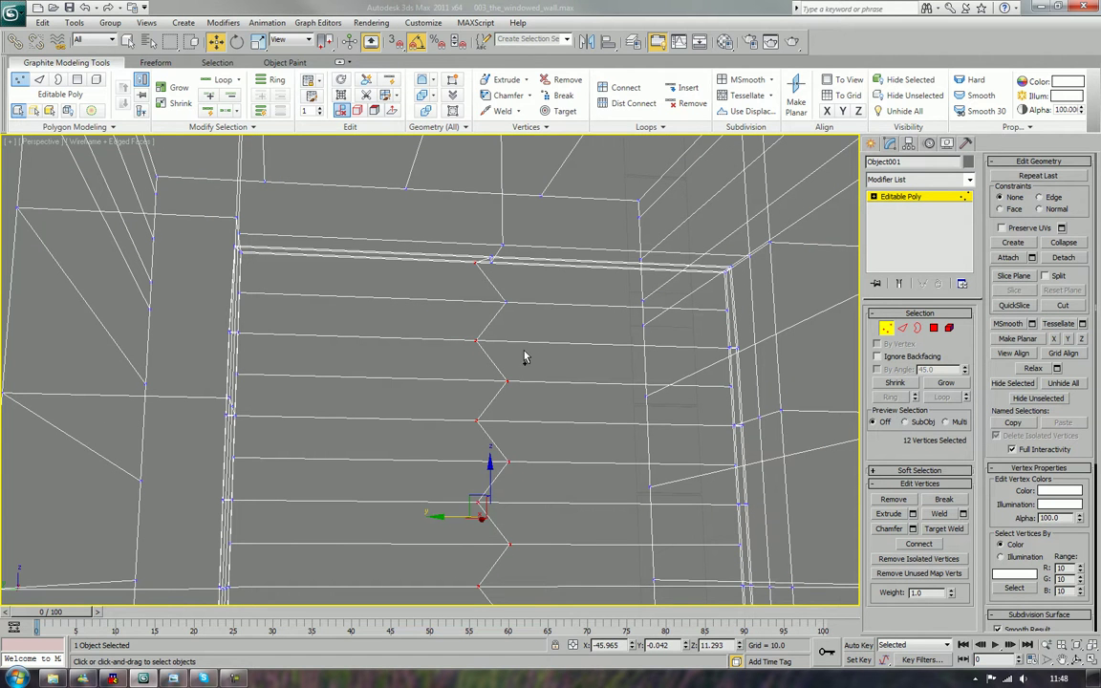
left_click(506, 302, "ctrl")
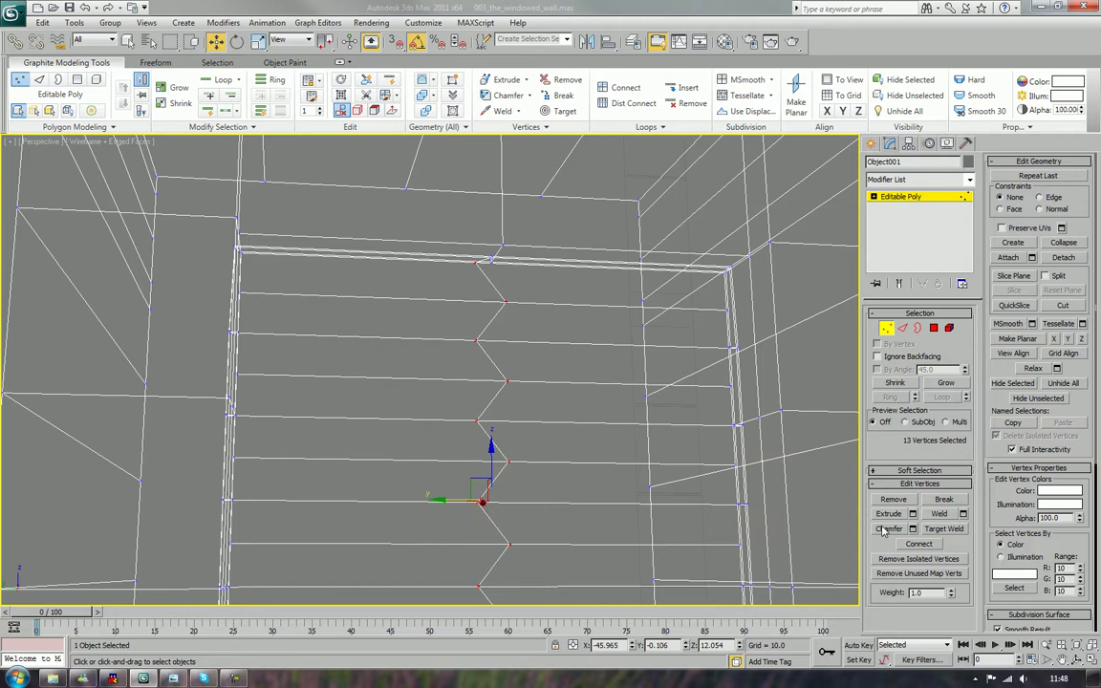
- Try chamfering the thirteen selected vertices of the zigzag centre line, and undo the chamfer
key("ctrl+shift+c")
left_click_drag(510, 541, 509, 542)
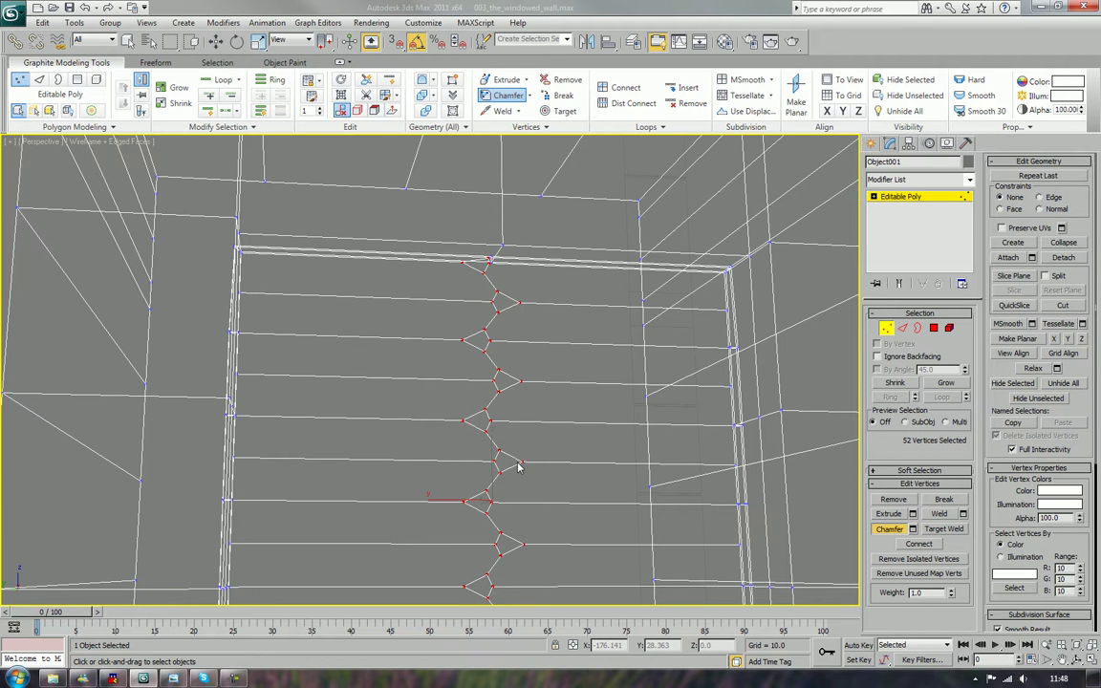
middle_click_drag(519, 466, 503, 483, "alt")
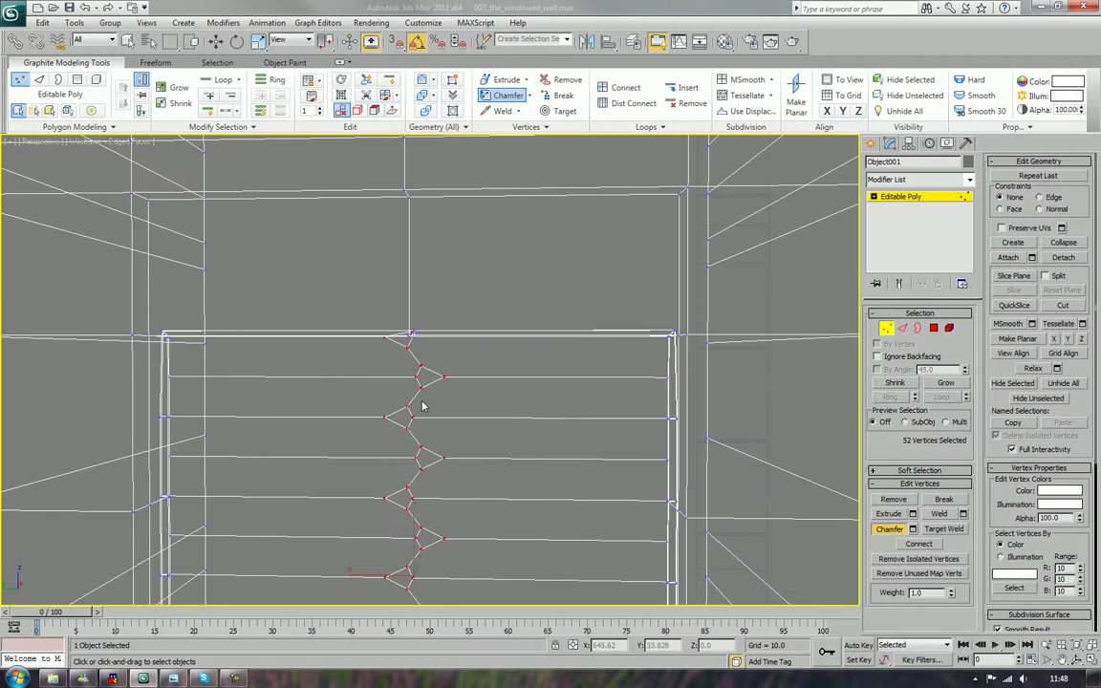
key("ctrl+z")
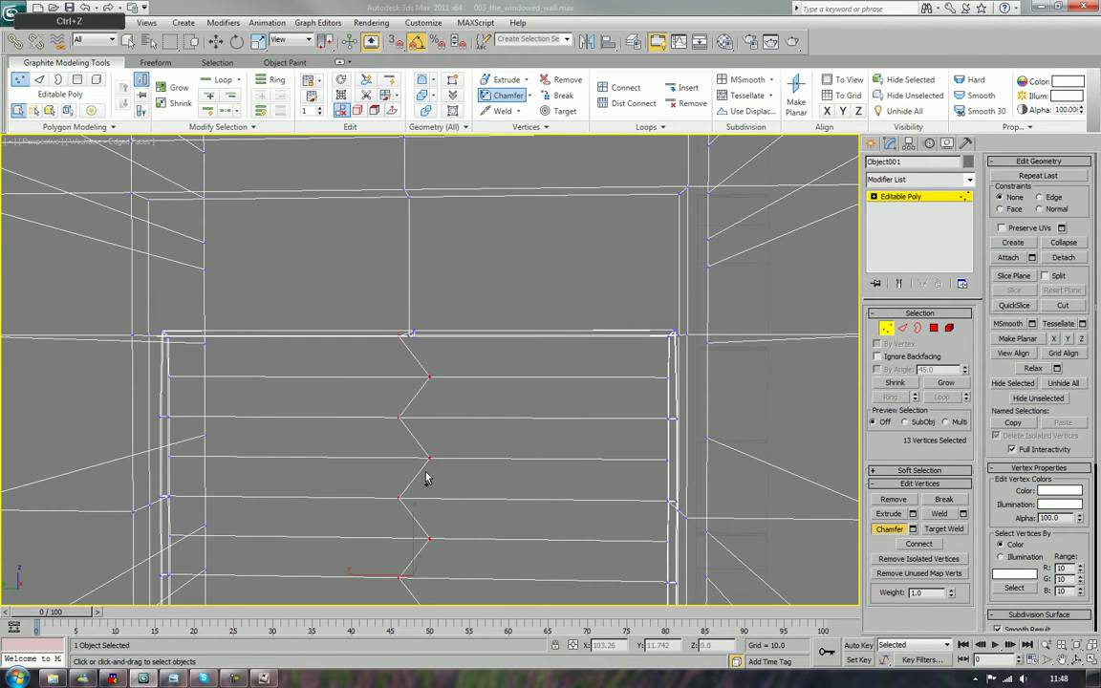
- Select the three uppermost alternating panel edges that end at the zigzag's outward tips, try chamfering them, and undo the chamfer
mouse_move(425, 478)
middle_mouse_down("alt")
mouse_move(455, 474)
mouse_move(430, 477)
middle_mouse_up("alt")
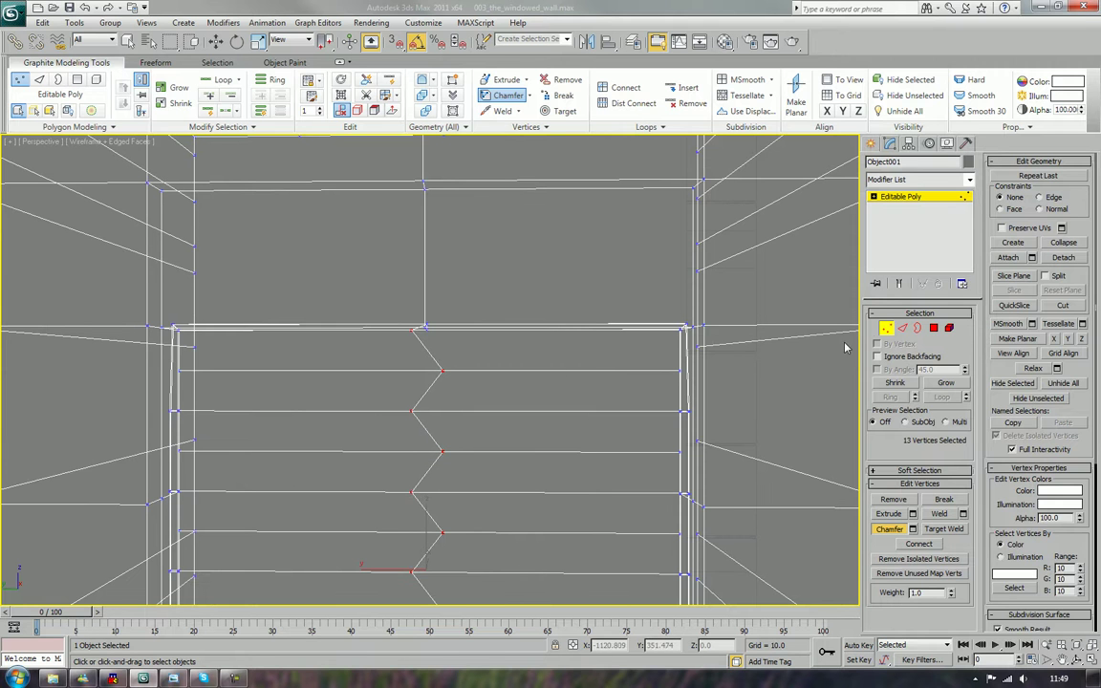
key("2")
left_click(565, 371)
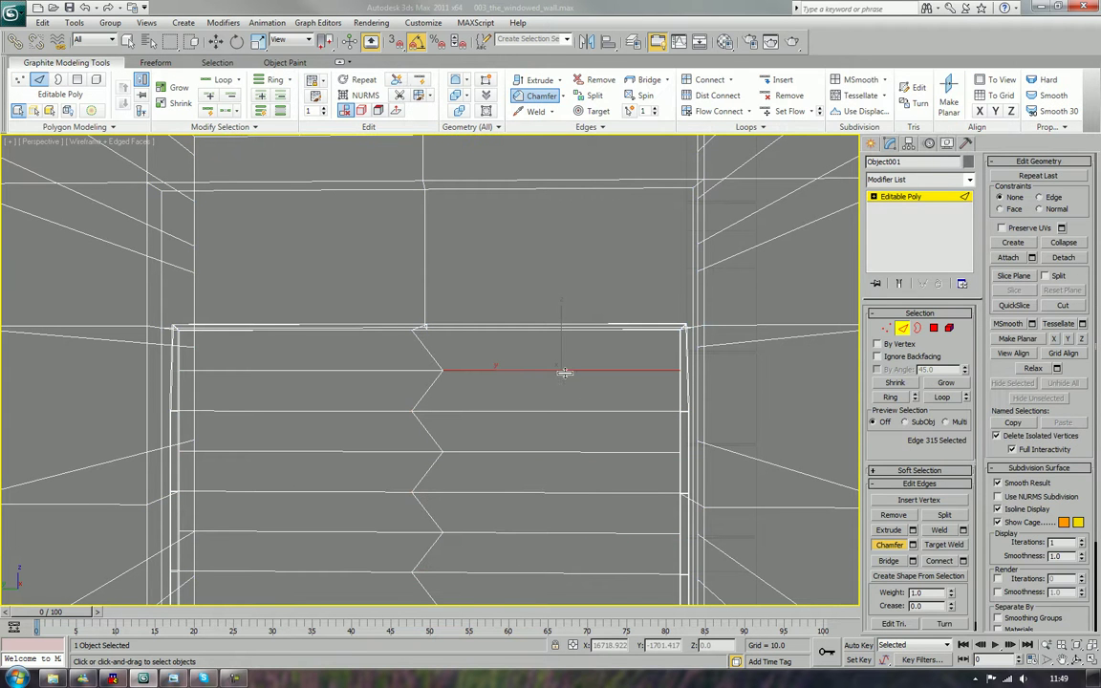
left_click(399, 411, "ctrl")
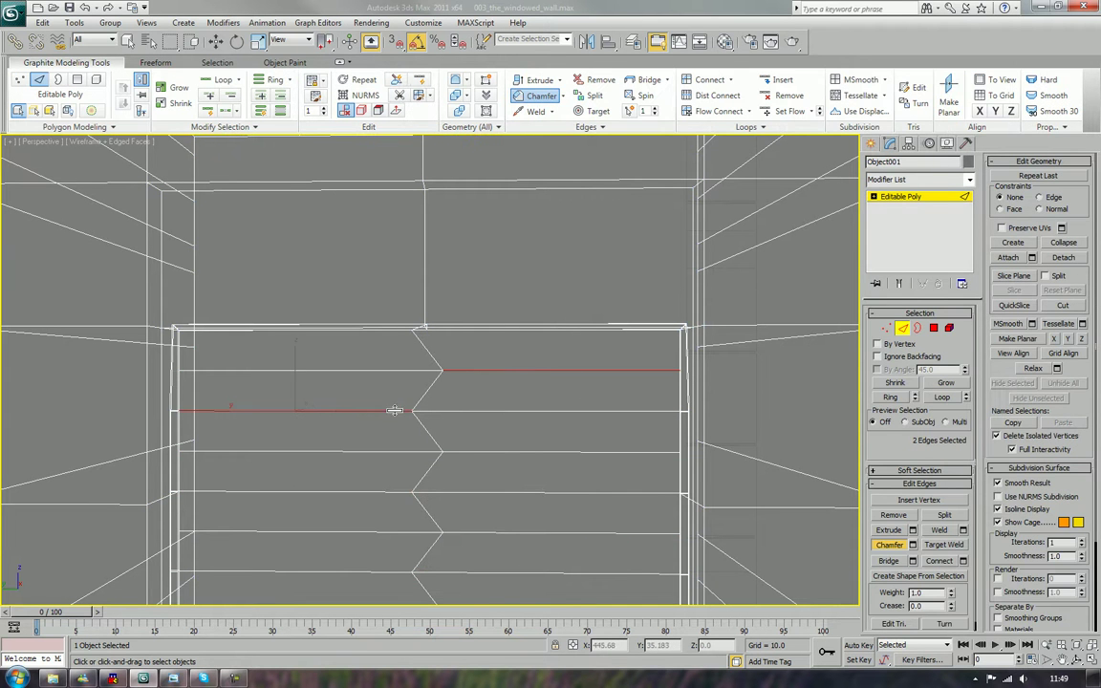
left_click(459, 451, "ctrl")
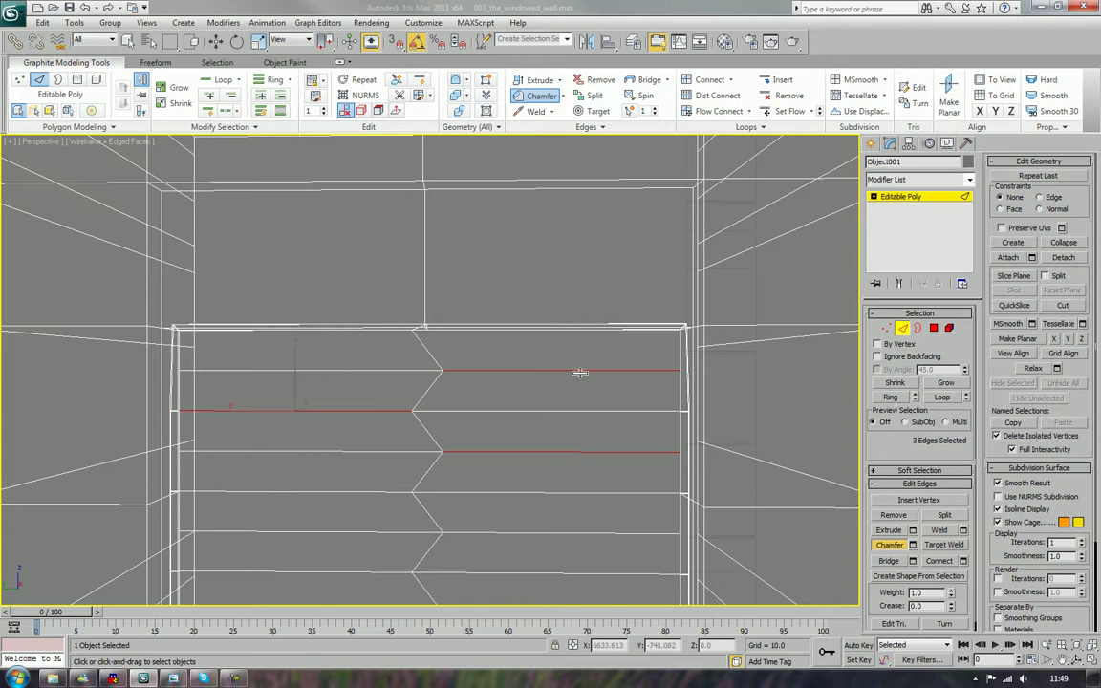
left_click_drag(580, 373, 580, 367)
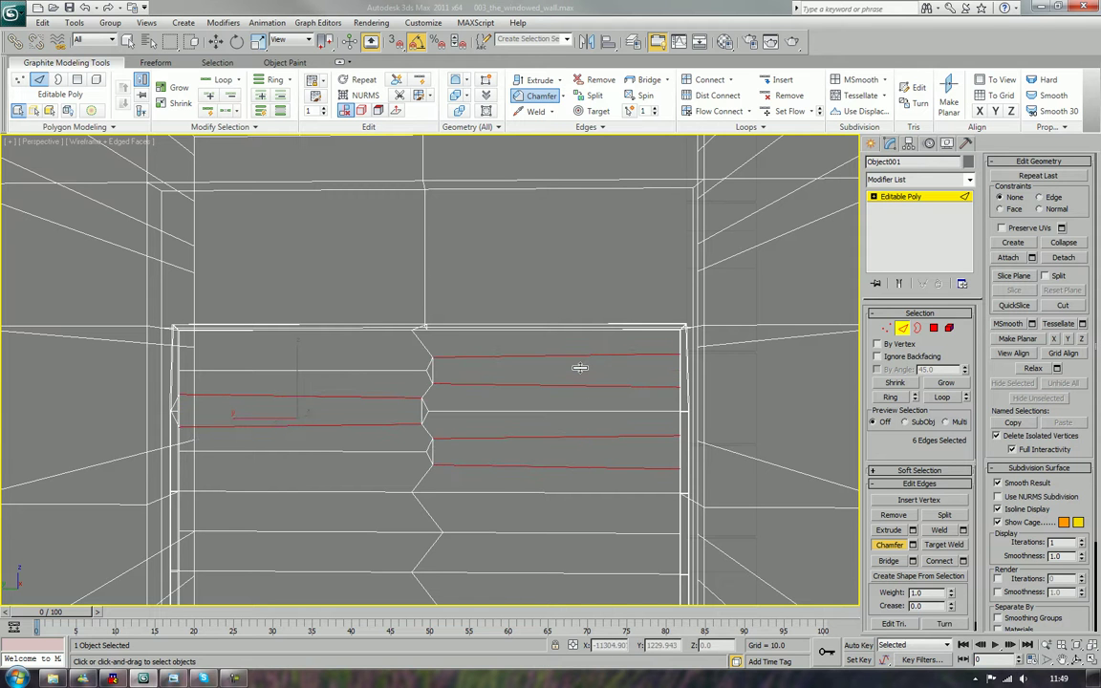
key("ctrl+z")
- Add the nine remaining alternating panel edges down to the door's bottom to the selection, switching sides at each zigzag tip
left_click(371, 492, "ctrl")
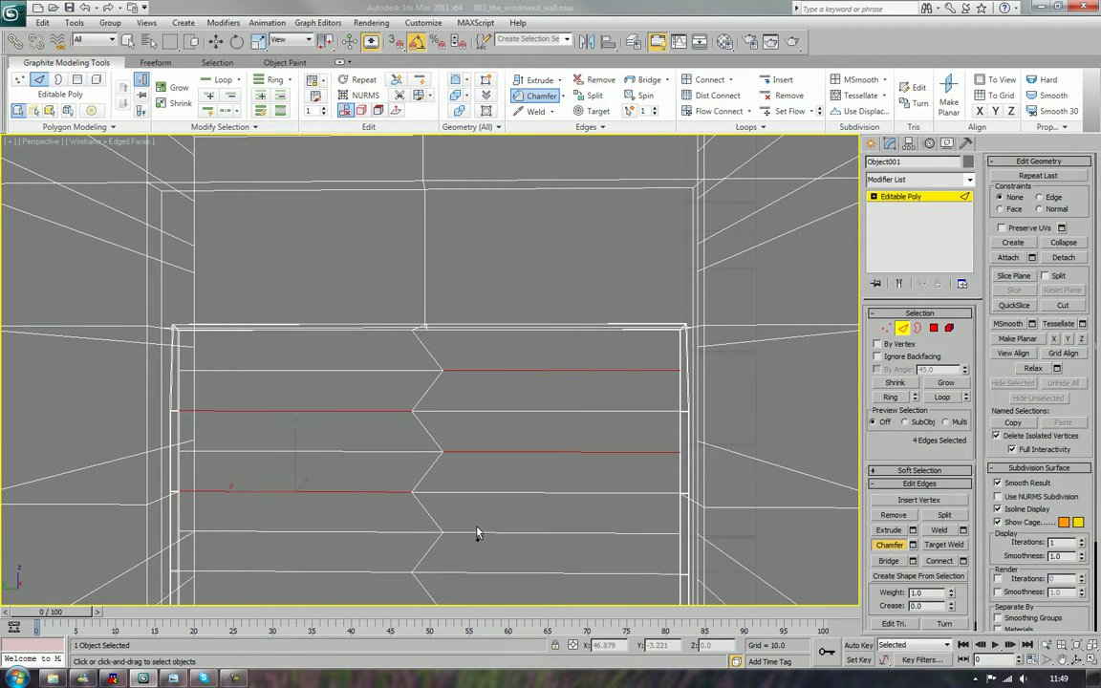
left_click(478, 532, "ctrl")
left_click(383, 573, "ctrl")
scroll(425, 592, "up", 4)
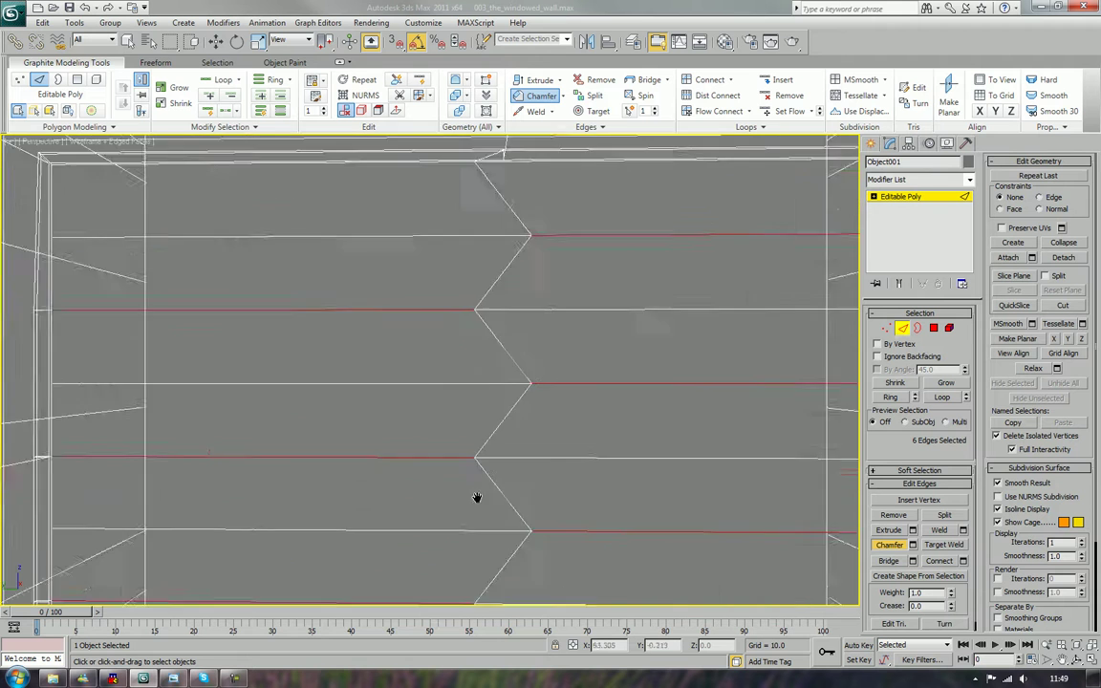
middle_click_drag(477, 497, 479, 483)
scroll(490, 470, "down", 5)
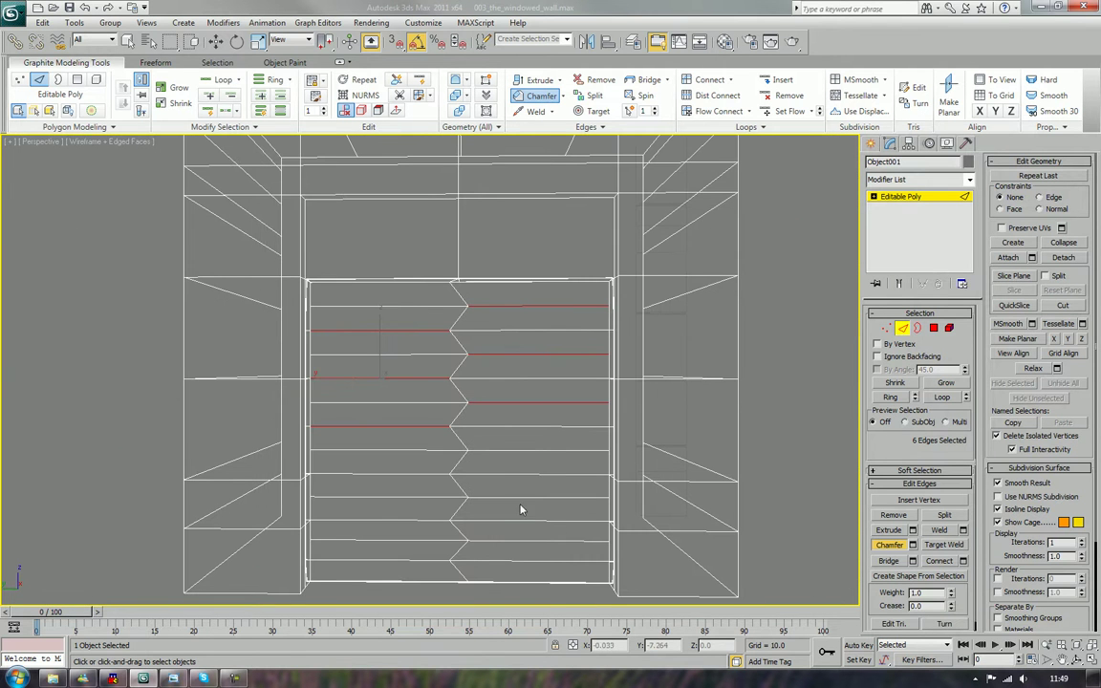
left_click(473, 450, "ctrl")
left_click(430, 473, "ctrl")
left_click(472, 497, "ctrl")
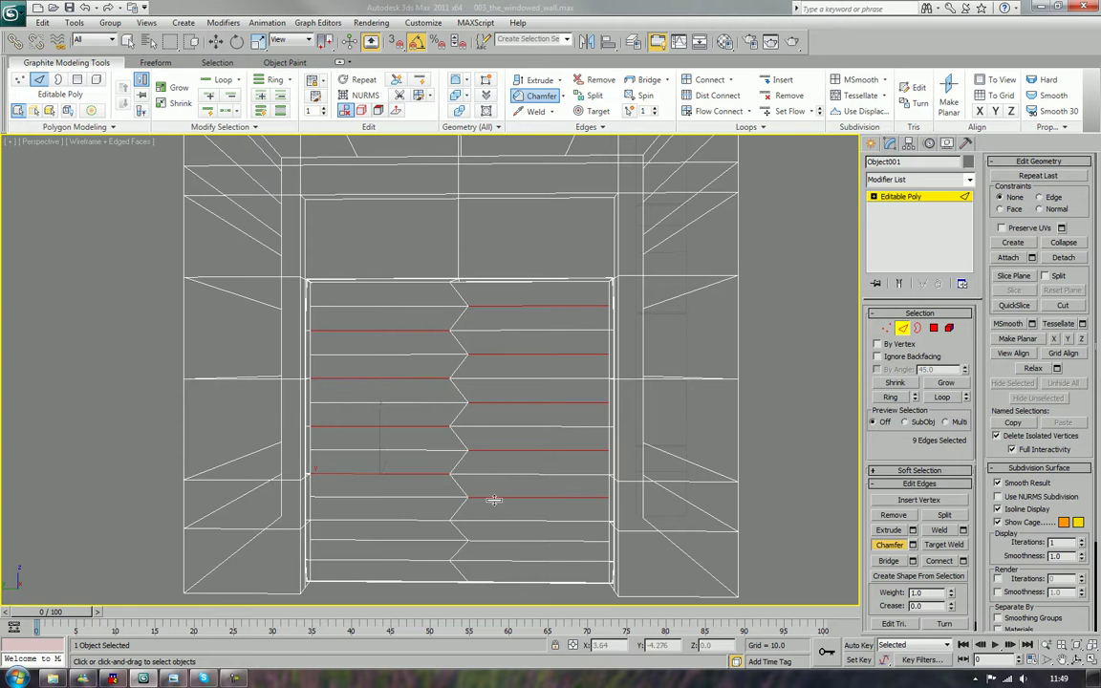
left_click(432, 520, "ctrl")
left_click(485, 540, "ctrl")
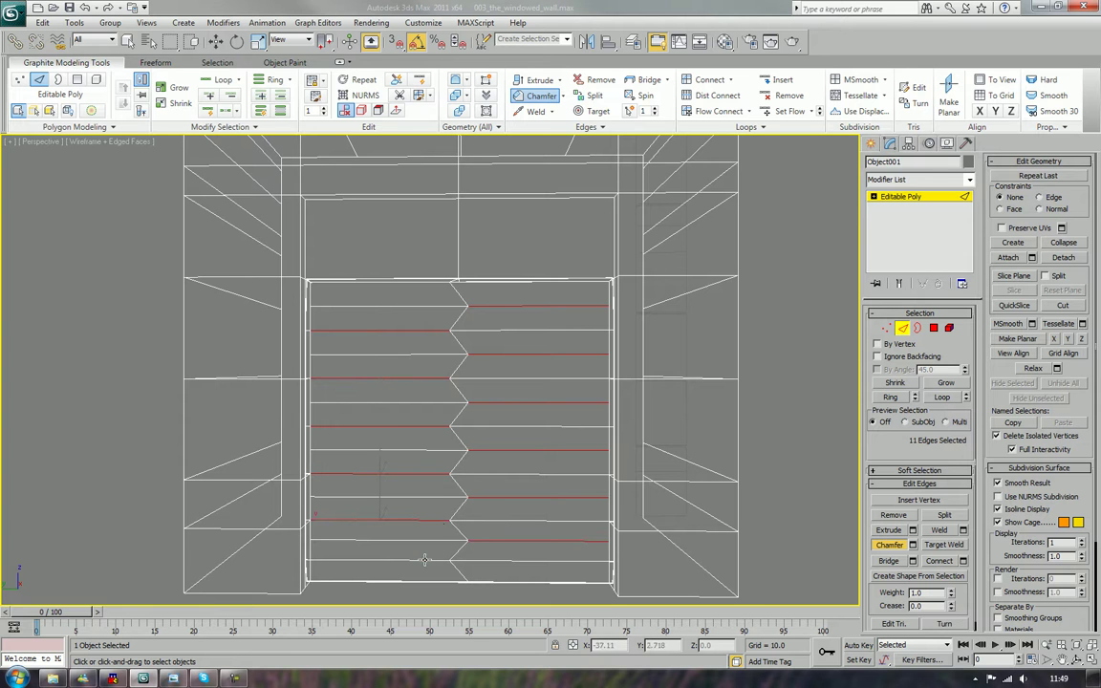
left_click(420, 560, "ctrl")
- Chamfer the twelve selected panel edges so each zigzag tip is flattened, and display the model shaded with edged faces
left_click_drag(533, 541, 532, 537)
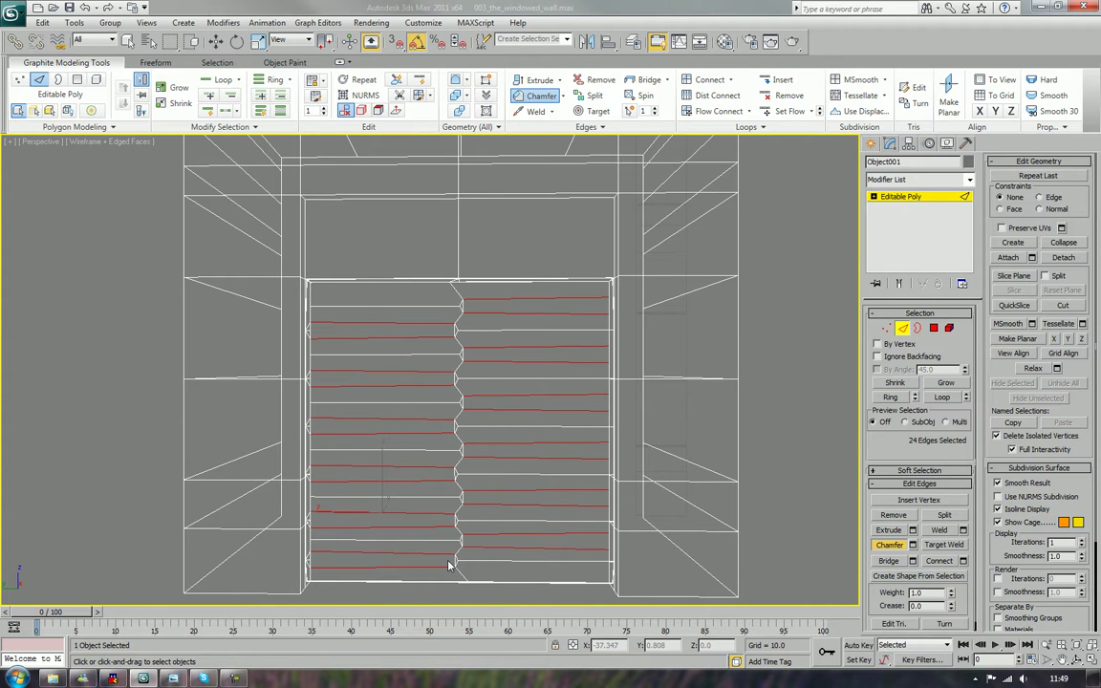
left_click(902, 329)
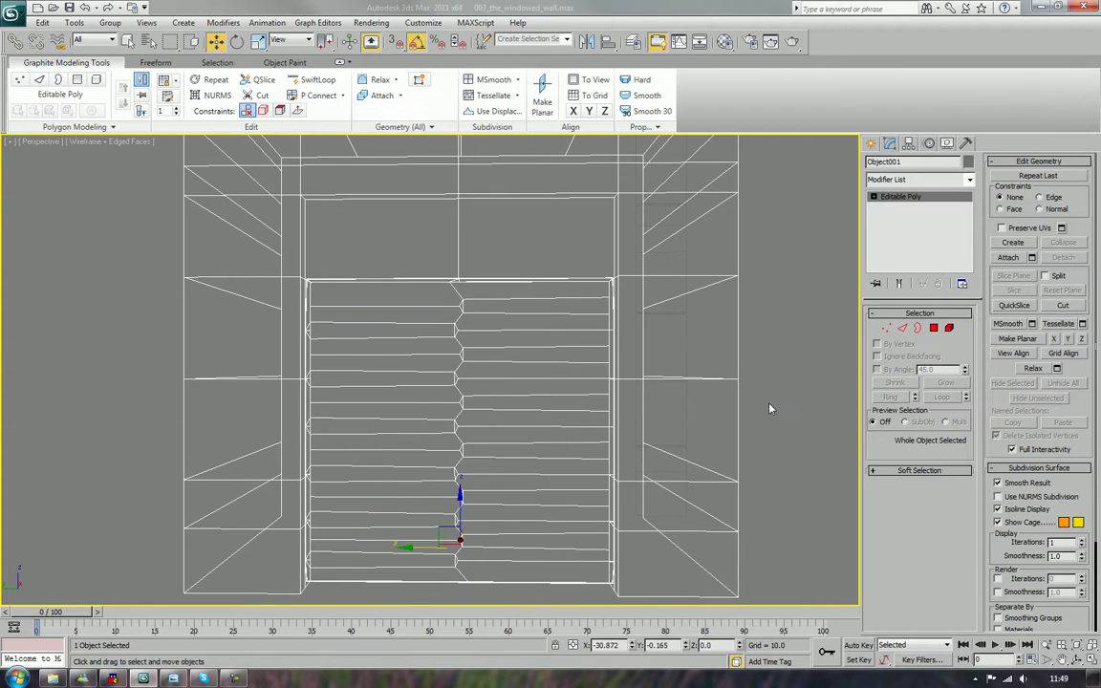
middle_click_drag(663, 444, 514, 457, "alt")
key("F3")
key("F4")
key("F4")
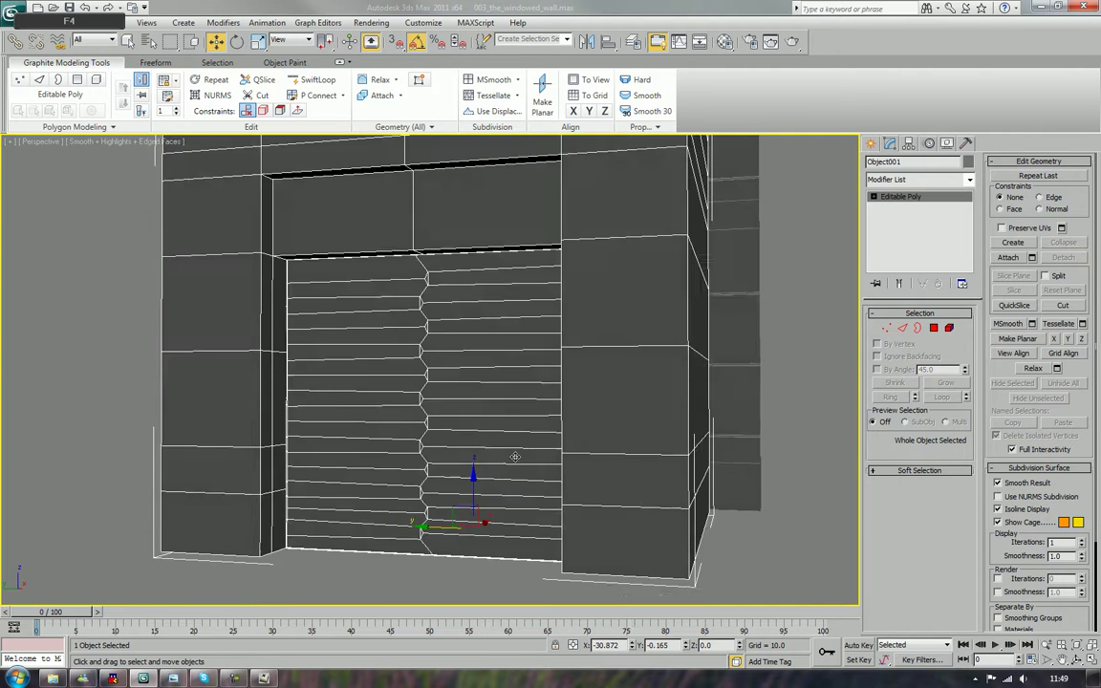
- Select the five uppermost edges of the door's centre line, following the slanted segments and the outer vertical segment at each tip
scroll(514, 456, "up", 4)
middle_click_drag(516, 408, 544, 473)
key("2")
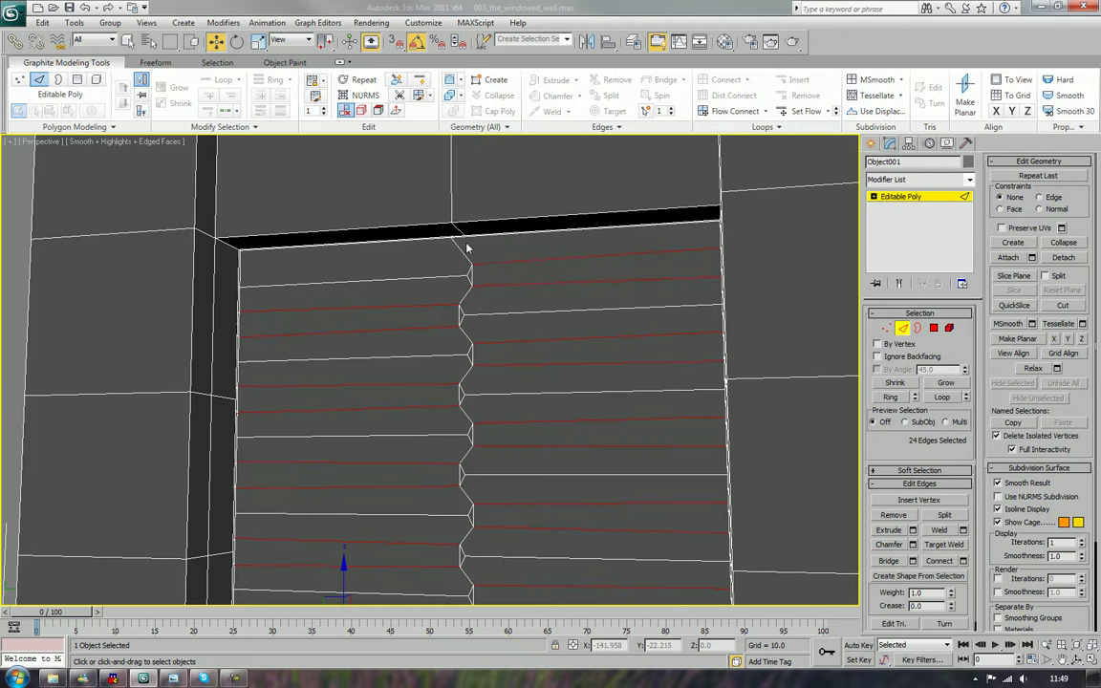
left_click(468, 251)
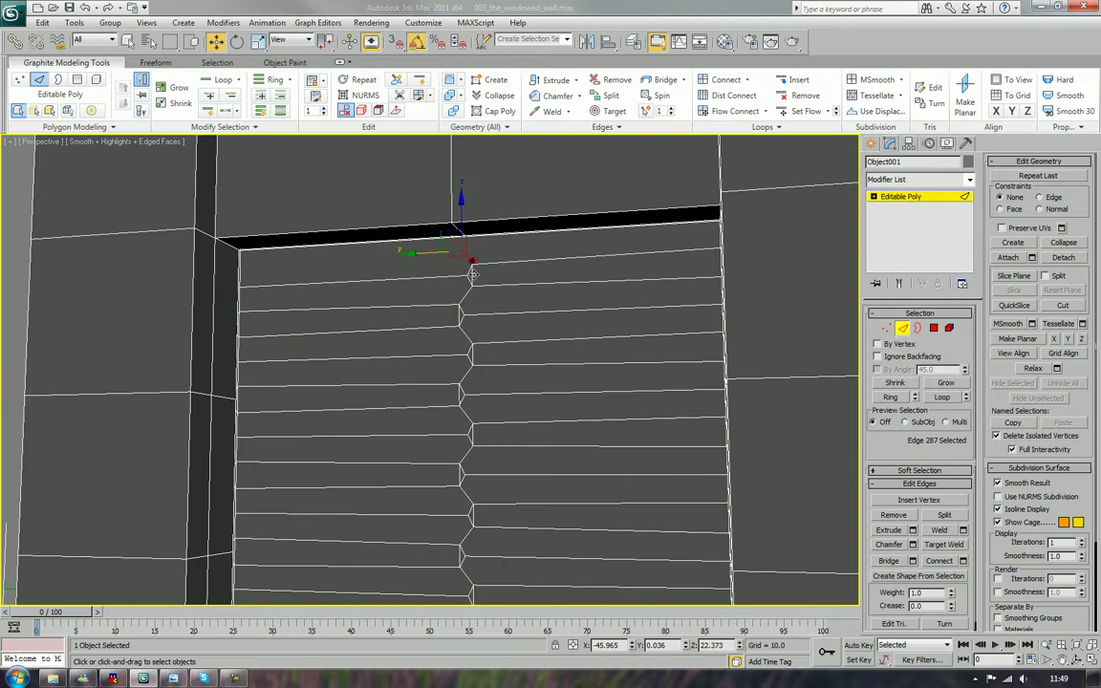
left_click(472, 284, "ctrl")
left_click(459, 310, "ctrl")
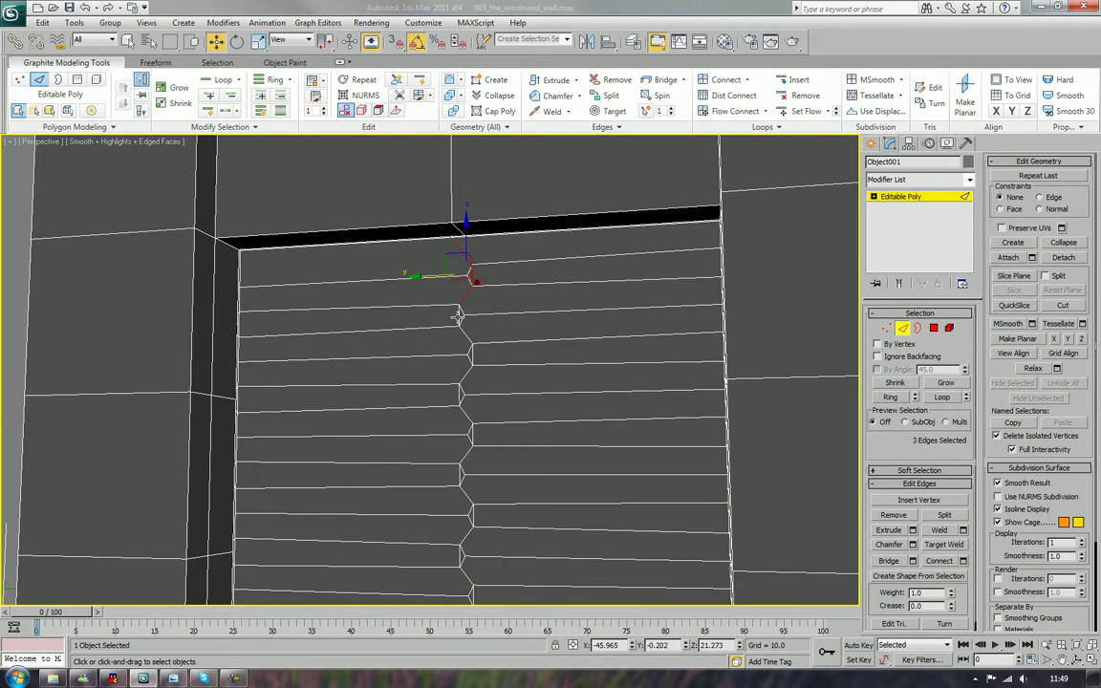
left_click(461, 319, "ctrl")
left_click(467, 339, "ctrl")
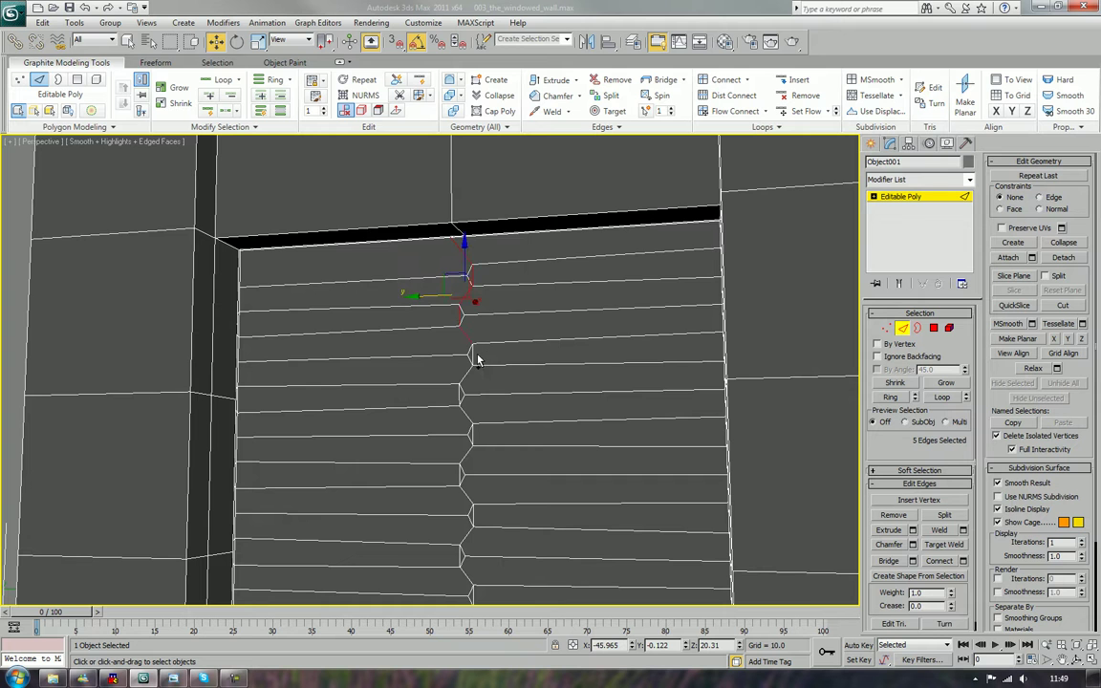
- Extend the selection down the centre line by eight more consecutive slanted and outer vertical edges
left_click(471, 354, "ctrl")
left_click(467, 377, "ctrl")
left_click(459, 399, "ctrl")
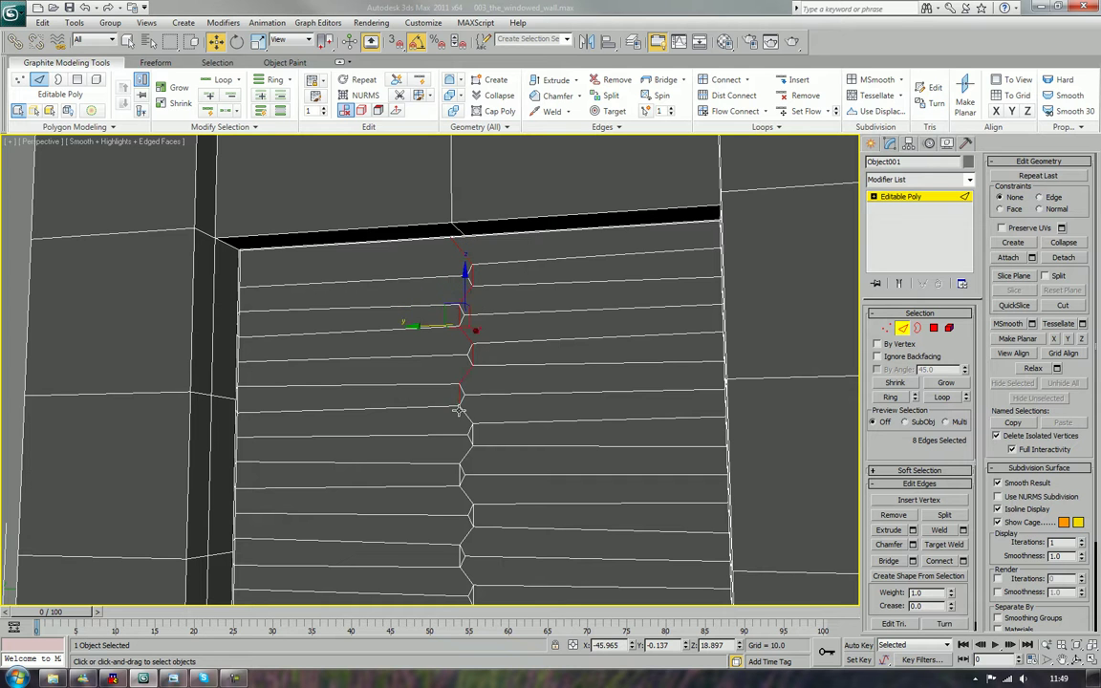
left_click(464, 415, "ctrl")
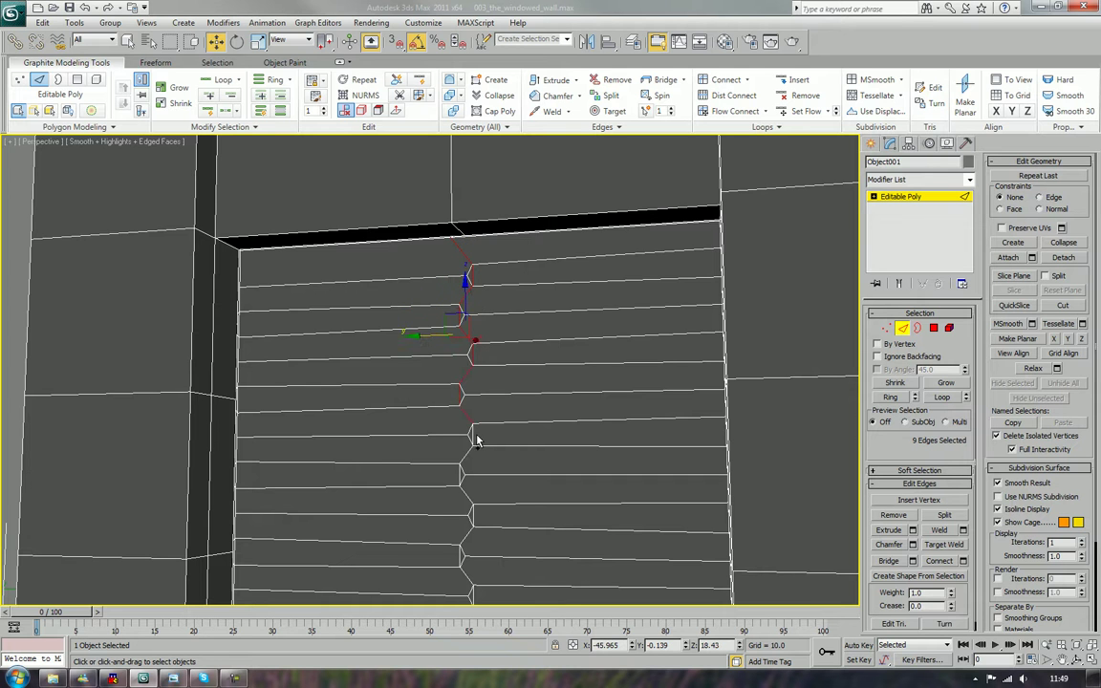
left_click(471, 437, "ctrl")
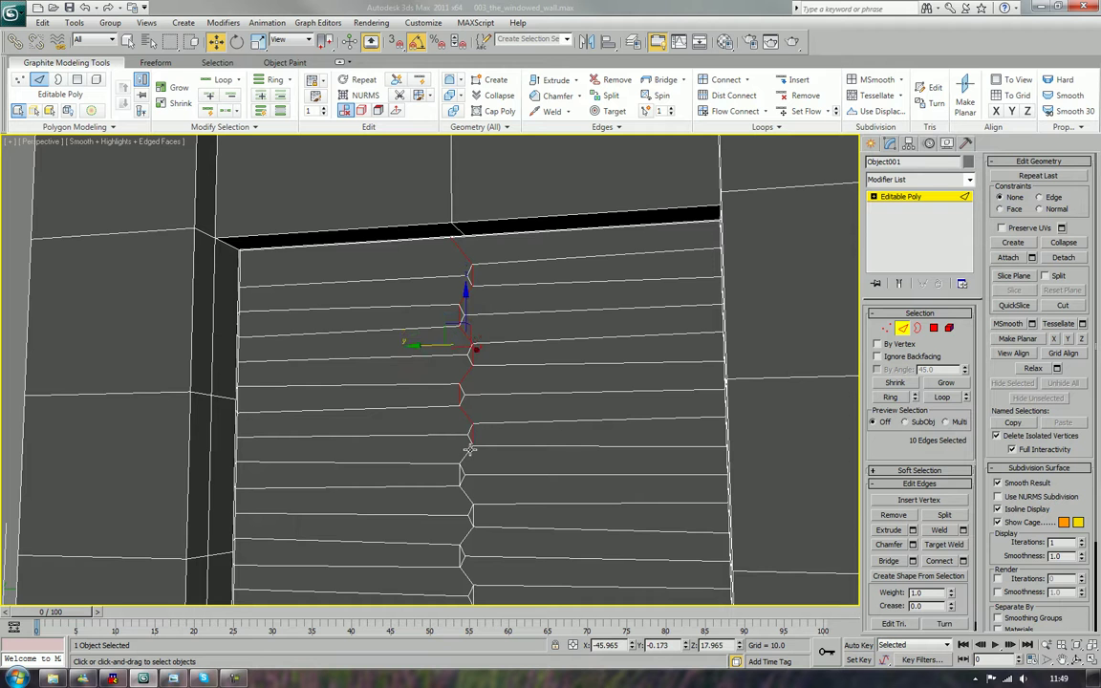
left_click(467, 449, "ctrl")
left_click(459, 468, "ctrl")
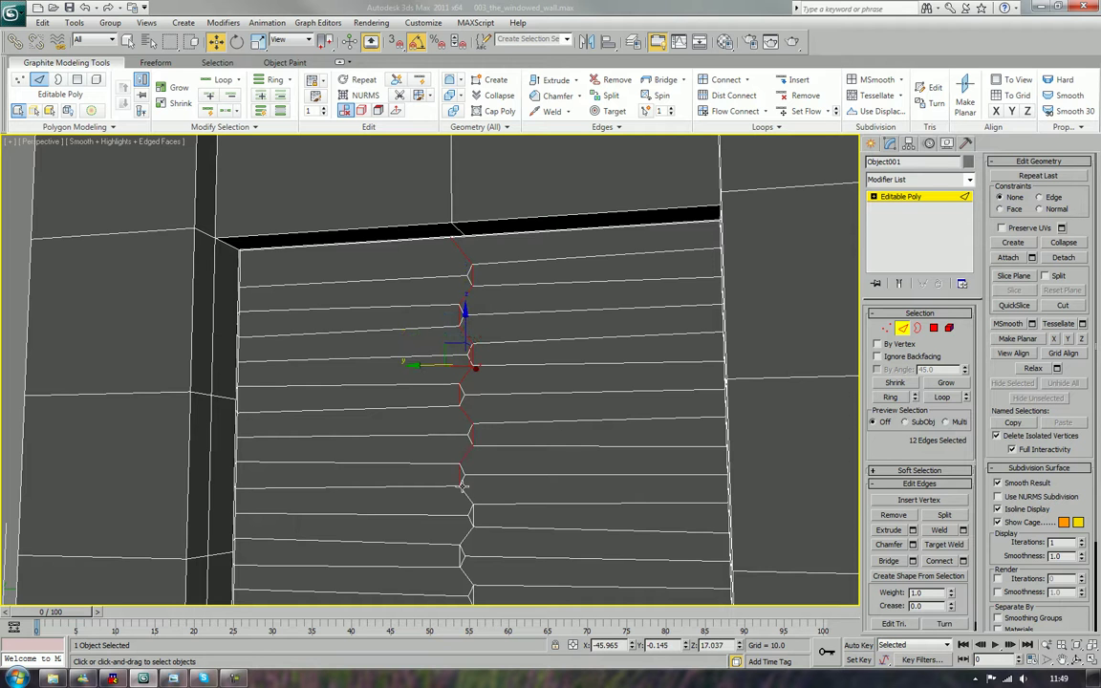
left_click(464, 487, "ctrl")
- Add the following five centre-line edges below the door's middle to the selection, leaving out the inner chevron edges
middle_click_drag(488, 514, 516, 473)
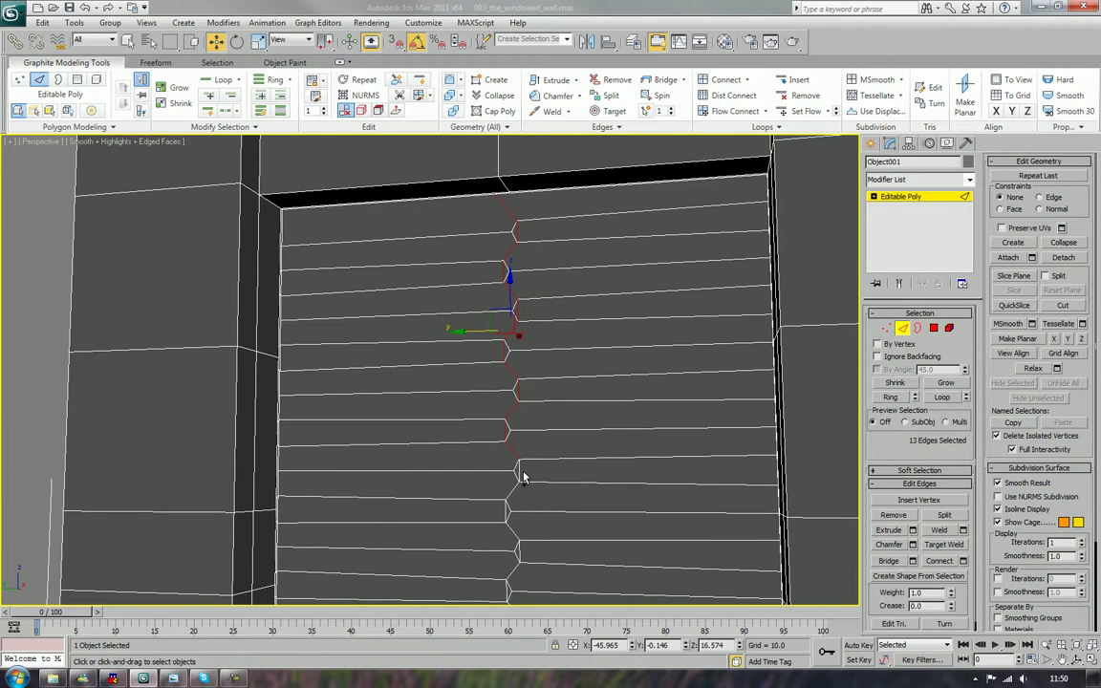
left_click(514, 467, "ctrl")
left_click(508, 496, "ctrl")
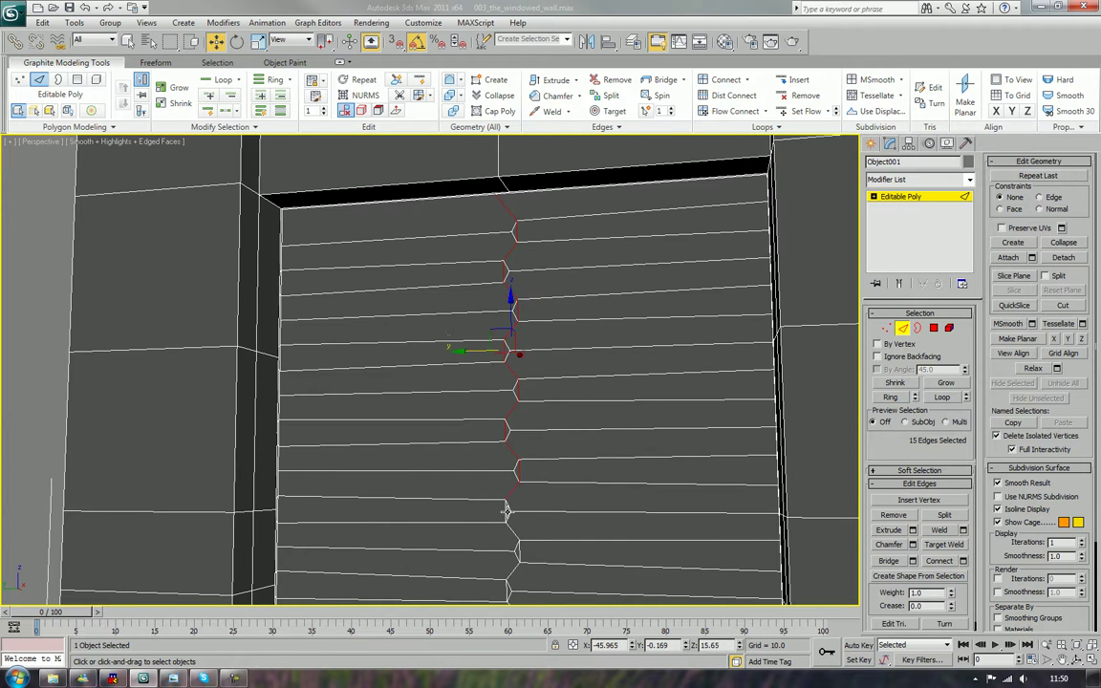
left_click(508, 513, "ctrl")
left_click(516, 538, "ctrl")
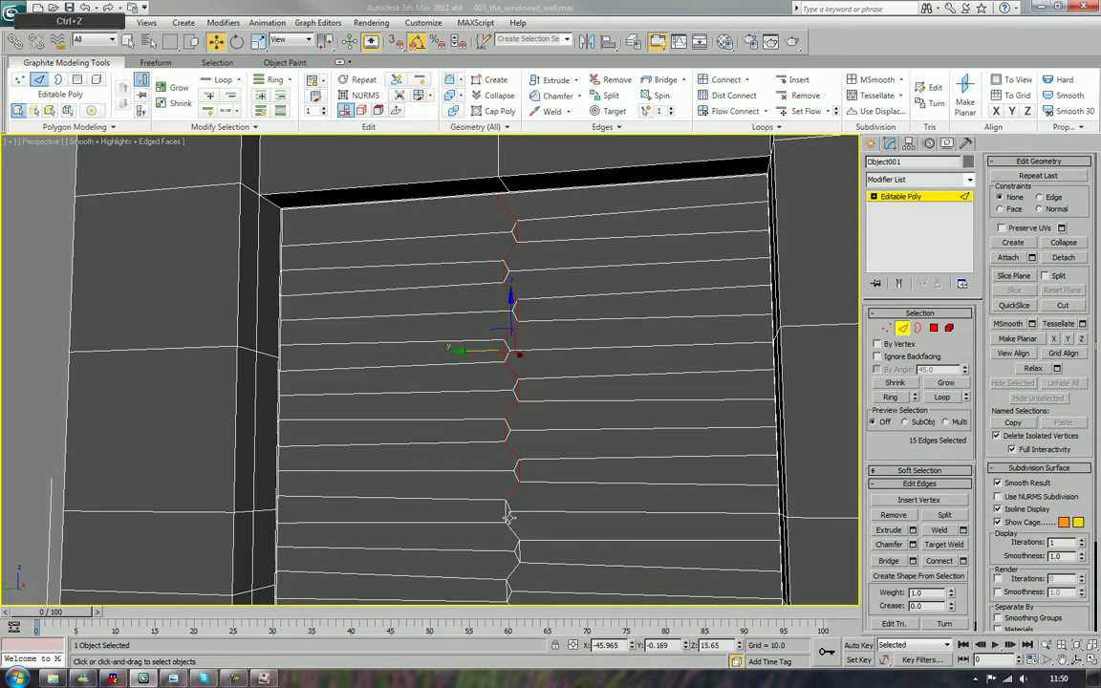
left_click(520, 550, "ctrl")
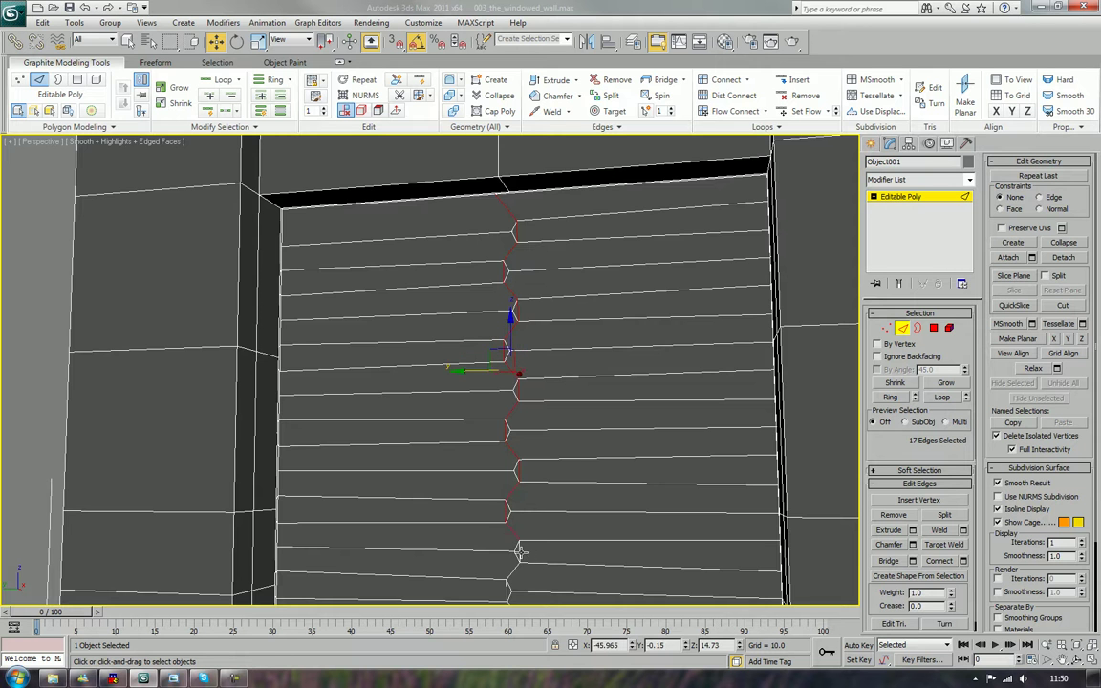
- Add the last seven centre-line edges down to the door's bottom edge, completing the 25-edge selection
middle_click_drag(538, 565, 594, 435)
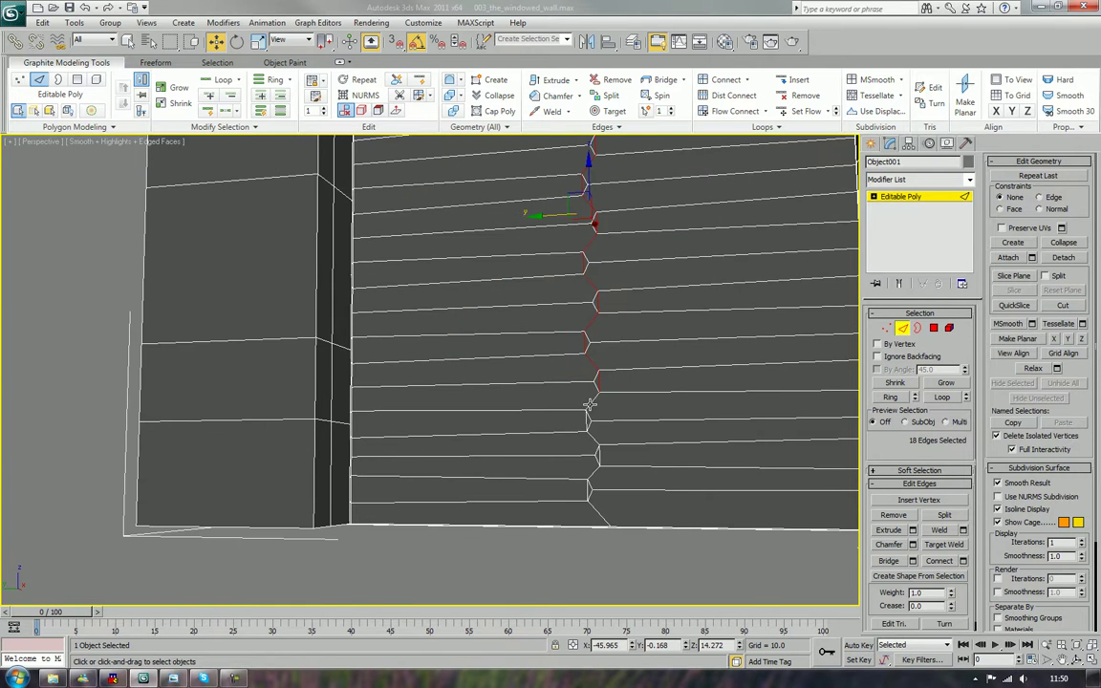
left_click(582, 431, "ctrl")
left_click(586, 425, "ctrl")
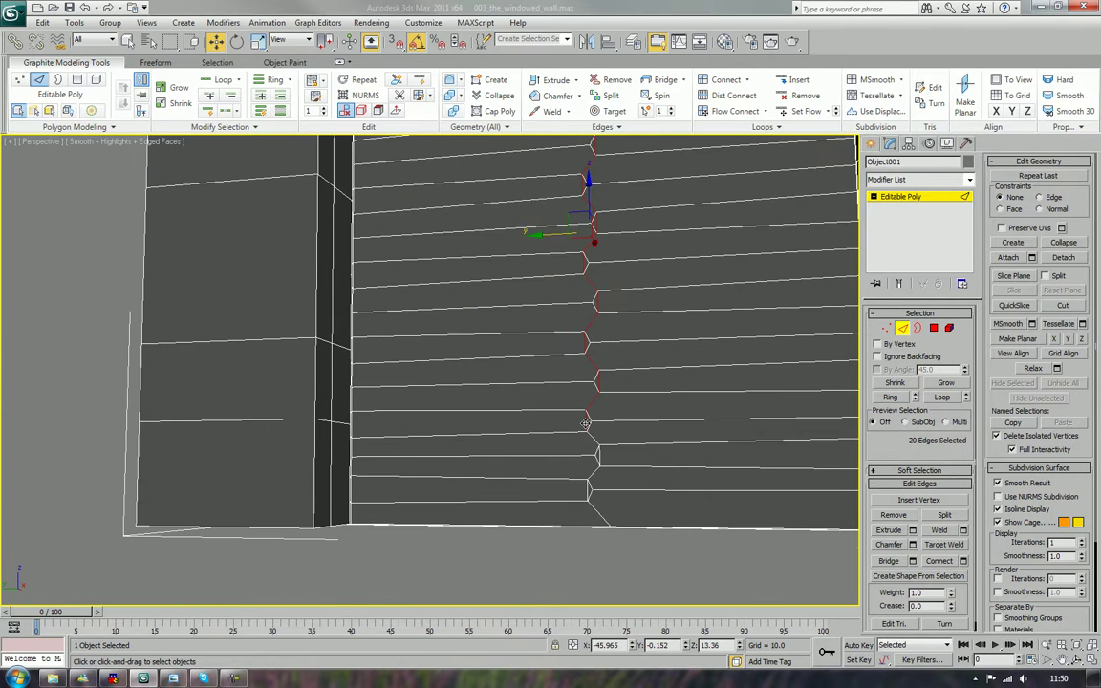
left_click(602, 464, "ctrl")
left_click(600, 460, "ctrl")
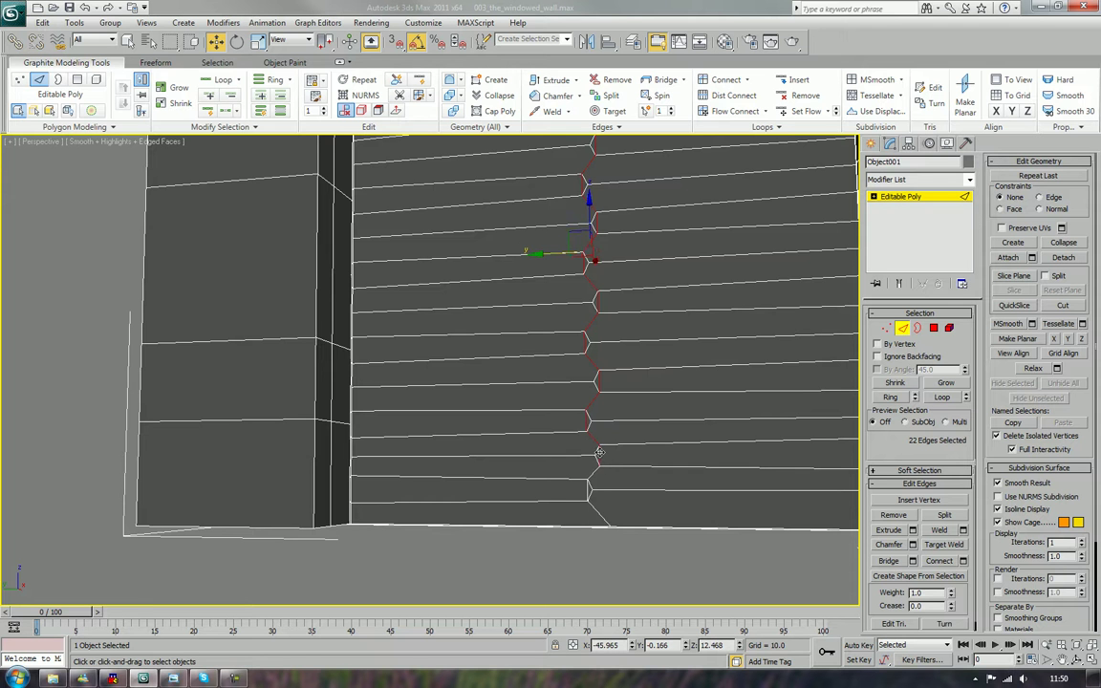
left_click(586, 485, "ctrl")
left_click(595, 507, "ctrl")
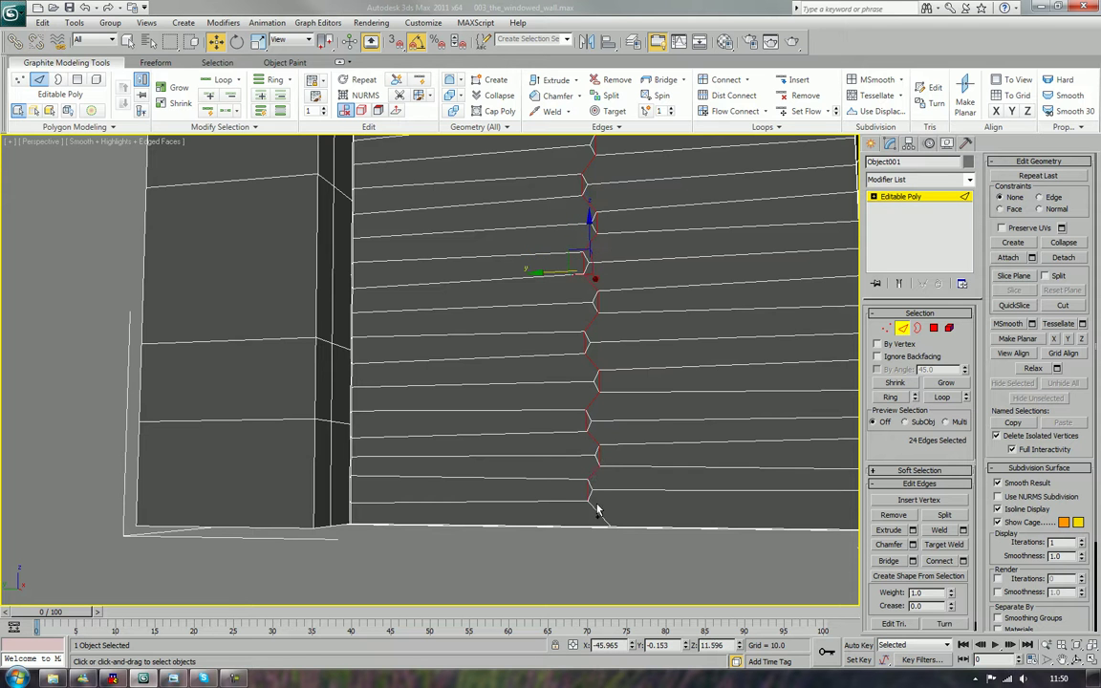
left_click(597, 513, "ctrl")
- Extrude the 25 selected centre-line edges inward with a height of -0.133 and a width of 0.057
middle_click_drag(646, 439, 533, 429)
scroll(528, 434, "up", 5)
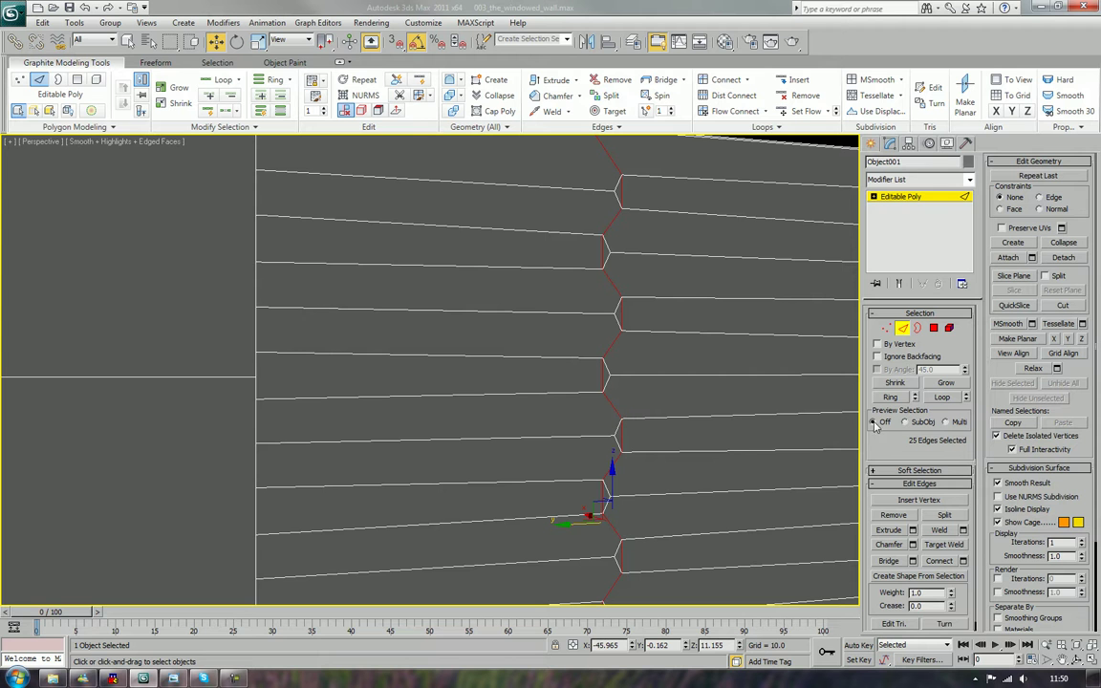
left_click(913, 529)
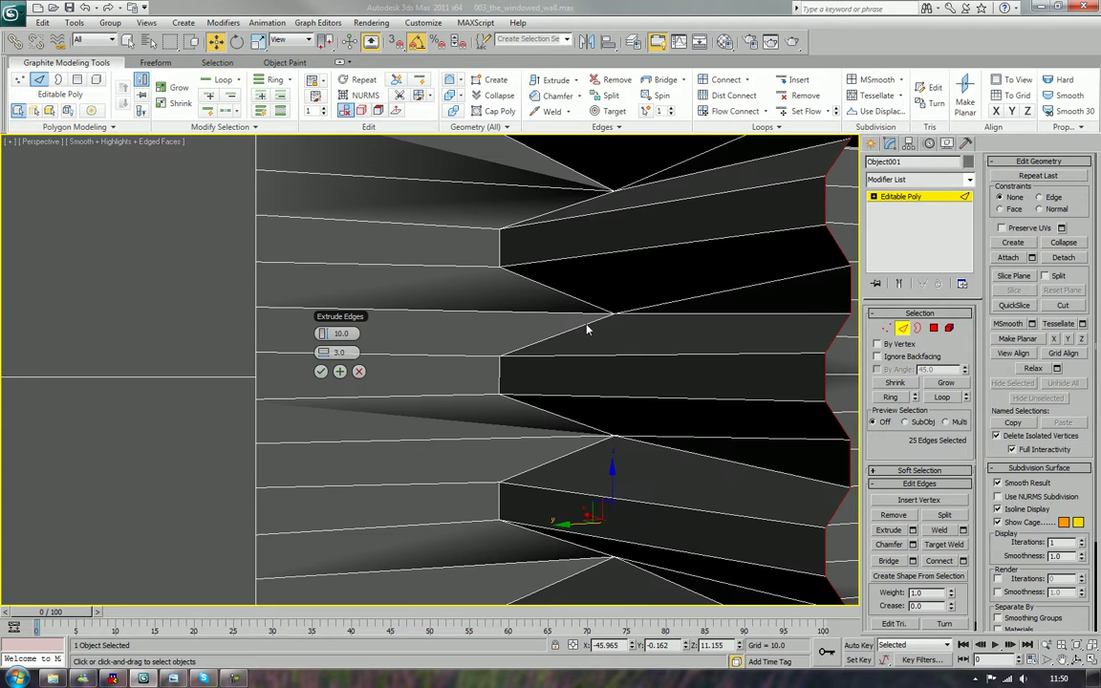
left_click_drag(323, 334, 316, 367)
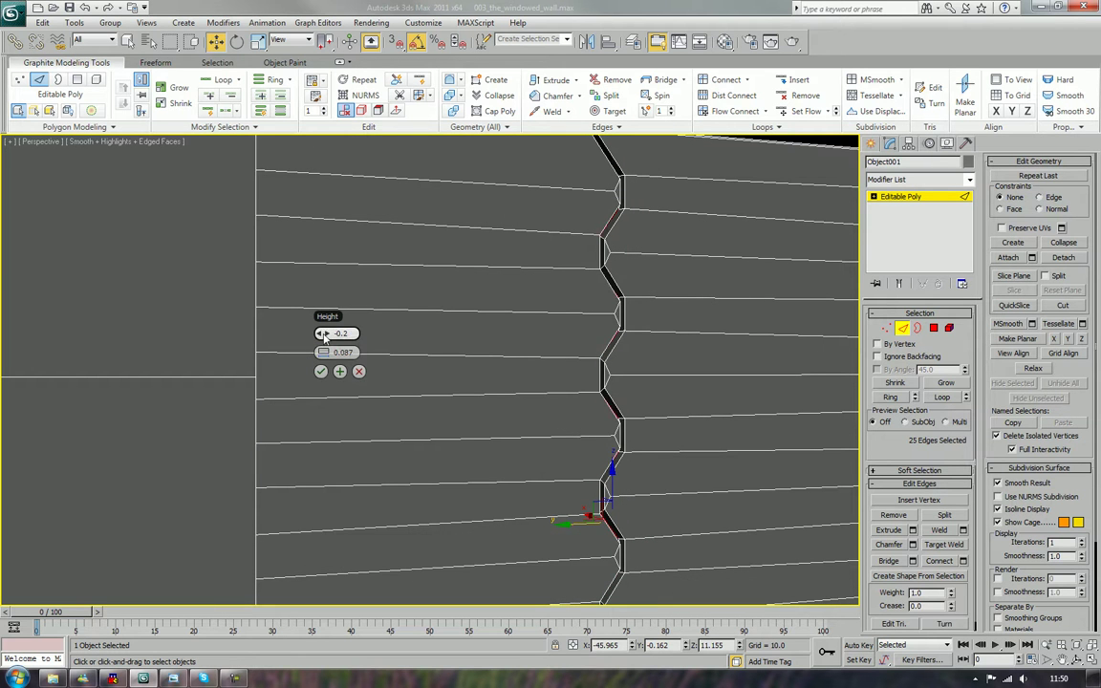
left_click_drag(327, 334, 318, 338)
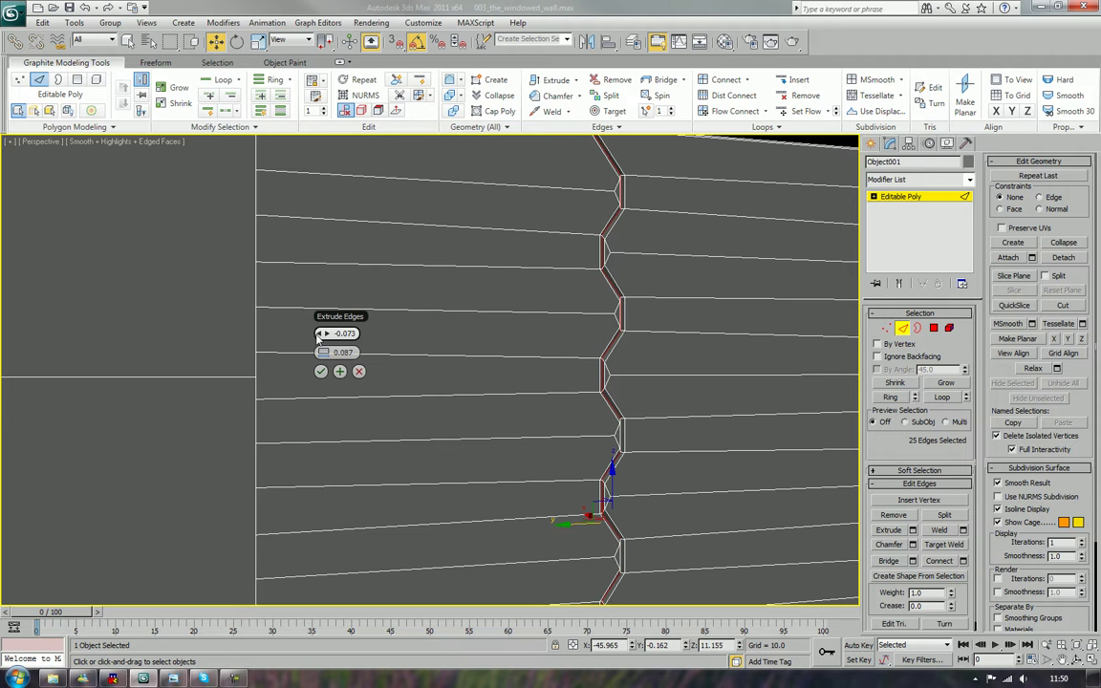
scroll(688, 344, "up", 5)
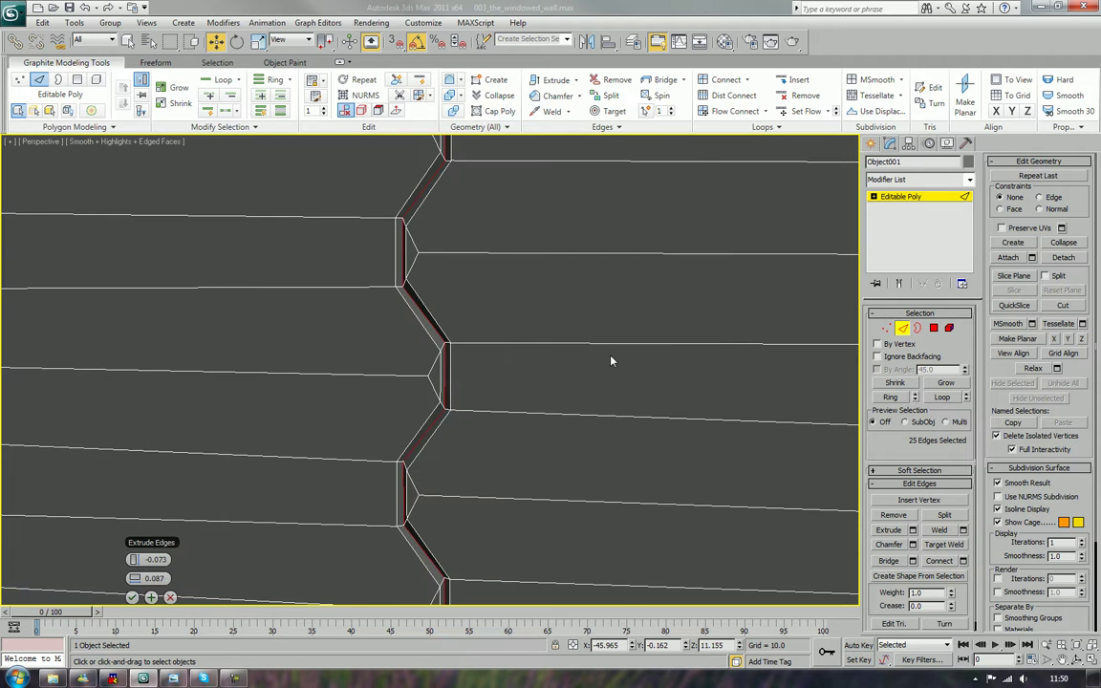
scroll(611, 361, "up", 4)
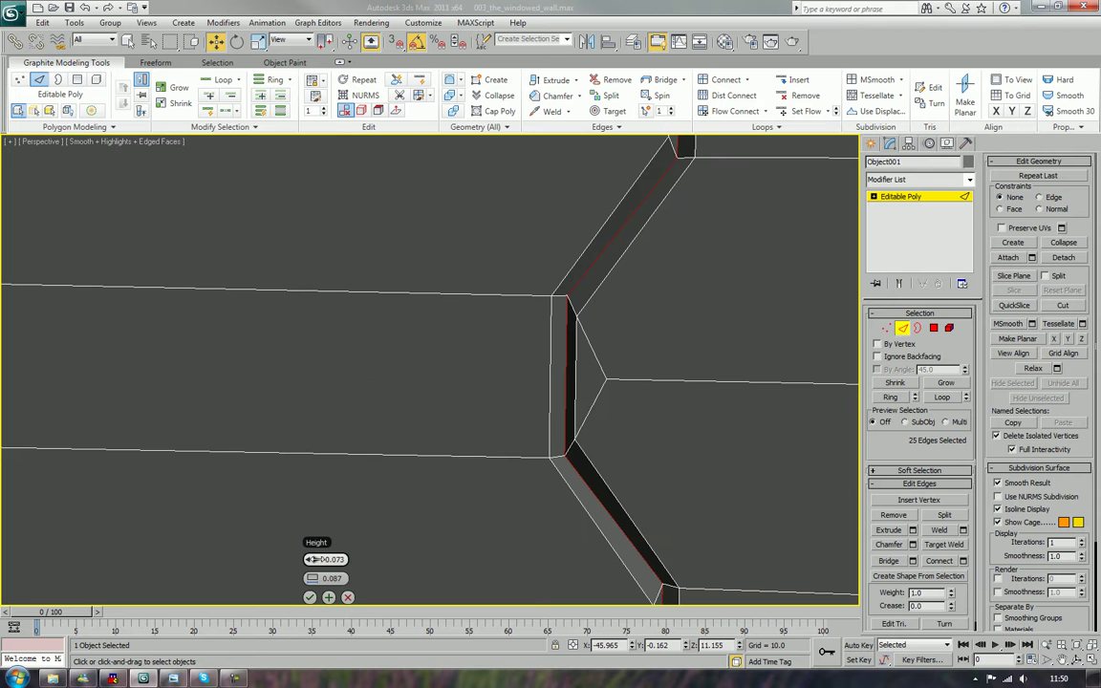
left_click_drag(311, 558, 309, 581)
scroll(435, 410, "down", 10)
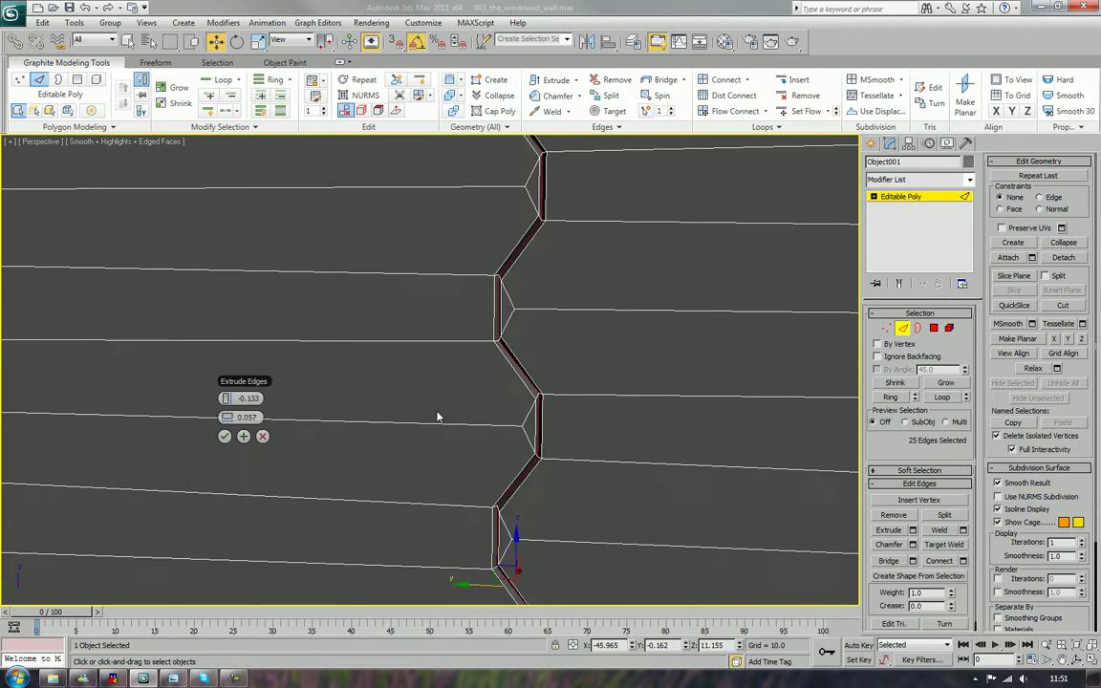
scroll(435, 421, "up", 10)
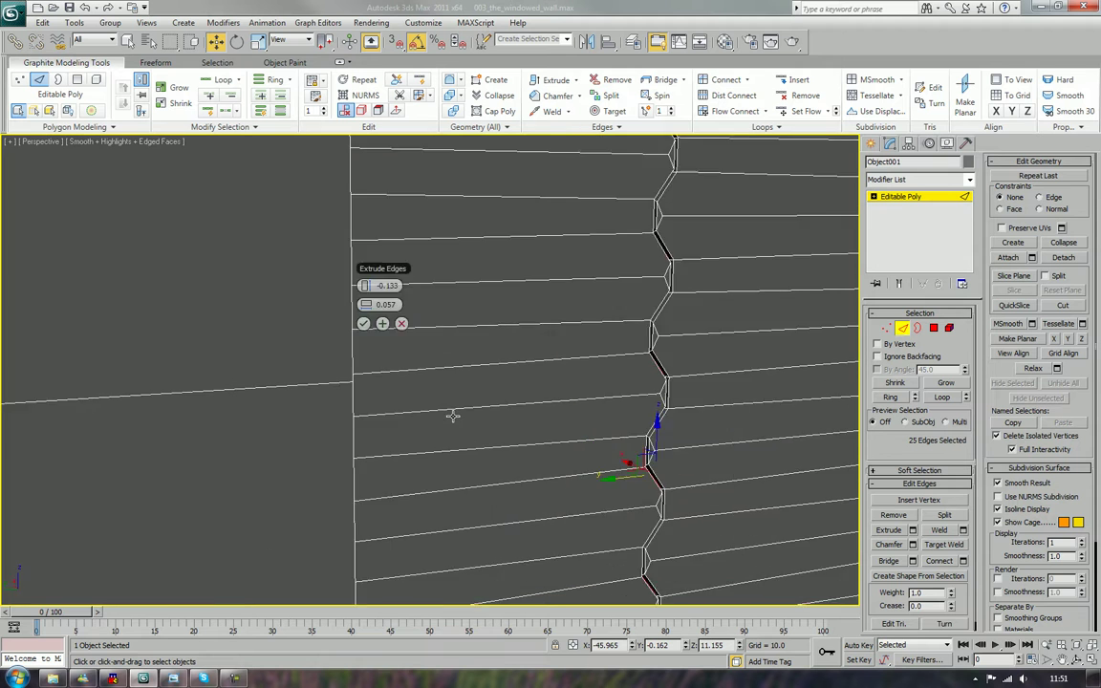
left_click(535, 402)
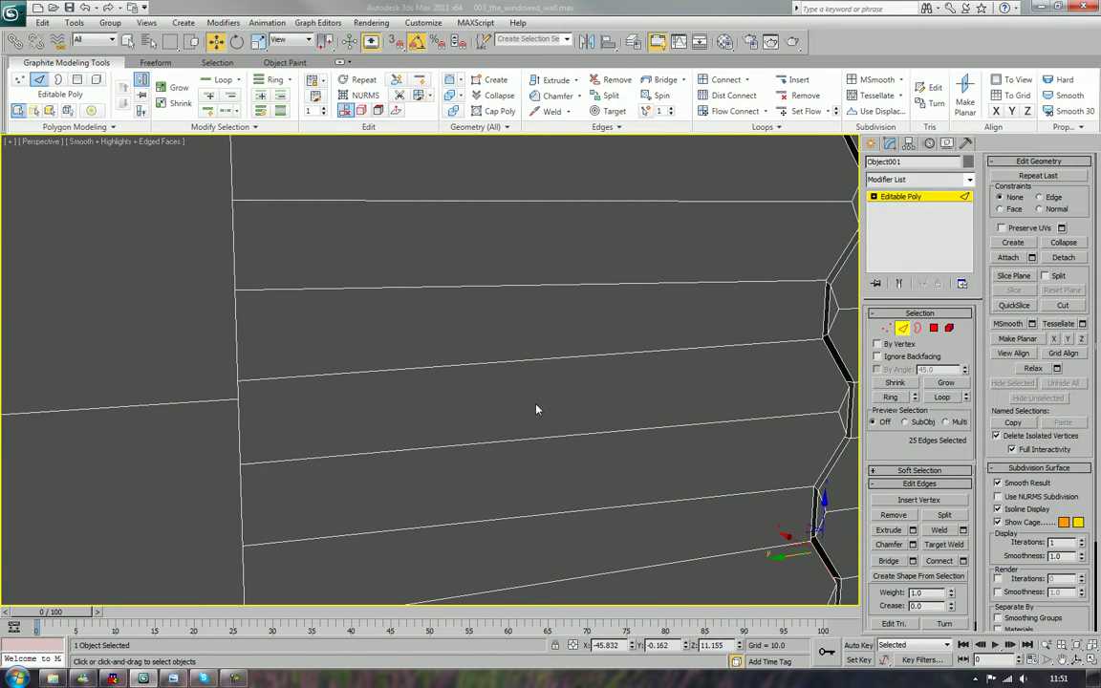
- Chamfer the selected edges at the bottom of the centre-line groove by 0.093 with one segment, and leave edge editing
scroll(538, 413, "down", 3)
middle_click_drag(538, 413, 470, 517)
scroll(472, 529, "up", 3)
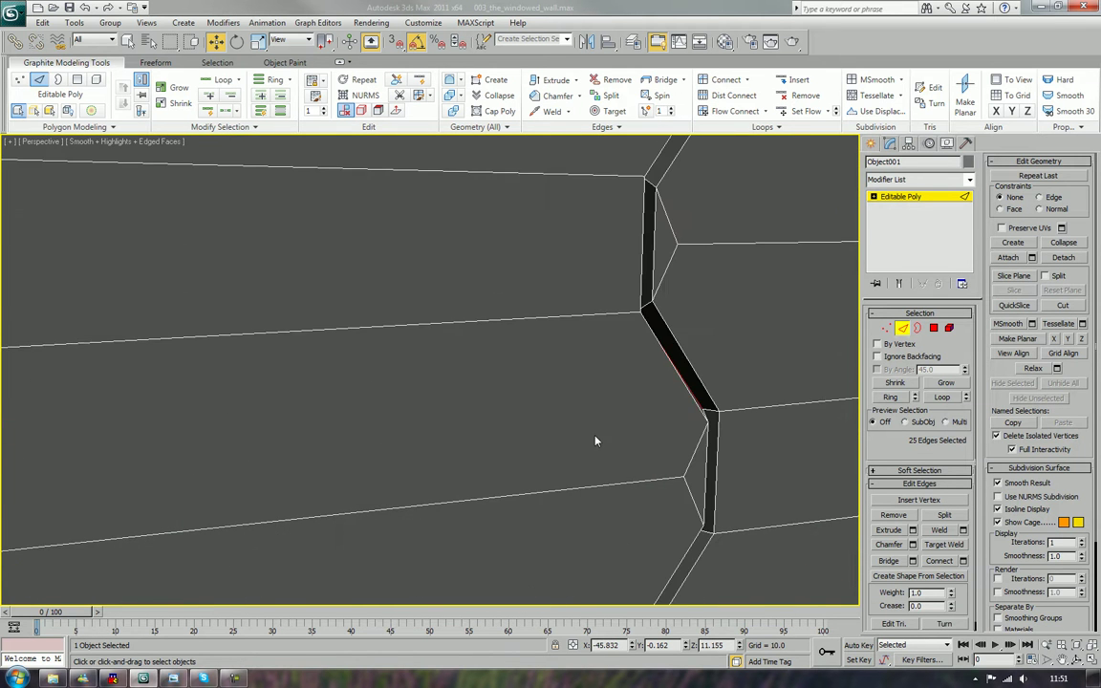
middle_click_drag(594, 437, 531, 561)
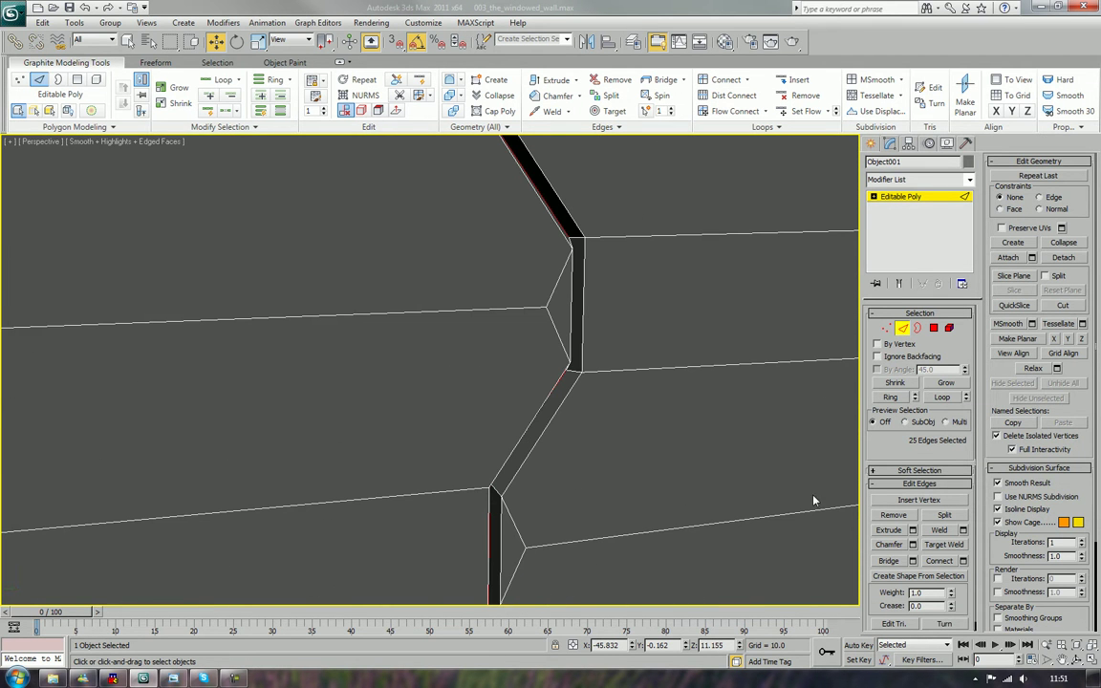
left_click(913, 545)
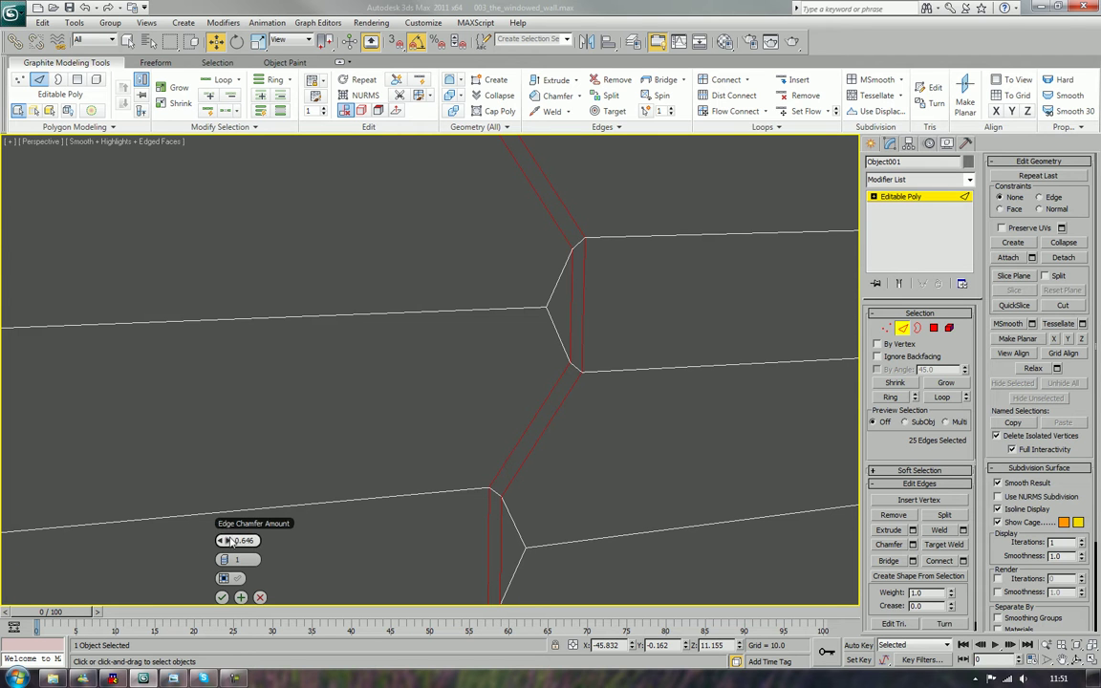
mouse_move(227, 541)
left_mouse_down()
mouse_move(207, 541)
mouse_move(228, 540)
left_mouse_up()
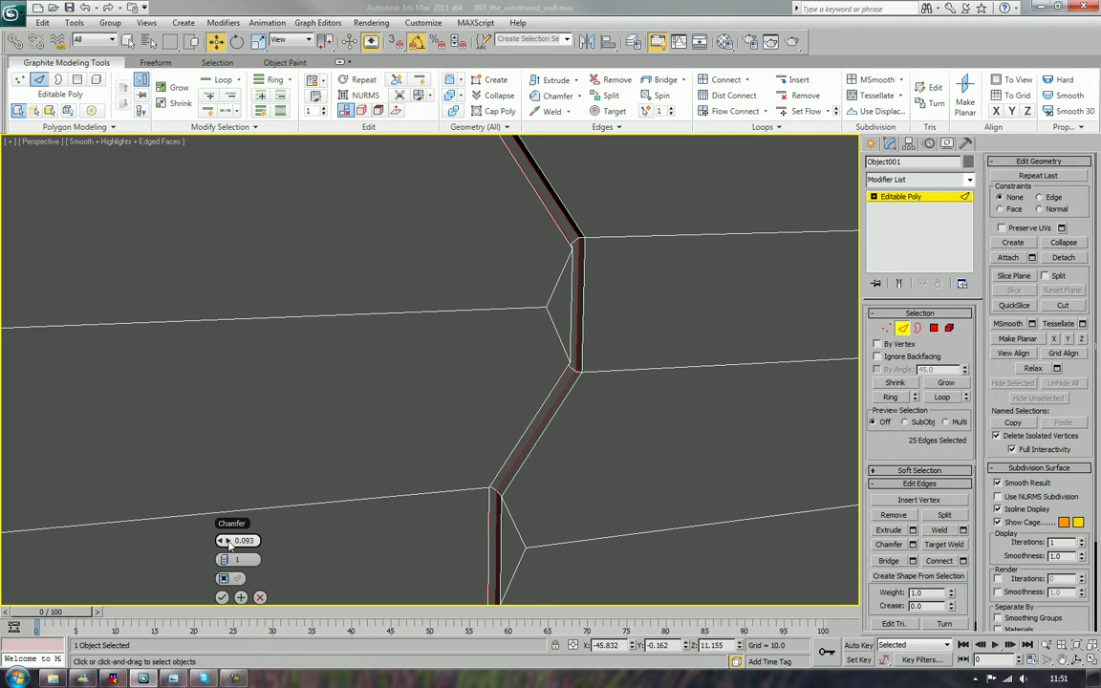
left_click(222, 597)
key("2")
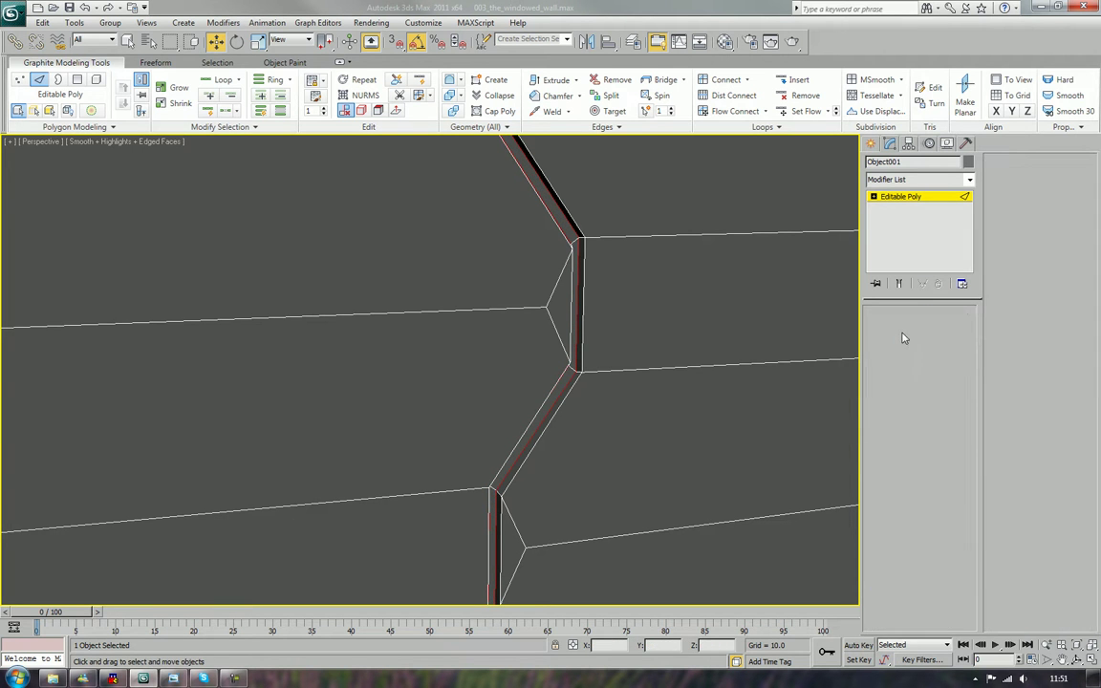
- Examine the door's grooved centre line and the recessed doorway in shaded view without edge lines
middle_click_drag(684, 454, 684, 405)
scroll(684, 405, "down", 8)
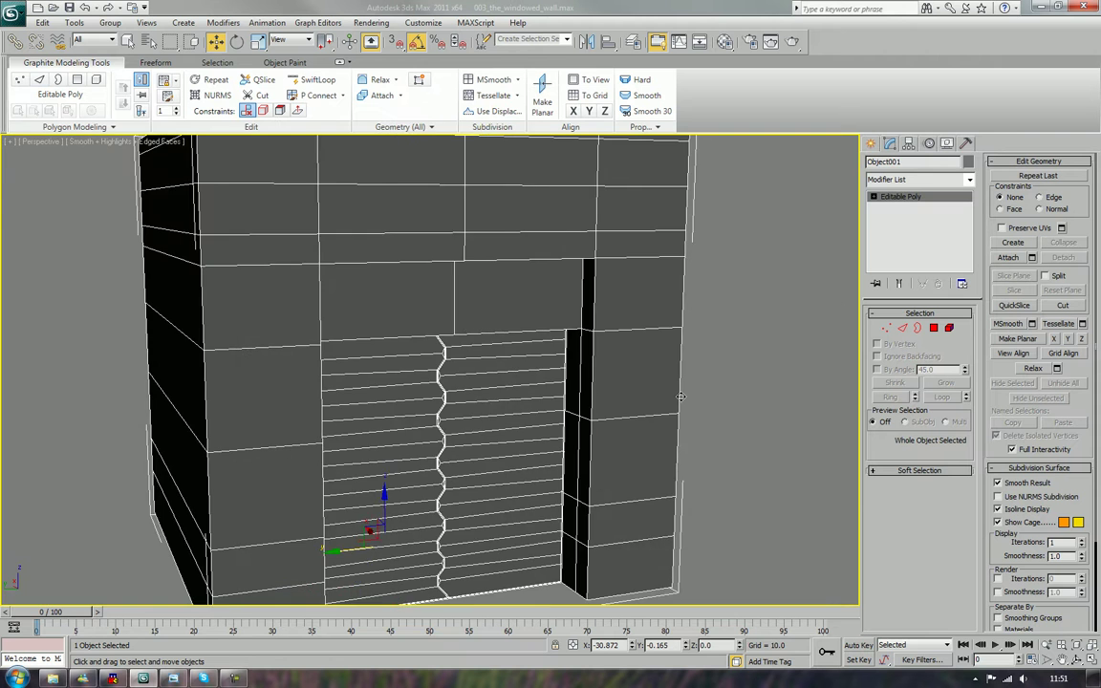
key("F4")
middle_click_drag(678, 394, 641, 383, "alt")
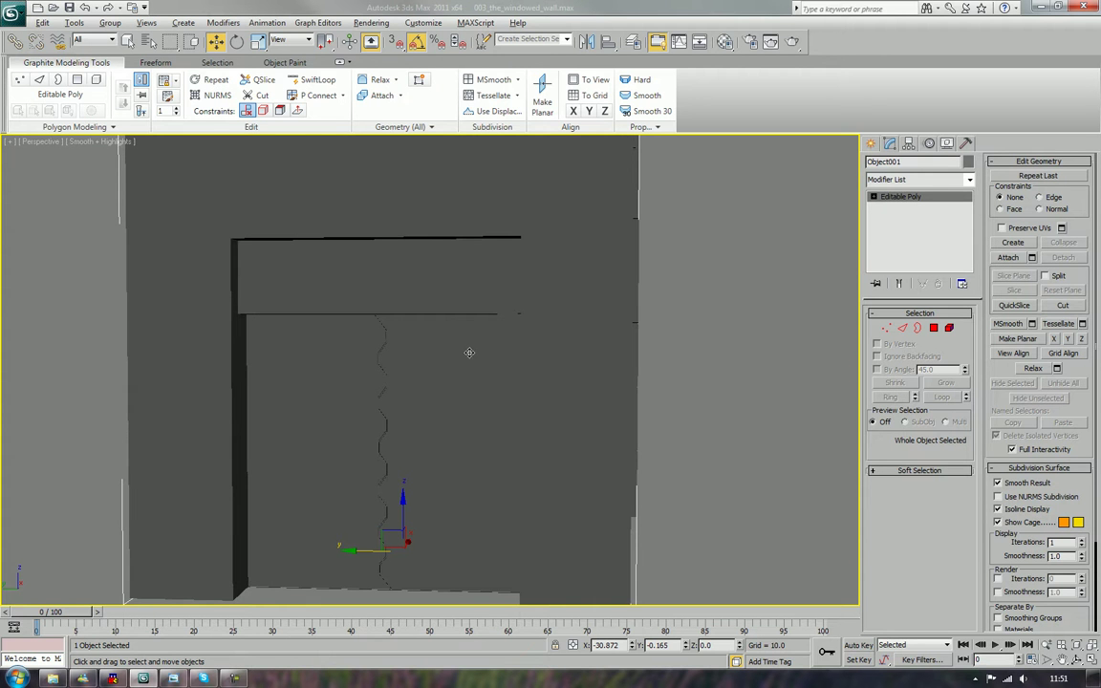
mouse_move(469, 352)
middle_mouse_down("alt")
mouse_move(491, 327)
mouse_move(491, 349)
mouse_move(454, 344)
middle_mouse_up("alt")
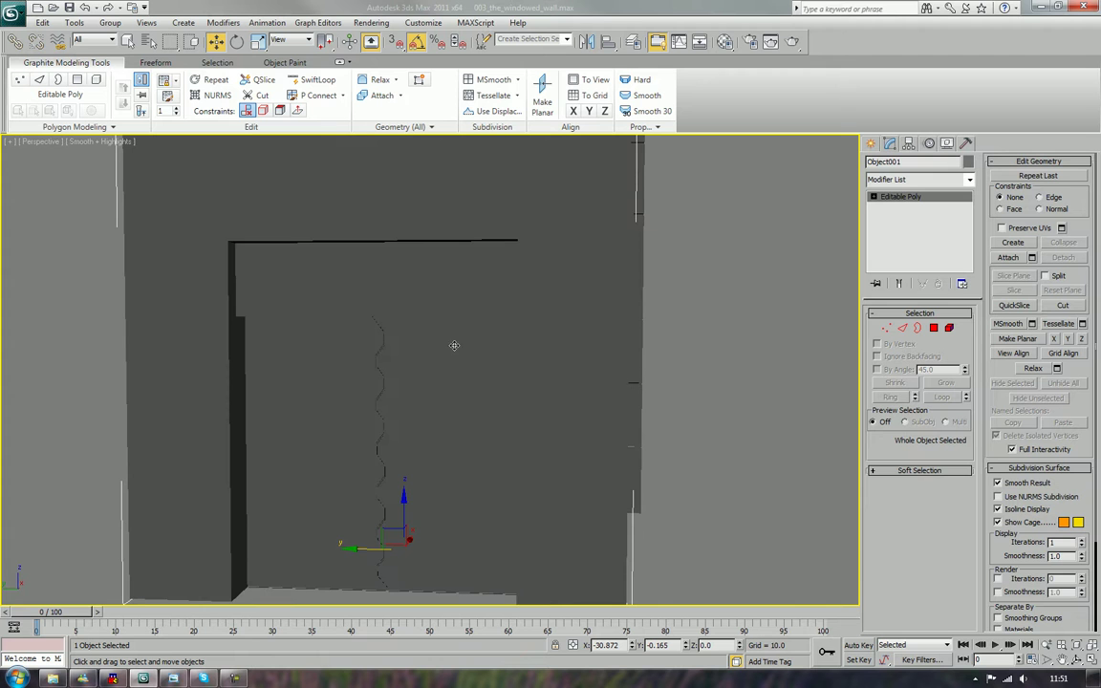
scroll(430, 372, "up", 4)
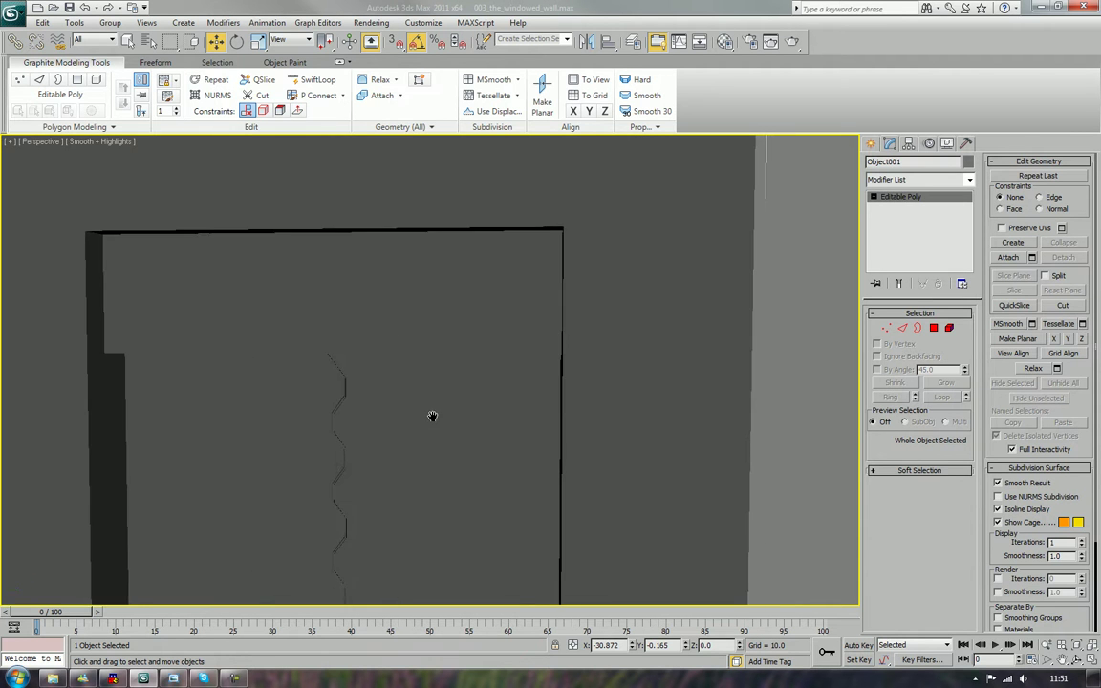
scroll(431, 413, "down", 6)
scroll(429, 407, "up", 2)
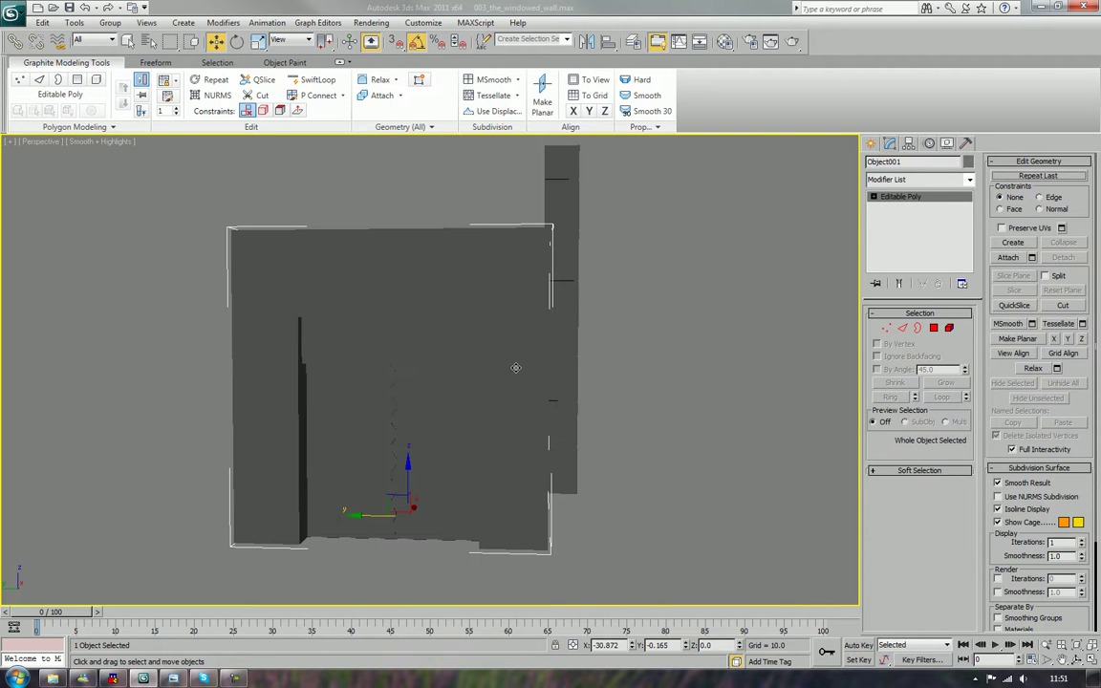
key("F4")
- Connect the ring of depth-direction edges around the block's side and roof with two segments, and clear the selection
left_click(660, 370)
middle_click_drag(708, 381, 581, 400, "alt")
left_click(581, 400)
key("2")
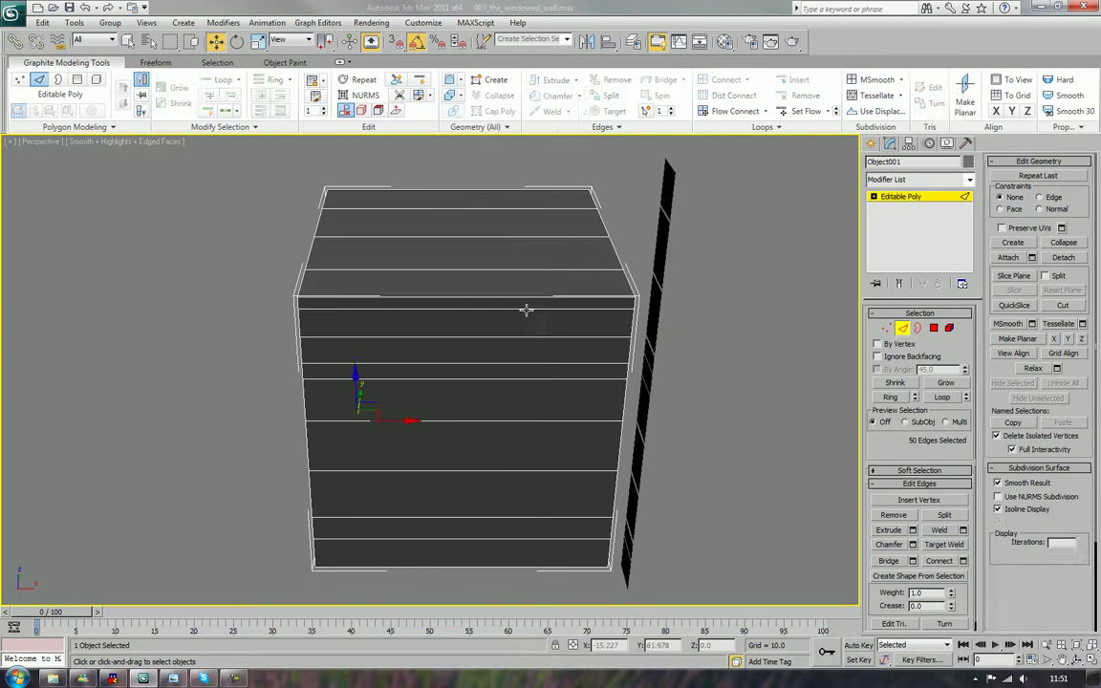
left_click(525, 297)
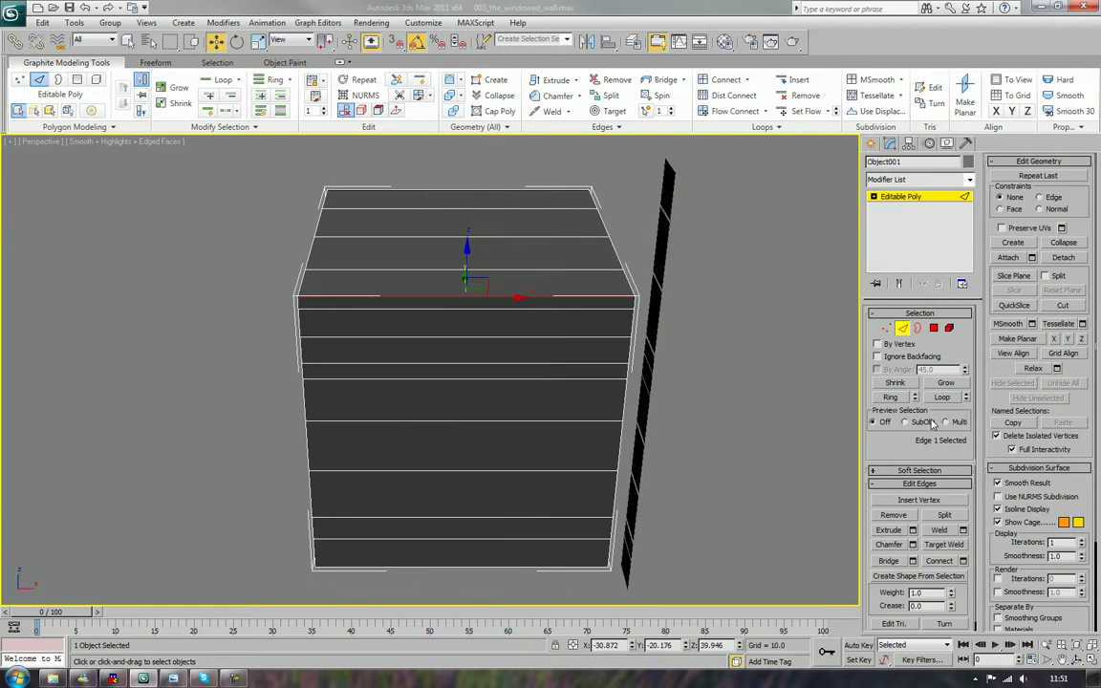
left_click(890, 397)
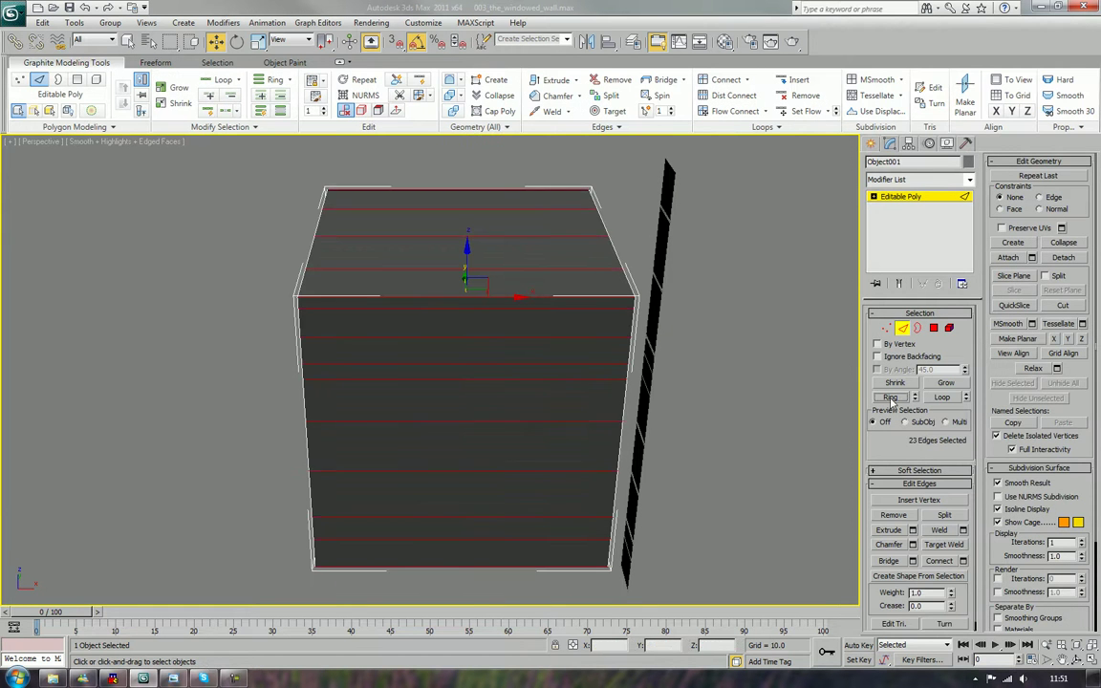
left_click(963, 561)
key("ctrl+z")
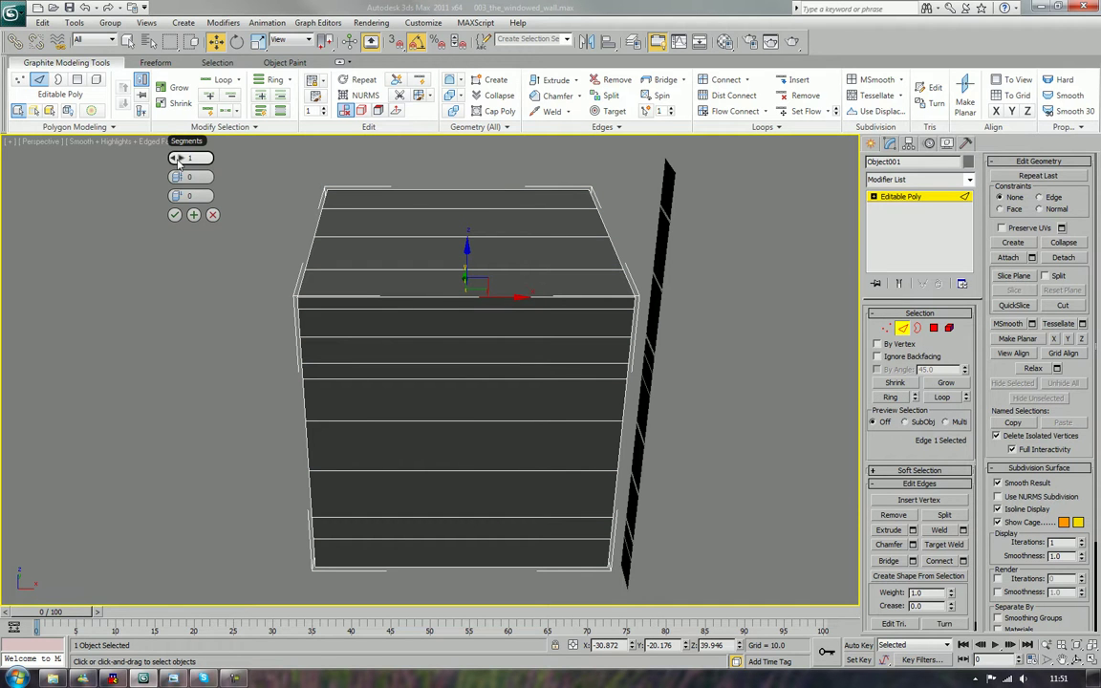
left_click_drag(538, 179, 543, 594)
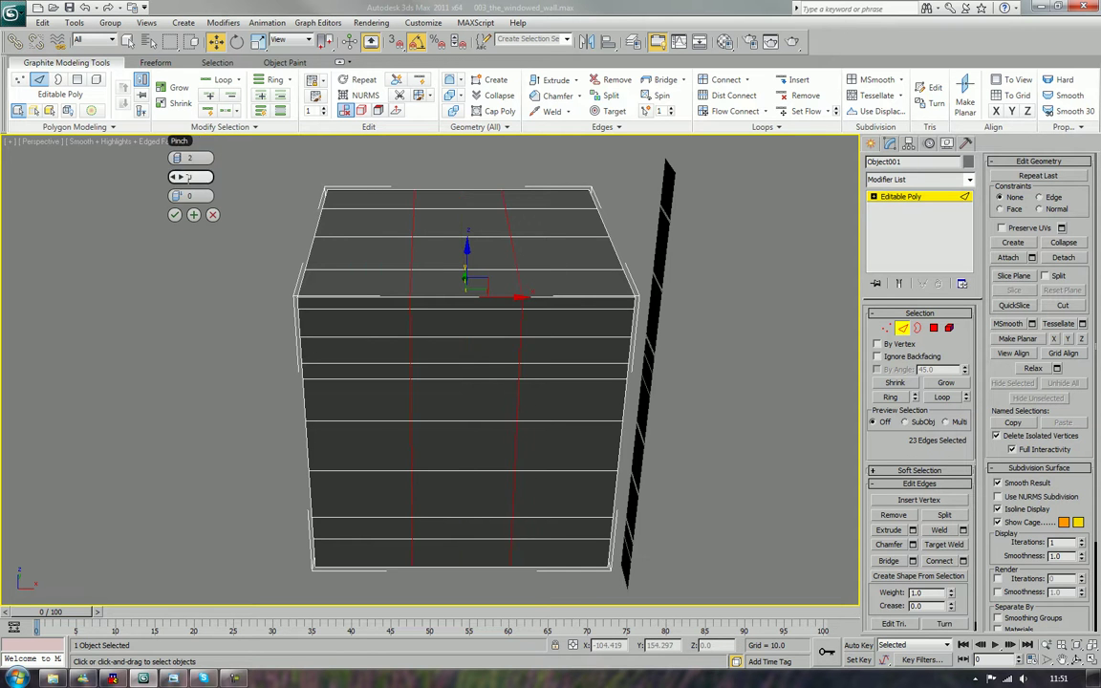
left_click(175, 214)
left_click(141, 343)
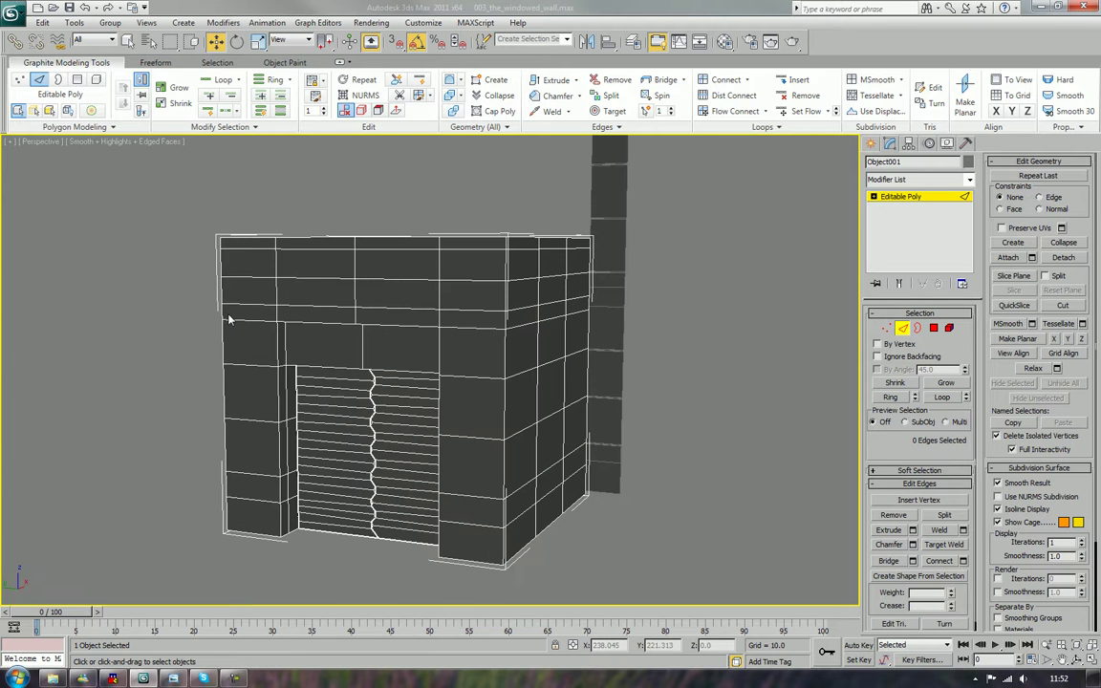
- Select five alternate horizontal edges in the side wall's middle column and expand them to their full edge loops
left_click(563, 451)
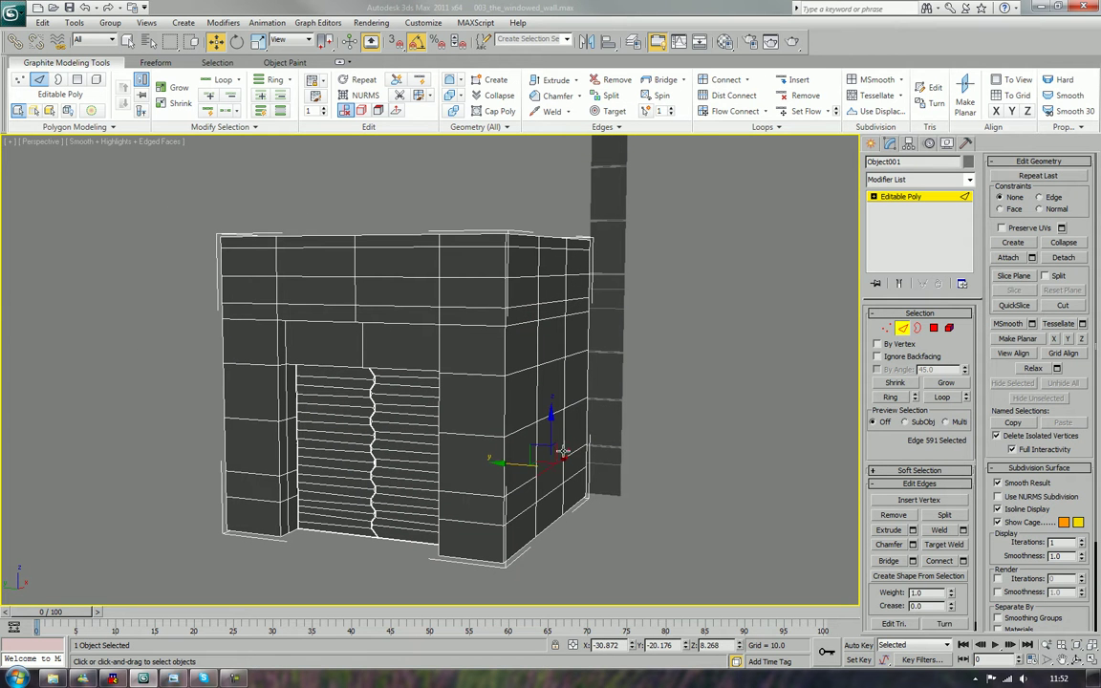
left_click_drag(554, 414, 555, 342)
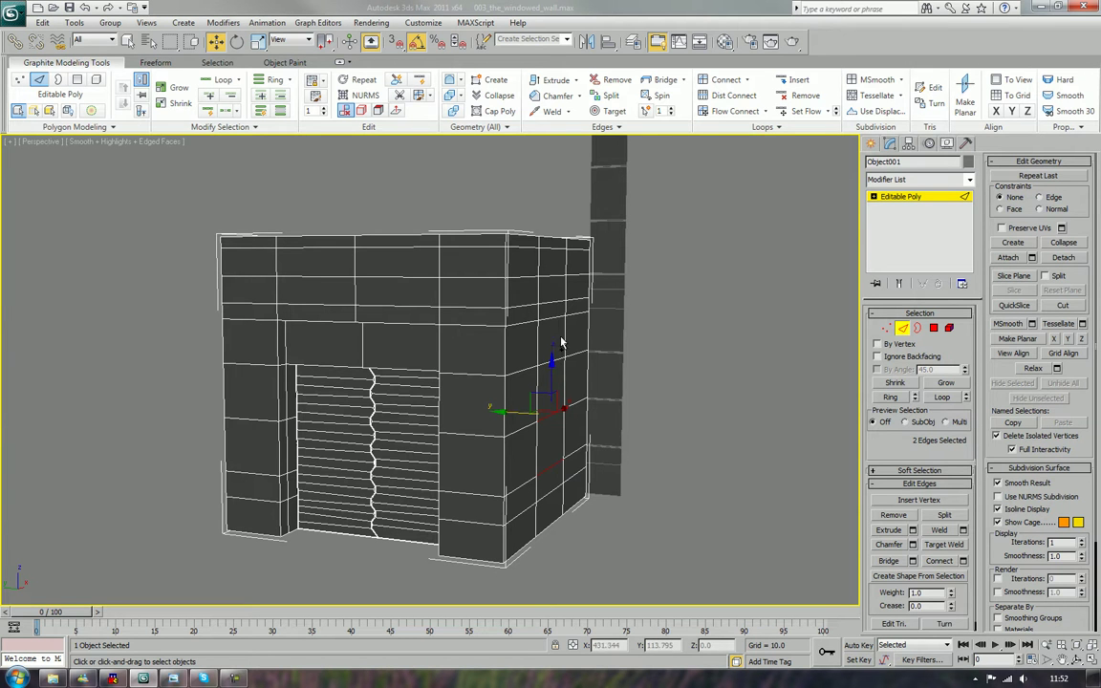
left_click(545, 364, "ctrl")
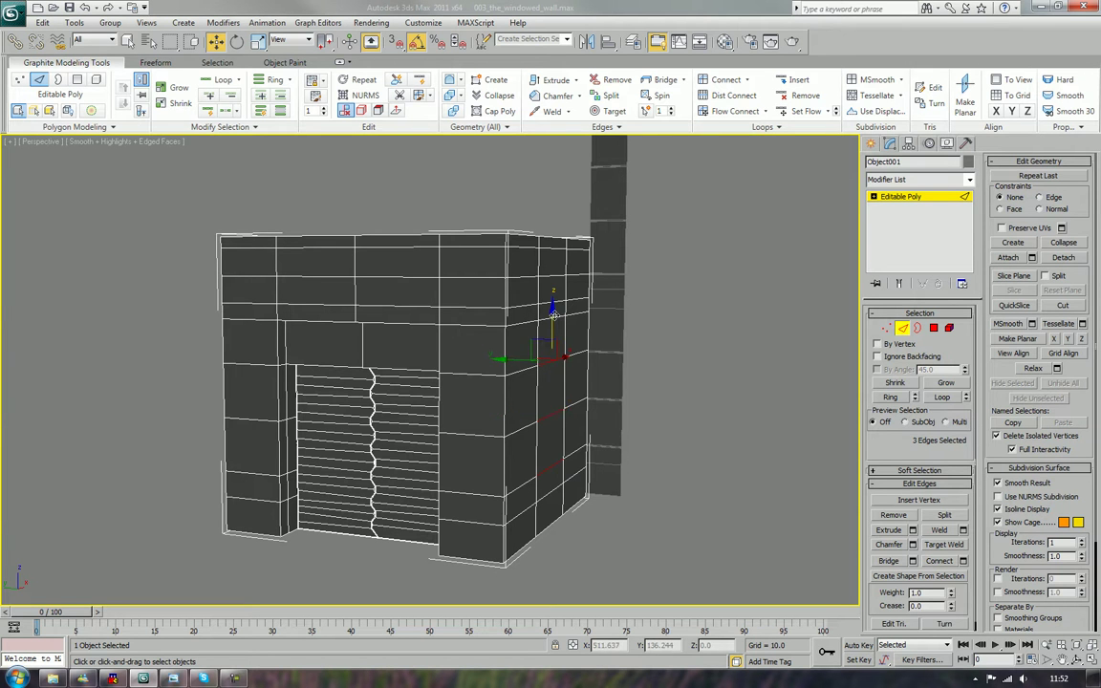
left_click(550, 278, "ctrl")
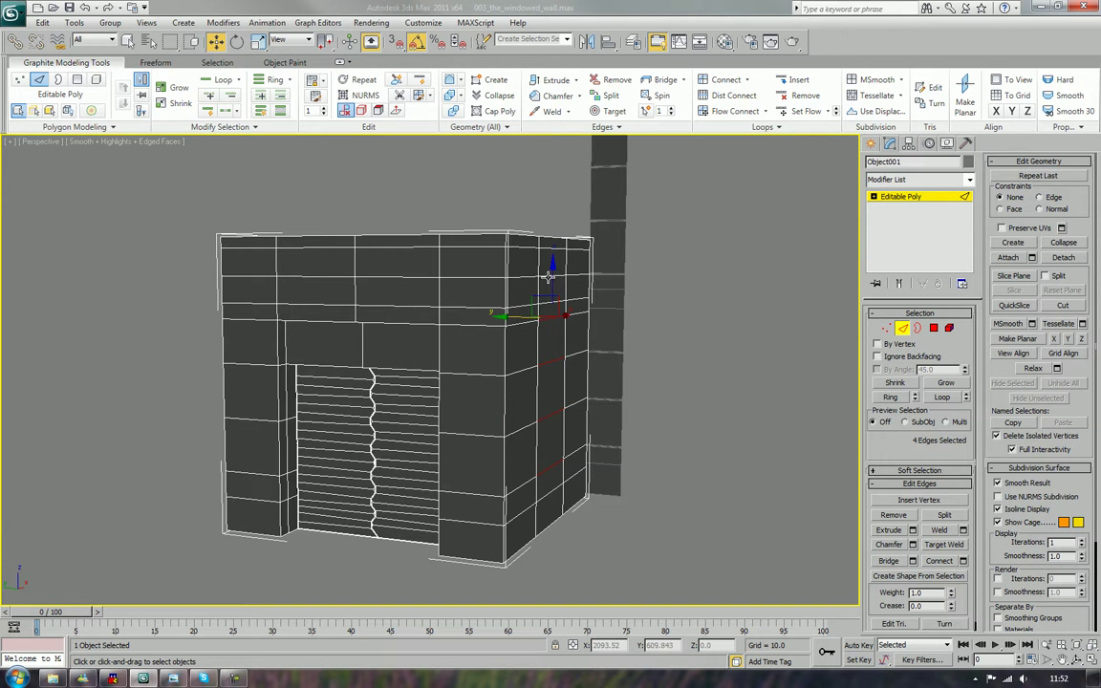
left_click(548, 276, "ctrl")
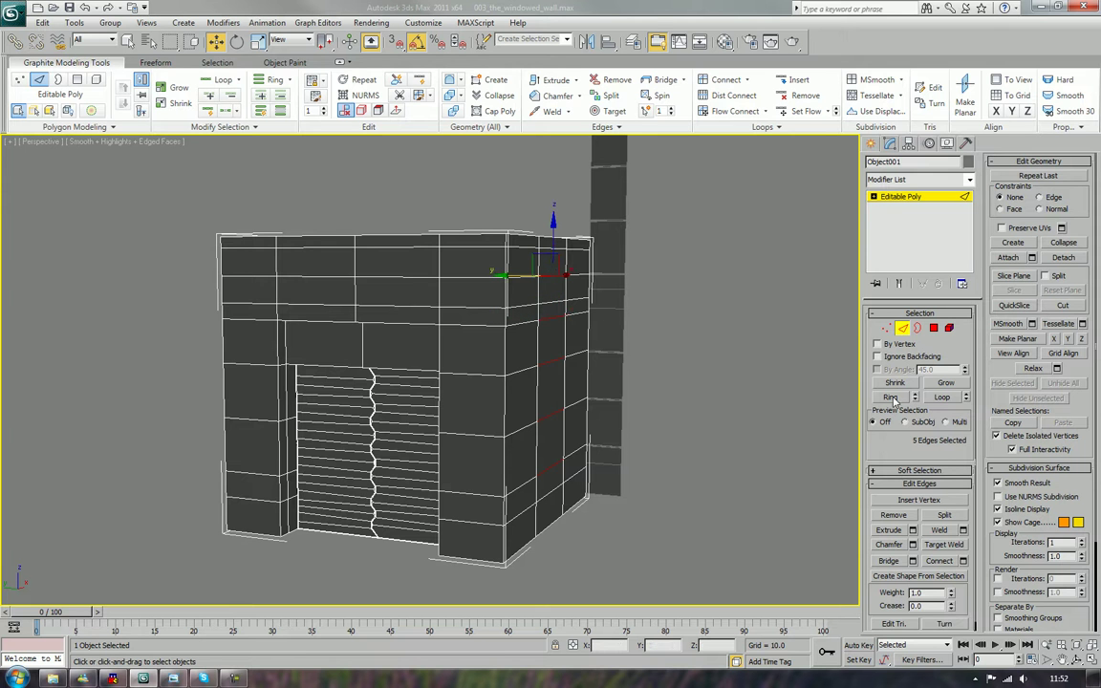
left_click(943, 399)
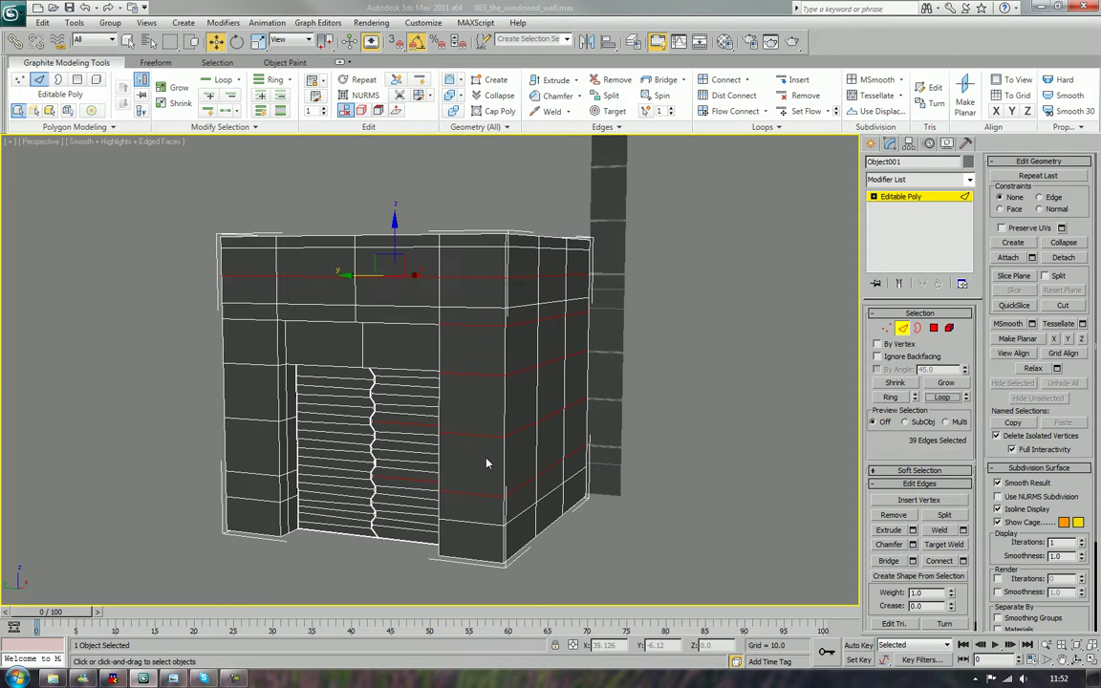
- Add two horizontal edges at mid and lower height on the pillar left of the door and expand the selection to loops
middle_click_drag(396, 460, 468, 491, "alt")
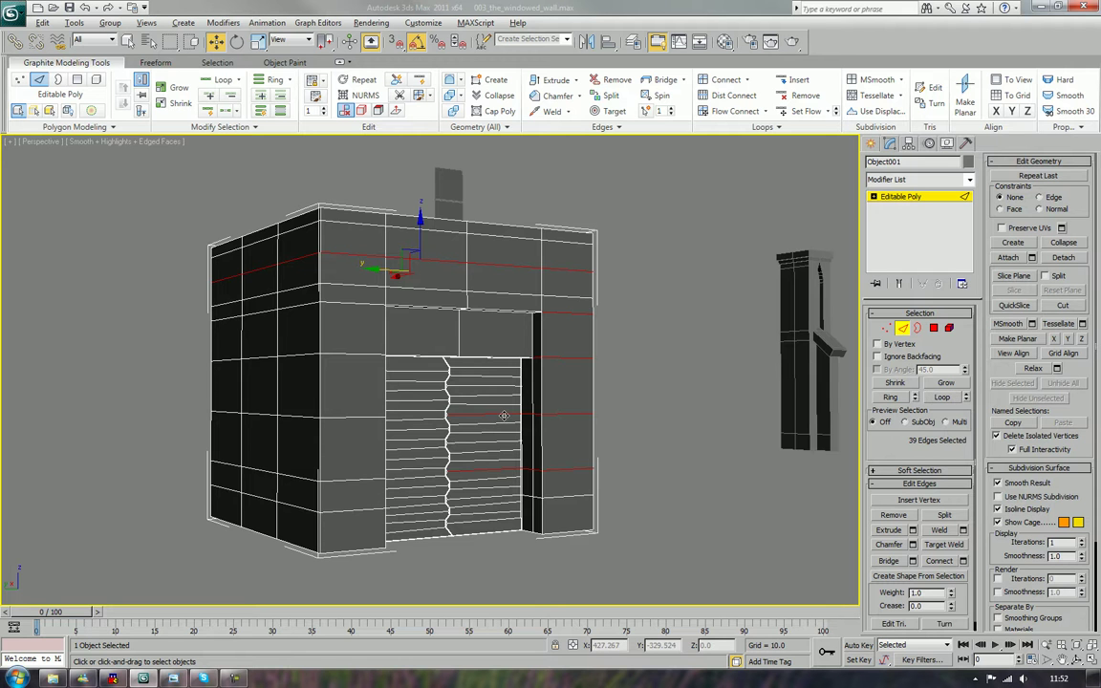
middle_click_drag(503, 415, 330, 439, "alt")
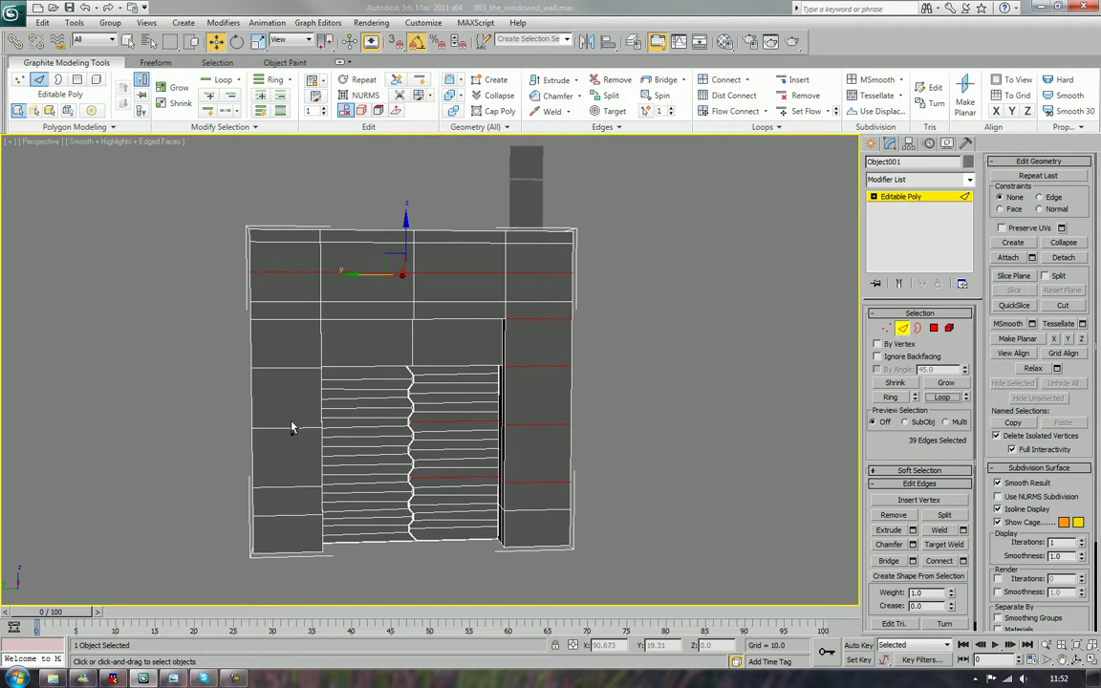
left_click(292, 427, "ctrl")
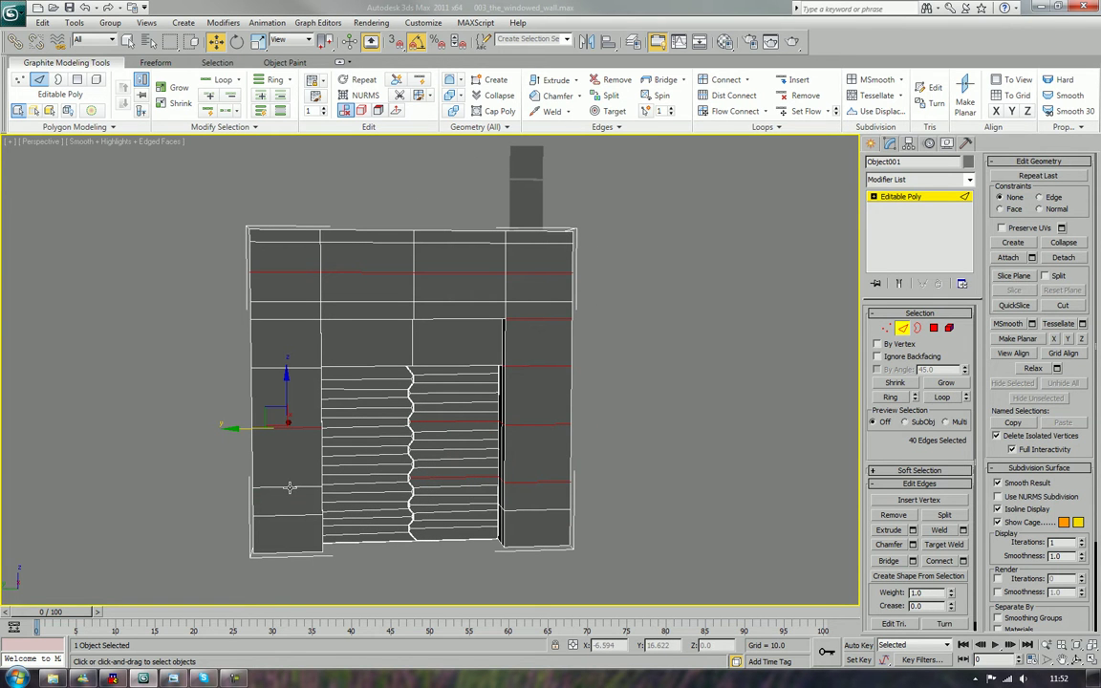
left_click(290, 487, "ctrl")
left_click(966, 397)
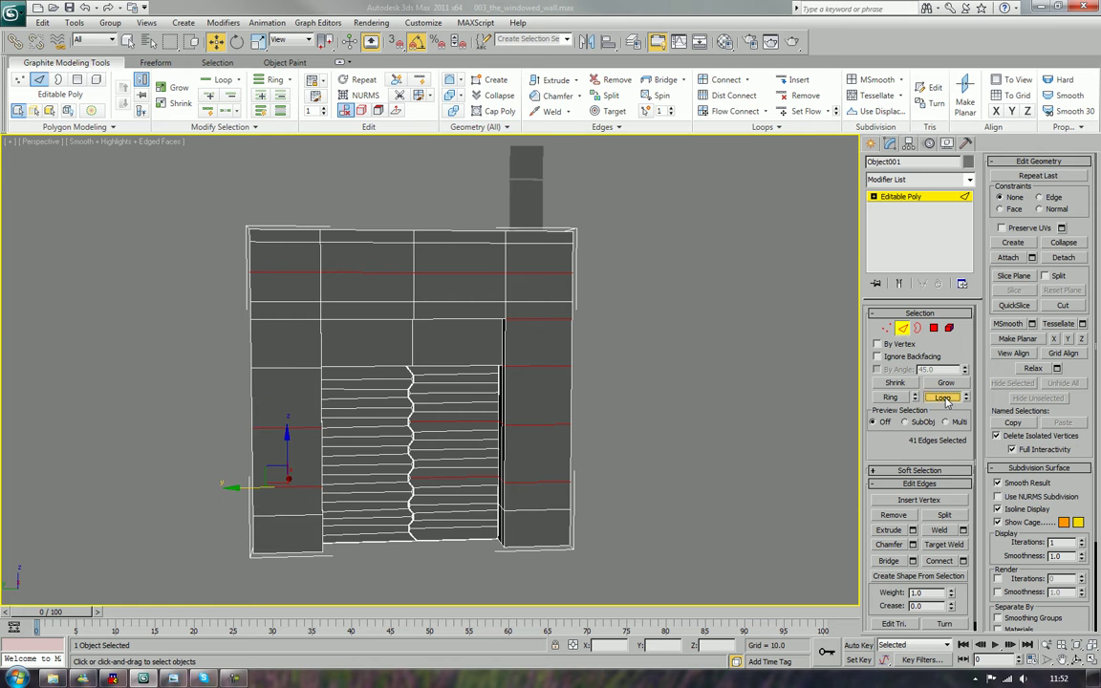
middle_click_drag(745, 418, 589, 433, "alt")
left_click(499, 419, "ctrl")
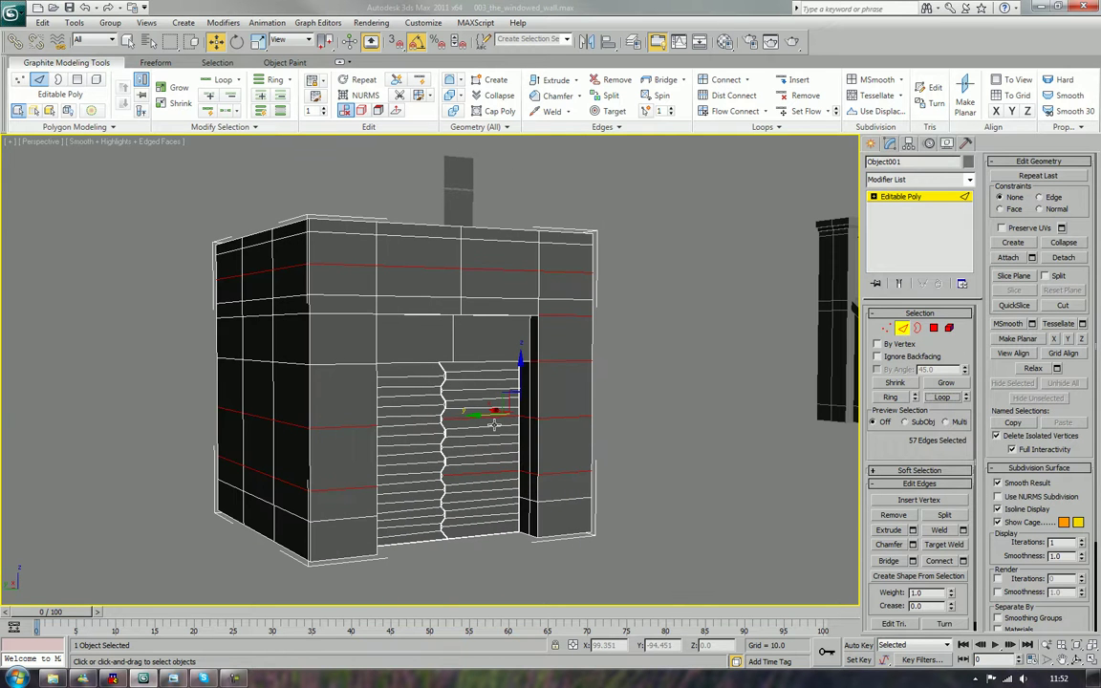
left_click(499, 418, "alt")
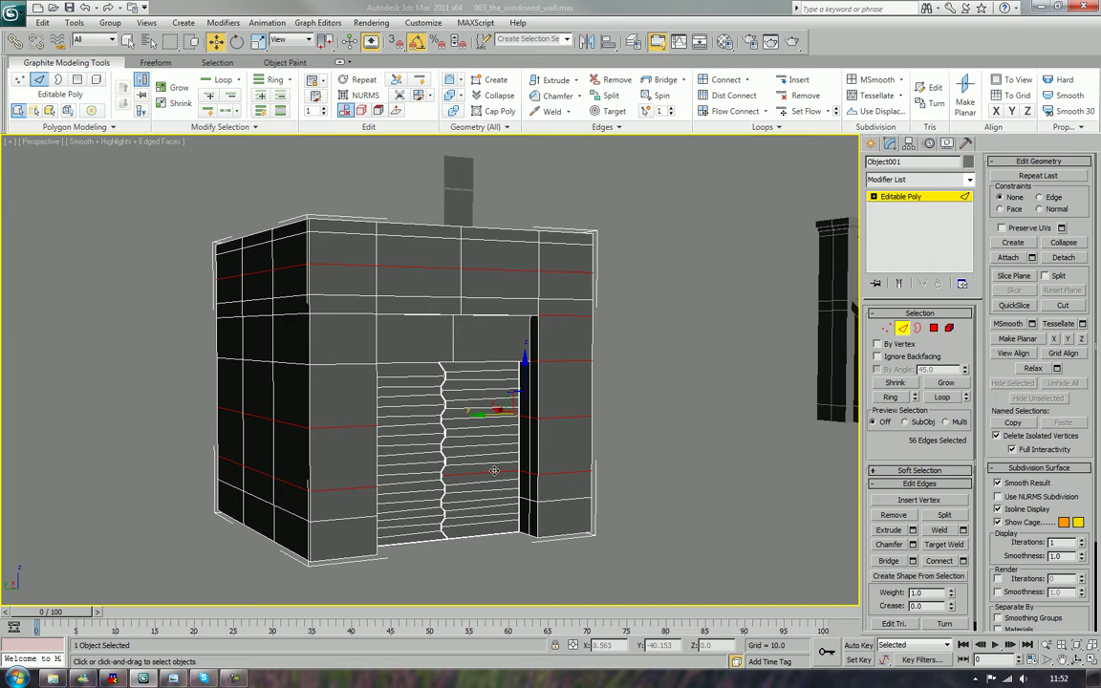
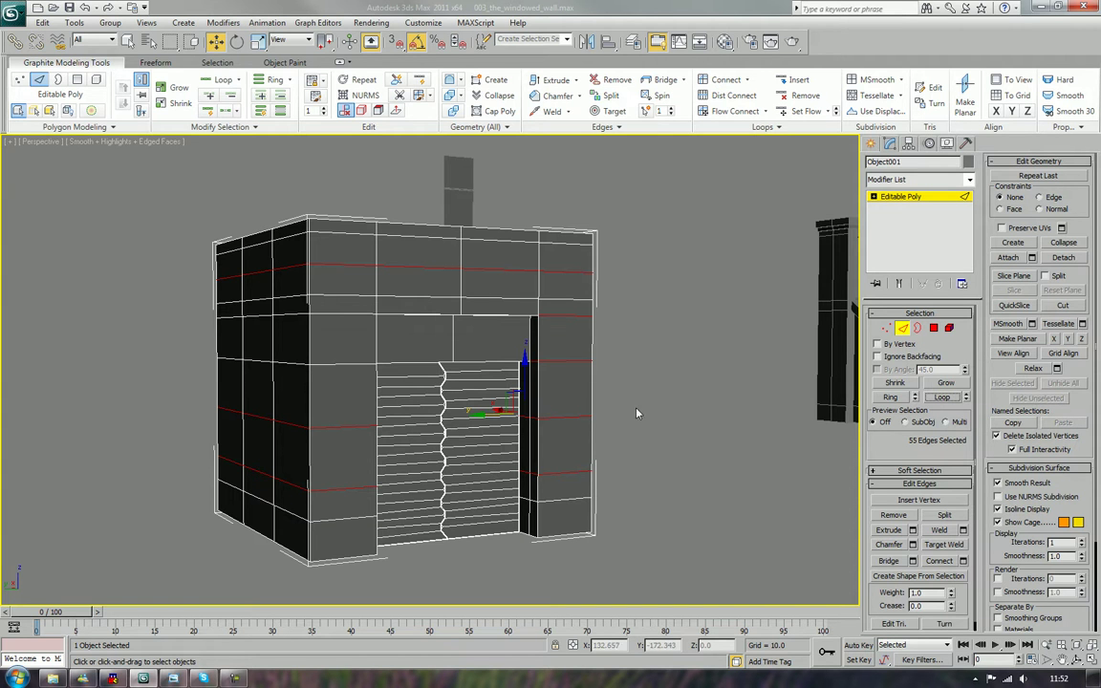
middle_click_drag(636, 413, 523, 423, "alt")
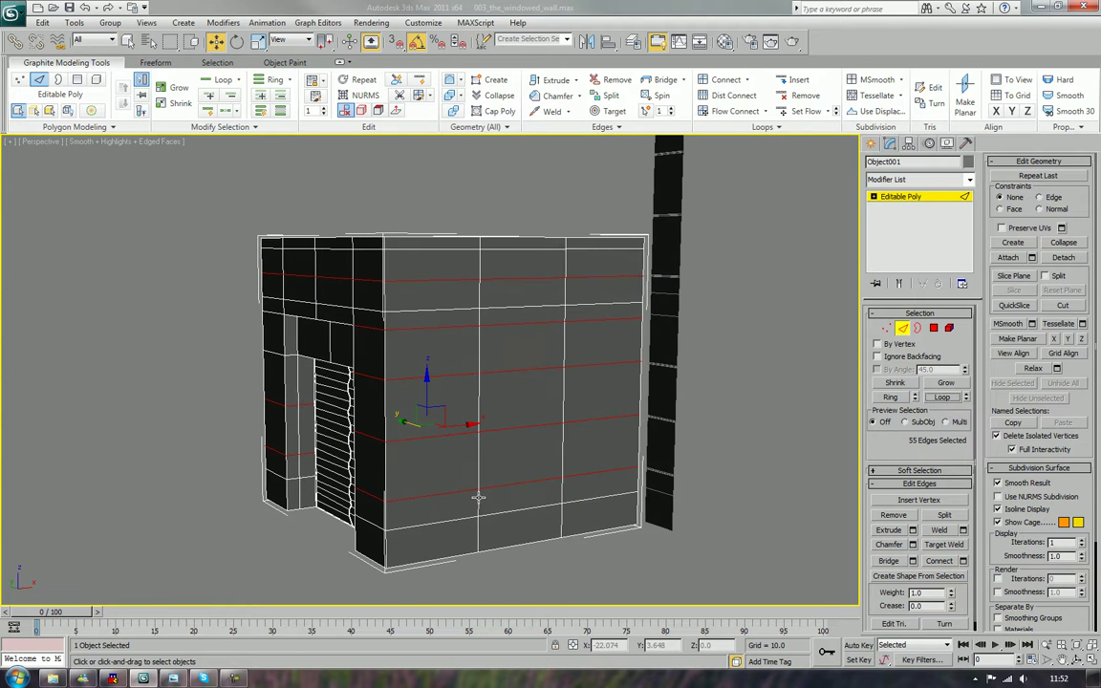
left_click(479, 498, "ctrl")
left_click(561, 442, "ctrl")
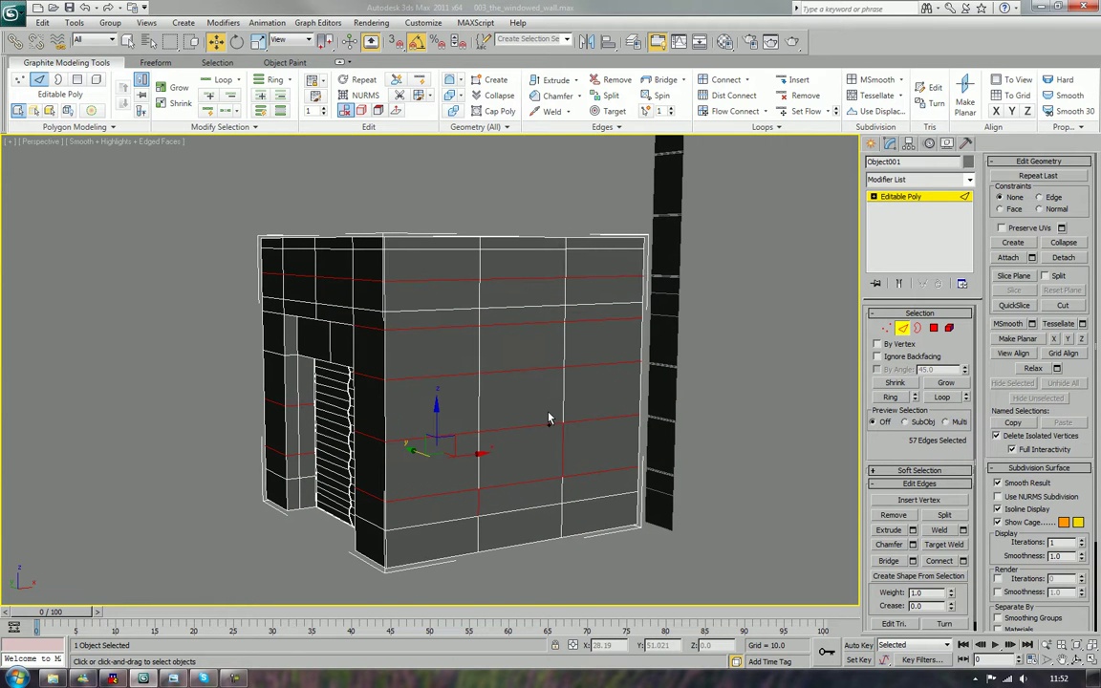
left_click(565, 339, "ctrl")
left_click(479, 291, "ctrl")
left_click(482, 315, "ctrl")
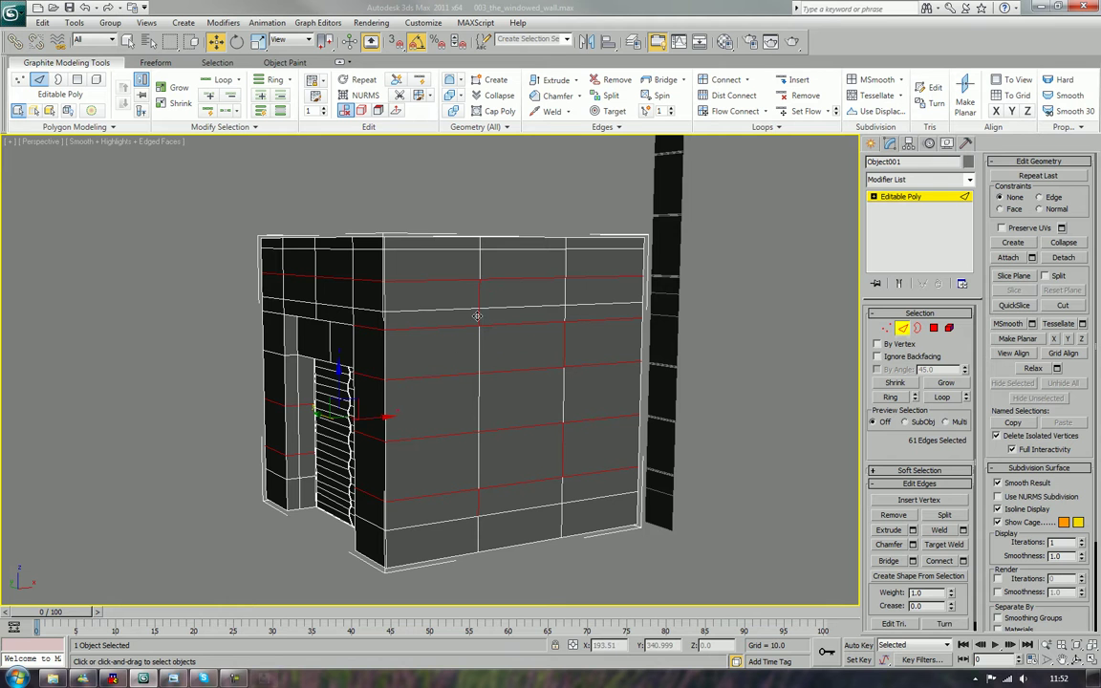
left_click(564, 260, "ctrl")
left_click(597, 580)
- Select the thin roof-rim polygons along the near side wall and three of those along the front
middle_click_drag(604, 514, 607, 444, "alt")
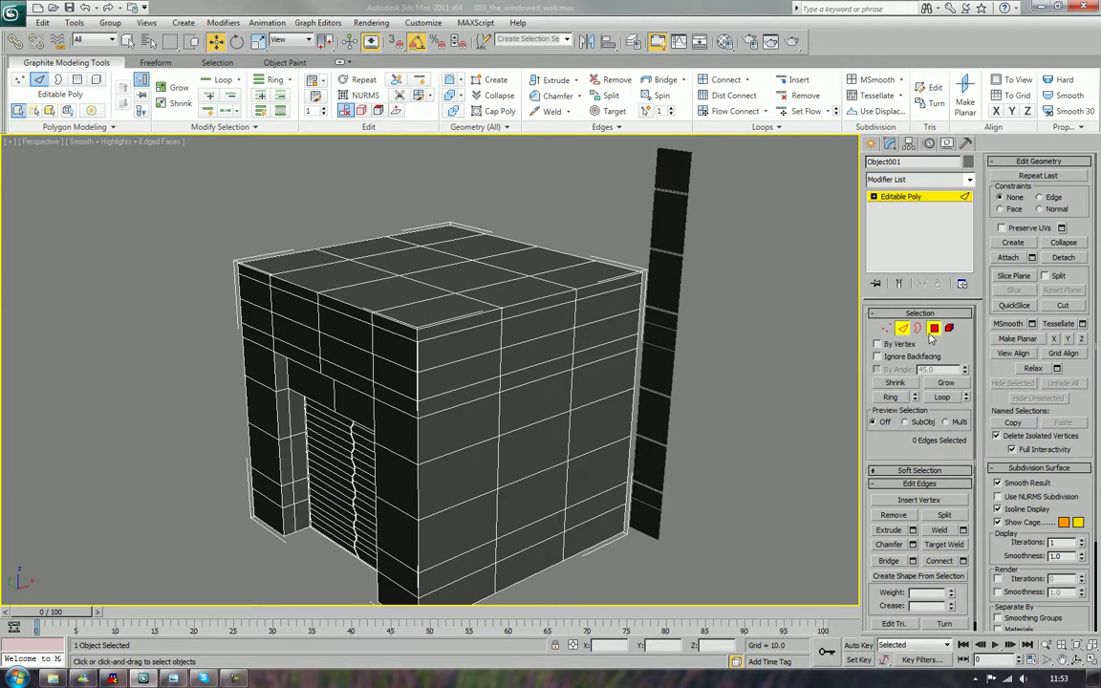
key("4")
left_click(585, 294)
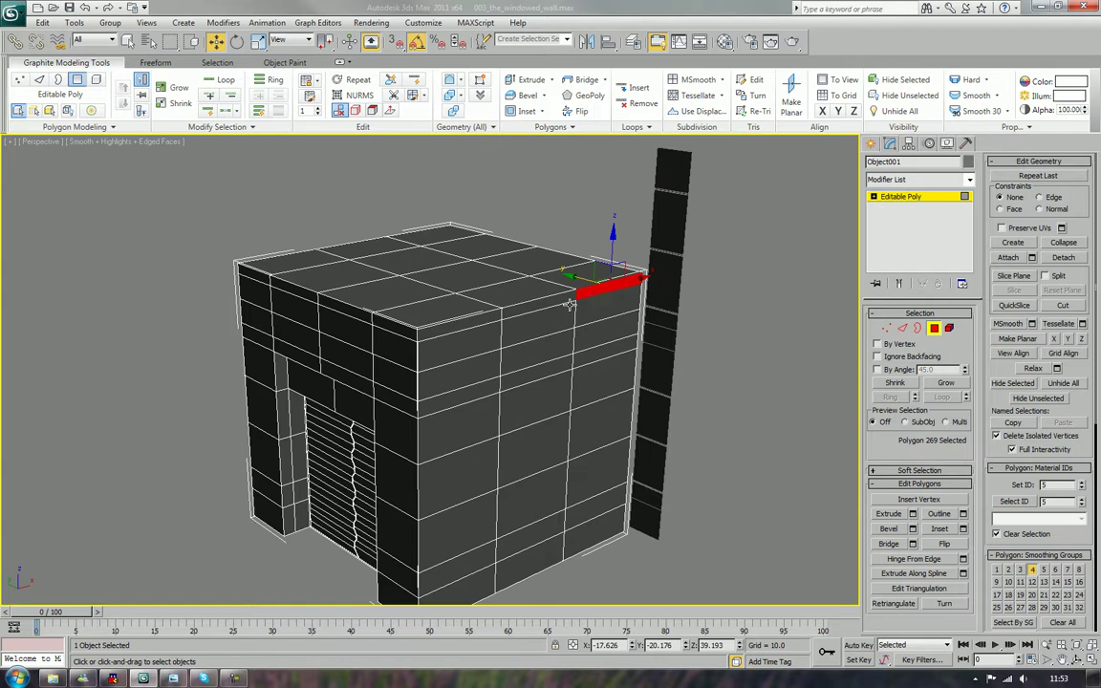
left_click(535, 304, "ctrl")
left_click(464, 323, "ctrl")
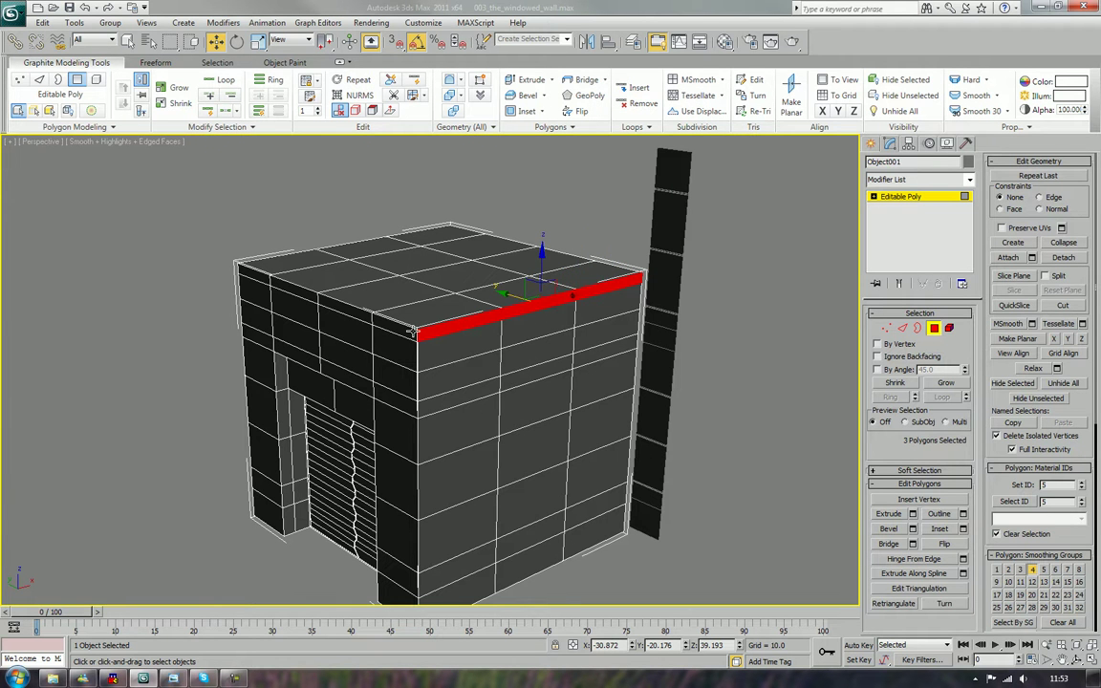
left_click(395, 322, "ctrl")
left_click(346, 307, "ctrl")
left_click(299, 290, "ctrl")
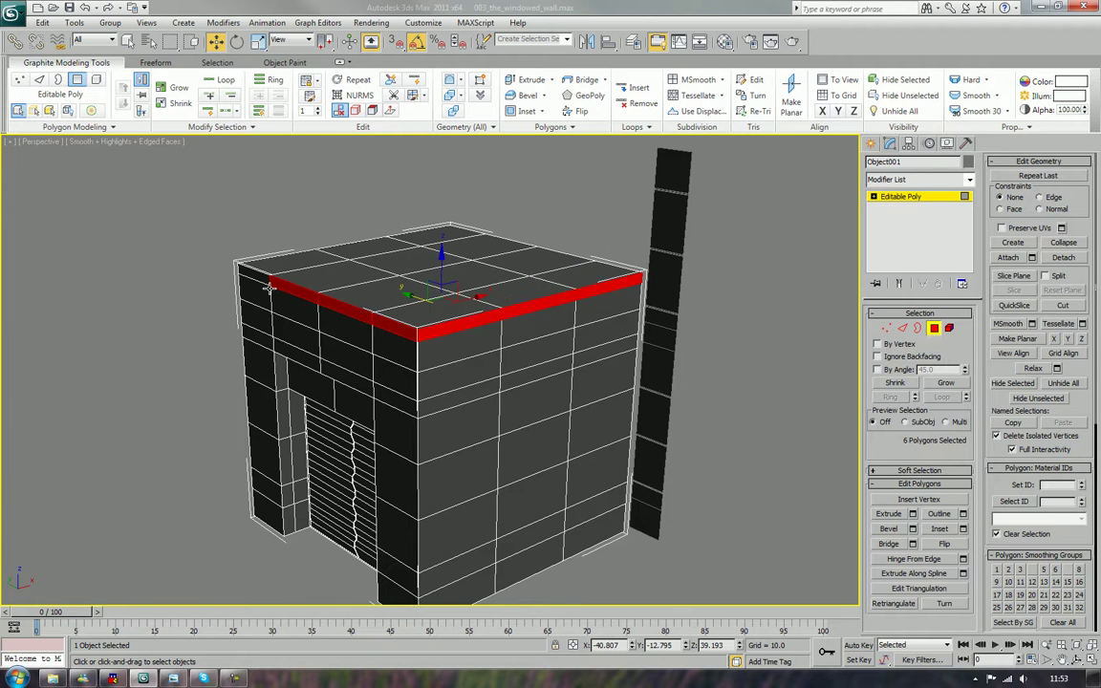
- Add the remaining front rim polygon and the three rim polygons on the opposite side wall to the selection
middle_click_drag(299, 291, 433, 282, "alt")
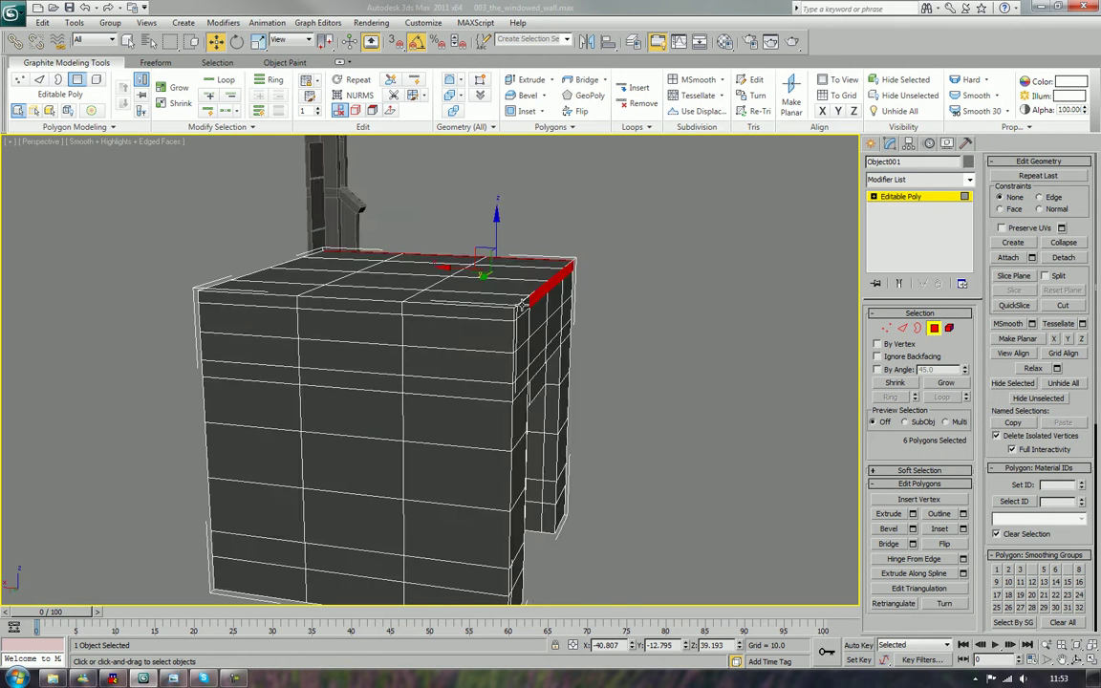
left_click(461, 308, "ctrl")
left_click(383, 307, "ctrl")
left_click(320, 305, "ctrl")
left_click(247, 303, "ctrl")
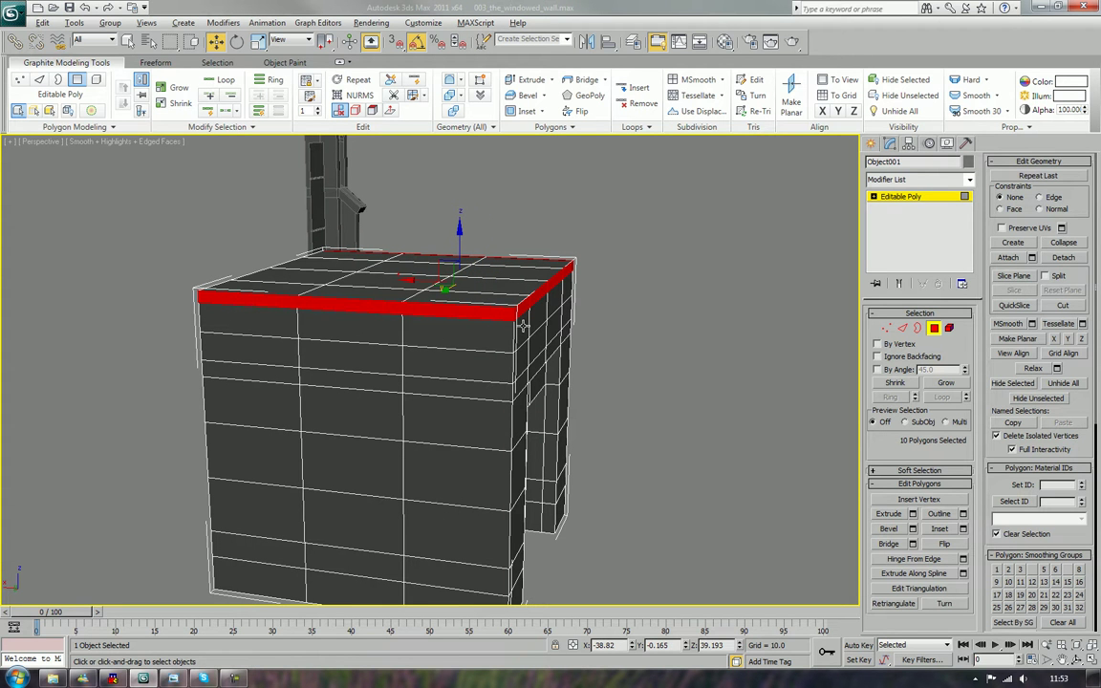
- Add the bottom-row polygons of both side walls and the two door pillars to the selection
middle_click_drag(469, 296, 388, 326, "alt")
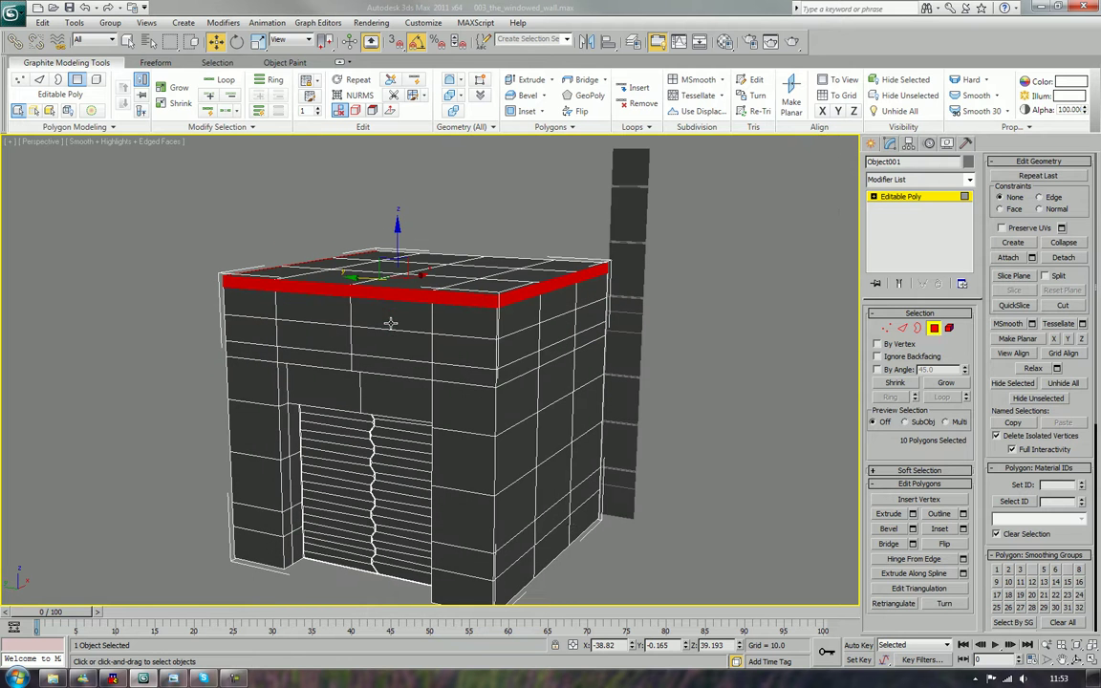
left_click(573, 516, "ctrl")
left_click(516, 473, "ctrl")
left_click(516, 516, "ctrl")
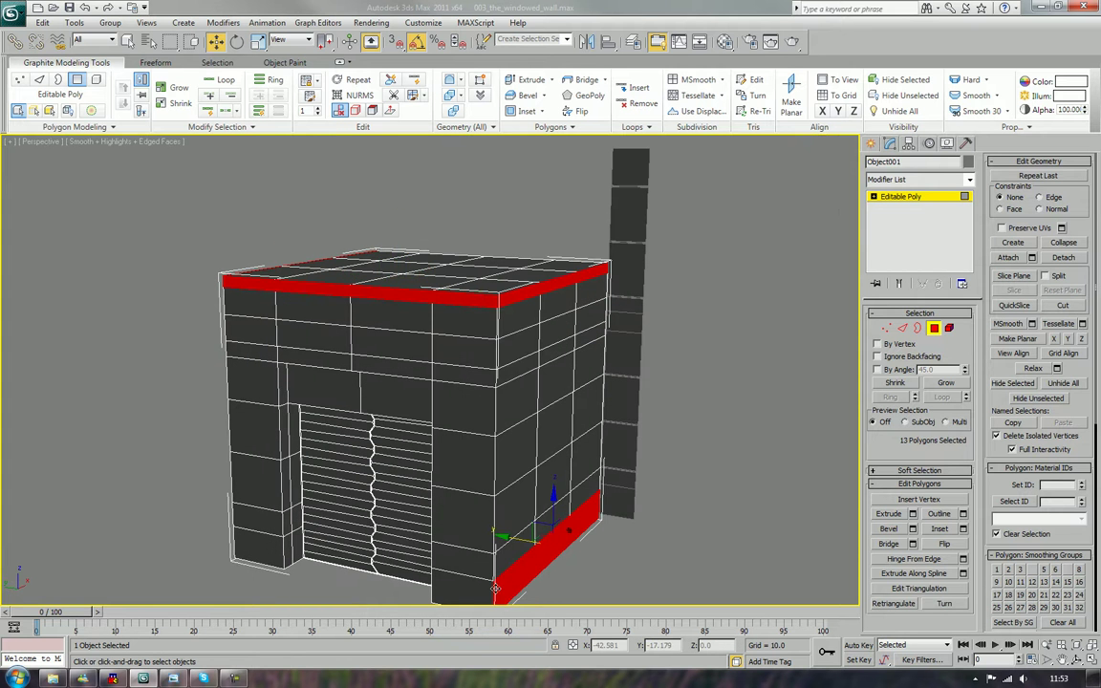
left_click(449, 528, "ctrl")
middle_click_drag(286, 492, 418, 483, "alt")
left_click(376, 483, "ctrl")
left_click(409, 477, "ctrl")
left_click(346, 461, "ctrl")
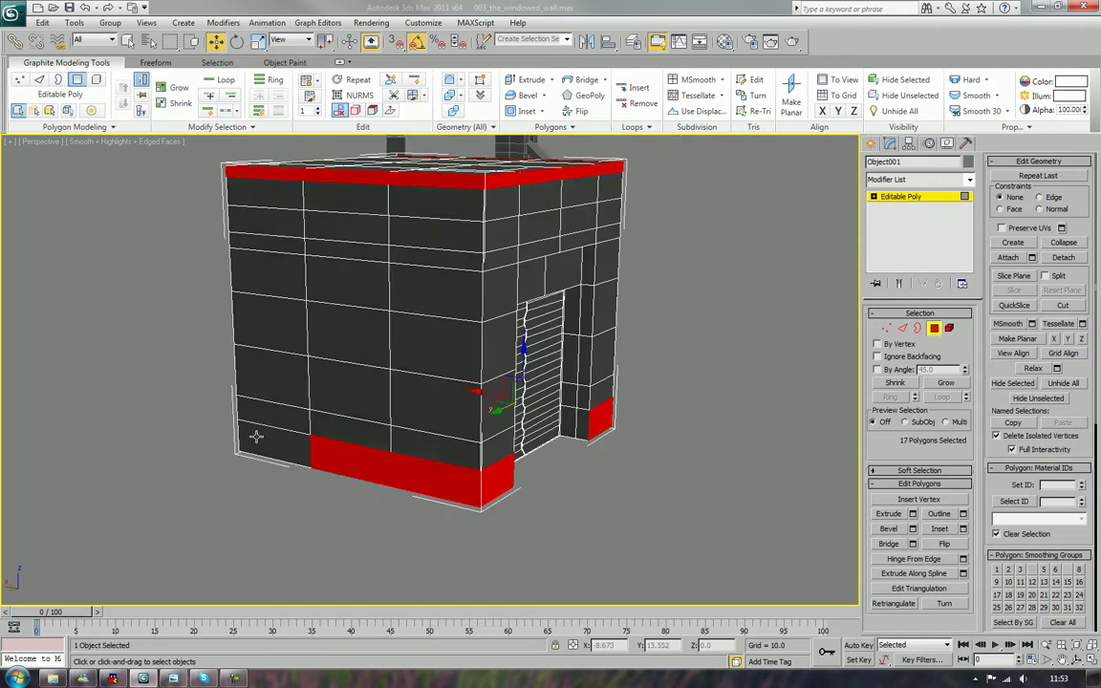
left_click(256, 437, "ctrl")
- Extrude the selected roof-rim and base polygons outward by 1.267
middle_click_drag(521, 403, 564, 431, "alt")
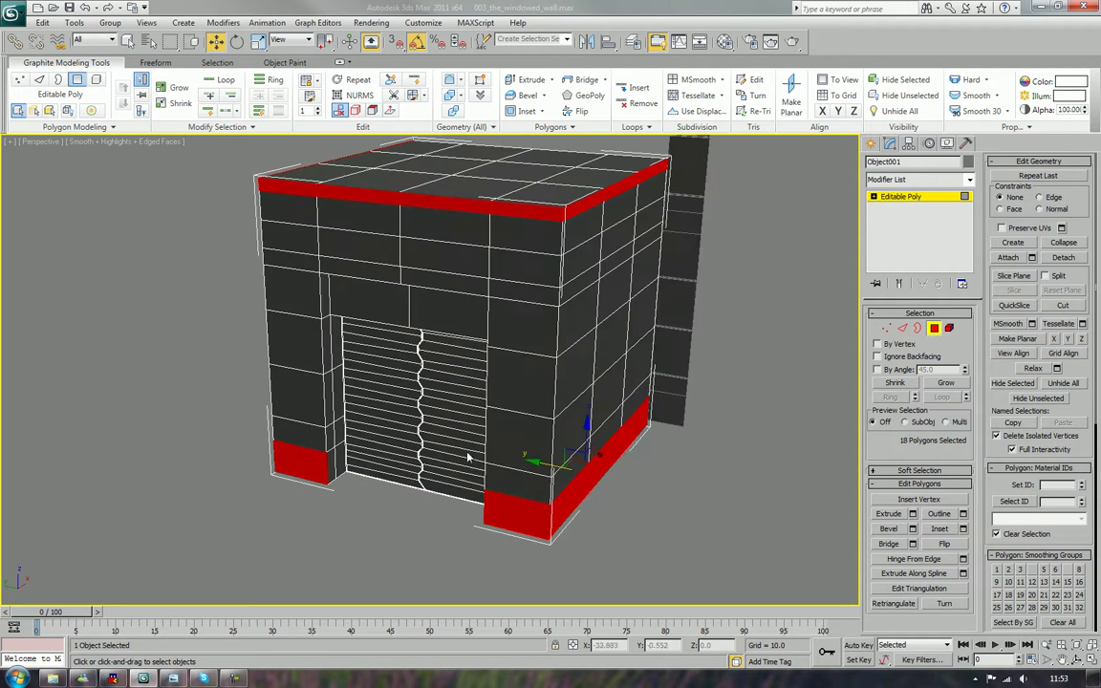
left_click(912, 514)
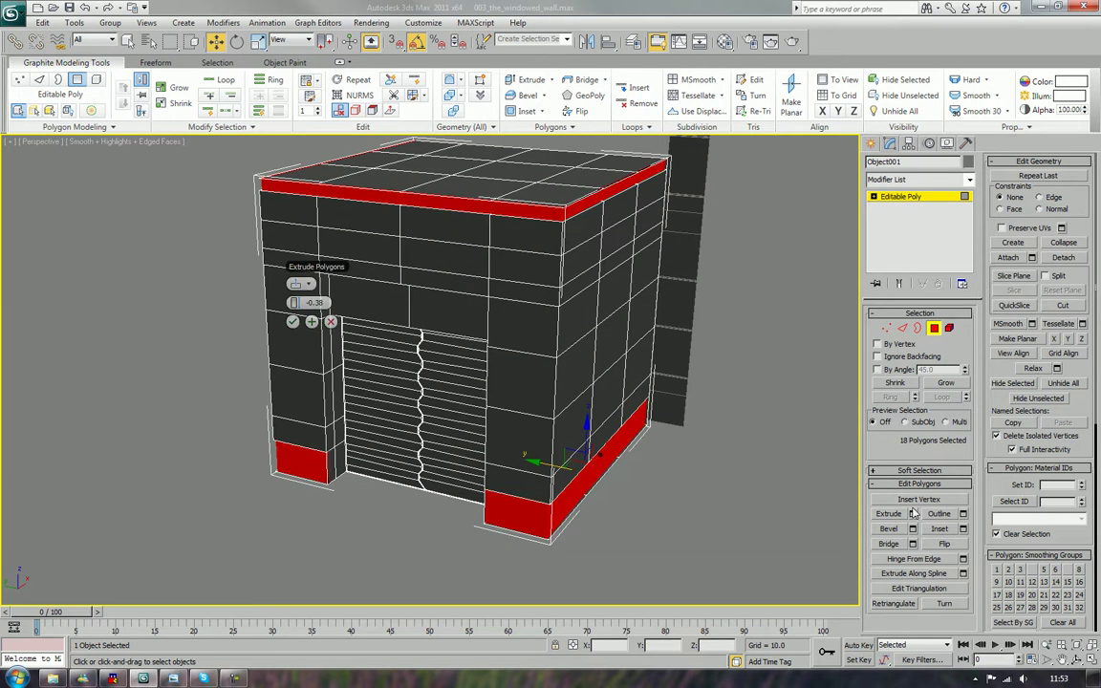
left_click(308, 285)
left_click(319, 305)
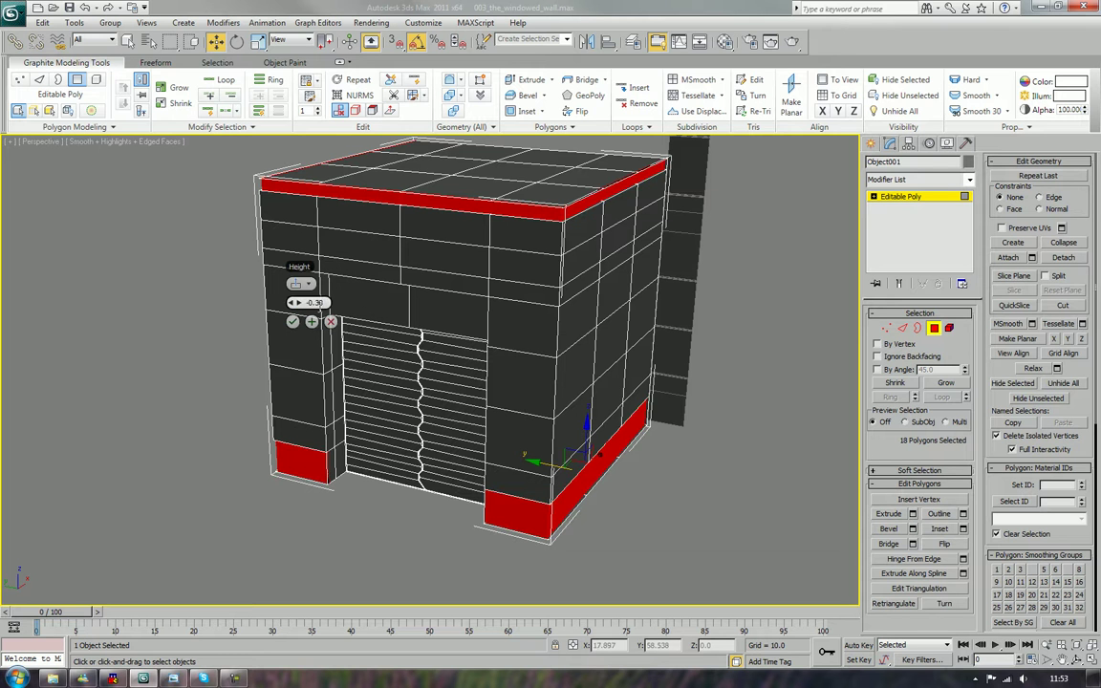
left_click_drag(304, 304, 304, 304)
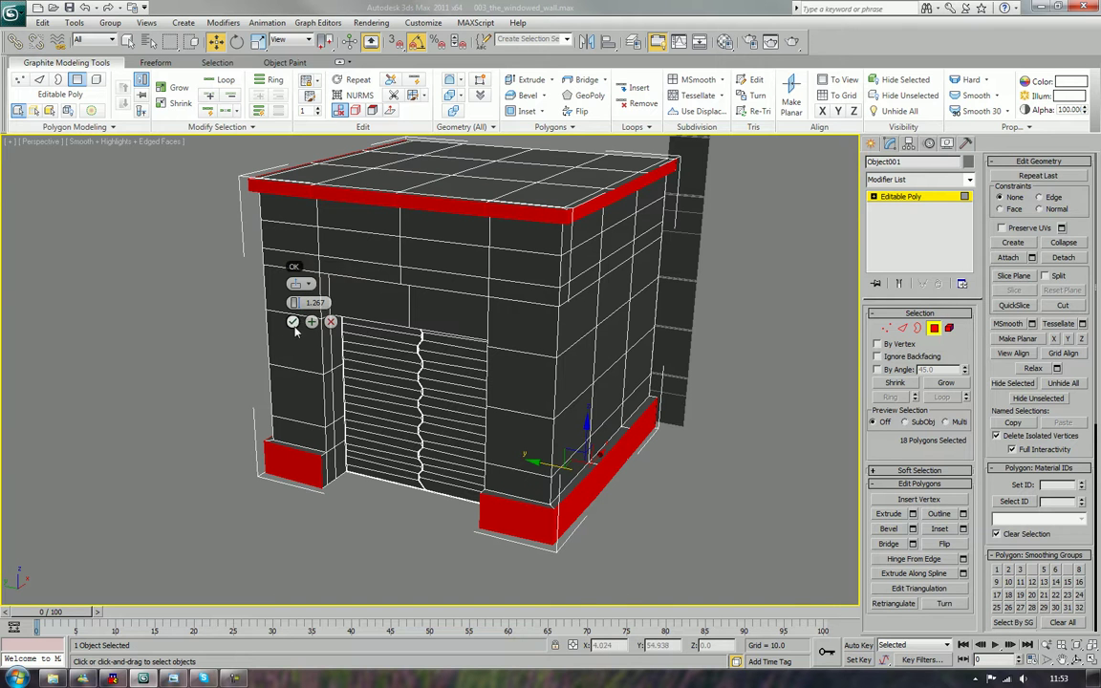
left_click(292, 323)
- Limit the selection to the side walls' rim and base polygons and scale them slightly outward across the block's width
left_click(300, 189, "alt")
left_click(377, 199, "alt")
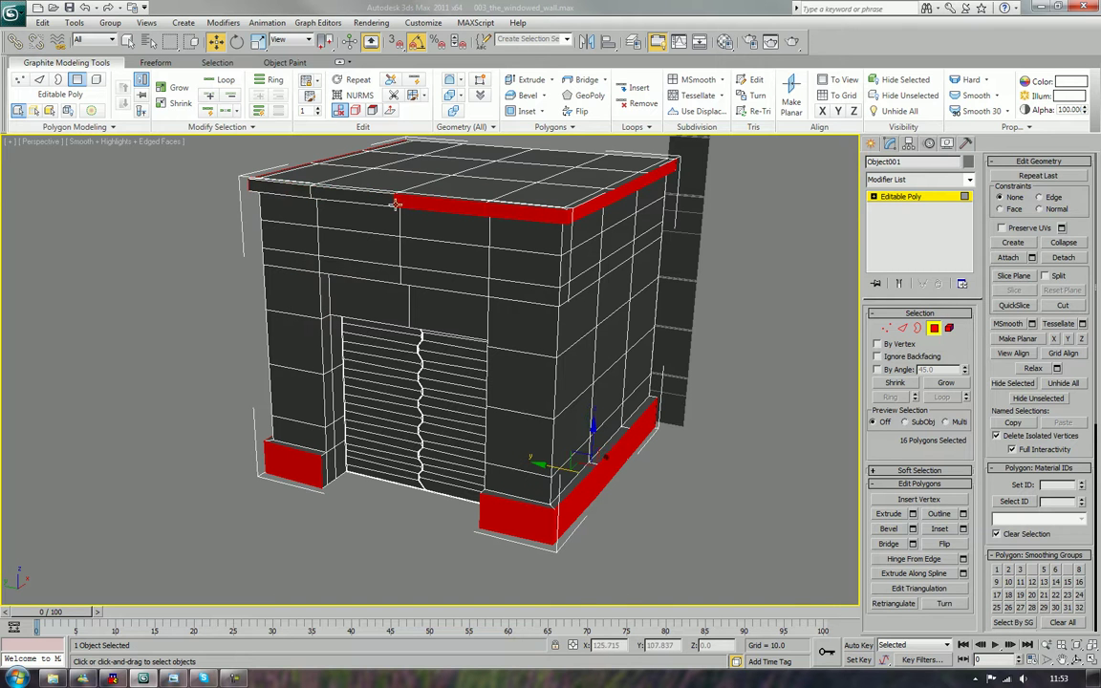
left_click(439, 205, "alt")
left_click(525, 212, "alt")
left_click(493, 508, "alt")
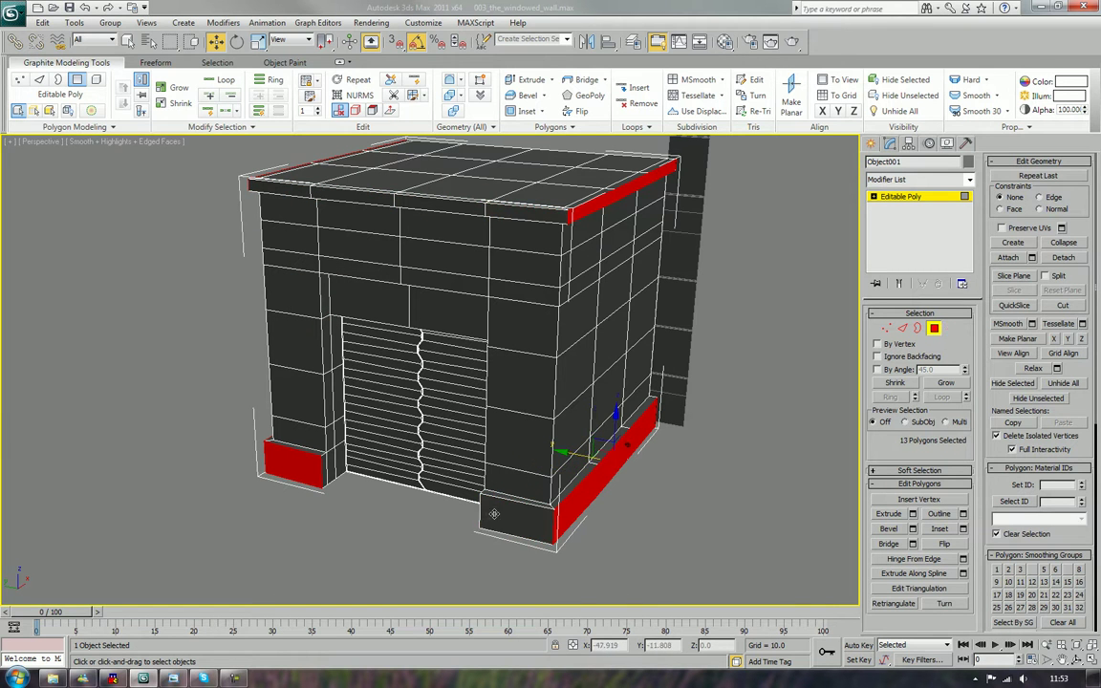
left_click(290, 471, "alt")
key("r")
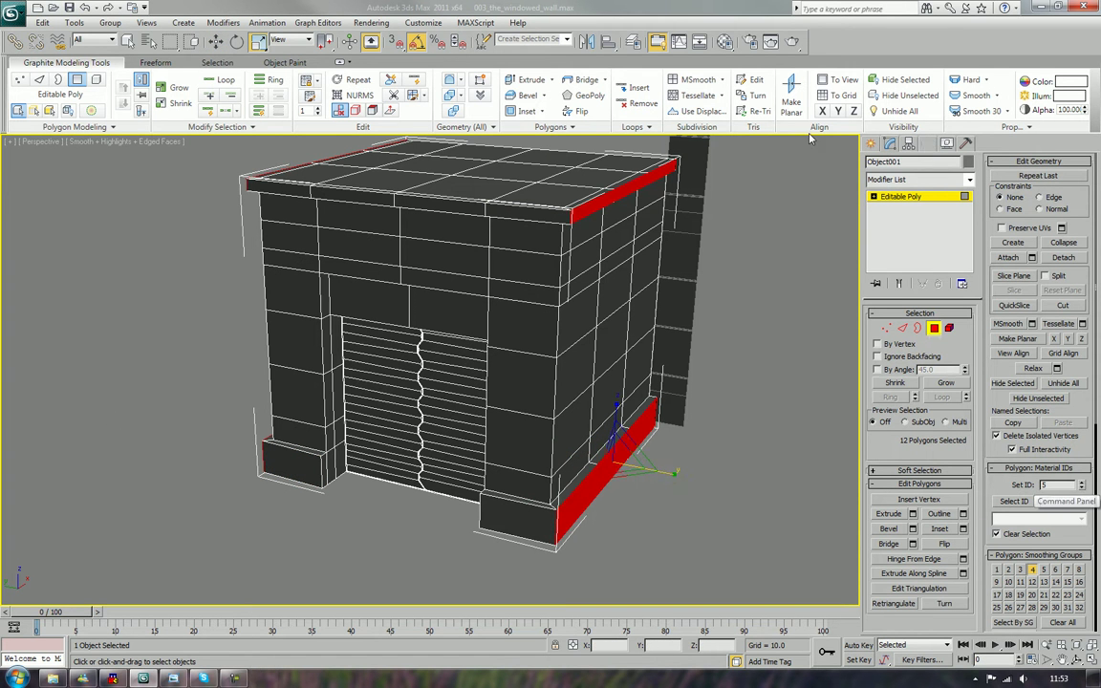
- Select the two front base and four front rim polygons, scale them down along the X axis, and clear the selection
left_click(496, 502)
left_click(283, 470, "ctrl")
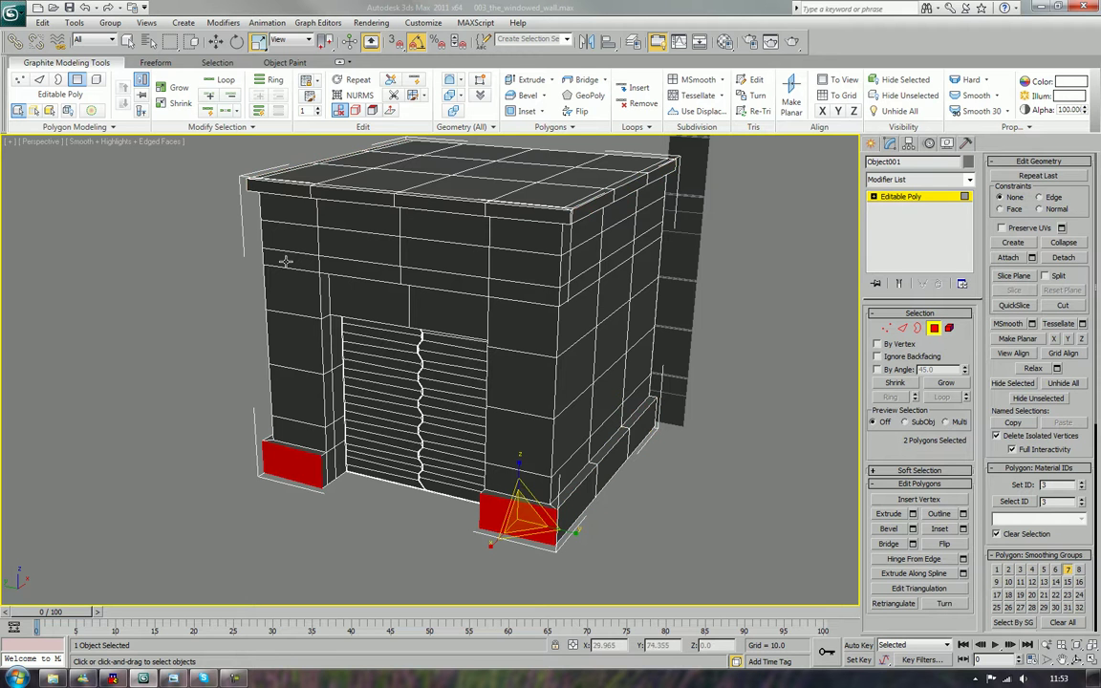
left_click(296, 190, "ctrl")
left_click(372, 191, "ctrl")
left_click(449, 203, "ctrl")
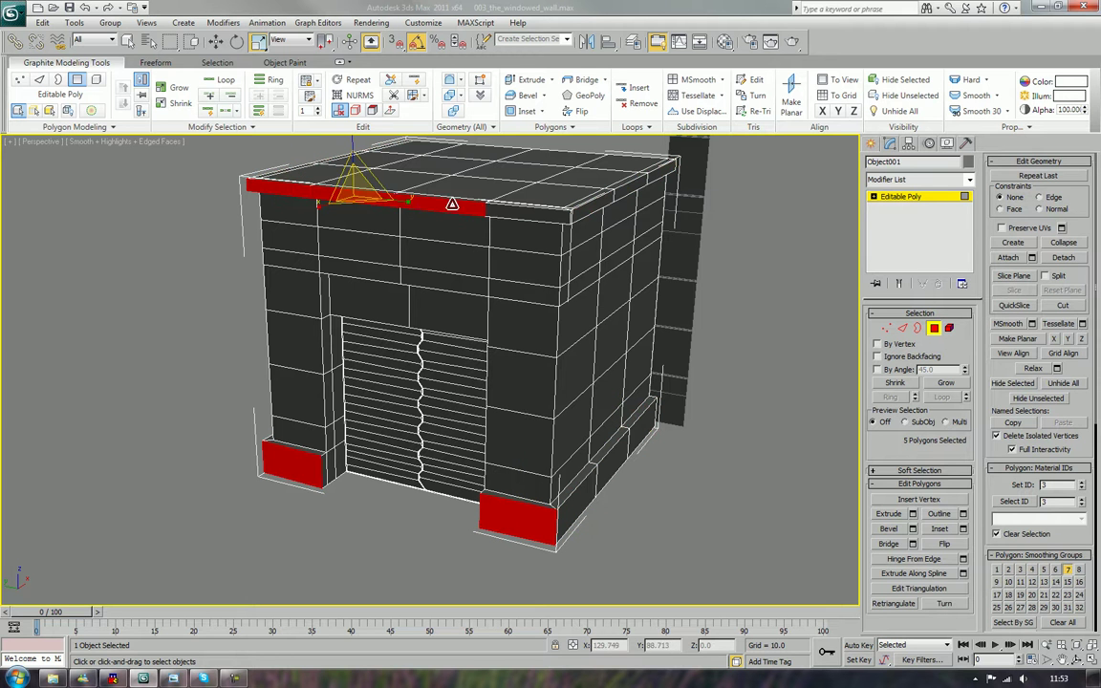
left_click(512, 212, "ctrl")
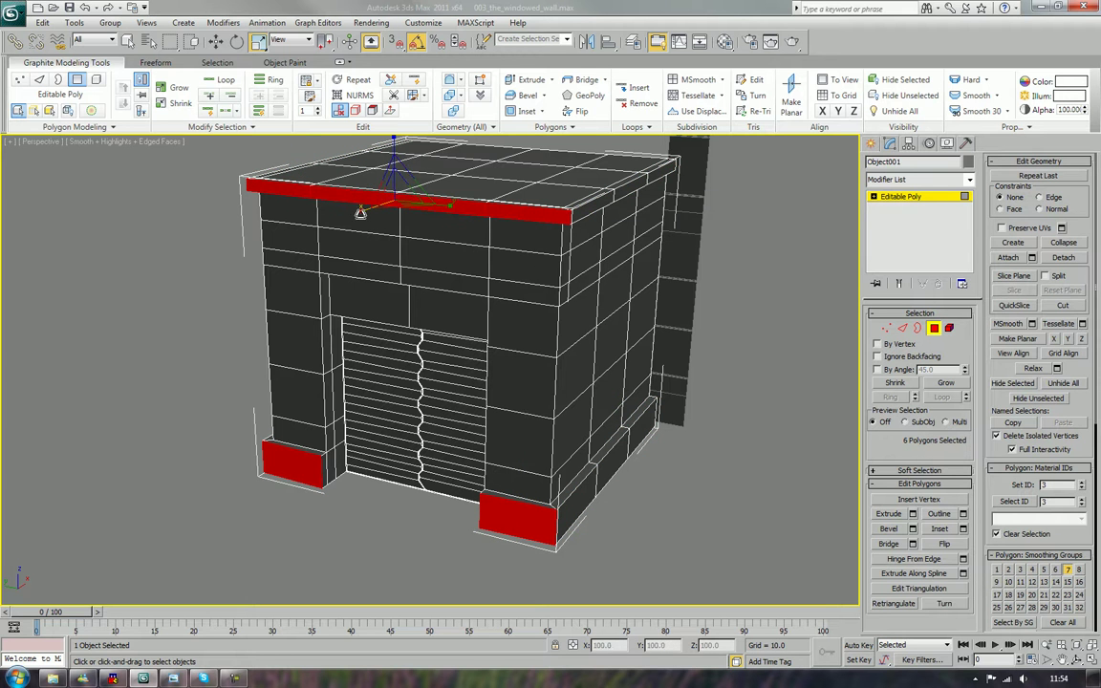
left_click_drag(360, 210, 428, 182)
left_click(789, 417)
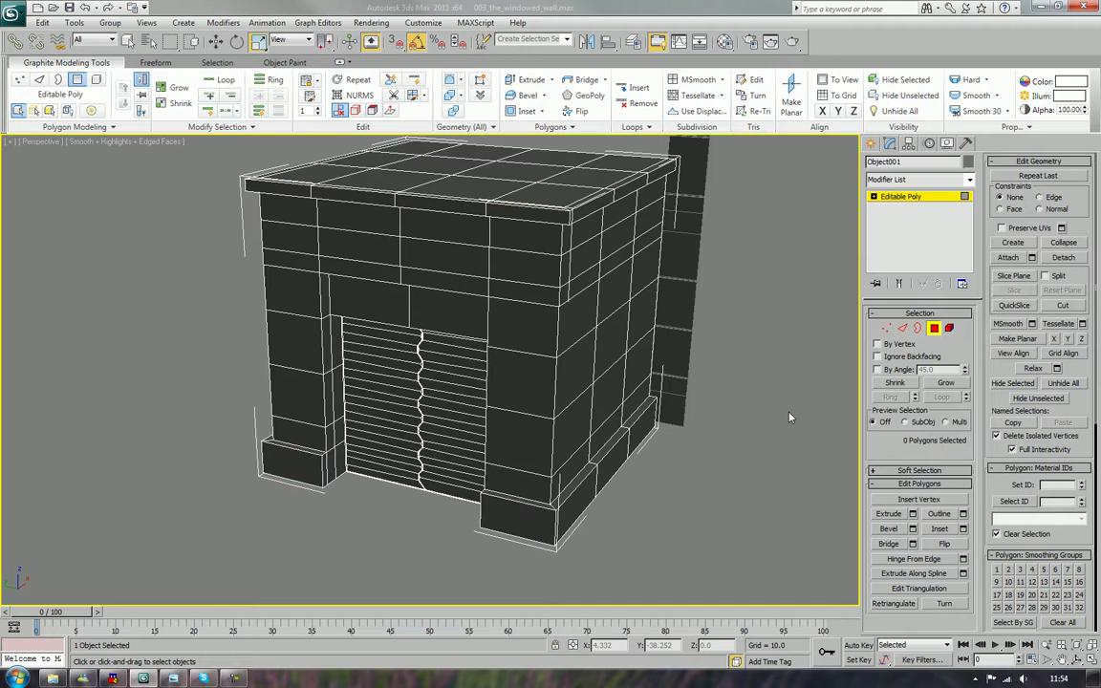
- Select eight horizontal brick-line edges, five on the side wall and three on the far door pillar, and expand them to edge loops
middle_click_drag(789, 416, 639, 399, "alt")
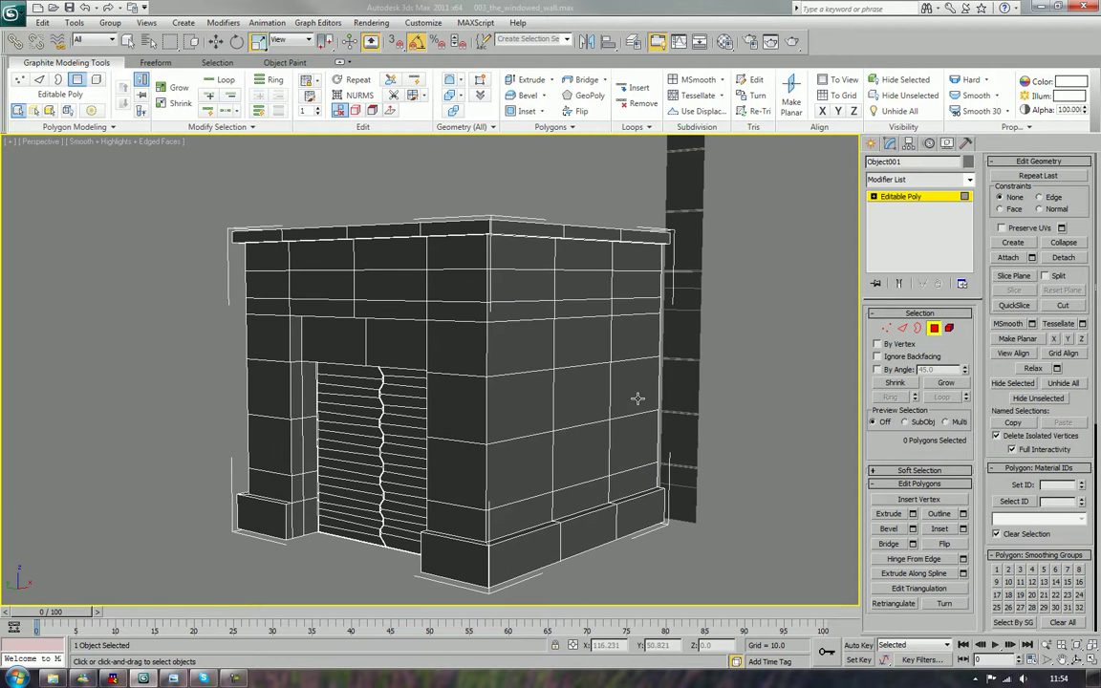
left_click(531, 265)
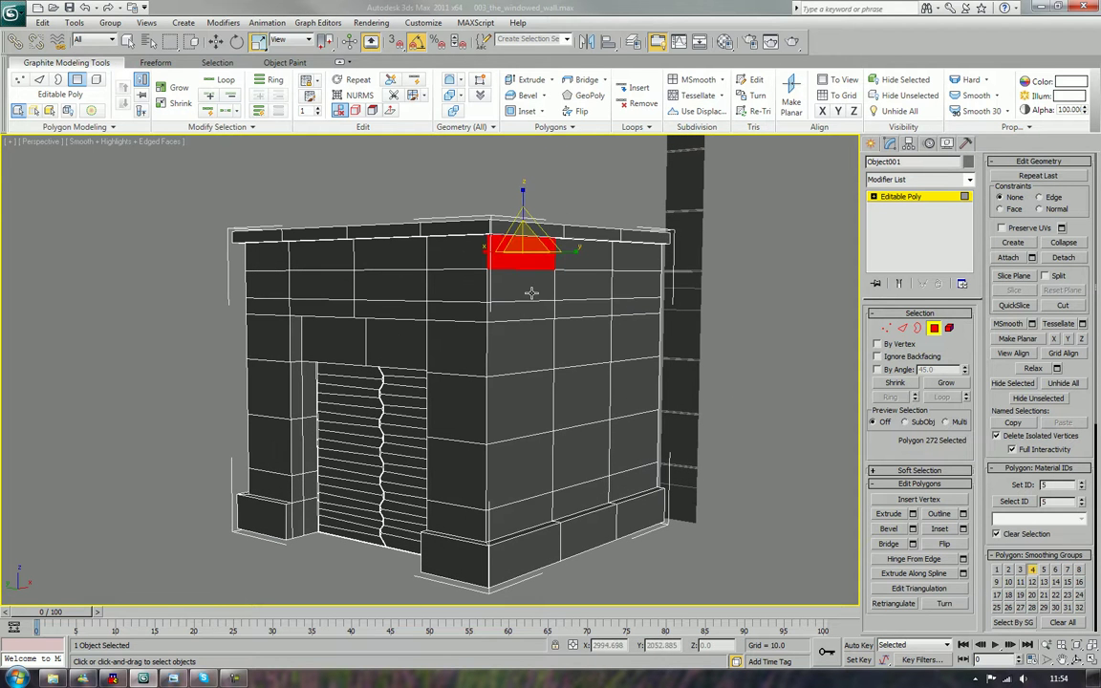
left_click(902, 328)
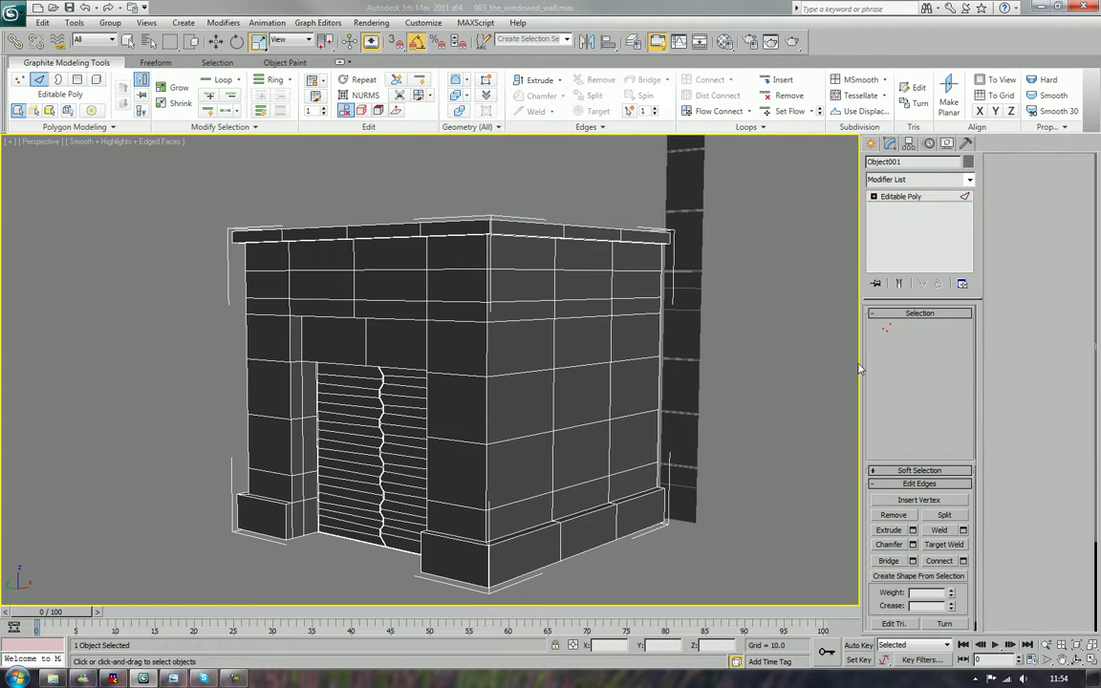
left_click(502, 504)
left_click(506, 442, "ctrl")
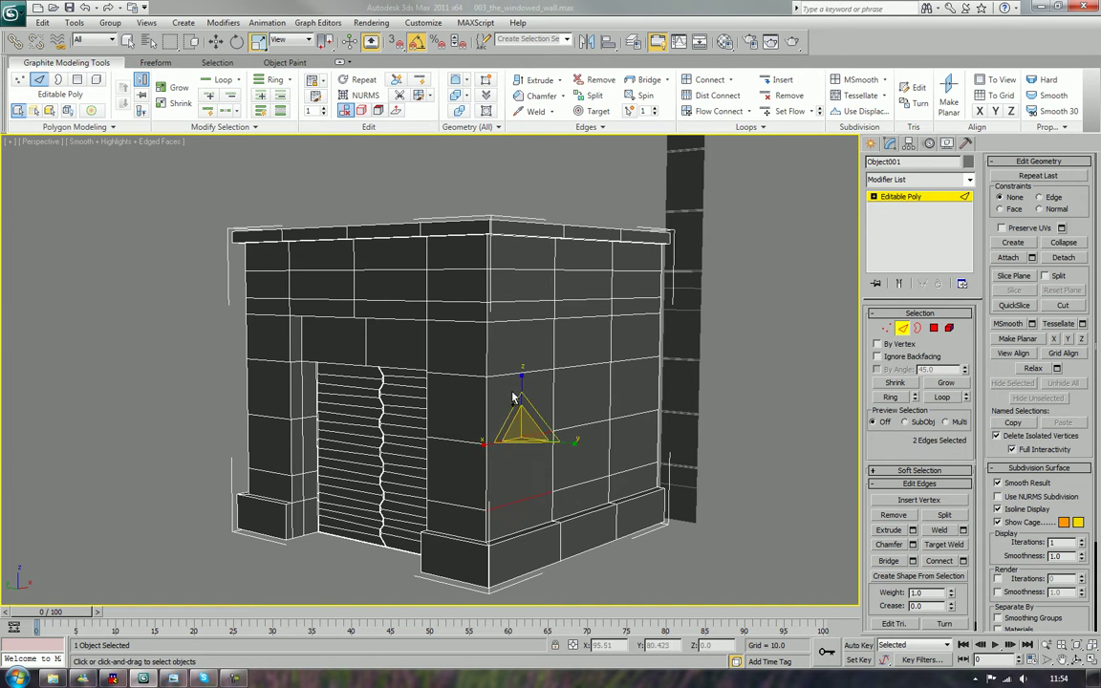
left_click(506, 372, "ctrl")
left_click(268, 362, "ctrl")
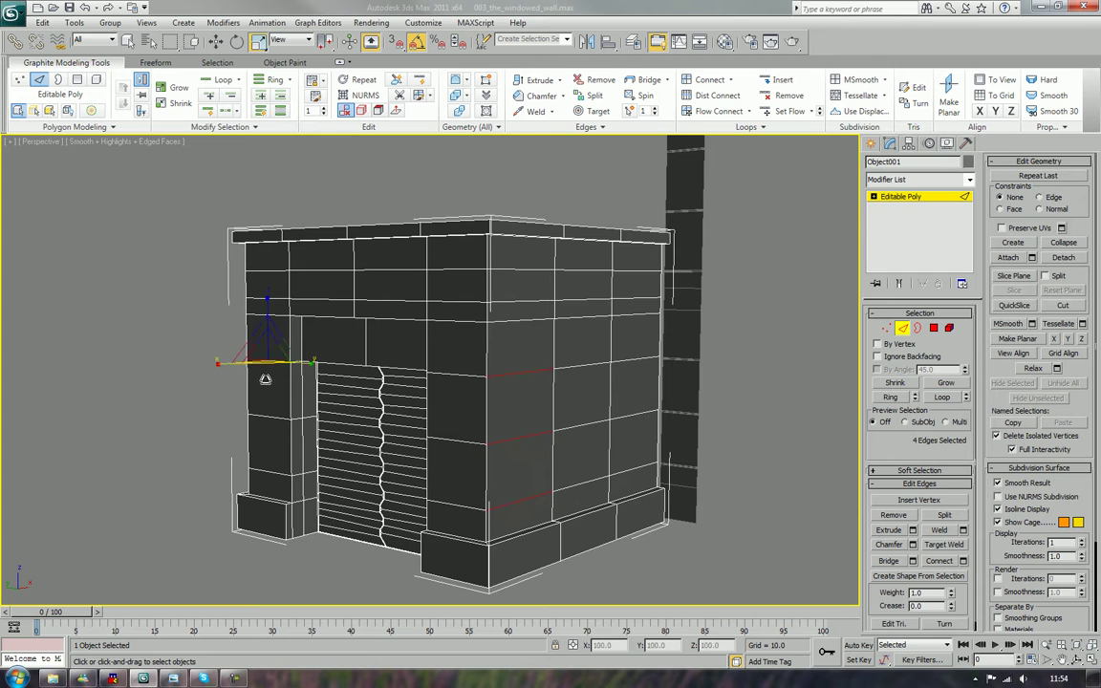
left_click(270, 420, "ctrl")
left_click(277, 472, "ctrl")
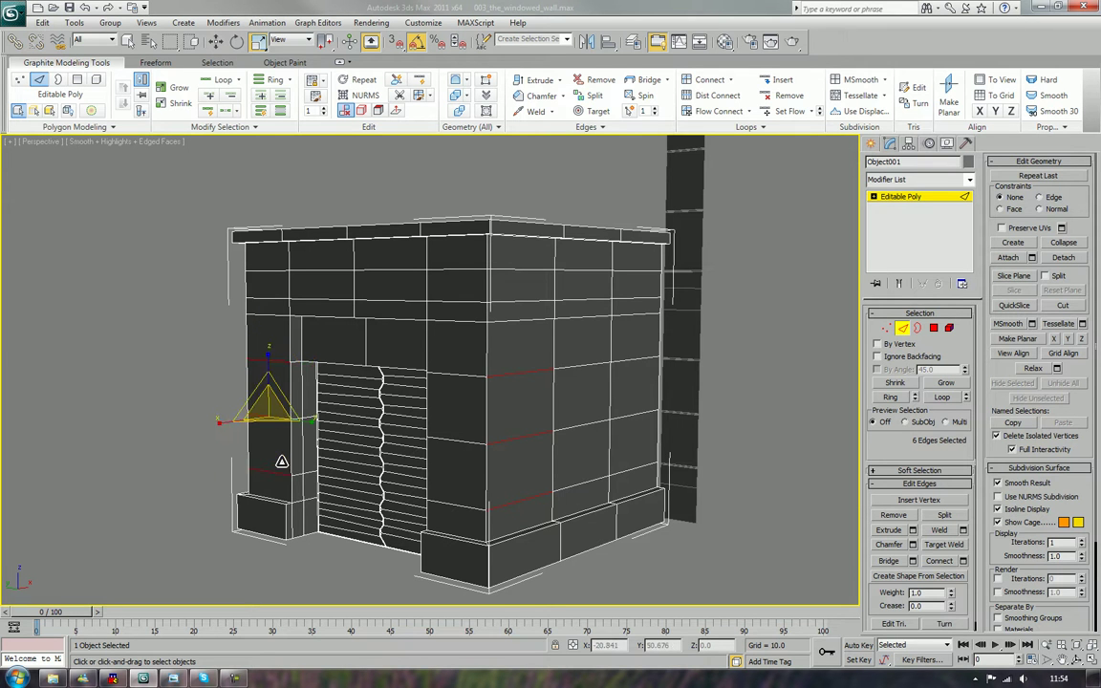
left_click(579, 314, "ctrl")
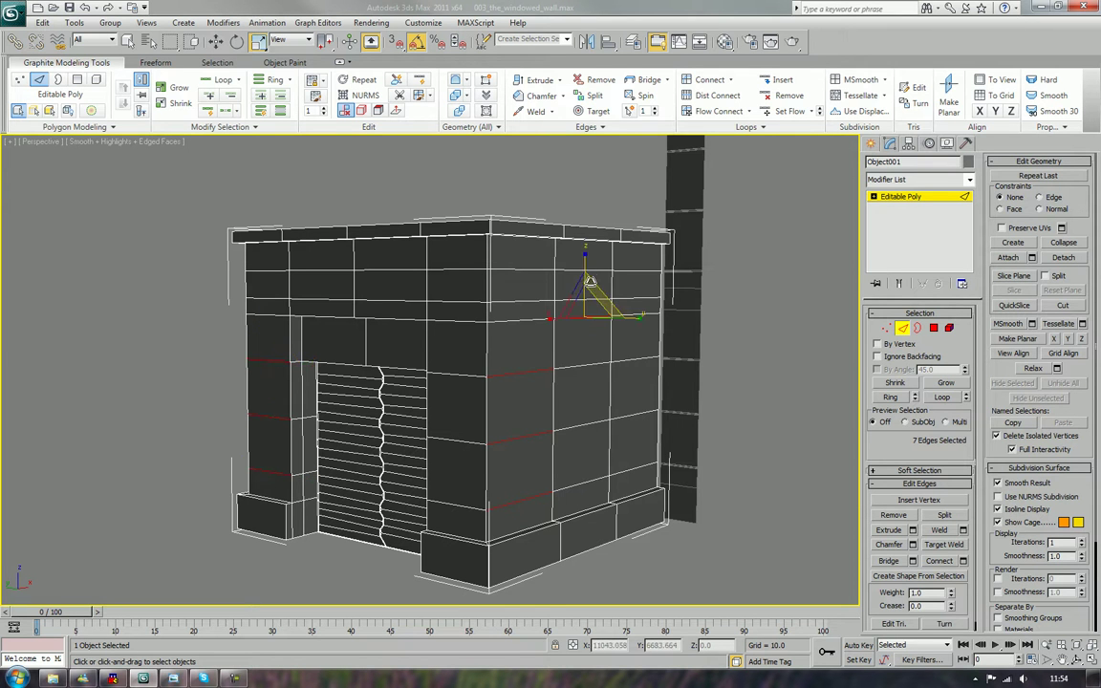
left_click(589, 269, "ctrl")
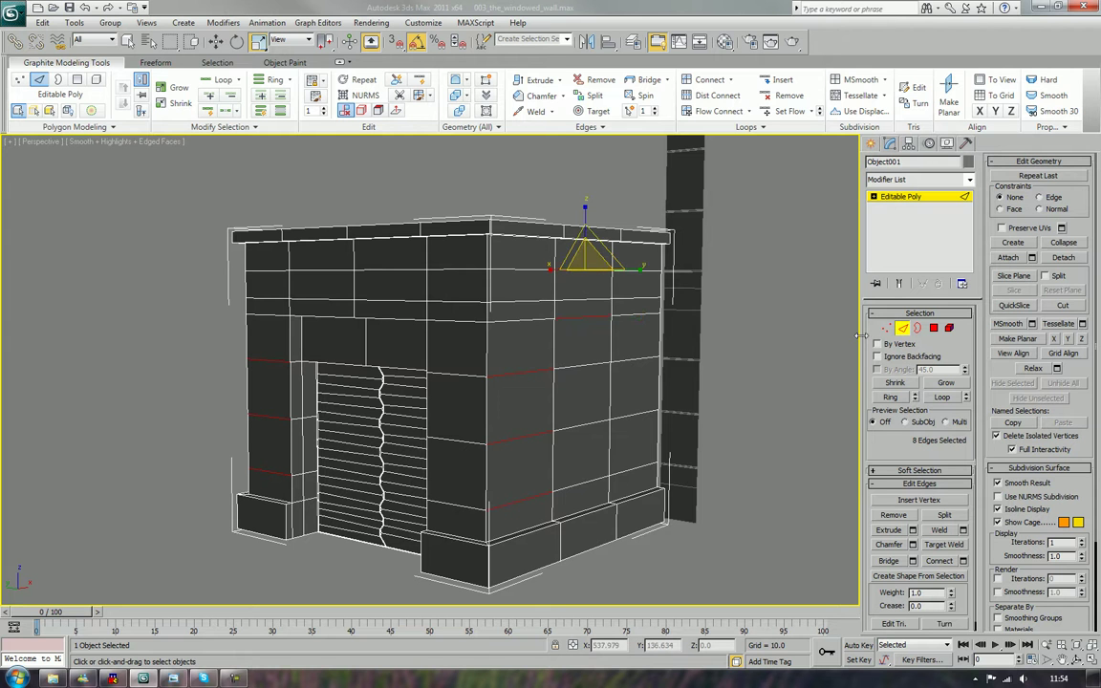
left_click(943, 397)
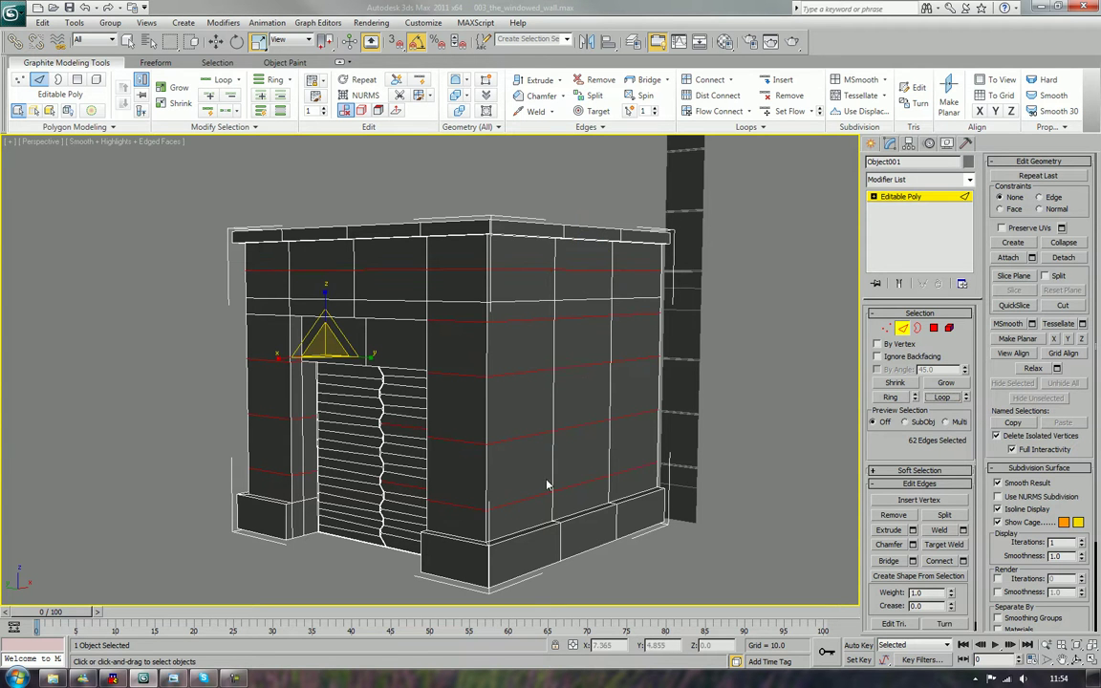
- Deselect the two stray door edges and add staggered vertical edges between the side wall's horizontal brick lines to the selection
left_click(398, 427, "alt")
left_click(402, 485, "alt")
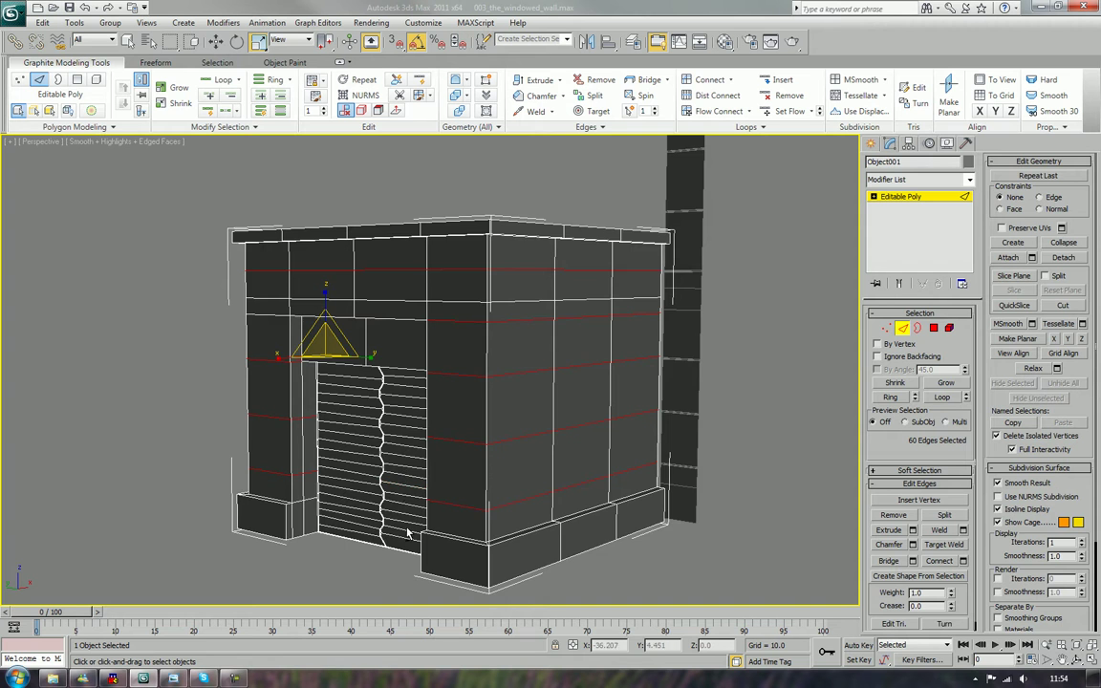
middle_click_drag(403, 486, 445, 528, "alt")
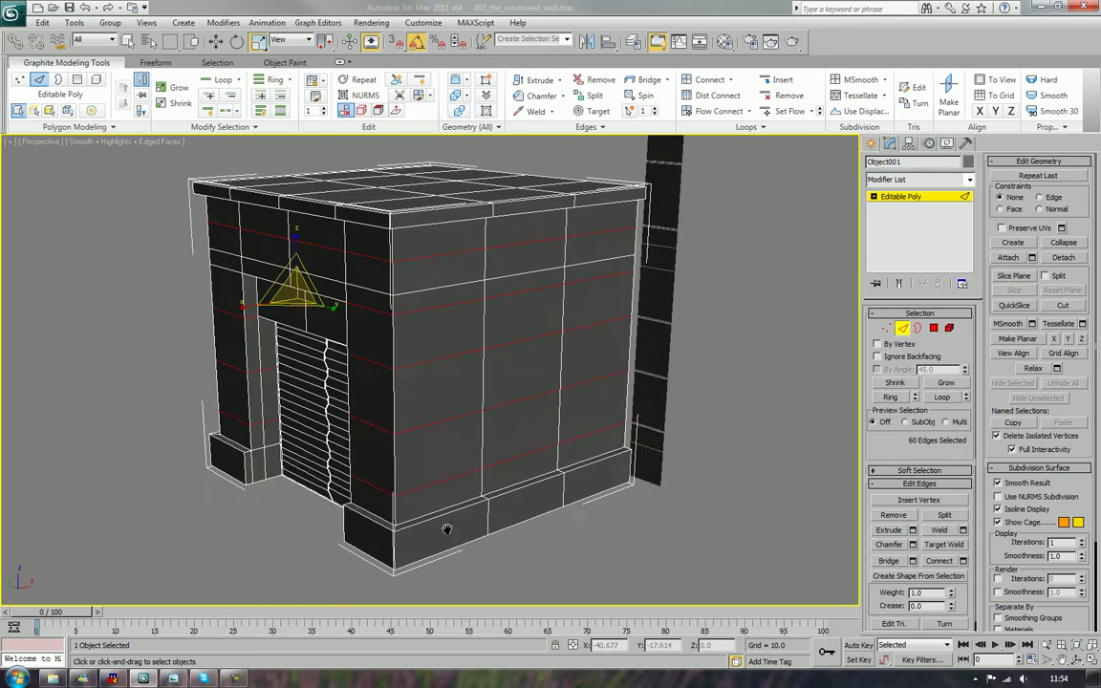
scroll(430, 481, "up", 4)
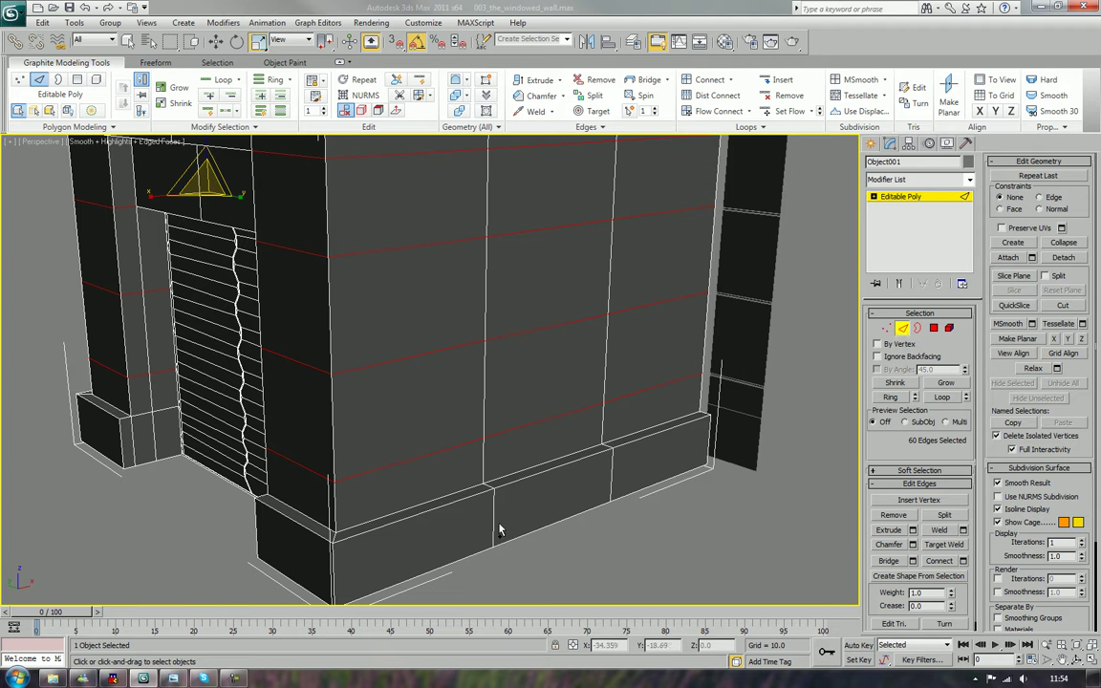
left_click(490, 485, "ctrl")
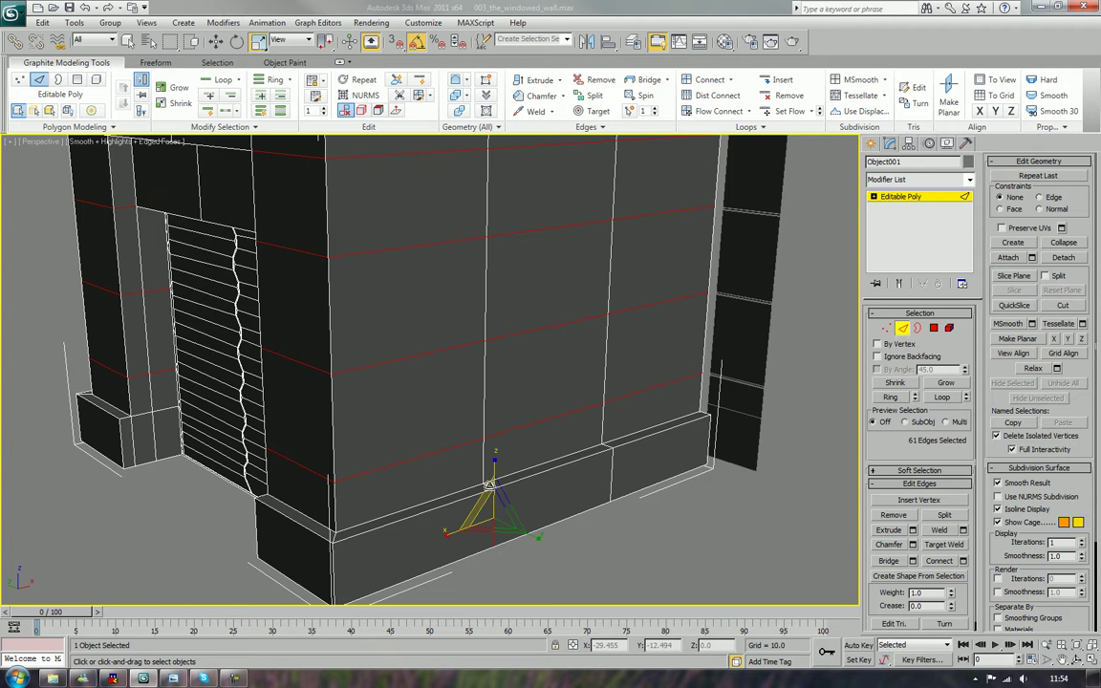
key("q")
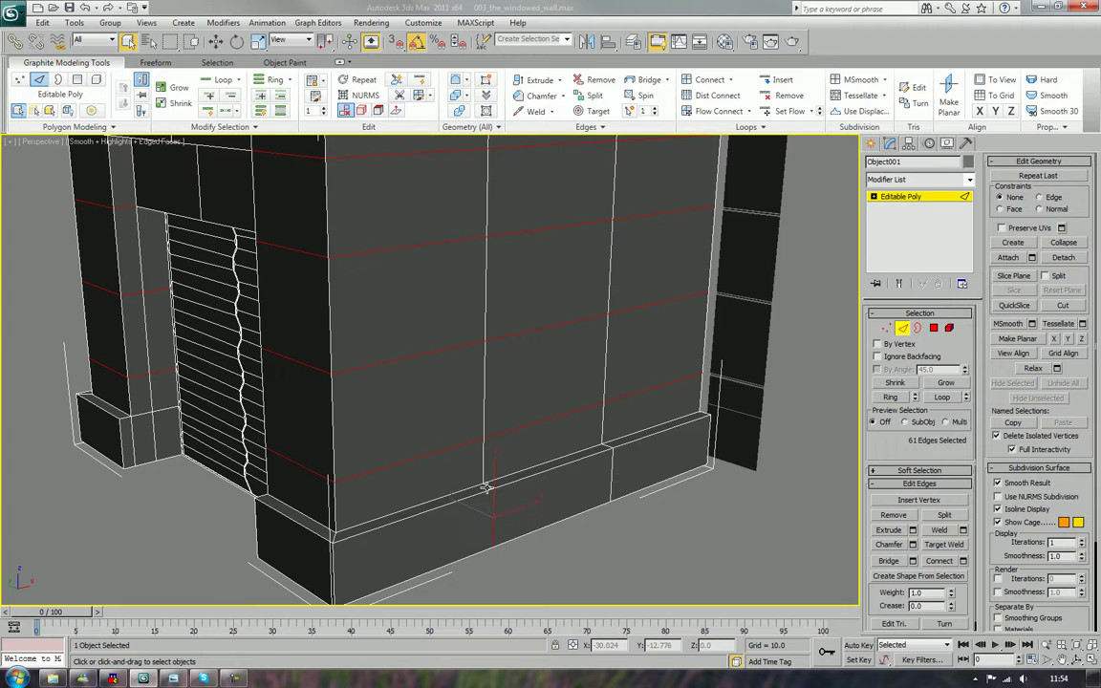
middle_click_drag(531, 426, 621, 447, "alt")
left_click(590, 392, "ctrl")
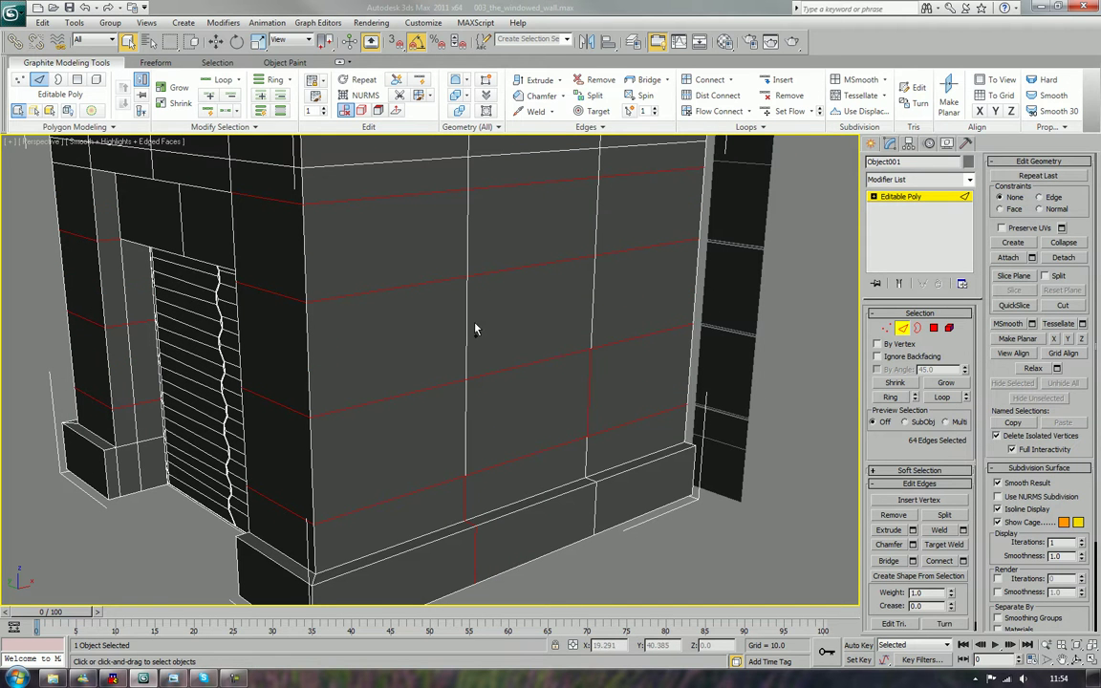
left_click(466, 324, "ctrl")
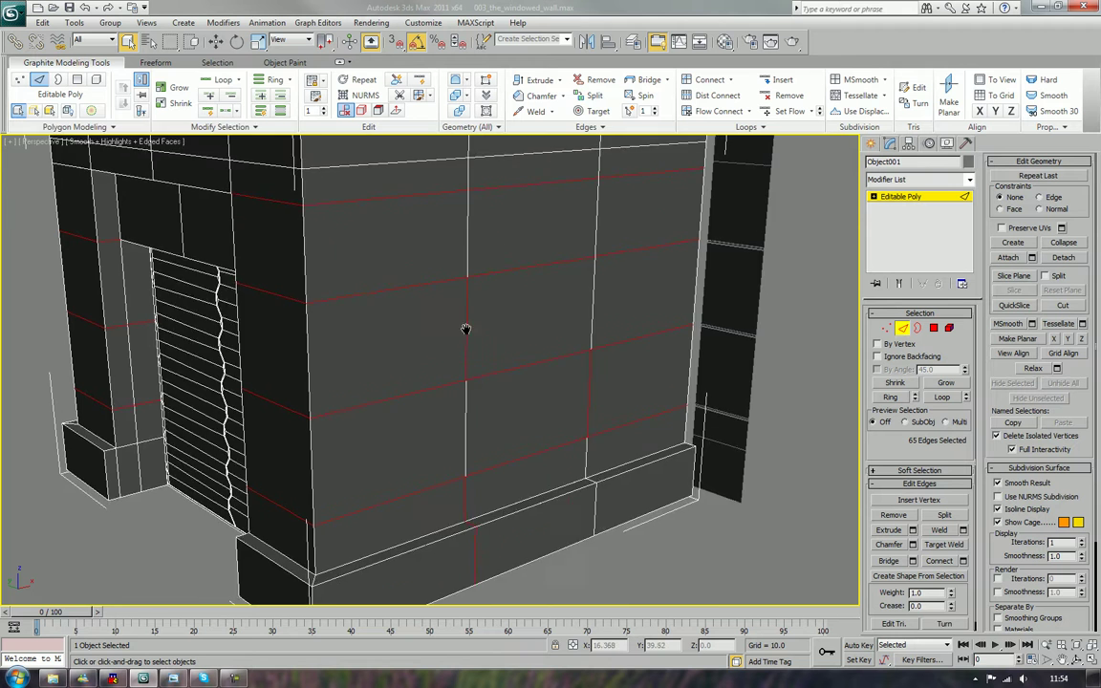
middle_click_drag(466, 327, 452, 440, "alt")
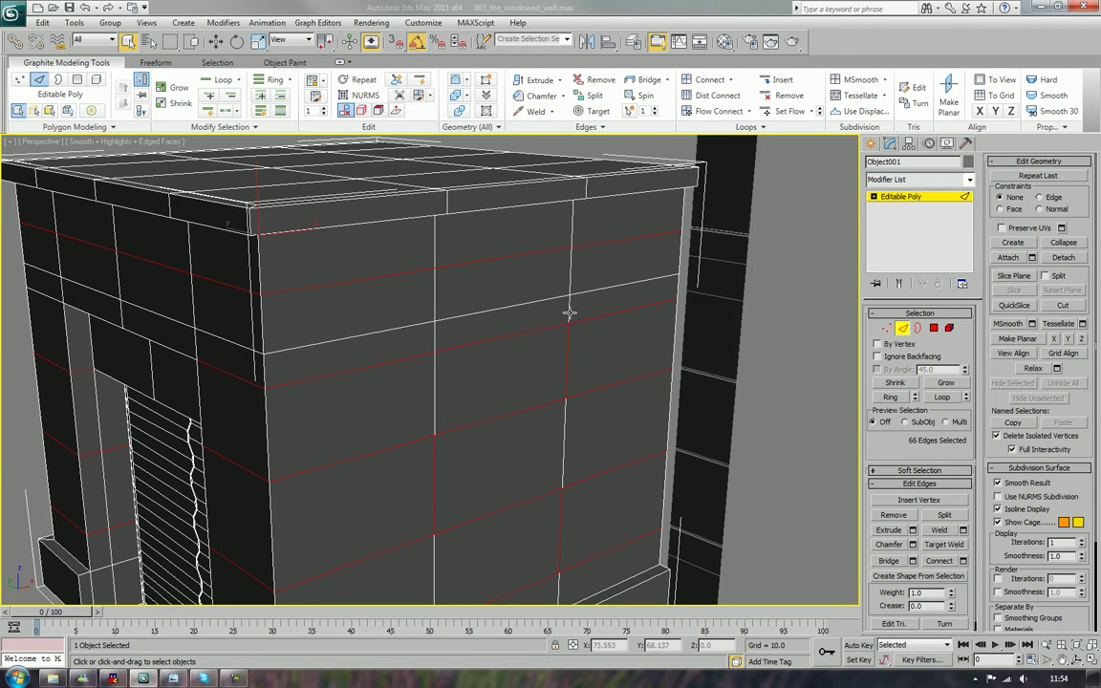
left_click(435, 336, "ctrl")
- Continue the side wall's far vertical joint across the roof rim's underside and outer face, deselecting the stray edges running along the rim
middle_click_drag(568, 260, 467, 368, "alt")
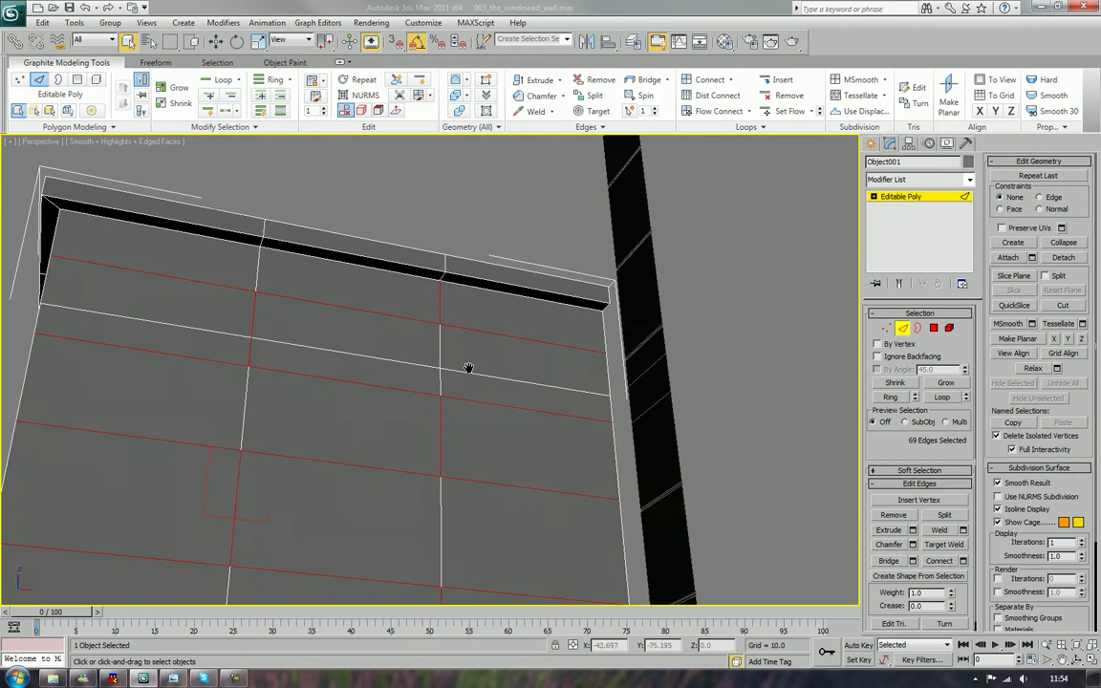
left_click(445, 269, "ctrl")
key("alt")
left_click(445, 260, "ctrl")
middle_click_drag(445, 260, 490, 325, "alt")
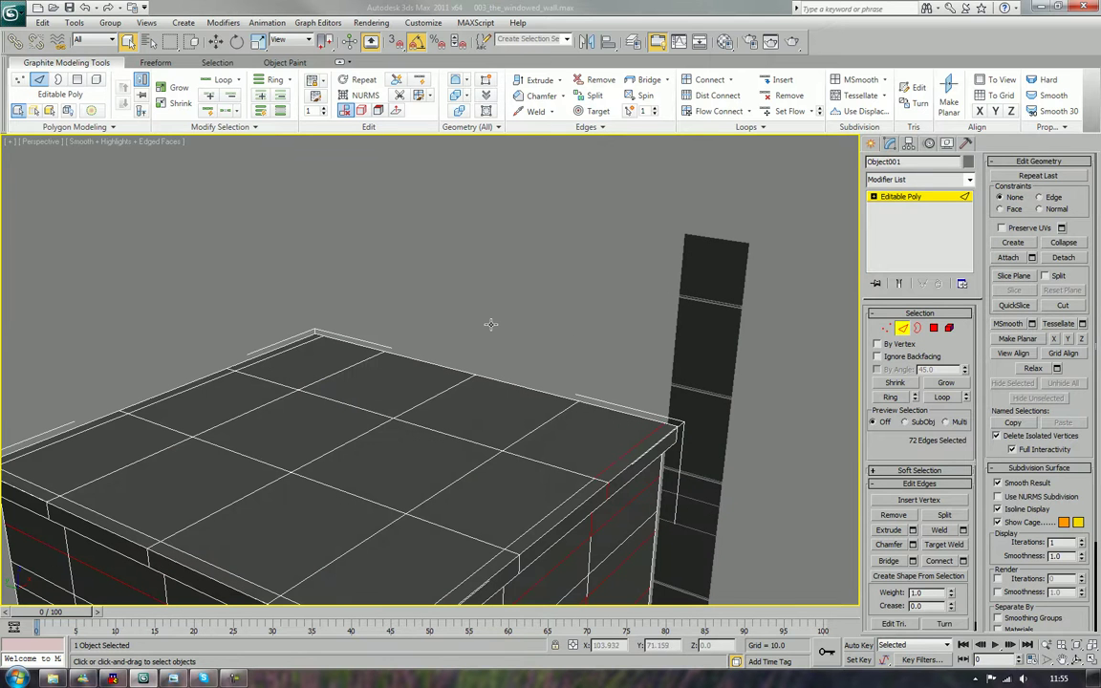
left_click(623, 459, "alt")
left_click(601, 479, "ctrl")
- Add roof edges to the selection in a staggered slab pattern from the side-wall joint across to the far side
left_click(528, 459, "ctrl")
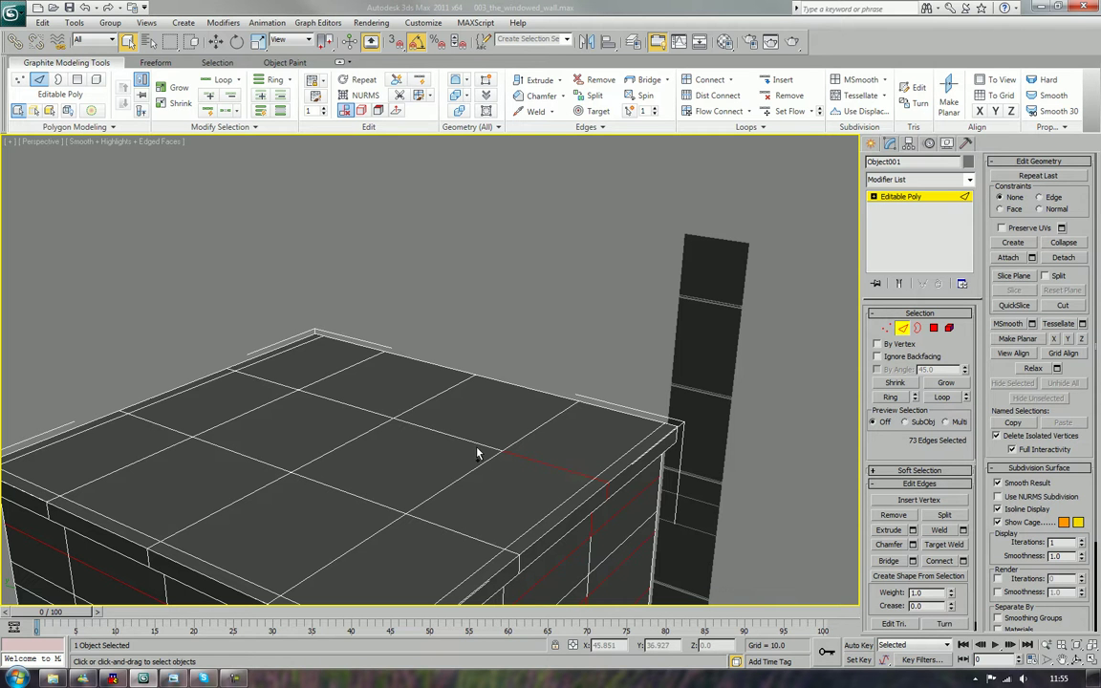
left_click(483, 463, "ctrl")
left_click(527, 434, "ctrl")
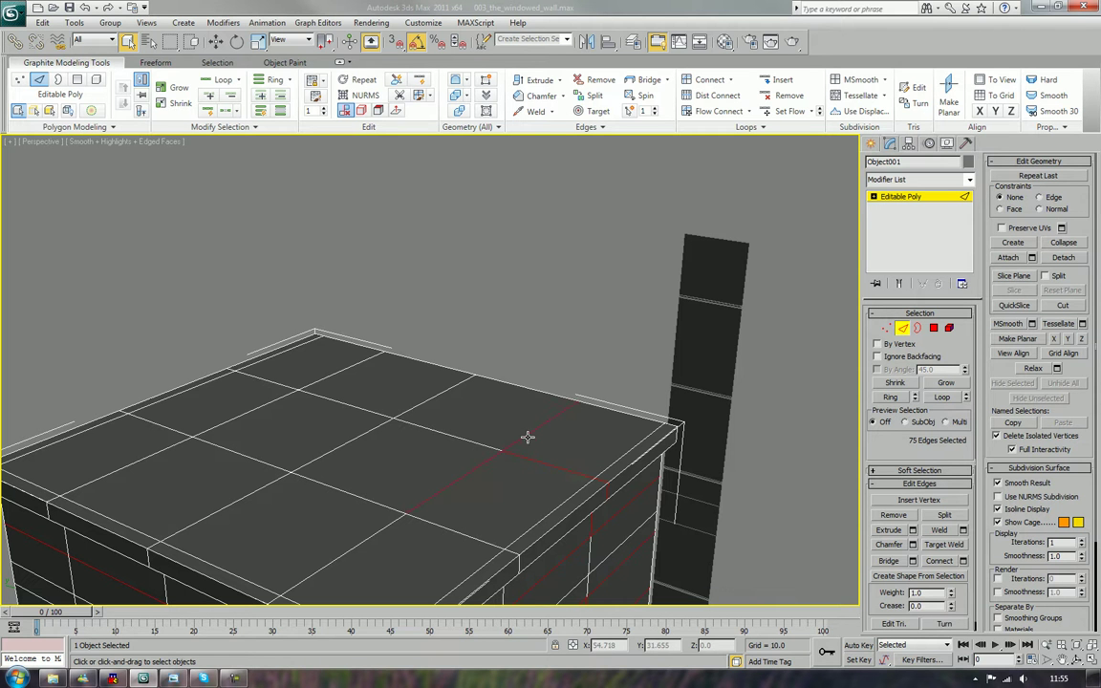
left_click(368, 503, "ctrl")
left_click(248, 459, "ctrl")
left_click(246, 414, "ctrl")
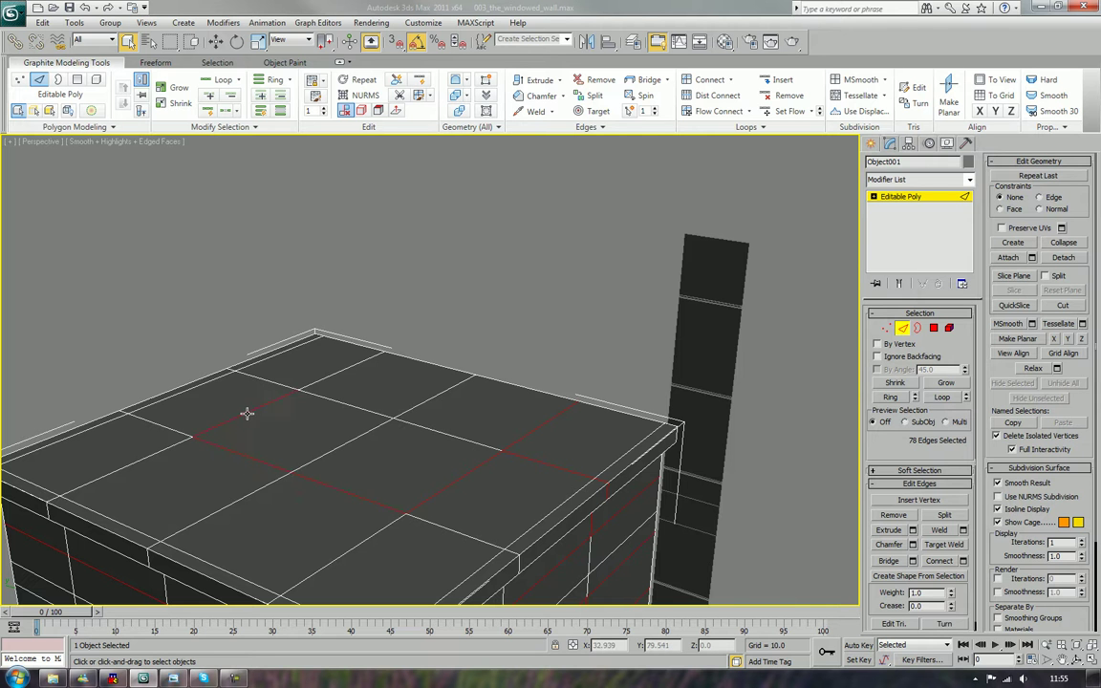
left_click(330, 372, "ctrl")
- Add staggered vertical brick edges between the lower horizontal lines of the opposite side wall to the selection
scroll(287, 387, "down", 5)
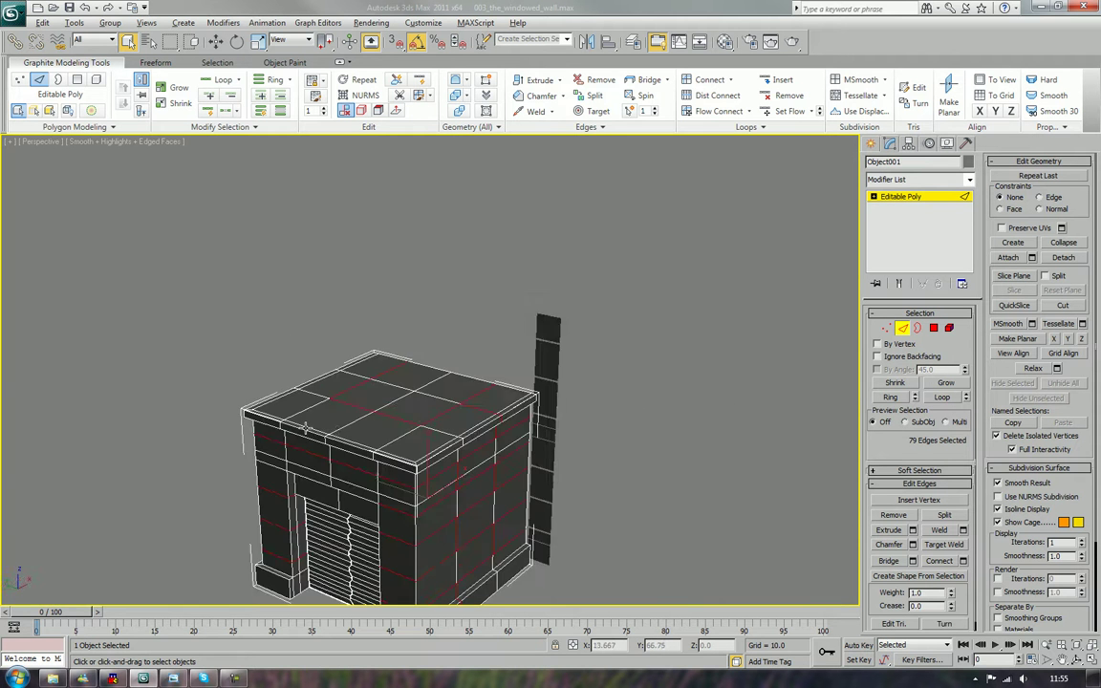
middle_click_drag(275, 385, 495, 449, "alt")
scroll(496, 577, "up", 3)
scroll(517, 508, "up", 4)
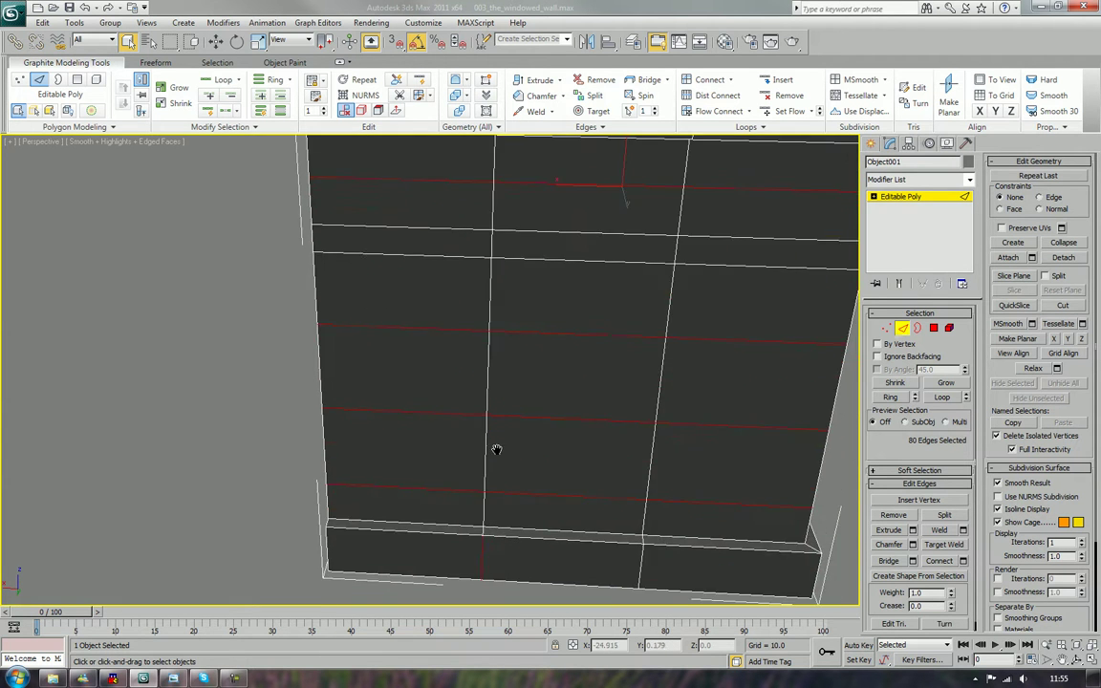
left_click(486, 518, "ctrl")
left_click(649, 460, "ctrl")
left_click(669, 292, "ctrl")
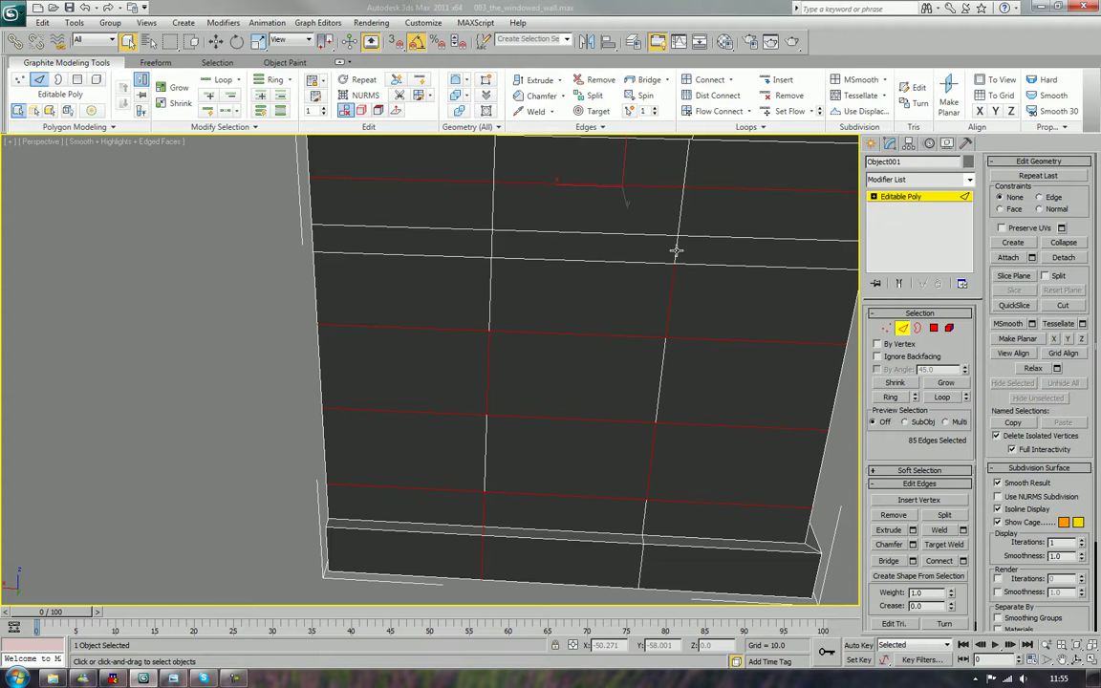
left_click(677, 248, "ctrl")
left_click(680, 220, "ctrl")
middle_click_drag(681, 258, 587, 325, "alt")
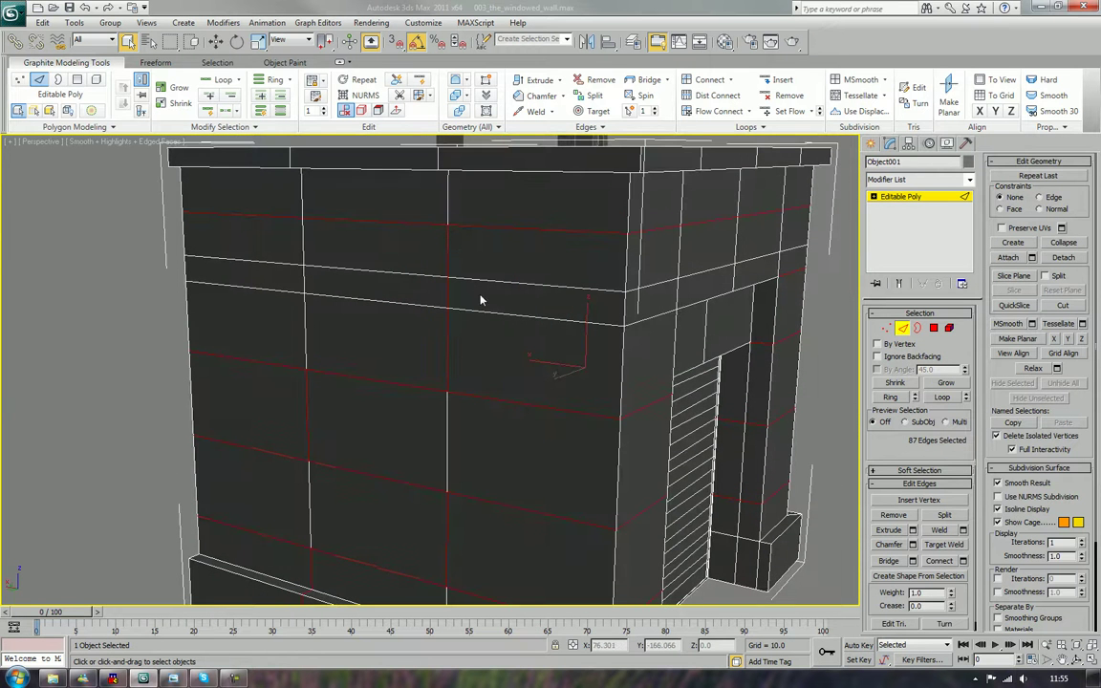
left_click(447, 283, "alt")
- Complete the lower horizontal line across the opposite side wall and front pillar, and add the vertical joint edges directly above it
left_click(410, 305, "ctrl")
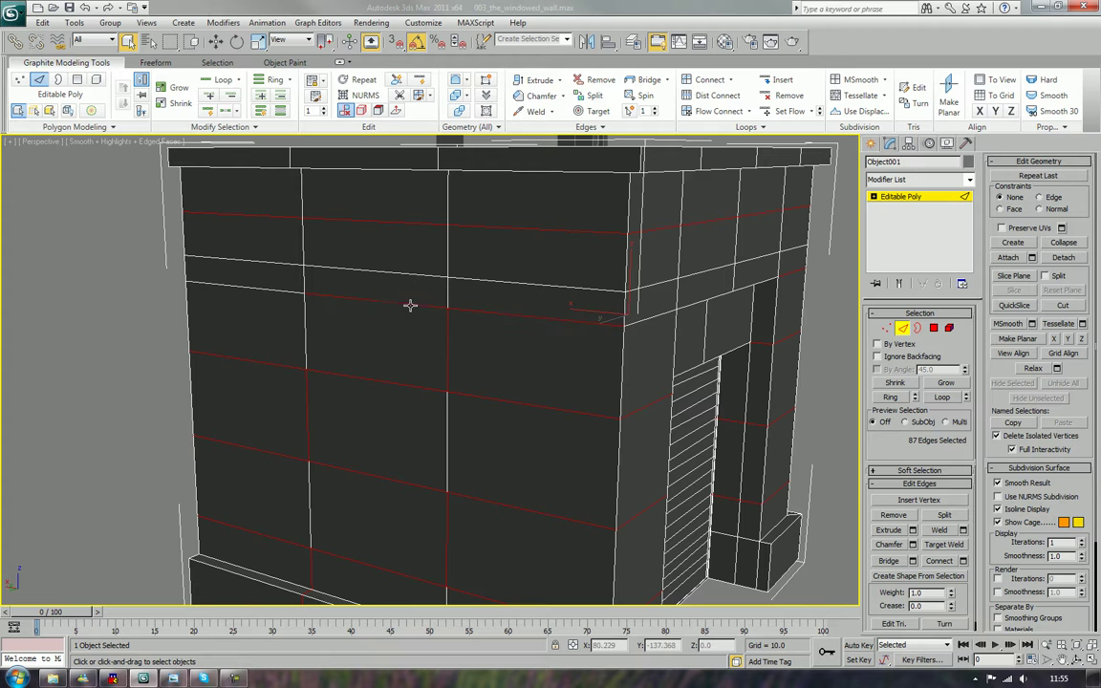
left_click(266, 290, "ctrl")
left_click(302, 284, "ctrl")
left_click(302, 239, "ctrl")
left_click(645, 317, "ctrl")
- Add the opposite wall's top-row vertical edge and continue that joint over the roof rim to the nearest roof slab edge
mouse_move(697, 354)
middle_mouse_down("alt")
mouse_move(657, 319)
mouse_move(652, 347)
mouse_move(696, 356)
middle_mouse_up("alt")
scroll(696, 357, "down", 1)
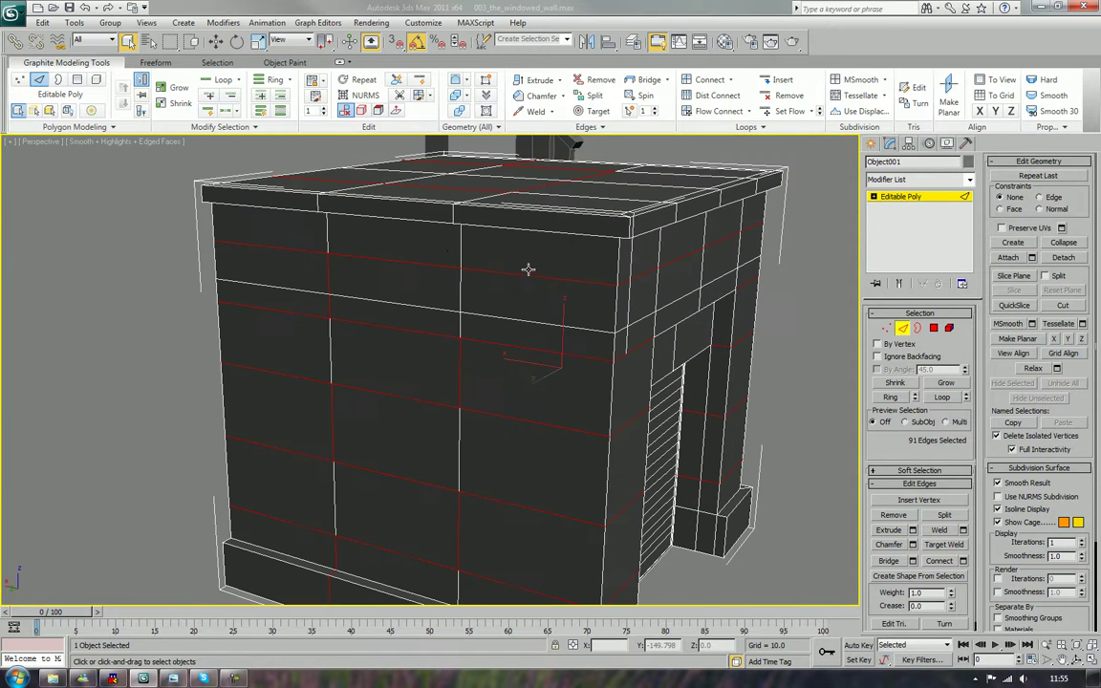
left_click(460, 246, "ctrl")
middle_click_drag(477, 249, 487, 372, "alt")
left_click(491, 243, "ctrl")
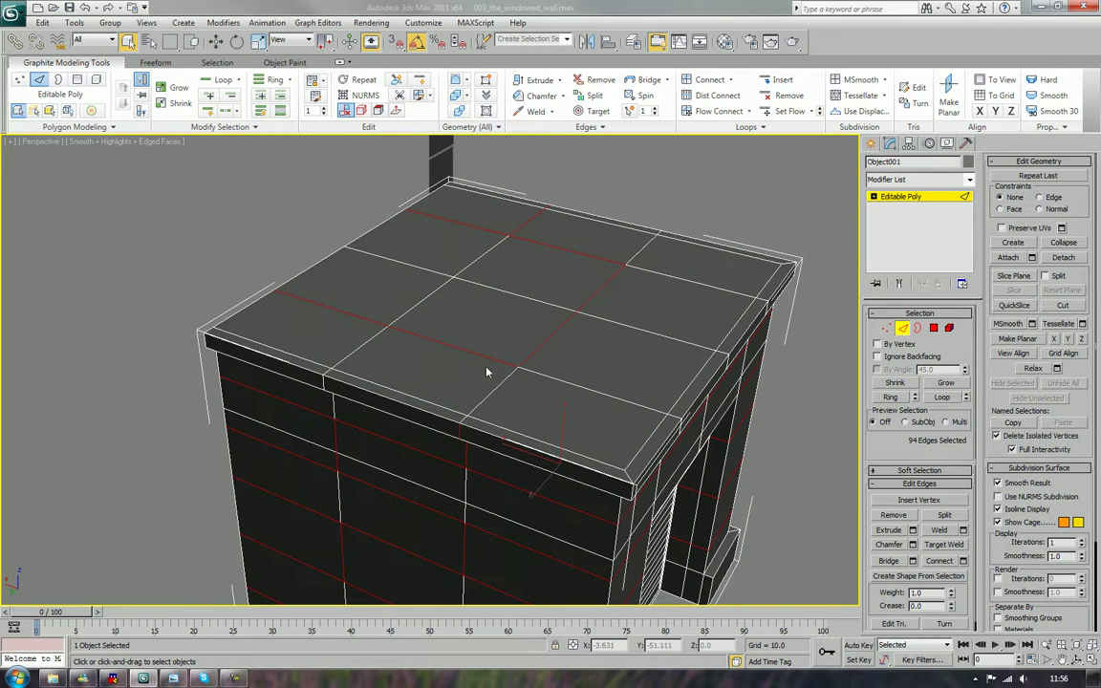
left_click(463, 419, "ctrl")
left_click(475, 409, "ctrl")
- Add the roof's central front edge and continue it over the front rim down through the front wall's top brick row
mouse_move(560, 415)
middle_mouse_down("alt")
mouse_move(479, 381)
mouse_move(499, 395)
mouse_move(562, 397)
middle_mouse_up("alt")
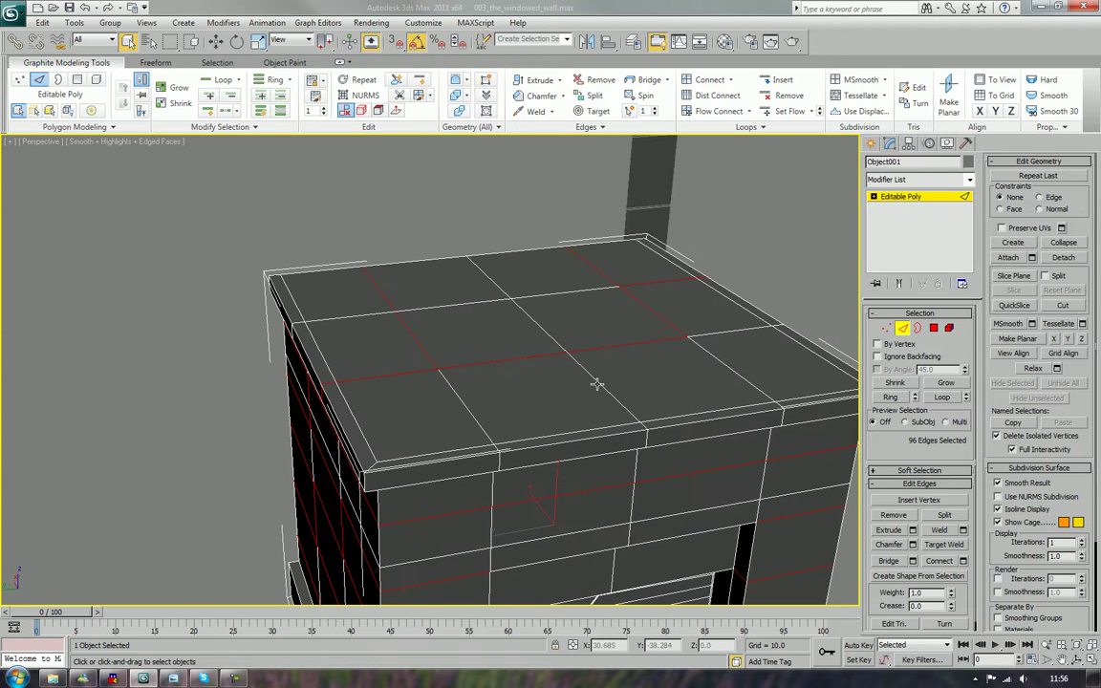
left_click(596, 382, "ctrl")
left_click(642, 427, "ctrl")
left_click(647, 436, "ctrl")
middle_click_drag(665, 446, 660, 394, "alt")
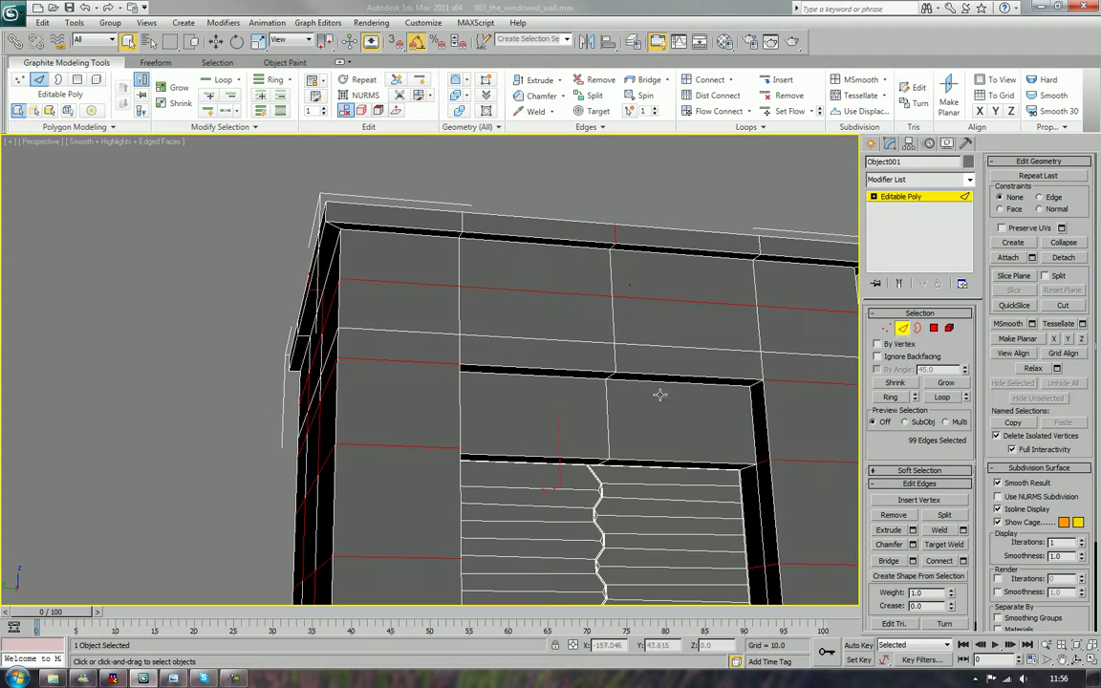
left_click(612, 247, "ctrl")
left_click(612, 267, "ctrl")
- Add the vertical edges of the front wall's second brick row above both sides of the door recess
left_click(459, 307, "ctrl")
left_click(459, 346, "ctrl")
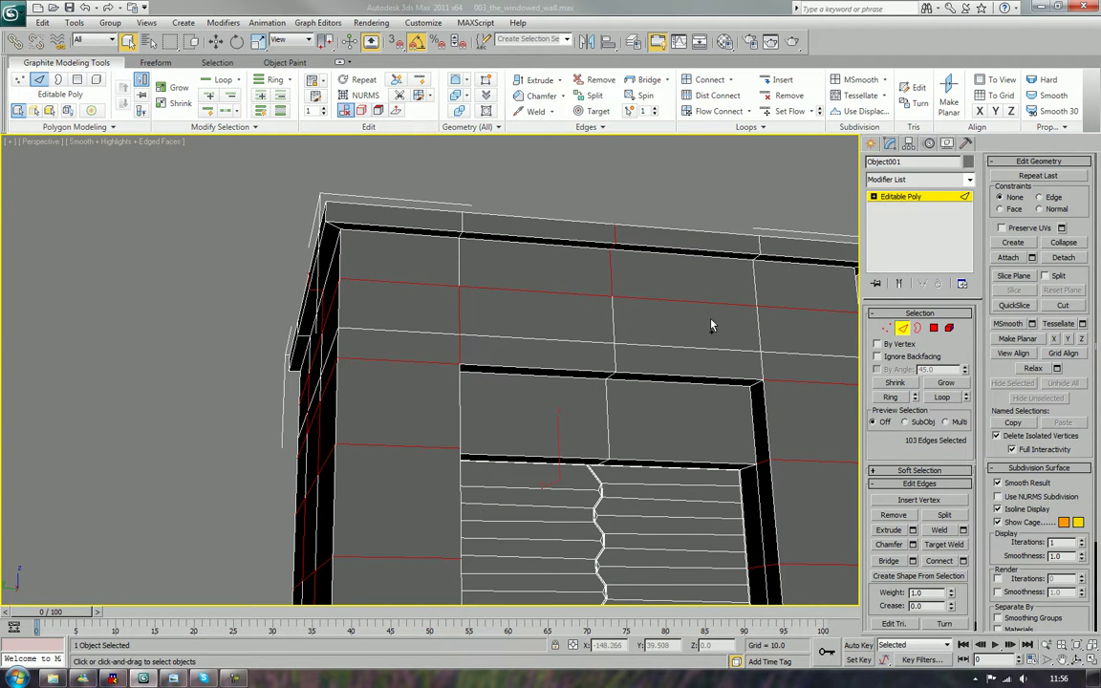
left_click(759, 324, "ctrl")
left_click(766, 364, "ctrl")
- Extrude the selected brick-pattern edges inward with height -0.133 and width 0.097
middle_click_drag(771, 381, 710, 410, "alt")
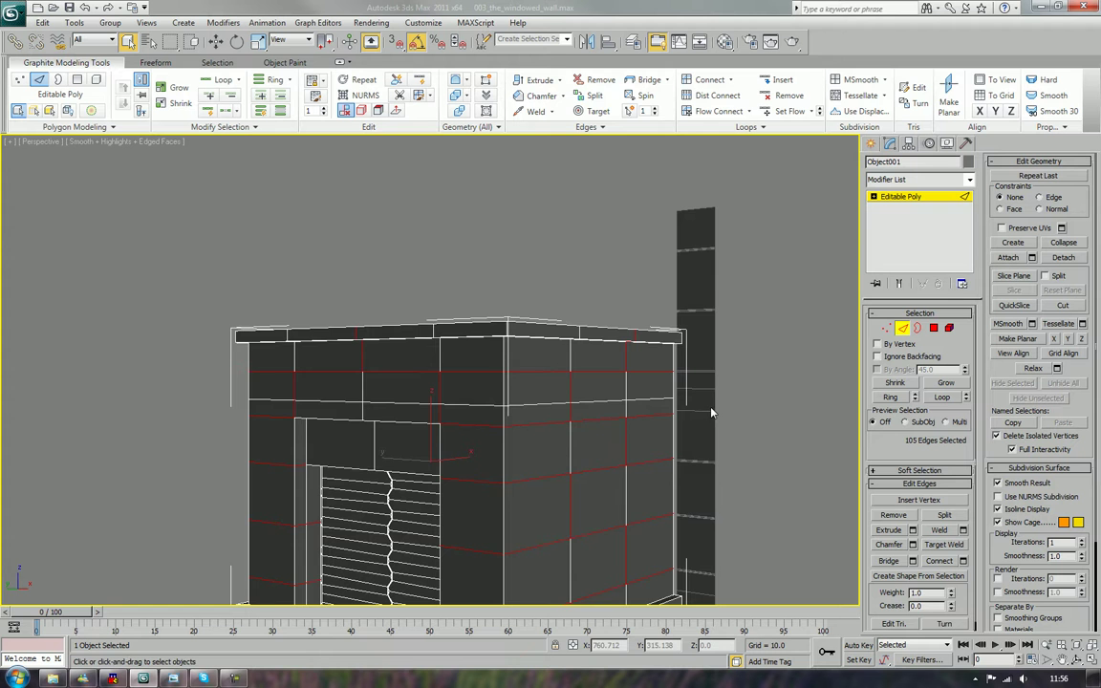
middle_click_drag(644, 399, 655, 425, "alt")
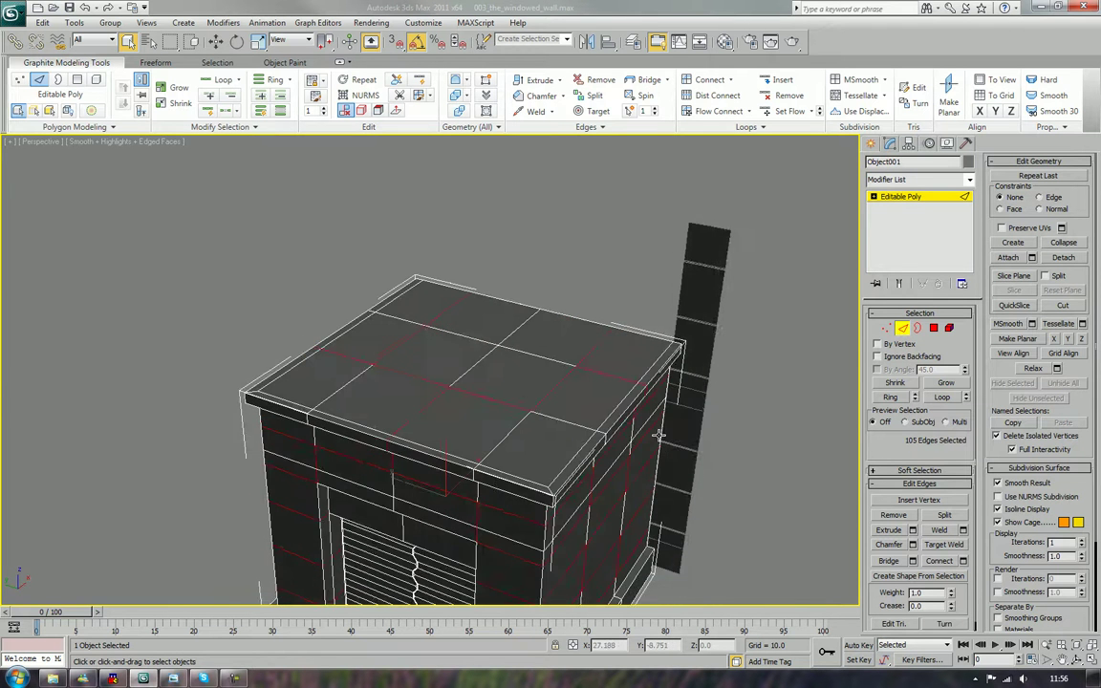
scroll(657, 392, "up", 6)
middle_click_drag(659, 370, 659, 312)
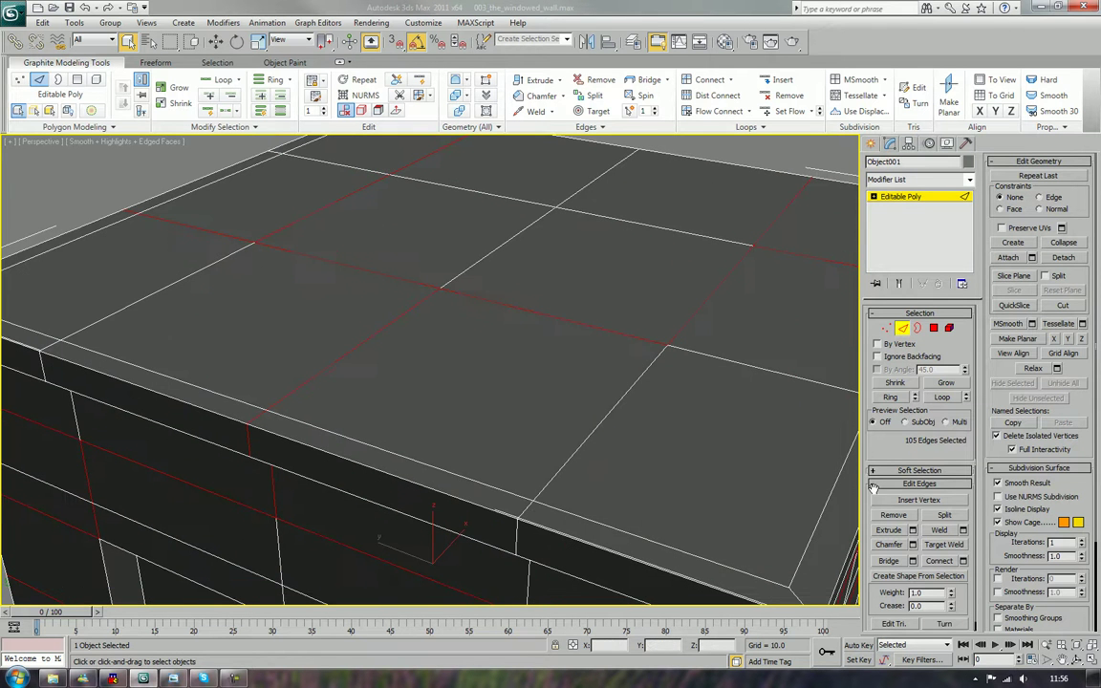
left_click(913, 530)
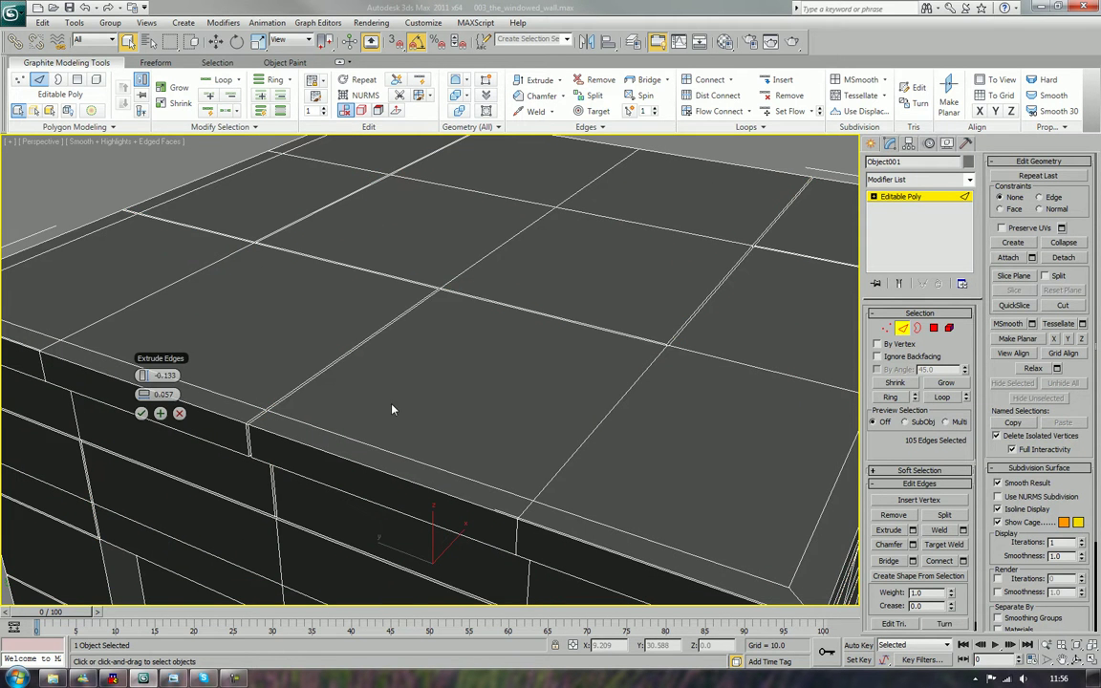
middle_click_drag(396, 399, 287, 346)
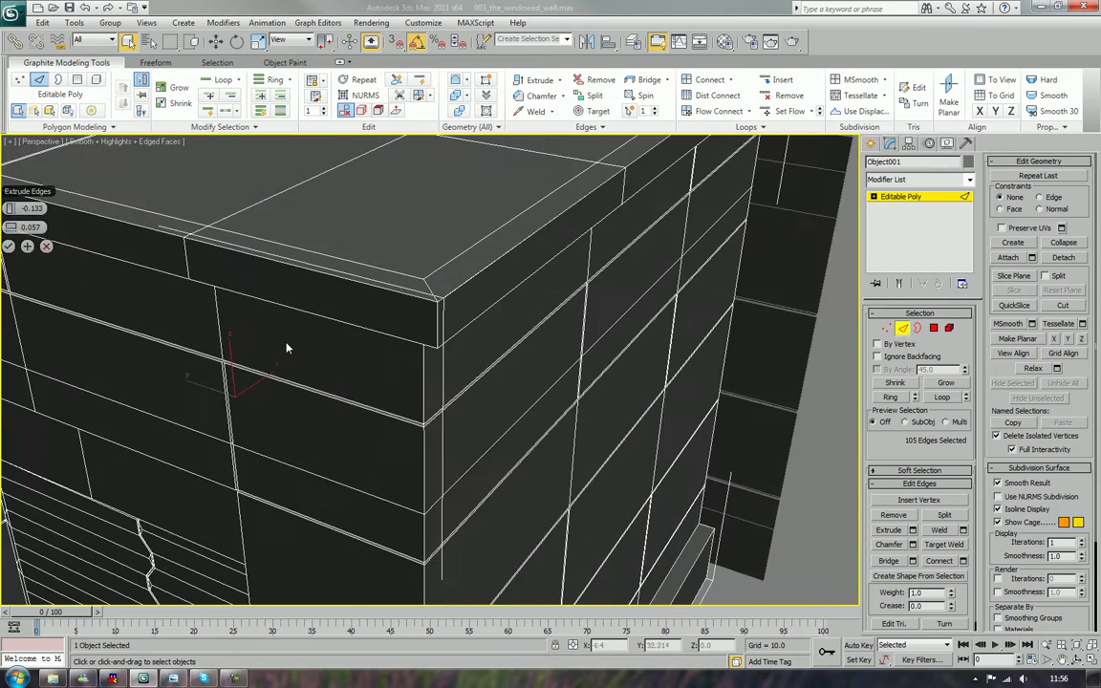
scroll(288, 346, "up", 3)
middle_click_drag(441, 293, 417, 427, "alt")
scroll(417, 427, "up", 5)
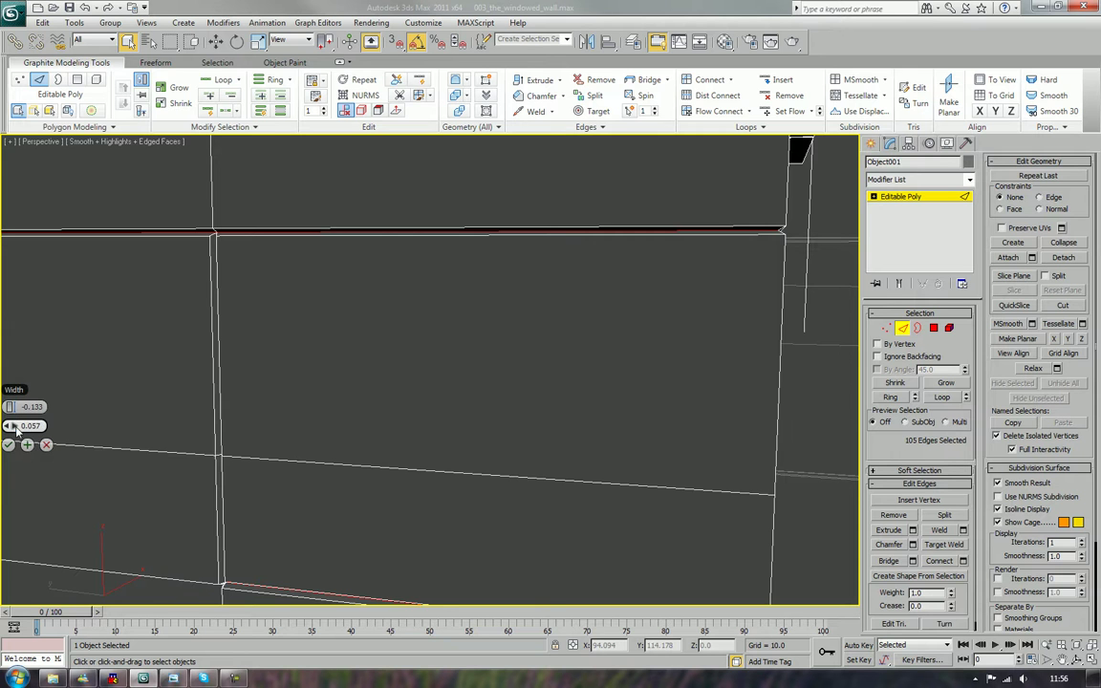
left_click_drag(11, 427, 12, 416)
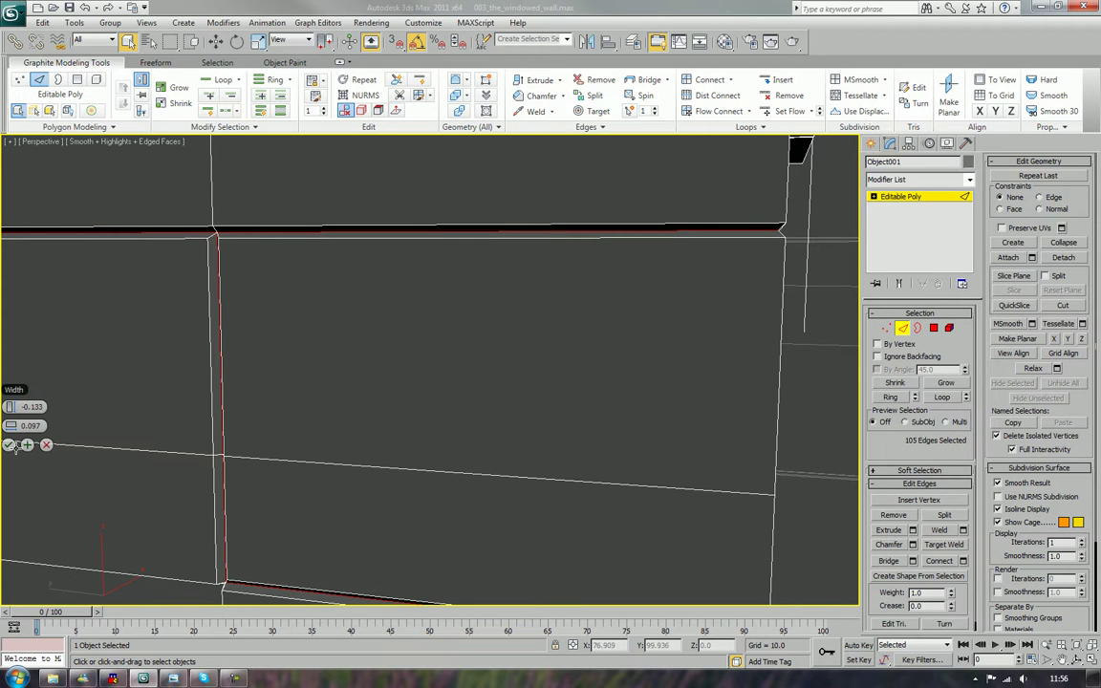
left_click(9, 446)
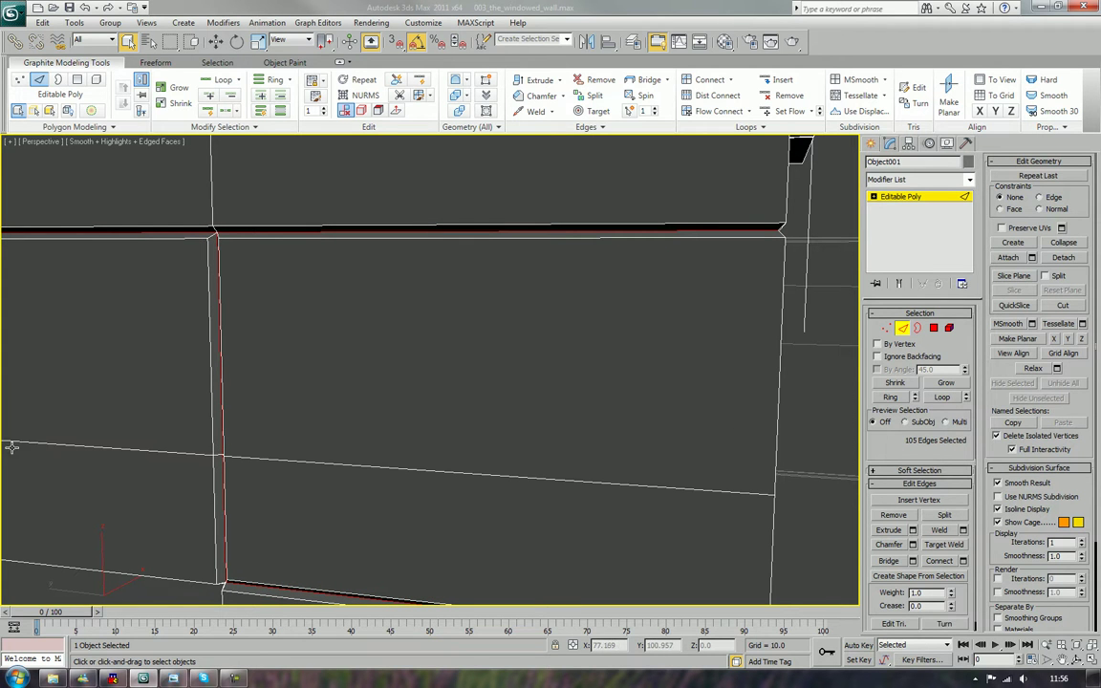
- Chamfer the groove edges by 0.093 with one segment and leave edge editing
left_click(912, 544)
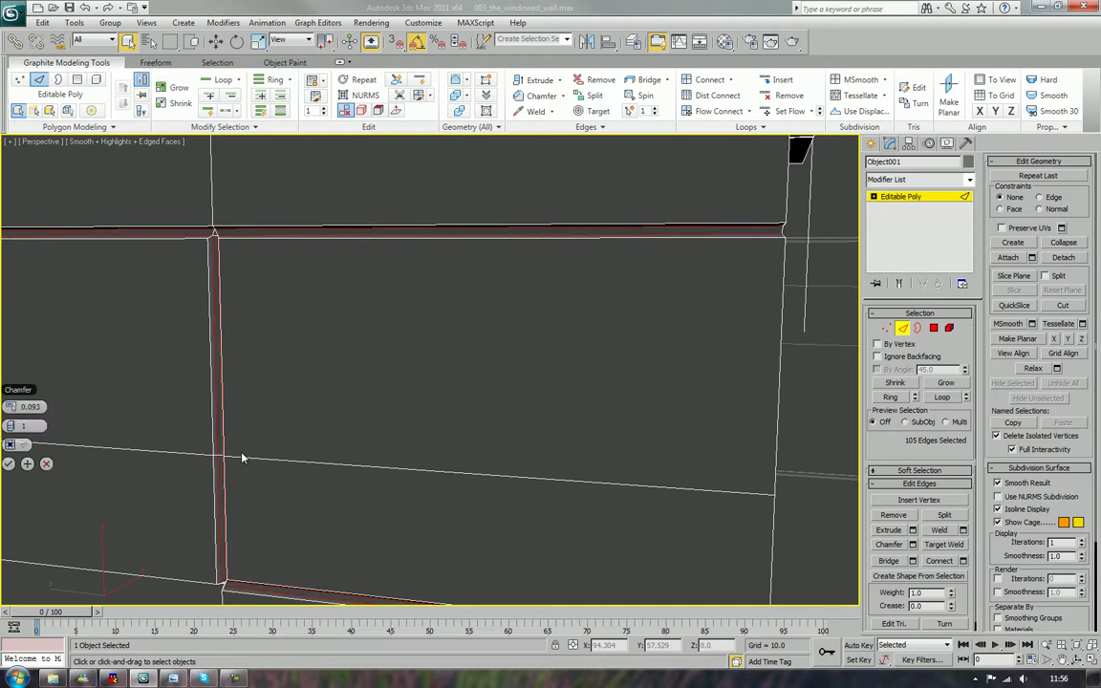
left_click(8, 463)
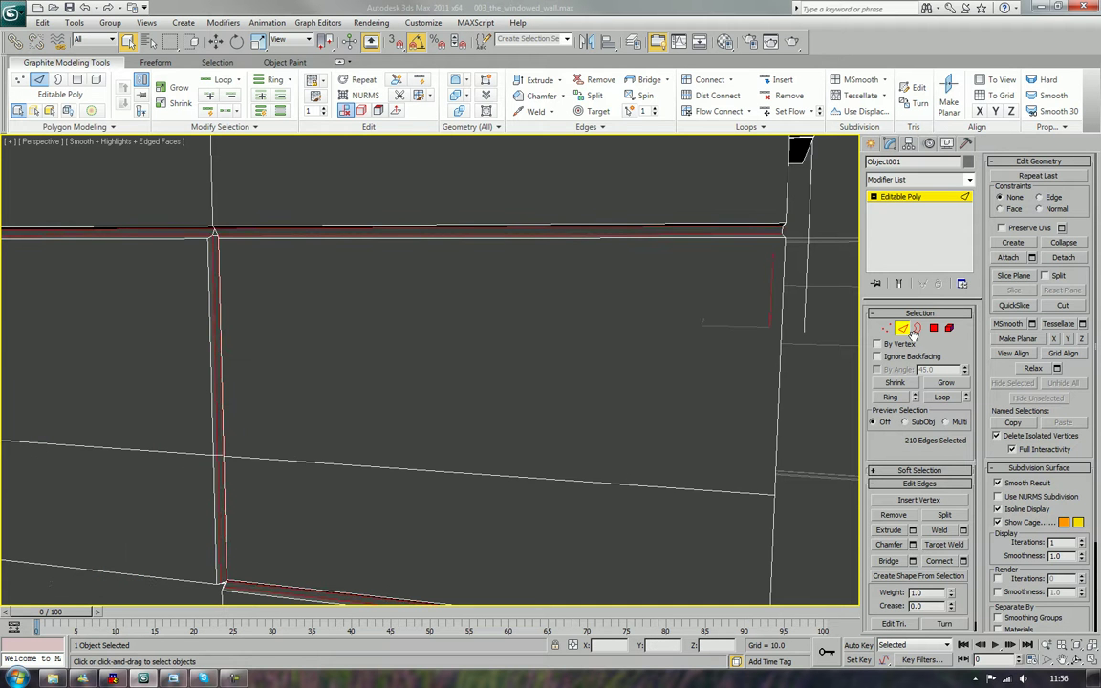
key("2")
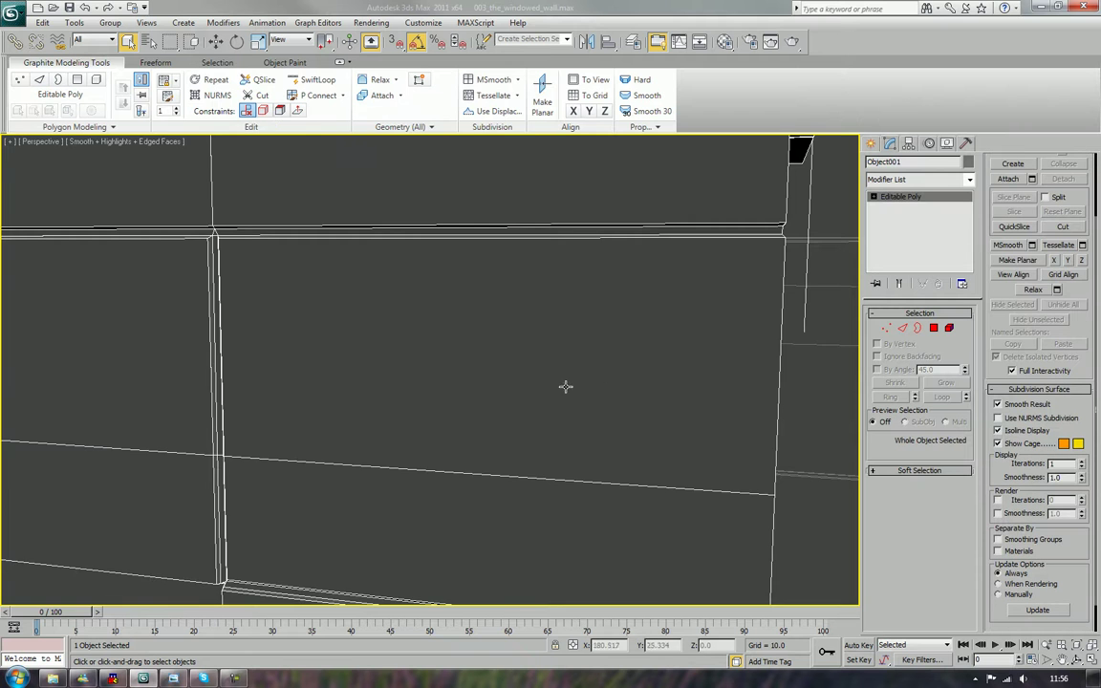
- Hide the edge overlay and examine the brick grooves on the bunker's walls and roof
key("z")
key("F4")
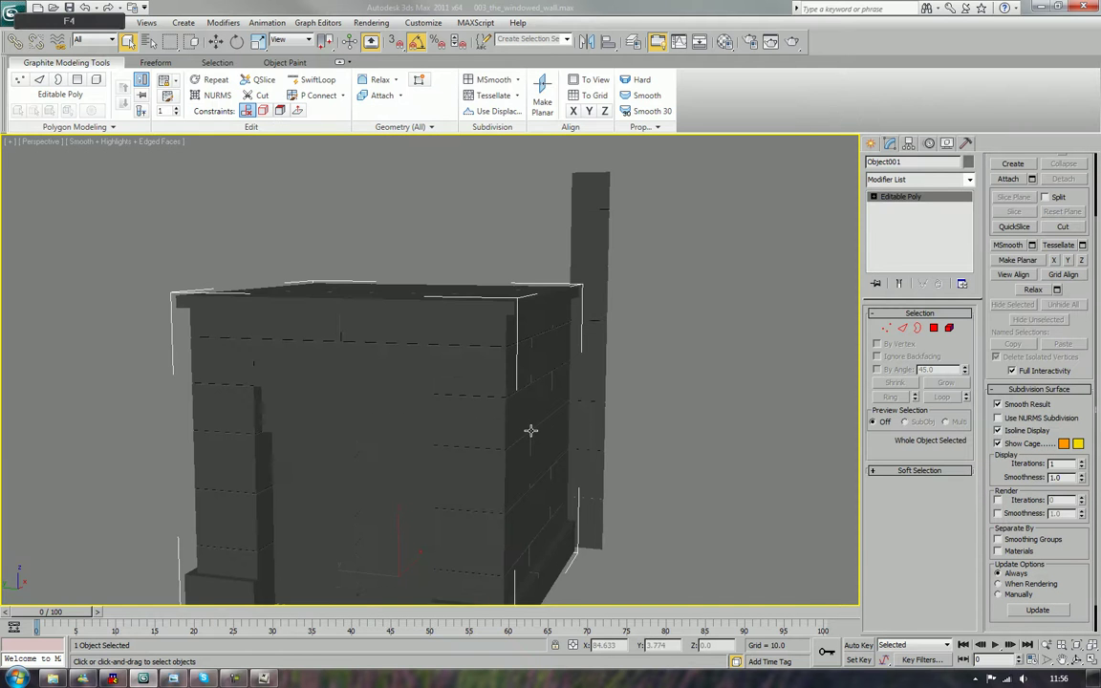
middle_click_drag(528, 429, 506, 451, "alt")
scroll(505, 452, "up", 10)
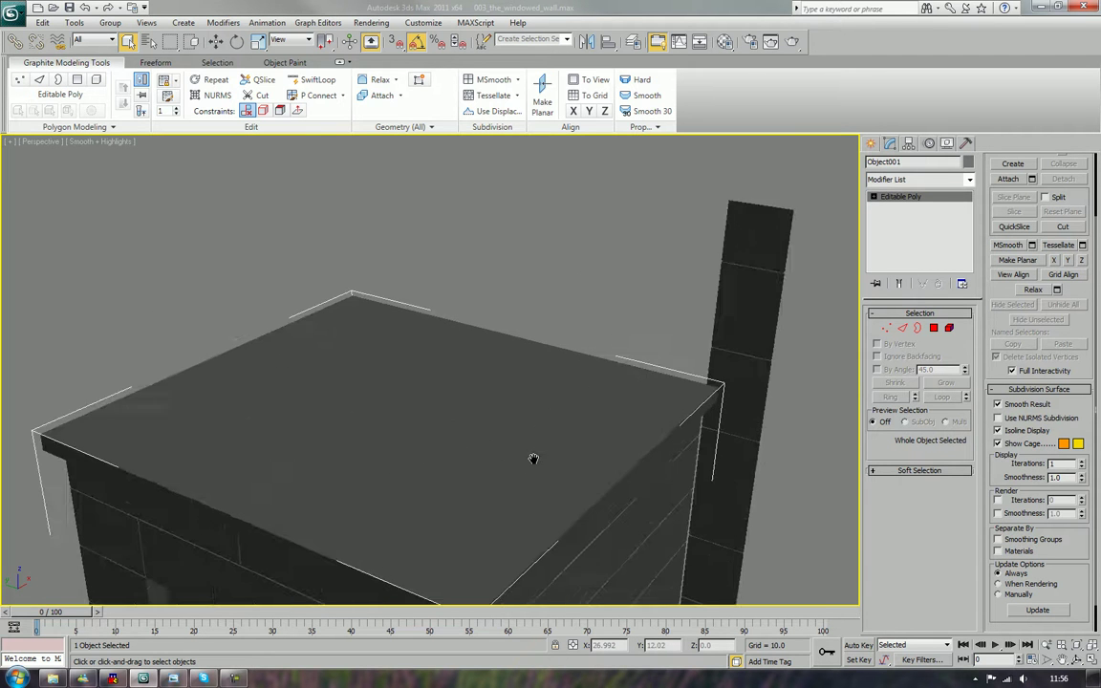
middle_click_drag(532, 446, 615, 436, "alt")
- Select the four polygons that form the large roof slab enclosed by grooves at the roof's outer edge
left_click(614, 422)
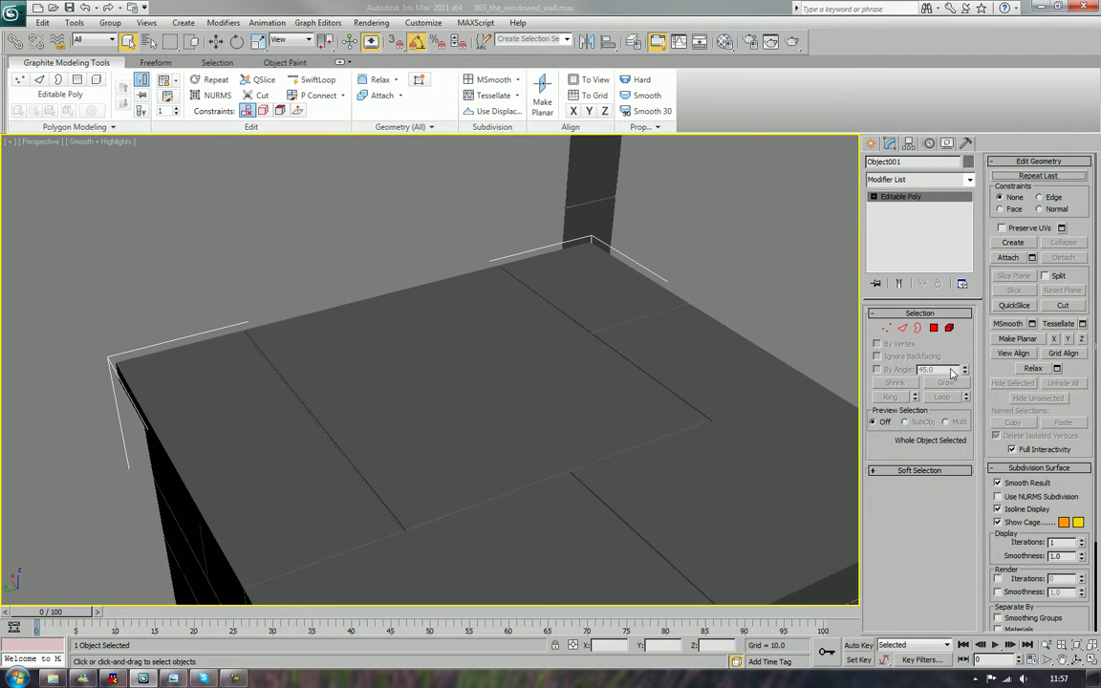
left_click(936, 328)
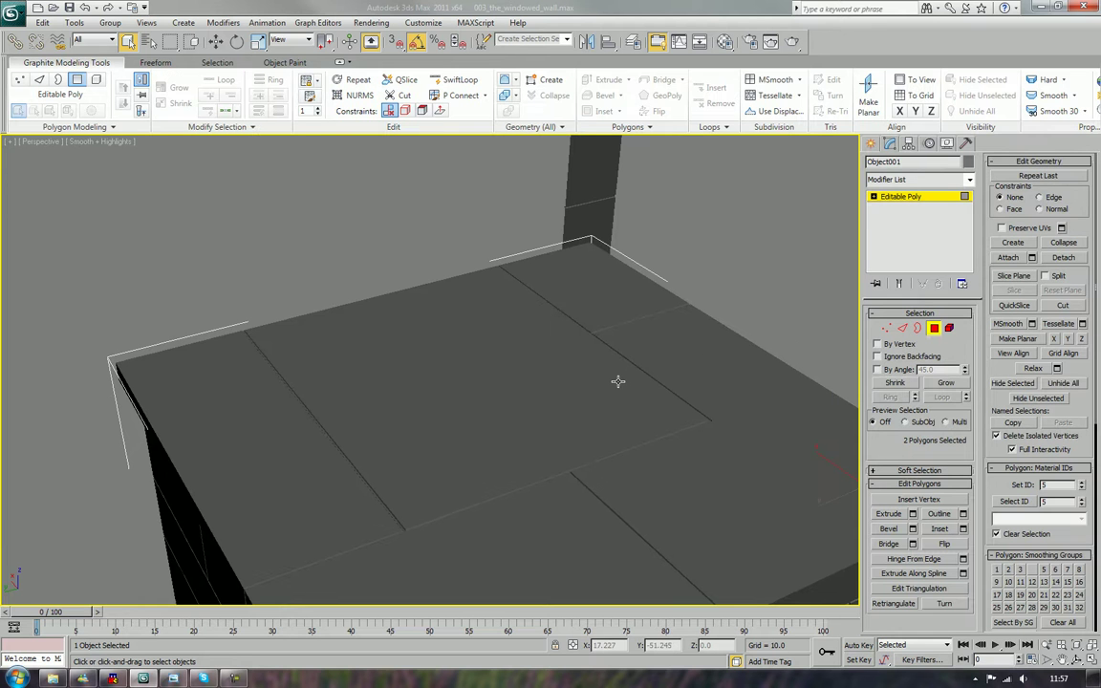
left_click(619, 378)
left_click(489, 309, "ctrl")
left_click(427, 358, "ctrl")
left_click(424, 431, "ctrl")
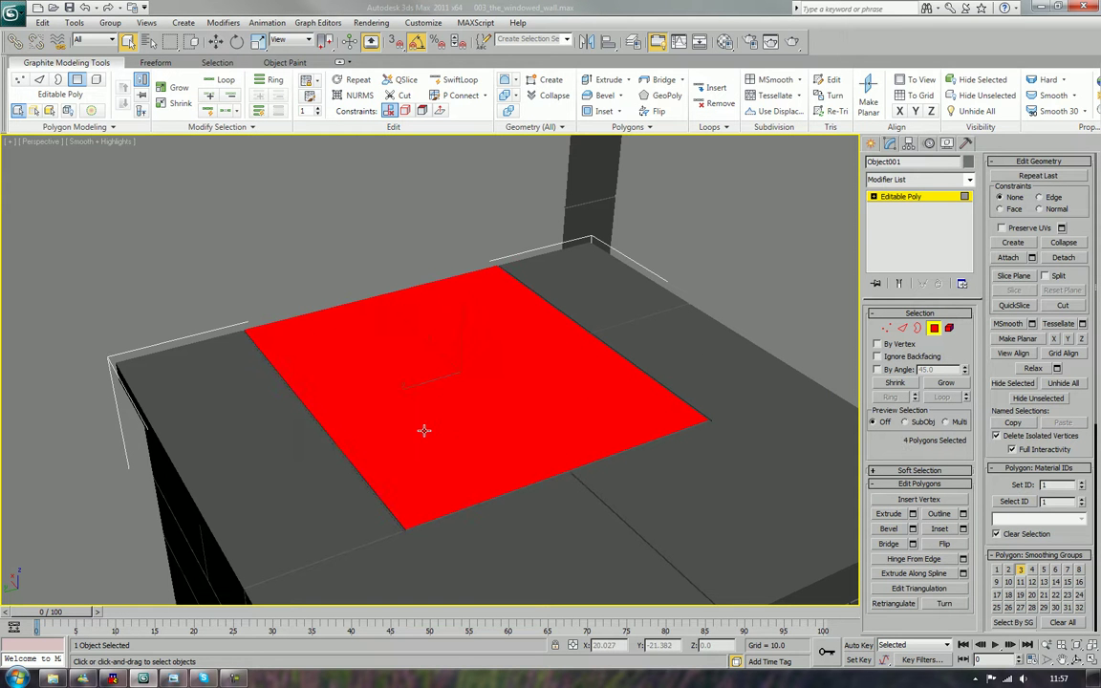
- Try to lower the four selected roof polygons slightly along Z and check them with edged faces shown
key("e")
key("w")
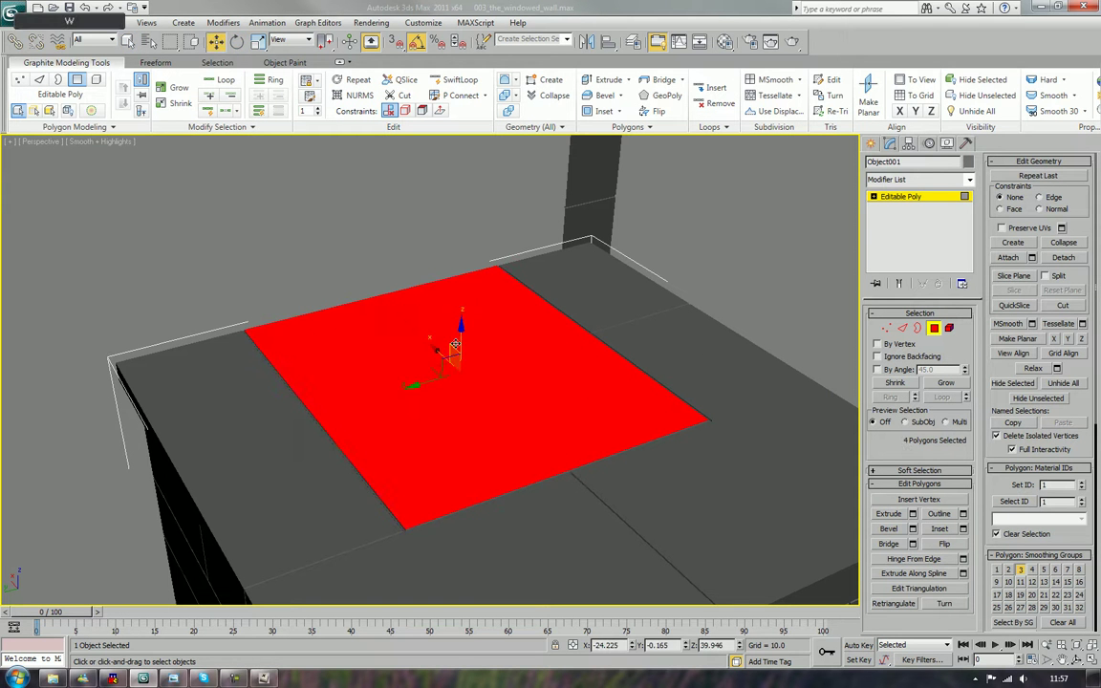
left_click_drag(457, 347, 458, 357)
middle_click_drag(505, 369, 448, 335, "alt")
scroll(372, 359, "down", 5)
key("F4")
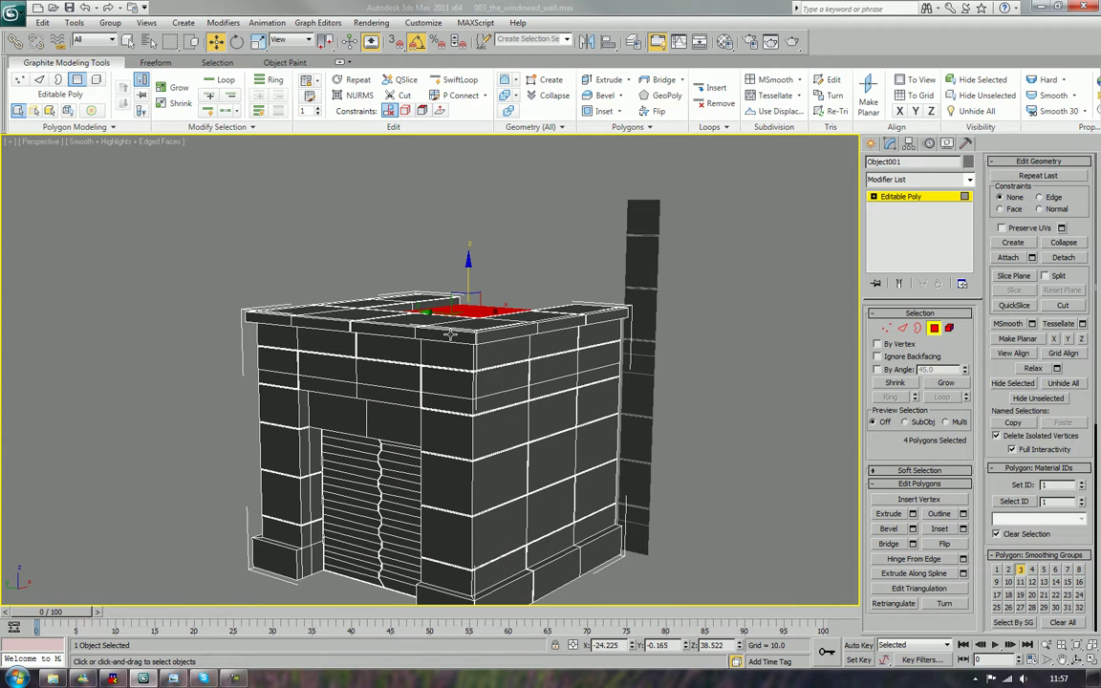
key("ctrl+z")
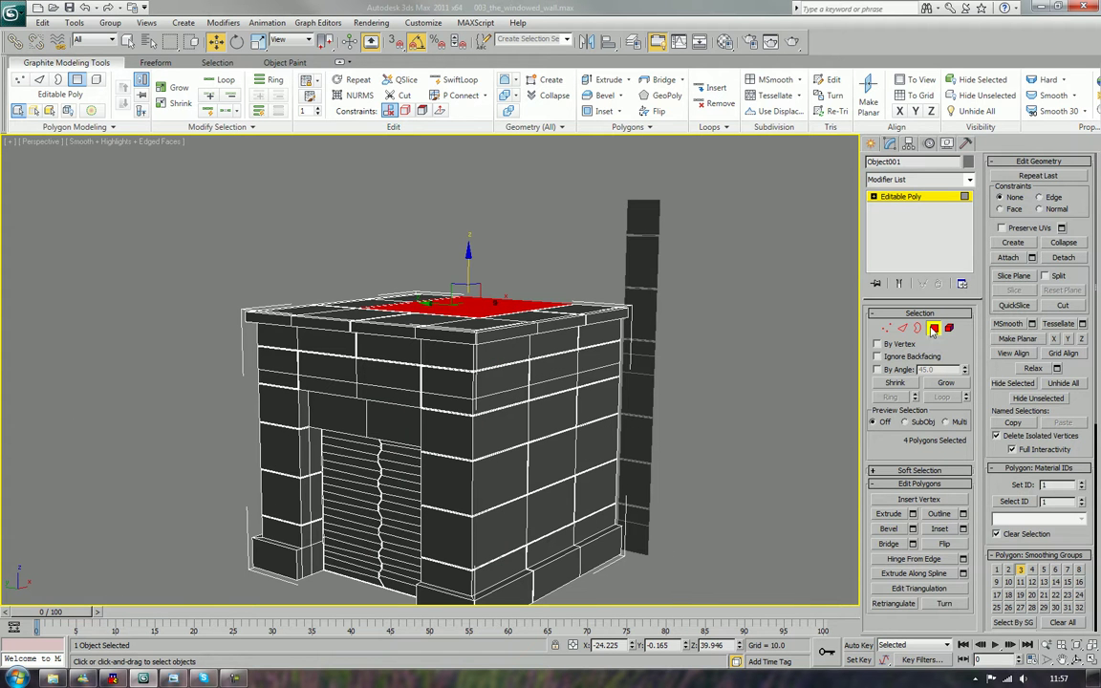
- Deselect the entry block, hide the Tools layer, and unhide the Walls and Buttresses layers
left_click(775, 387)
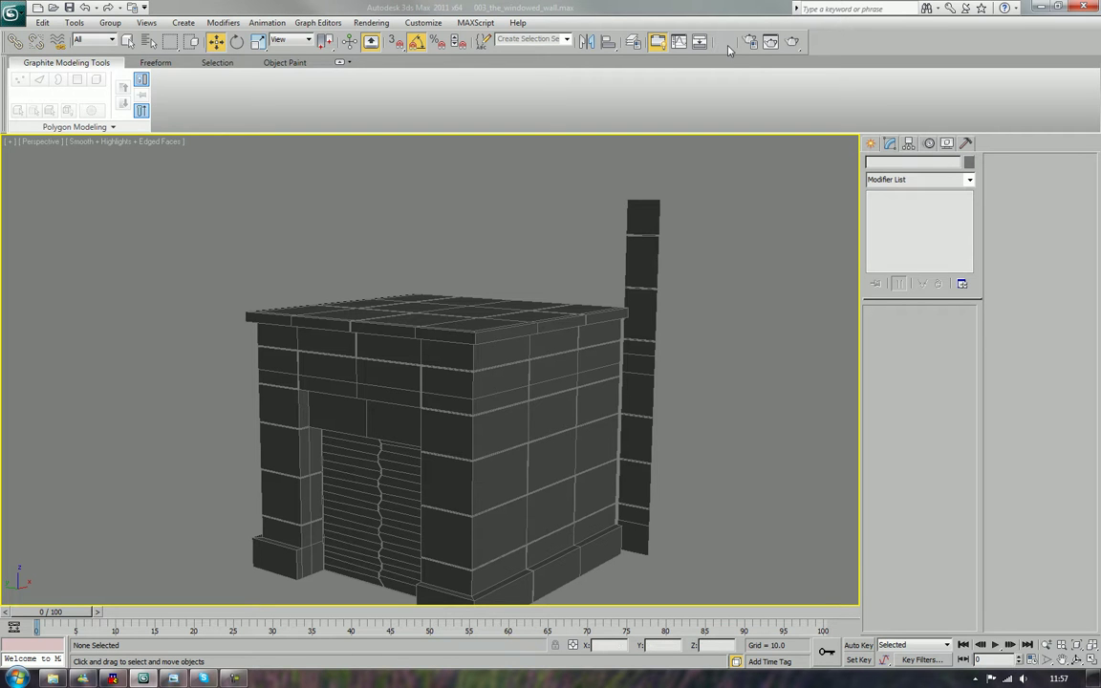
left_click(634, 42)
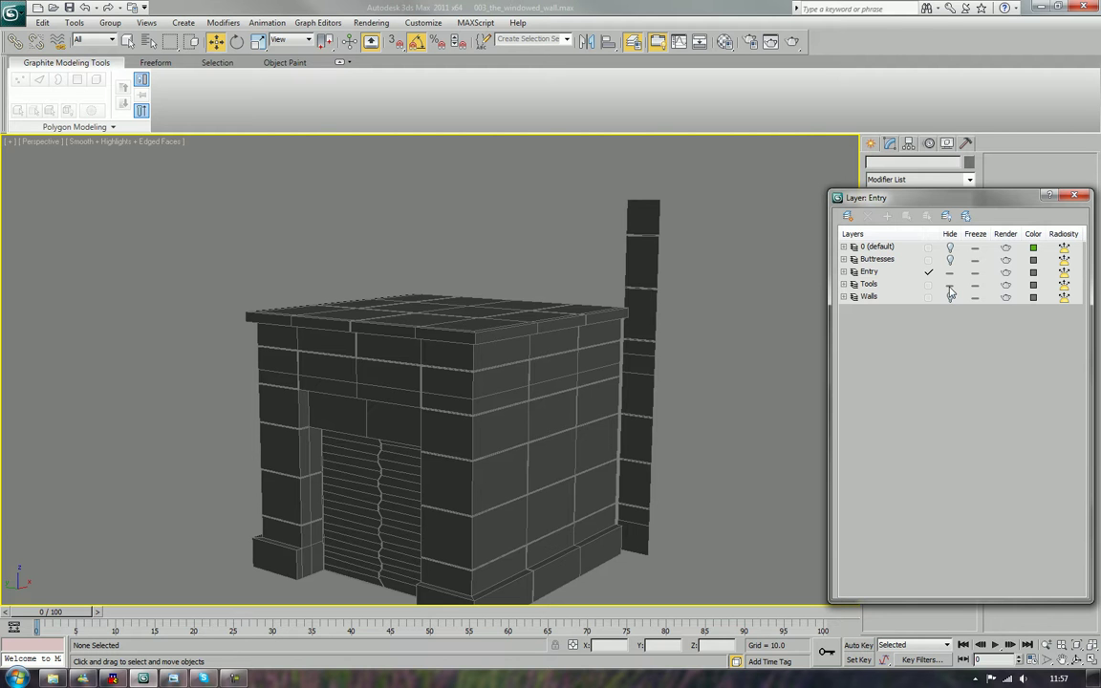
left_click(949, 286)
left_click(950, 298)
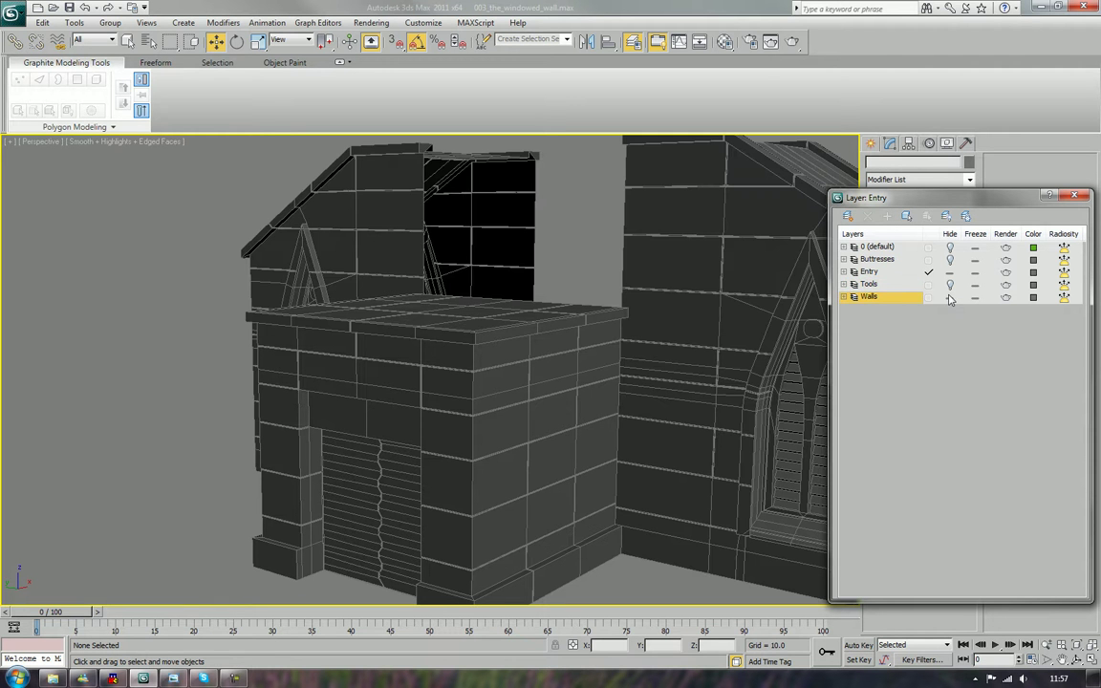
left_click(950, 261)
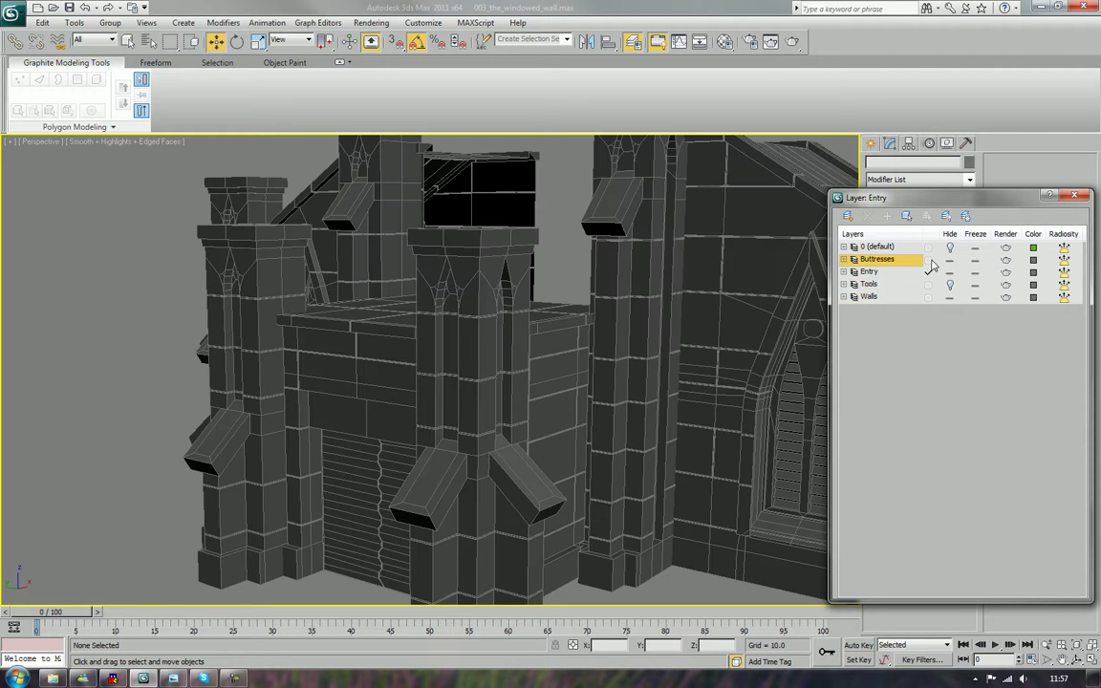
- Examine how the entry block fits between the surrounding walls and buttresses
key("z")
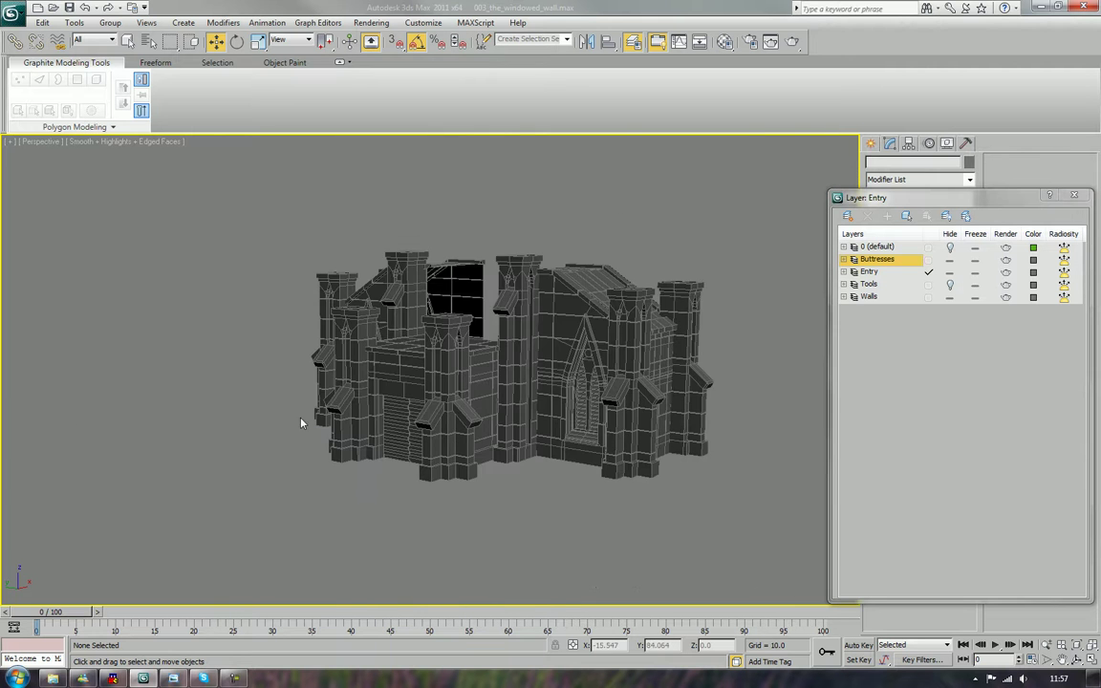
middle_click_drag(300, 422, 340, 413, "alt")
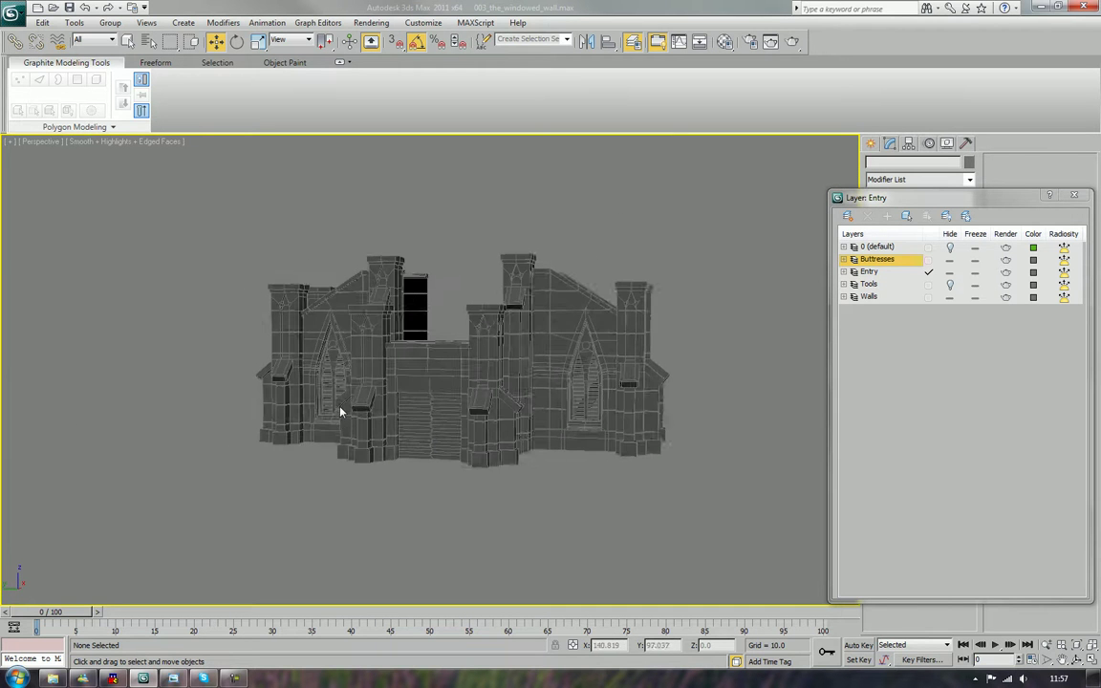
scroll(344, 421, "up", 6)
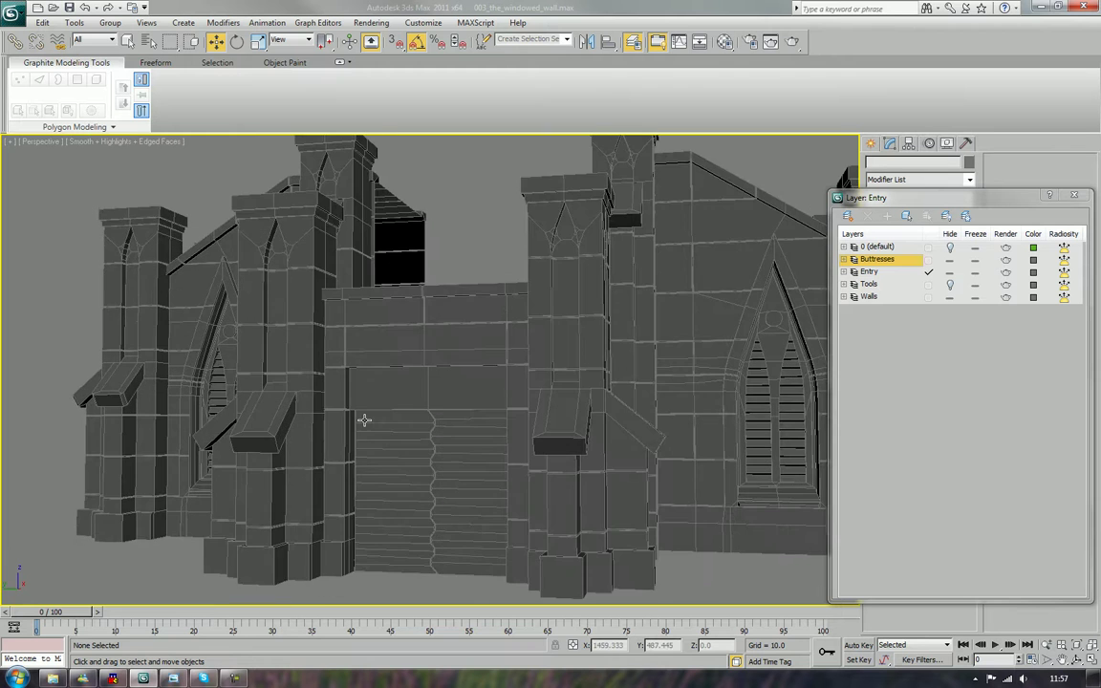
mouse_move(364, 420)
middle_mouse_down("alt")
mouse_move(314, 437)
mouse_move(421, 405)
mouse_move(421, 425)
mouse_move(450, 417)
mouse_move(393, 394)
mouse_move(302, 418)
mouse_move(371, 421)
middle_mouse_up("alt")
scroll(353, 423, "down", 5)
scroll(369, 423, "up", 8)
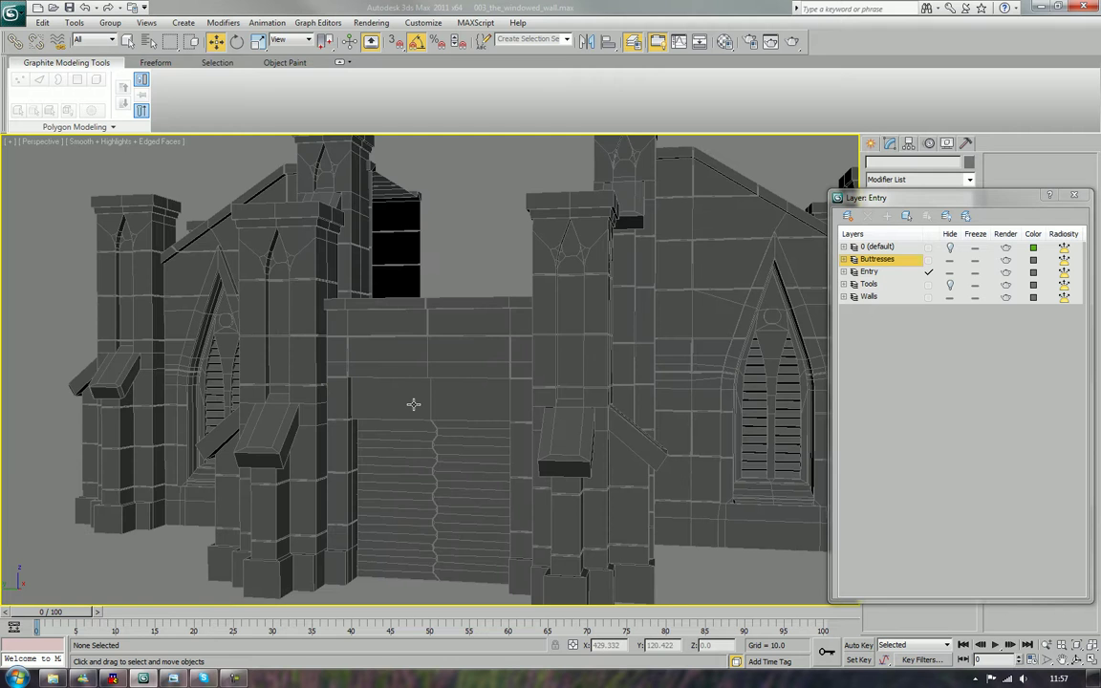
middle_click_drag(413, 404, 432, 403, "alt")
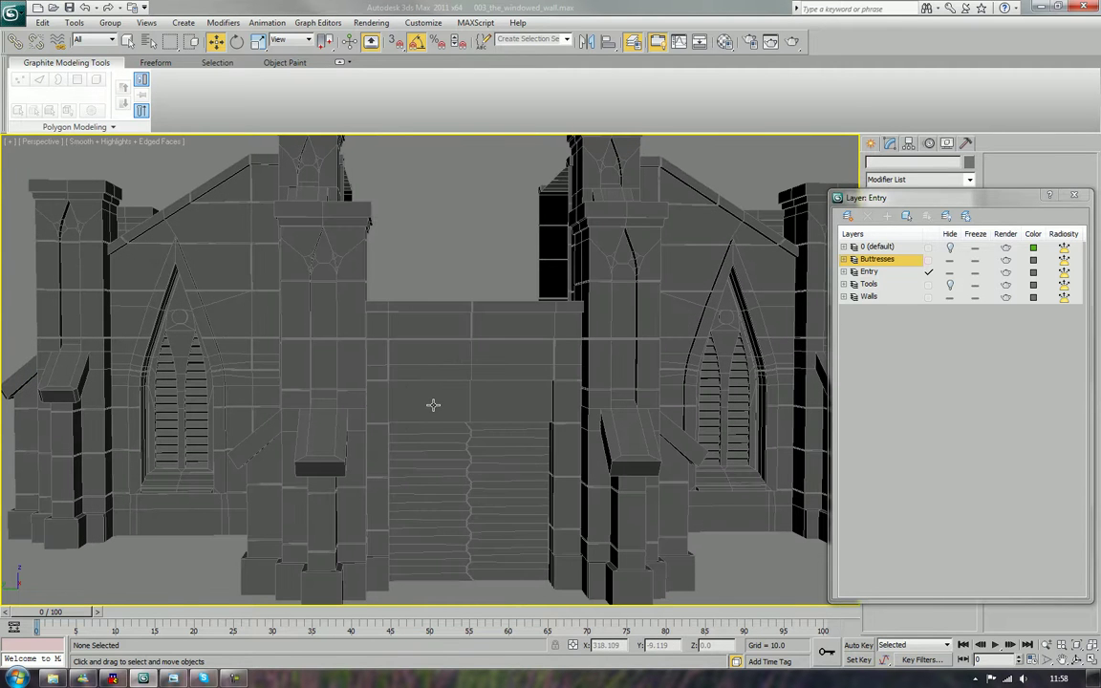
- Hide the Walls and Buttresses layers so that only the entry block remains, and clear the selection
left_click(433, 405)
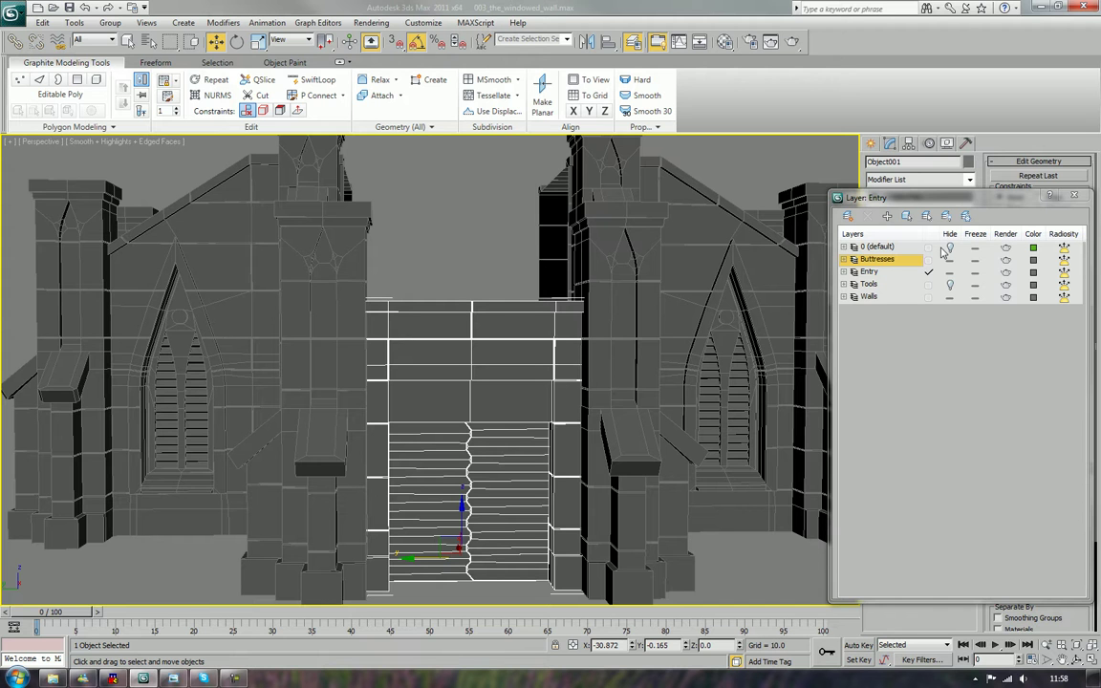
left_click(948, 297)
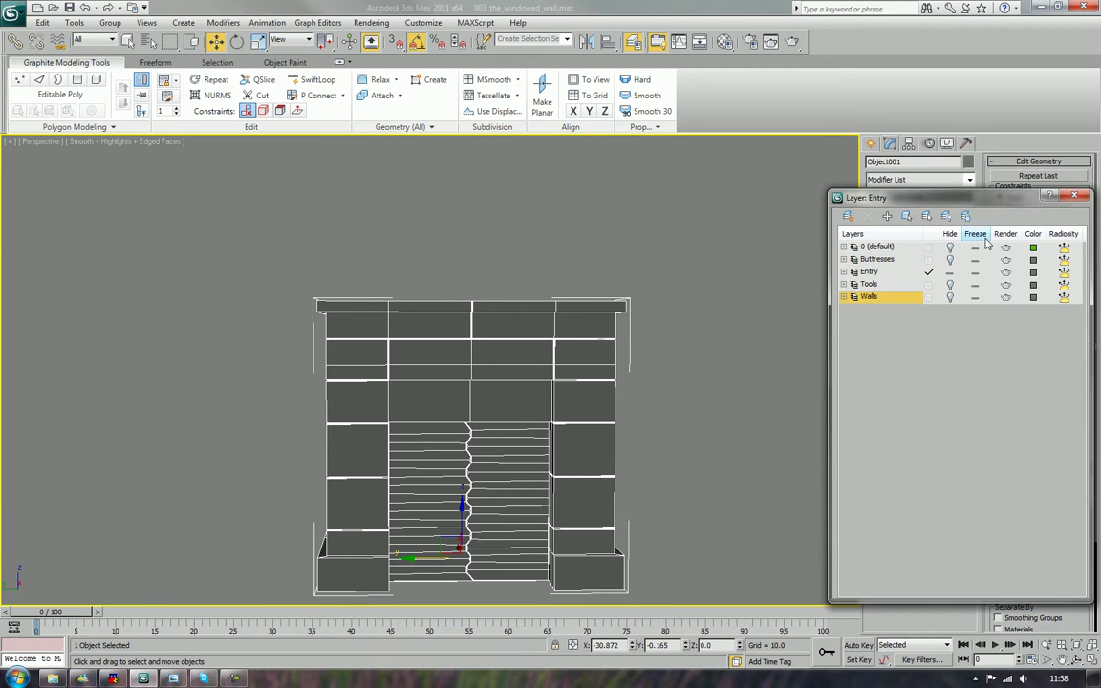
left_click(1073, 194)
left_click(701, 364)
- Delete the two recessed polygons between the slatted door and the lintel of the entry block
left_click(569, 421)
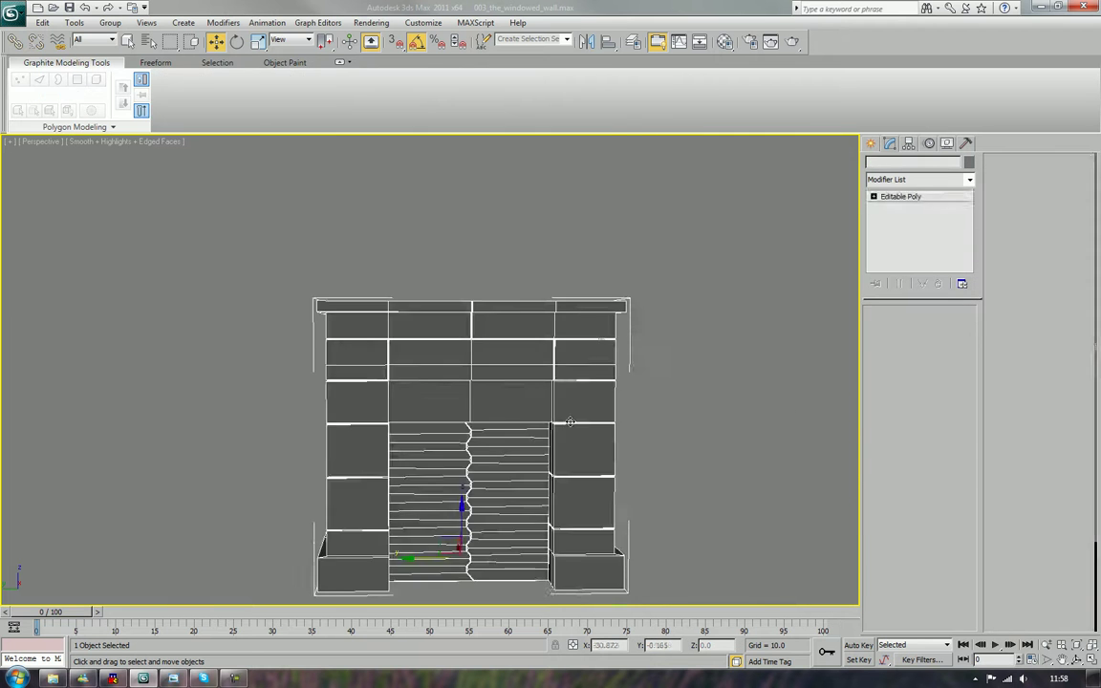
scroll(570, 421, "up", 5)
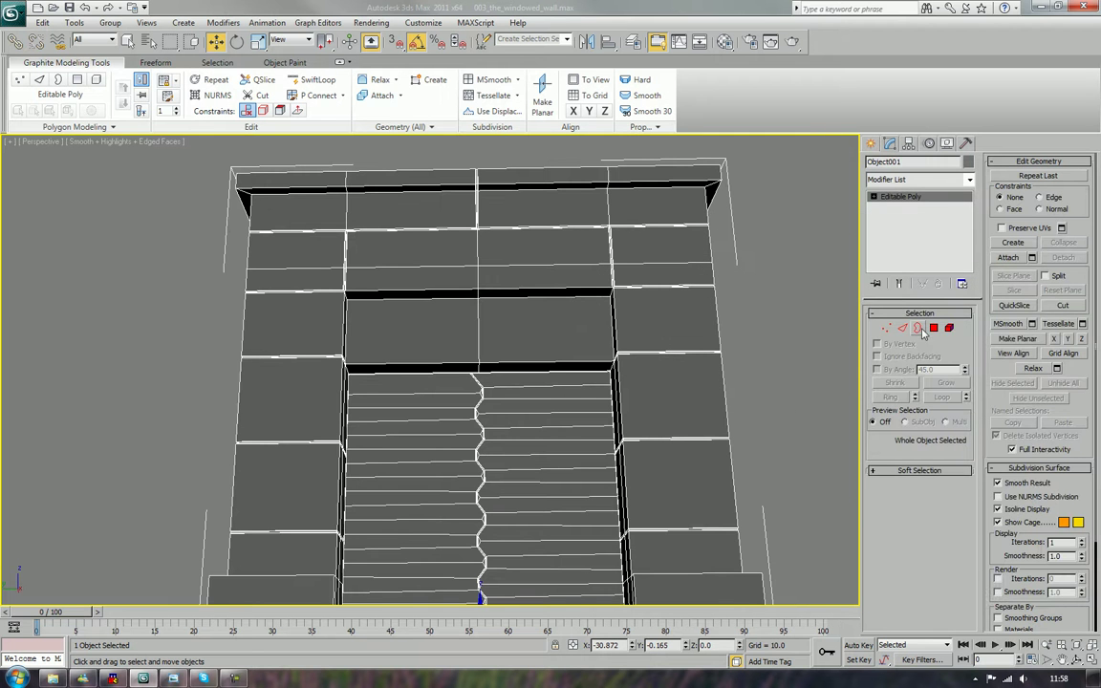
left_click(934, 328)
left_click(549, 330)
left_click(449, 346, "ctrl")
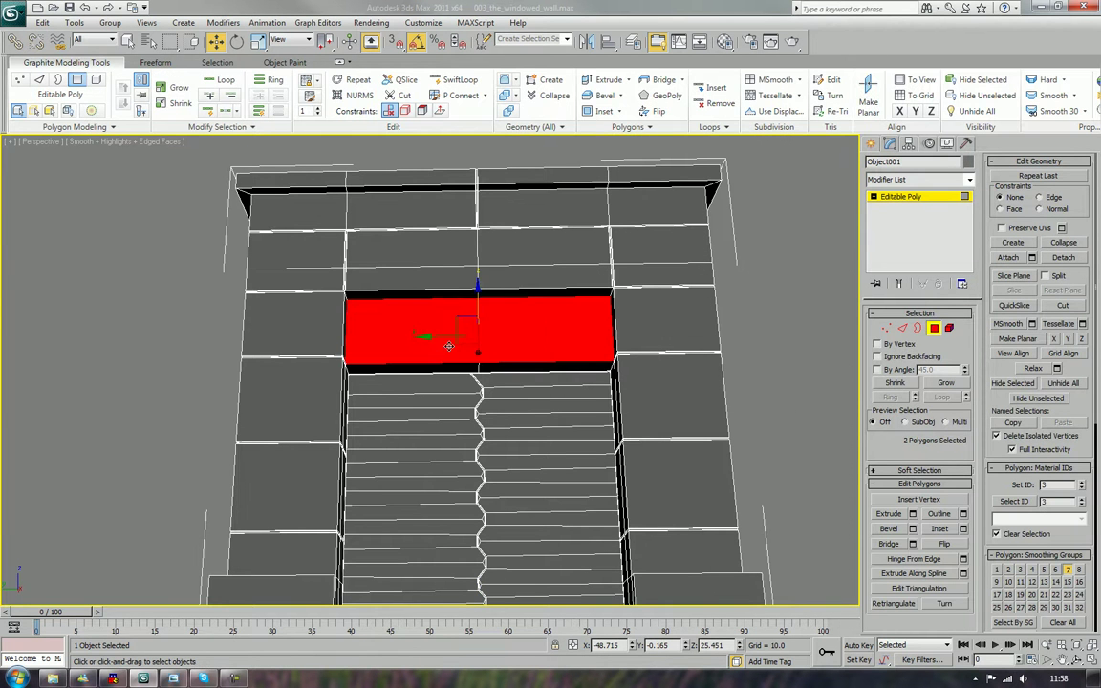
key("Delete")
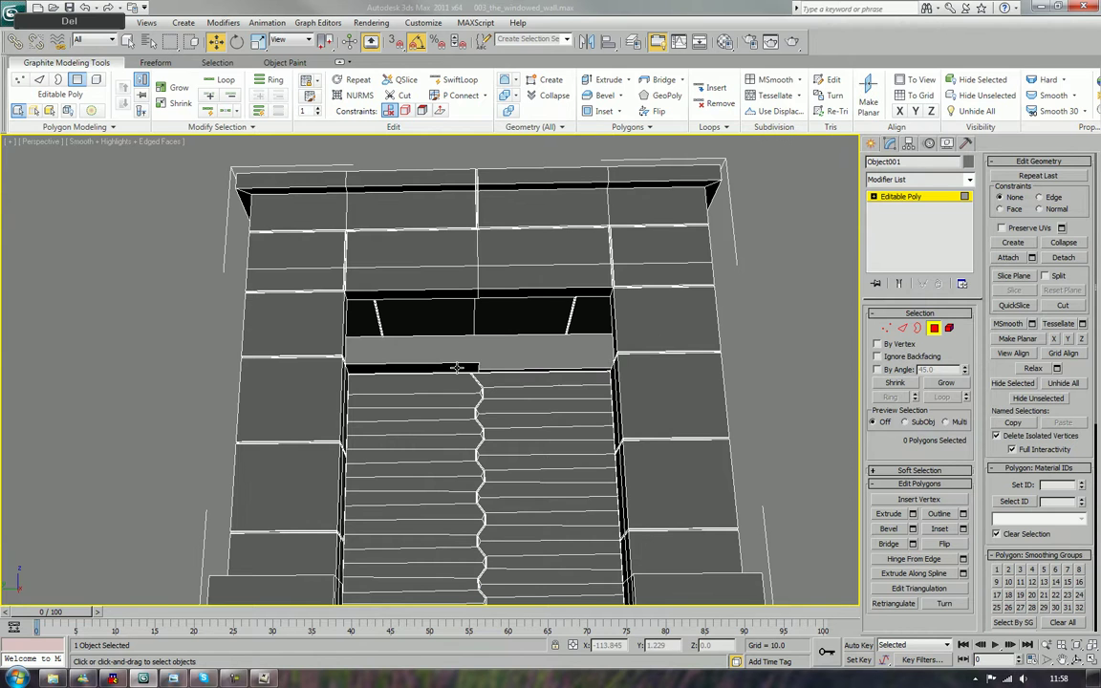
- Delete the thin leftover ledge polygons running along the door's top edge
left_click(456, 367)
key("Delete")
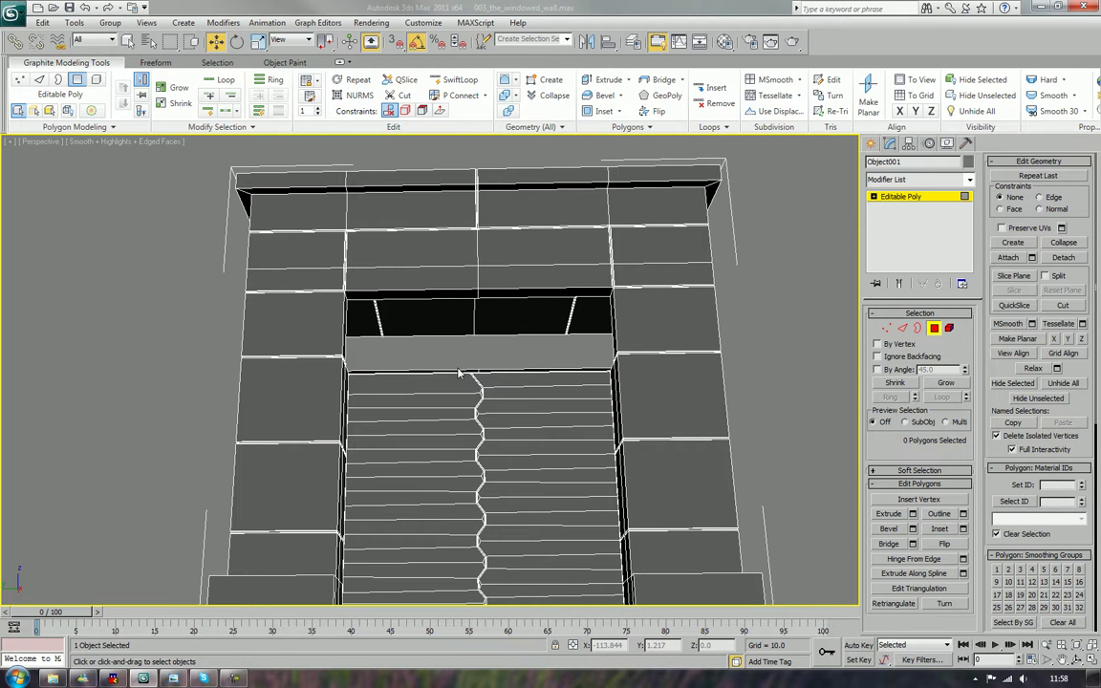
middle_click_drag(467, 375, 503, 326, "alt")
scroll(550, 275, "up", 6)
middle_click_drag(551, 275, 421, 491)
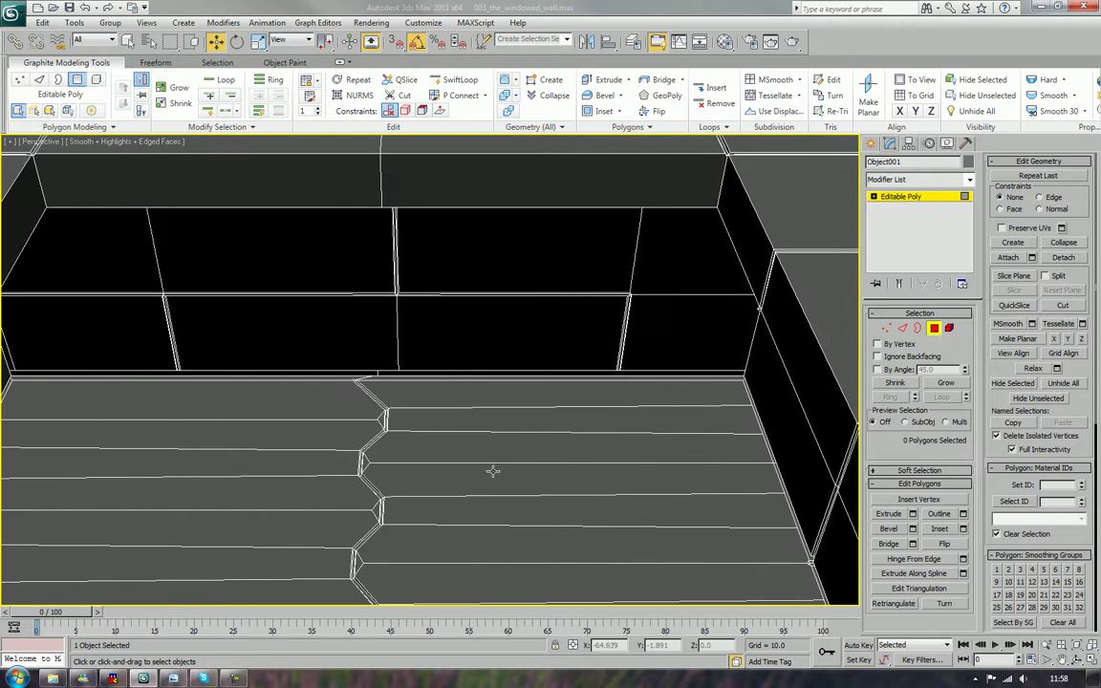
left_click(676, 370)
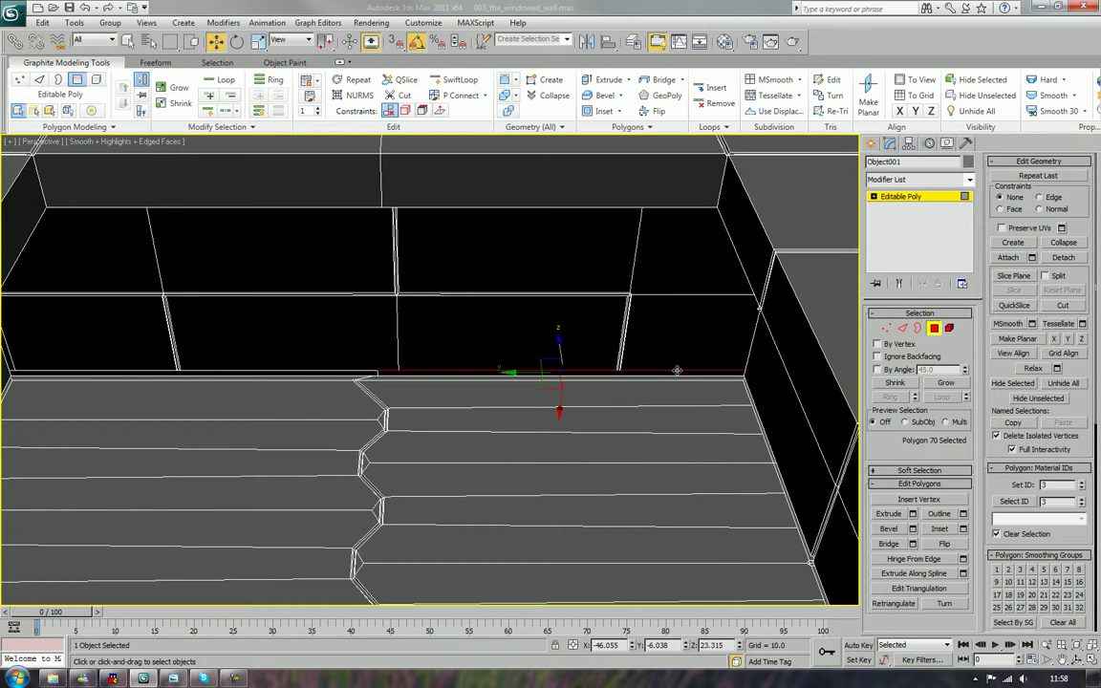
key("Delete")
left_click(342, 373)
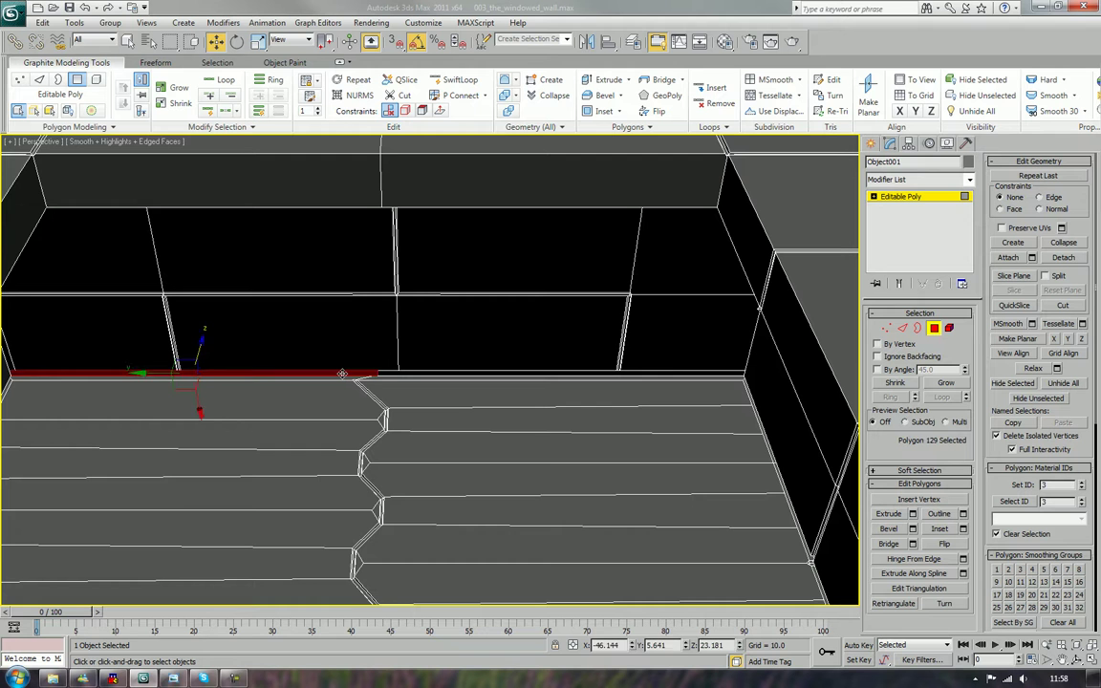
key("Delete")
left_click(360, 373)
key("Delete")
- Stretch all the slatted door's polygons vertically and raise them about 2.5 units along Z so their base meets the ground
scroll(361, 372, "down", 5)
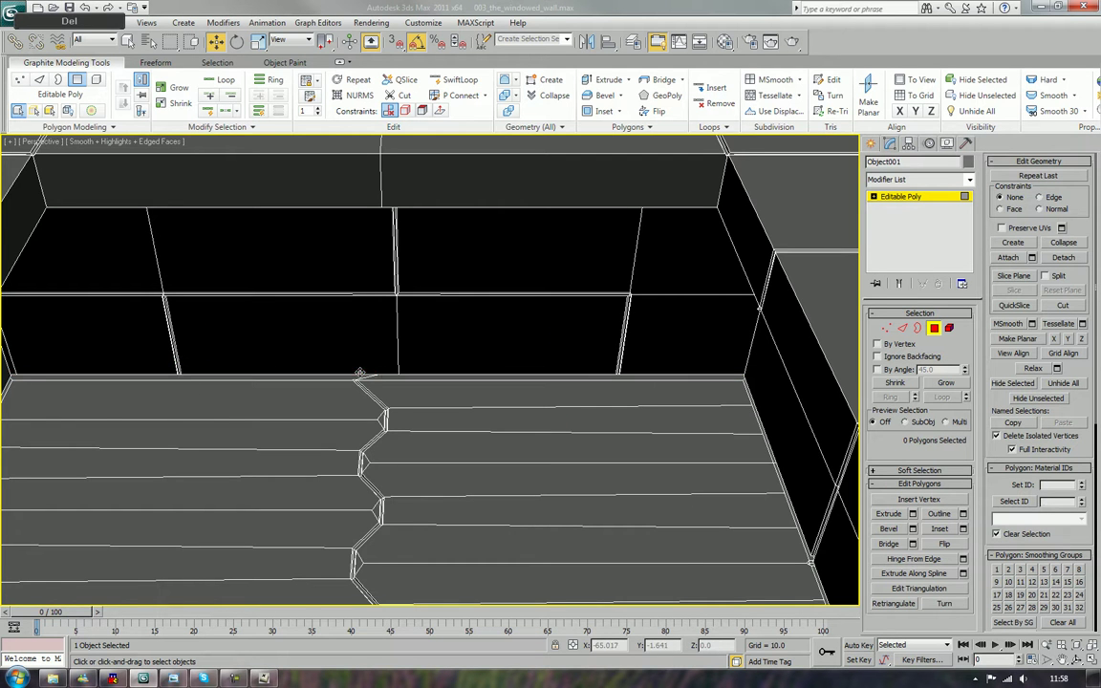
mouse_move(393, 430)
middle_mouse_down()
mouse_move(403, 393)
mouse_move(409, 440)
middle_mouse_up()
middle_click_drag(421, 504, 405, 376)
scroll(415, 393, "up", 5)
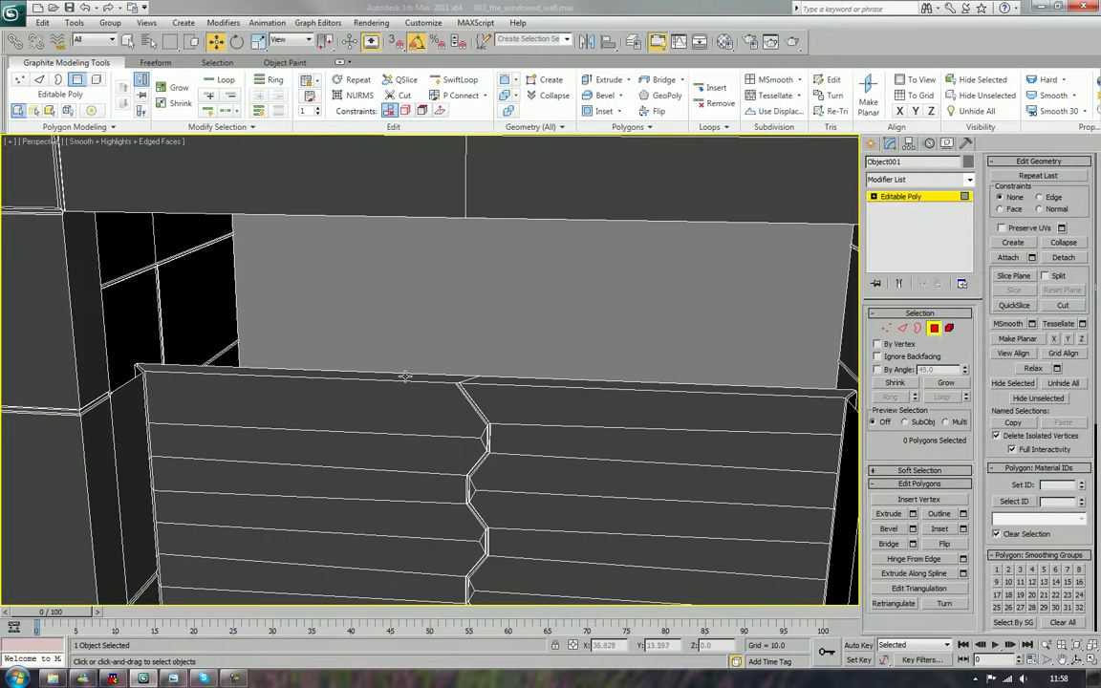
left_click(301, 372)
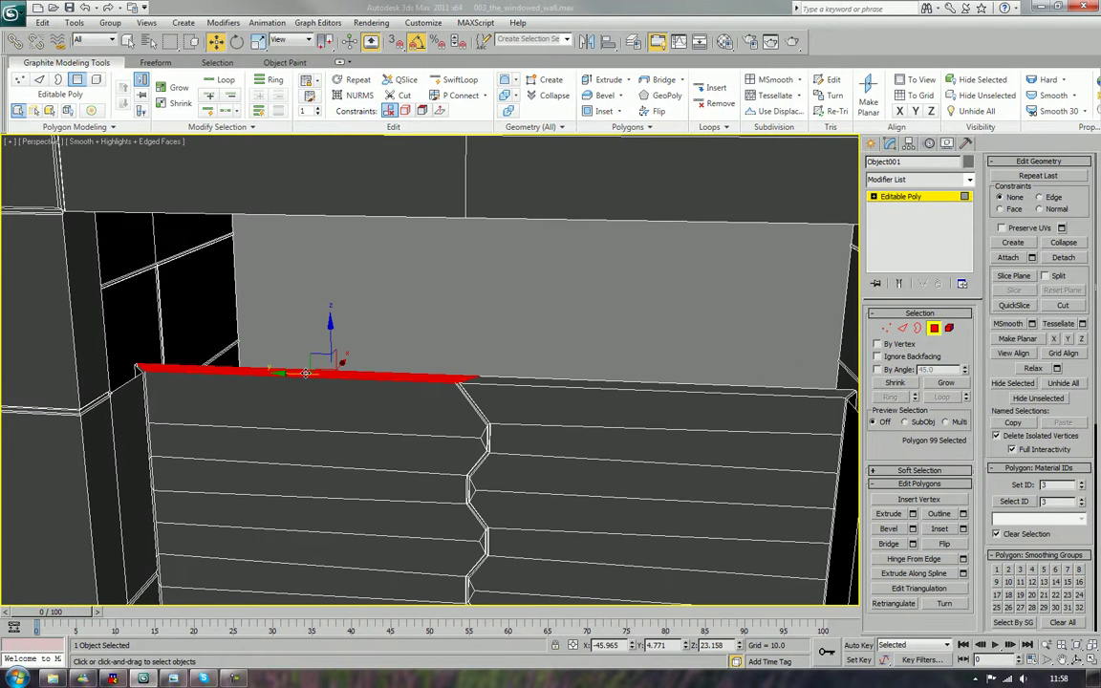
middle_click_drag(425, 491, 473, 384)
scroll(467, 369, "down", 3)
scroll(474, 390, "down", 3)
left_click_drag(455, 237, 515, 536)
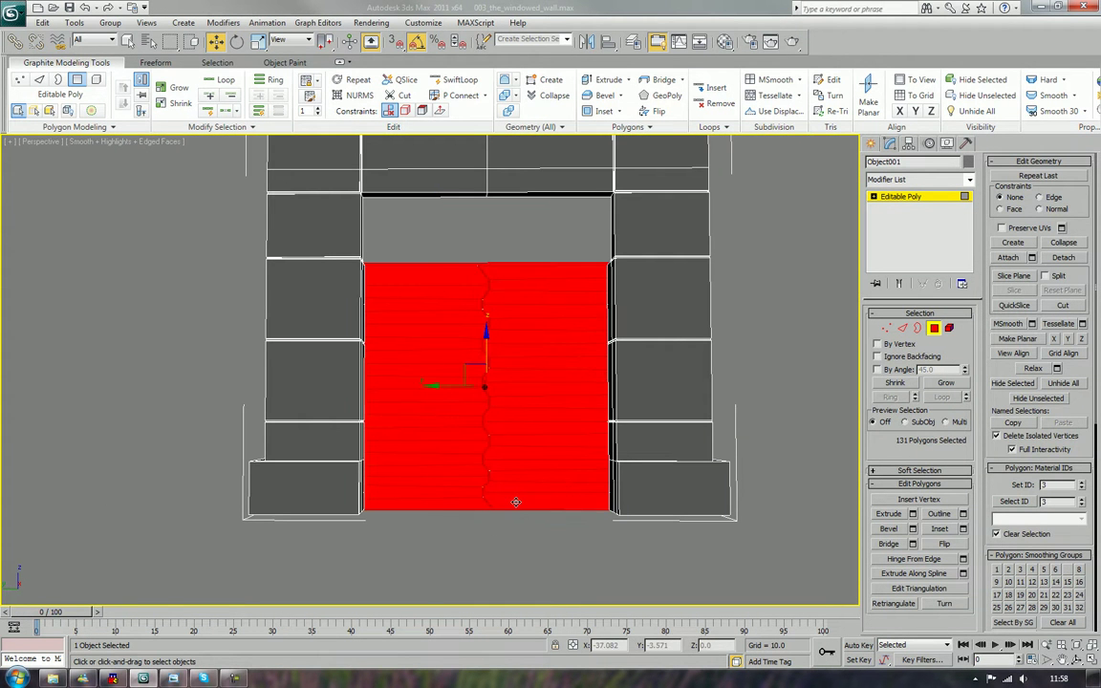
key("r")
left_click_drag(486, 444, 483, 455)
key("w")
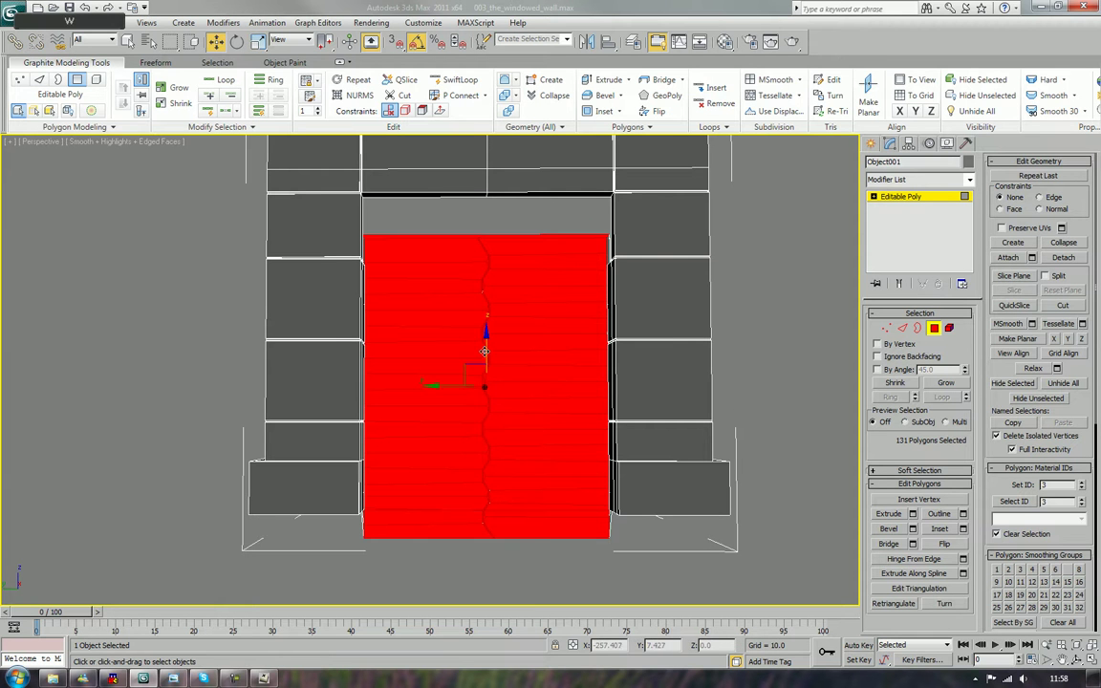
left_click_drag(485, 352, 486, 326)
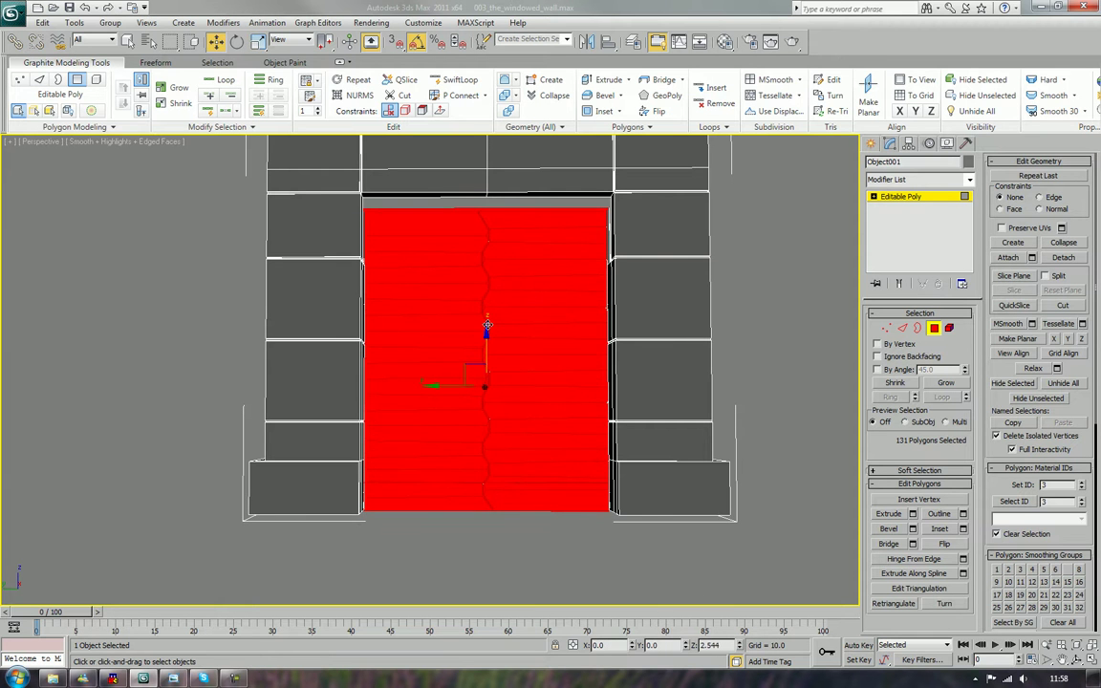
- Raise all the slatted door's polygons about 0.06 units in the Left view and clear the selection
key("e")
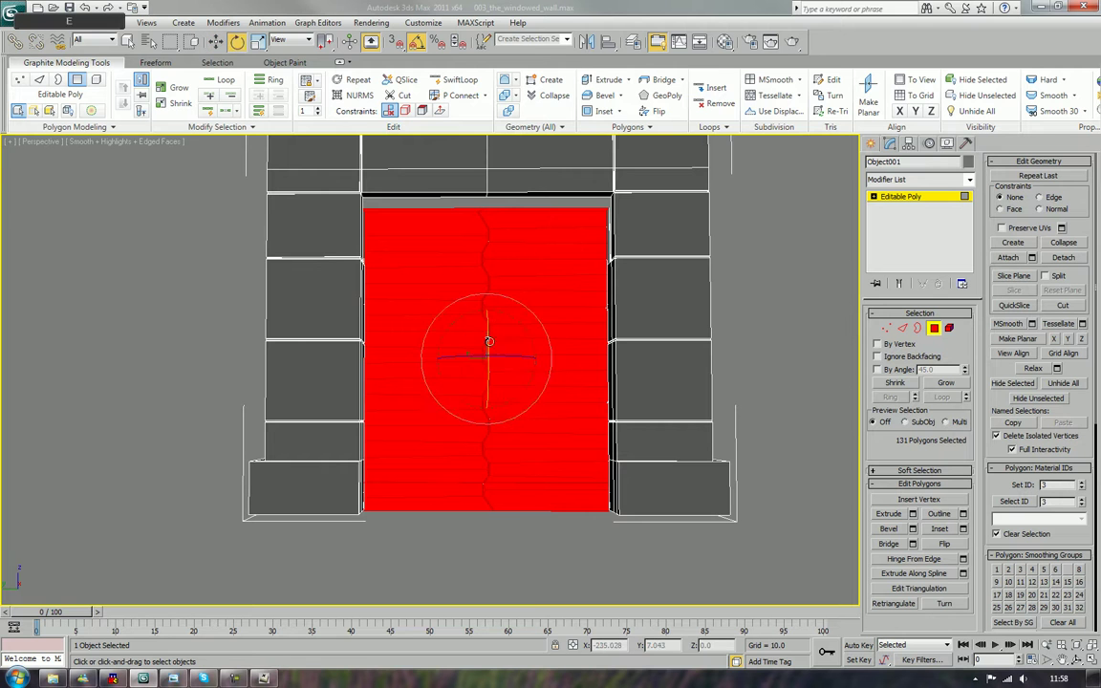
key("r")
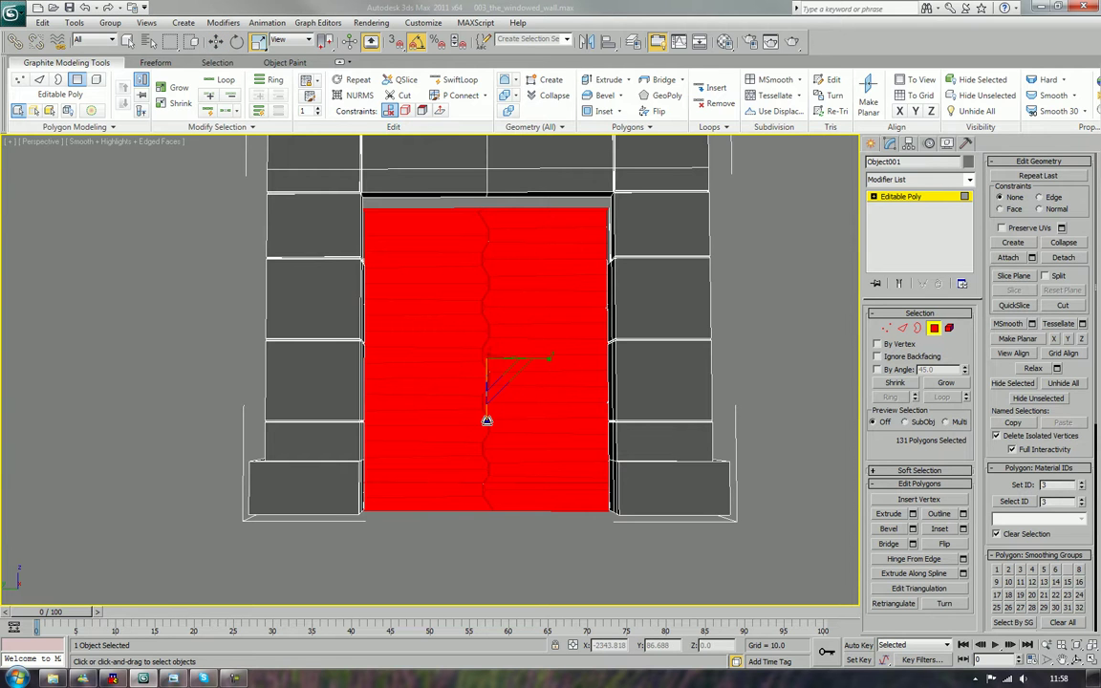
left_click(484, 419)
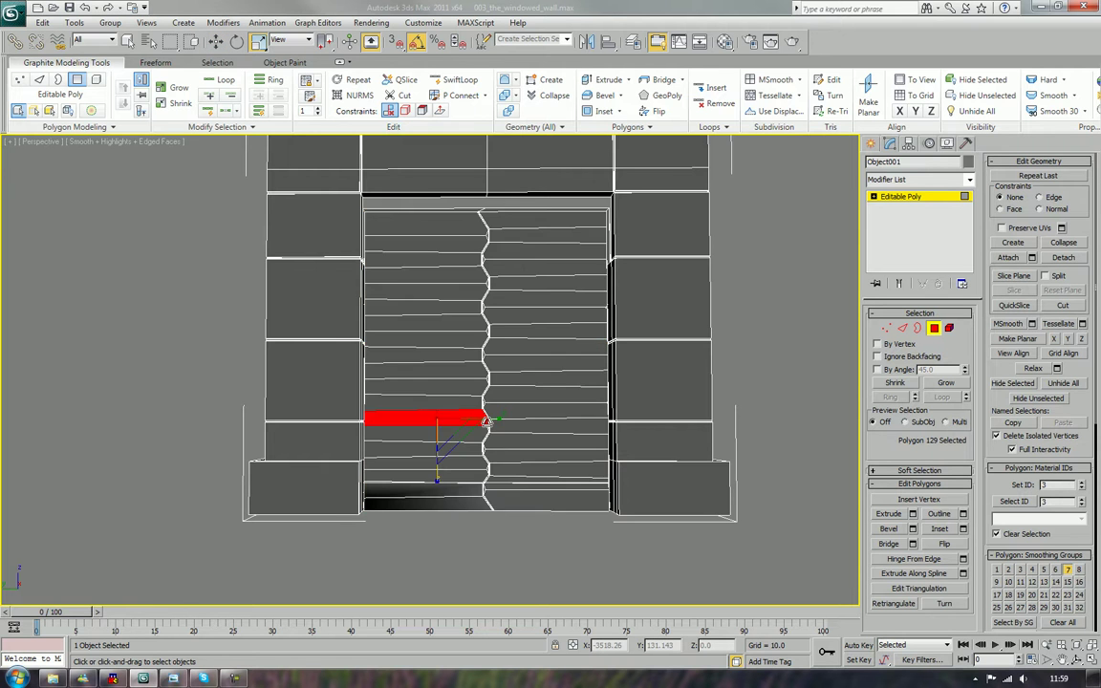
key("l")
key("z")
scroll(460, 372, "down", 6)
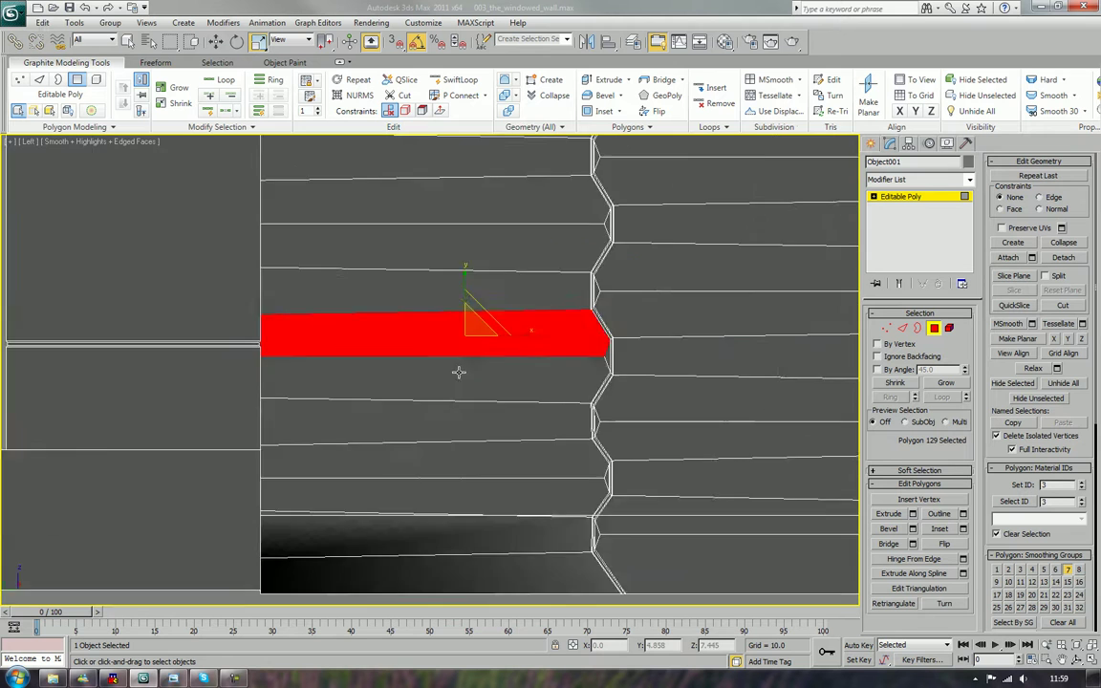
key("ctrl+z")
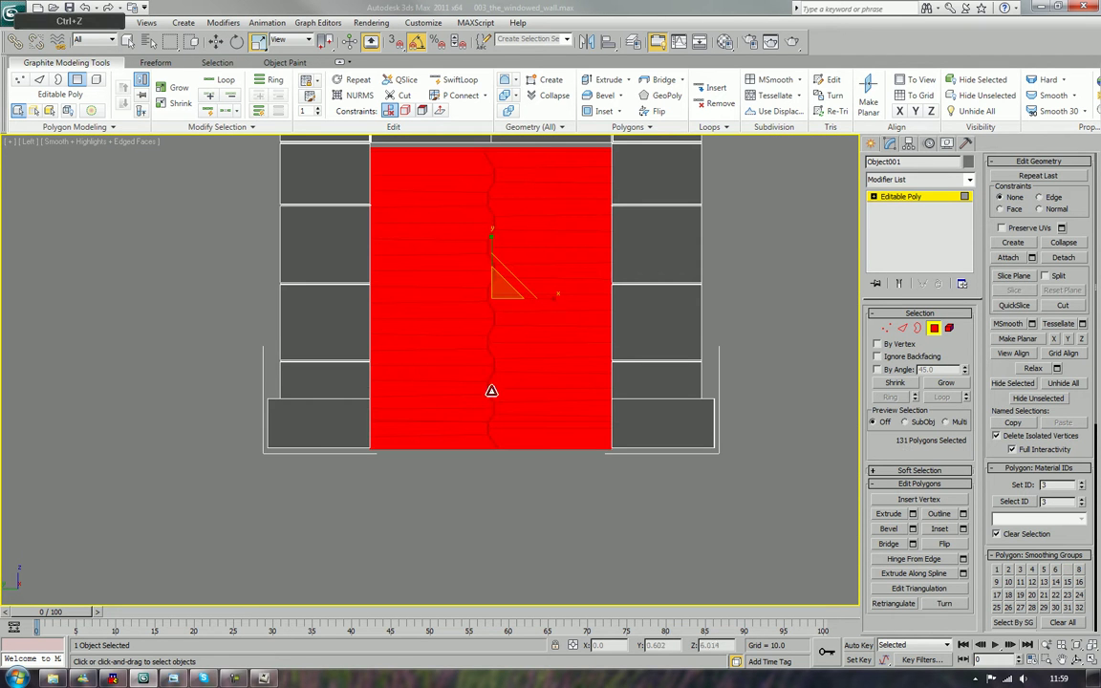
left_click(511, 479)
middle_click_drag(508, 403, 469, 465)
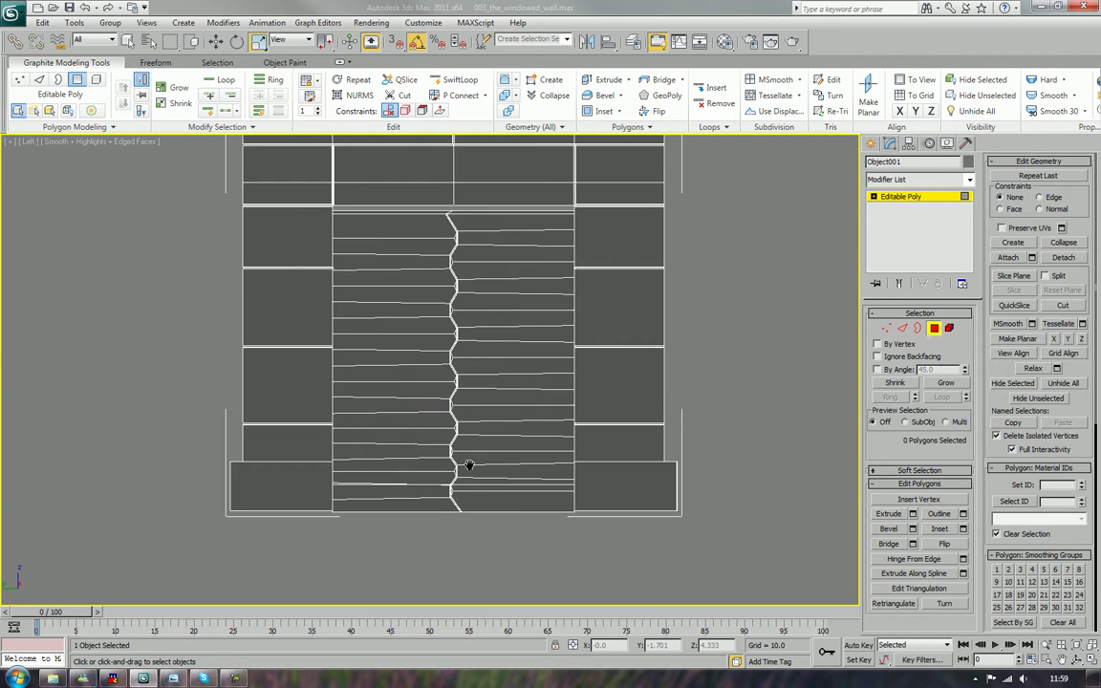
key("ctrl+z")
key("w")
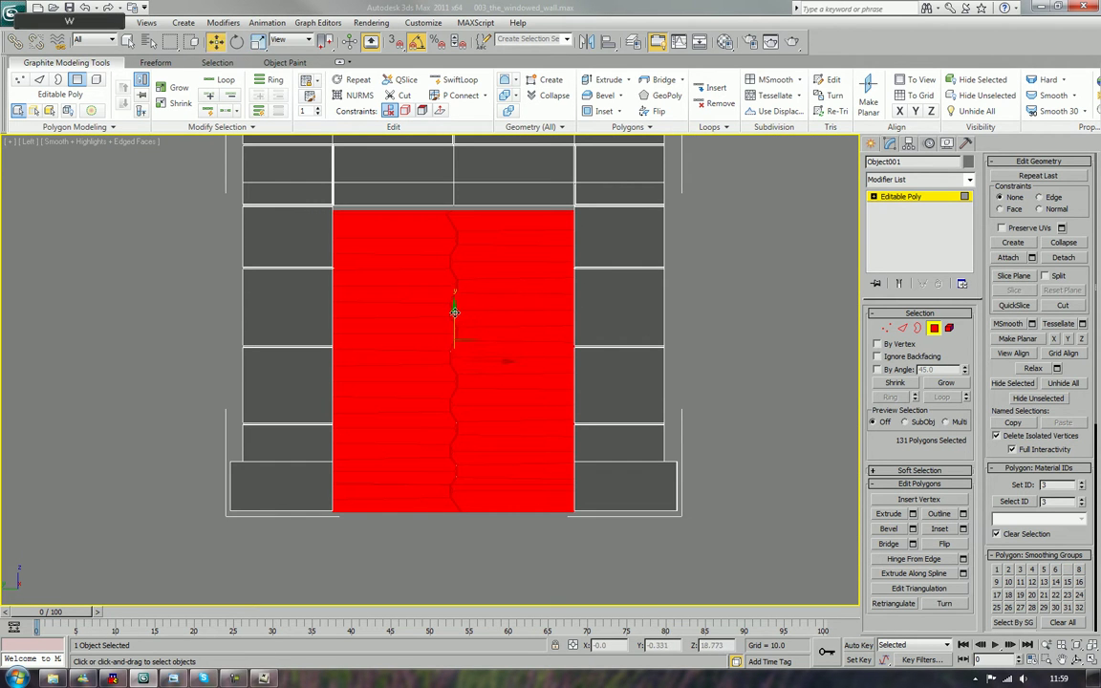
left_click_drag(454, 311, 456, 312)
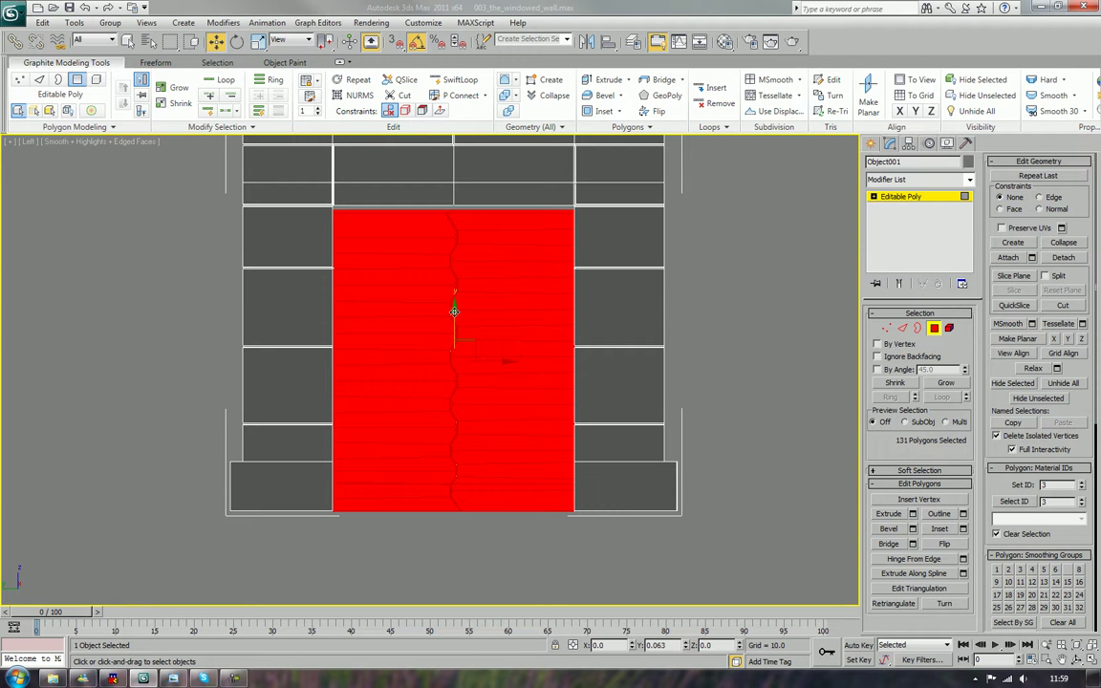
left_click(732, 330)
- Examine the gap between the slatted door's top edge and the lintel from several angles in the Perspective view
key("p")
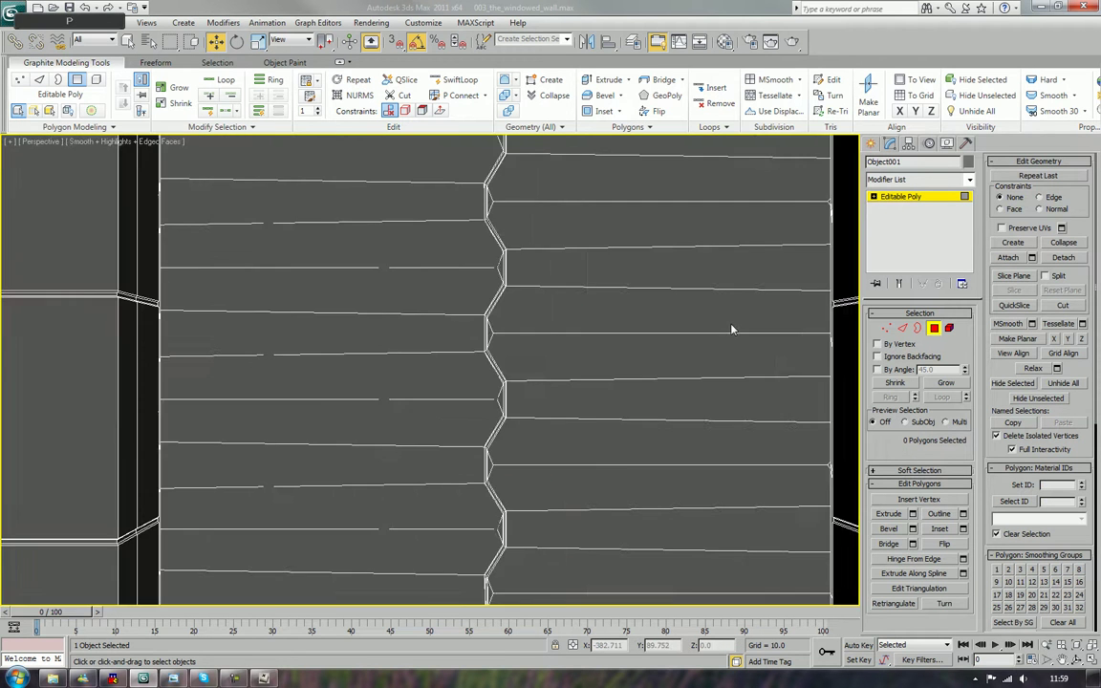
key("z")
middle_click_drag(623, 345, 557, 342, "alt")
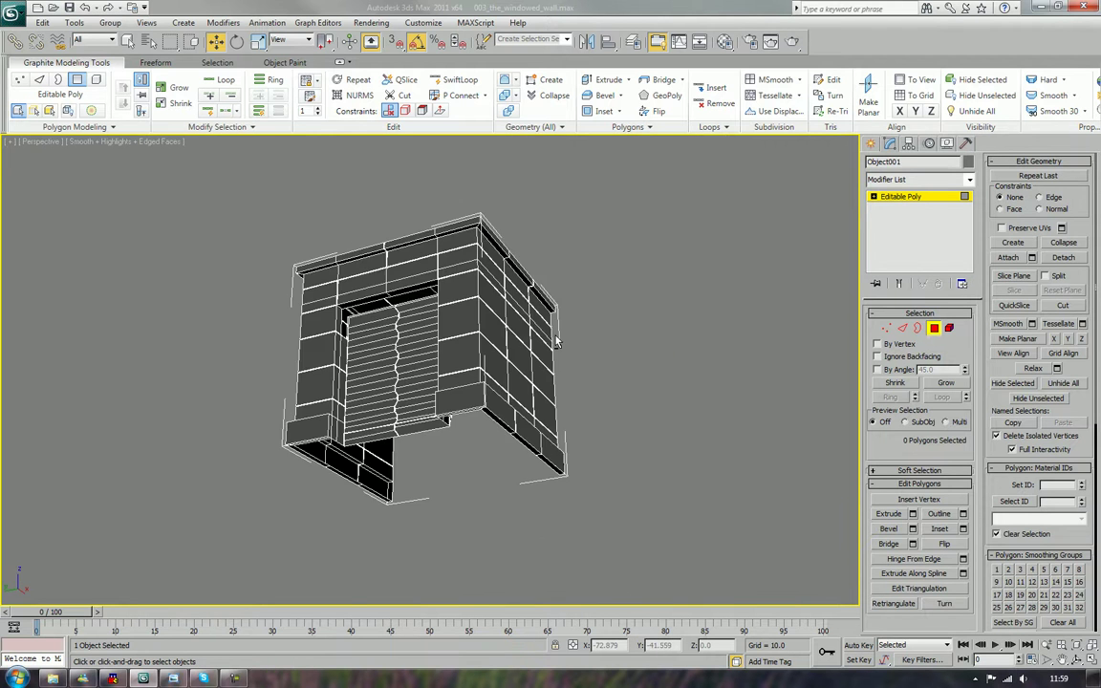
scroll(557, 342, "up", 5)
middle_click_drag(228, 313, 339, 468)
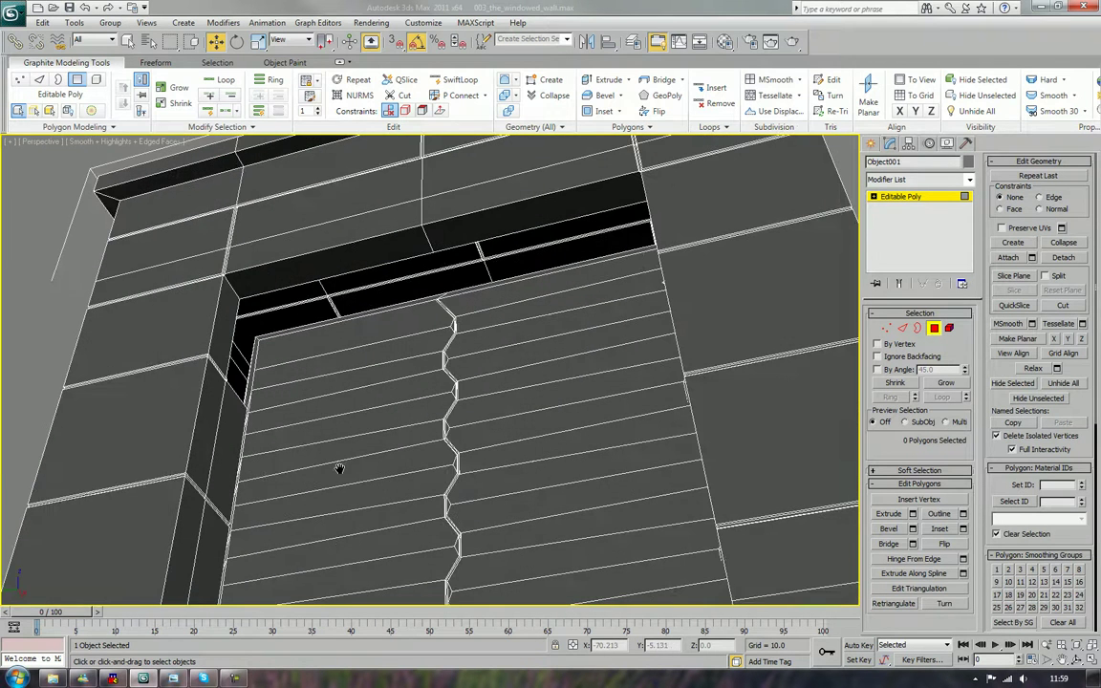
middle_click_drag(366, 405, 367, 474, "alt")
scroll(366, 475, "up", 4)
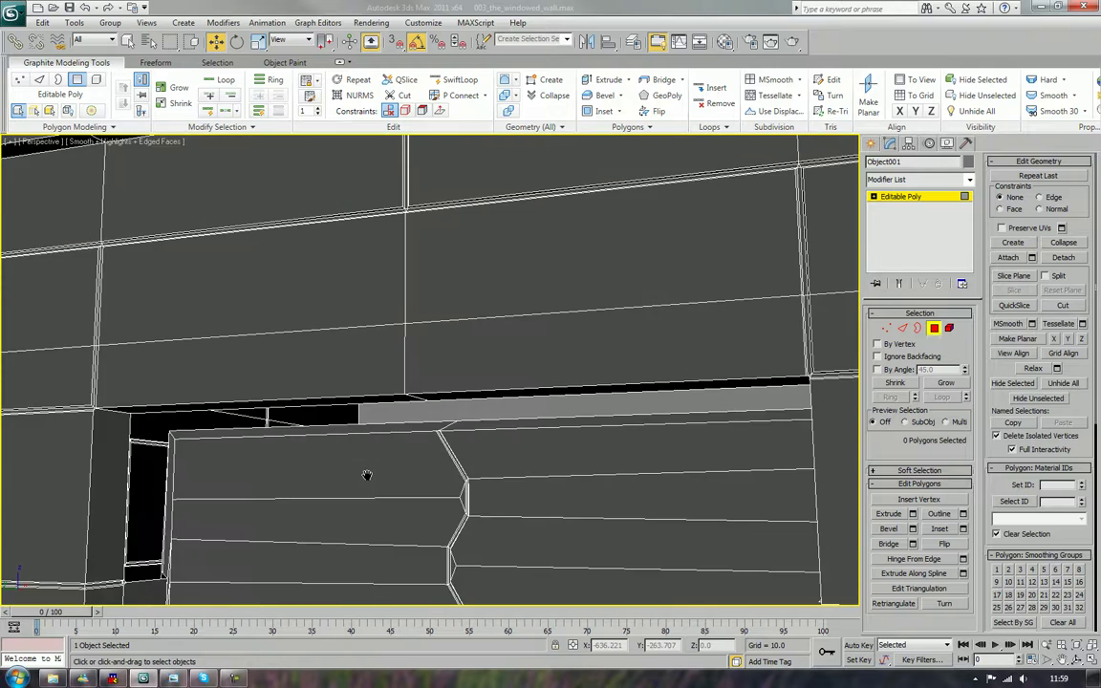
middle_click_drag(299, 514, 349, 439)
scroll(349, 439, "up", 3)
middle_click_drag(238, 458, 313, 397)
key("z")
scroll(408, 440, "down", 3)
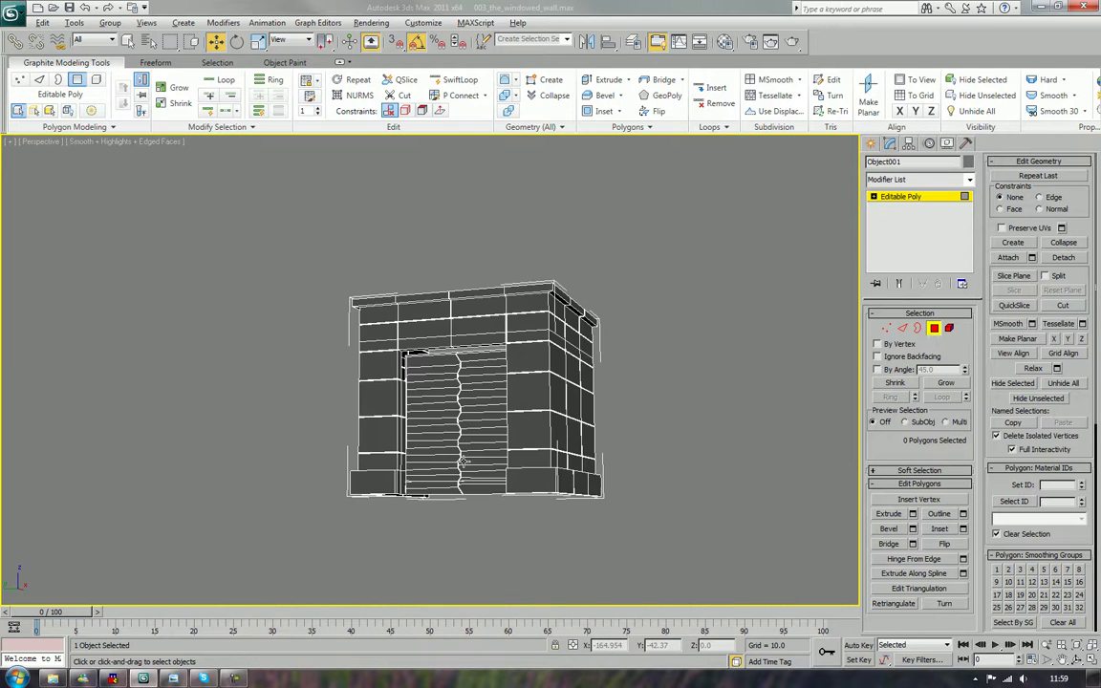
- Delete all the slatted door's polygons, including the thin strip left just below the lintel
middle_click_drag(463, 460, 489, 470, "alt")
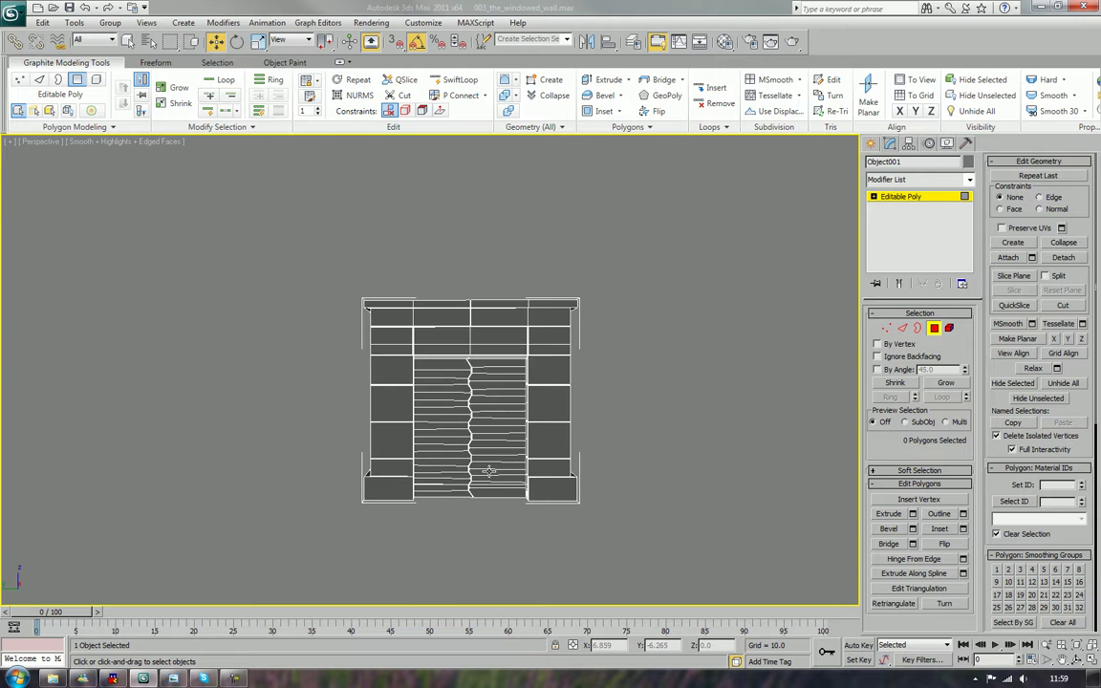
left_click_drag(434, 459, 416, 327)
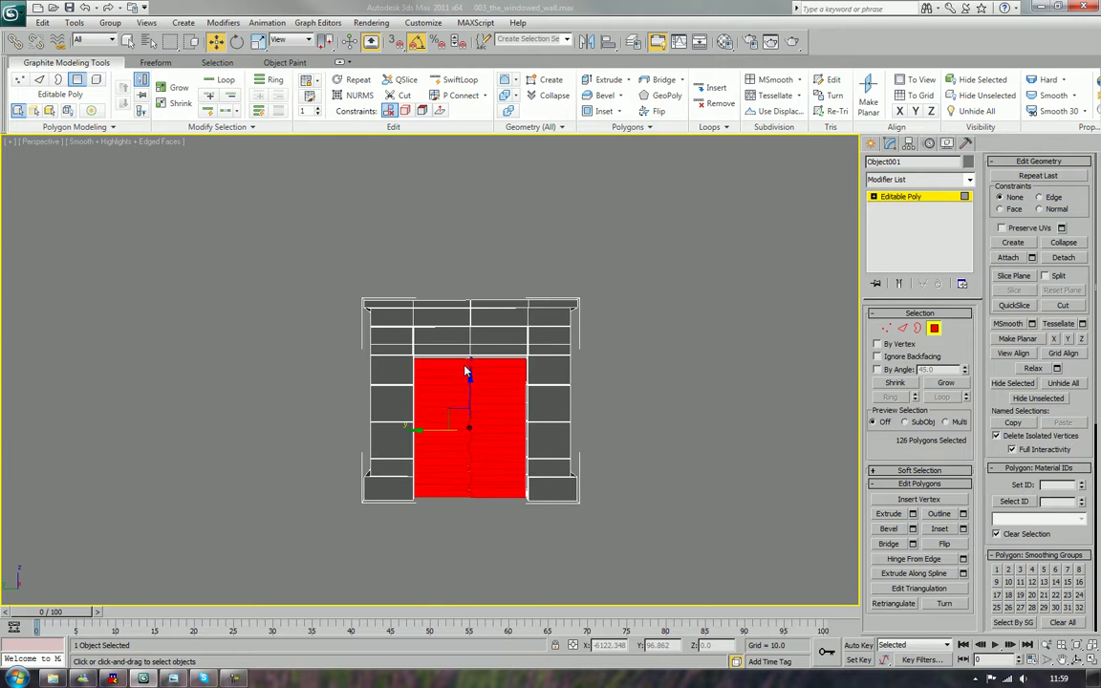
key("Delete")
middle_click_drag(477, 410, 623, 382, "alt")
scroll(436, 418, "up", 3)
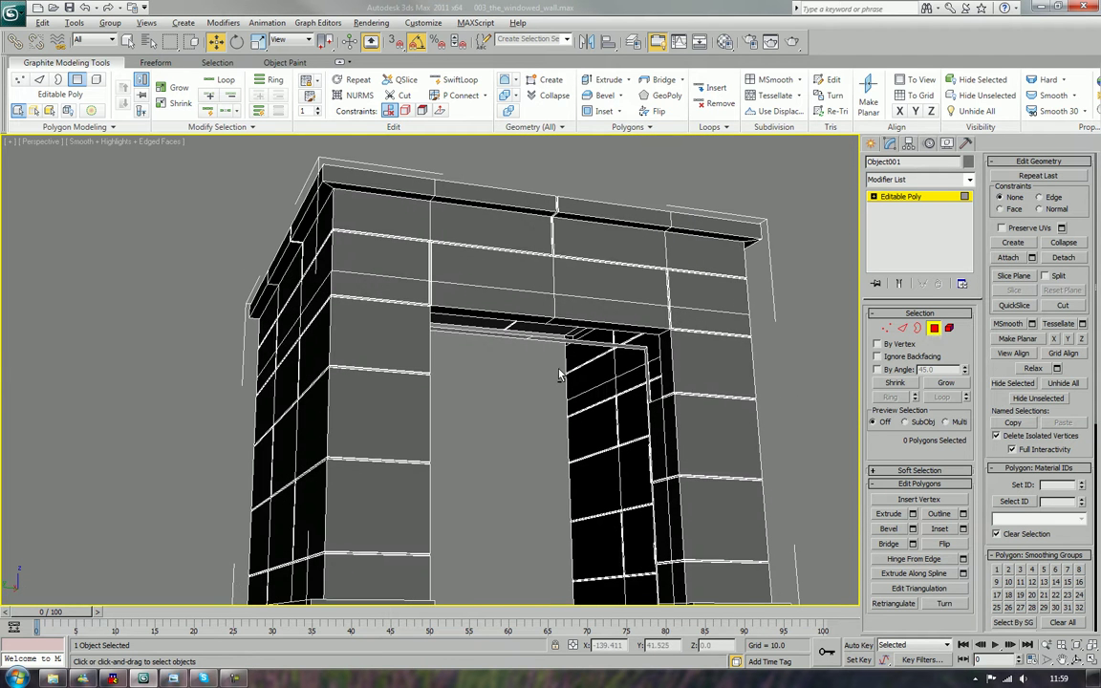
middle_click_drag(560, 374, 535, 349, "alt")
left_click(508, 333)
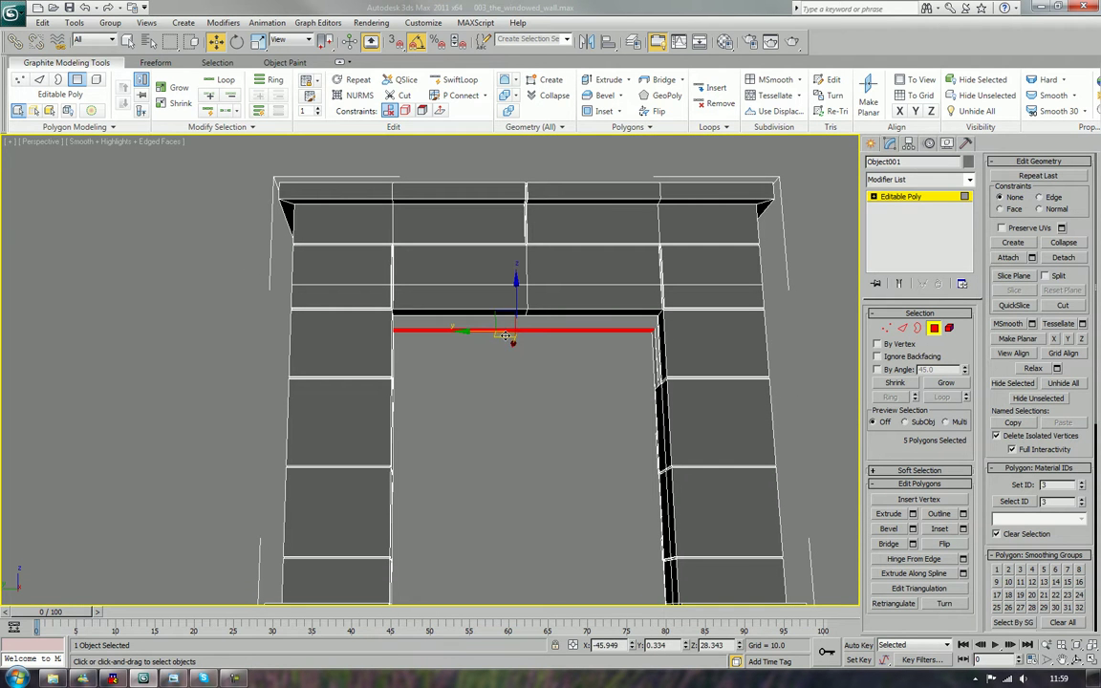
left_click(592, 414)
- Delete the innermost polygons lining both door jambs, leaving the ceiling polygons and their thin seam strips out of the selection
middle_click_drag(593, 413, 830, 308, "alt")
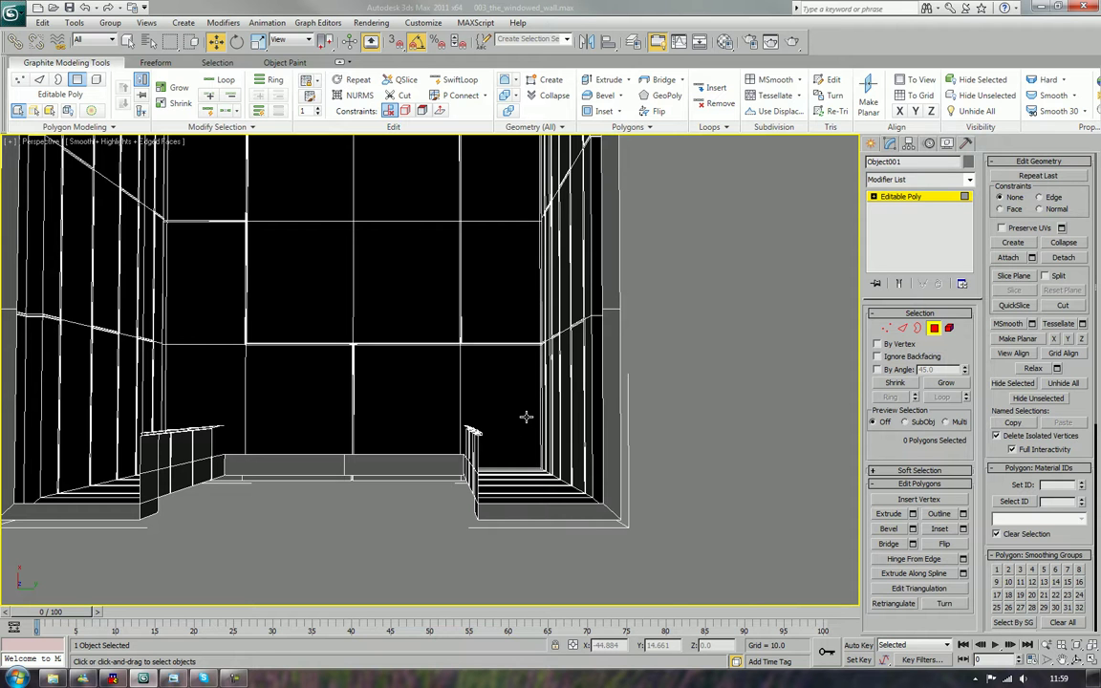
key("q")
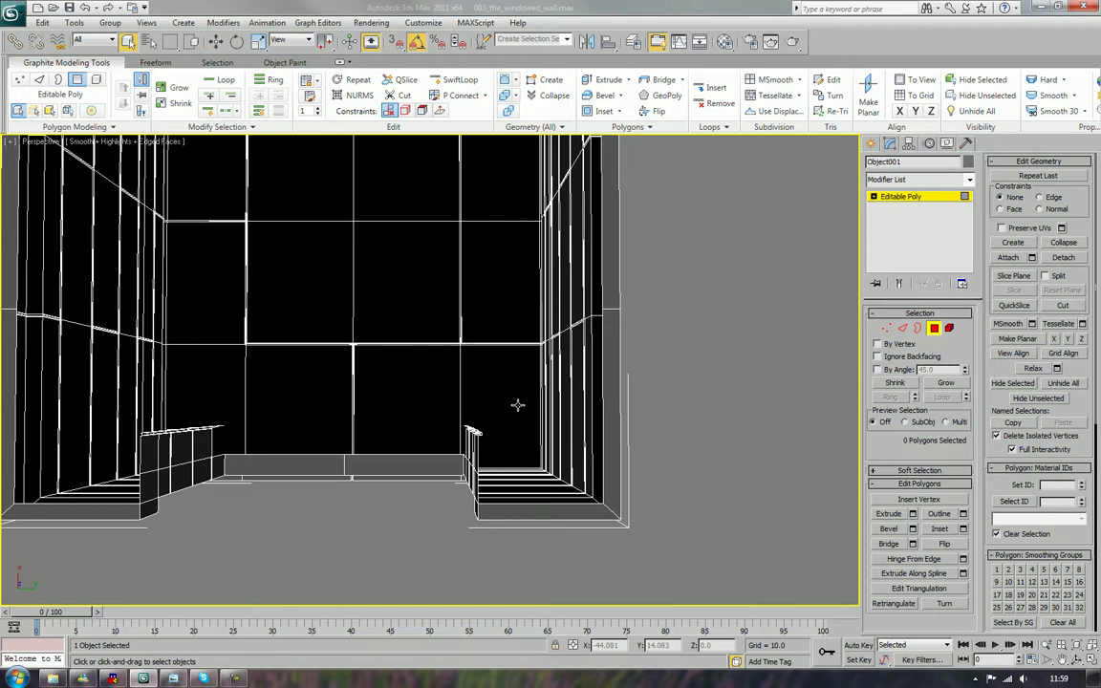
left_click_drag(512, 400, 205, 449)
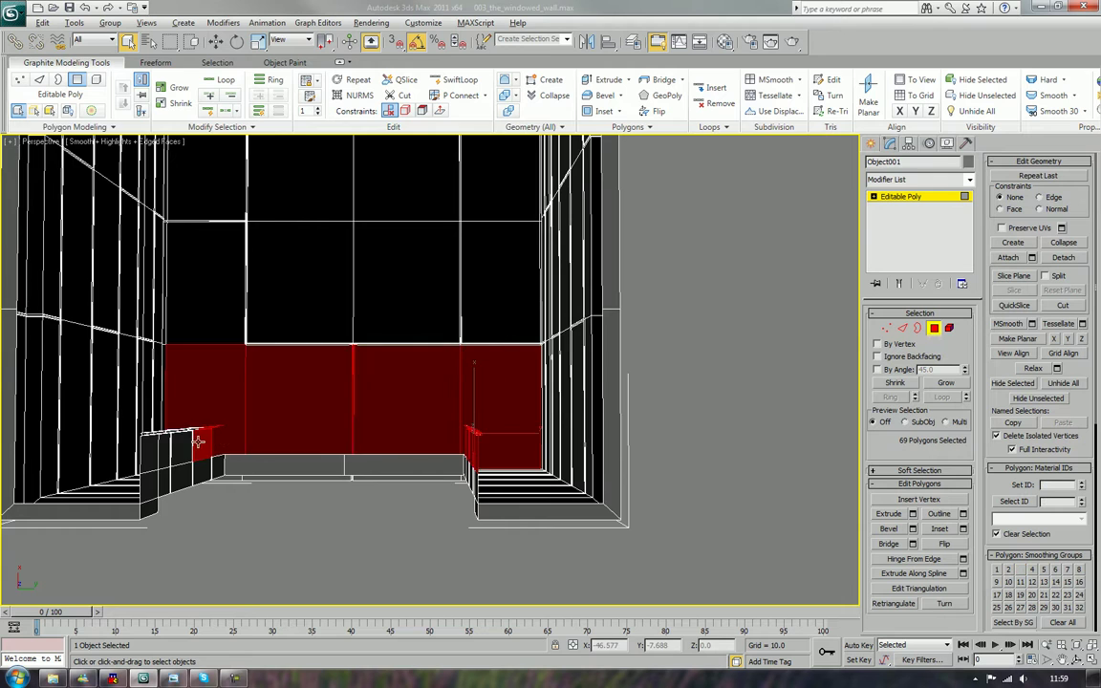
middle_click_drag(205, 449, 165, 430, "alt")
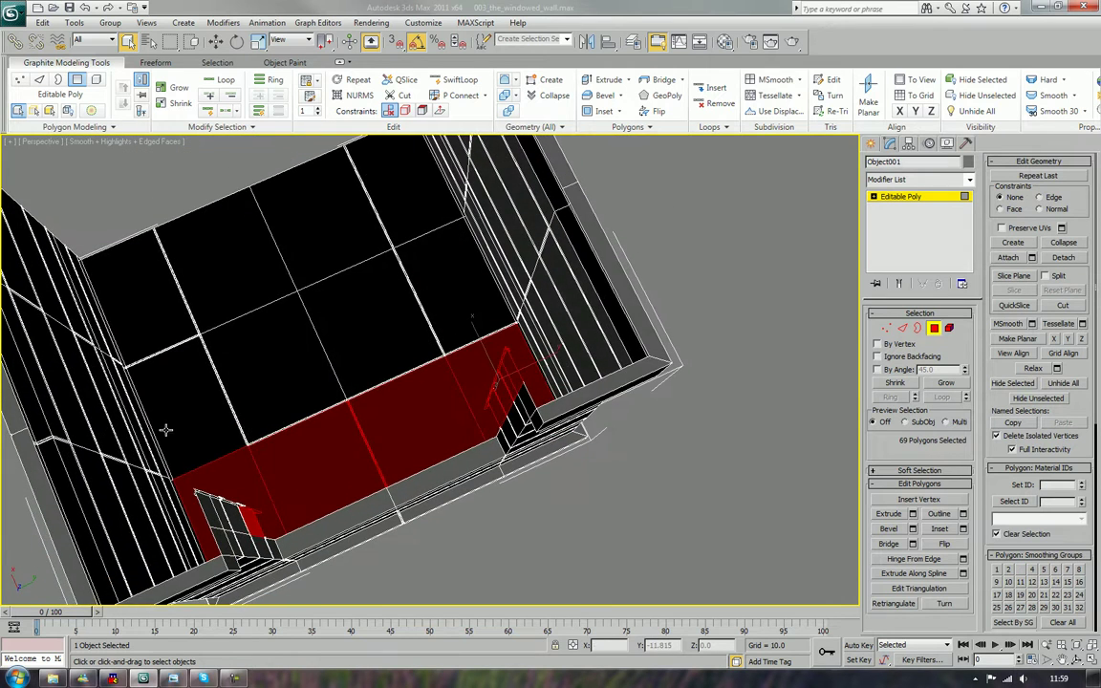
left_click_drag(194, 483, 271, 516)
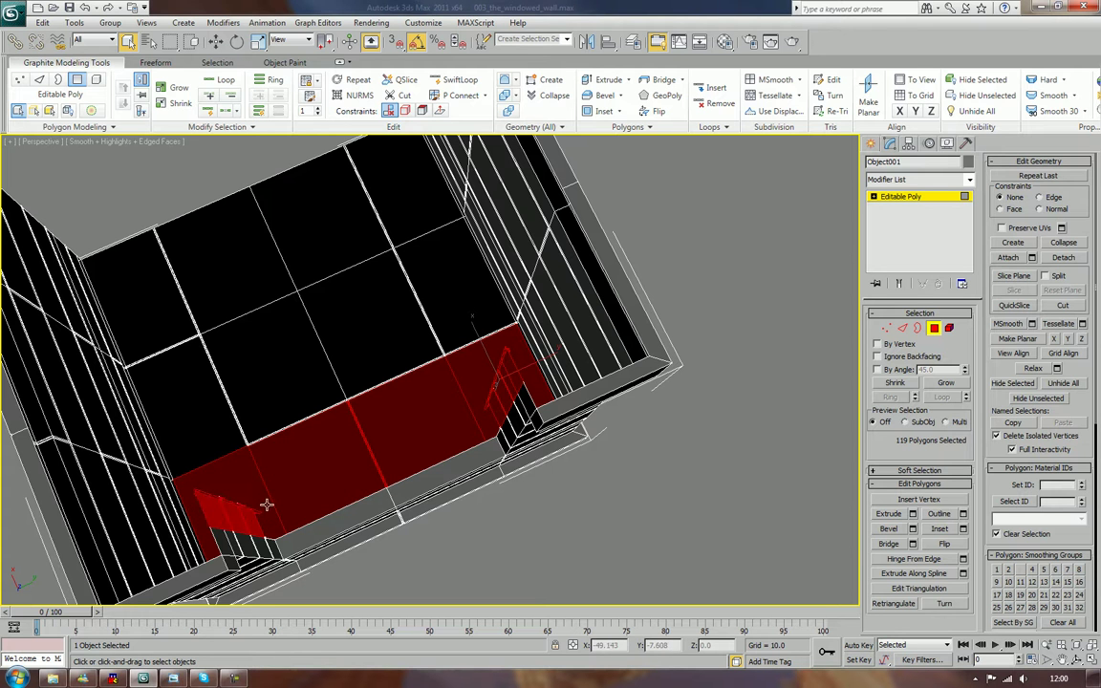
left_click(187, 491, "alt")
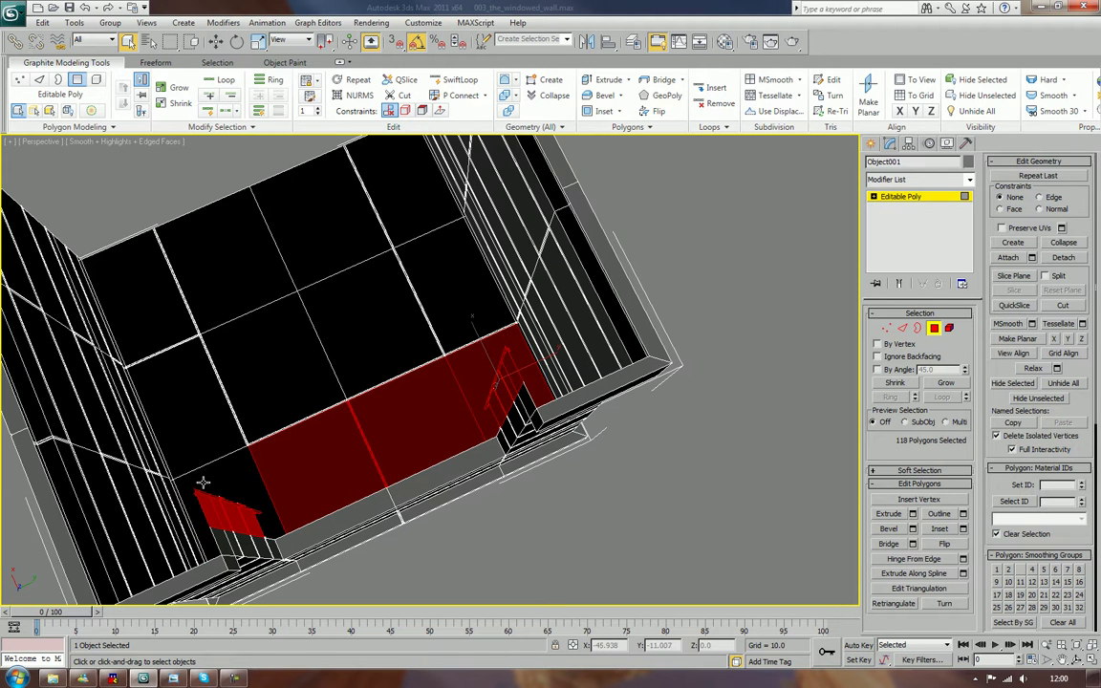
left_click(296, 470, "alt")
left_click(394, 423, "alt")
left_click(449, 386, "alt")
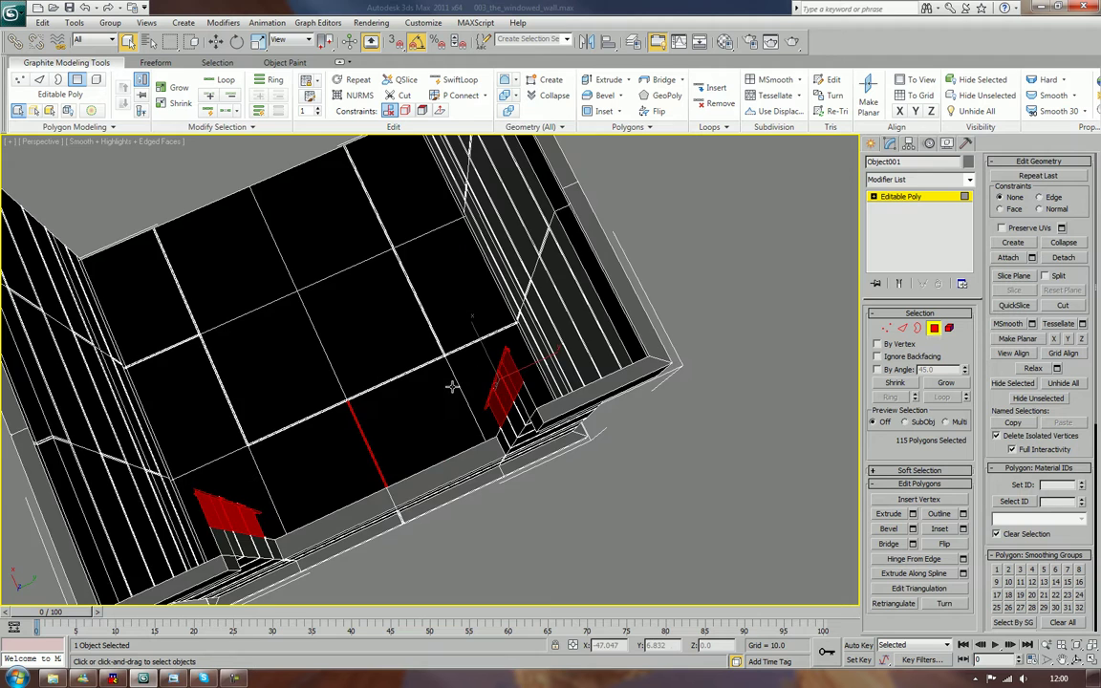
middle_click_drag(452, 386, 433, 424, "alt")
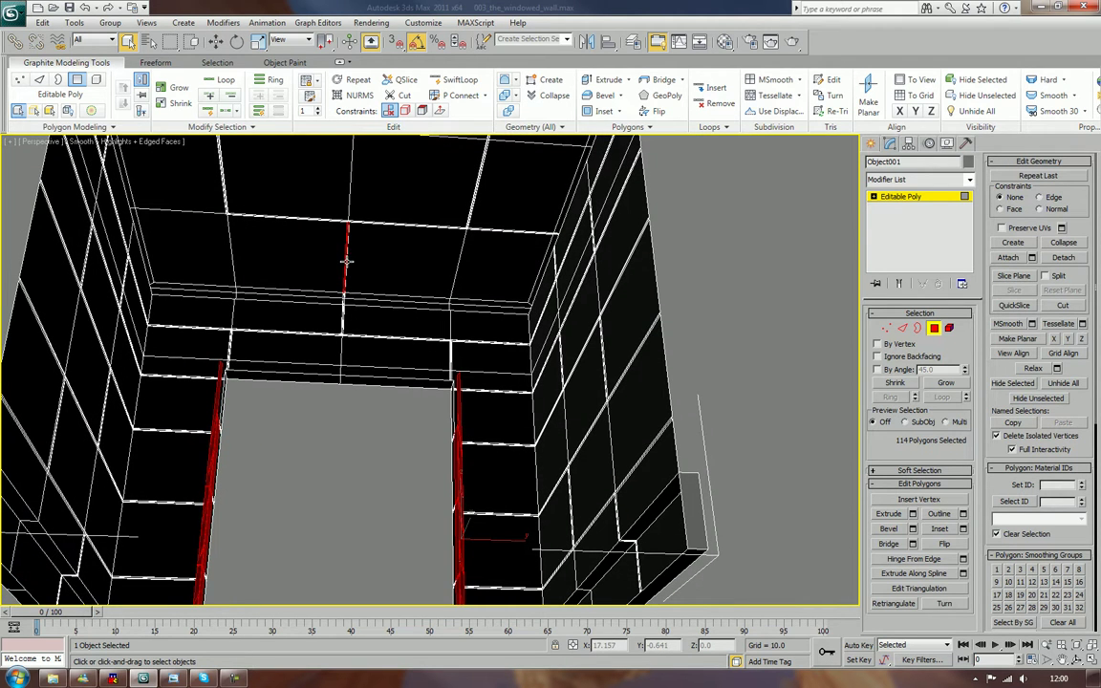
scroll(345, 259, "up", 10)
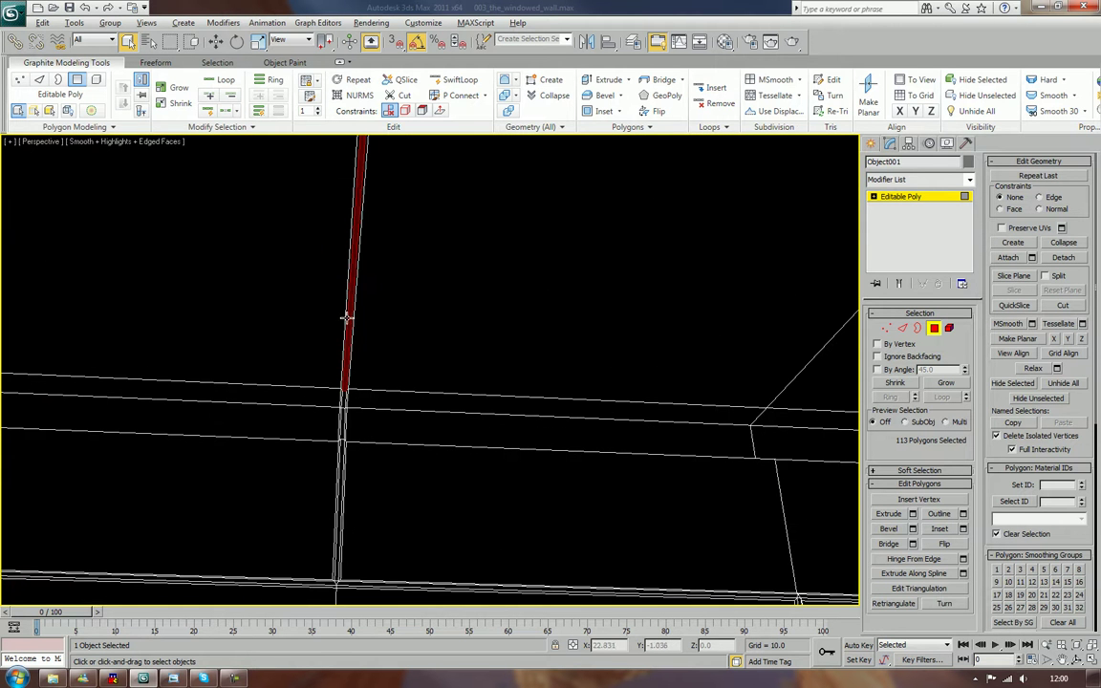
left_click(348, 318, "alt")
middle_click_drag(400, 244, 452, 334, "alt")
scroll(452, 337, "down", 5)
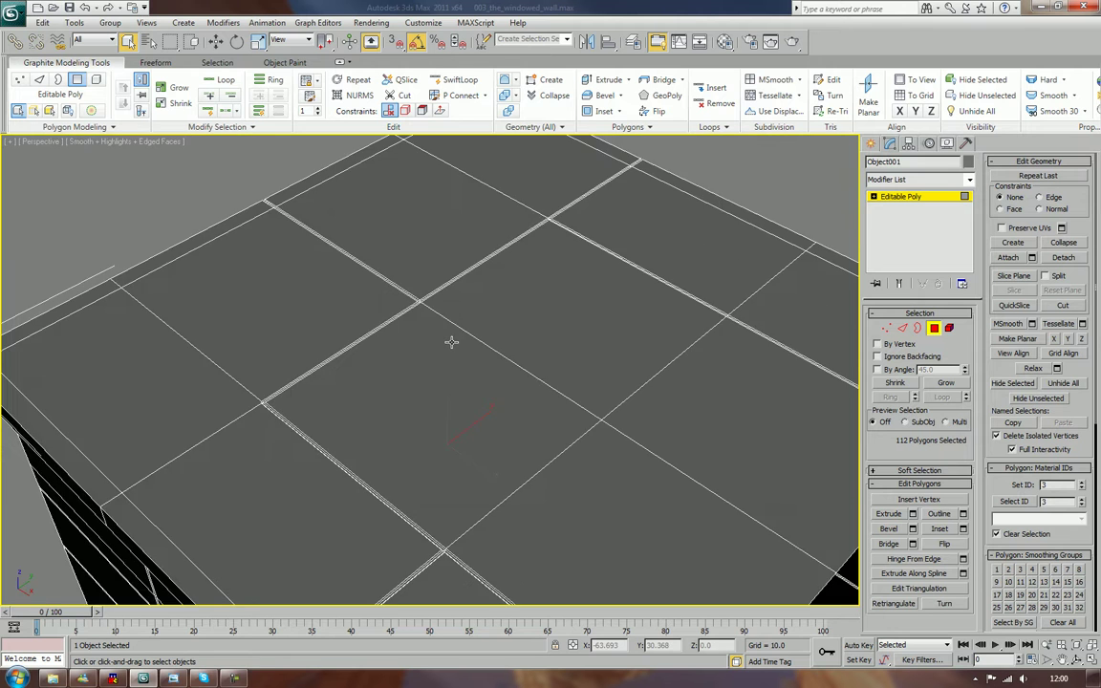
key("F3")
middle_click_drag(419, 373, 445, 395, "alt")
key("Delete")
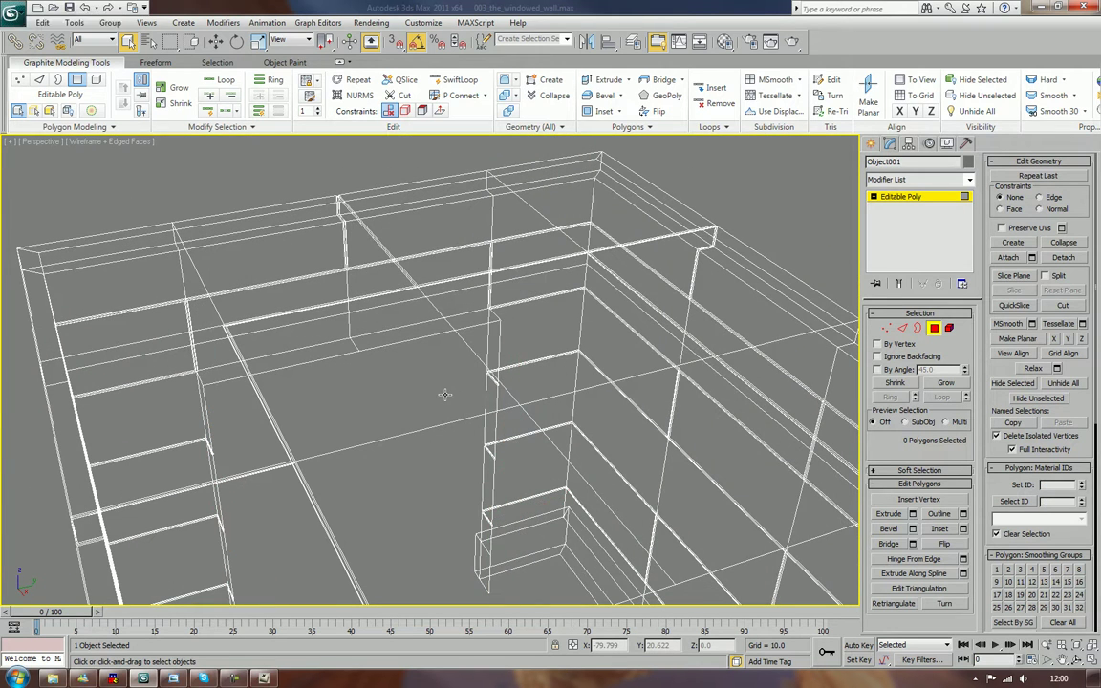
key("F3")
- Extrude the edge loop along the door opening's inner rim into the block and pull the new edges about 20.8 units along X
scroll(356, 430, "down", 6)
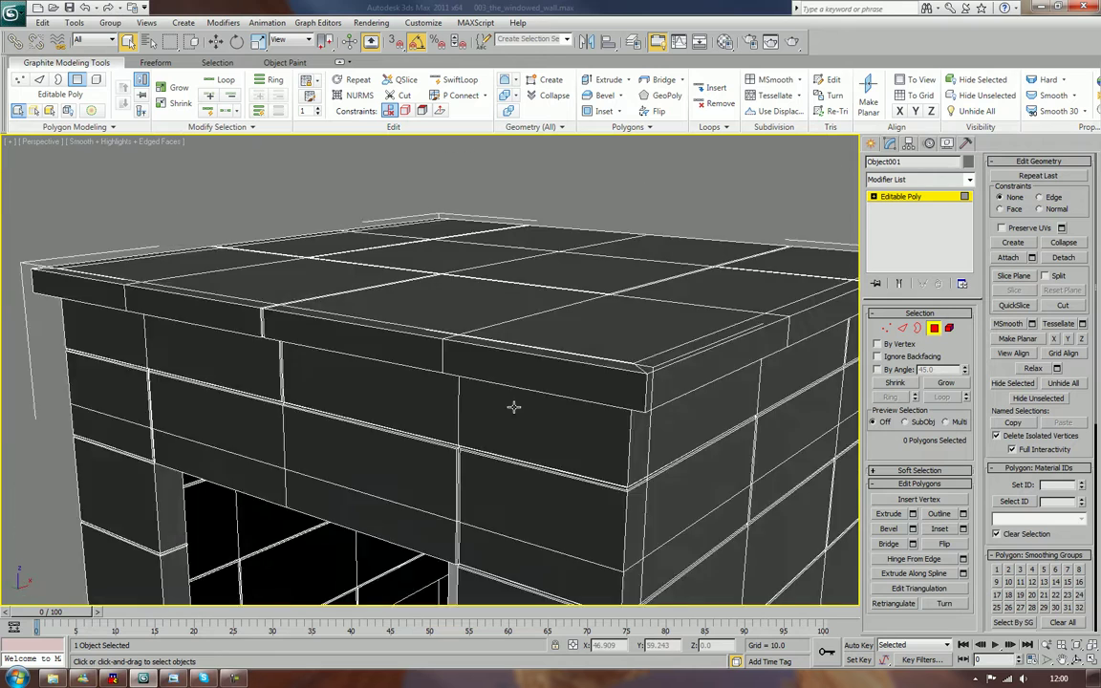
middle_click_drag(473, 475, 559, 379, "alt")
scroll(469, 403, "up", 5)
scroll(414, 415, "down", 5)
key("2")
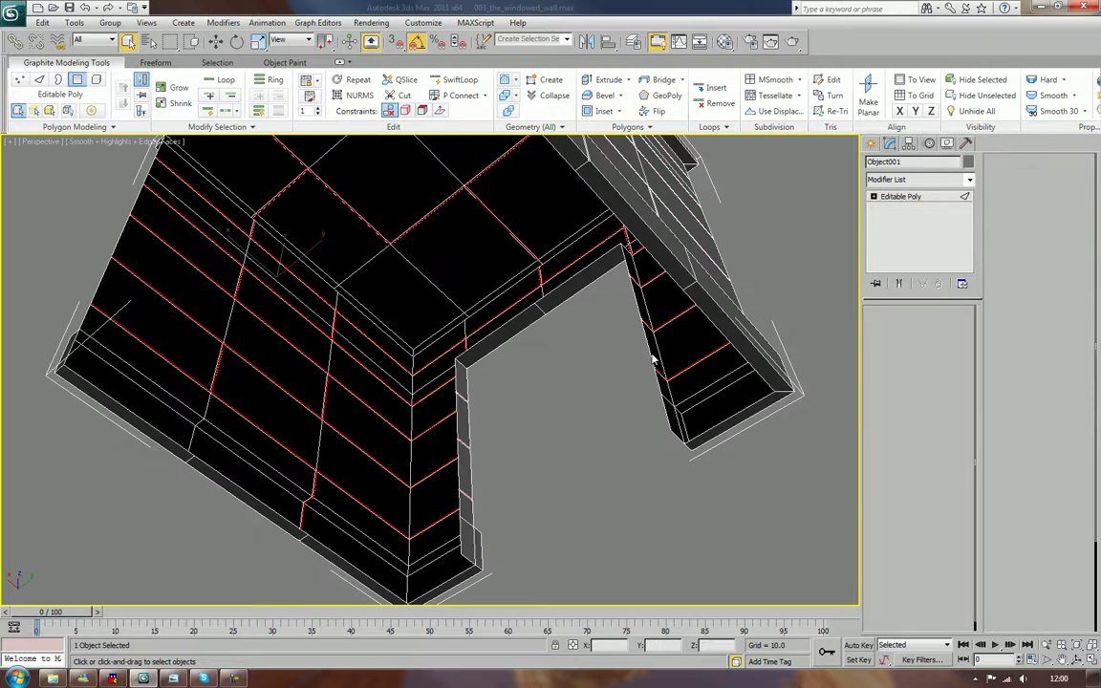
left_click(664, 413)
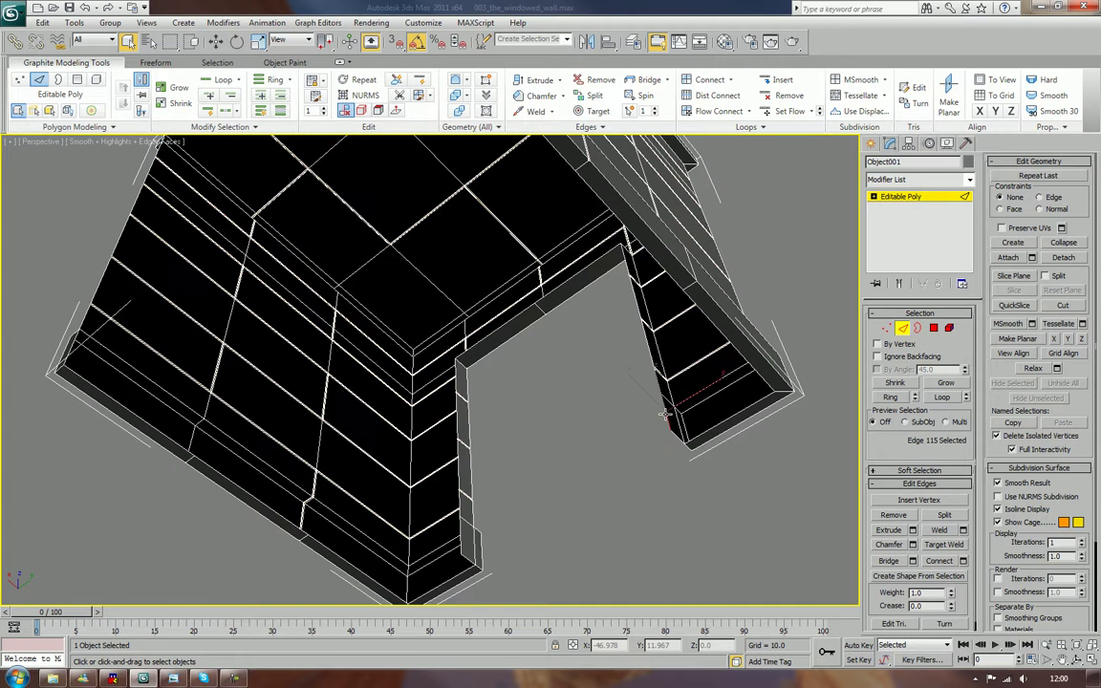
left_click(944, 398)
middle_click_drag(764, 420, 589, 503, "alt")
key("w")
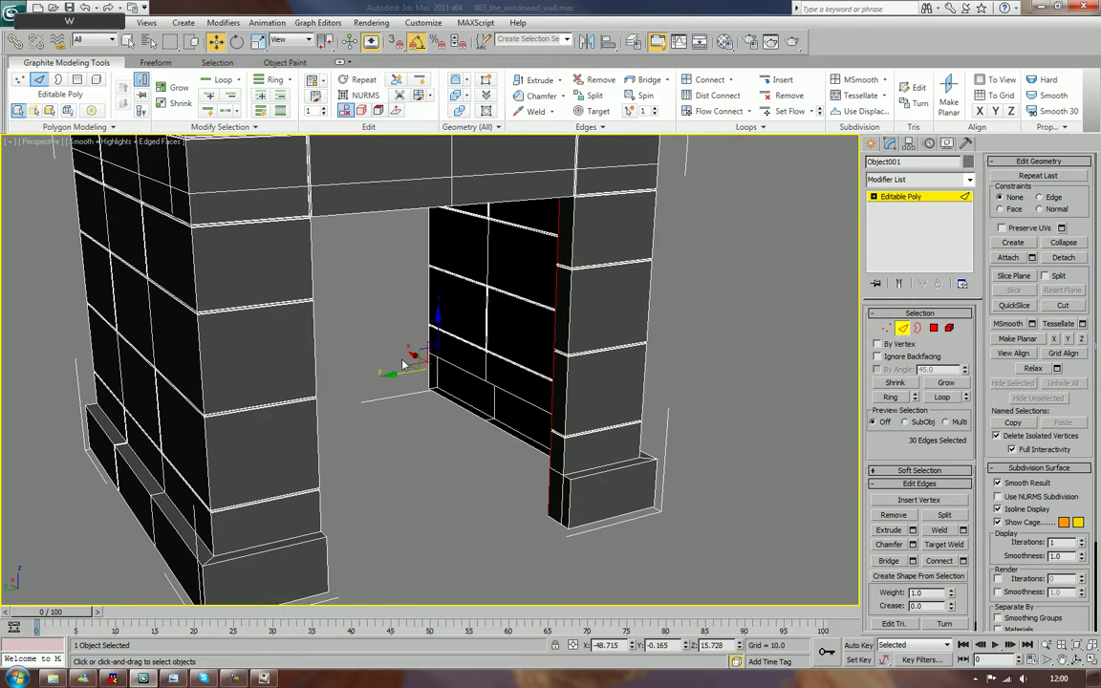
middle_click_drag(403, 364, 434, 388, "alt")
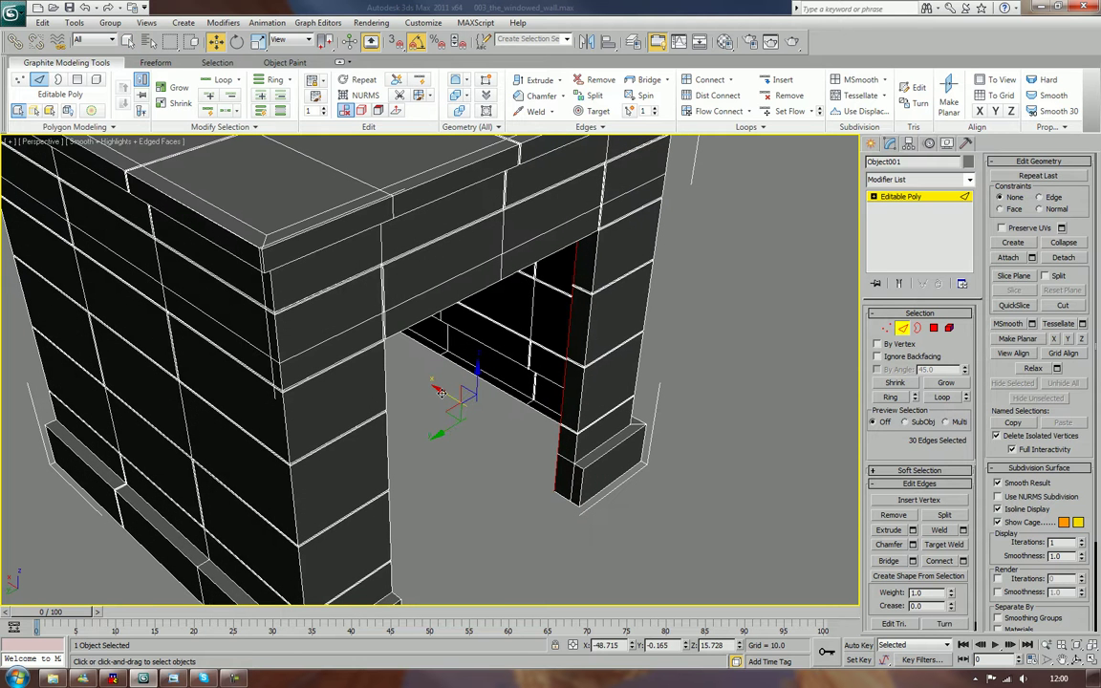
mouse_move(439, 391)
left_mouse_down()
mouse_move(304, 306)
mouse_move(421, 383)
left_mouse_up()
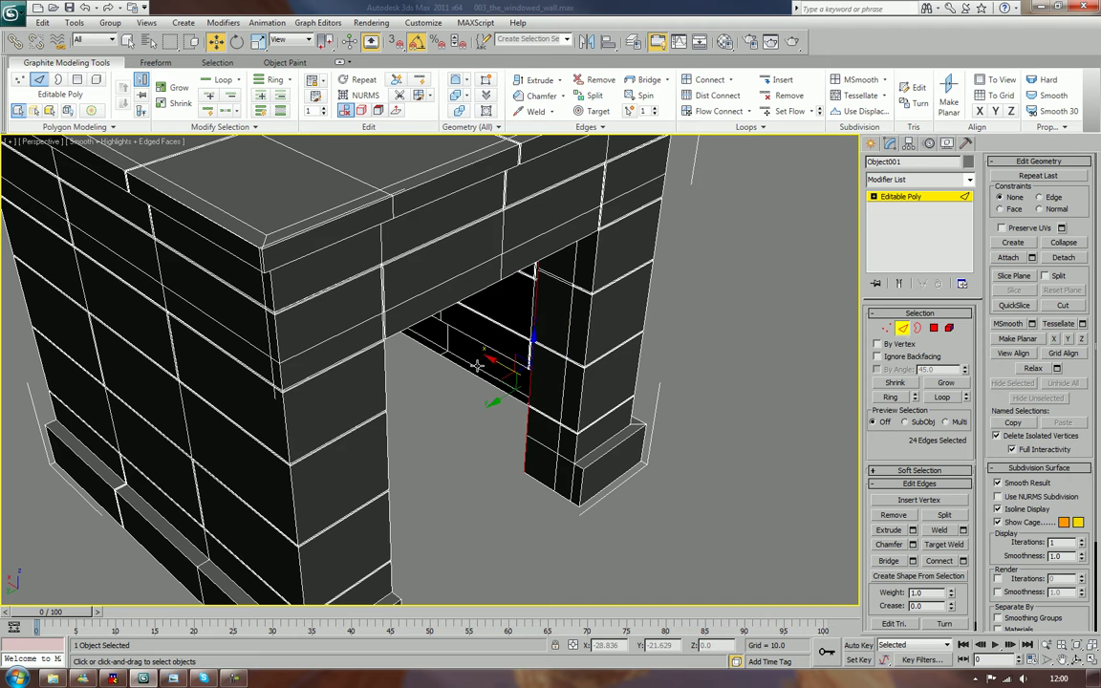
left_click_drag(490, 360, 342, 310)
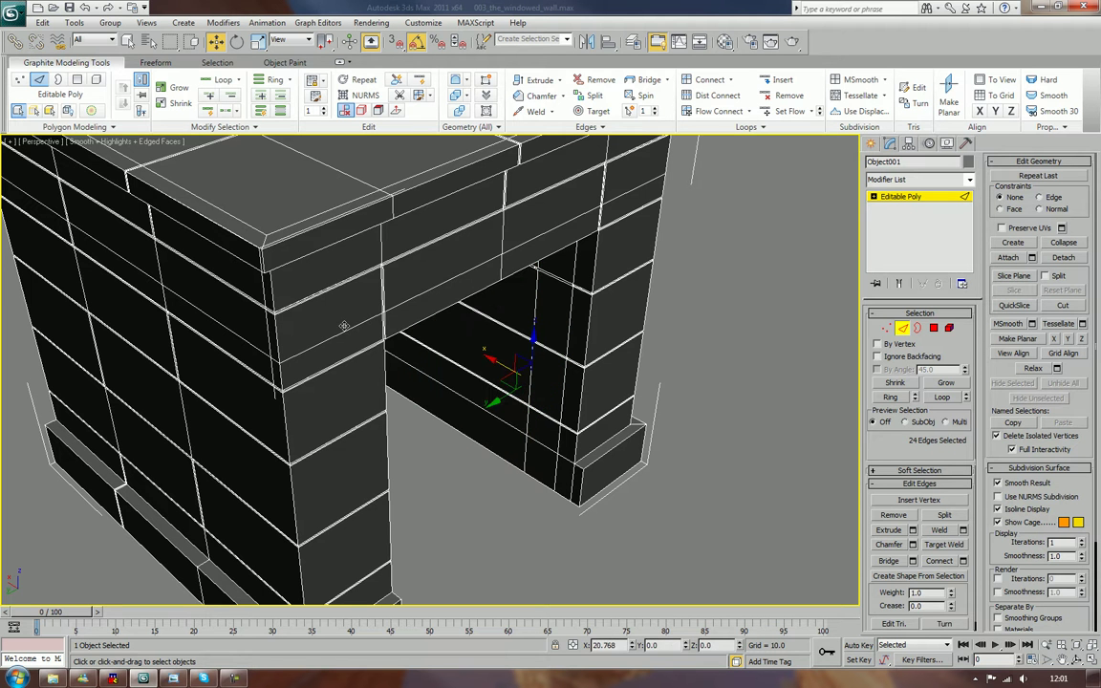
- Clear the edge selection, inspect the extended inner jamb walls and their seams from several angles, and save the scene
left_click(686, 391)
middle_click_drag(686, 391, 617, 373, "alt")
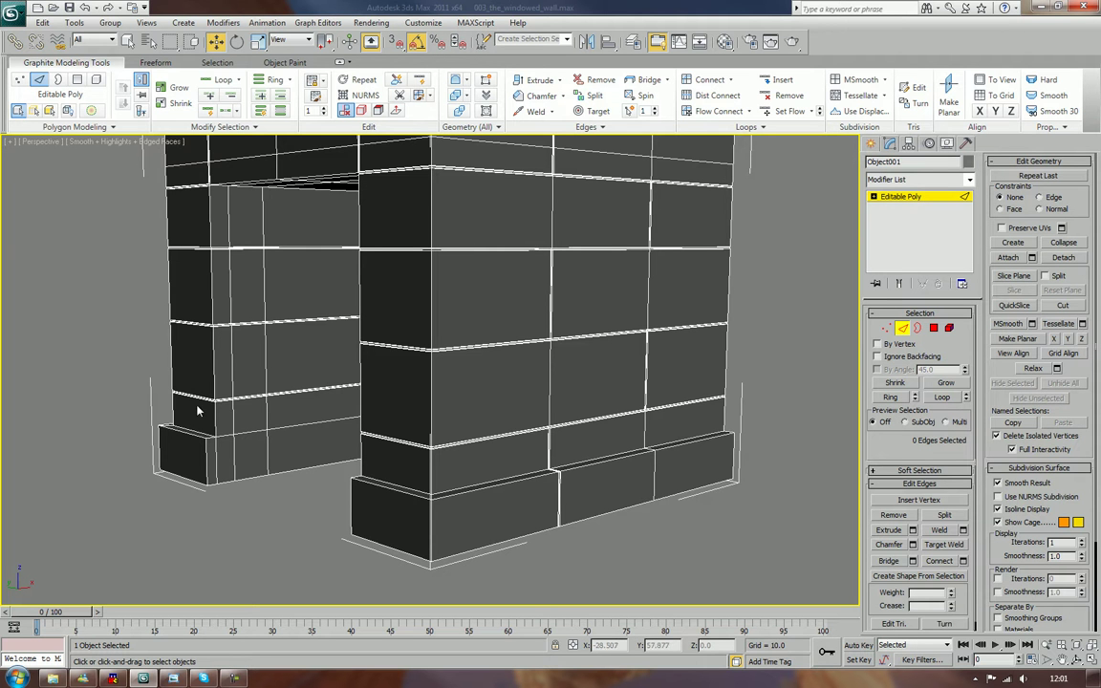
middle_click_drag(189, 408, 506, 474, "alt")
scroll(219, 472, "up", 3)
scroll(268, 439, "up", 5)
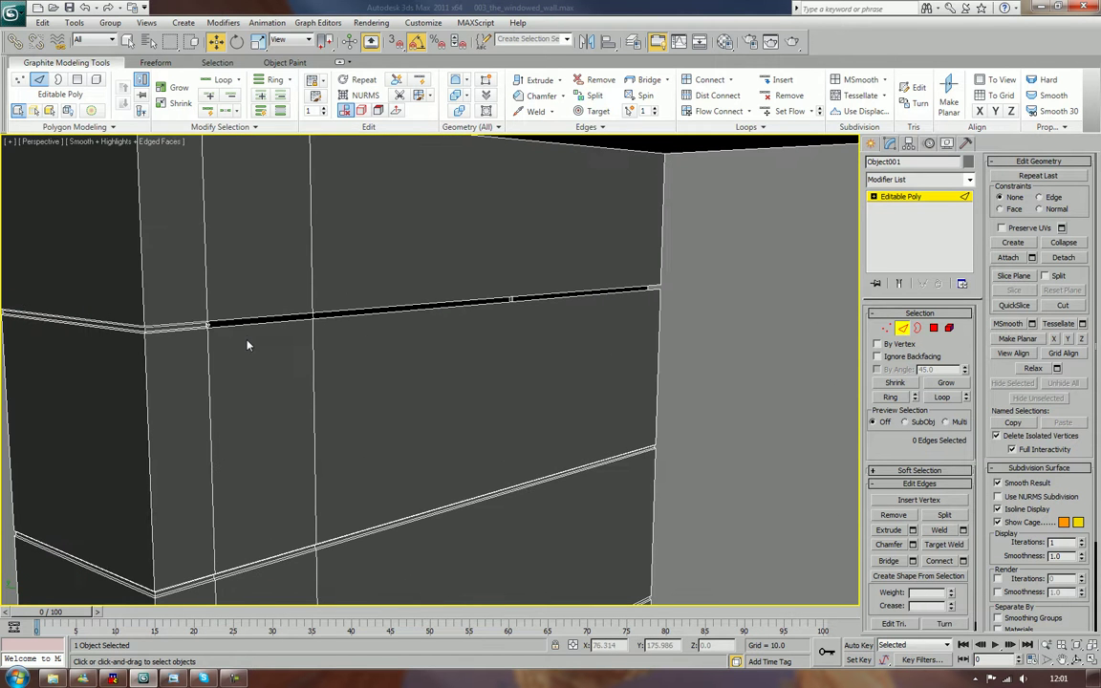
mouse_move(244, 422)
middle_mouse_down("alt")
mouse_move(253, 429)
mouse_move(269, 401)
mouse_move(250, 393)
mouse_move(255, 427)
mouse_move(260, 412)
middle_mouse_up("alt")
scroll(255, 427, "down", 4)
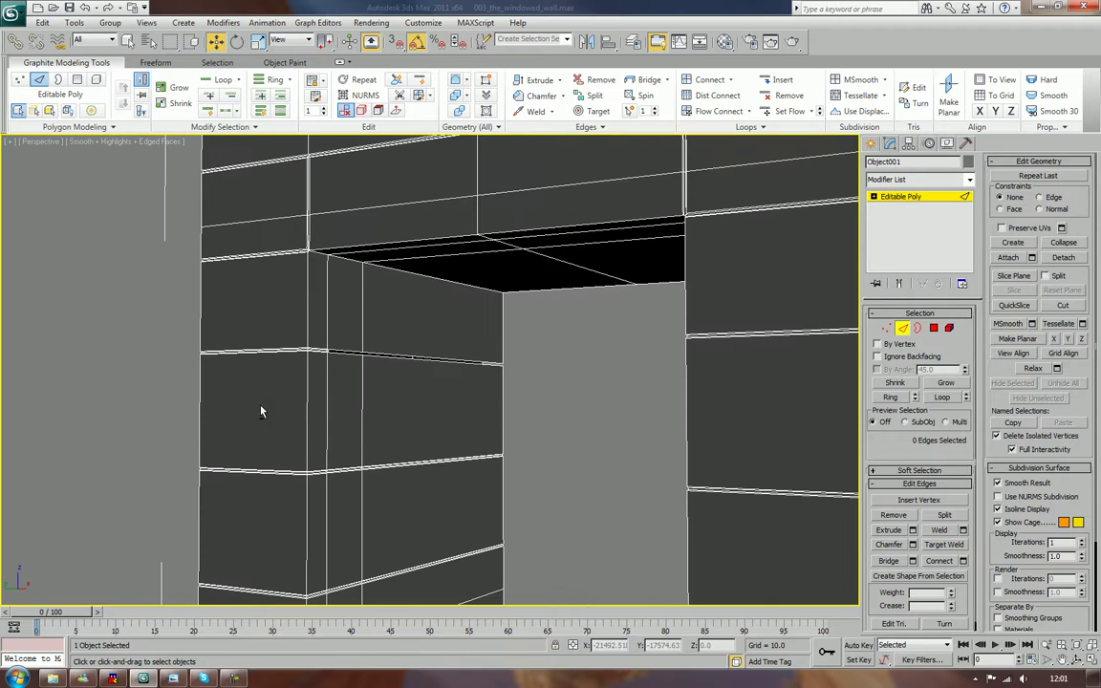
key("ctrl+s")
middle_click_drag(335, 348, 338, 347, "alt")
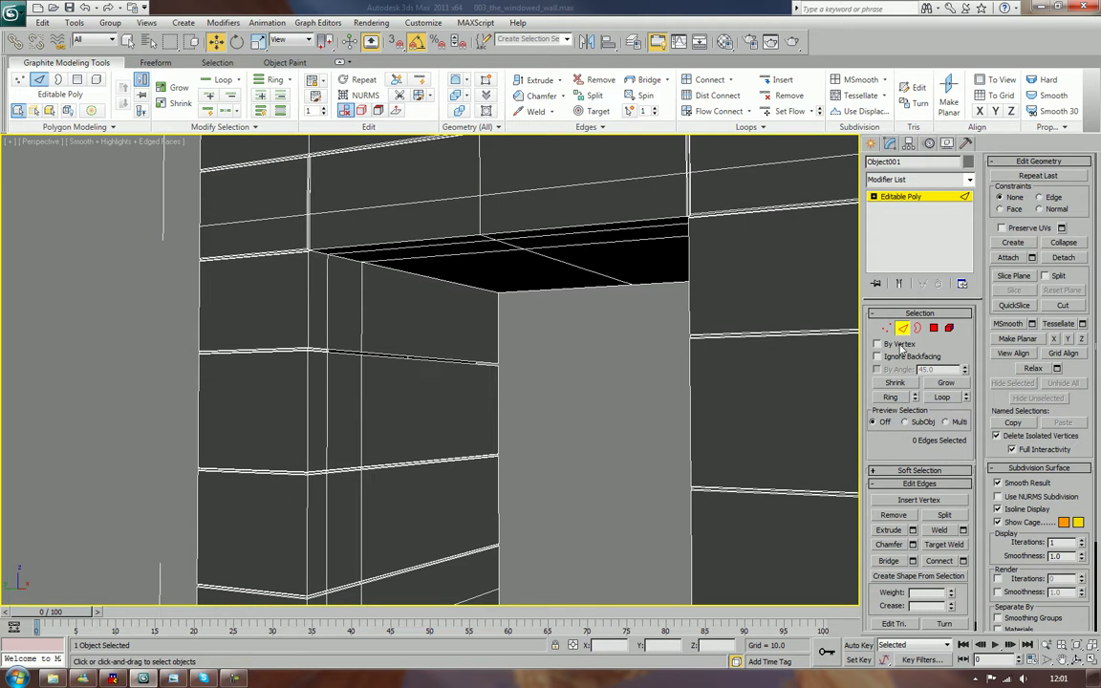
- Select the narrow column of polygons just inside the outer edge of one doorway jamb, from lintel to floor
left_click(902, 329)
middle_click_drag(524, 392, 568, 392, "alt")
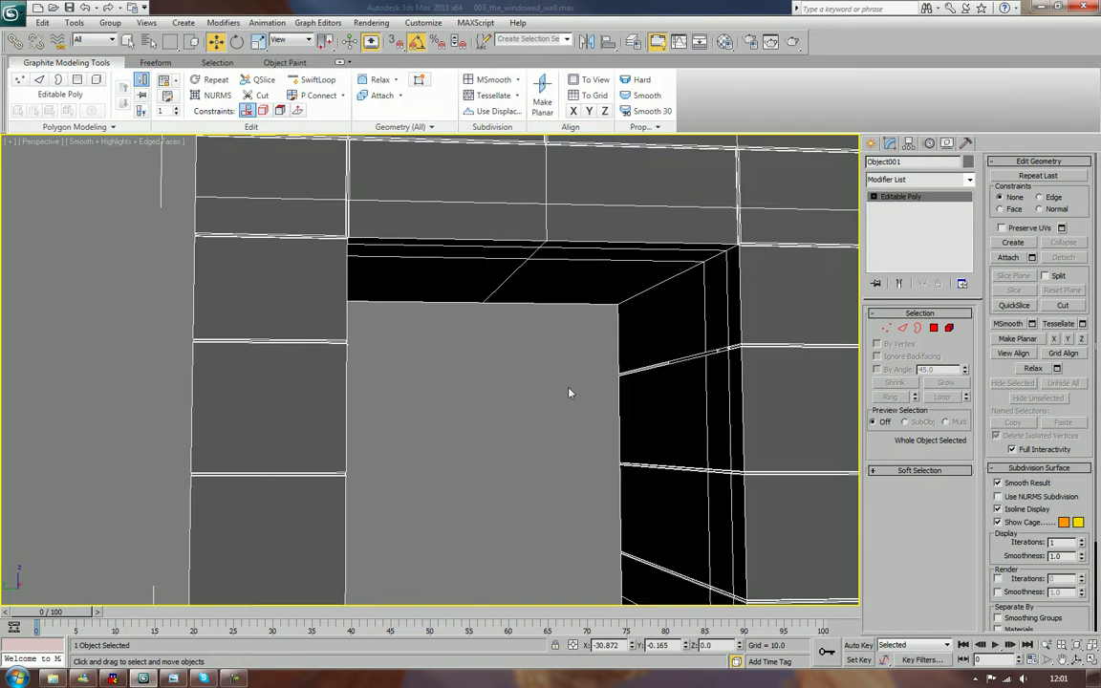
left_click(935, 331)
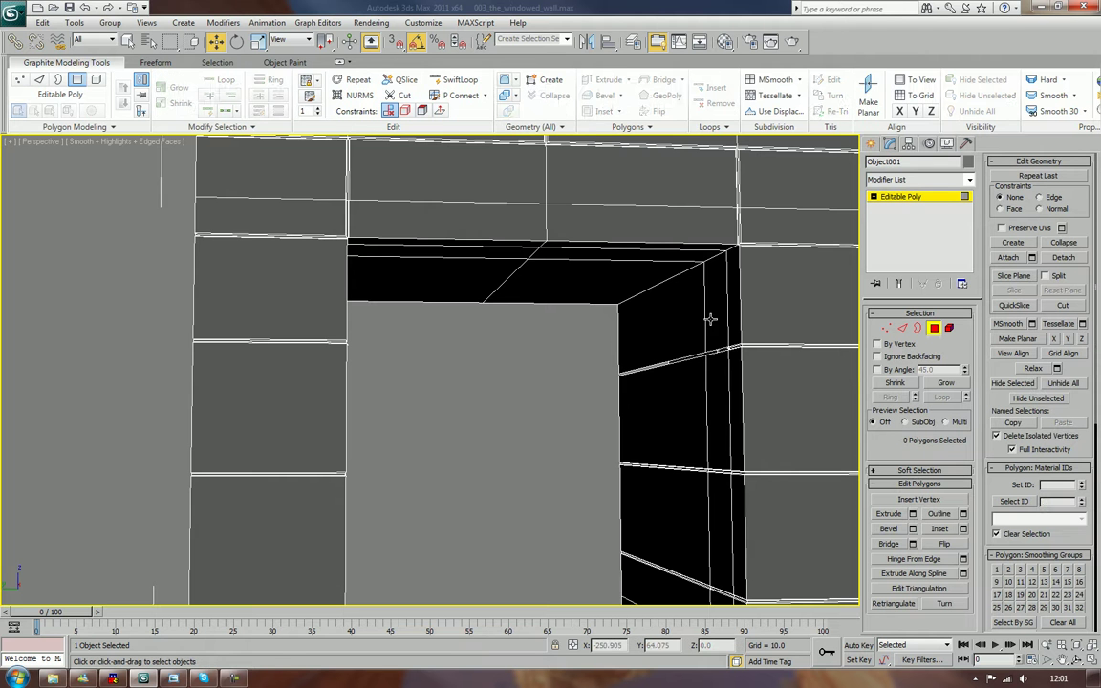
left_click(712, 317)
left_click(717, 380, "ctrl")
left_click(723, 520, "ctrl")
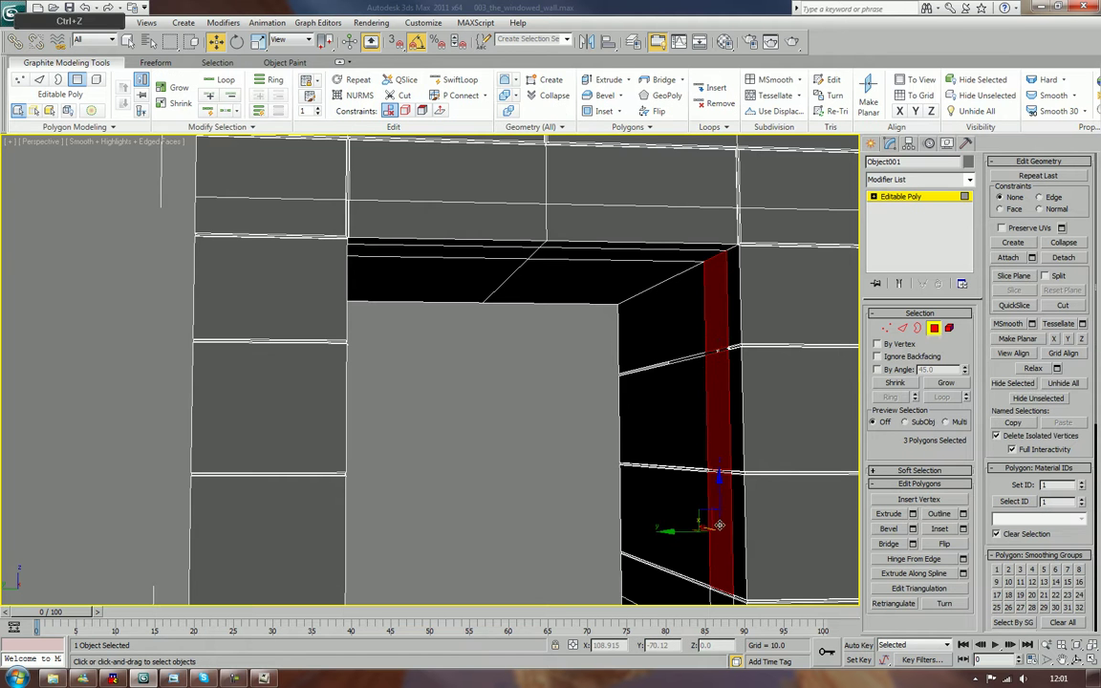
middle_click_drag(698, 552, 701, 385)
left_click(722, 497, "ctrl")
- Add the matching narrow column of polygons on the opposite jamb to the selection, from floor to lintel
middle_click_drag(721, 498, 431, 514, "alt")
left_click(342, 519, "ctrl")
left_click(342, 458, "ctrl")
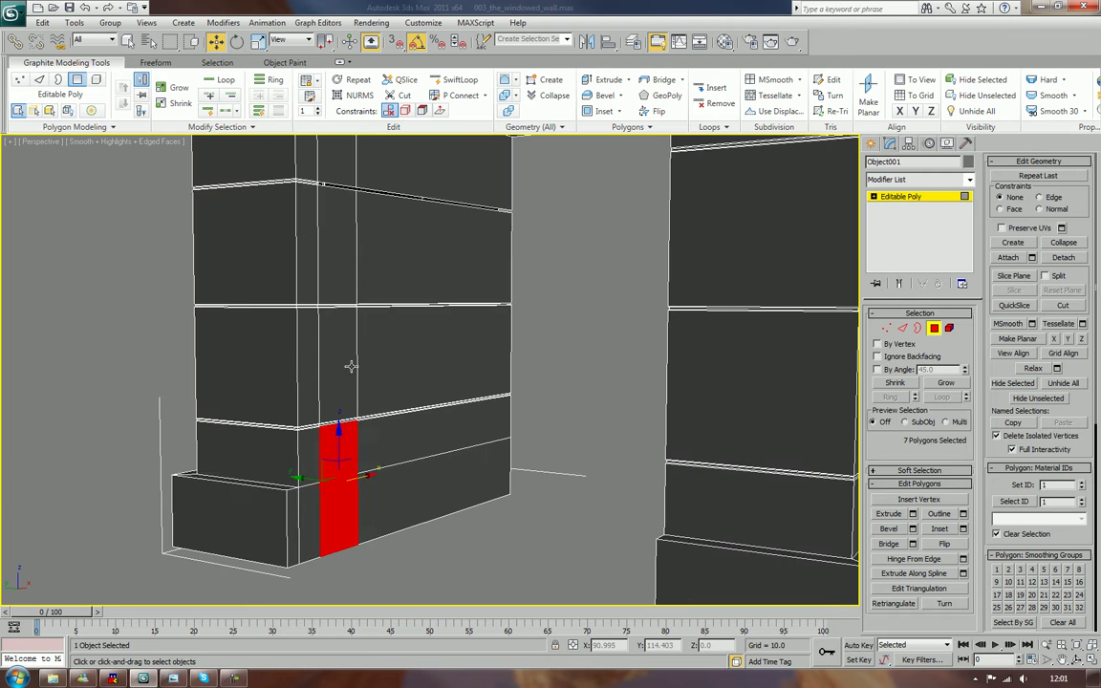
left_click(348, 367, "ctrl")
left_click(349, 272, "ctrl")
middle_click_drag(374, 246, 388, 275)
left_click(388, 276, "ctrl")
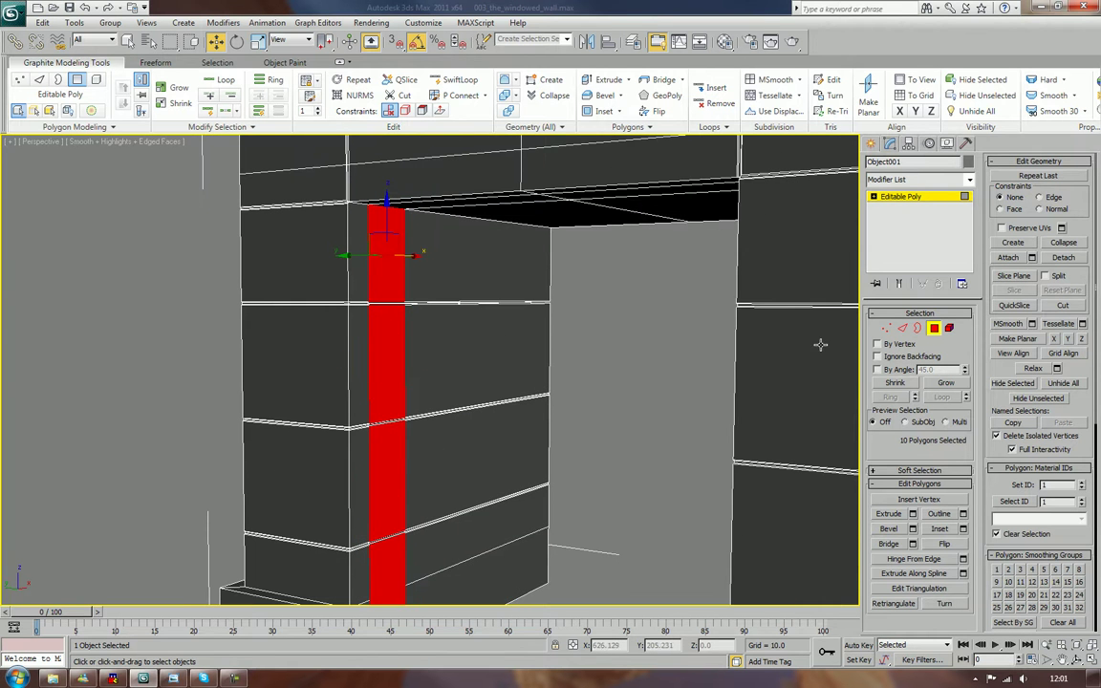
- Detach the selected jamb polygons as a clone named DOOR and leave polygon editing on the block
left_click(1062, 258)
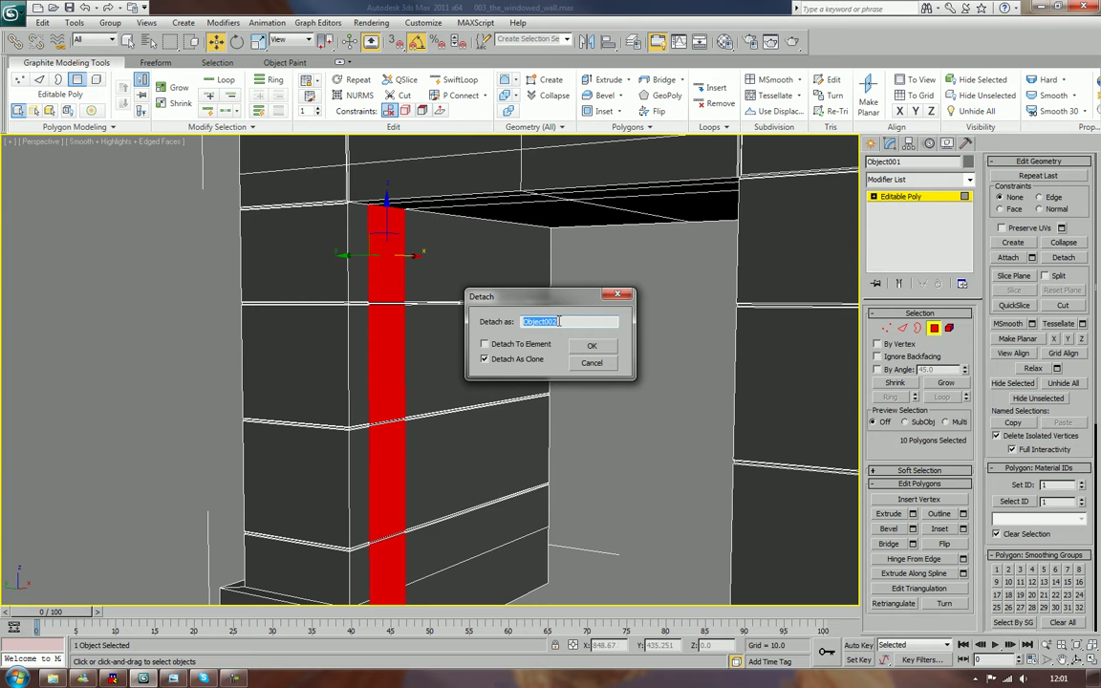
type("DOOR")
key("Return")
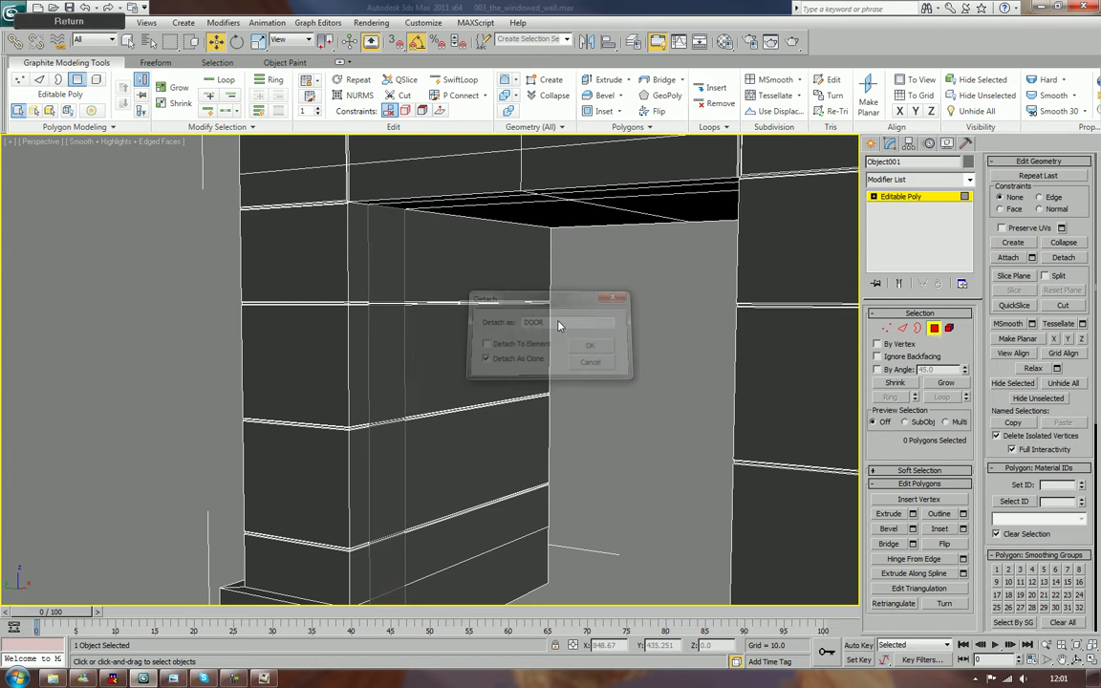
left_click(934, 328)
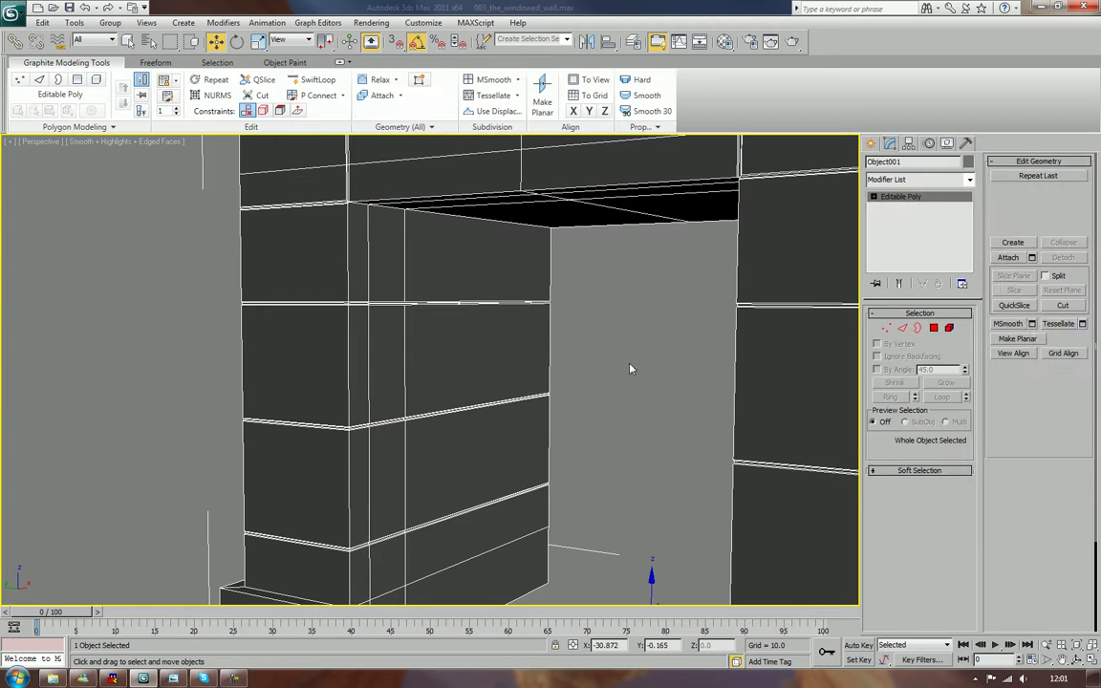
- Bridge the two polygon columns of the DOOR object across the doorway and clear the polygon selection
left_click(631, 369)
left_click(396, 366)
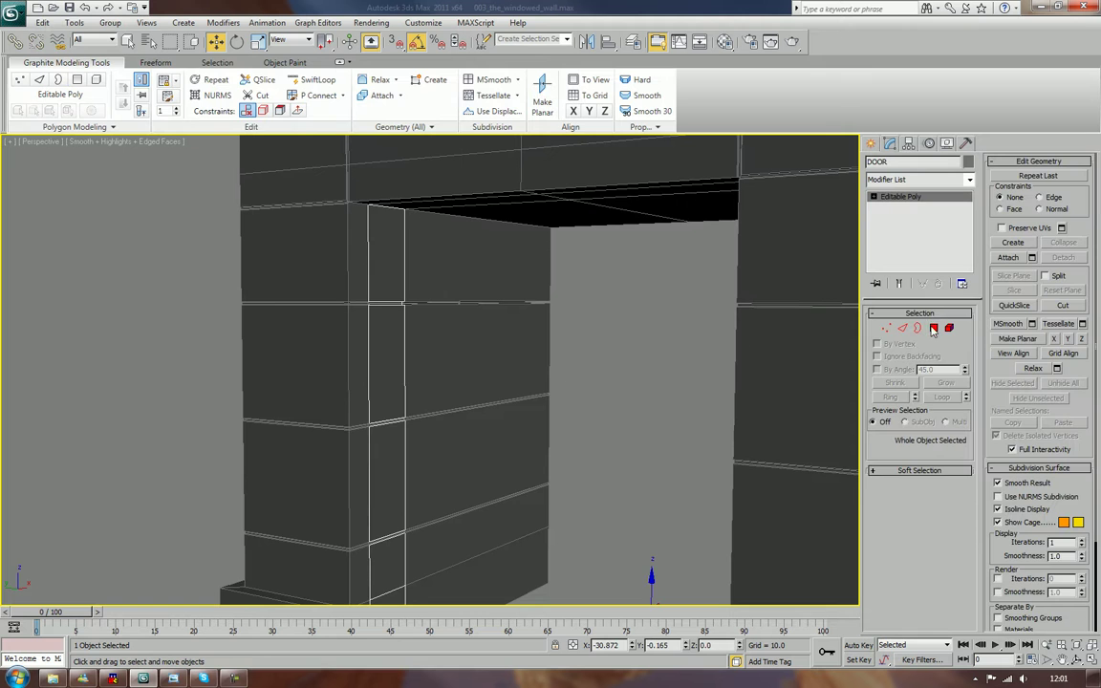
key("4")
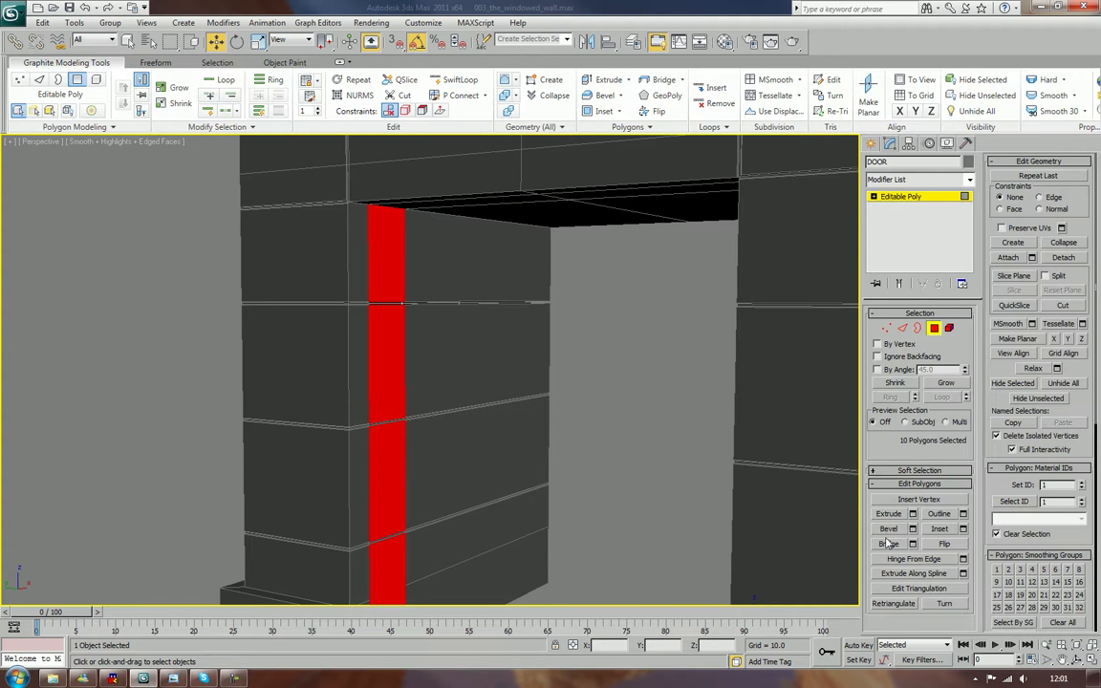
left_click(888, 543)
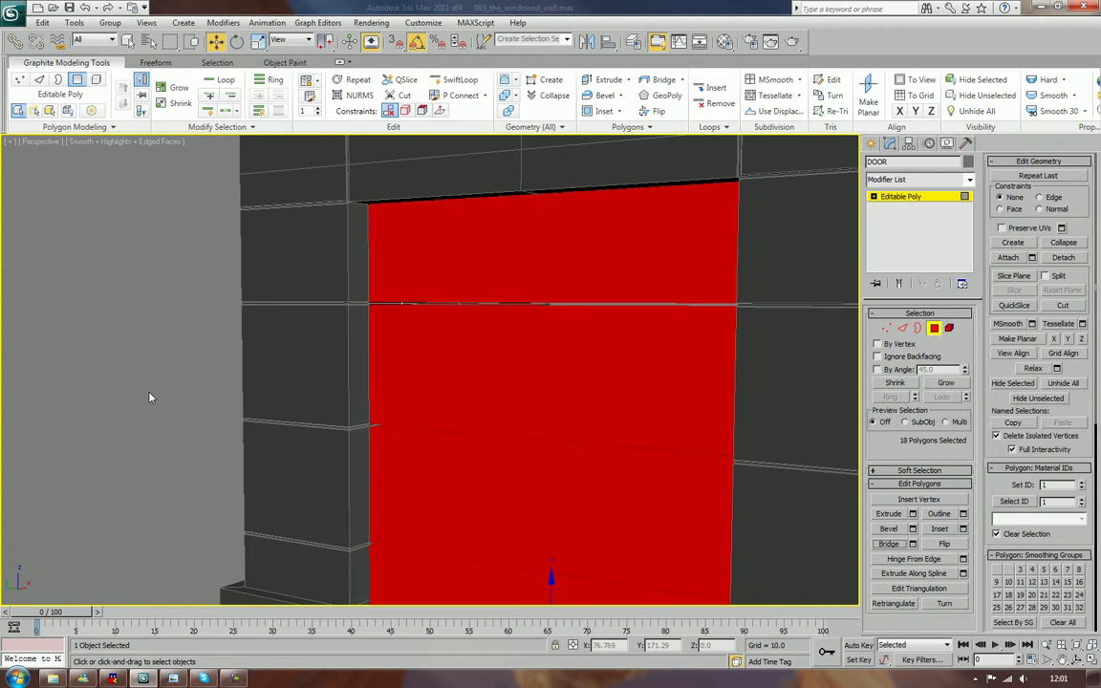
key("Delete")
scroll(593, 403, "down", 10)
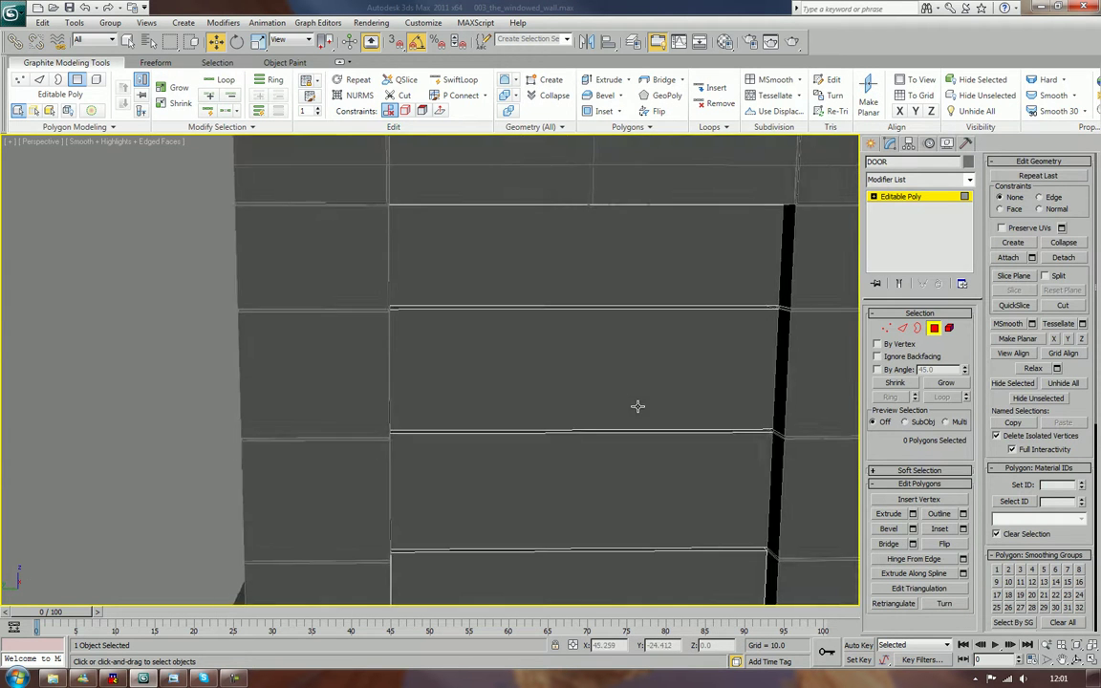
- Examine the thin polygons along the door's horizontal seam up close with the edge display hidden
key("F4")
mouse_move(599, 410)
middle_mouse_down("alt")
mouse_move(523, 401)
mouse_move(584, 402)
mouse_move(597, 388)
mouse_move(565, 410)
mouse_move(580, 405)
mouse_move(575, 329)
mouse_move(572, 435)
mouse_move(579, 412)
middle_mouse_up("alt")
scroll(579, 412, "up", 10)
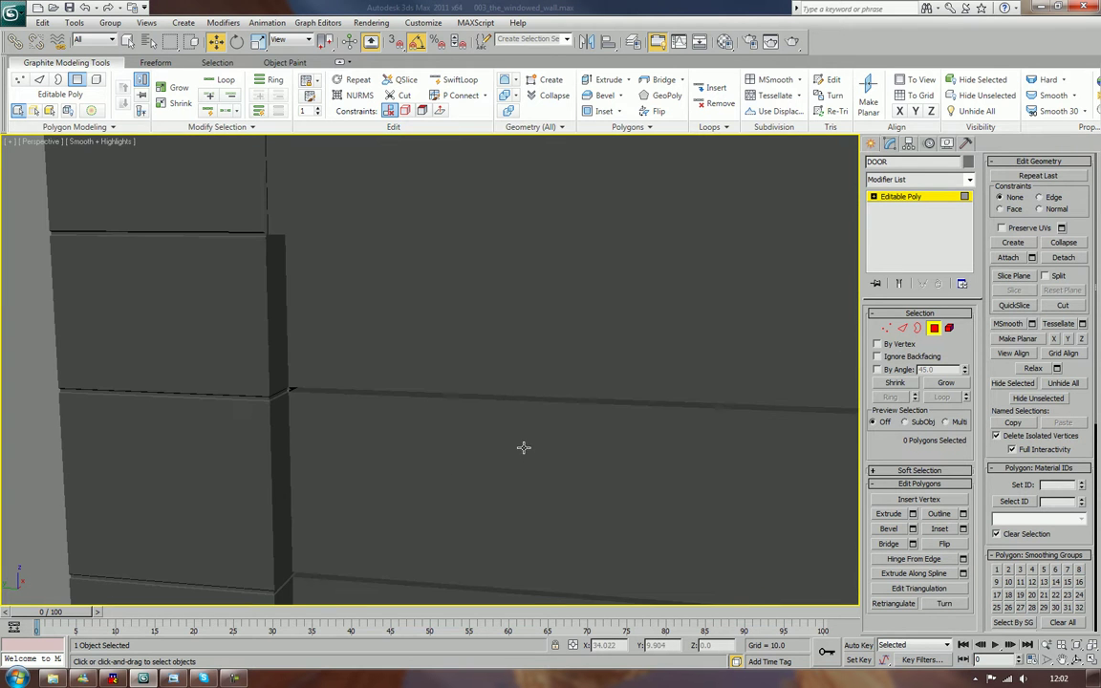
left_click(515, 400)
middle_click_drag(523, 426, 510, 358, "alt")
left_click(510, 347, "ctrl")
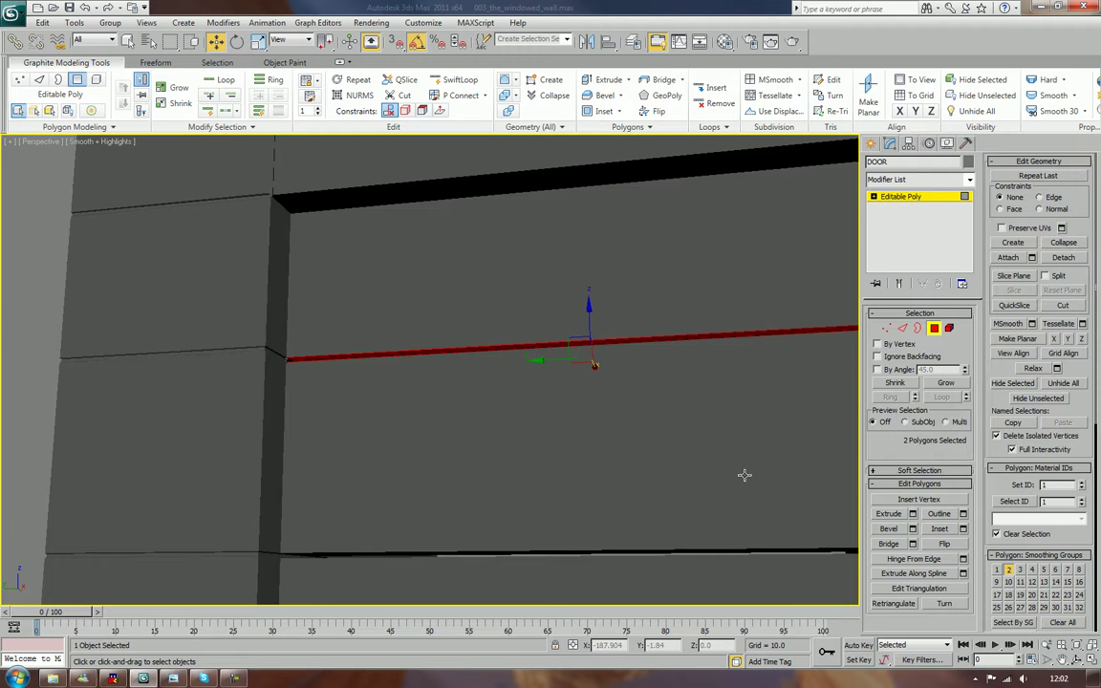
middle_click_drag(621, 496, 624, 513, "alt")
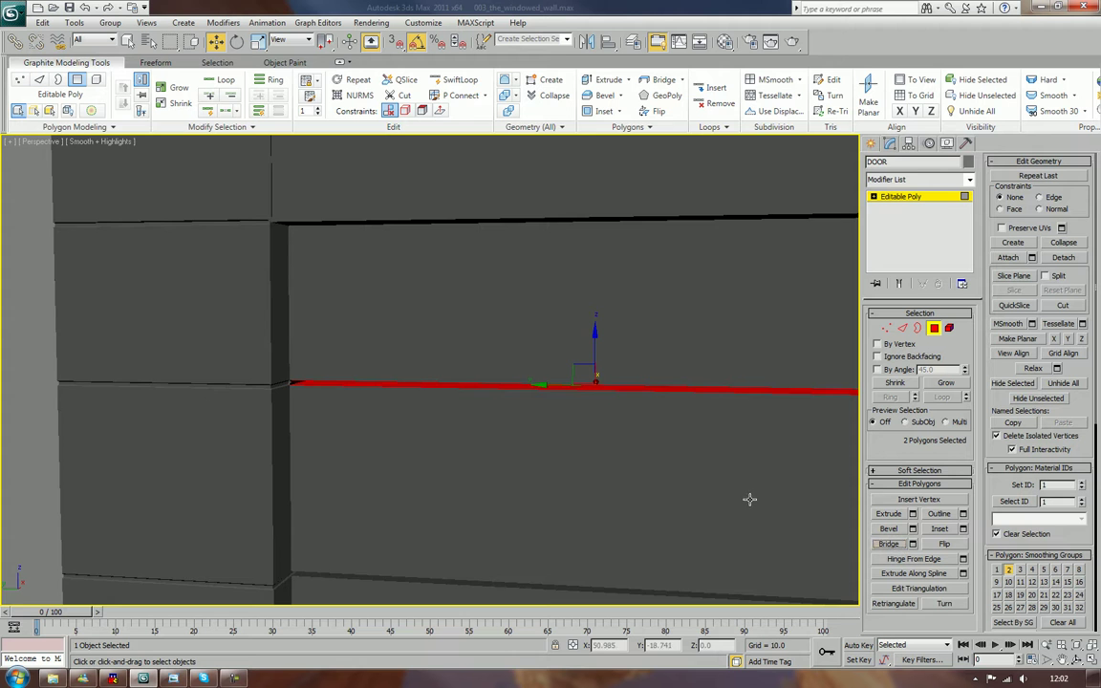
mouse_move(749, 498)
middle_mouse_down("alt")
mouse_move(702, 478)
mouse_move(739, 503)
mouse_move(754, 491)
middle_mouse_up("alt")
left_click(935, 328)
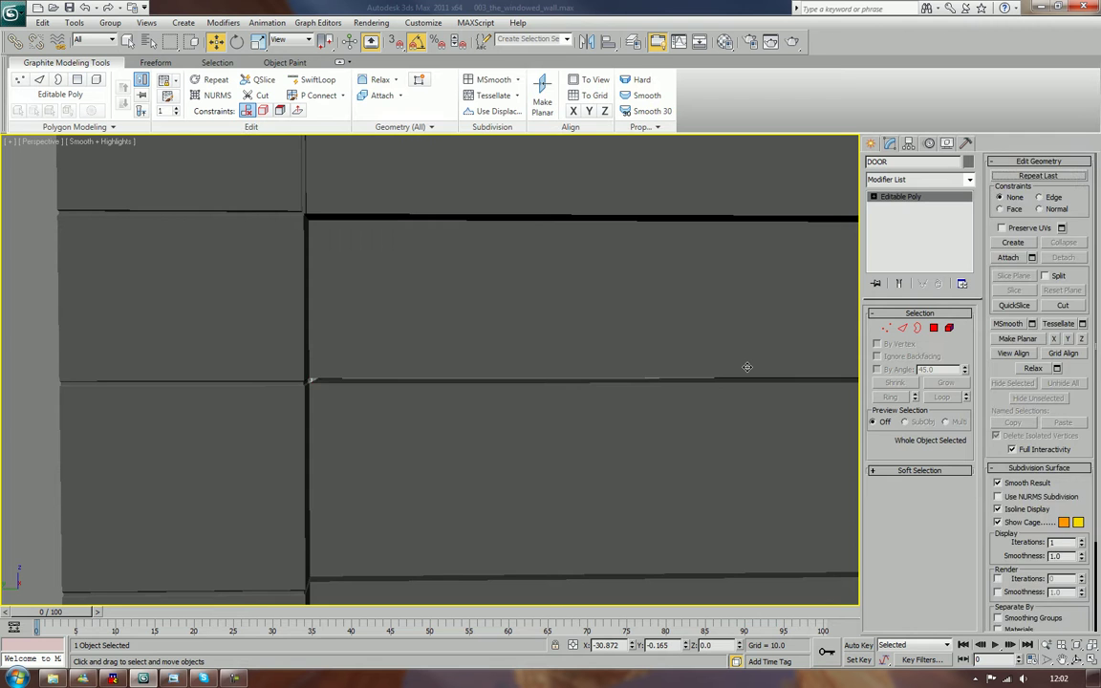
- Show the edged faces again and isolate the DOOR object from the rest of the scene
scroll(736, 439, "down", 6)
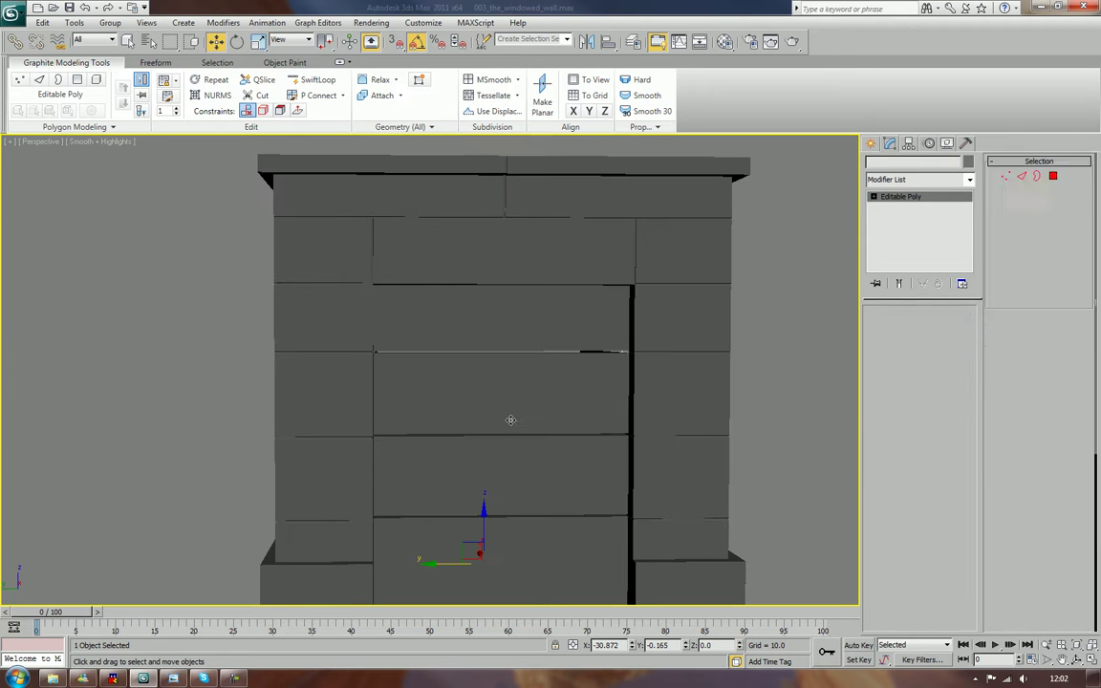
middle_click_drag(510, 420, 523, 425, "alt")
right_click(523, 427)
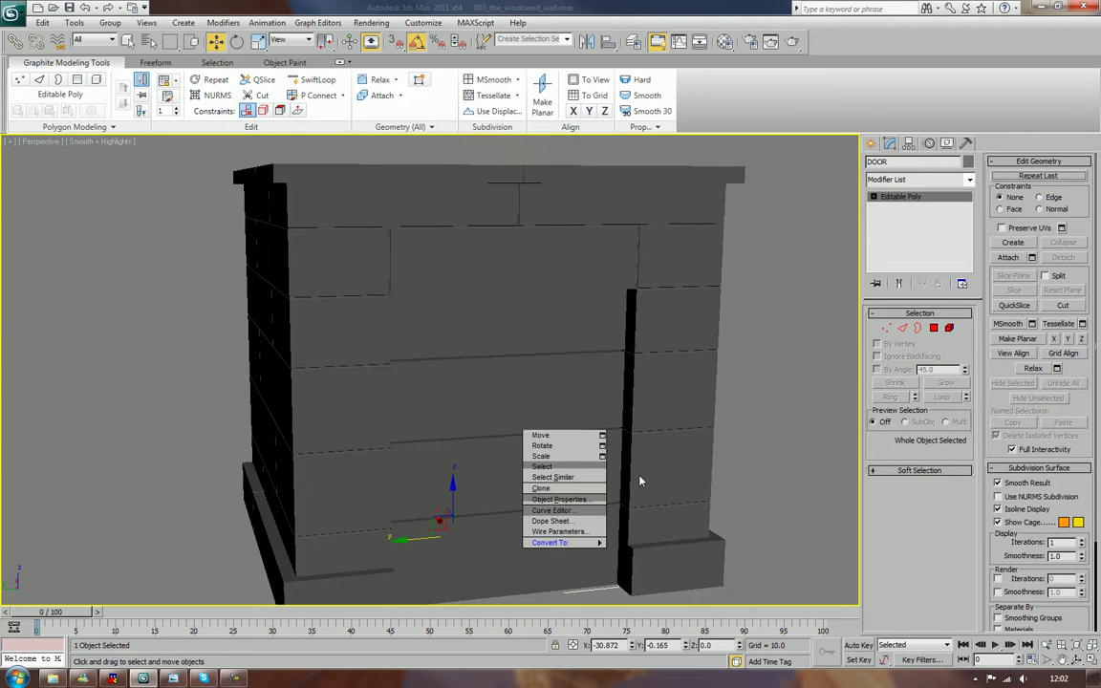
left_click(804, 422)
left_click(560, 420)
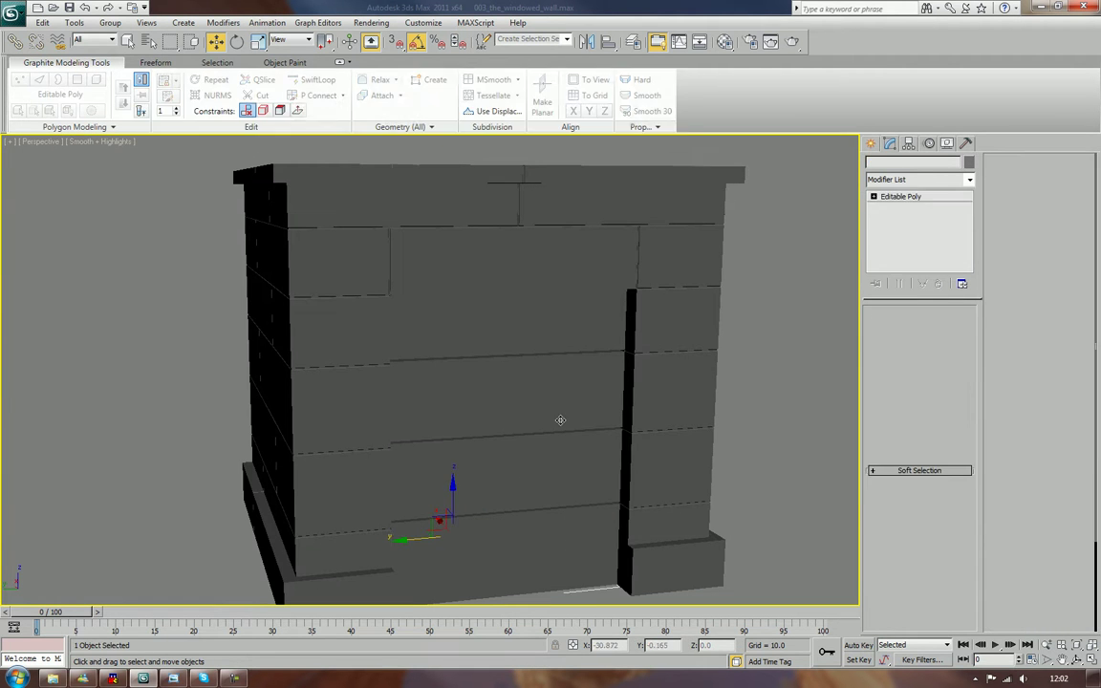
key("F4")
right_click(560, 420)
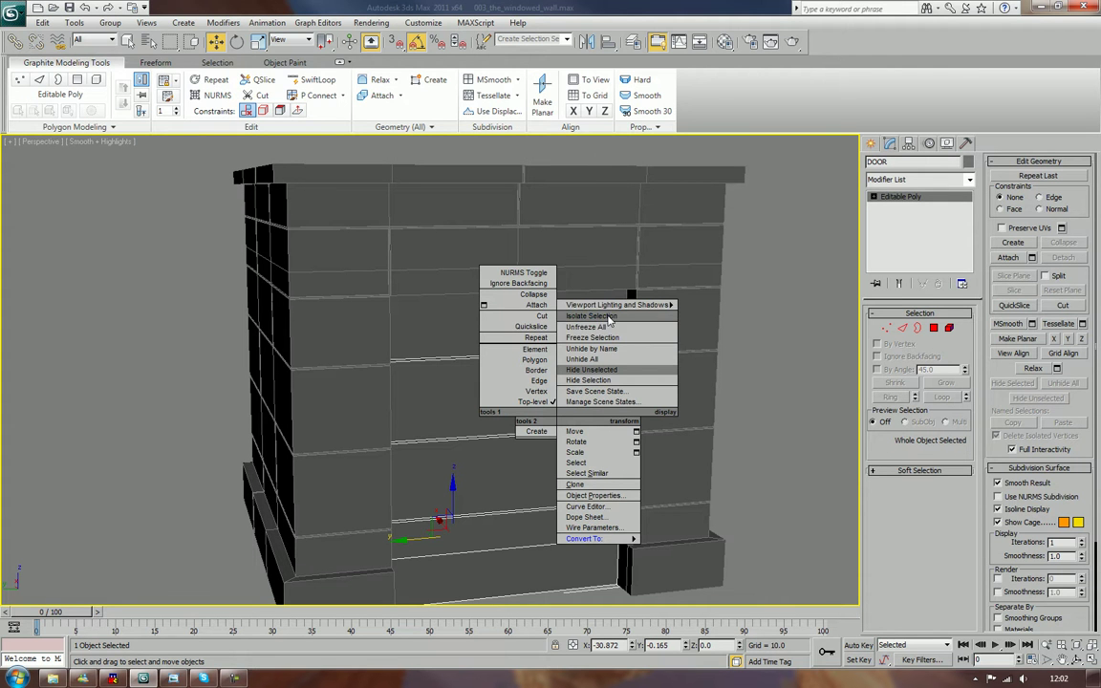
left_click(608, 318)
left_click(631, 323)
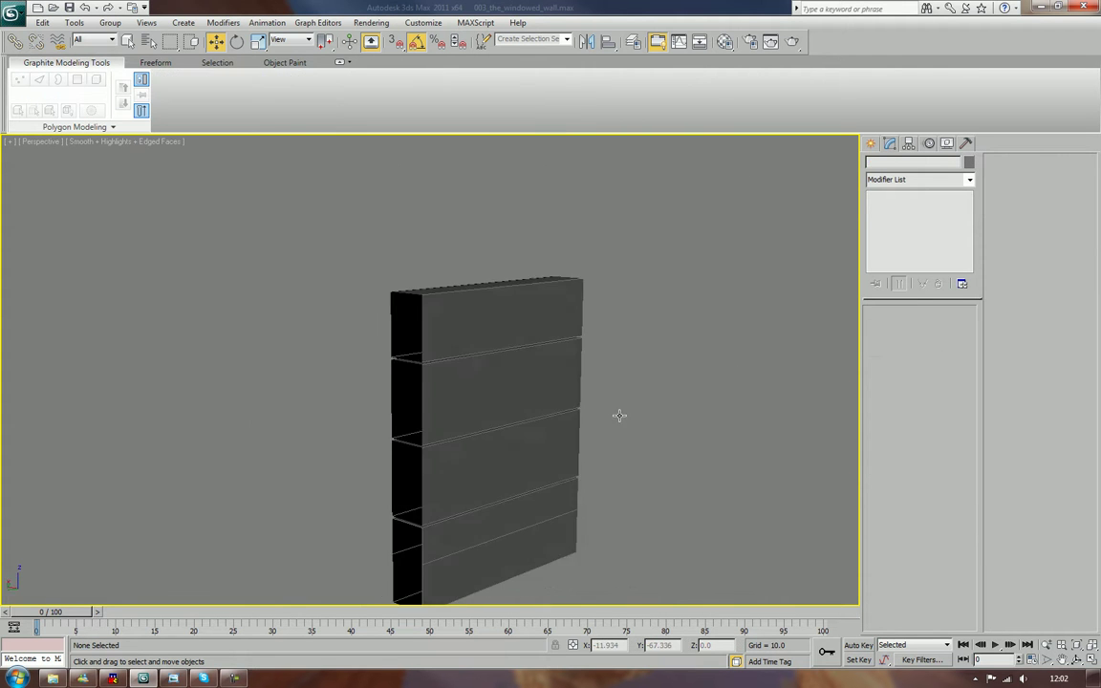
- Delete the door's top, end, seam and rear polygons, leaving only one flat face of the panel
middle_click_drag(619, 415, 572, 368, "alt")
left_click(515, 314)
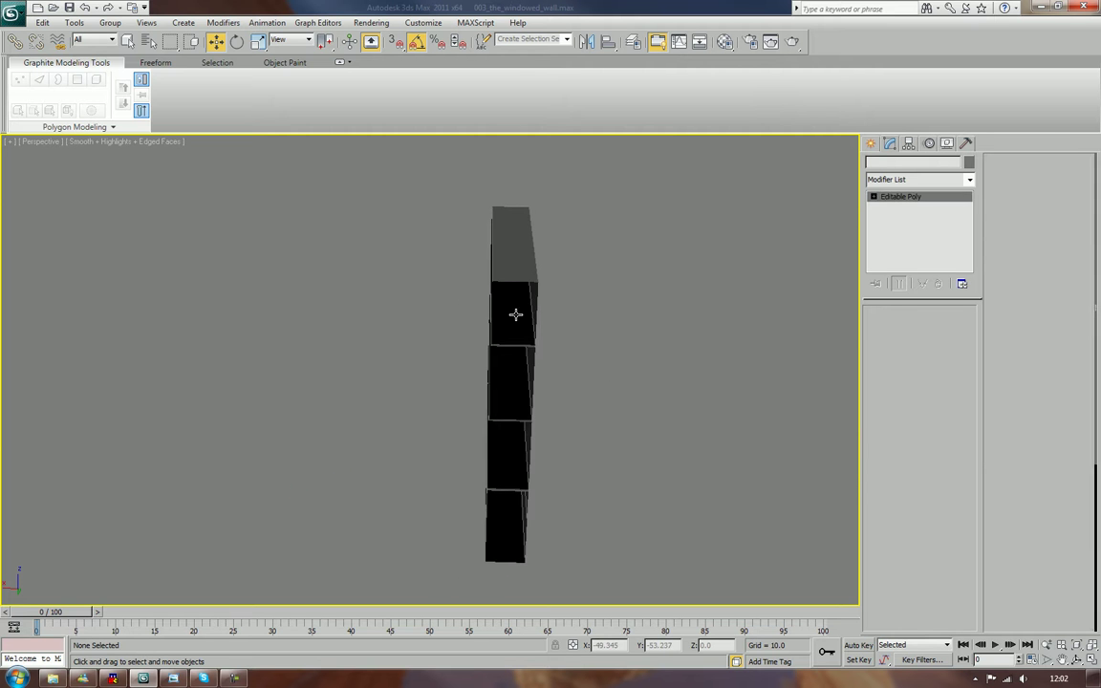
left_click(933, 328)
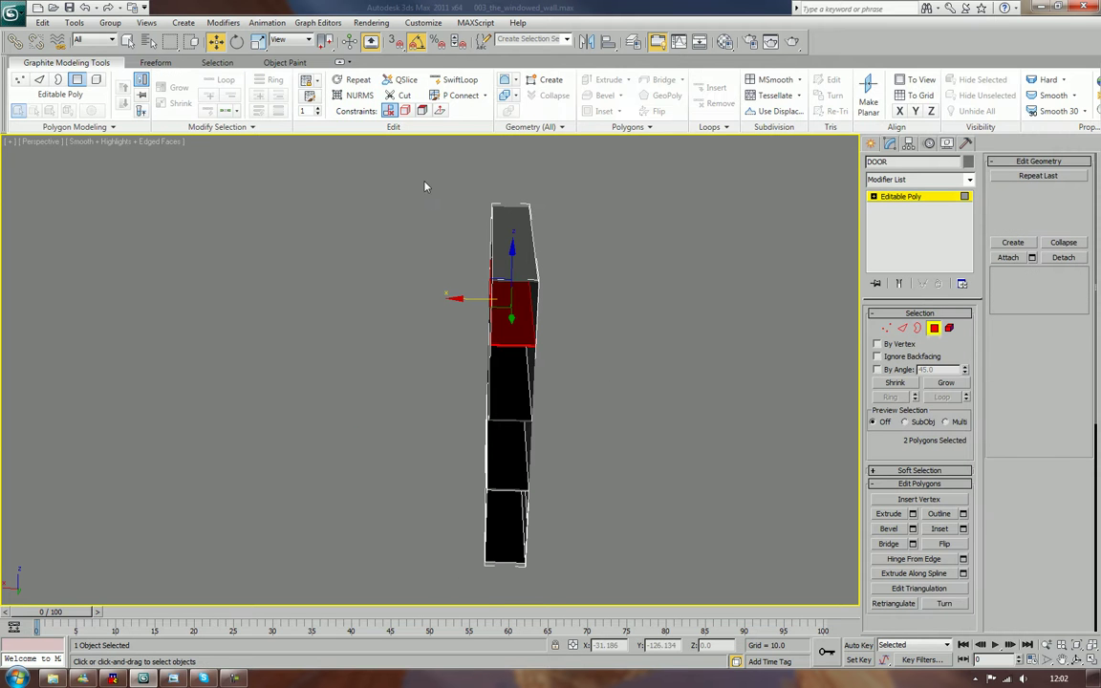
left_click_drag(425, 186, 506, 600)
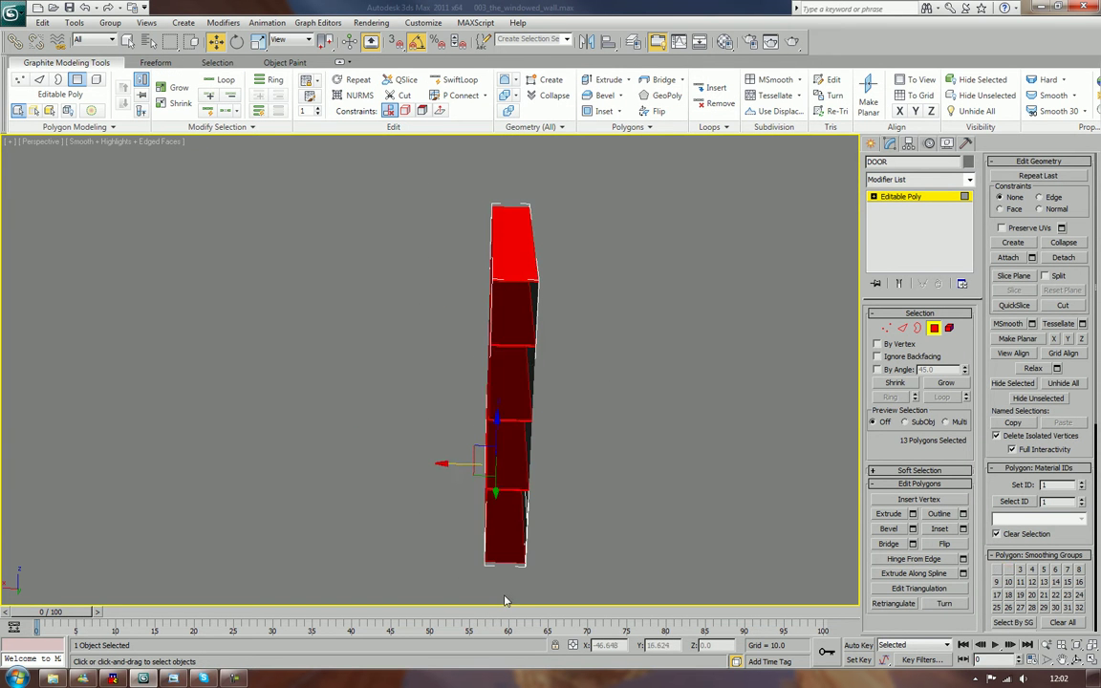
key("Delete")
key("z")
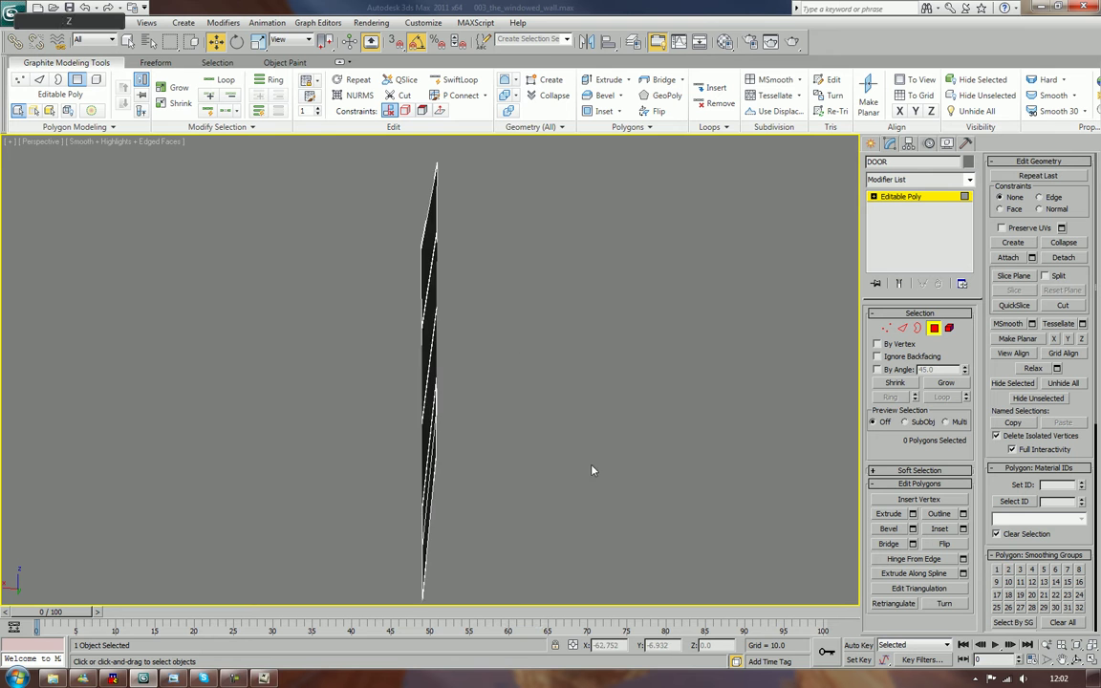
middle_click_drag(548, 422, 477, 403, "alt")
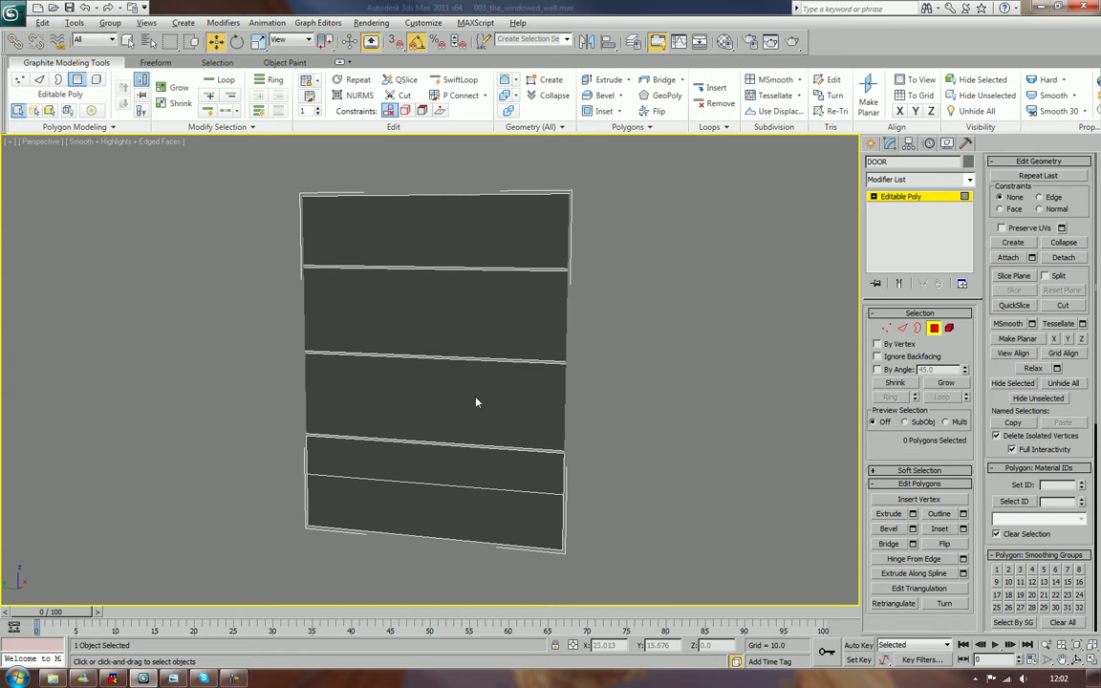
- Delete the three wide polygons in the middle of the door panel, keeping its top and bottom polygons
left_click(427, 327)
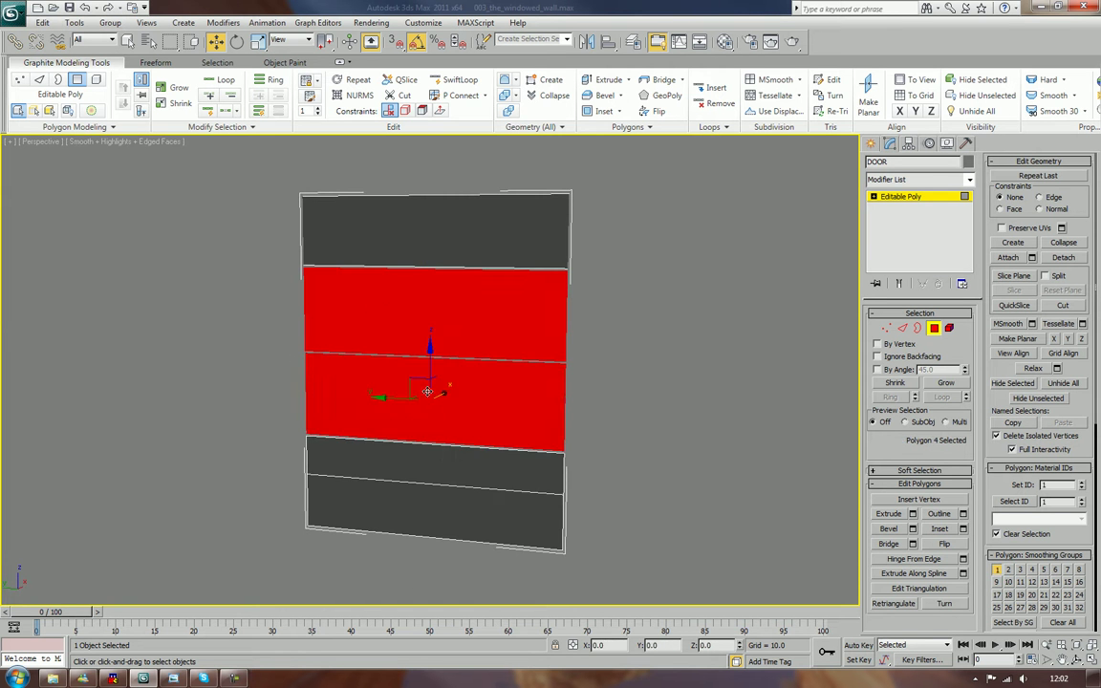
left_click(430, 463, "ctrl")
left_click(432, 497, "ctrl")
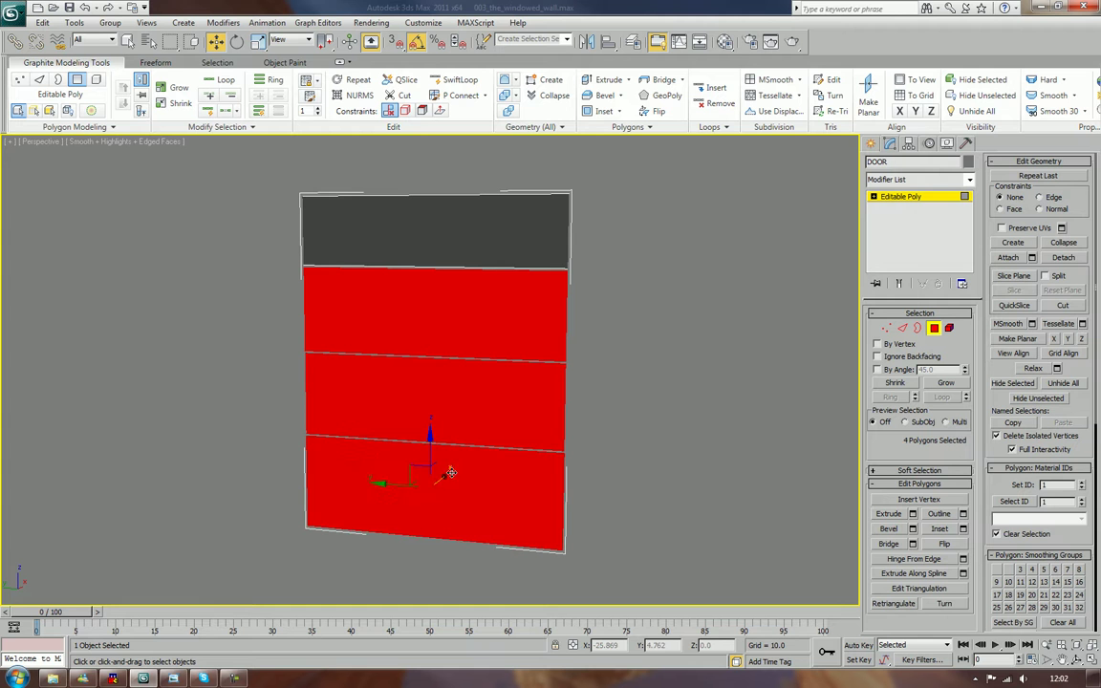
left_click(455, 457, "alt")
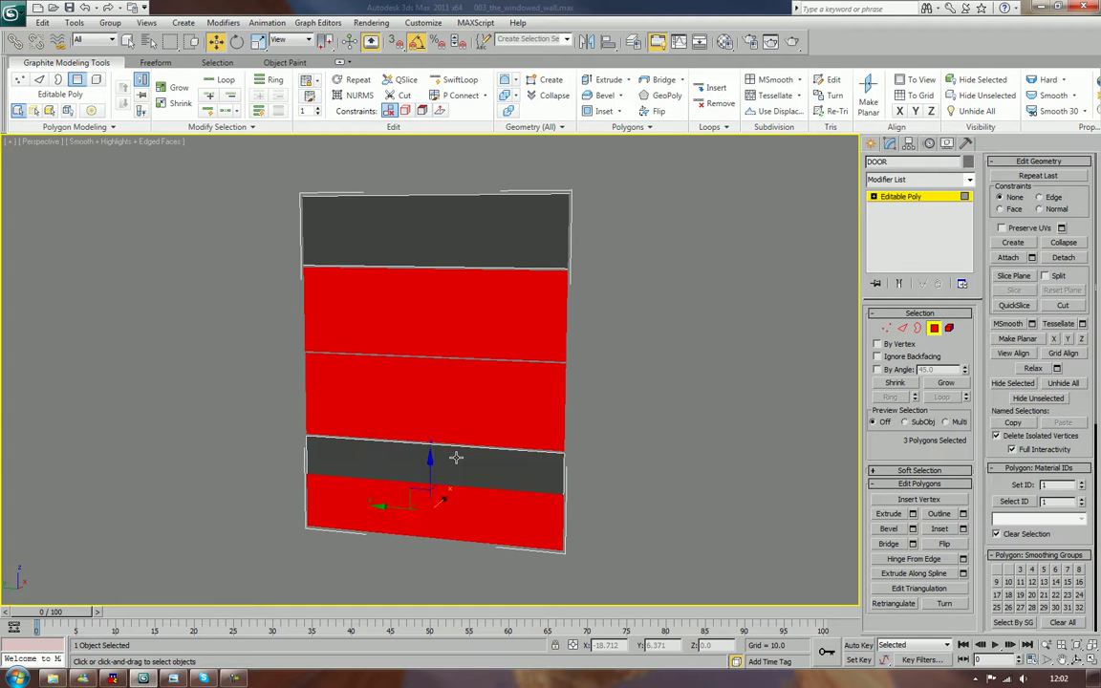
left_click(456, 458)
left_click(472, 416, "ctrl")
left_click(479, 304, "ctrl")
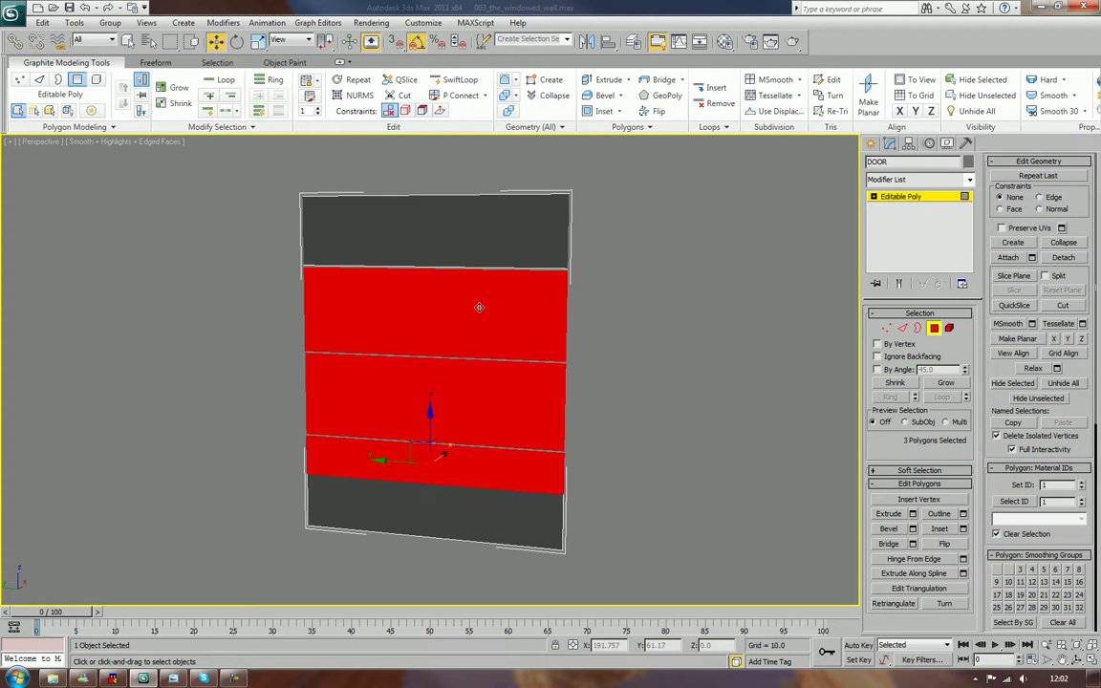
key("Delete")
middle_click_drag(458, 441, 413, 408, "alt")
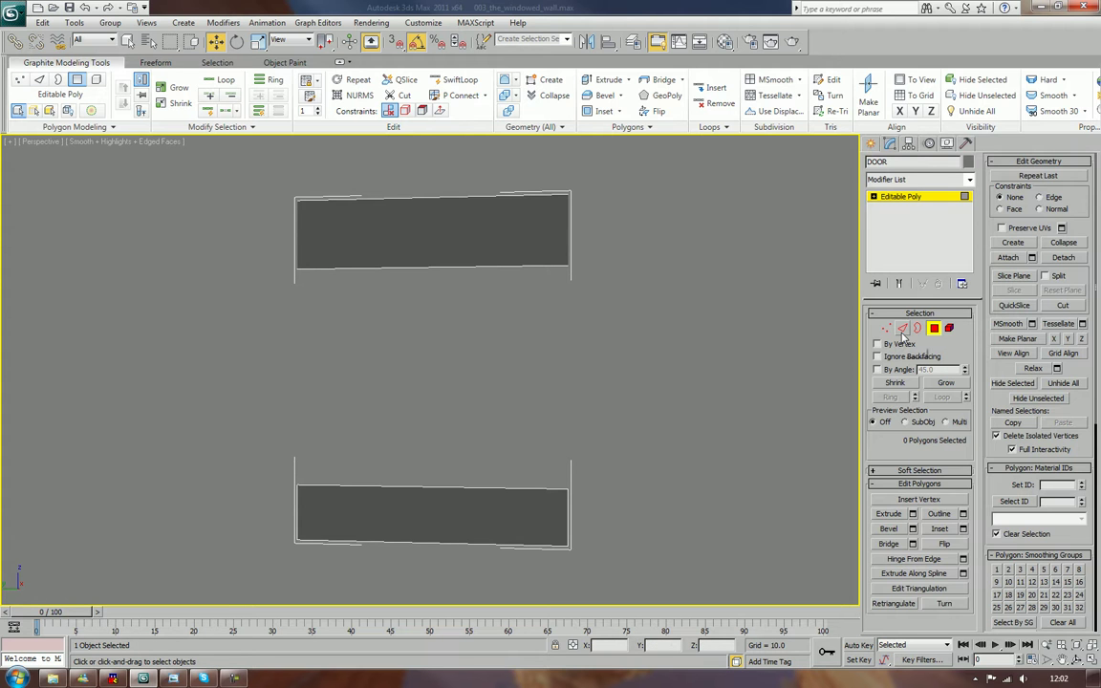
- Bridge the facing edges of the door's top and bottom polygons to fill the gap between them
key("2")
left_click(509, 268)
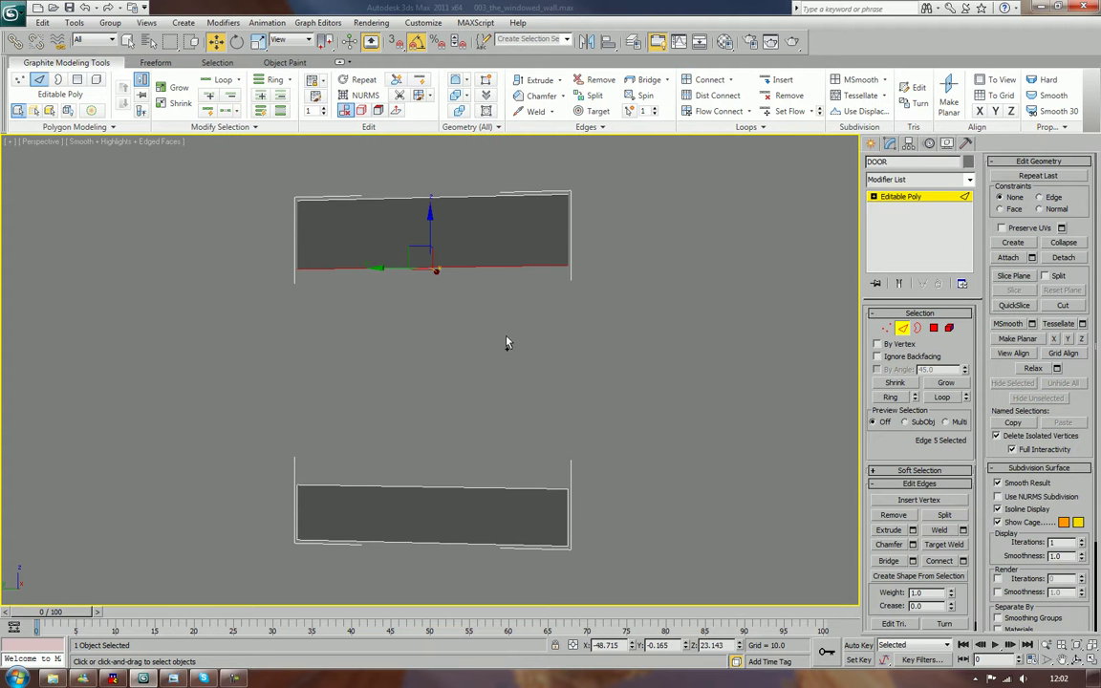
left_click(485, 489, "ctrl")
left_click(888, 560)
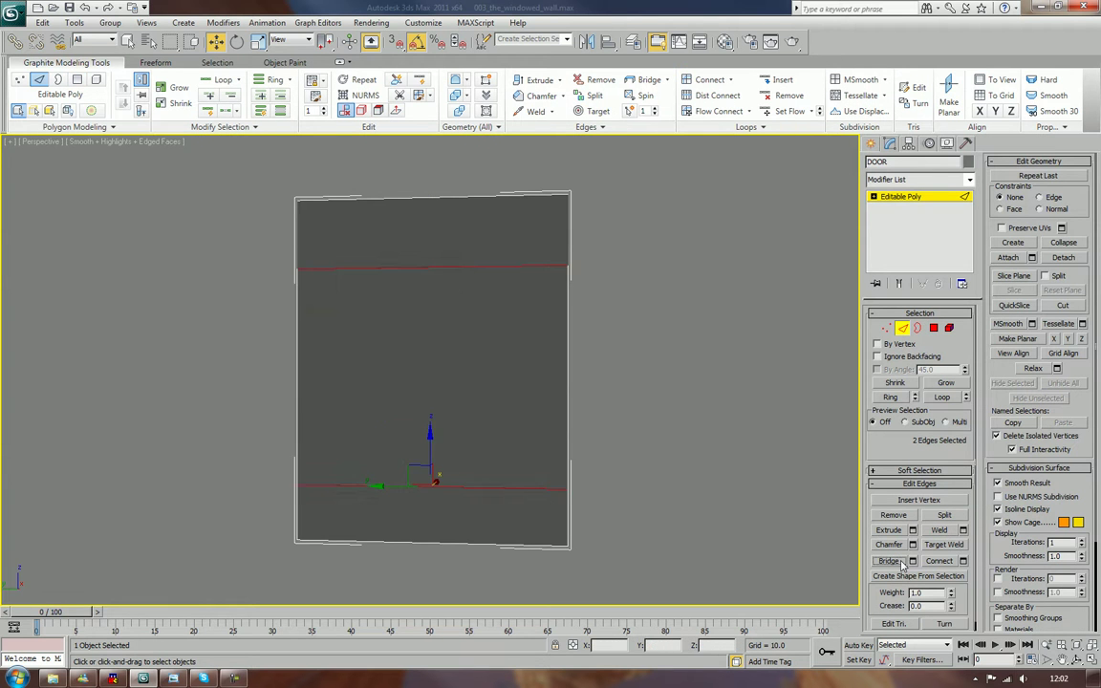
- Collapse the two vertical side edges of the door's middle section so one horizontal edge divides the panel
left_click(567, 373)
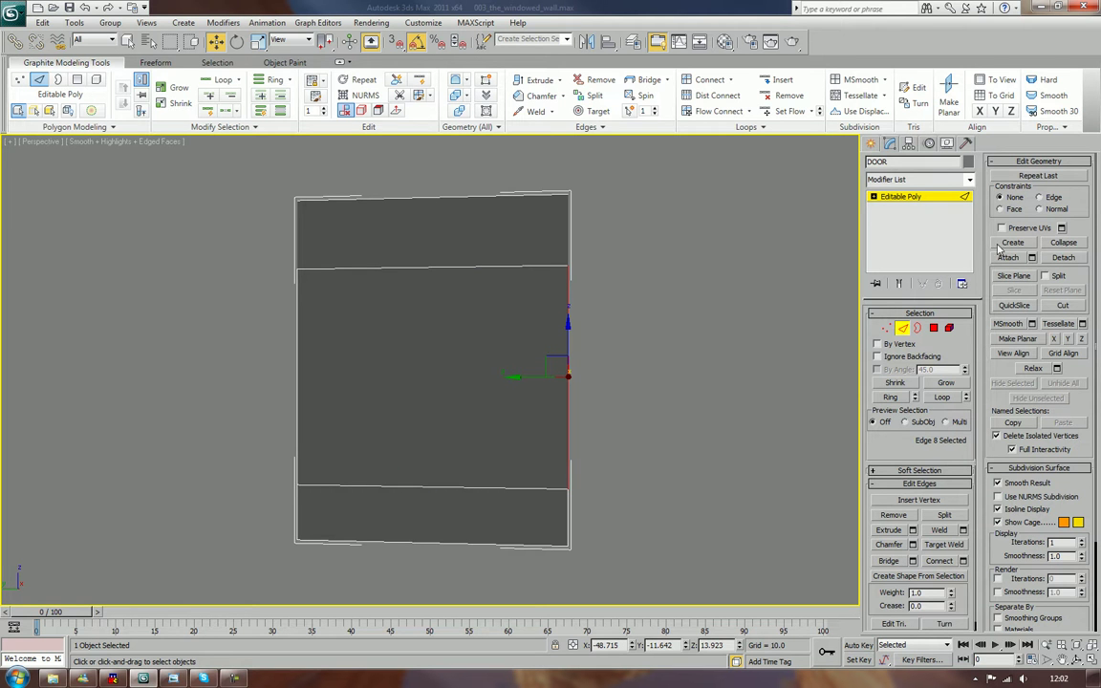
left_click(1056, 243)
left_click(298, 380)
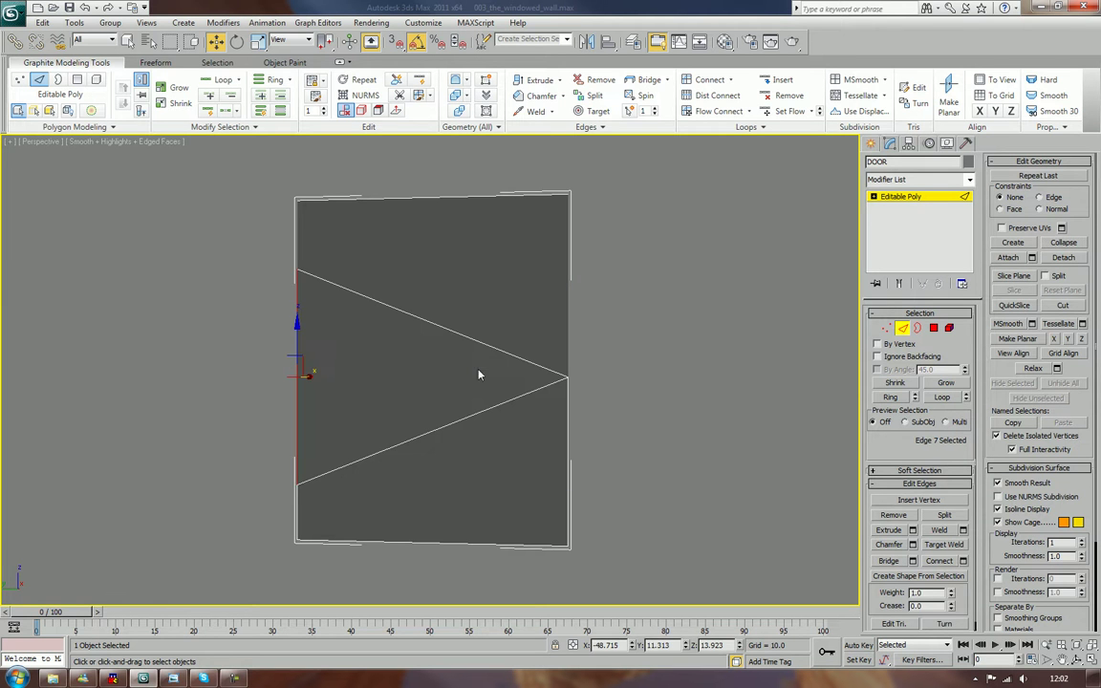
left_click(1062, 242)
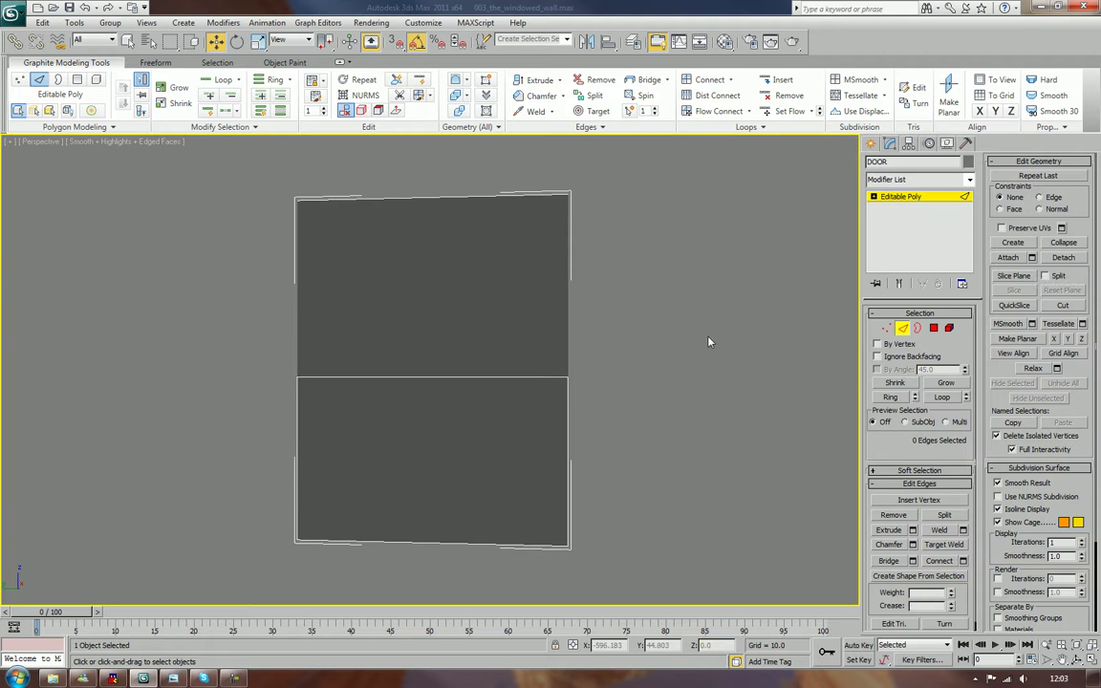
- Try to remove the horizontal edge across the middle of the door panel
left_click(485, 378)
key("ctrl+z")
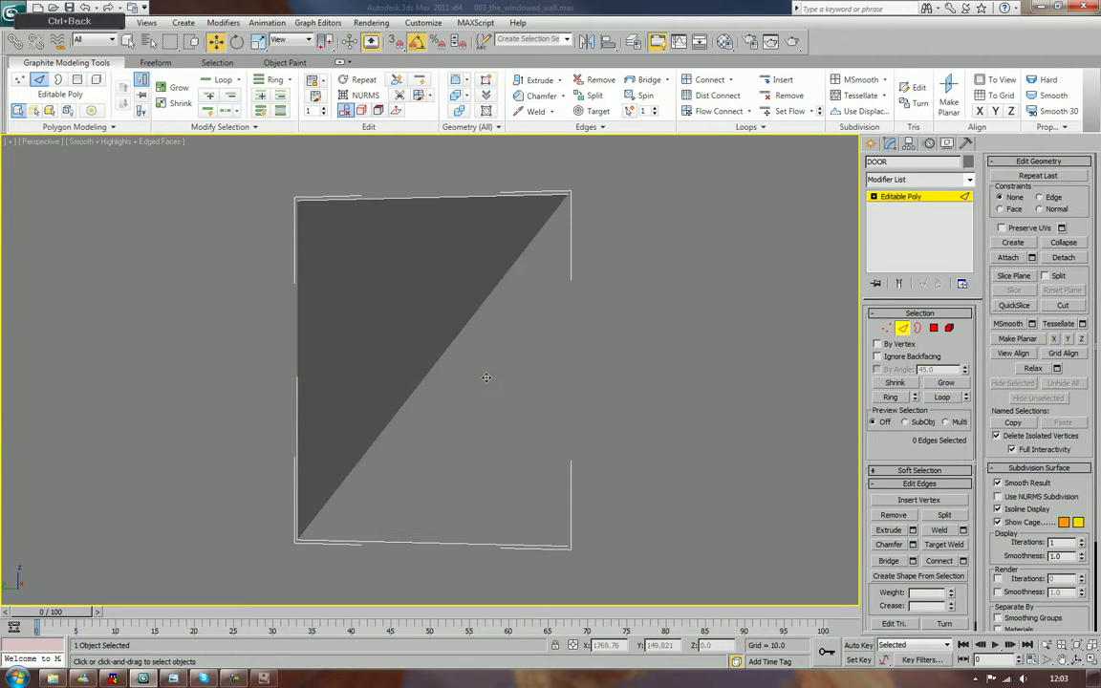
key("ctrl+y")
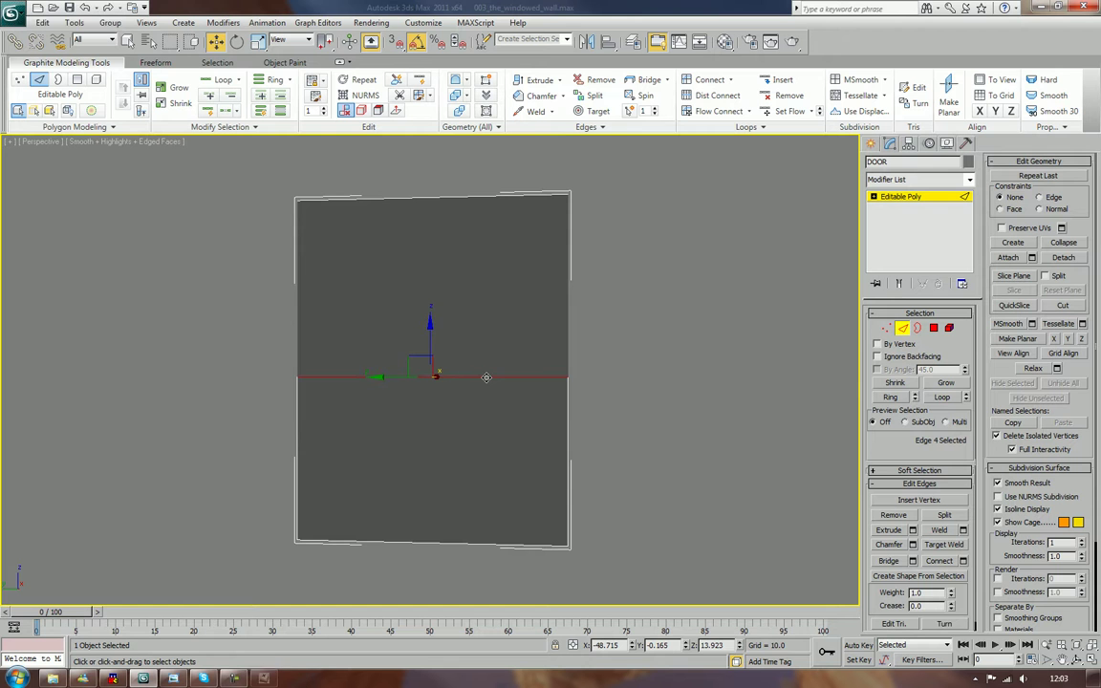
key("Delete")
key("ctrl+z")
left_click(630, 419)
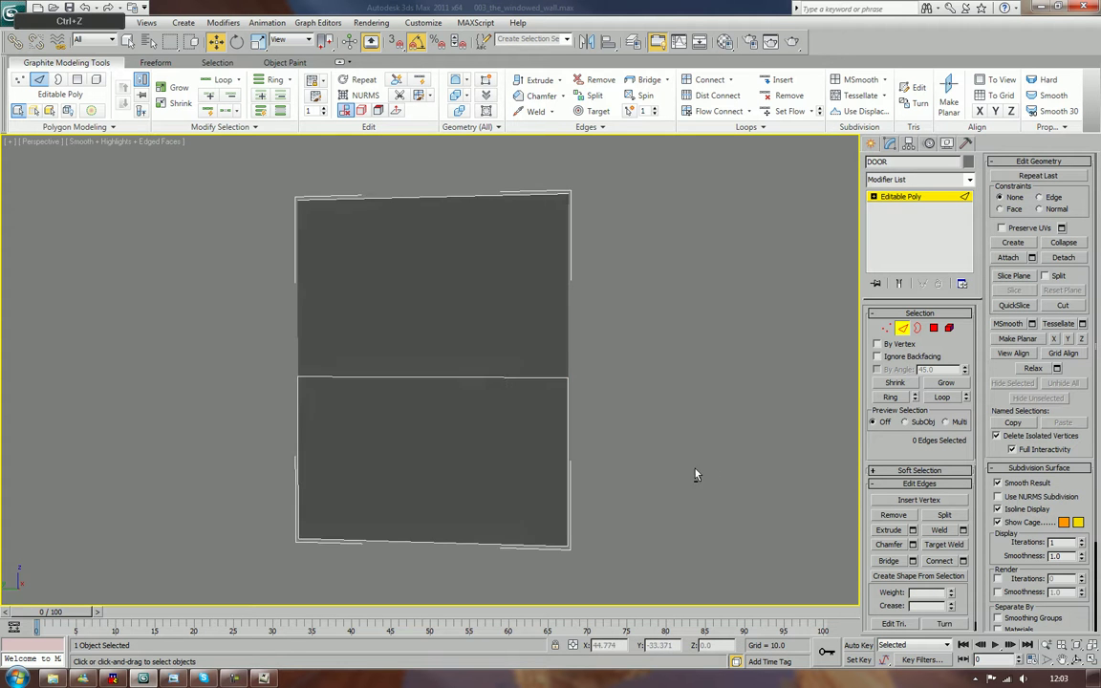
- Check the door panel at element level and try again to remove its middle edge
middle_click_drag(624, 421, 489, 296, "alt")
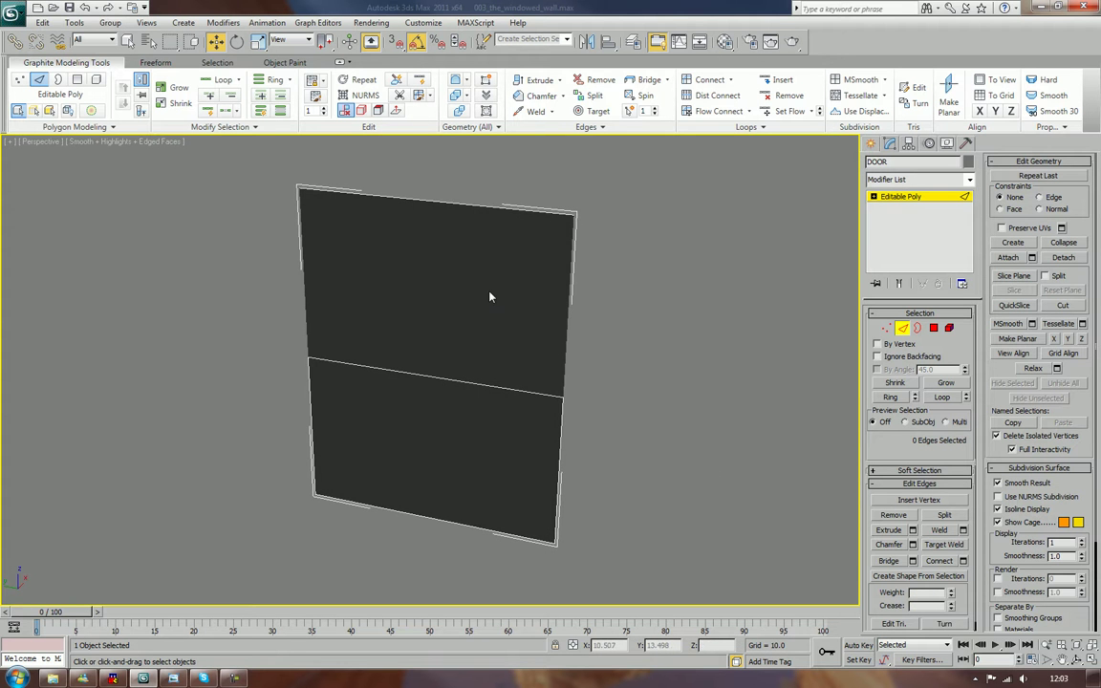
left_click(949, 327)
left_click(417, 427)
left_click(664, 444)
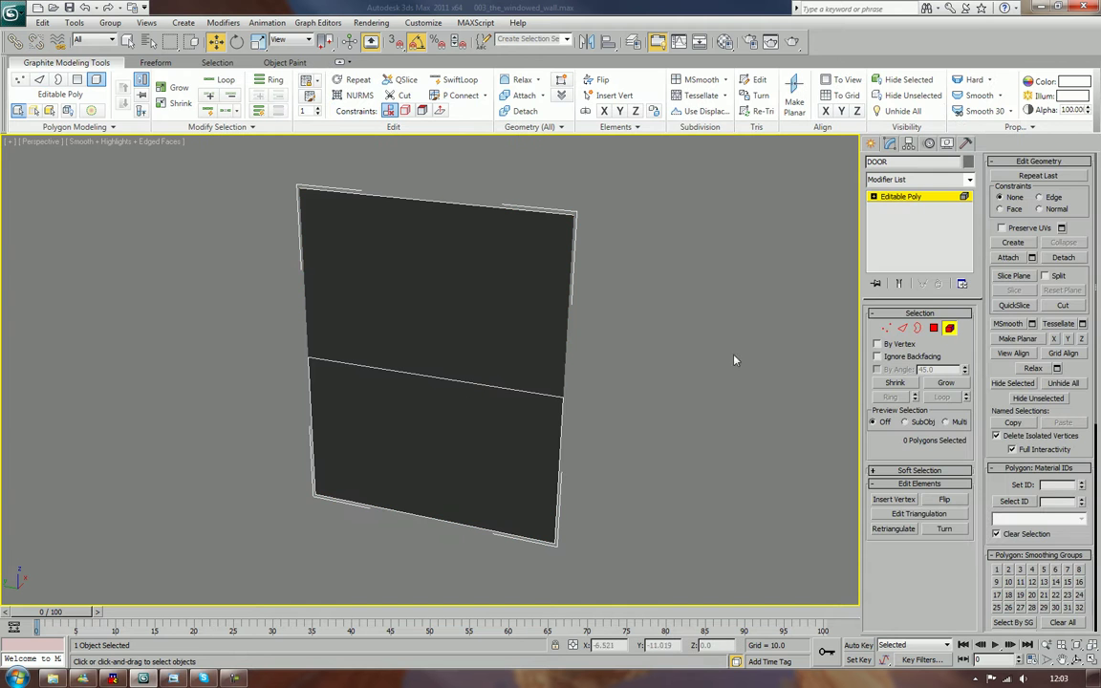
left_click(901, 328)
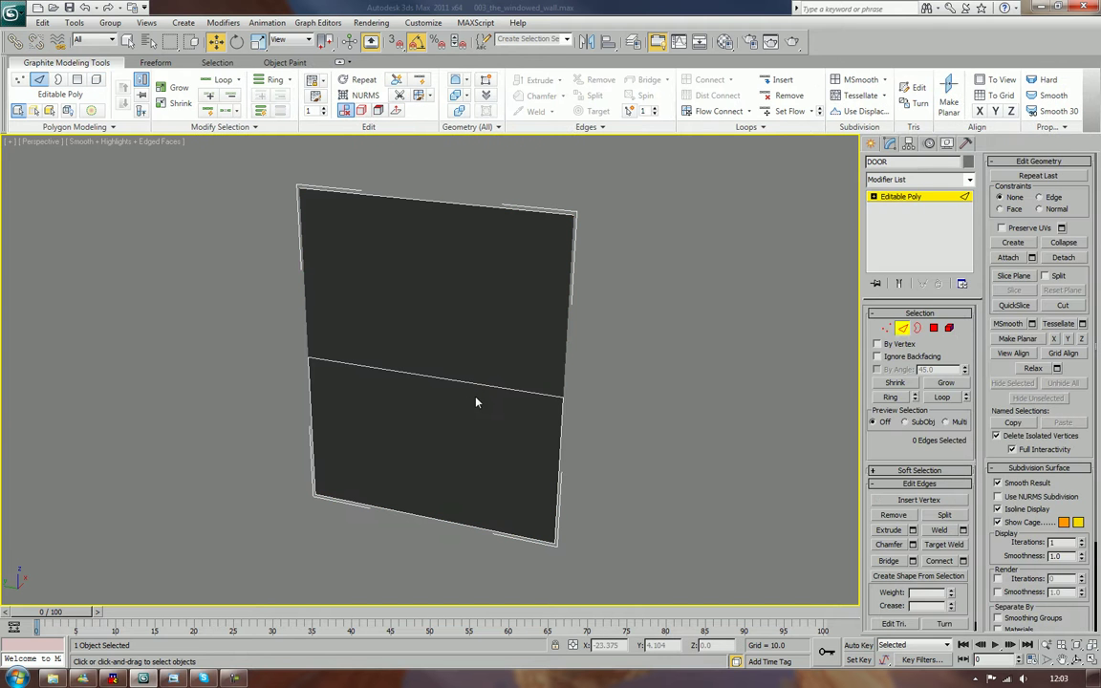
left_click(482, 384)
key("BackSpace")
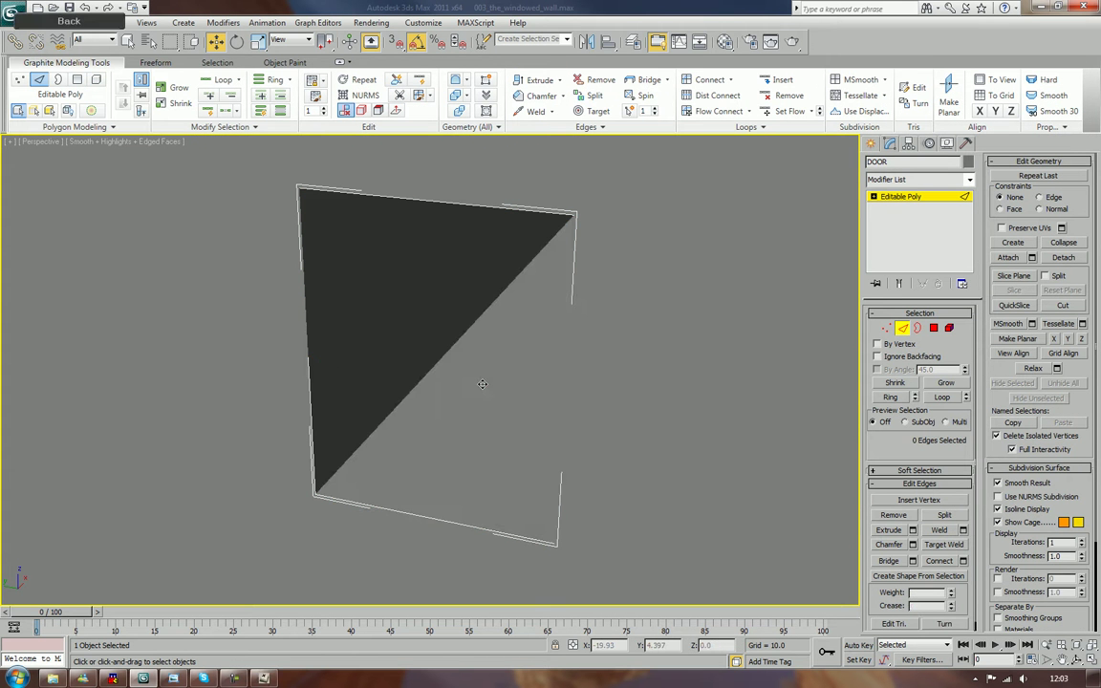
key("ctrl+z")
- Move the door panel's middle horizontal edge straight up to the panel's top edge
left_click(653, 417)
middle_click_drag(650, 425, 545, 472, "alt")
scroll(659, 410, "up", 2)
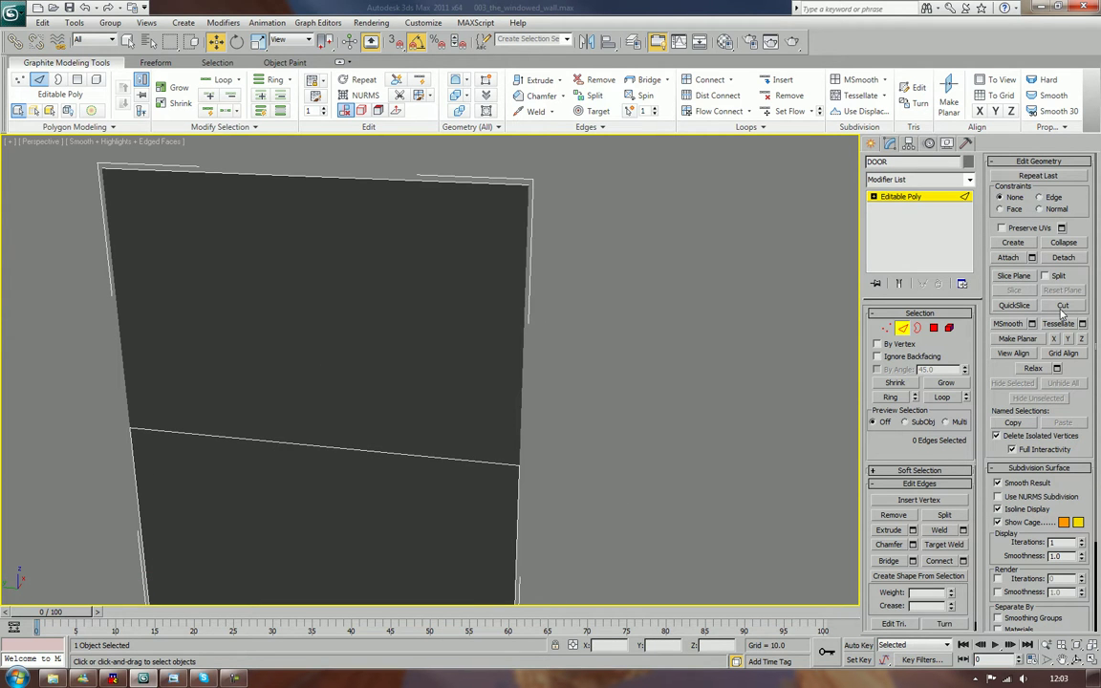
left_click(476, 461)
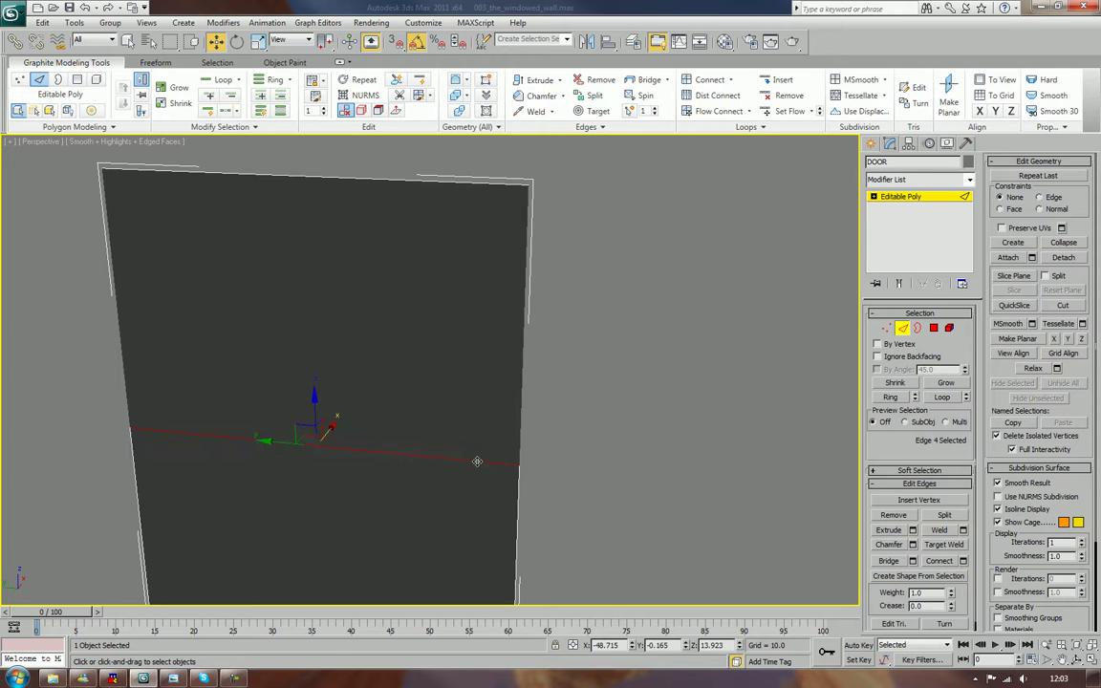
left_click(334, 176)
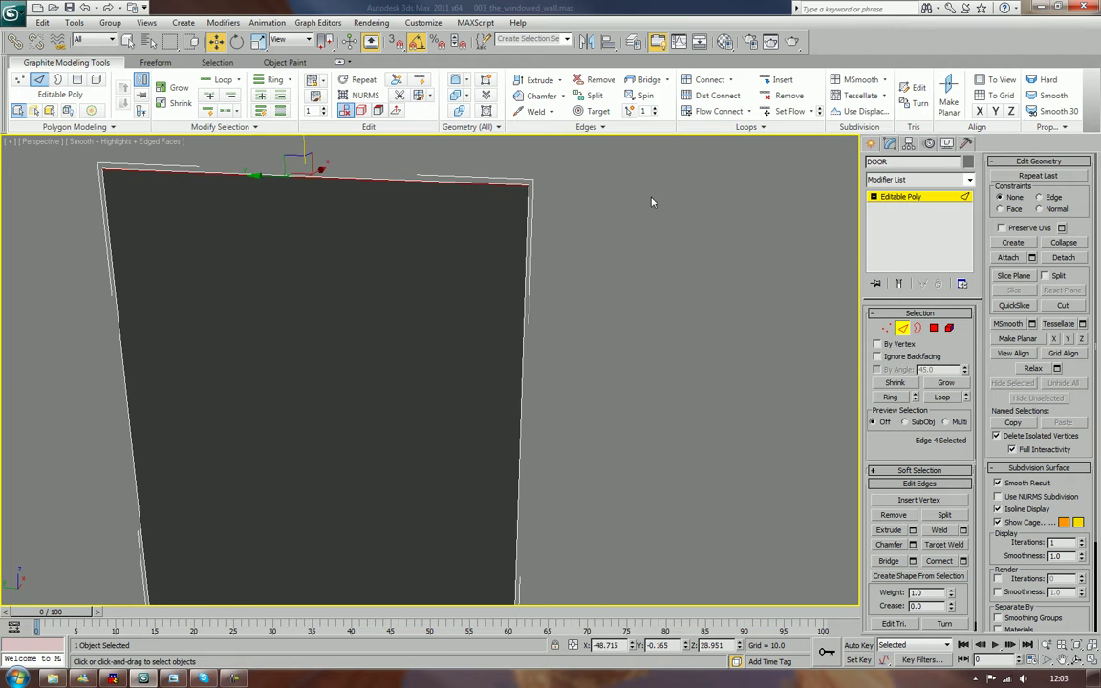
- Select the nearly coincident edges along the top of the door panel and try to delete them
middle_click_drag(653, 201, 548, 421)
scroll(676, 295, "up", 3)
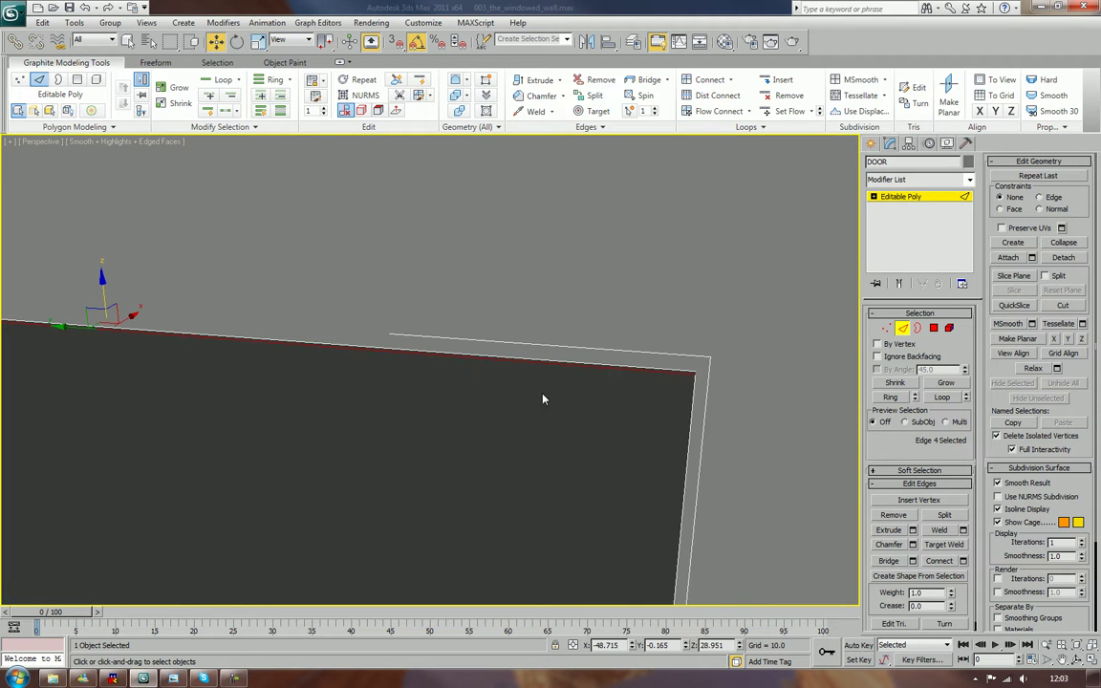
left_click(569, 363, "ctrl")
key("Delete")
key("Delete")
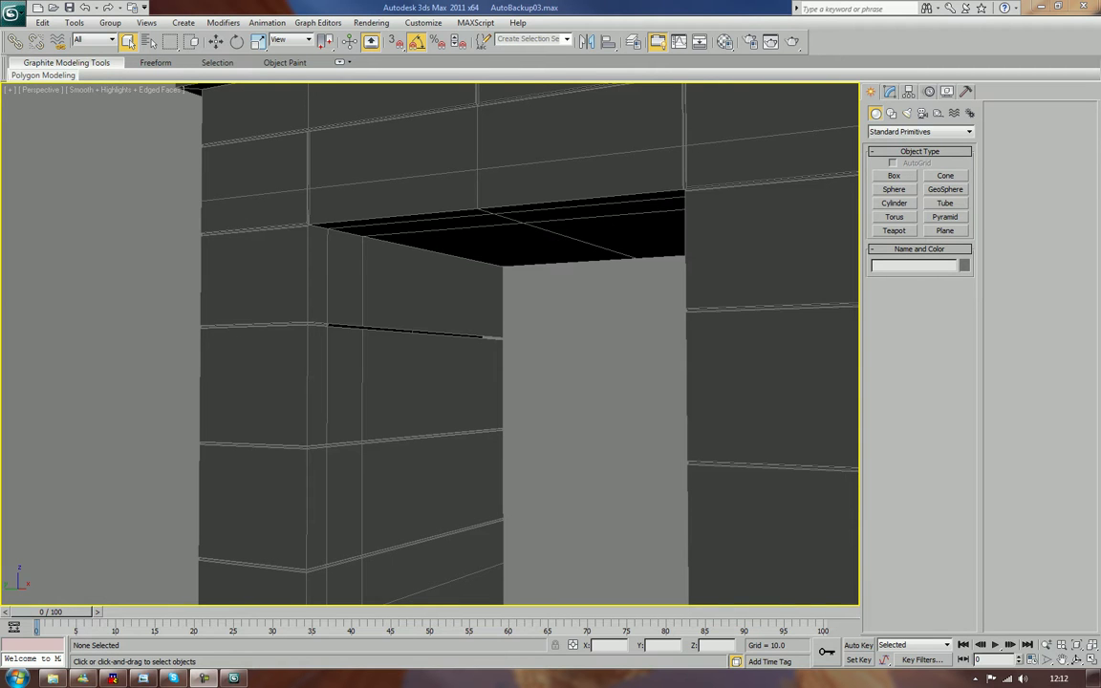
- Delete the deep inner jamb polygons on the right side of Object001's doorway, from the ceiling down to the floor
middle_click_drag(437, 410, 545, 376, "alt")
left_click(538, 366)
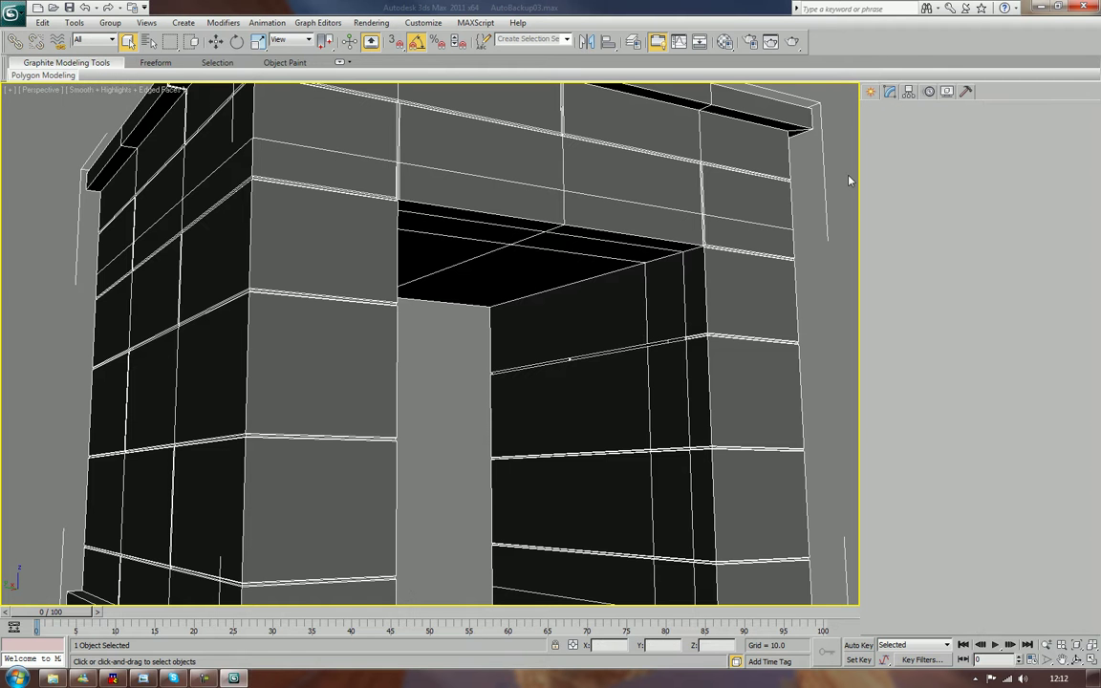
key("2")
middle_click_drag(663, 259, 655, 229)
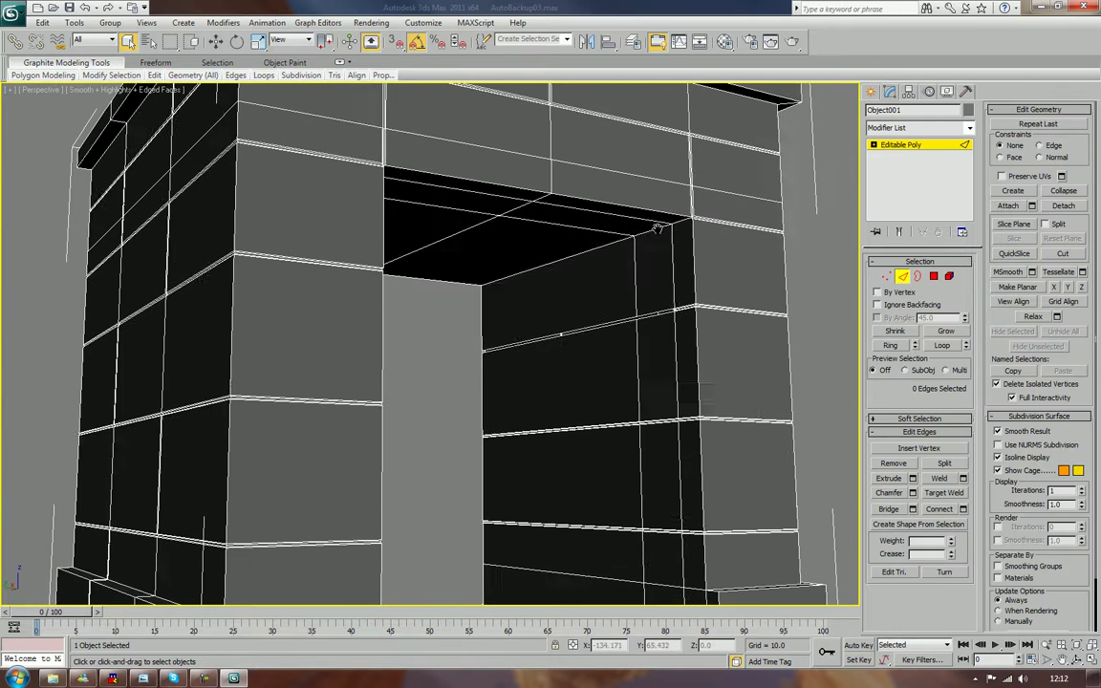
left_click(935, 277)
mouse_move(661, 299)
left_mouse_down()
mouse_move(602, 312)
mouse_move(641, 455)
mouse_move(662, 482)
mouse_move(588, 488)
left_mouse_up()
middle_click_drag(587, 487, 592, 452)
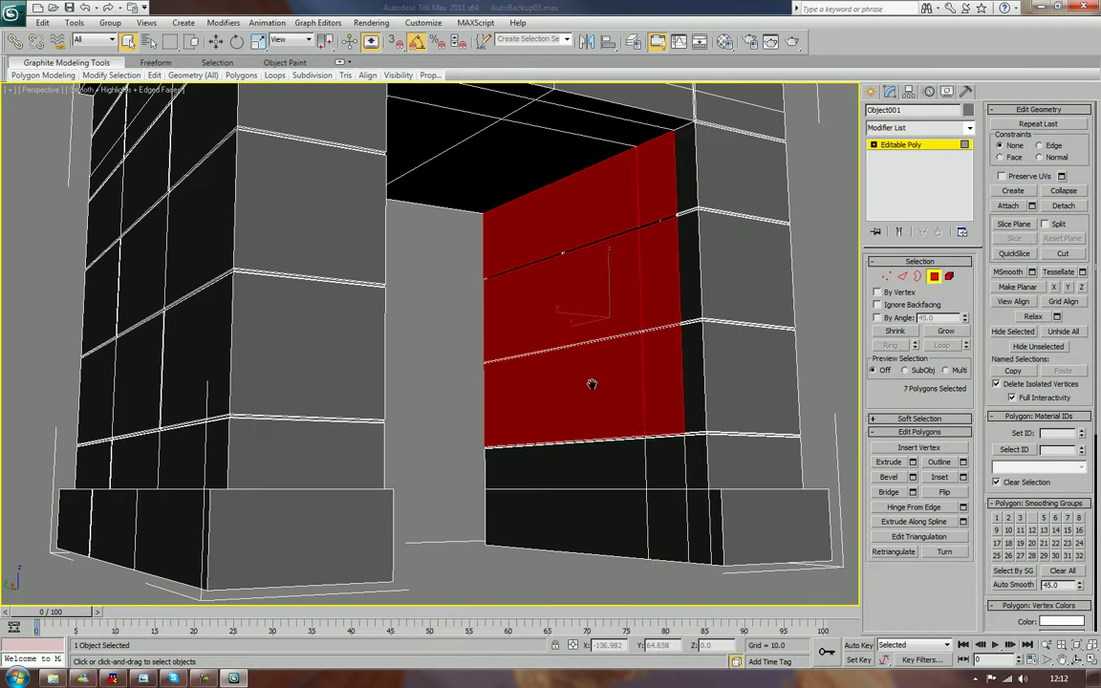
left_click_drag(633, 472, 598, 520, "ctrl")
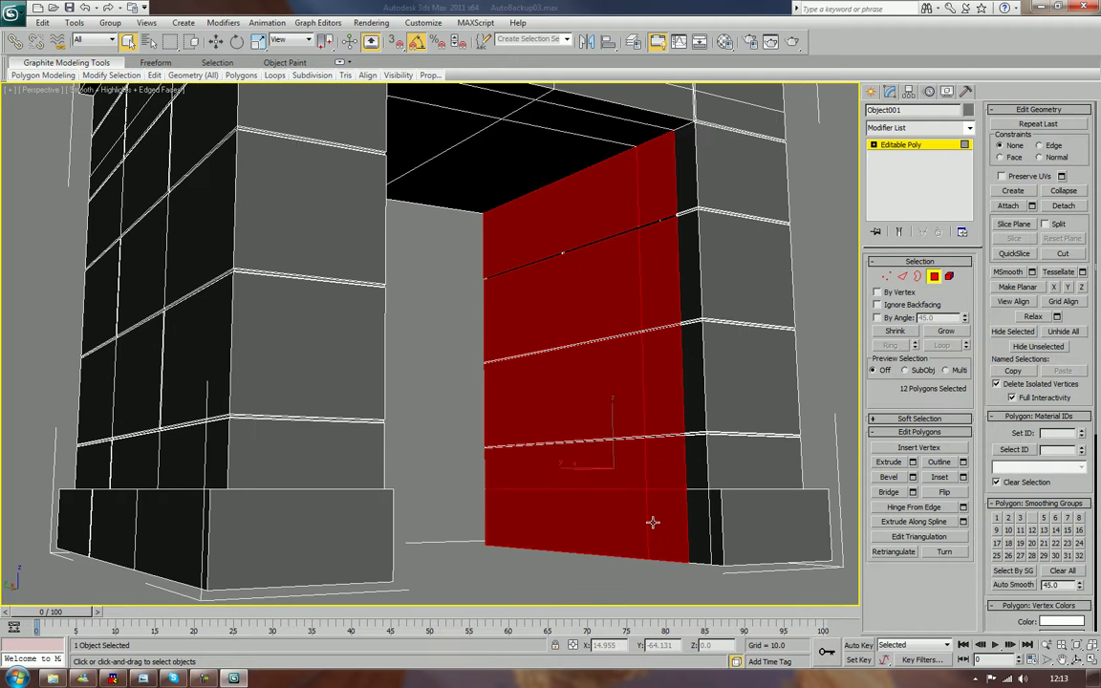
key("Delete")
- Delete the leftover thin groove polygons sticking out behind the doorway's right jamb
scroll(573, 487, "up", 10)
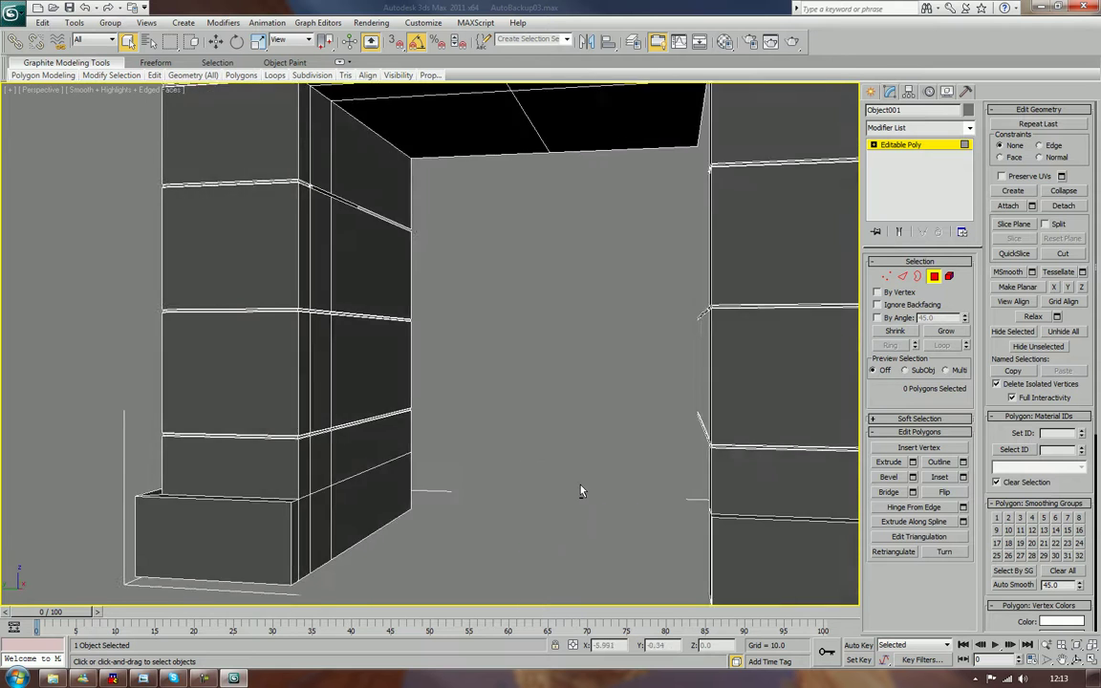
left_click_drag(594, 329, 629, 468)
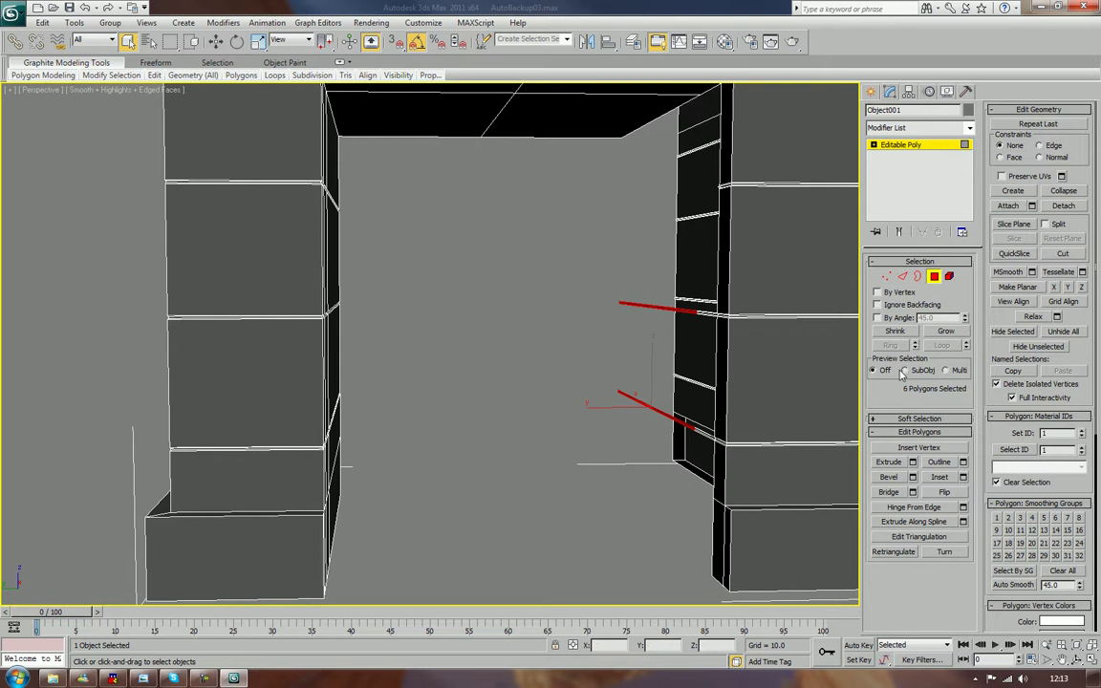
left_click(946, 332)
key("Delete")
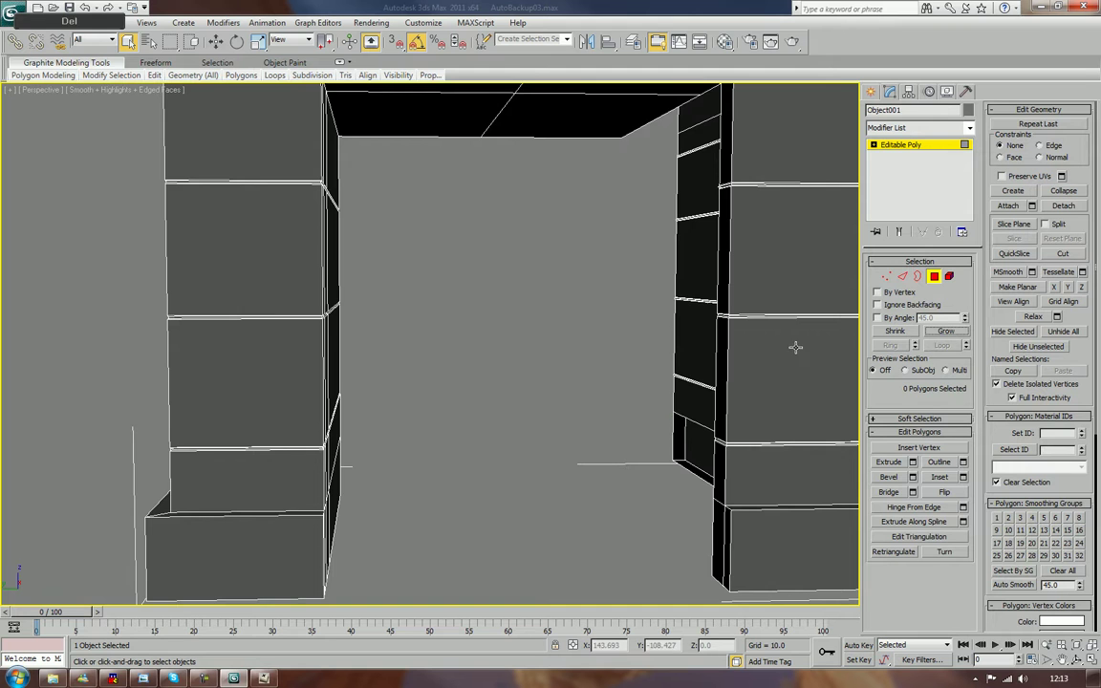
- Delete the deep inner jamb polygons on the left side of the doorway, keeping the narrow front strips
middle_click_drag(525, 355, 507, 344, "alt")
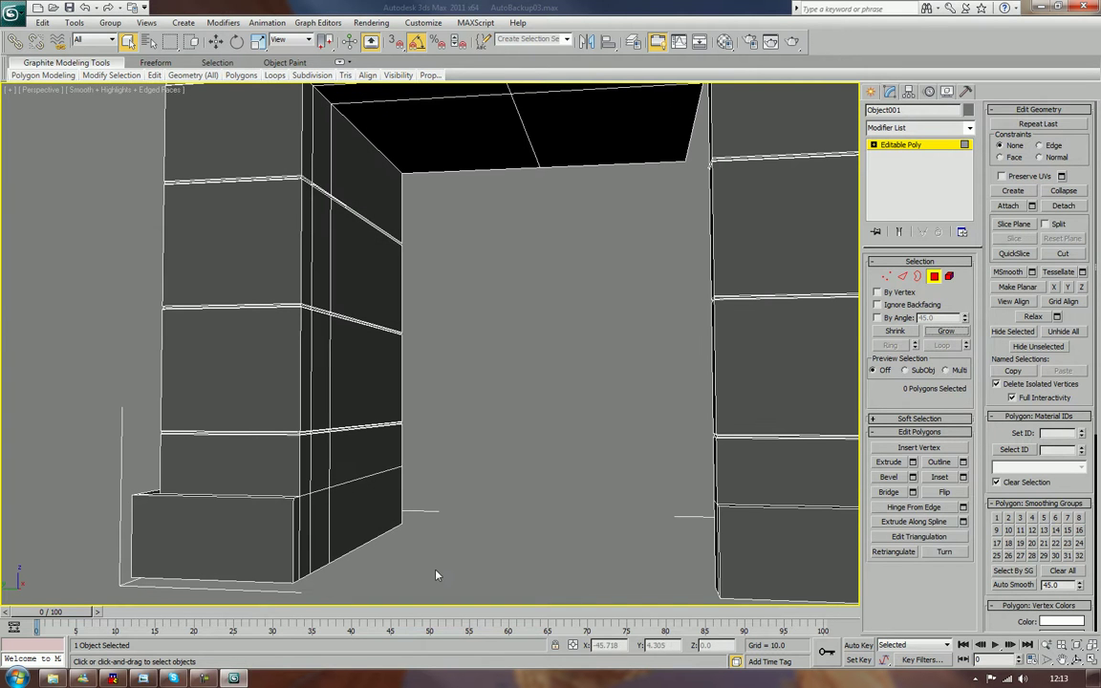
left_click_drag(434, 569, 391, 226)
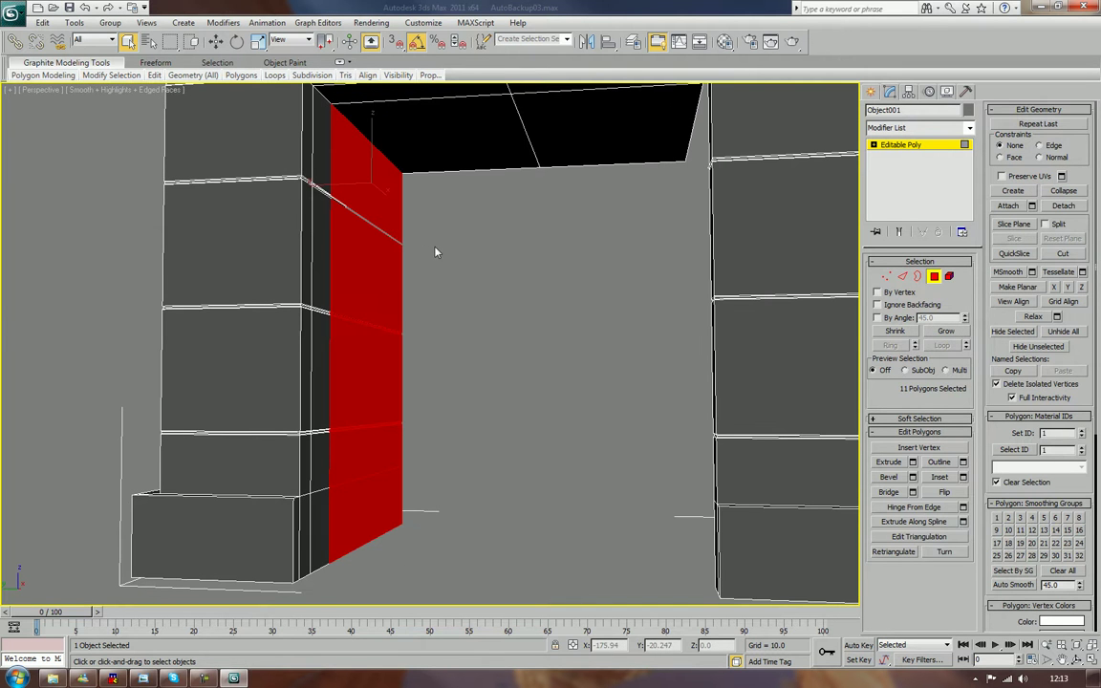
key("Delete")
- Extrude the two narrow strip polygons under the doorway's lintel downward to start a door panel
middle_click_drag(426, 268, 528, 302, "alt")
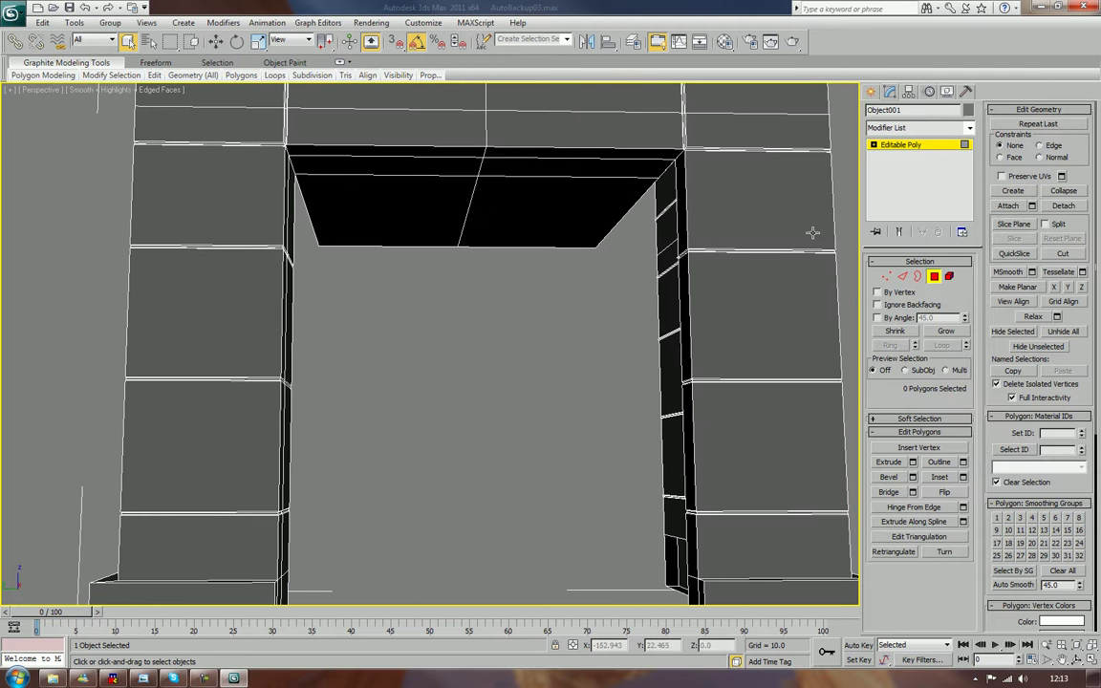
left_click(607, 176)
left_click(417, 167, "ctrl")
mouse_move(418, 167)
middle_mouse_down("alt")
mouse_move(546, 202)
mouse_move(477, 226)
mouse_move(417, 186)
middle_mouse_up("alt")
scroll(541, 198, "down", 3)
scroll(540, 199, "down", 3)
scroll(477, 225, "up", 4)
scroll(477, 225, "up", 2)
left_click(888, 462)
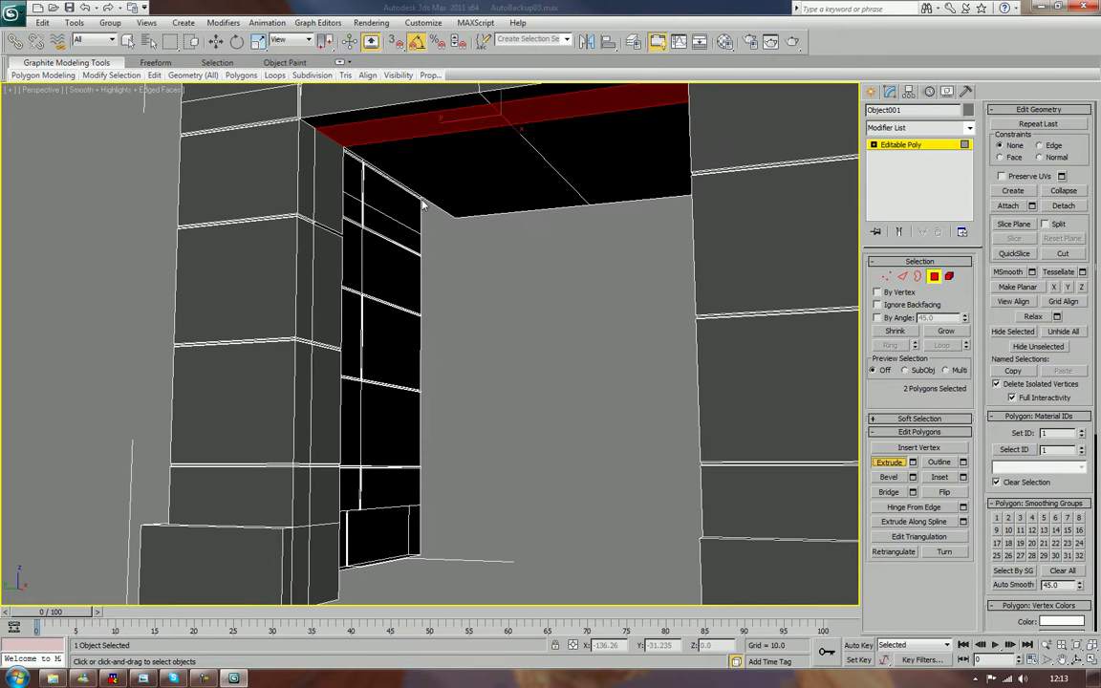
left_click_drag(448, 136, 401, 86)
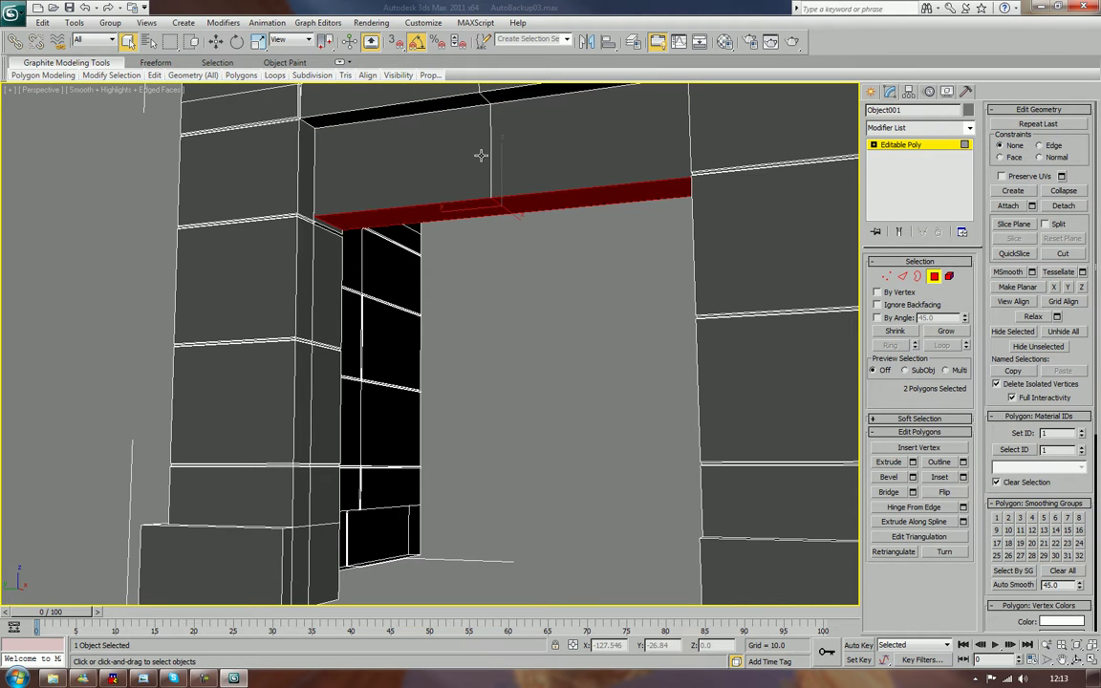
- Move the extruded strip's bottom polygons straight down to floor level so the panel fills the doorway
key("w")
left_click_drag(487, 161, 498, 507)
middle_click_drag(498, 506, 532, 350)
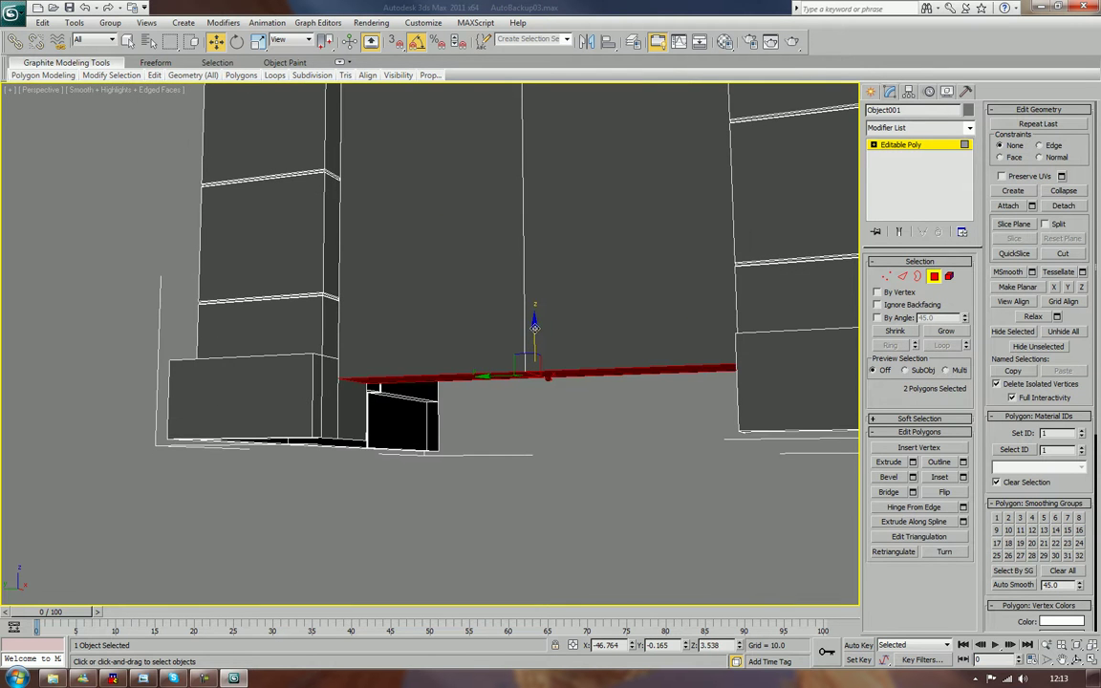
left_click_drag(532, 350, 529, 393)
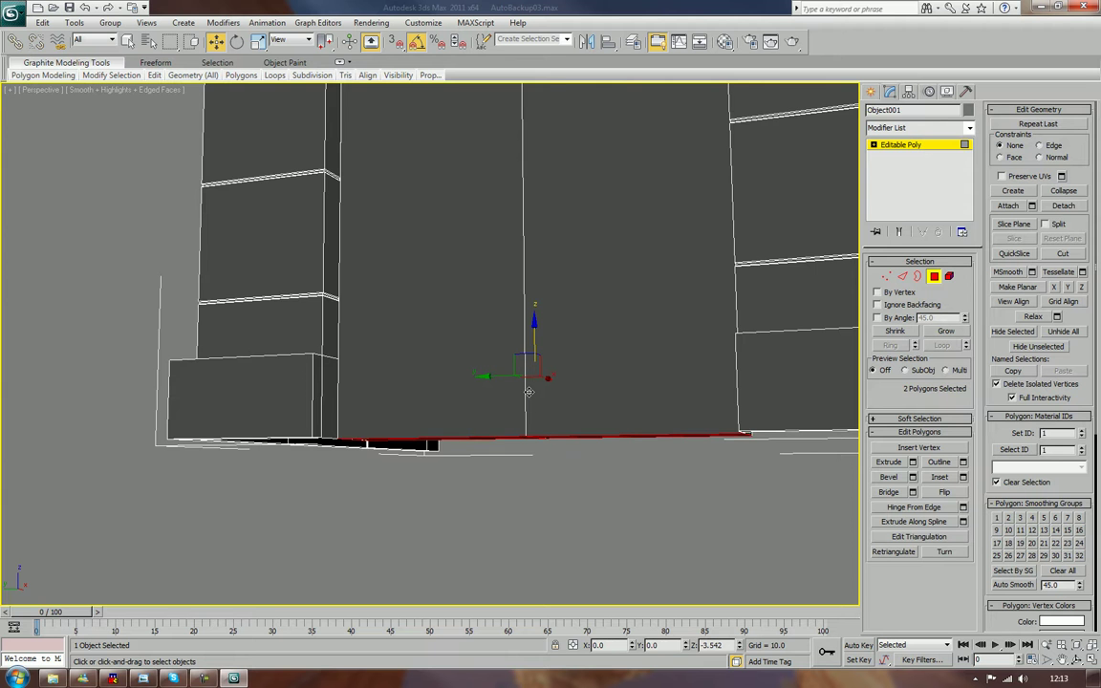
middle_click_drag(529, 392, 510, 378, "alt")
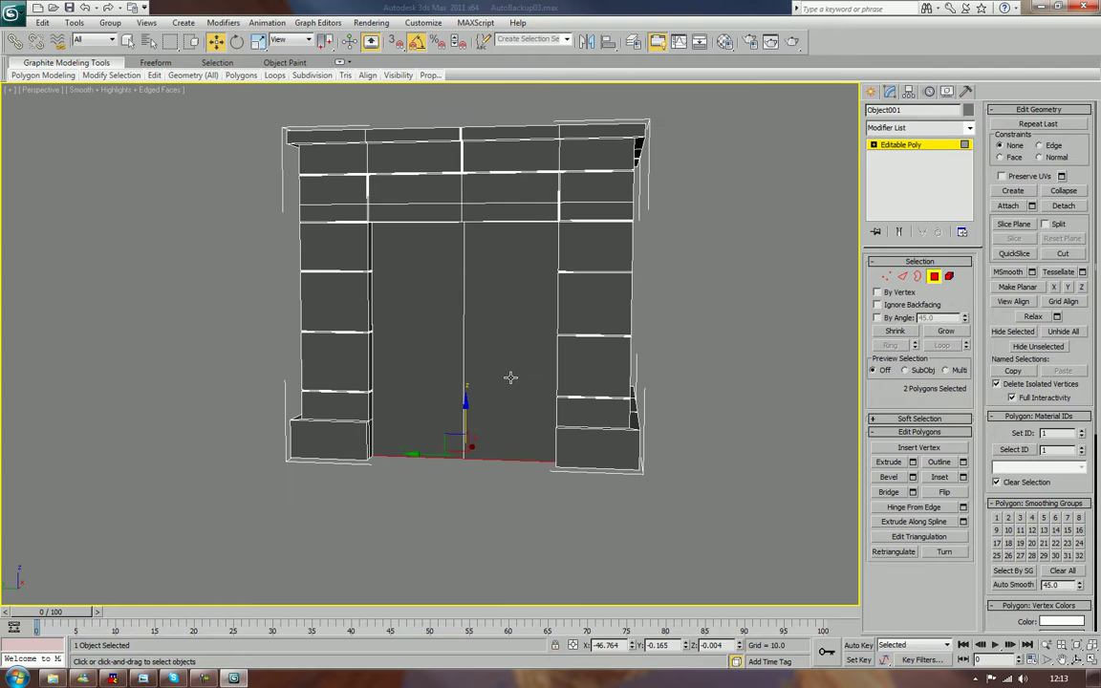
left_click(444, 490)
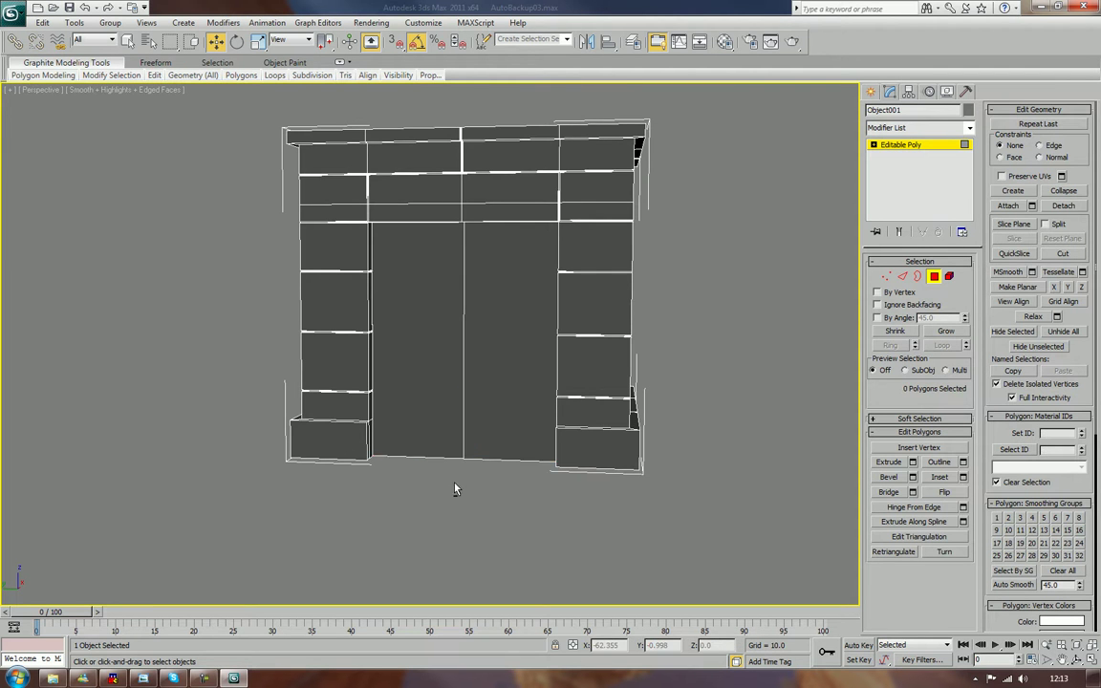
- Select the vertical edges running down the middle of the door panel
middle_click_drag(455, 486, 466, 479, "alt")
left_click(902, 276)
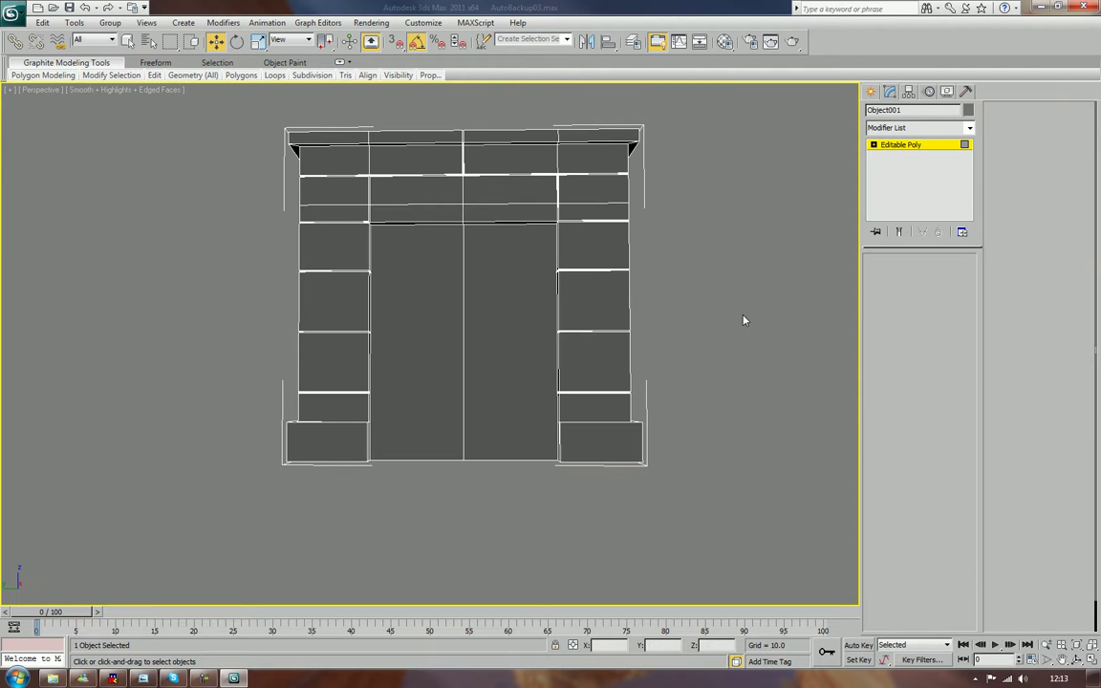
key("q")
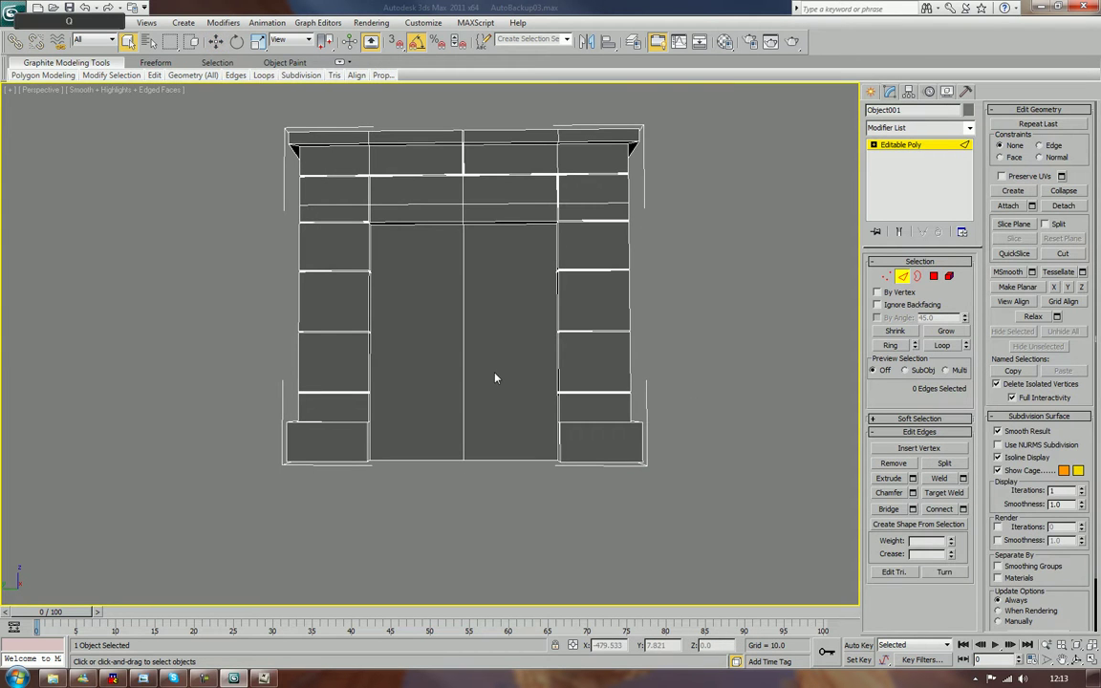
left_click_drag(496, 375, 442, 325)
middle_click_drag(580, 352, 633, 375, "alt")
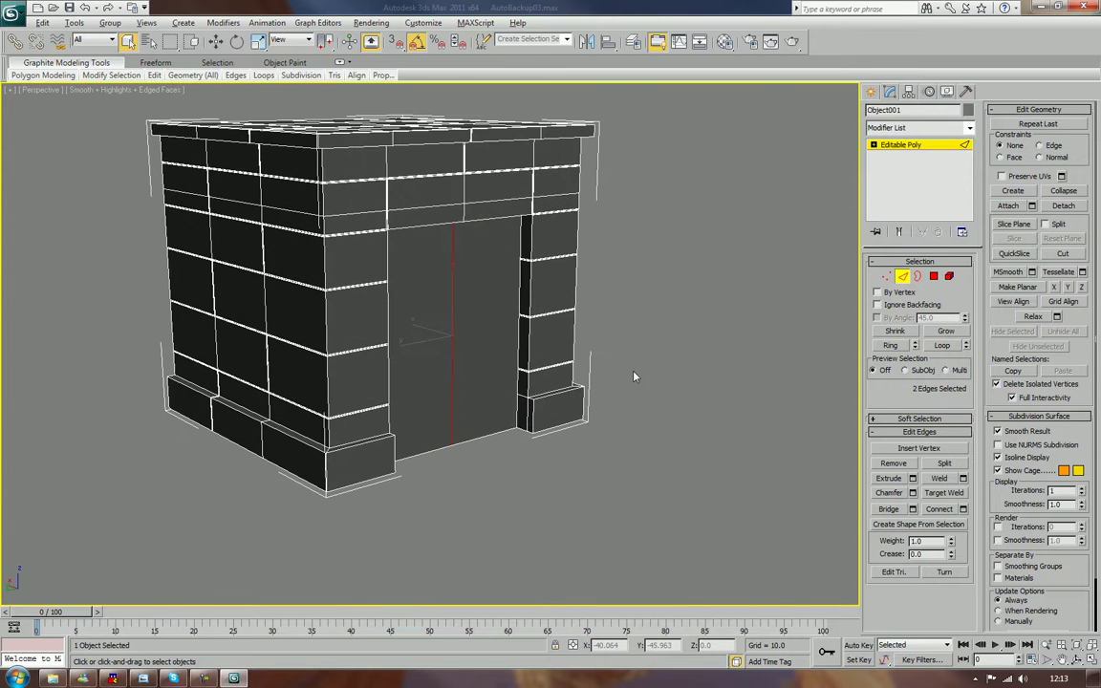
scroll(430, 319, "up", 6)
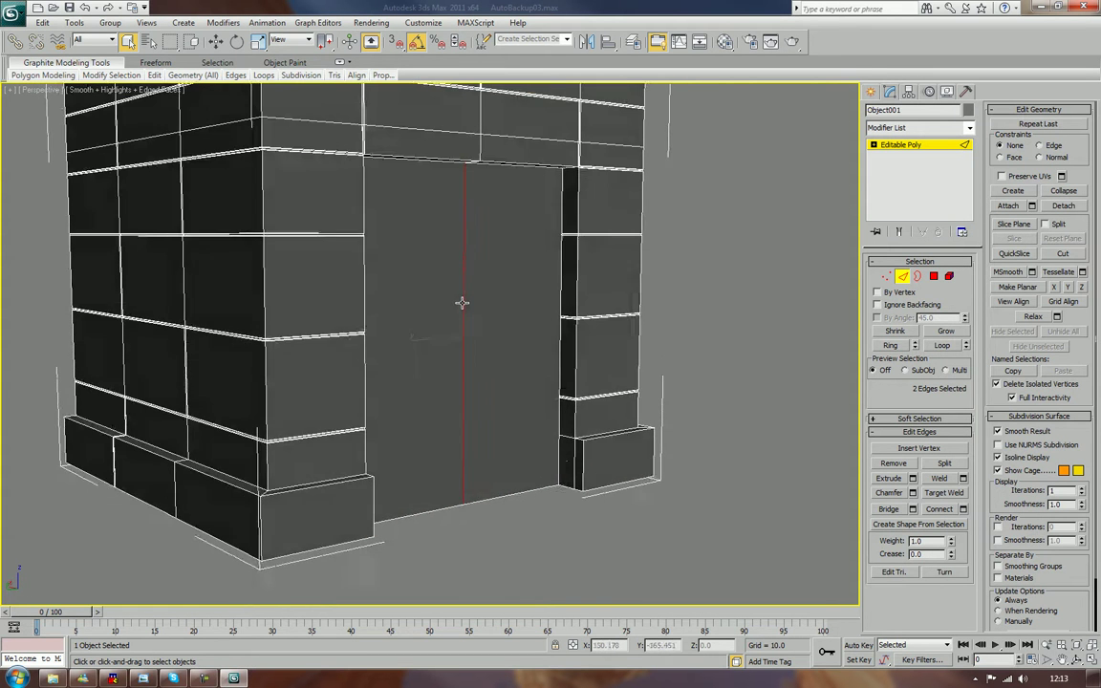
middle_click_drag(462, 301, 463, 301, "alt")
- Extrude the right half of the door panel slightly outward so it stands proud of the left half
left_click(936, 279)
left_click(518, 288)
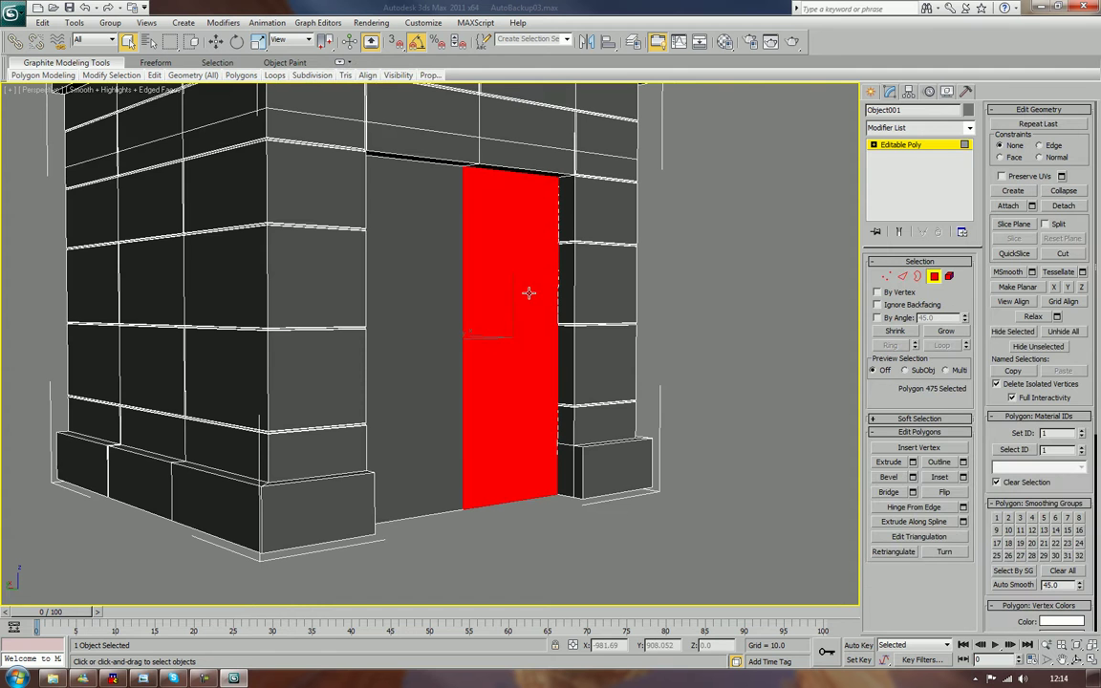
left_click(885, 463)
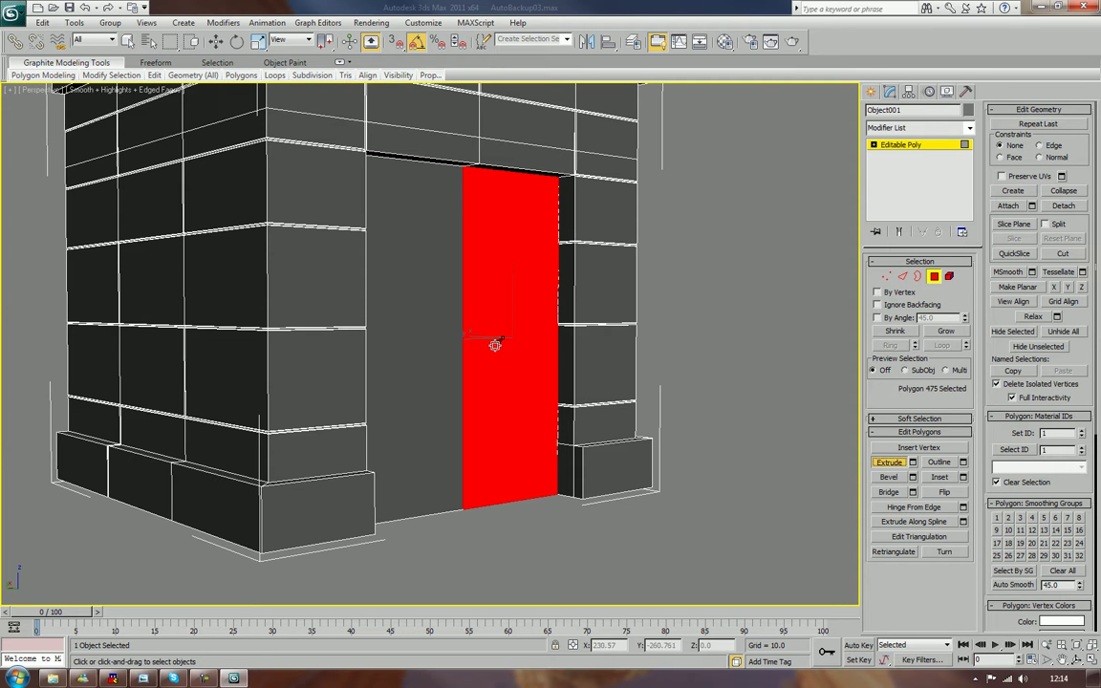
left_click_drag(495, 343, 495, 342)
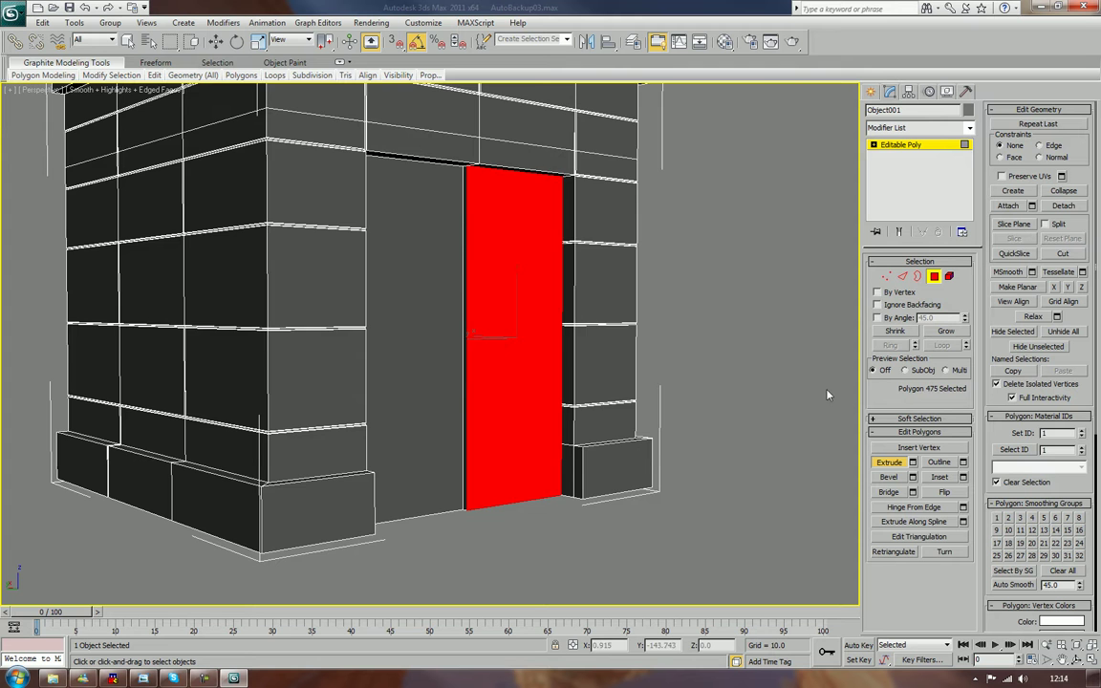
left_click(776, 405)
middle_click_drag(776, 405, 743, 328, "alt")
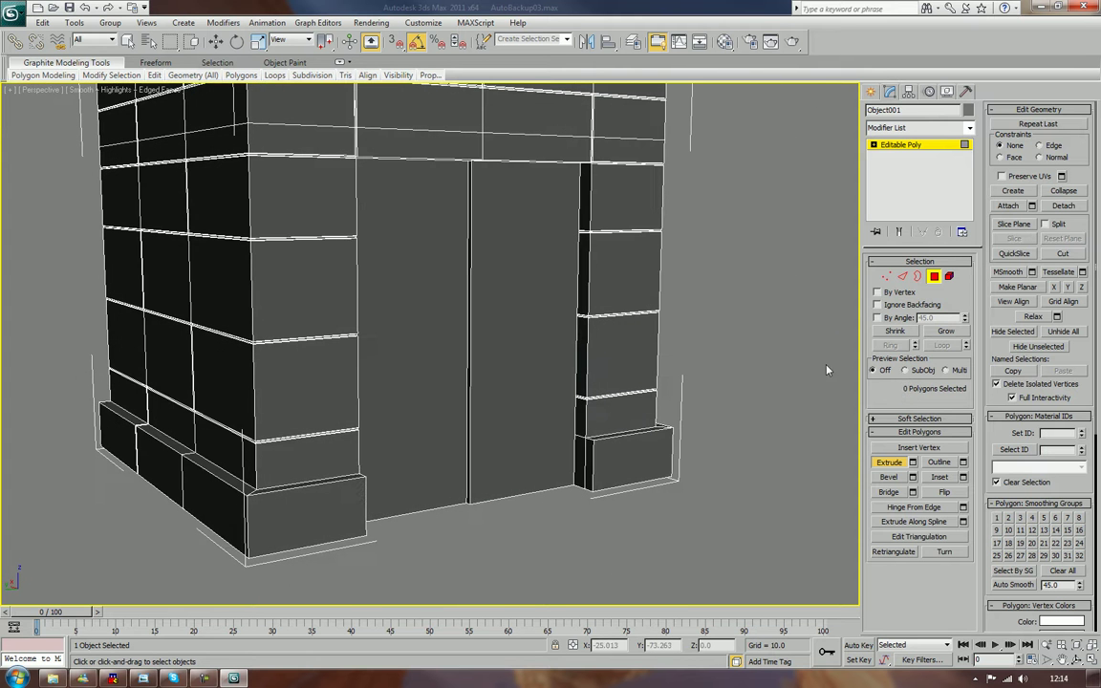
- Connect the ring of vertical door edges with 6 segments to divide both door halves into horizontal bands
key("2")
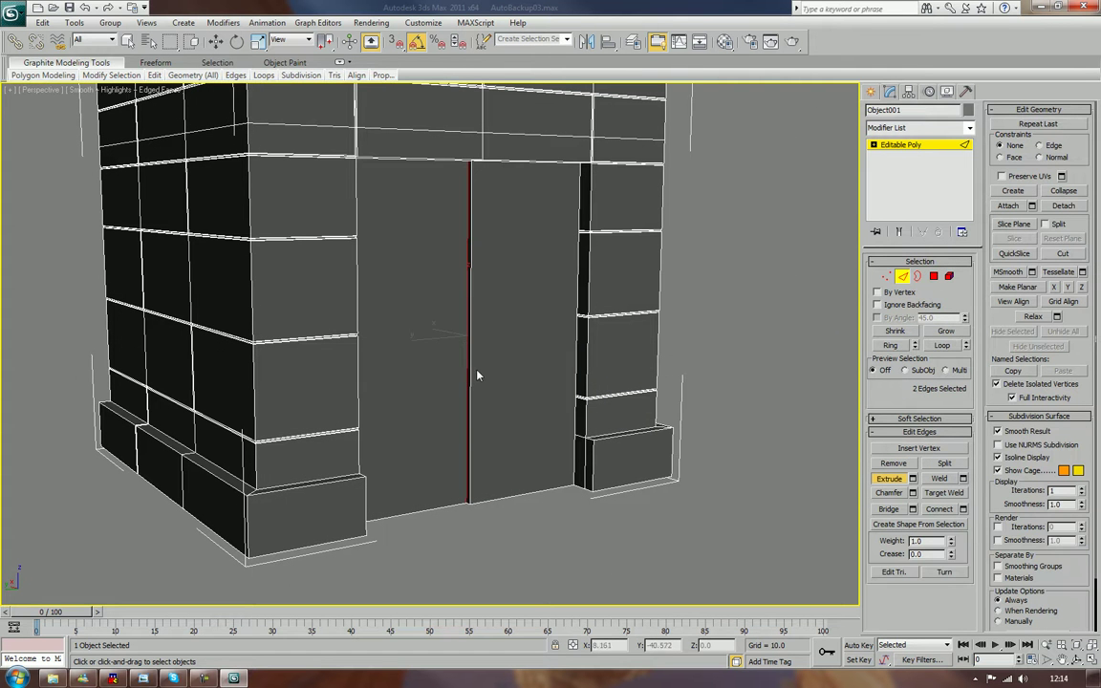
left_click(470, 371)
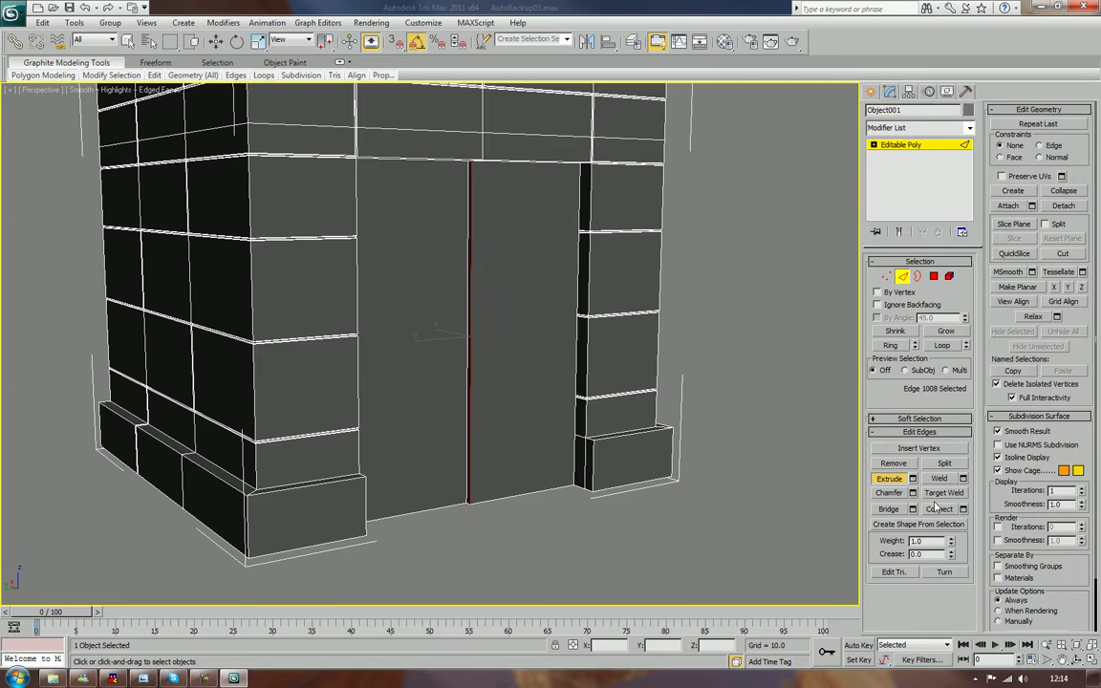
left_click(889, 345)
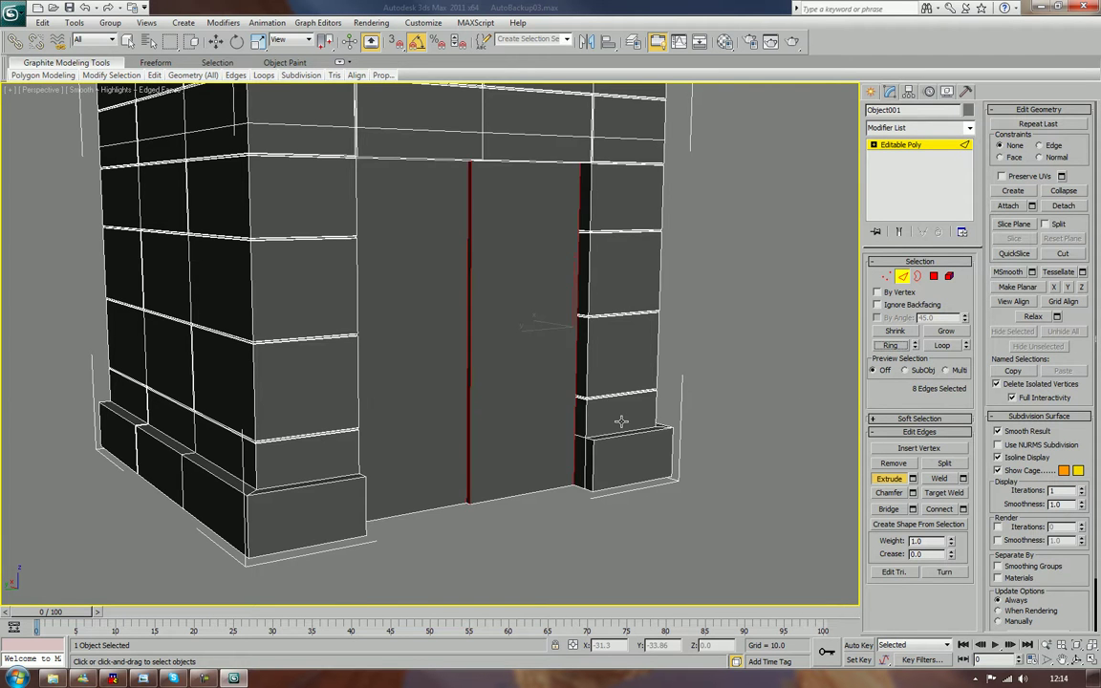
key("F3")
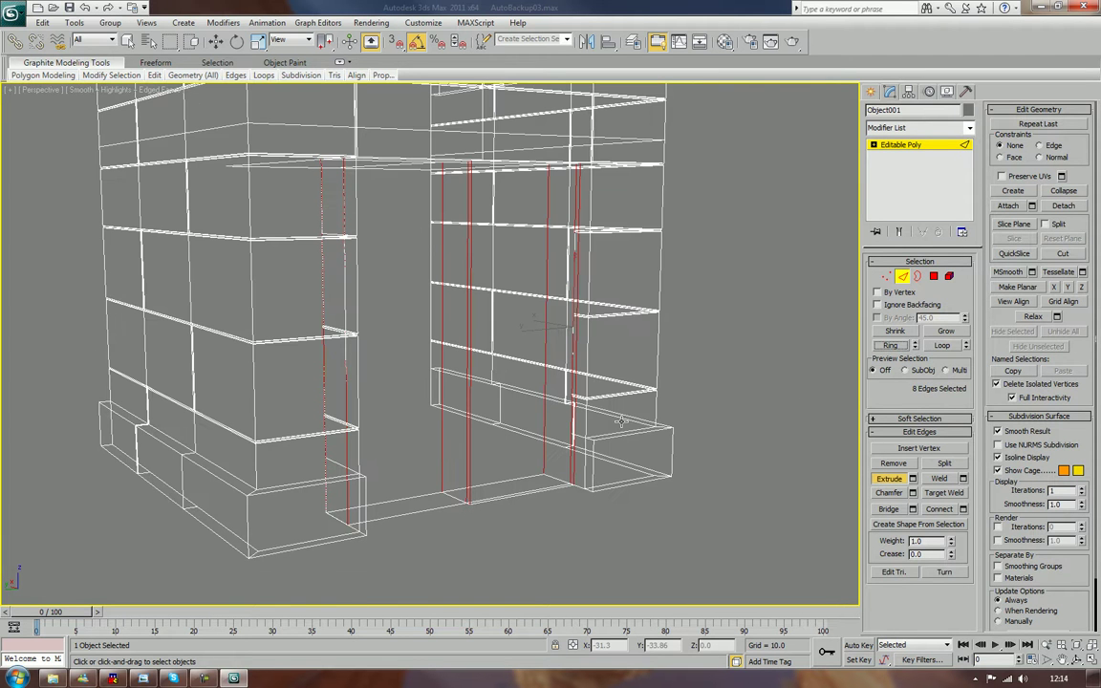
key("F3")
scroll(620, 421, "up", 2)
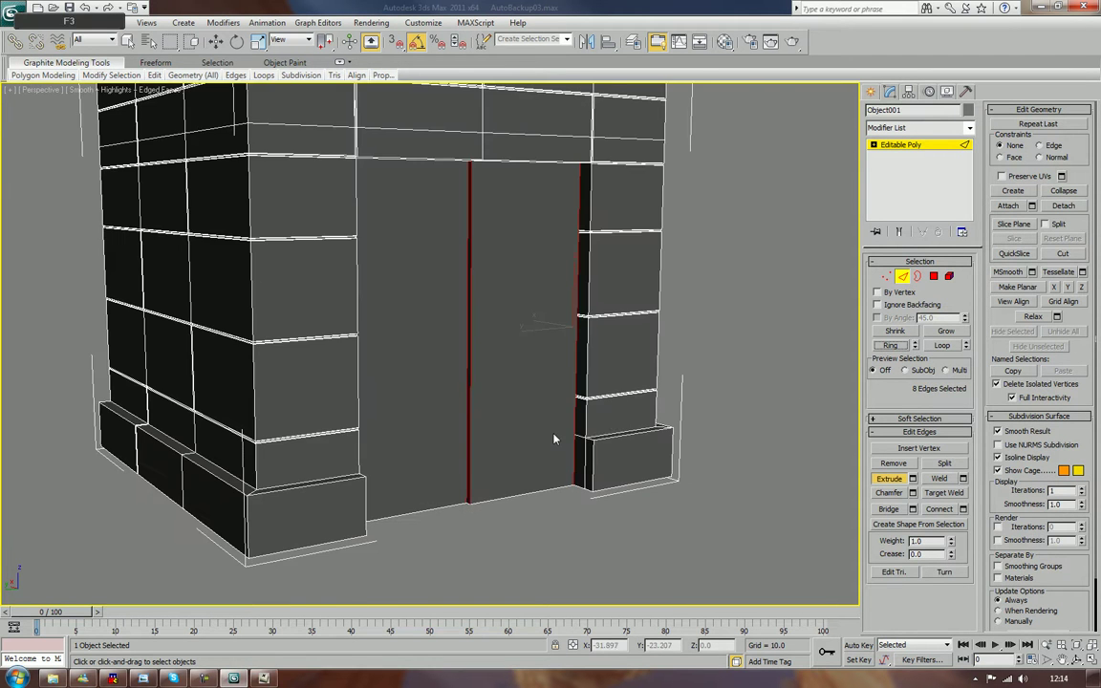
scroll(558, 445, "up", 3)
middle_click_drag(552, 458, 576, 470)
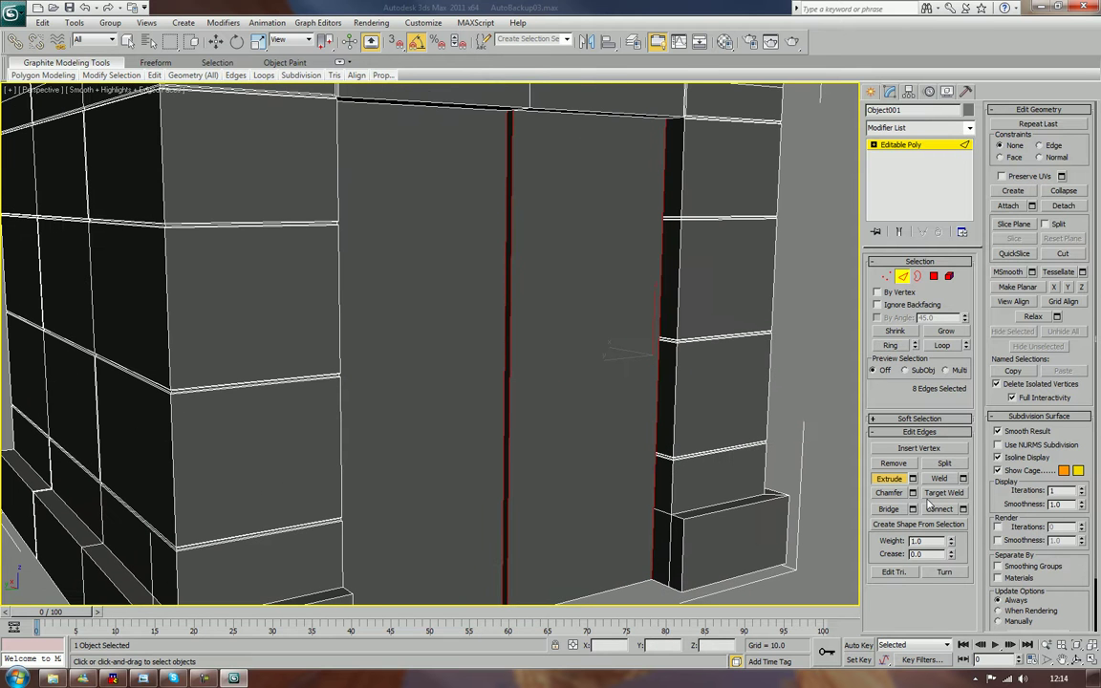
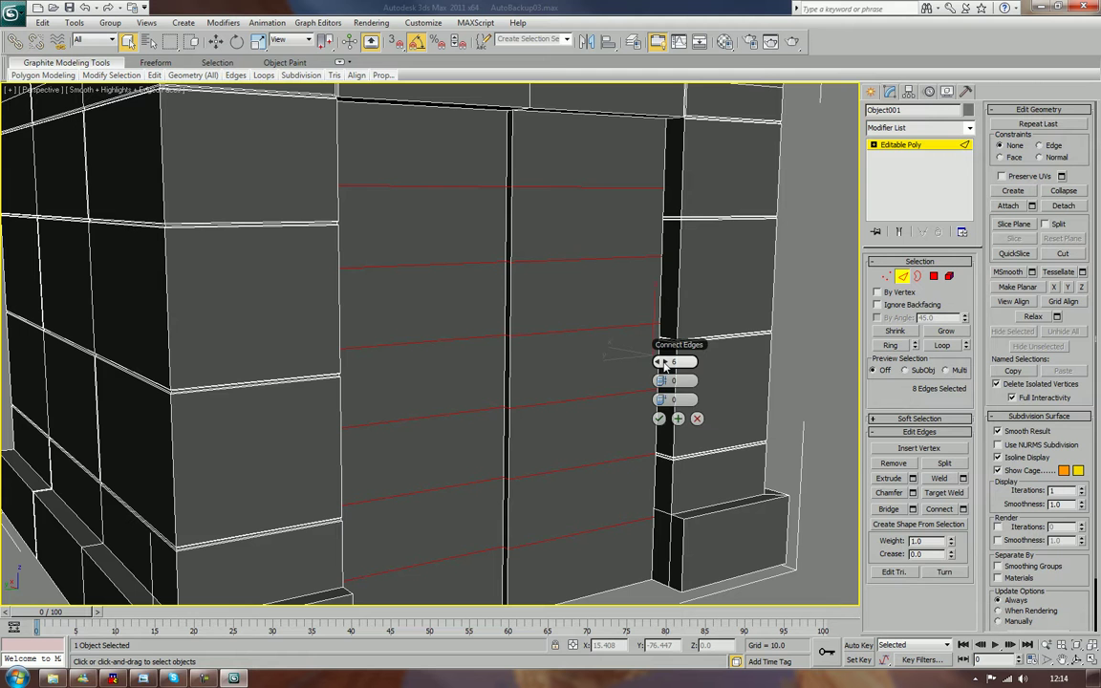
left_click(659, 418)
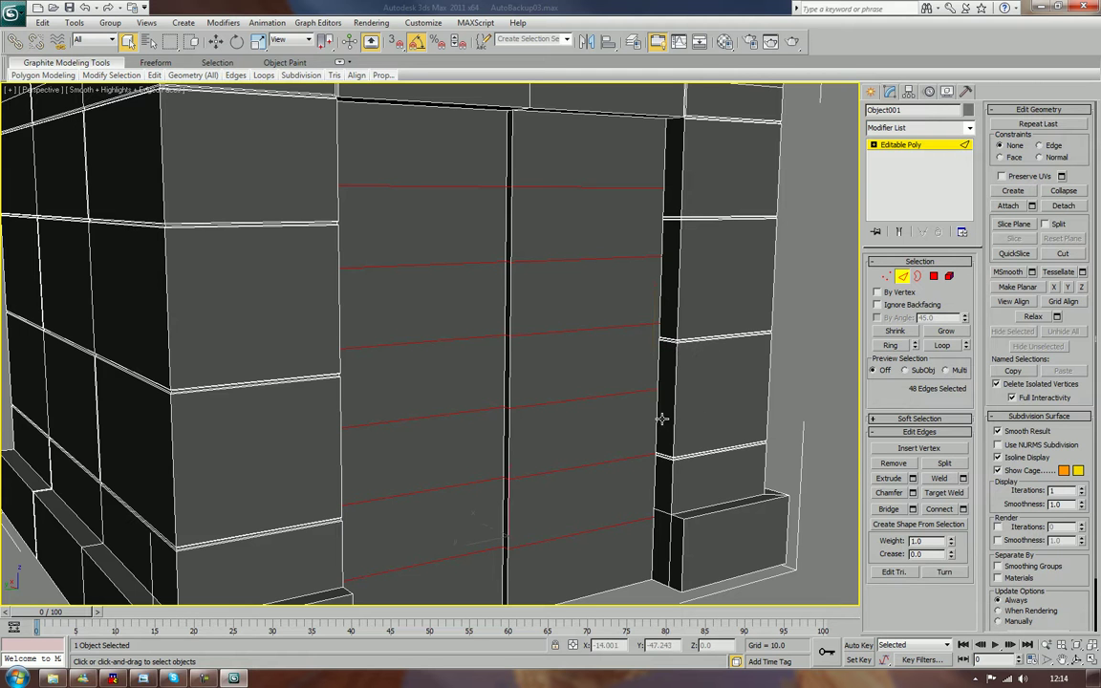
- Extrude every other narrow side face of the raised right door half across the left half to form four teeth
left_click(508, 155)
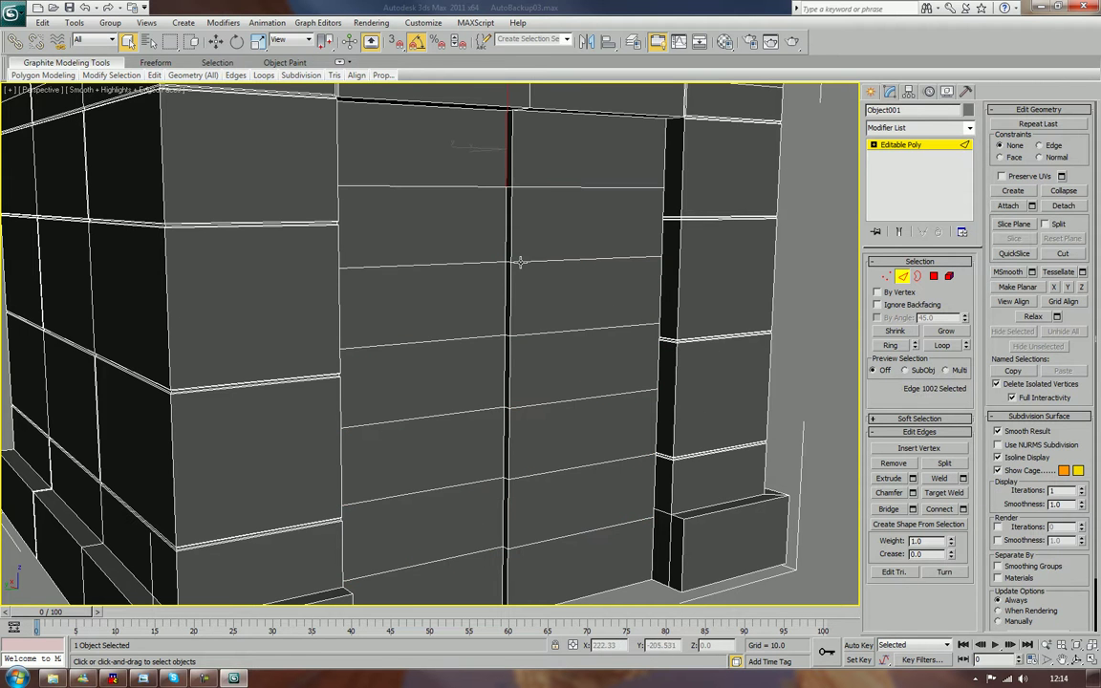
key("4")
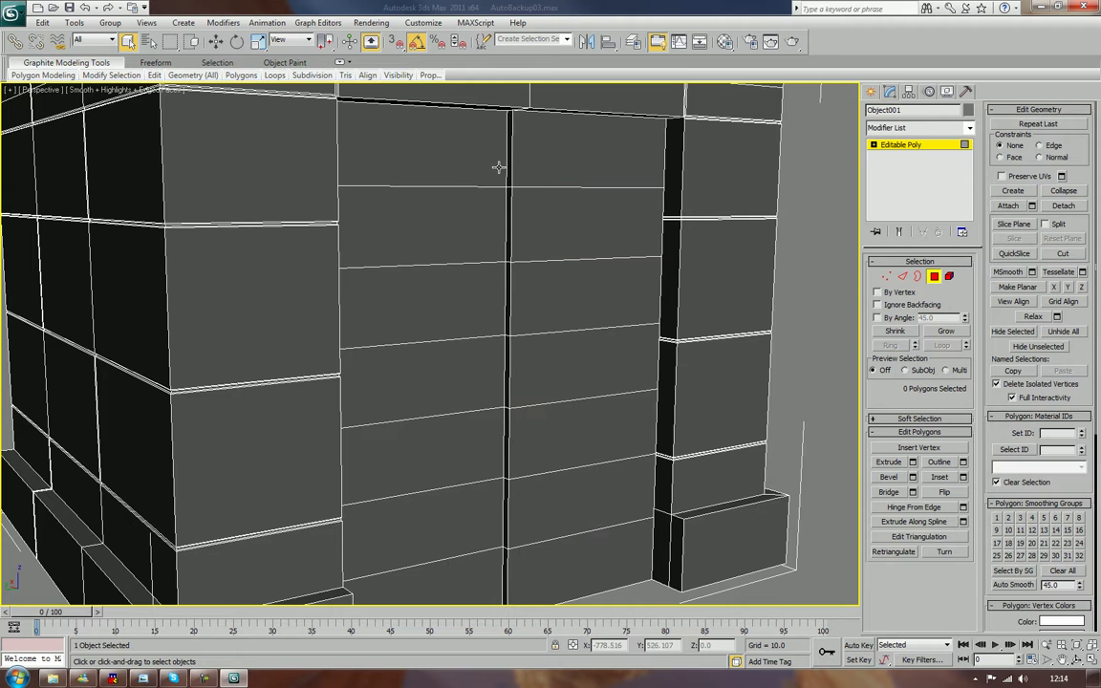
left_click(510, 159)
left_click(507, 292, "ctrl")
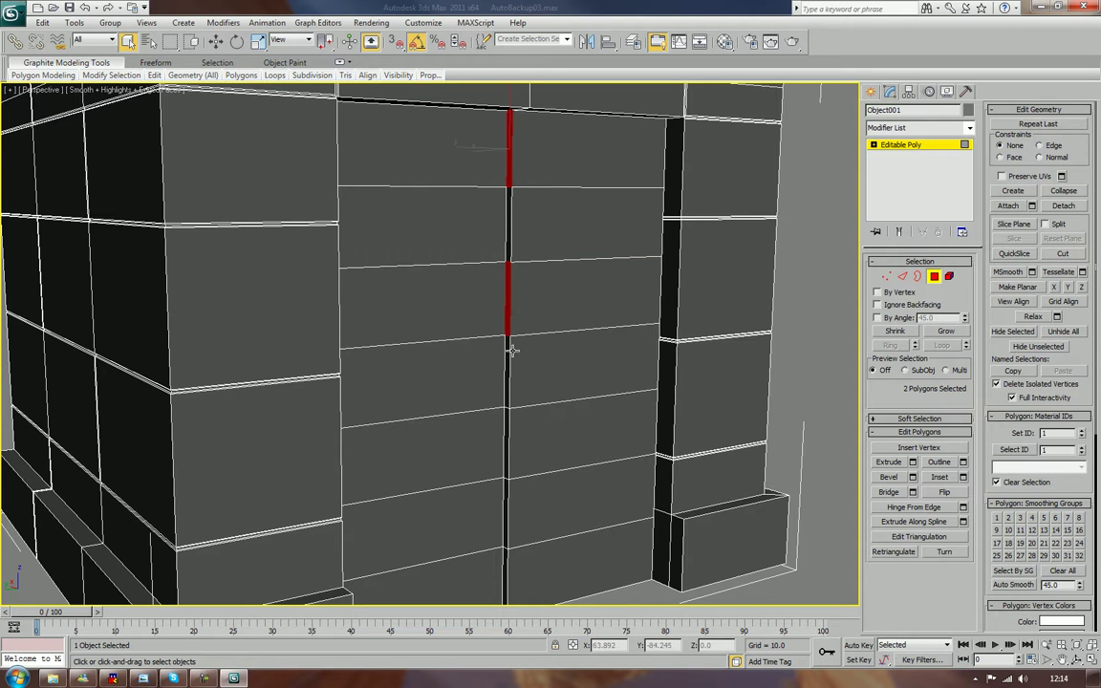
left_click(505, 437, "ctrl")
middle_click_drag(524, 490, 543, 467, "alt")
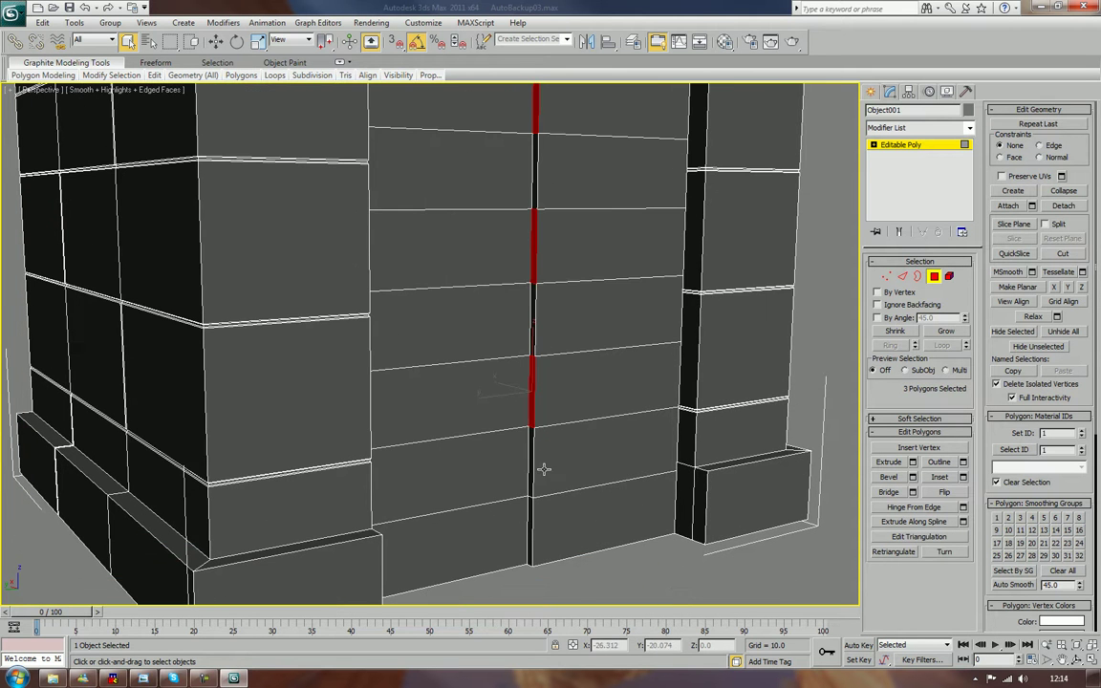
left_click(565, 448)
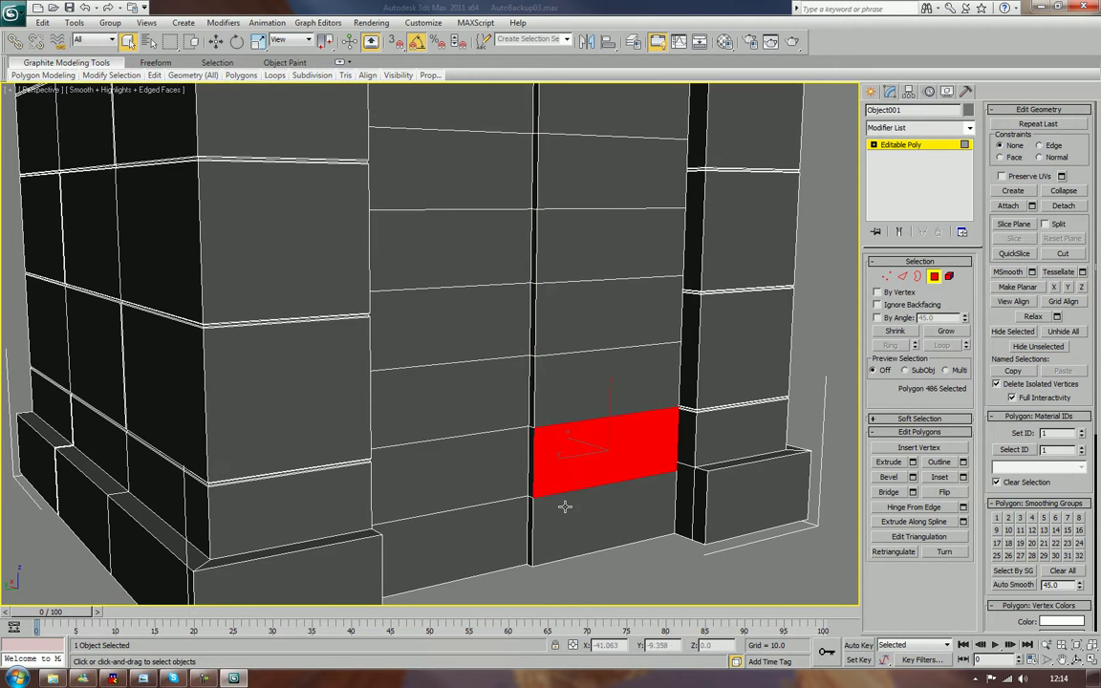
key("ctrl+z")
middle_click_drag(589, 430, 584, 431, "alt")
left_click(889, 462)
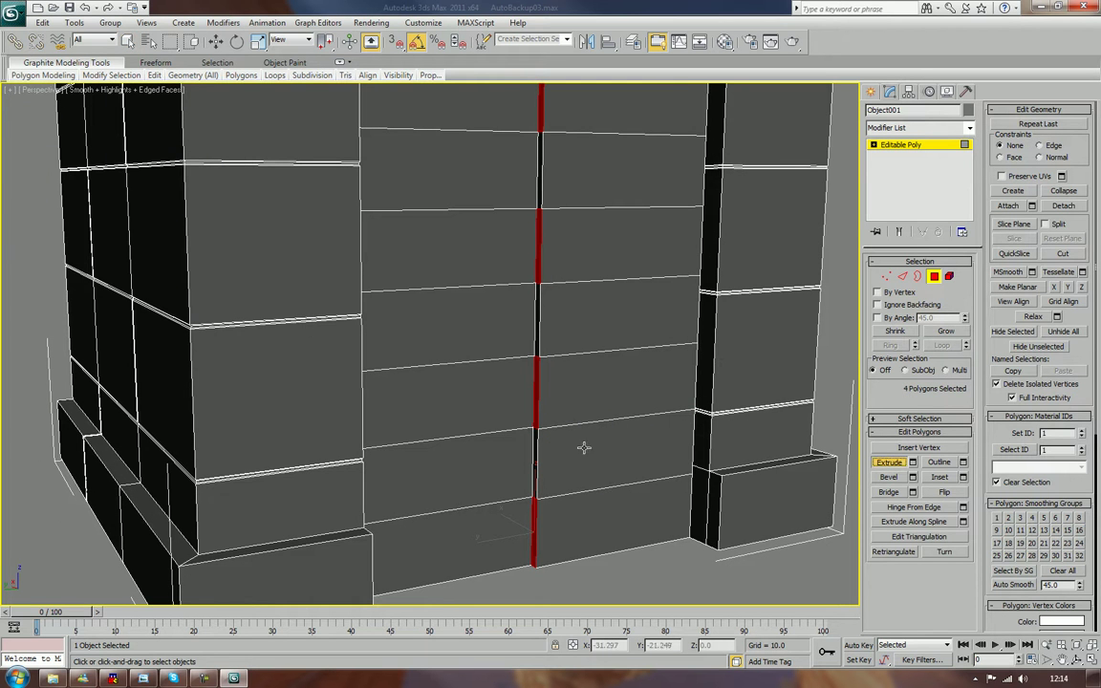
left_click_drag(534, 405, 529, 388)
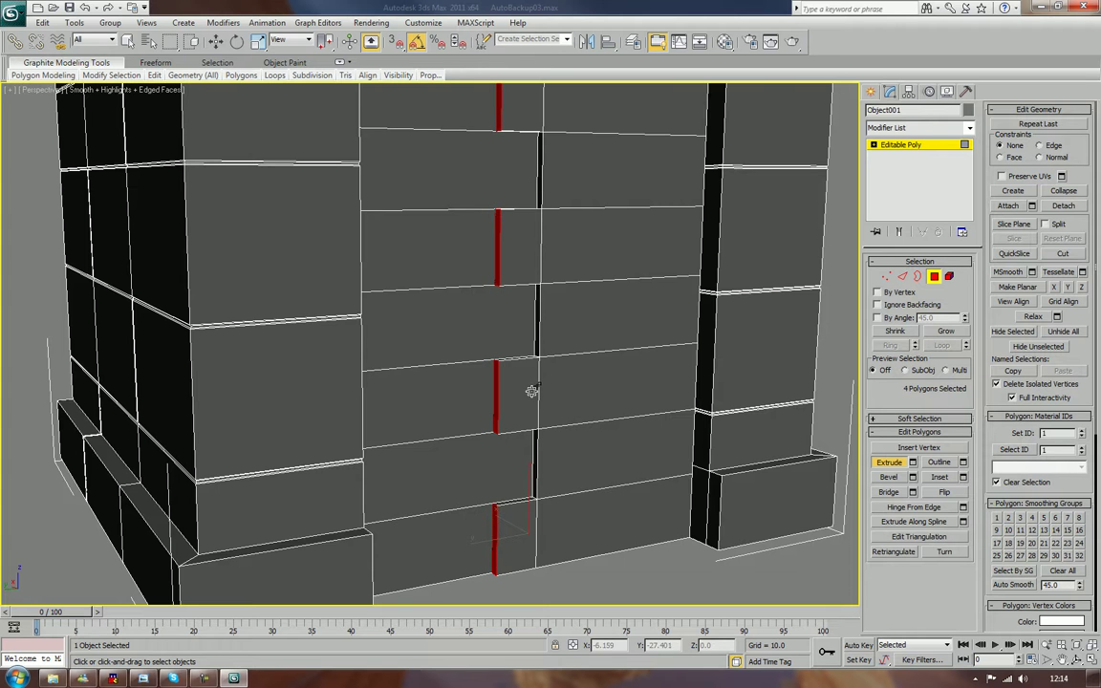
- Scale the end faces of the four door teeth vertically to 58 percent so the teeth taper
key("e")
key("r")
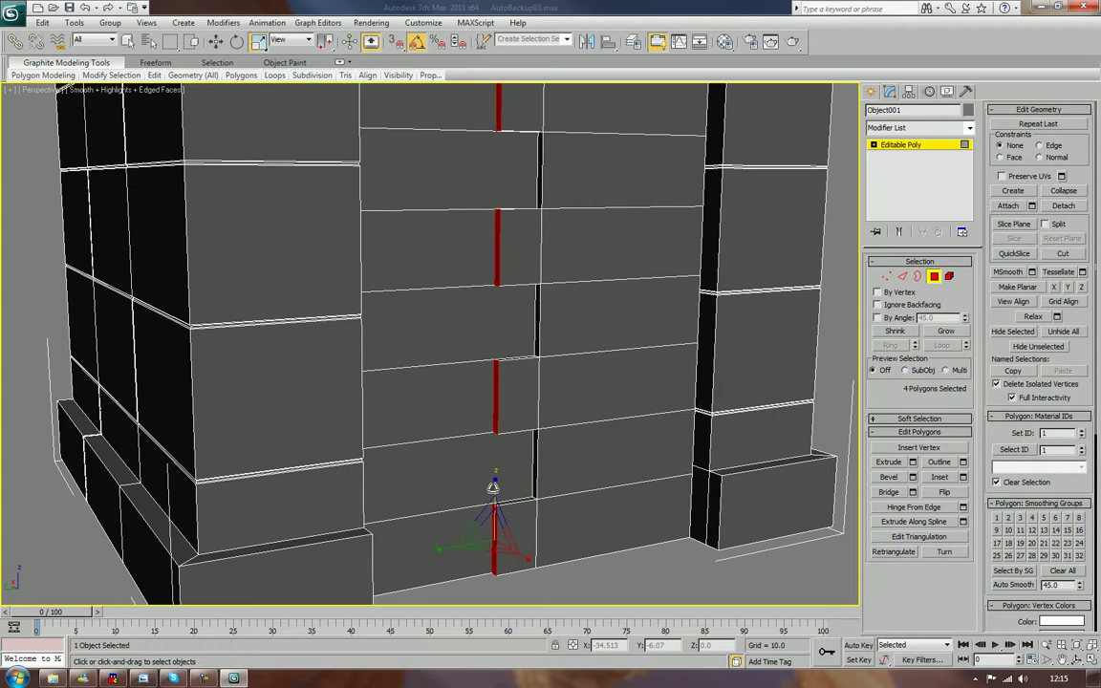
left_click_drag(495, 482, 489, 519)
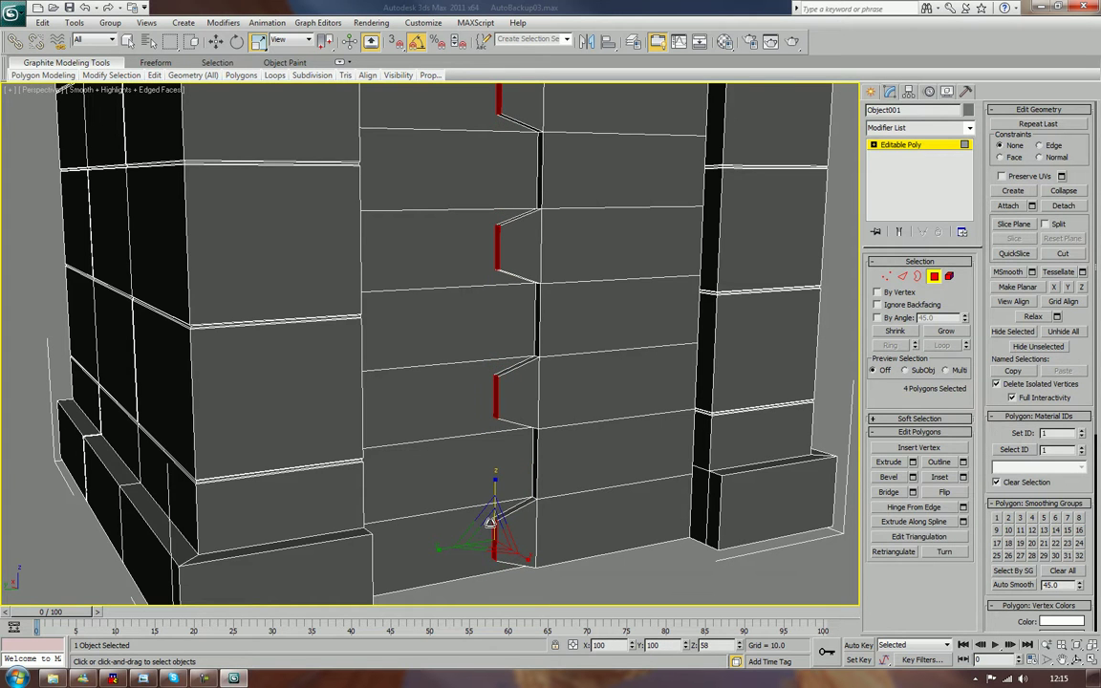
- Extrude the front faces of the four teeth together with their adjoining bands on the right door half slightly outward
middle_click_drag(597, 357, 524, 281)
left_click(551, 232)
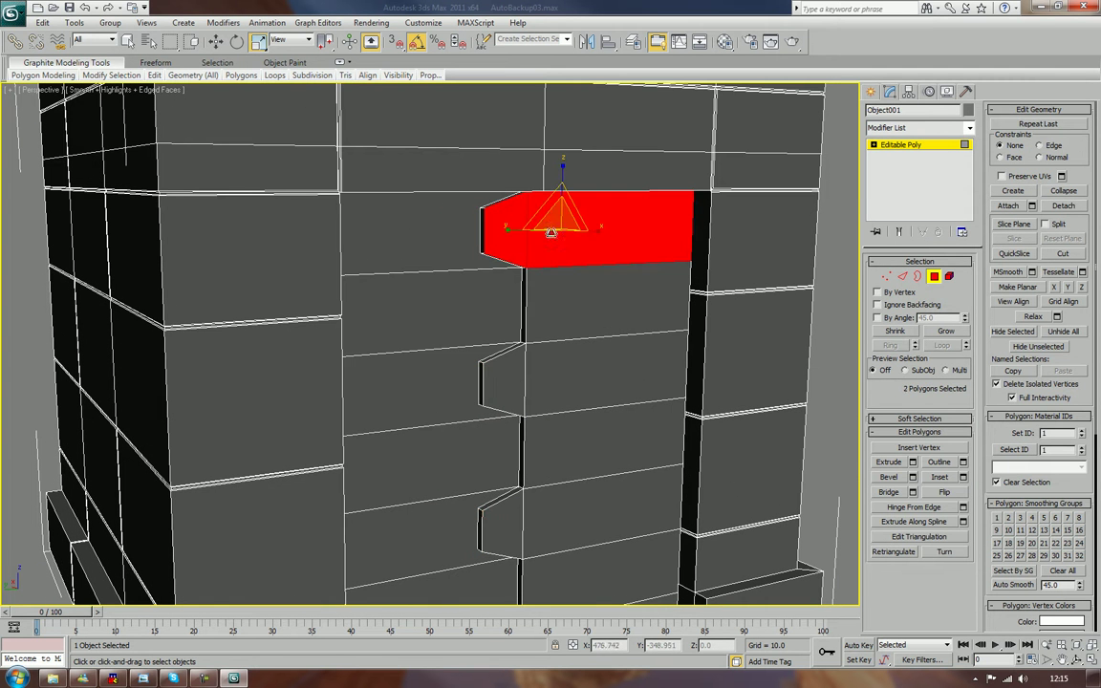
left_click(513, 390, "ctrl")
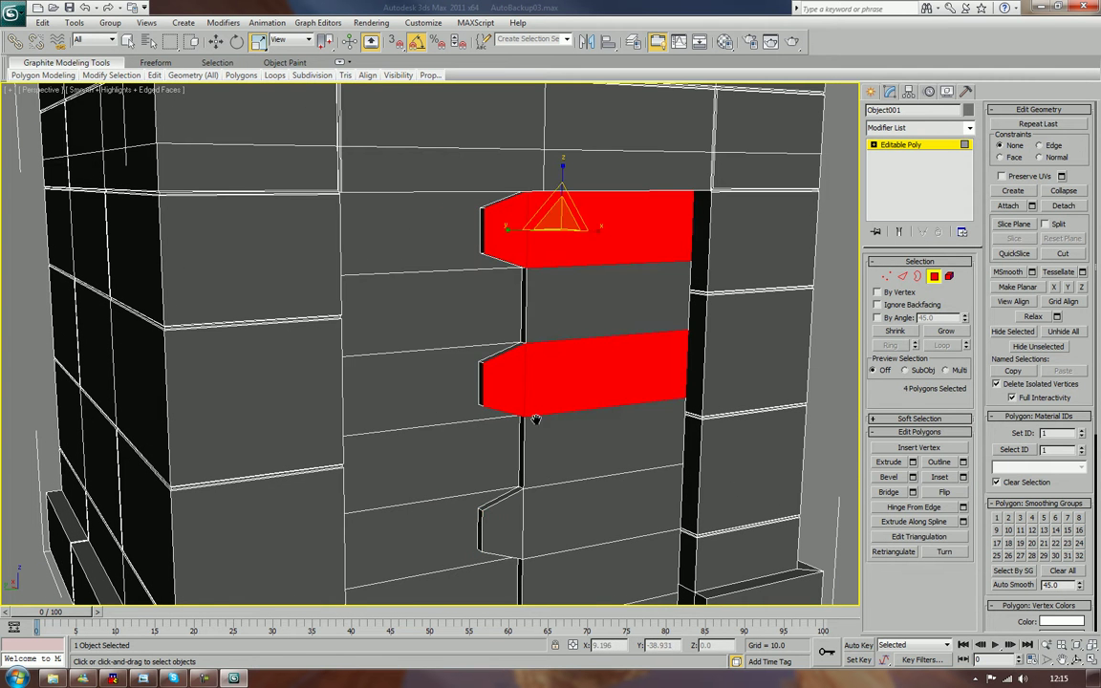
middle_click_drag(526, 459, 547, 385)
left_click(525, 457, "ctrl")
middle_click_drag(532, 591, 561, 458)
left_click(674, 428, "ctrl")
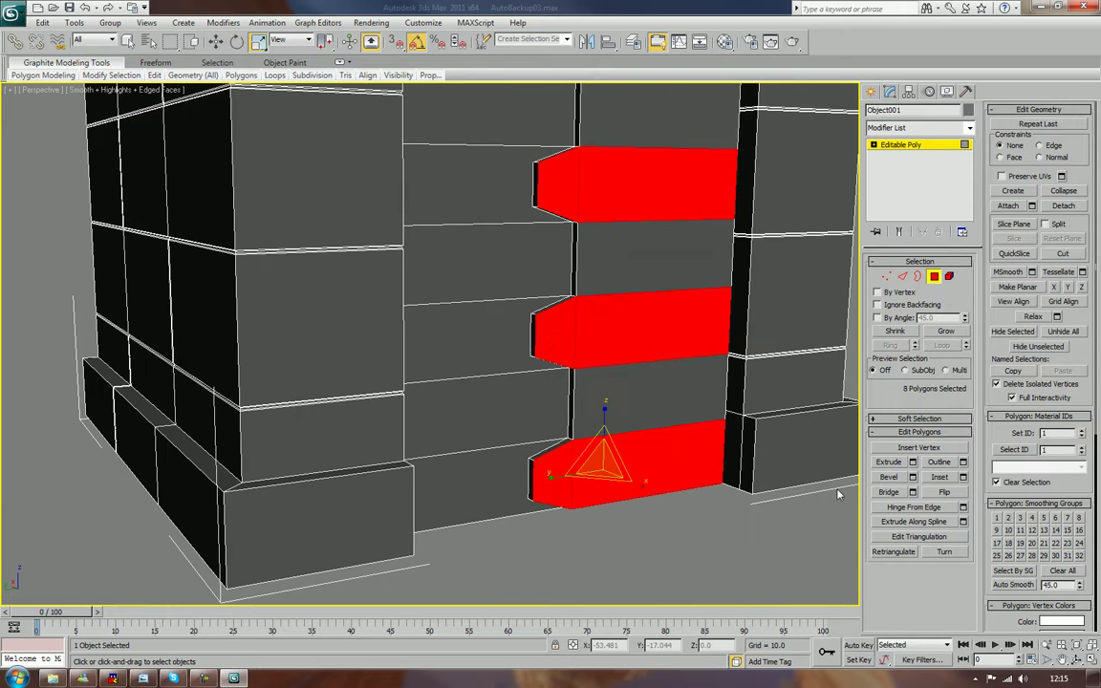
left_click(888, 461)
left_click_drag(638, 482, 643, 478)
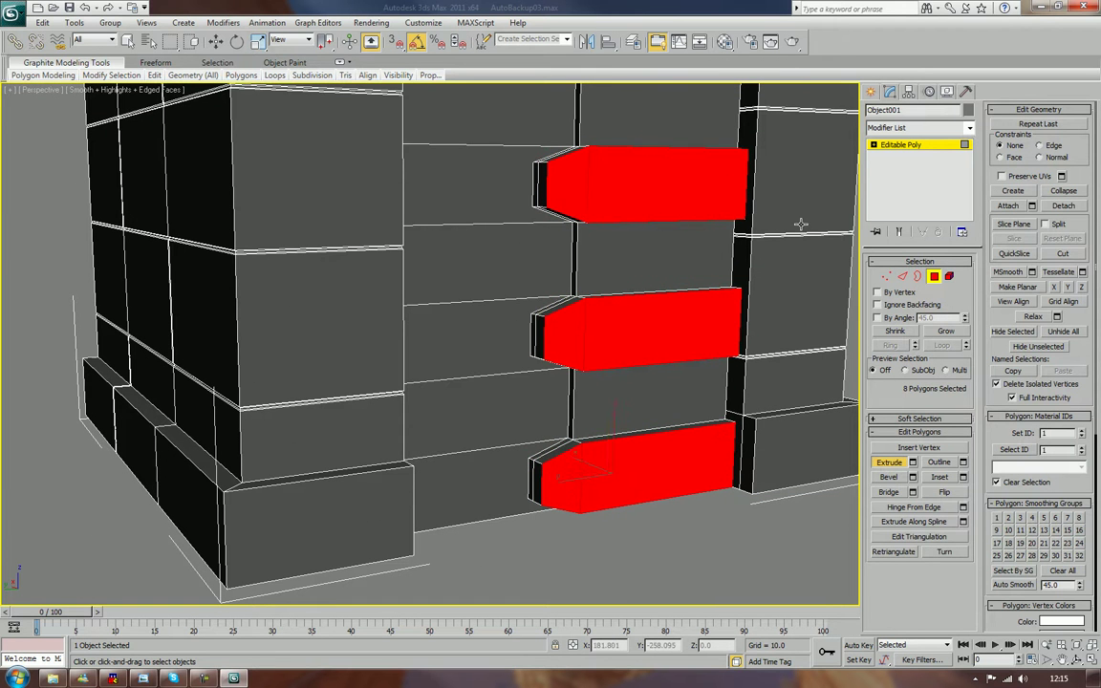
- Move the front vertical edges at the tips of the four teeth back along Y to slant their ends
left_click(902, 276)
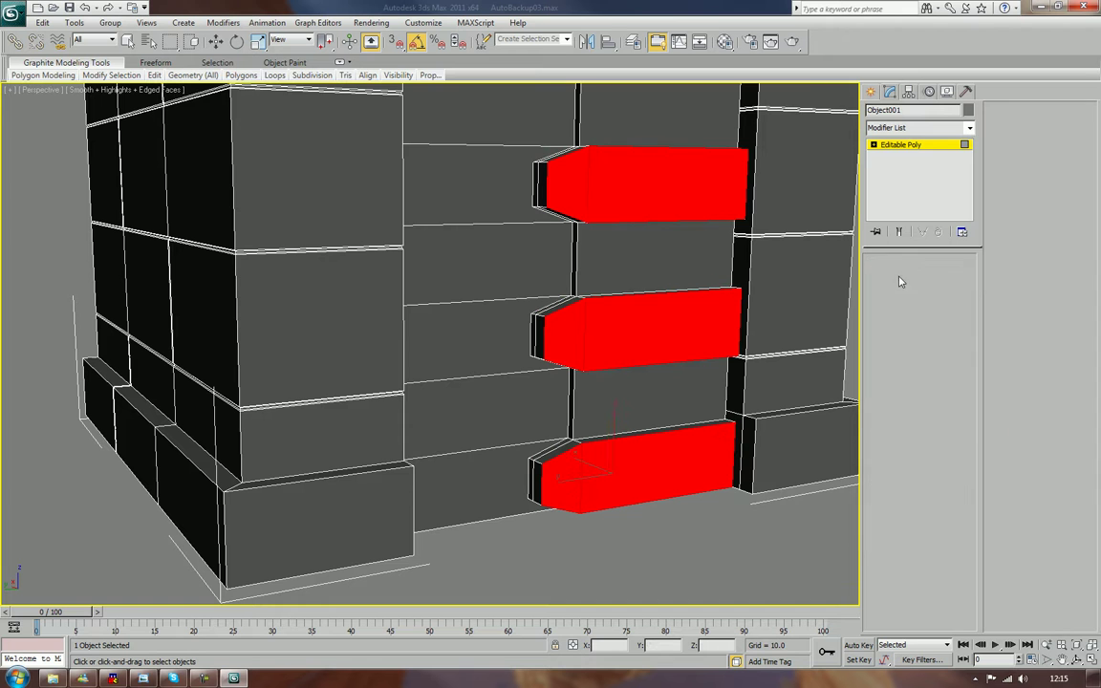
left_click(544, 184)
left_click(541, 333, "ctrl")
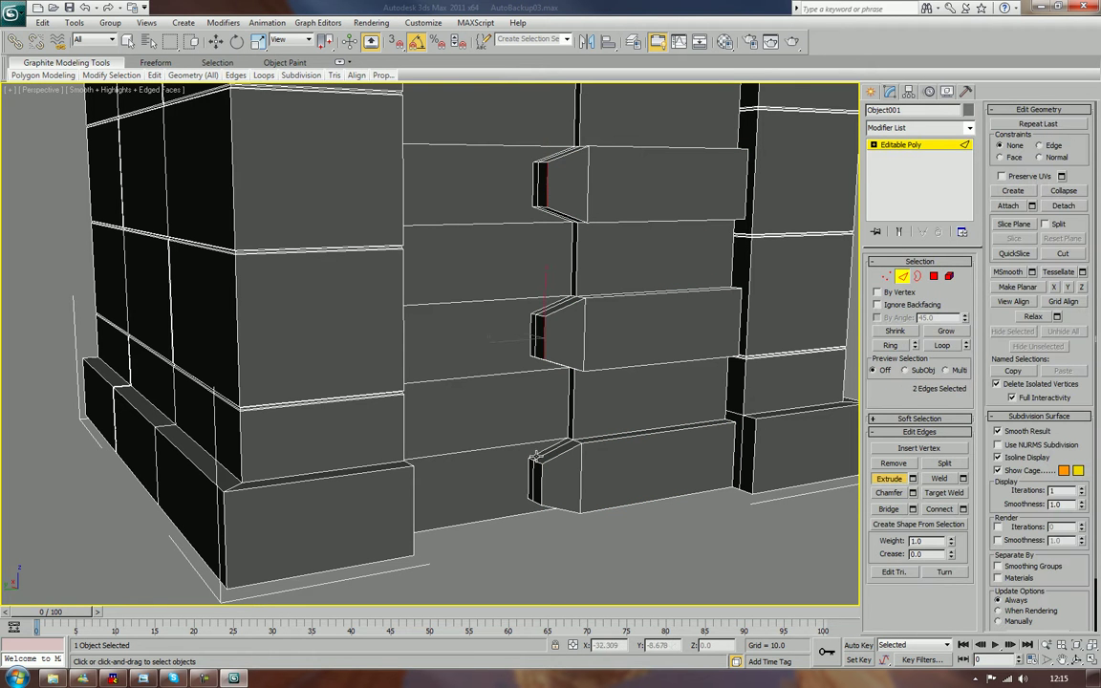
middle_click_drag(601, 339, 599, 530)
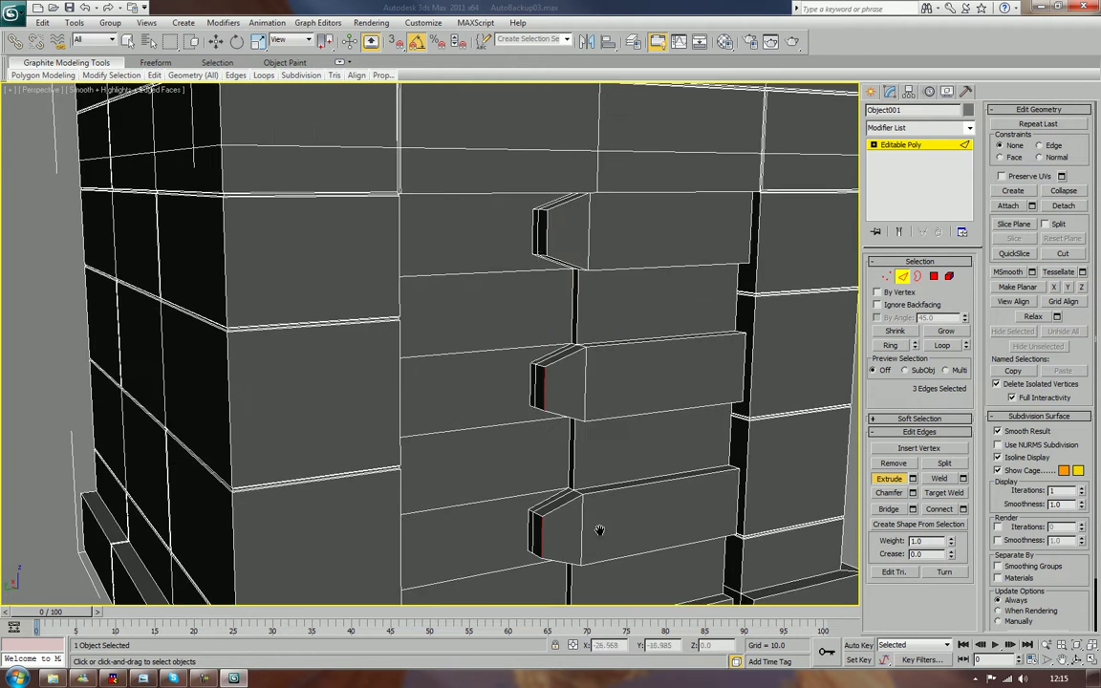
left_click(547, 236, "ctrl")
key("e")
key("w")
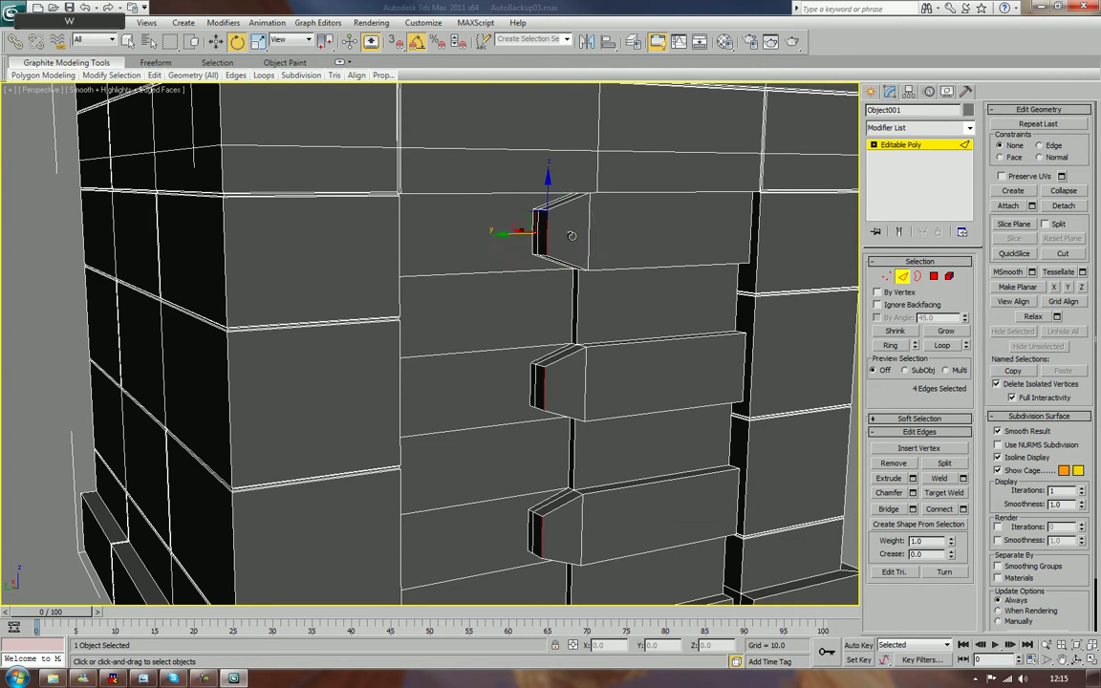
left_click_drag(506, 237, 513, 239)
middle_click_drag(634, 327, 574, 350, "alt")
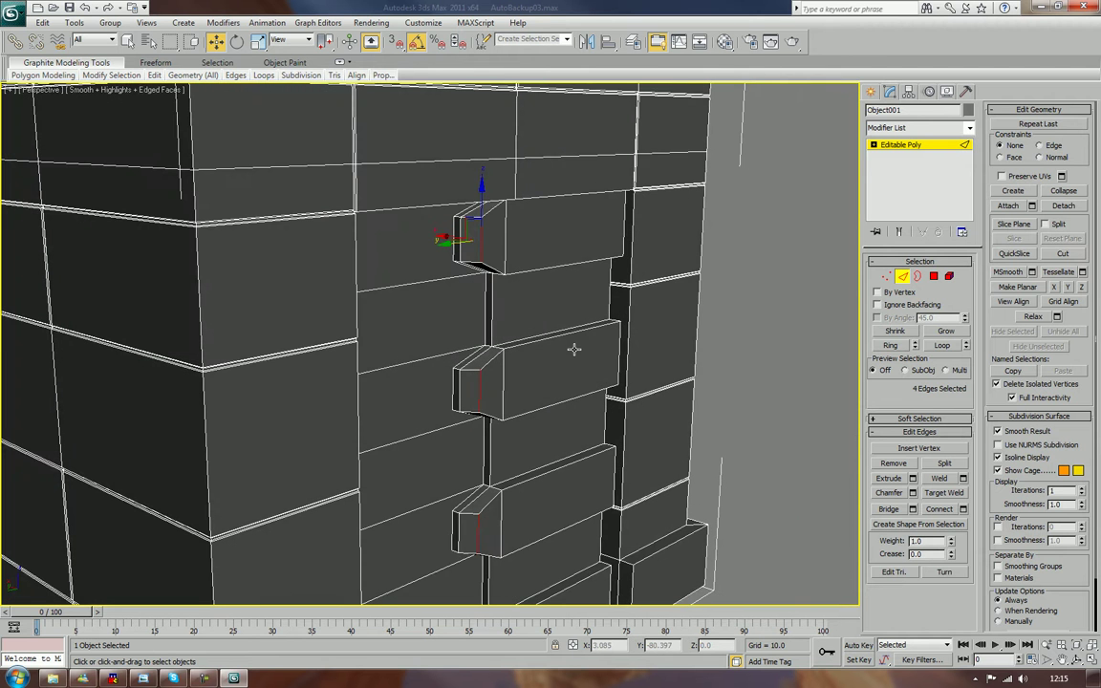
left_click(577, 242)
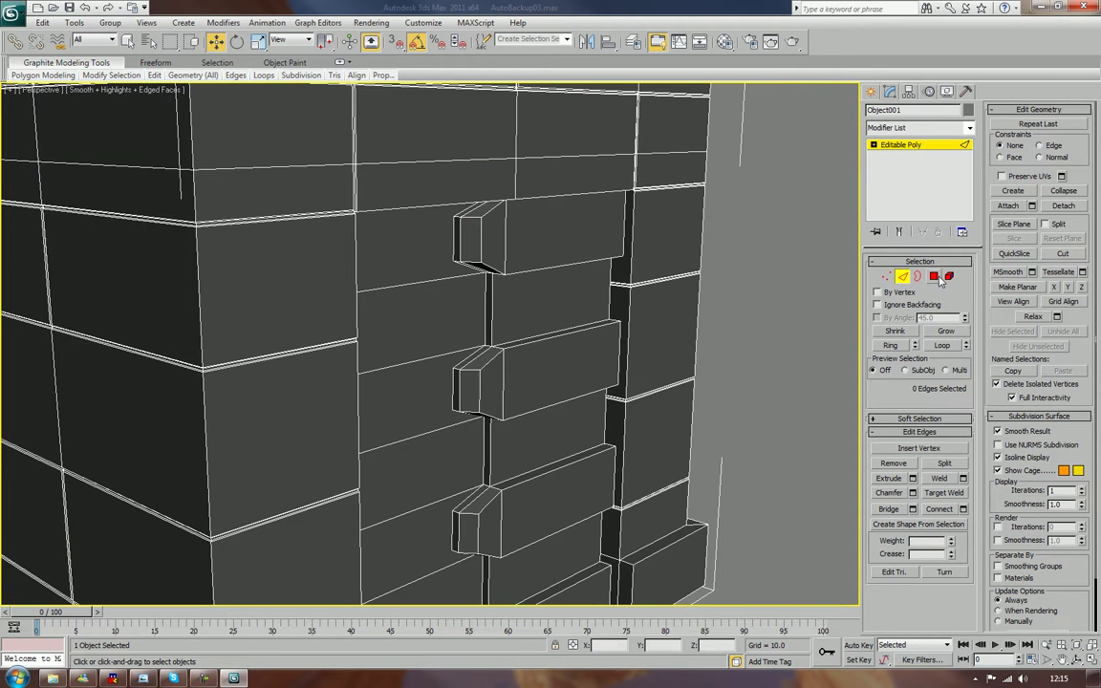
- Move the long front faces of the four teeth on the right door half about 0.62 units outward along X
left_click(934, 276)
left_click(550, 239)
left_click(572, 386, "ctrl")
mouse_move(572, 386)
middle_mouse_down("alt")
mouse_move(581, 364)
mouse_move(573, 382)
middle_mouse_up("alt")
left_click(564, 444, "ctrl")
left_click(535, 554, "ctrl")
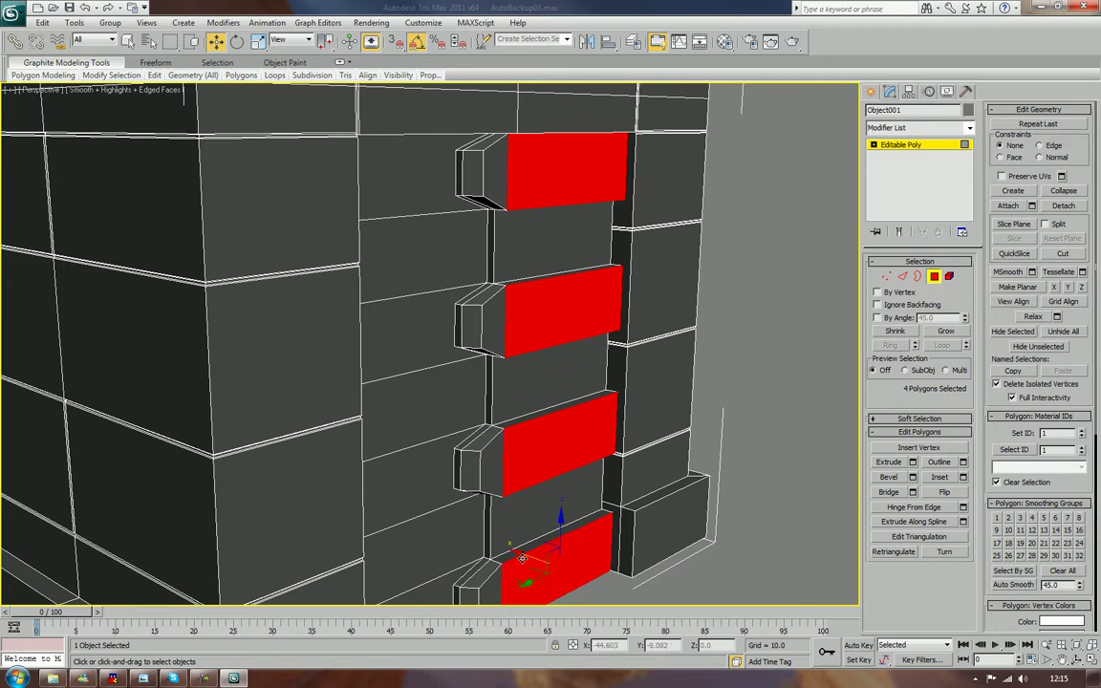
left_click_drag(521, 554, 528, 561)
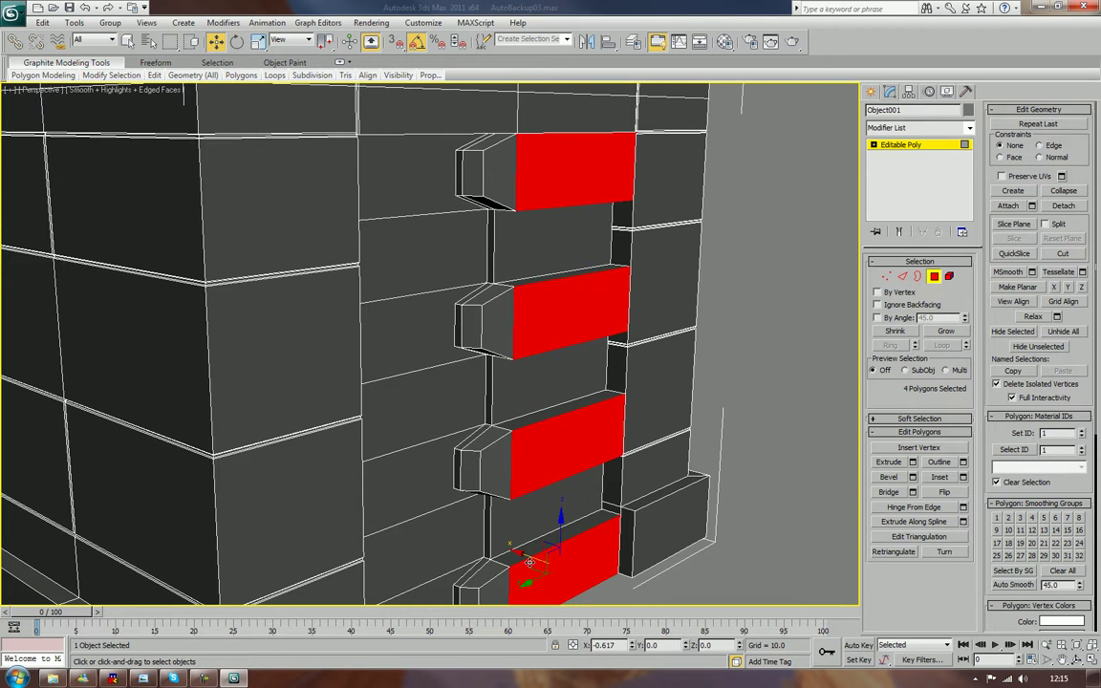
- Scale the four raised front faces on the right door half vertically so their upper and lower sides slope
key("r")
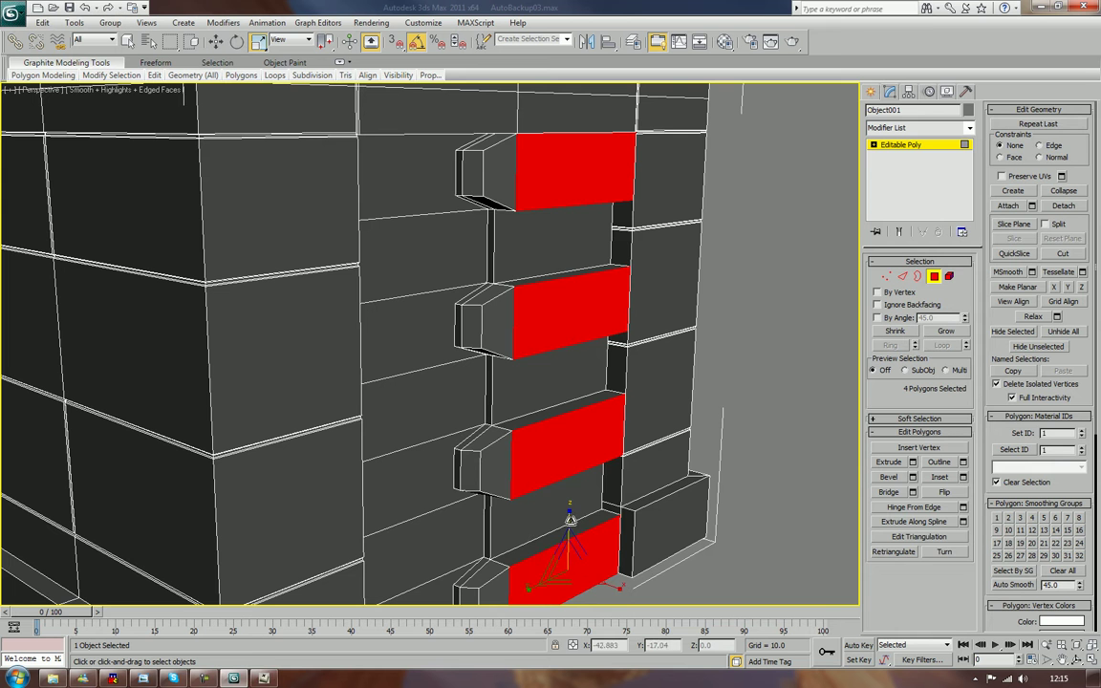
left_click_drag(570, 518, 567, 554)
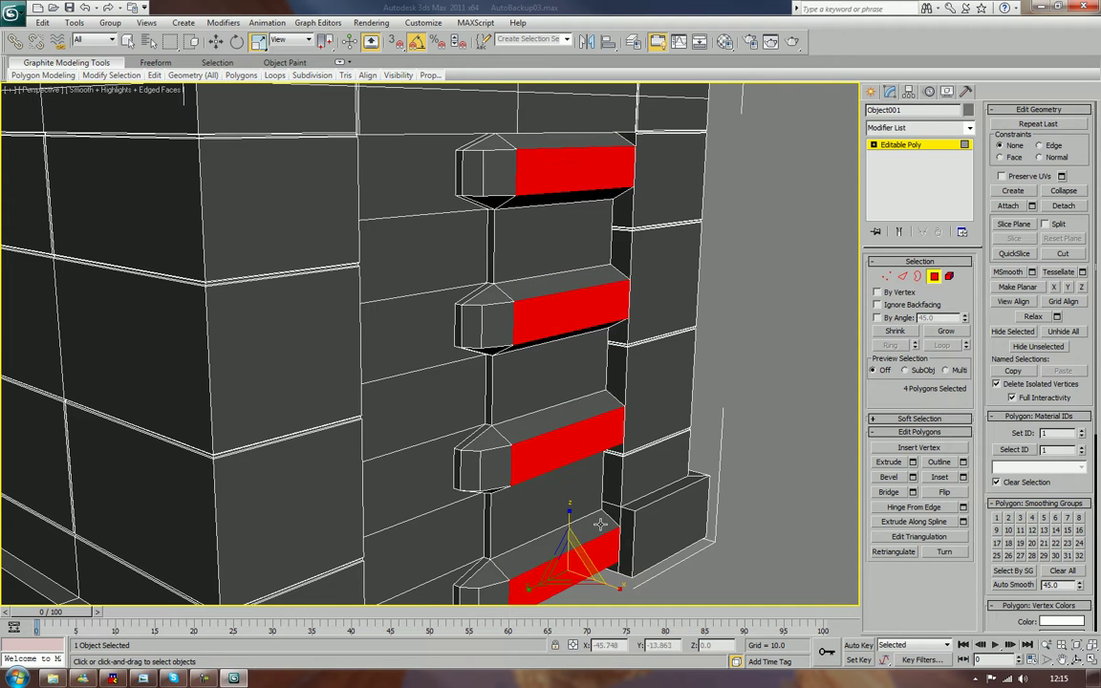
left_click(740, 344)
- Extrude the three faces between the teeth on the left door half slightly outward
scroll(727, 346, "down", 5)
mouse_move(749, 383)
middle_mouse_down("alt")
mouse_move(585, 344)
mouse_move(637, 386)
mouse_move(757, 392)
mouse_move(731, 406)
mouse_move(705, 378)
mouse_move(754, 373)
mouse_move(744, 375)
middle_mouse_up("alt")
scroll(530, 373, "up", 2)
middle_click_drag(530, 373, 571, 371)
middle_click_drag(571, 371, 479, 389, "alt")
scroll(544, 376, "up", 2)
scroll(478, 388, "down", 1)
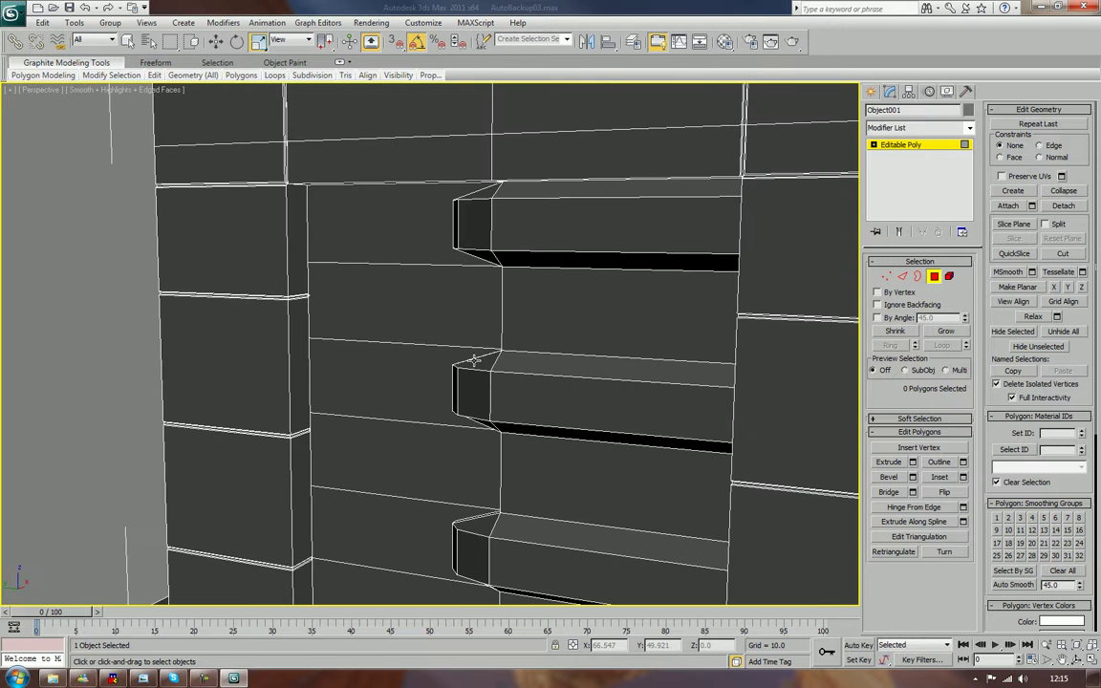
left_click(423, 281)
left_click(388, 423, "ctrl")
scroll(484, 402, "up", 1)
scroll(481, 537, "down", 1)
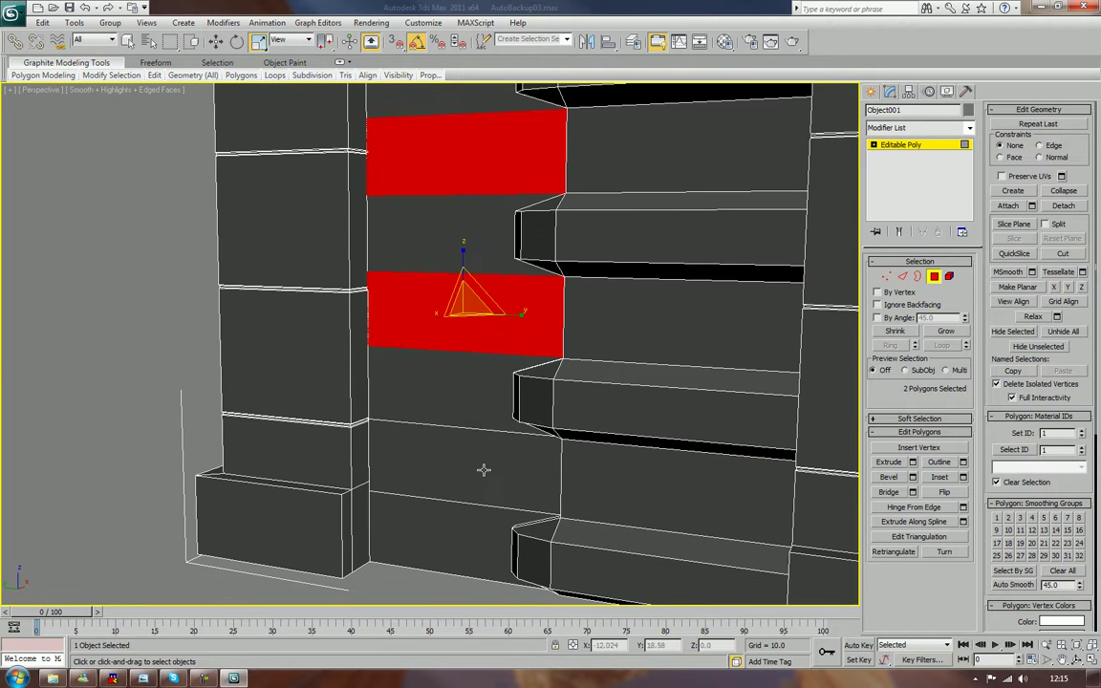
left_click(519, 445, "ctrl")
middle_click_drag(519, 445, 543, 468)
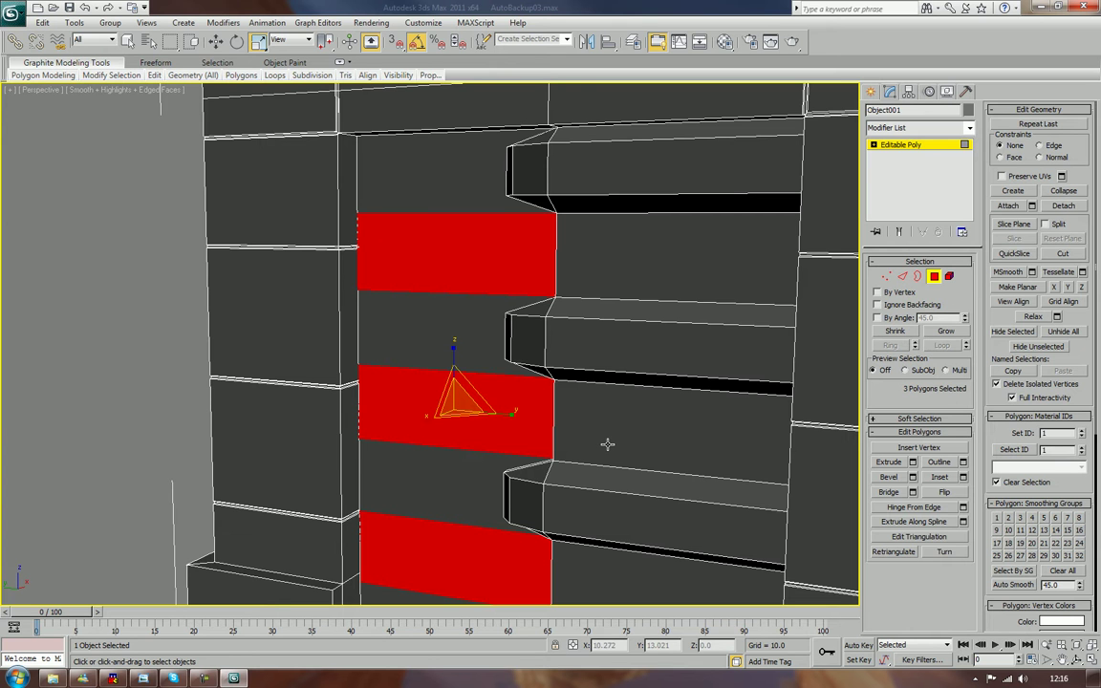
left_click(888, 462)
mouse_move(486, 245)
left_mouse_down()
mouse_move(486, 226)
mouse_move(490, 243)
left_mouse_up()
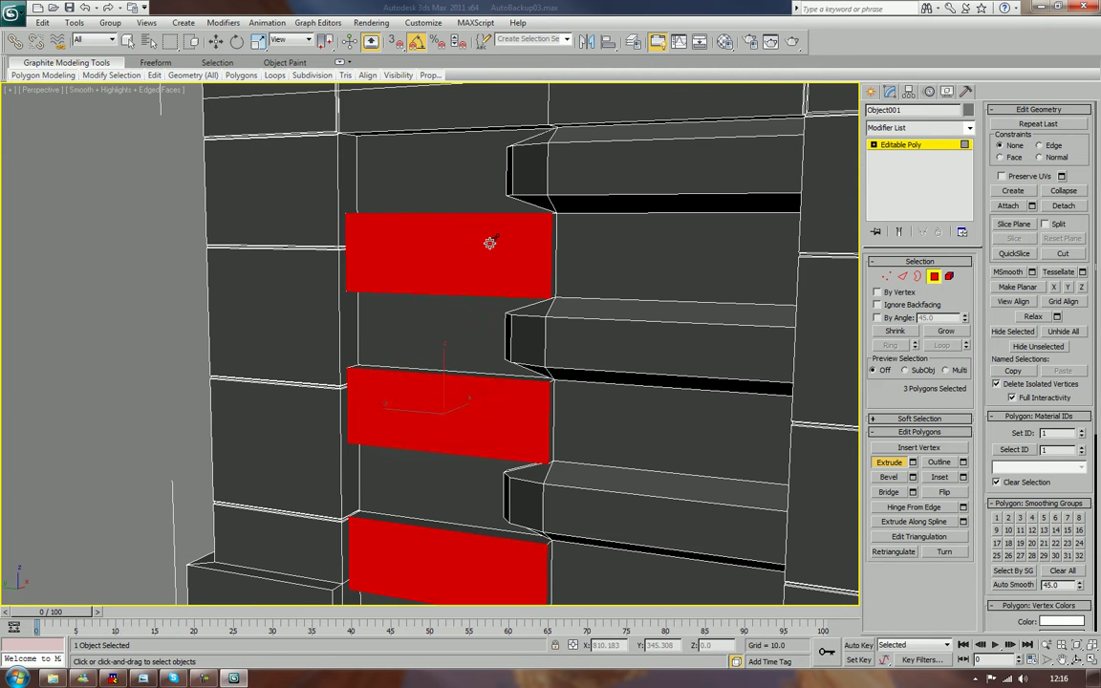
- Scale the three raised faces on the left door half to 76 percent vertically and 92 percent along Y
key("w")
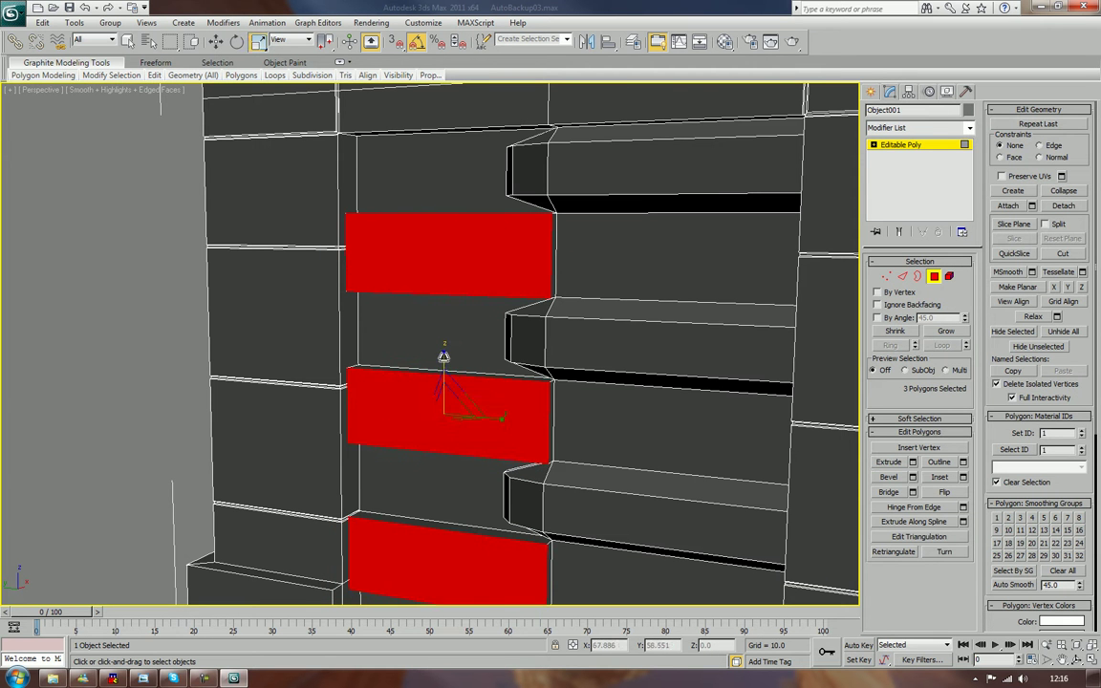
left_click_drag(443, 355, 440, 371)
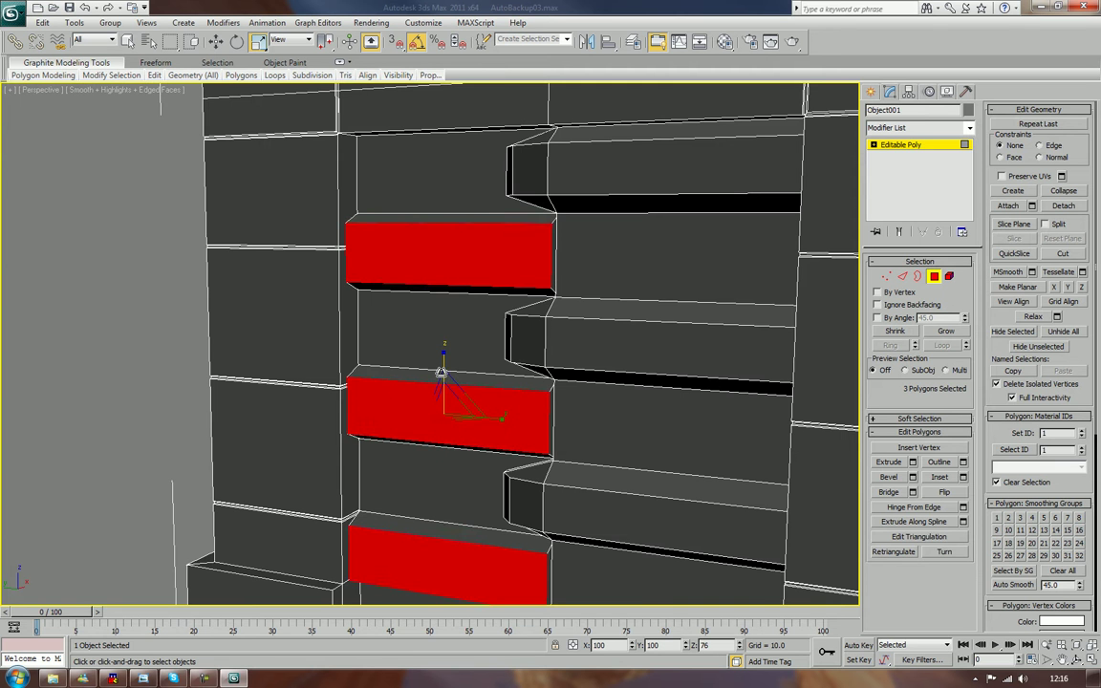
scroll(442, 370, "down", 3)
scroll(443, 368, "up", 2)
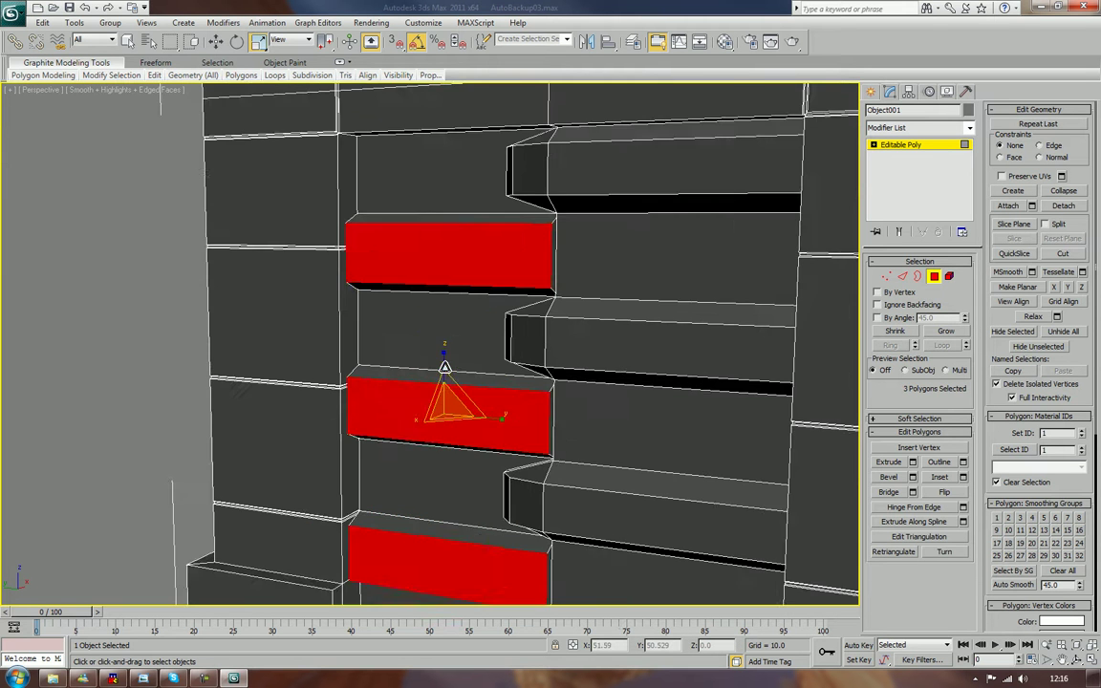
middle_click_drag(445, 363, 458, 397)
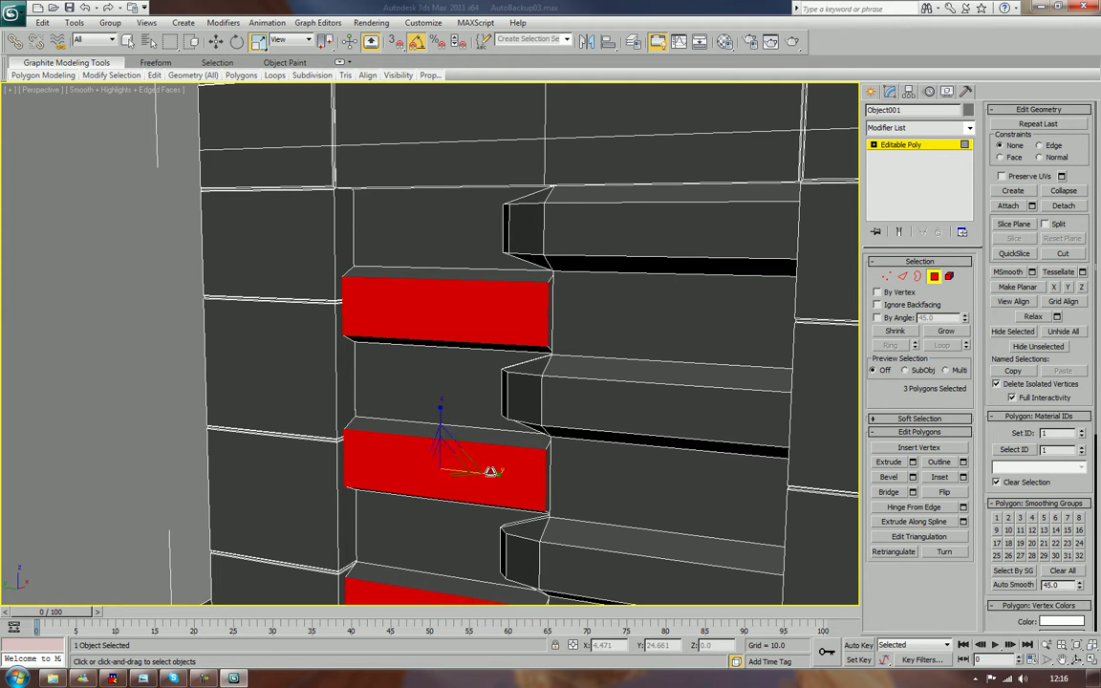
left_click_drag(502, 476, 494, 476)
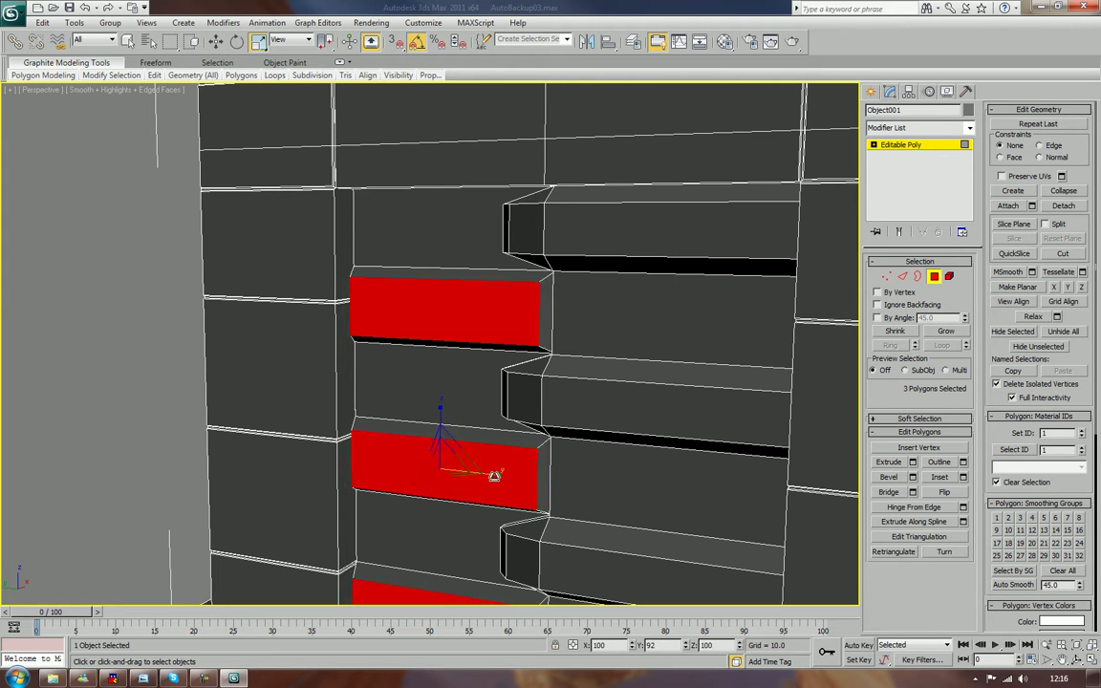
- Shift the three scaled faces on the left door half slightly along Y toward the door's centre
key("w")
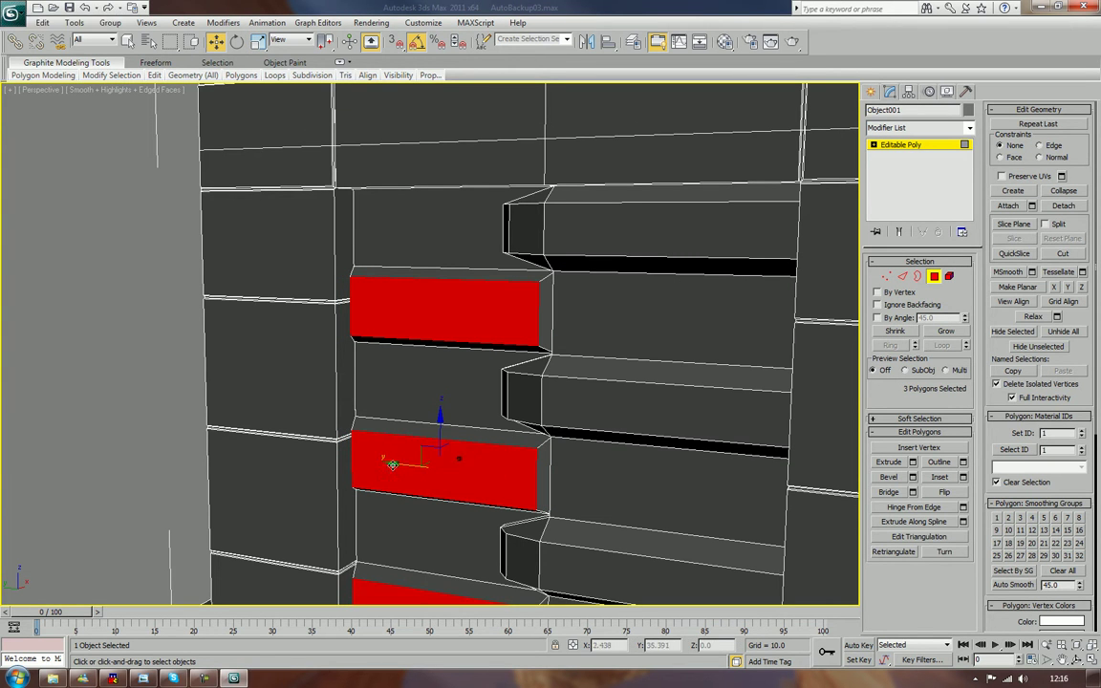
left_click_drag(397, 462, 401, 465)
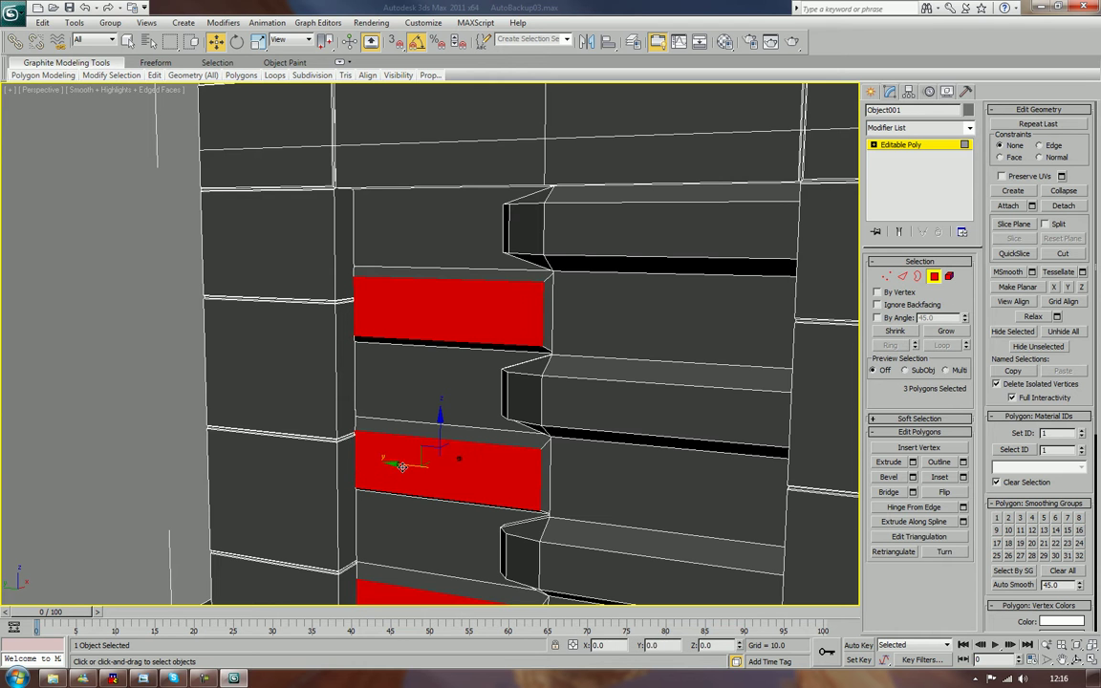
middle_click_drag(401, 466, 474, 457, "alt")
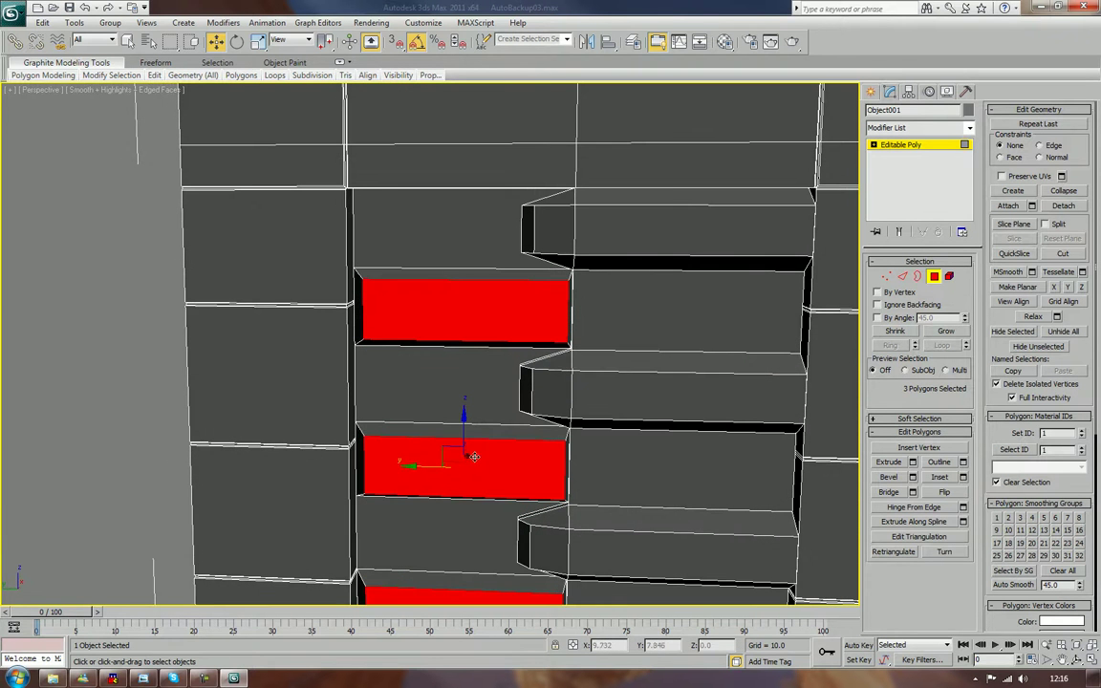
left_click_drag(408, 466, 409, 467)
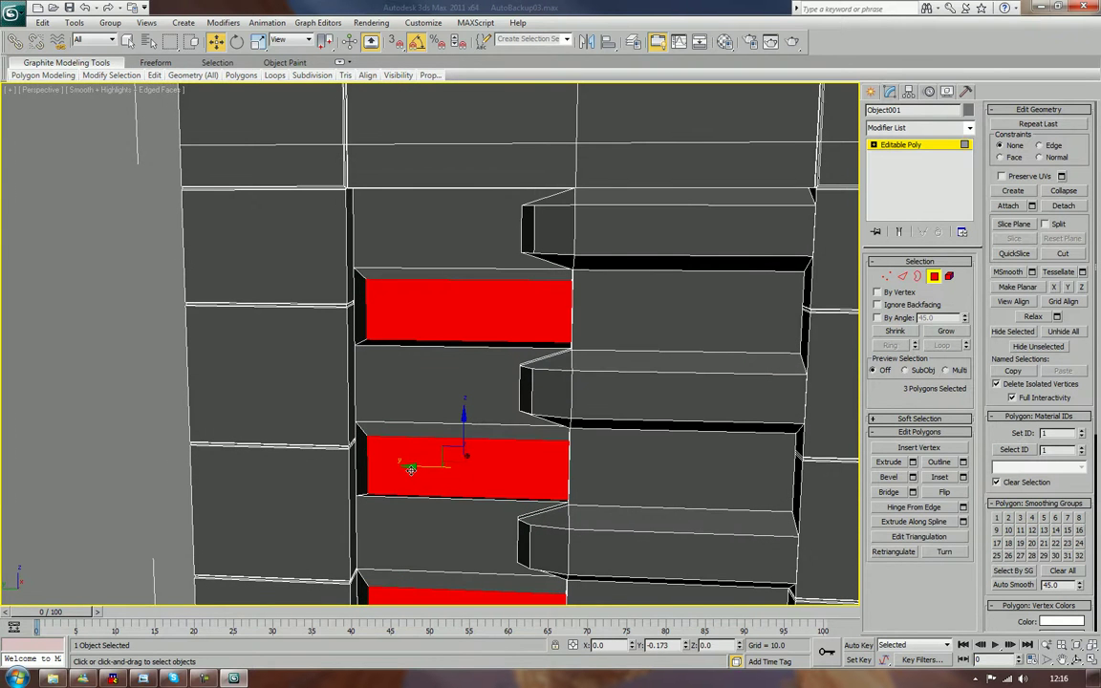
middle_click_drag(599, 422, 575, 428, "alt")
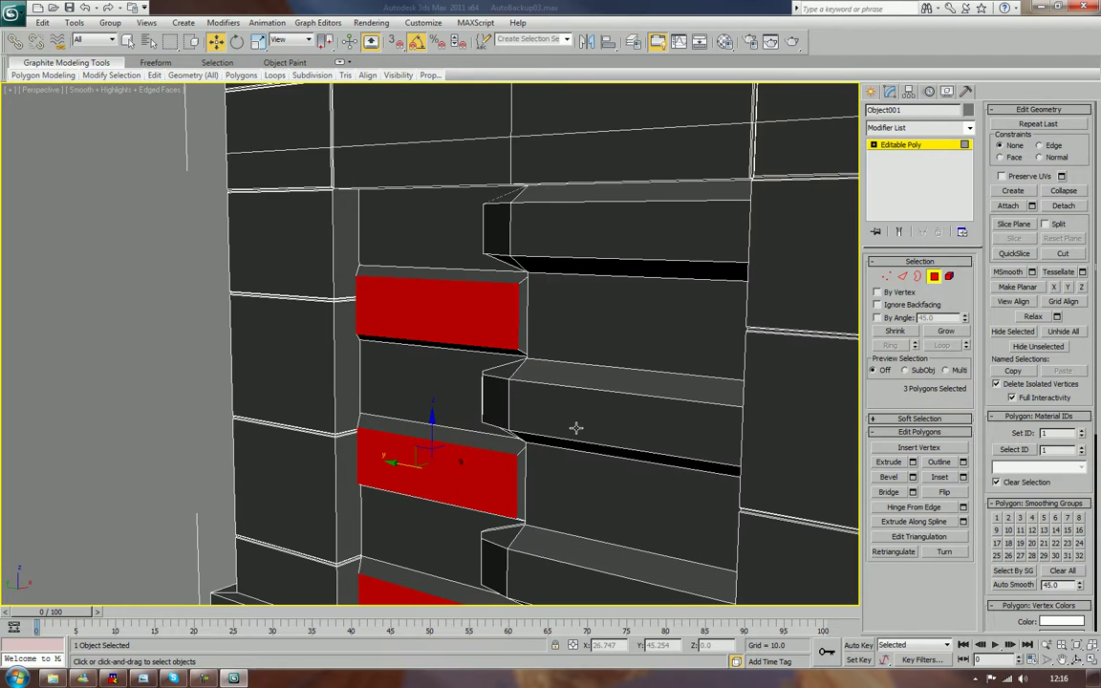
- Extrude the three tapered faces on the left door half a second time, slightly outward
key("shift+e")
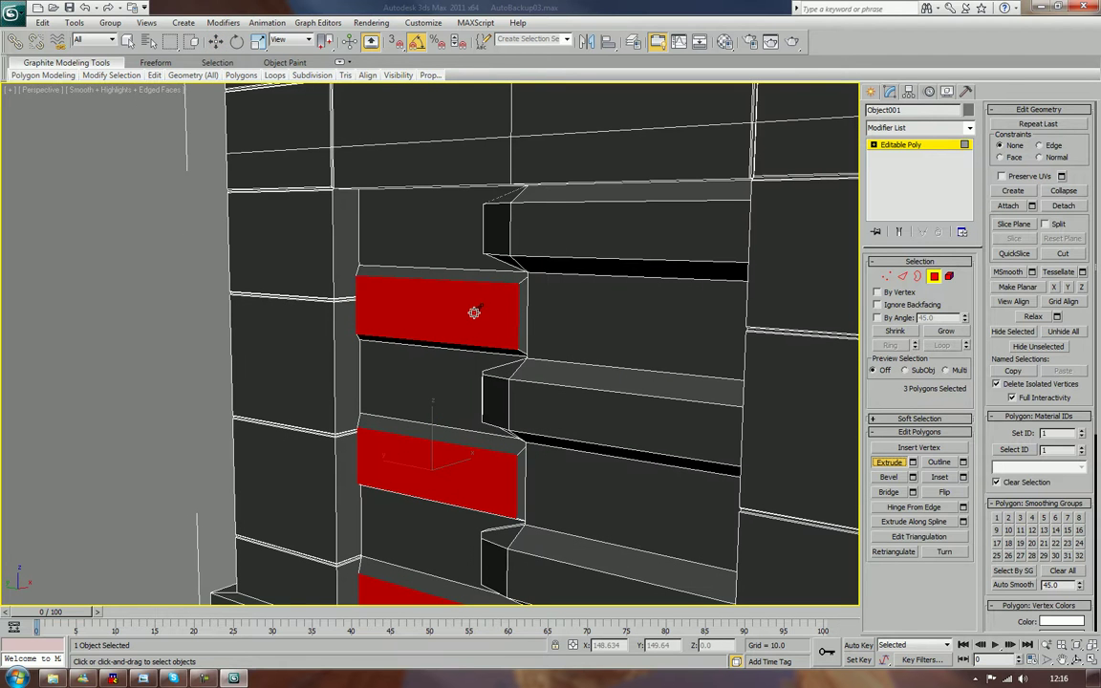
left_click_drag(475, 313, 478, 315)
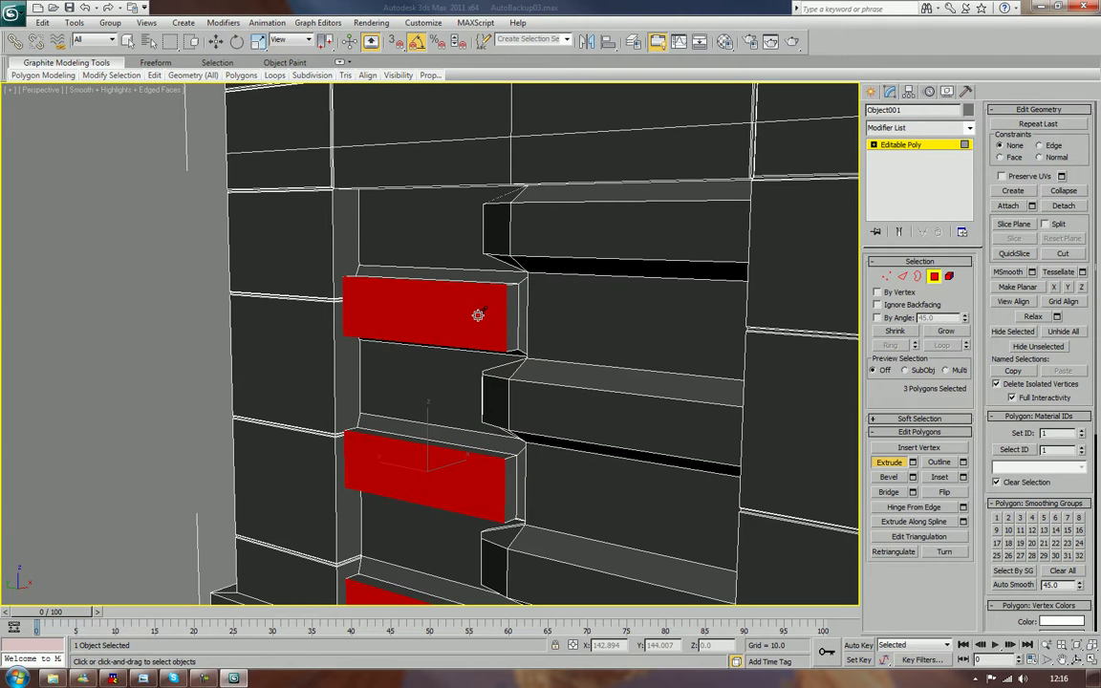
scroll(477, 315, "down", 3)
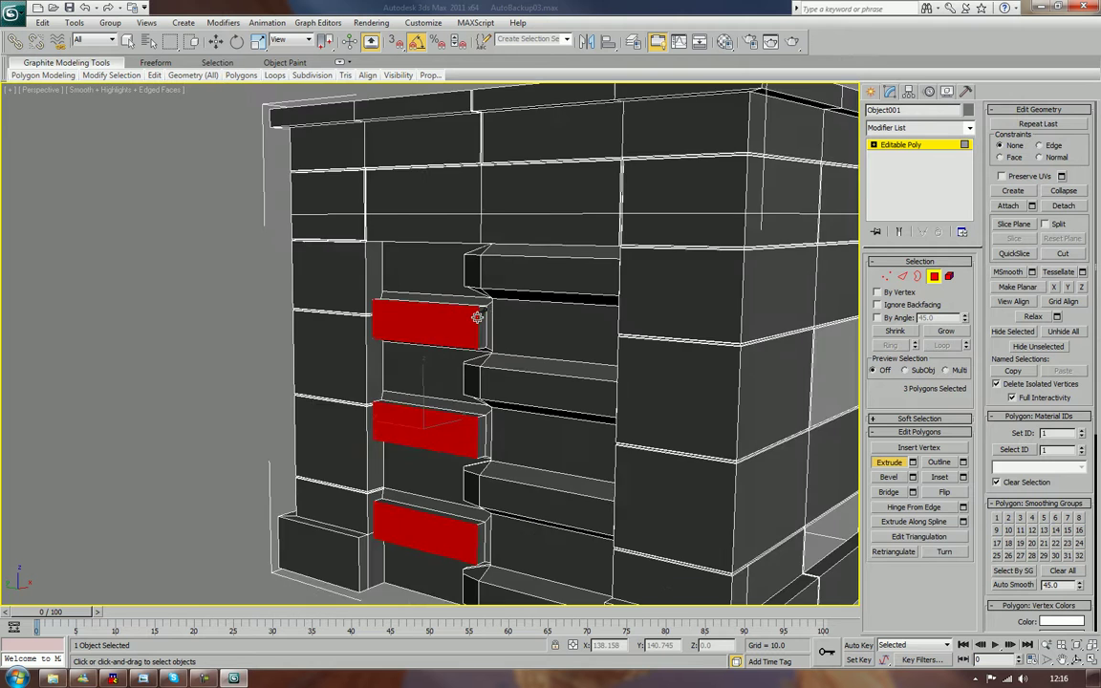
mouse_move(477, 316)
middle_mouse_down("alt")
mouse_move(626, 315)
mouse_move(490, 322)
middle_mouse_up("alt")
- Scale the front faces of the second extrusion on the left door half vertically to 63 percent
key("e")
key("w")
key("r")
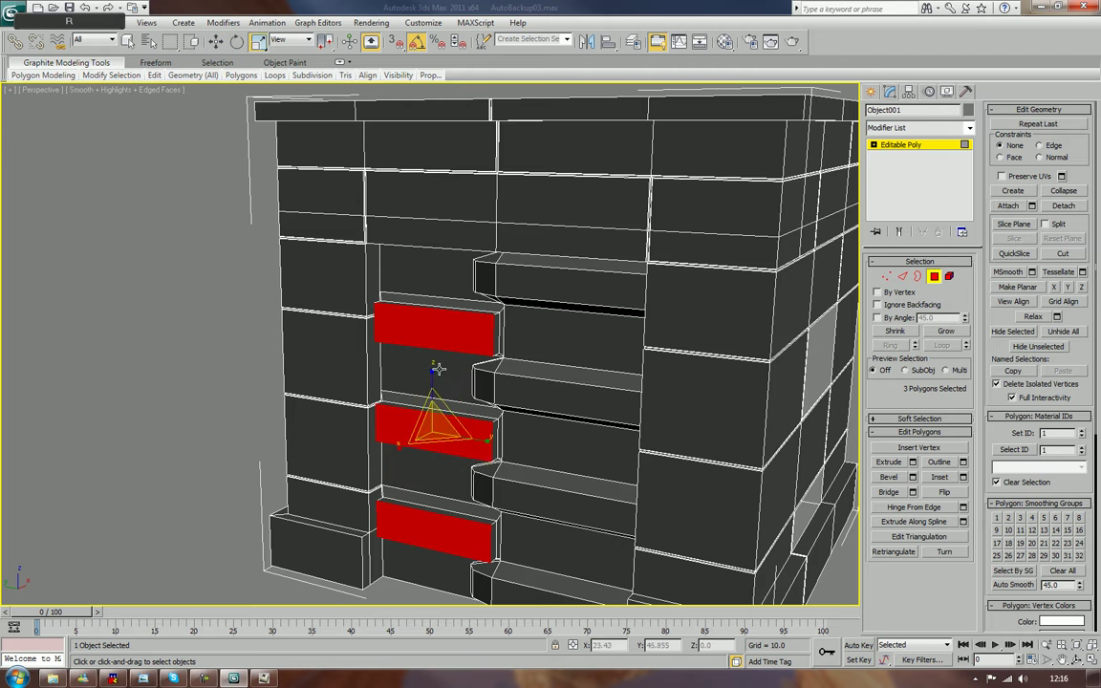
left_click_drag(436, 369, 396, 374)
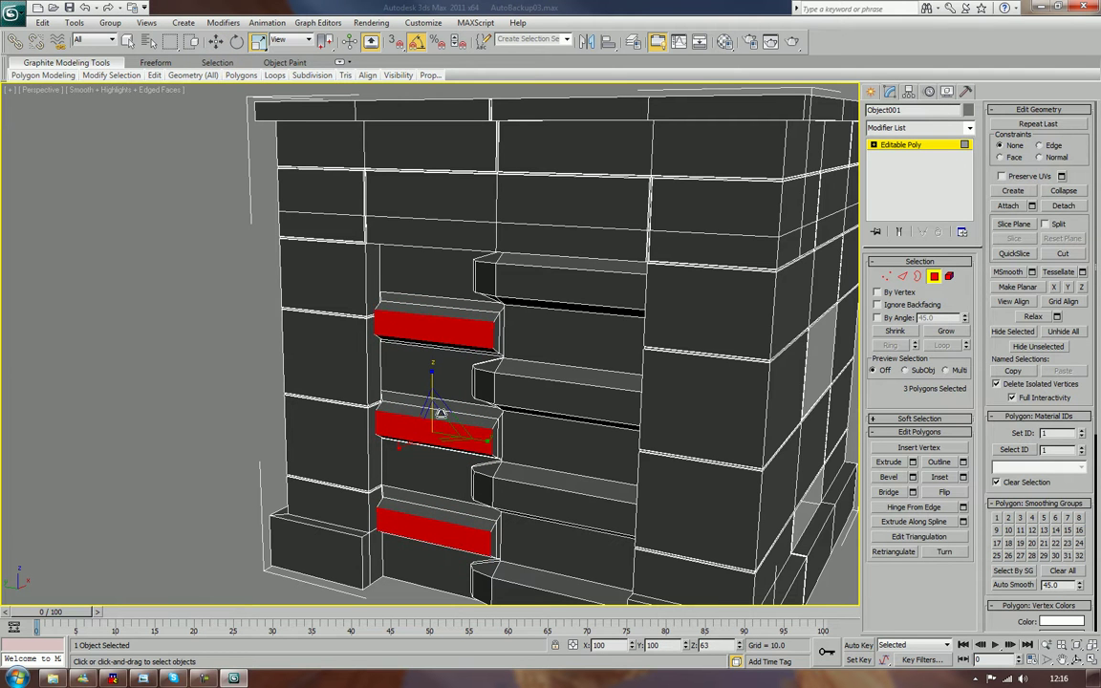
middle_click_drag(437, 371, 481, 356, "alt")
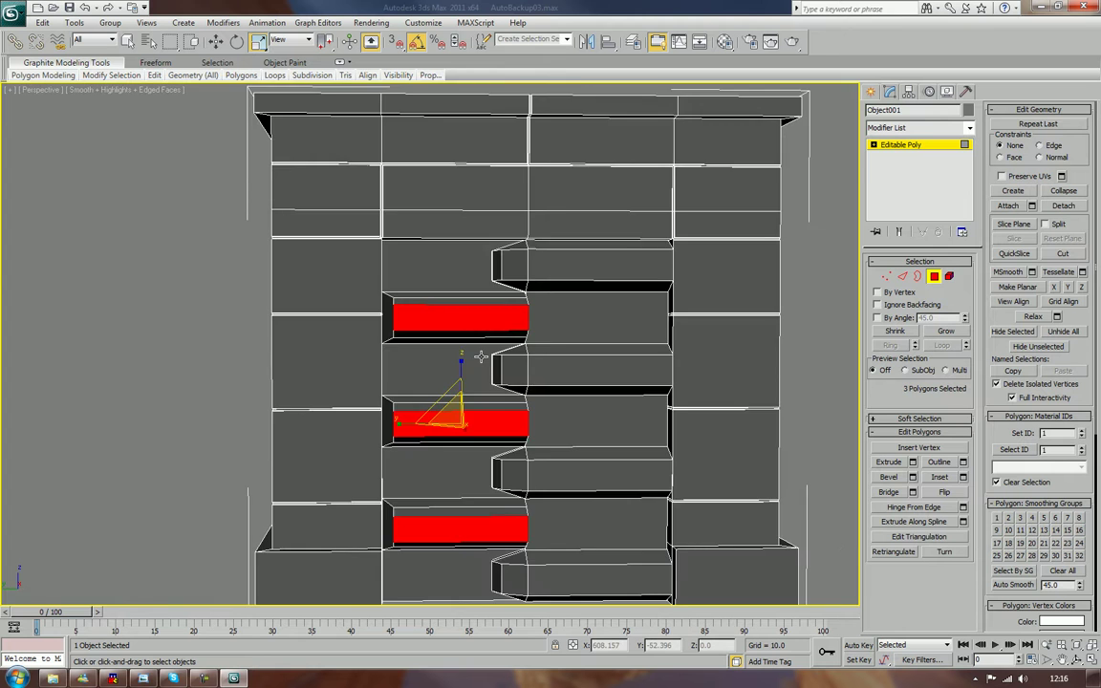
scroll(480, 356, "up", 3)
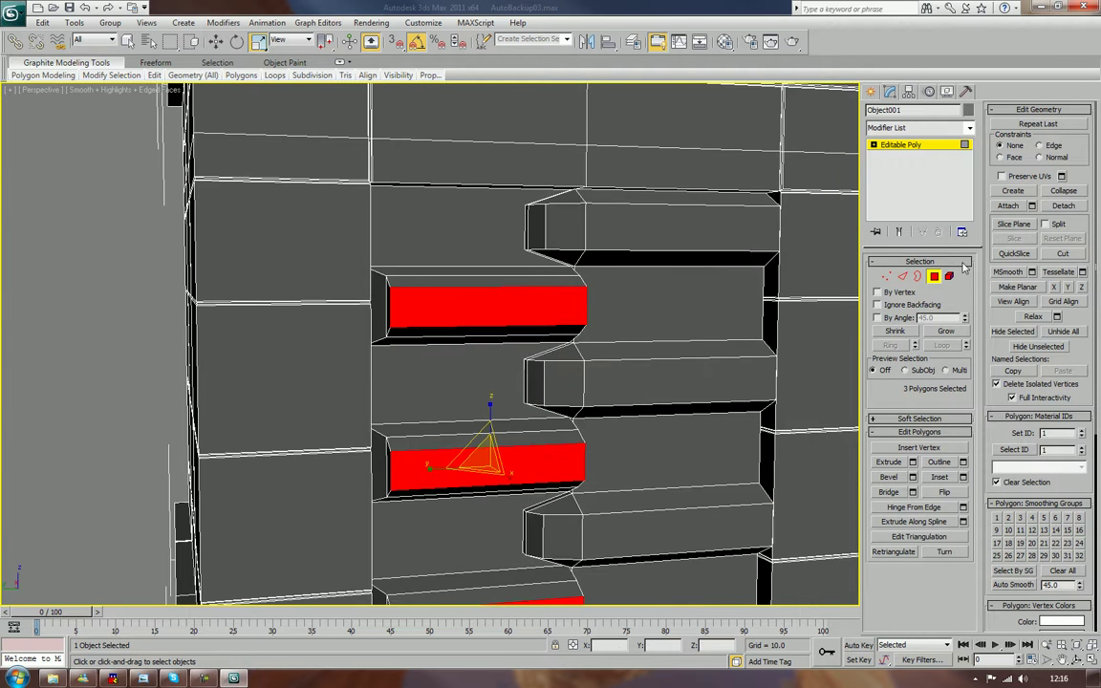
- Move the outer vertical front edges of the three left door blocks along Y toward the door's centre to slant their ends
key("2")
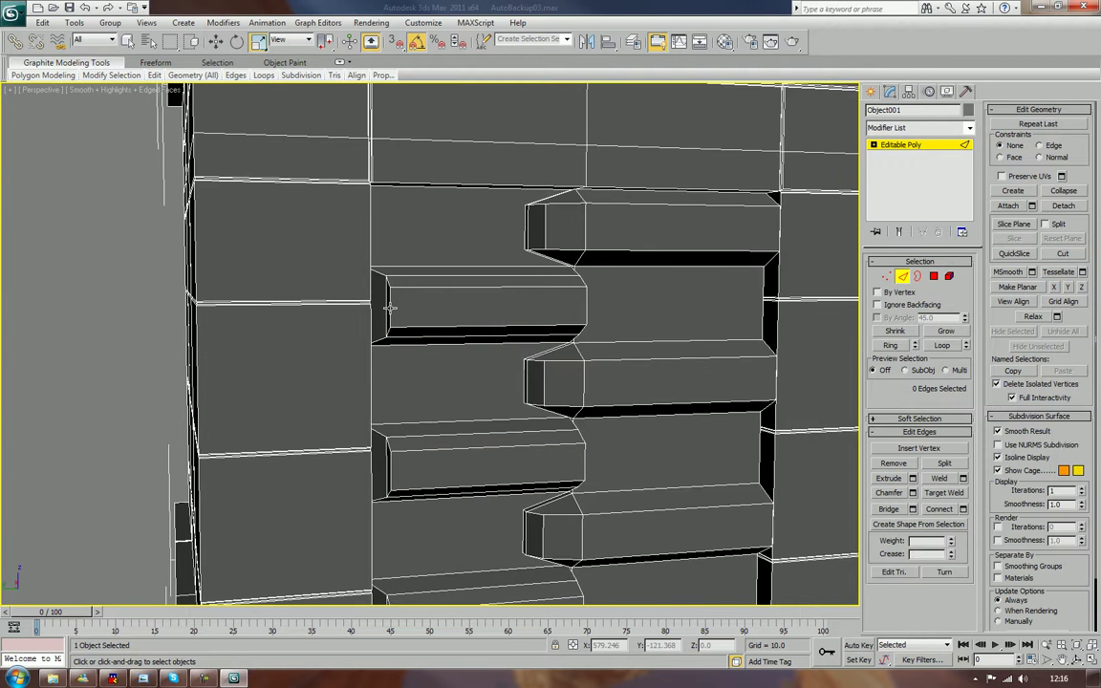
left_click(390, 308)
left_click(390, 471, "ctrl")
middle_click_drag(426, 450, 462, 310)
left_click(424, 488, "ctrl")
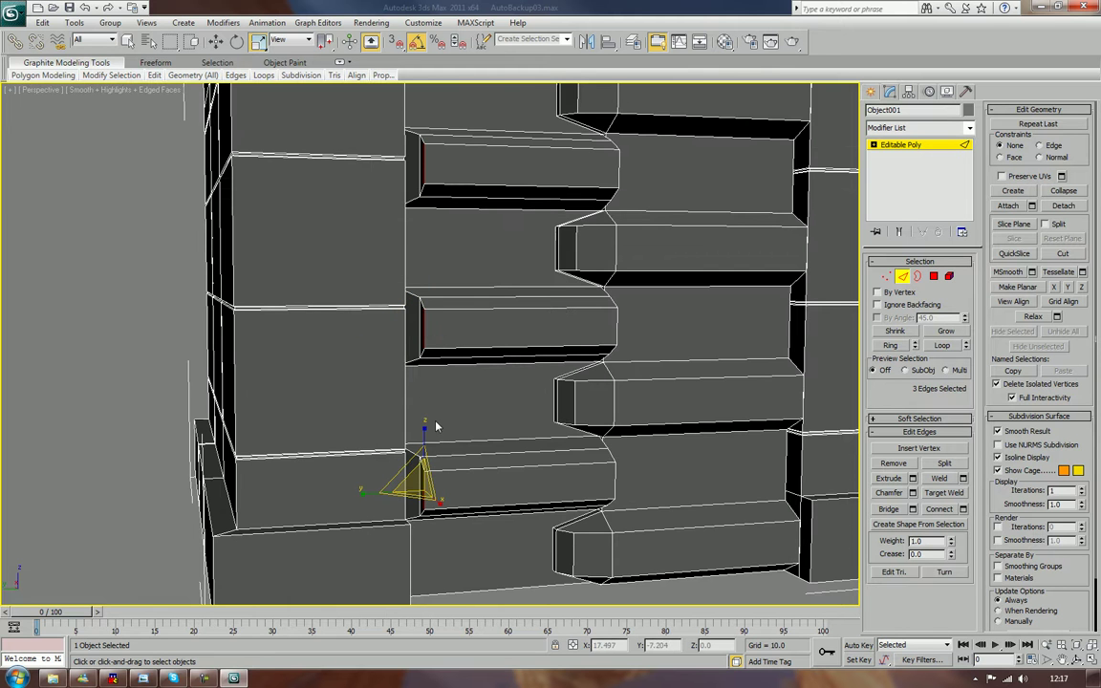
key("w")
left_click_drag(389, 493, 415, 493)
middle_click_drag(537, 426, 489, 407, "alt")
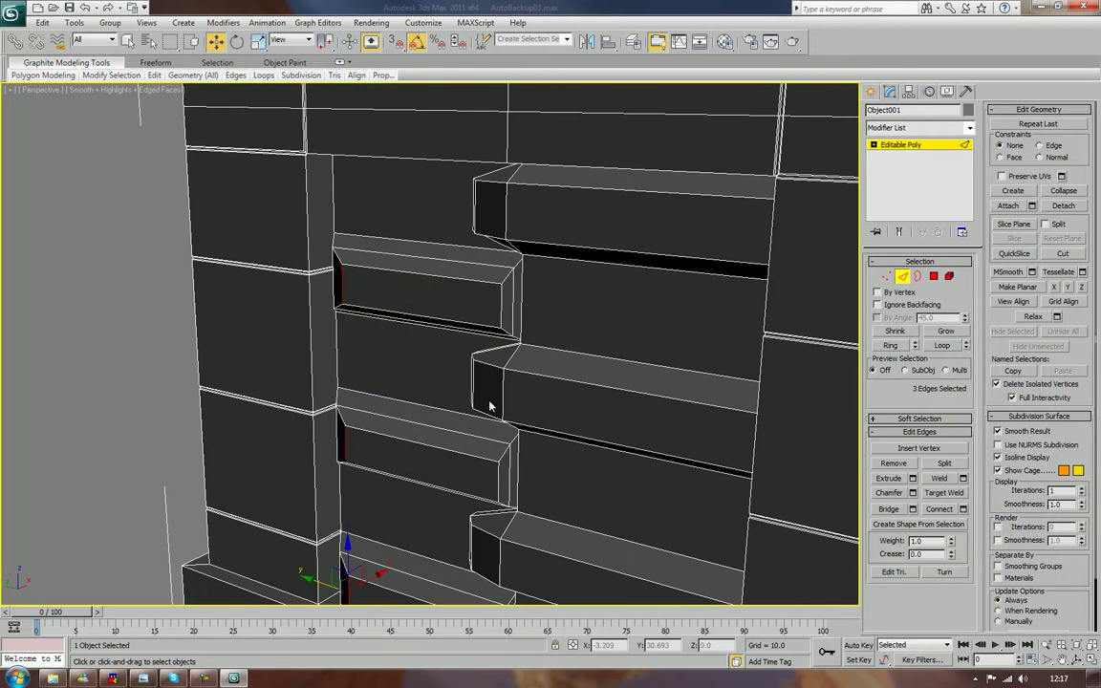
- Inset the six inner end faces of the three left door blocks slightly, two adjoining faces per block
left_click(933, 276)
left_click(518, 304)
left_click(509, 306, "ctrl")
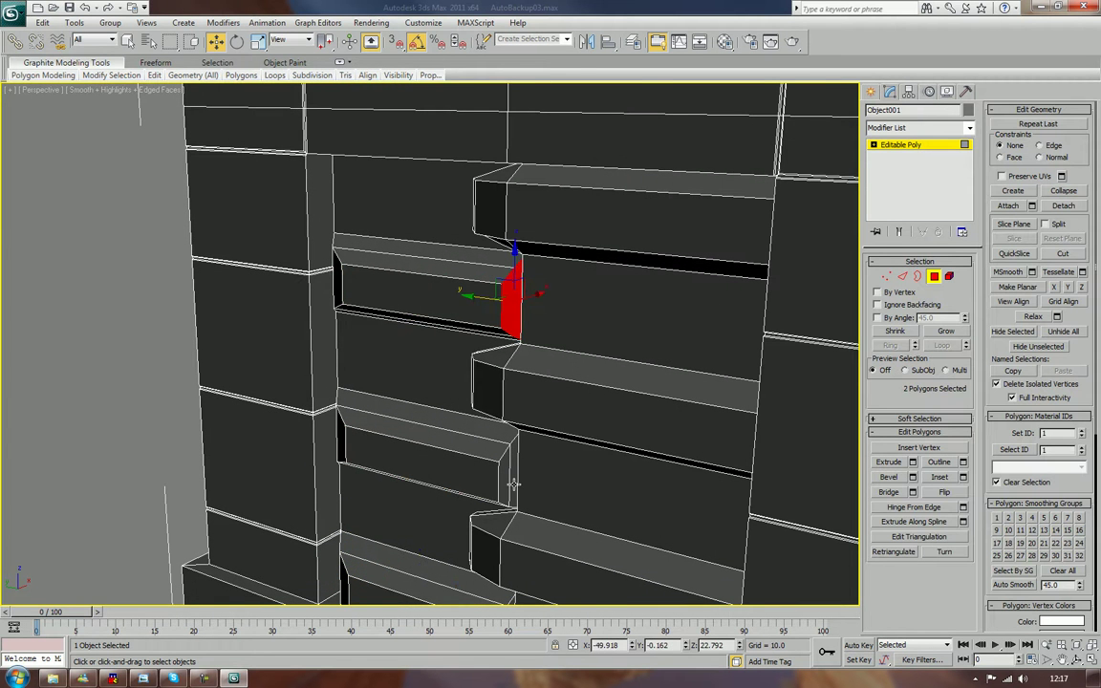
middle_click_drag(512, 440, 510, 418)
left_click(513, 444, "ctrl")
left_click(498, 464, "ctrl")
middle_click_drag(498, 469, 553, 265)
left_click(556, 424, "ctrl")
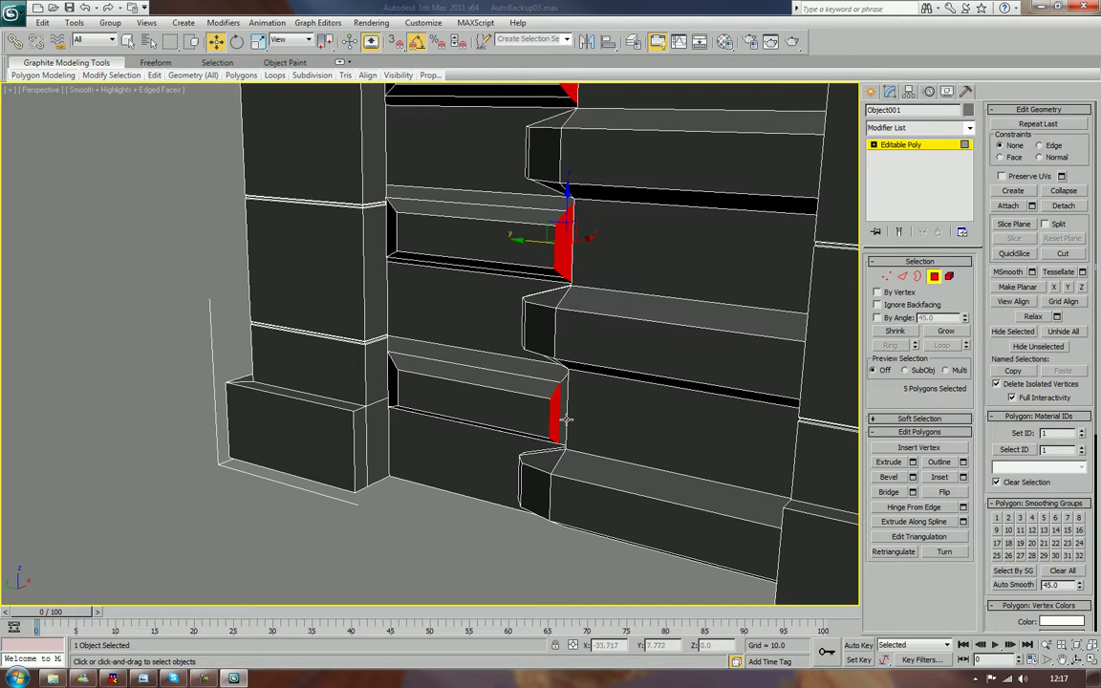
left_click(567, 421, "ctrl")
left_click(573, 412, "alt")
left_click(561, 411, "ctrl")
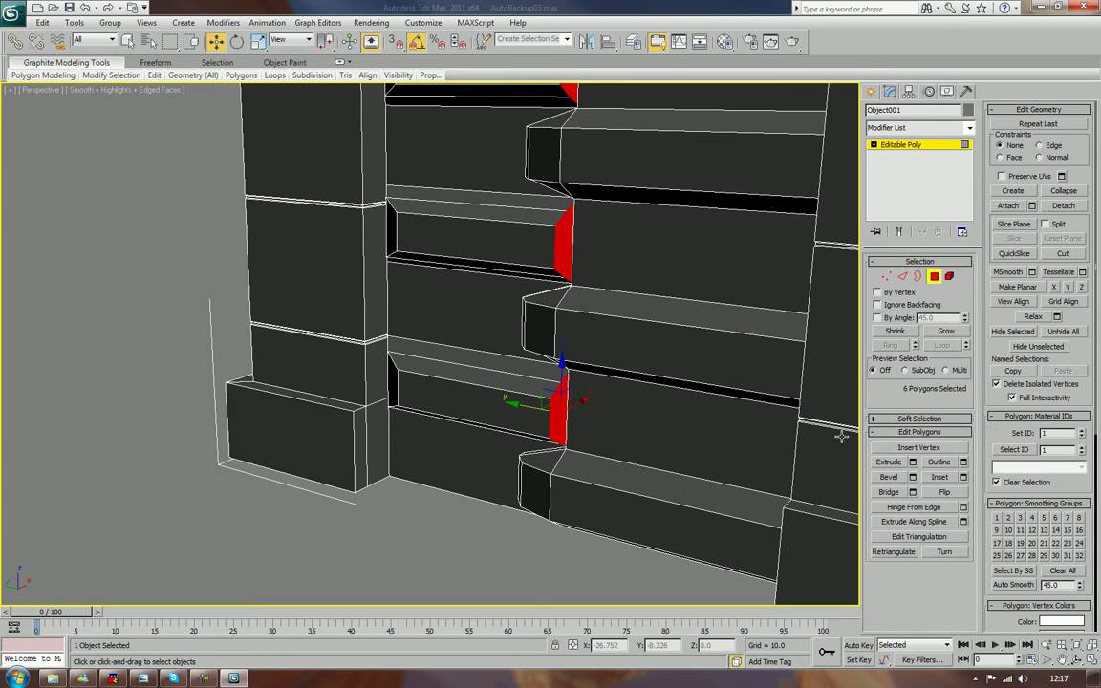
left_click(941, 478)
left_click_drag(561, 420, 557, 417)
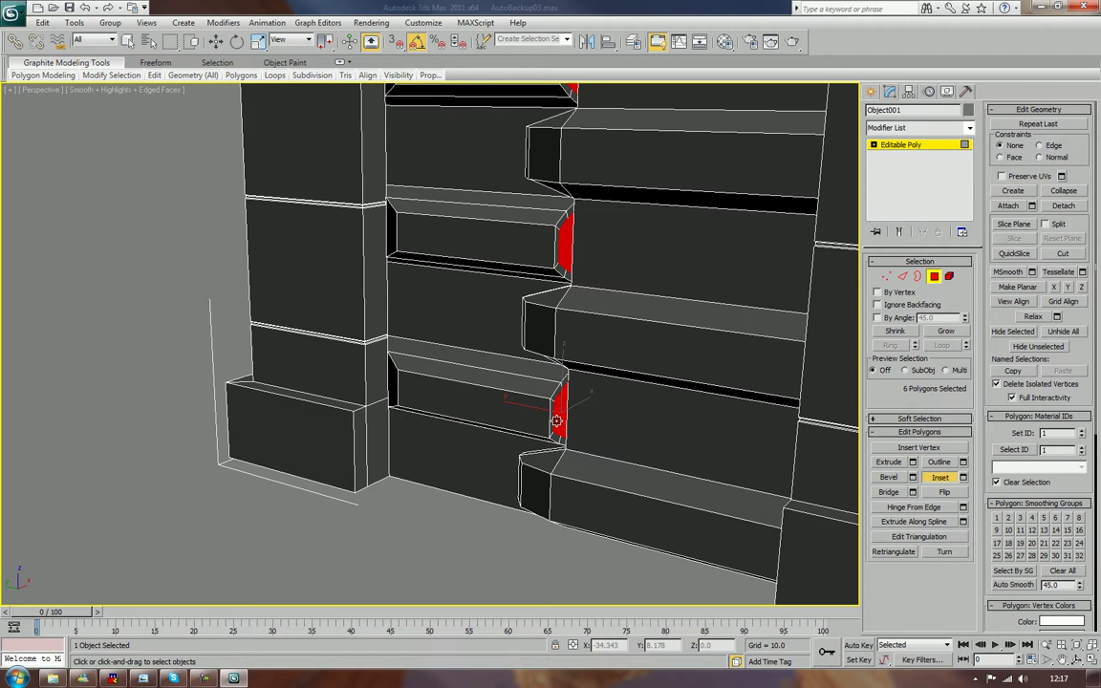
scroll(594, 413, "up", 6)
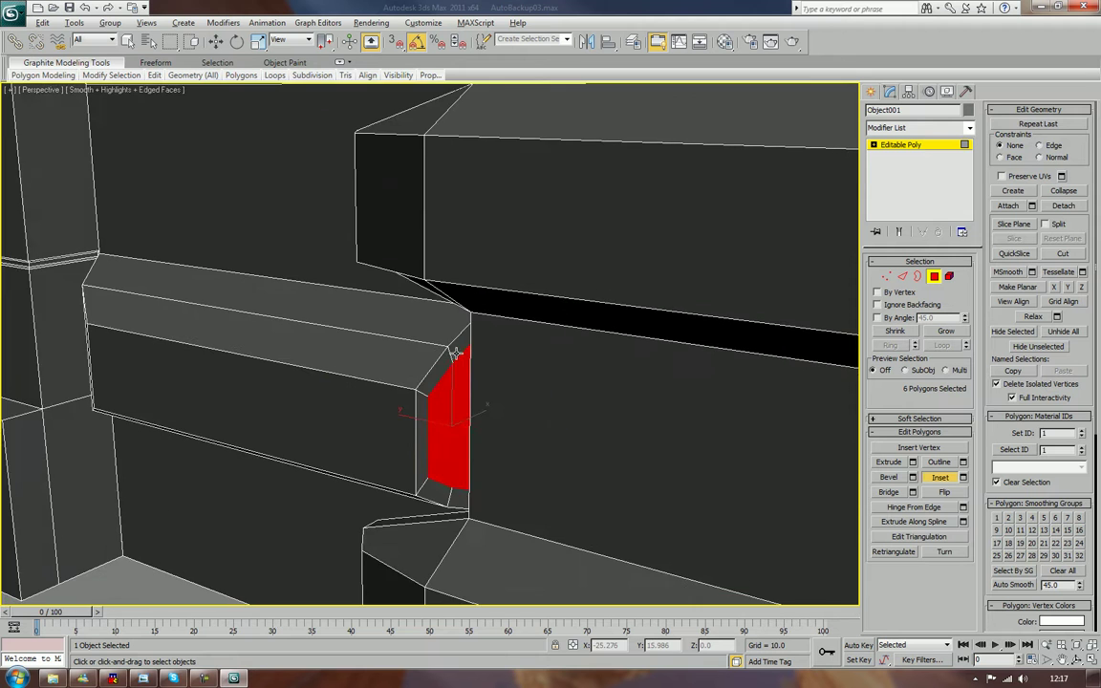
middle_click_drag(456, 353, 493, 355, "alt")
middle_click_drag(612, 375, 367, 379)
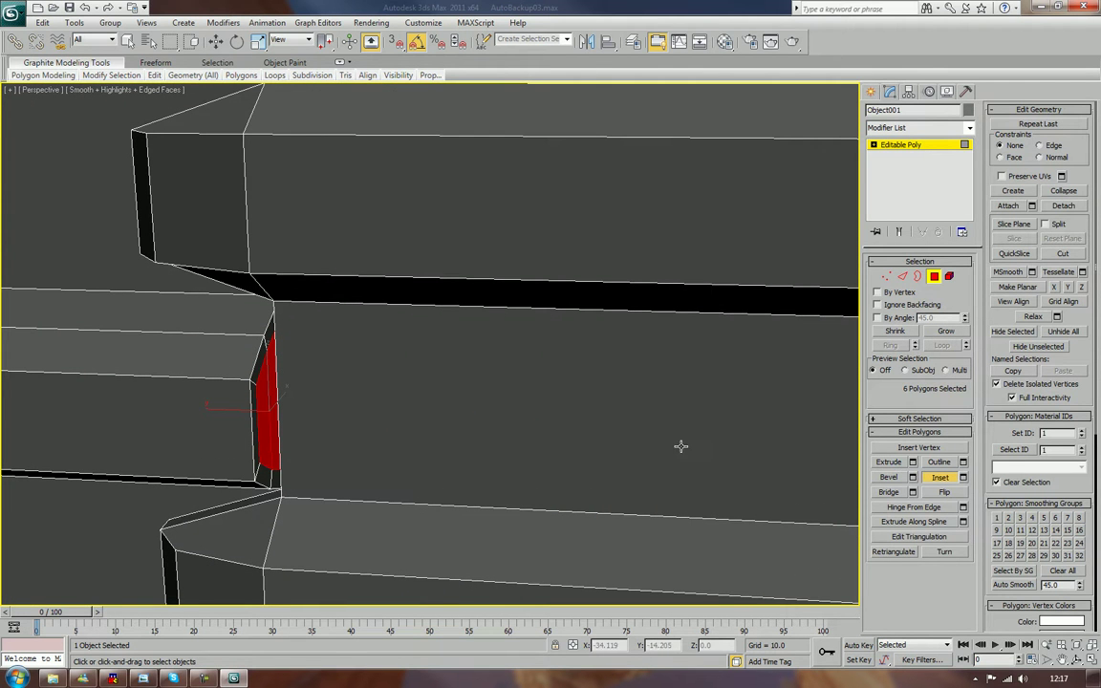
middle_click_drag(395, 440, 361, 439, "alt")
key("w")
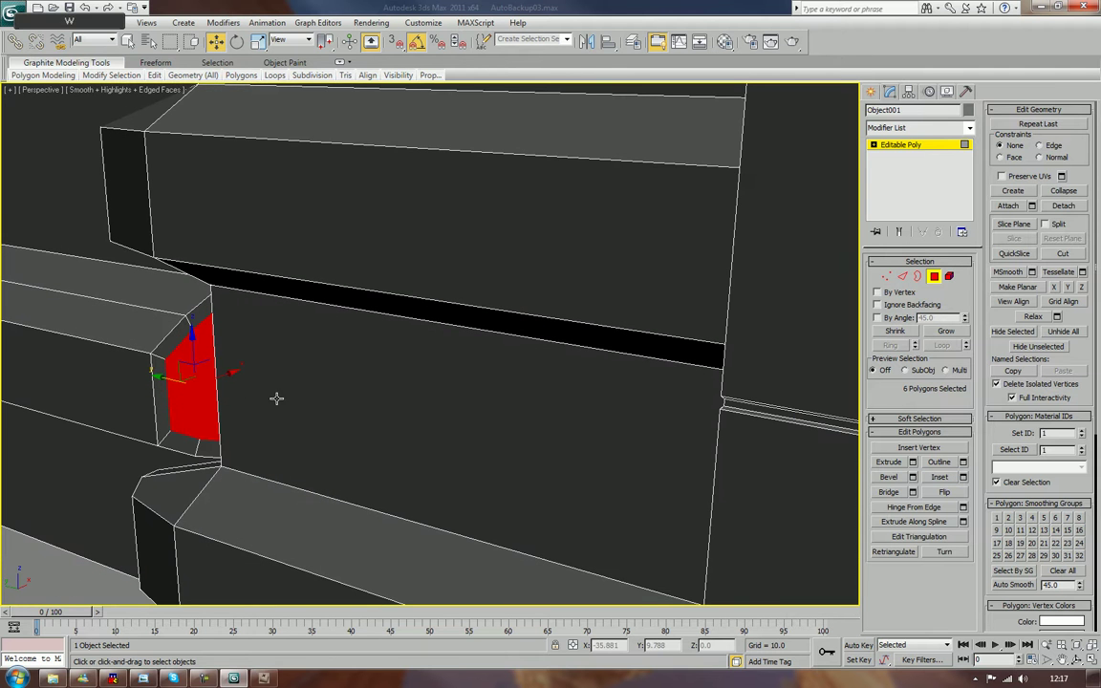
- Move the six inset end faces of the three left door blocks slightly outward along X
left_click_drag(227, 372, 220, 376)
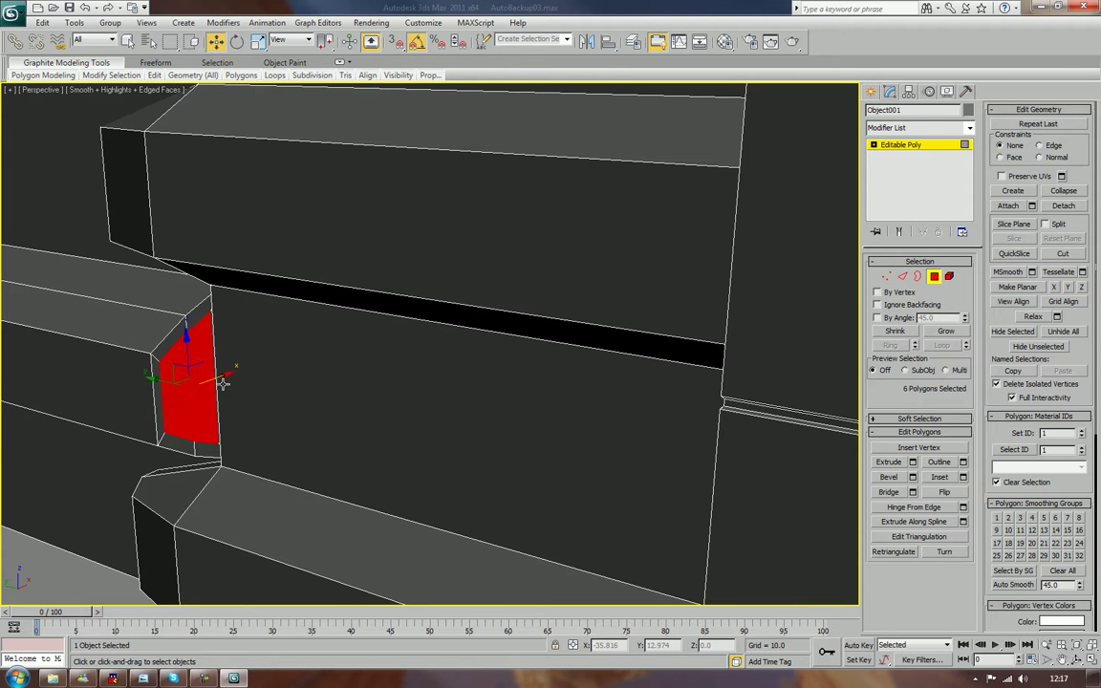
scroll(223, 382, "down", 3)
scroll(226, 382, "up", 1)
middle_click_drag(260, 348, 271, 518)
scroll(774, 320, "down", 3)
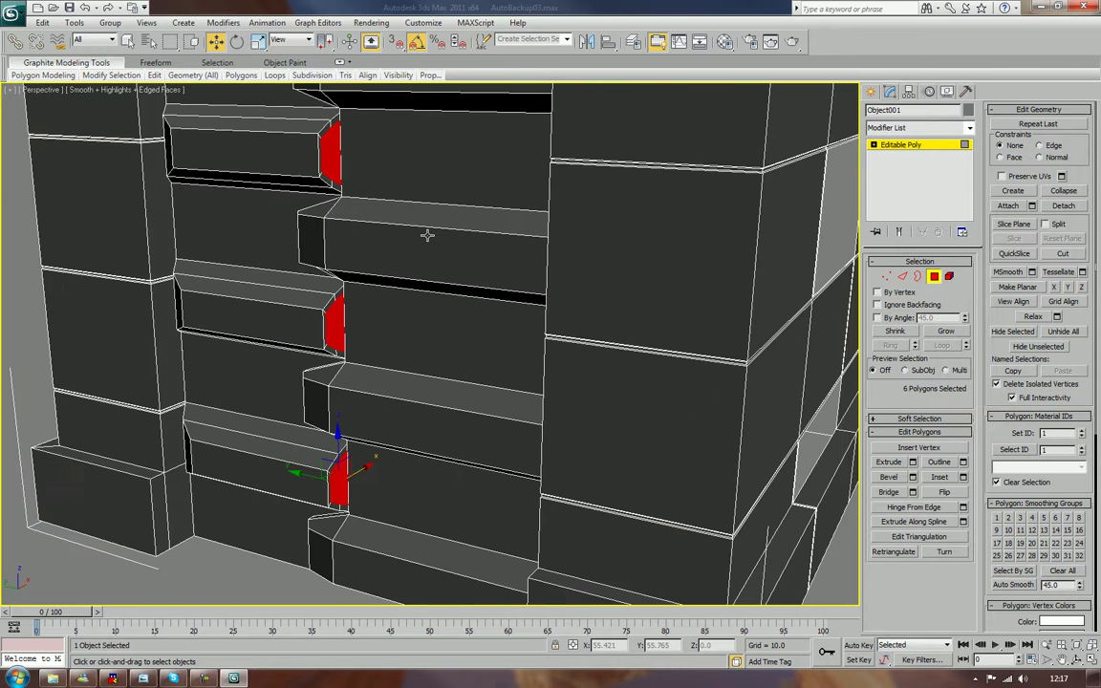
scroll(427, 235, "down", 3)
scroll(427, 235, "up", 3)
- Move the front vertical edges of the inset end faces on the three left door blocks slightly inward along X
left_click(908, 283)
left_click(321, 153)
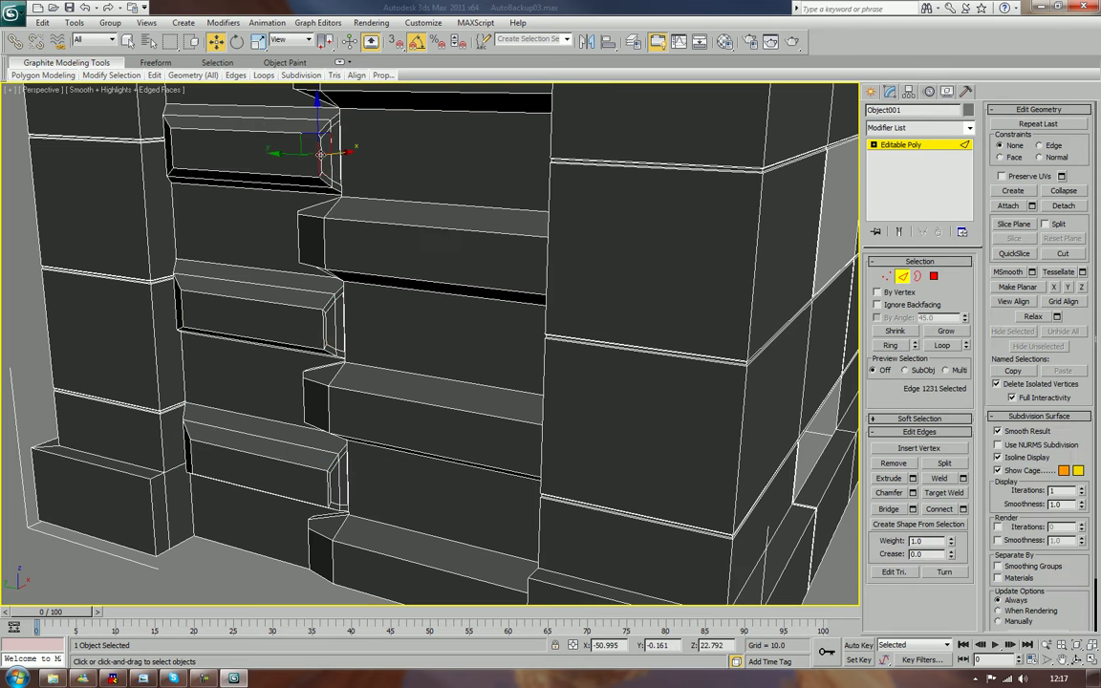
left_click(327, 168)
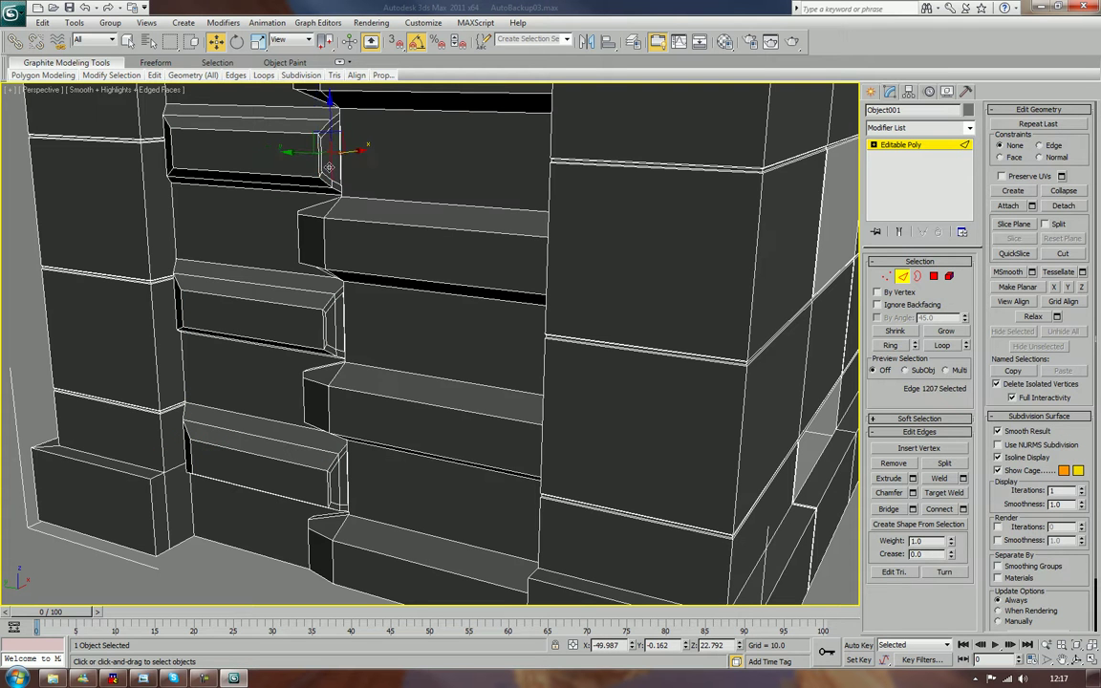
left_click(323, 158)
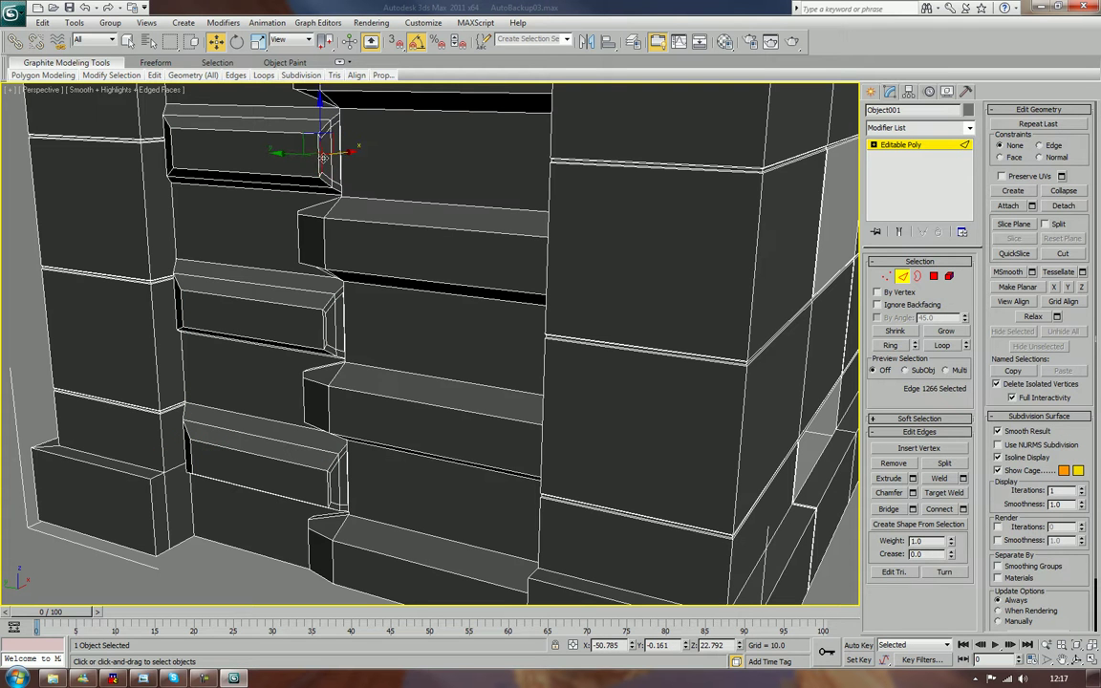
left_click(327, 328, "ctrl")
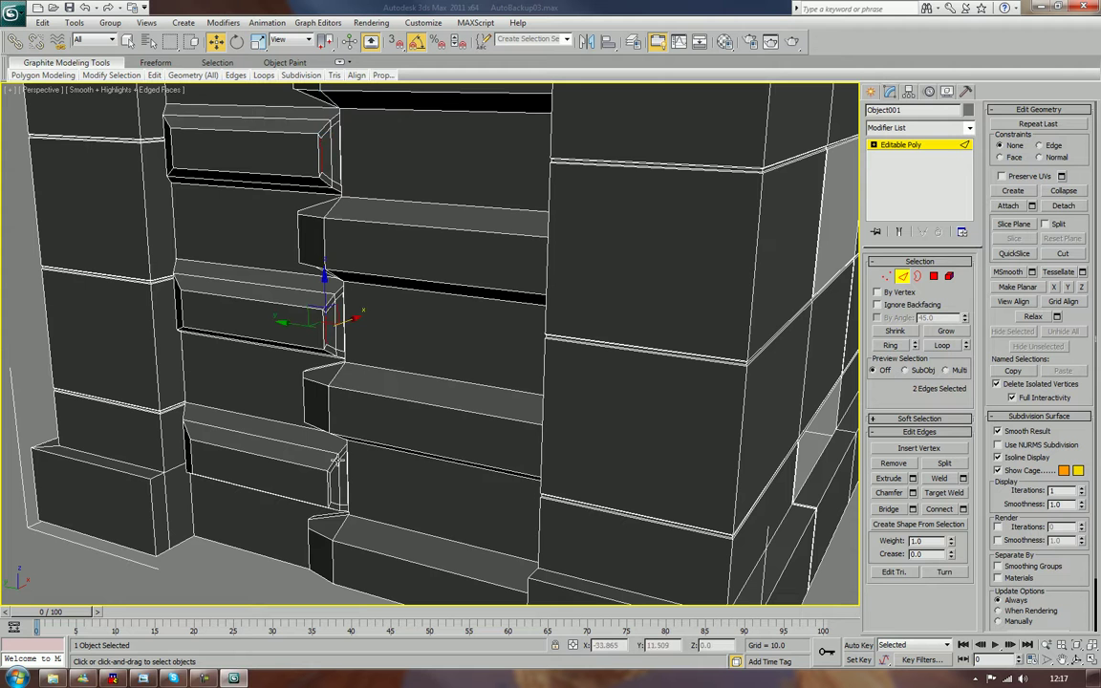
left_click(330, 487, "ctrl")
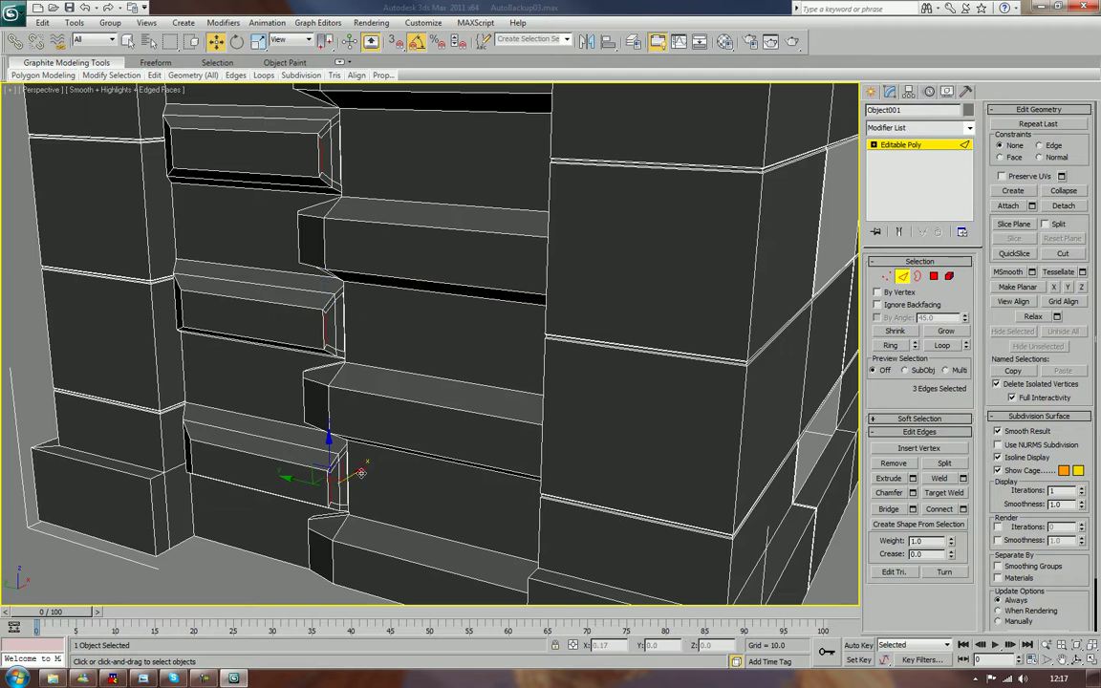
left_click_drag(361, 473, 363, 473)
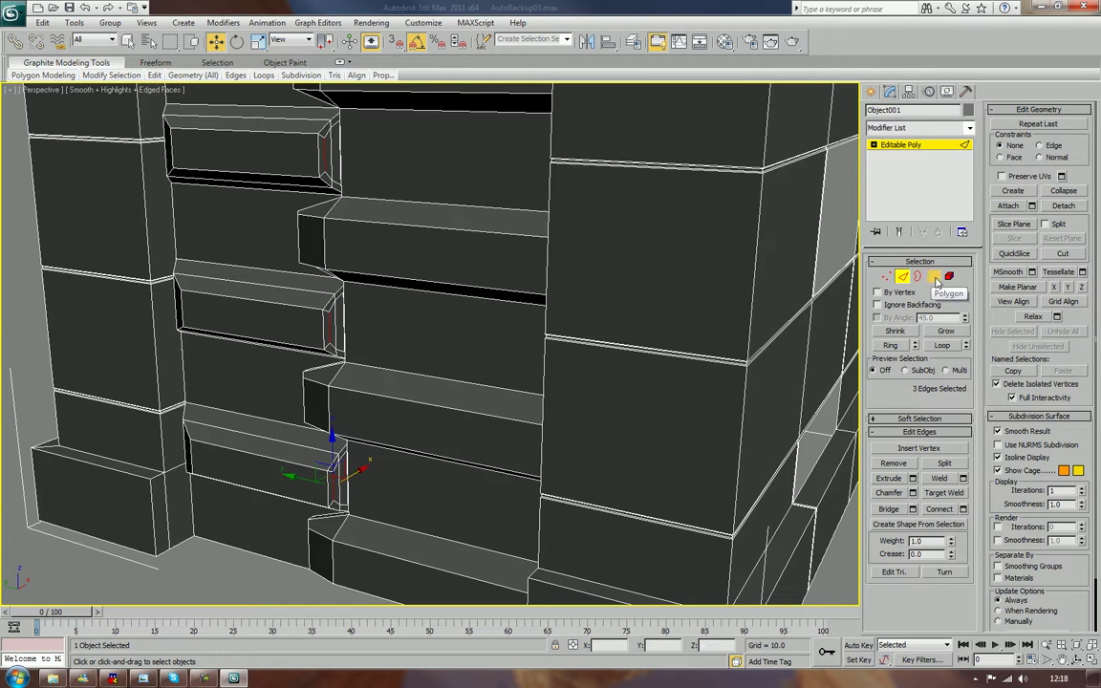
- Extrude the six inset end faces of the three left door blocks and lengthen the resulting tips along Y toward the right door half
left_click(934, 276)
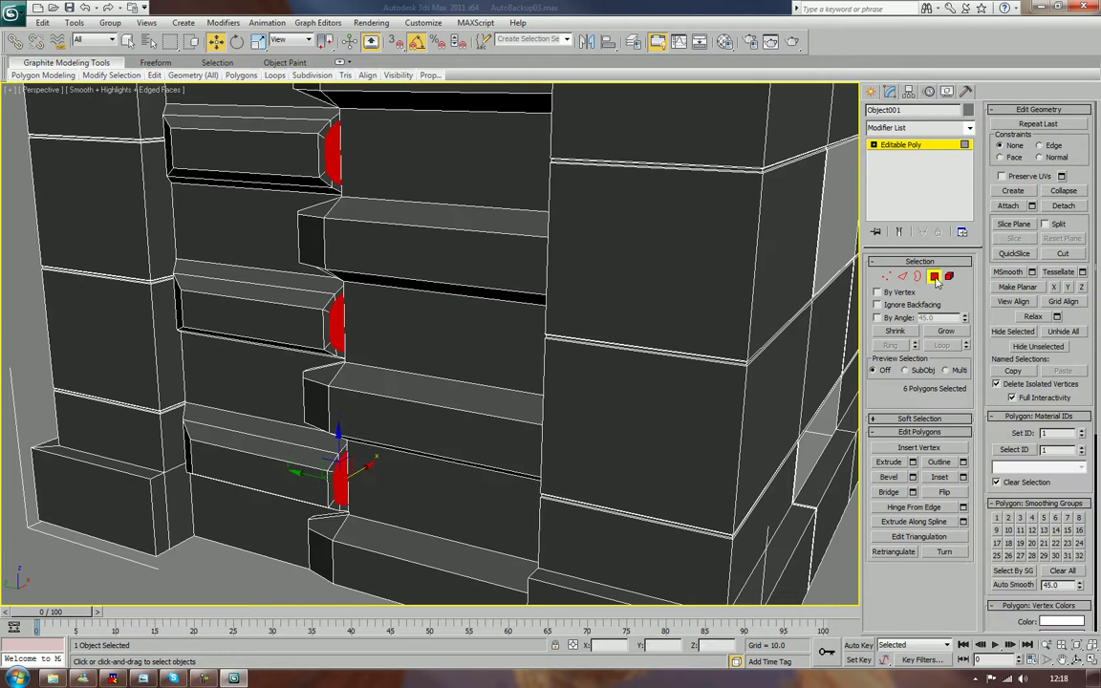
left_click(888, 462)
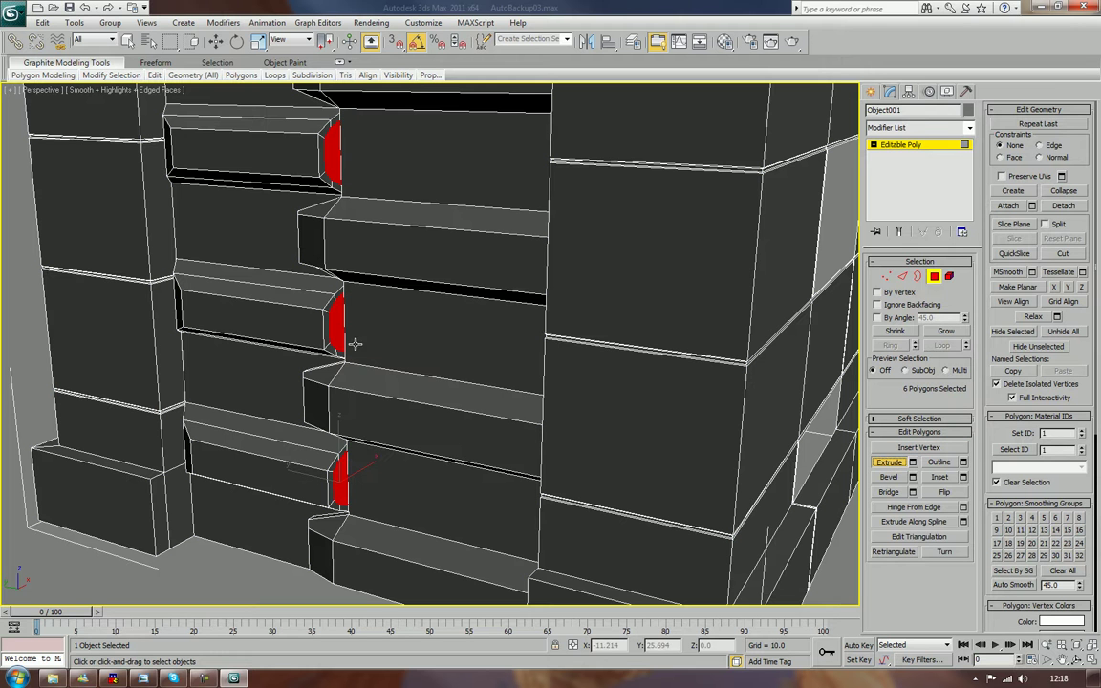
left_click_drag(327, 324, 335, 328)
key("w")
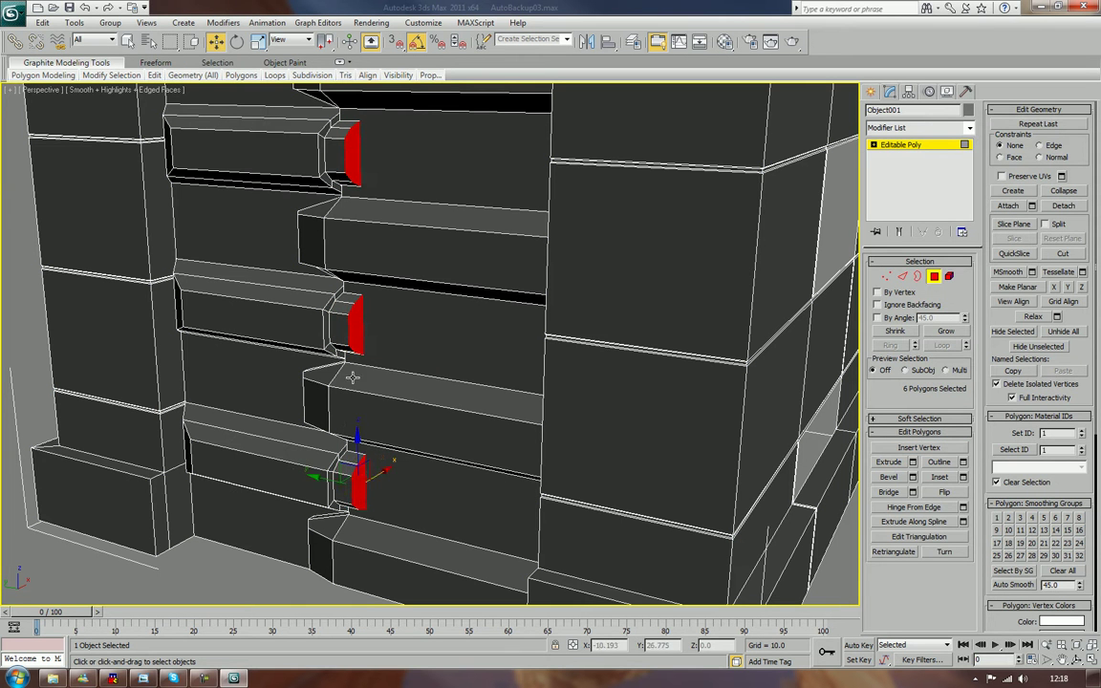
left_click_drag(318, 481, 356, 488)
scroll(431, 500, "up", 3)
middle_click_drag(429, 504, 469, 335)
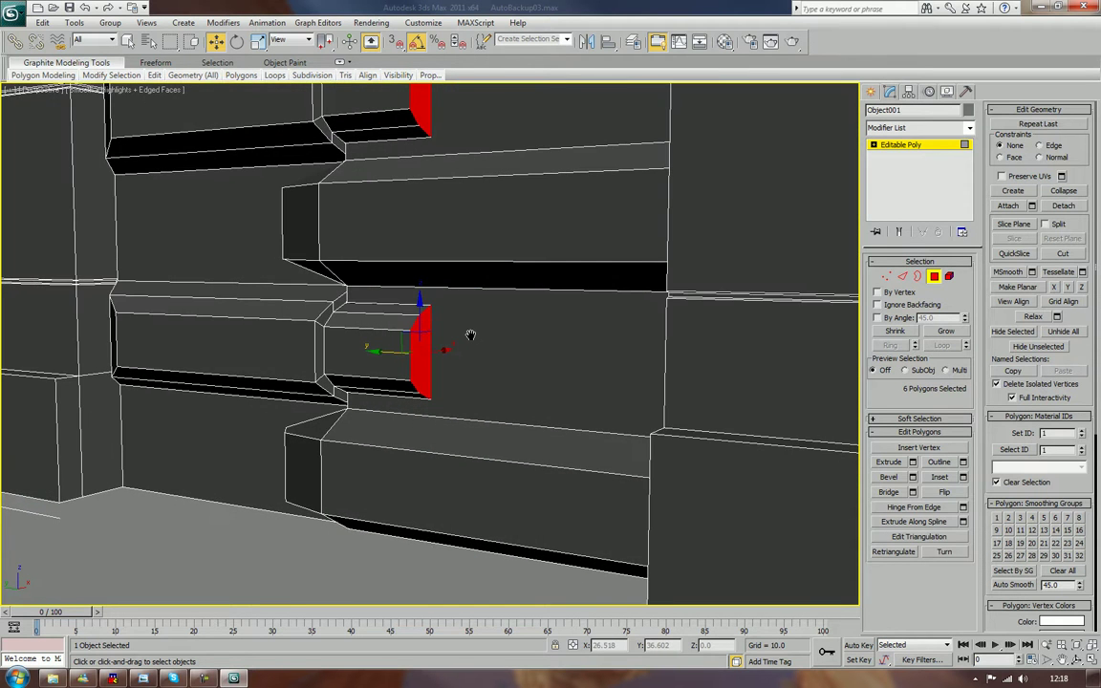
scroll(470, 334, "down", 10)
left_click(408, 559)
middle_click_drag(408, 559, 427, 499, "alt")
key("F4")
scroll(427, 498, "up", 3)
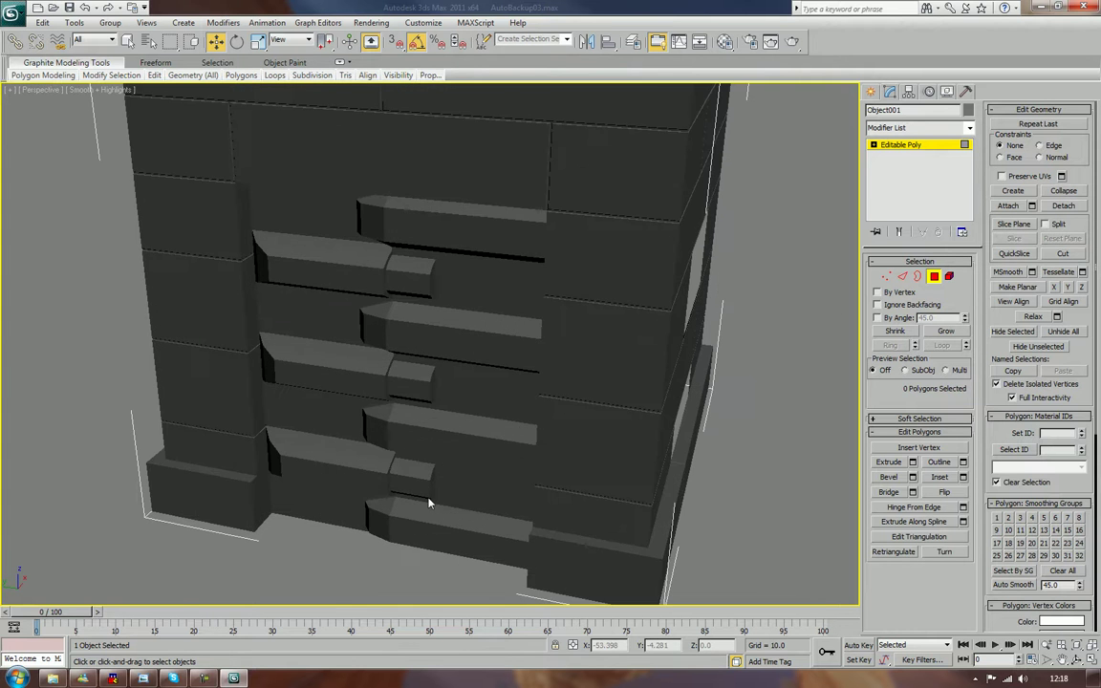
- Move the front and angled tip faces of the four right door teeth slightly inward along X, eight faces in total
scroll(429, 503, "up", 3)
left_click(513, 337)
key("F4")
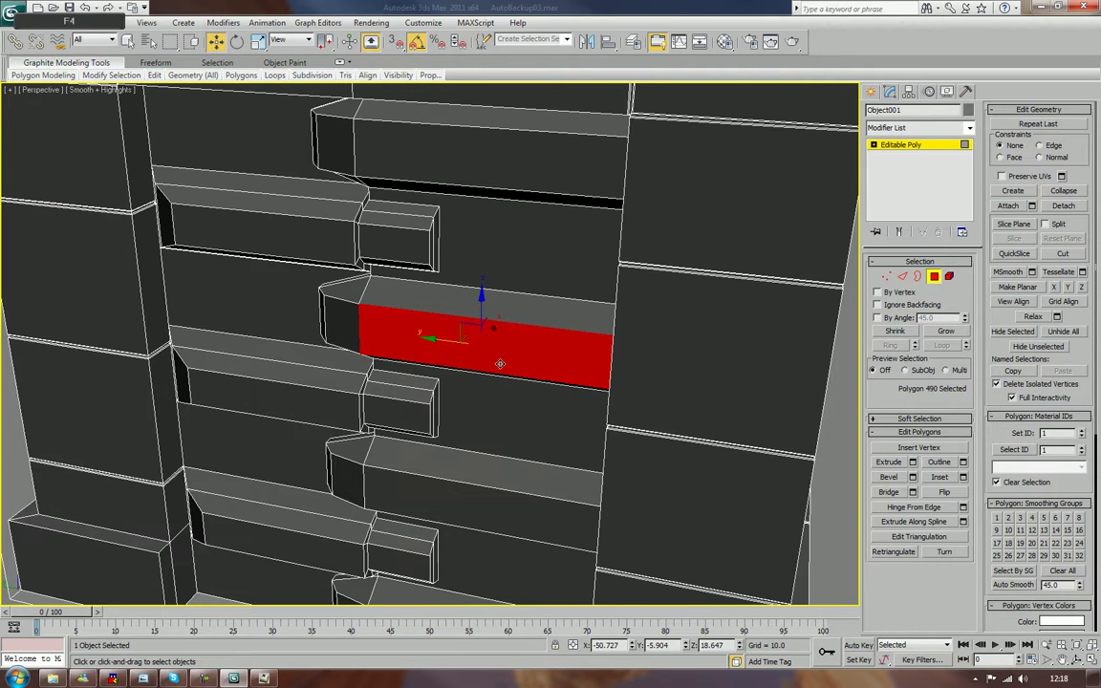
middle_click_drag(506, 354, 478, 355, "alt")
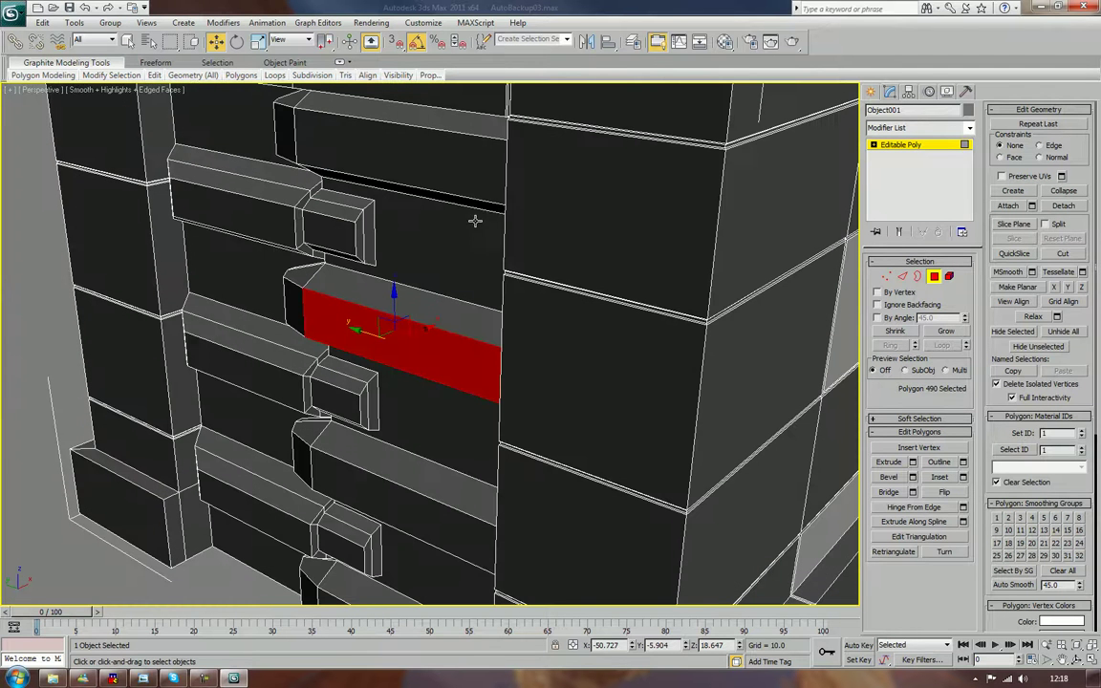
left_click(485, 174, "ctrl")
left_click(411, 501, "ctrl")
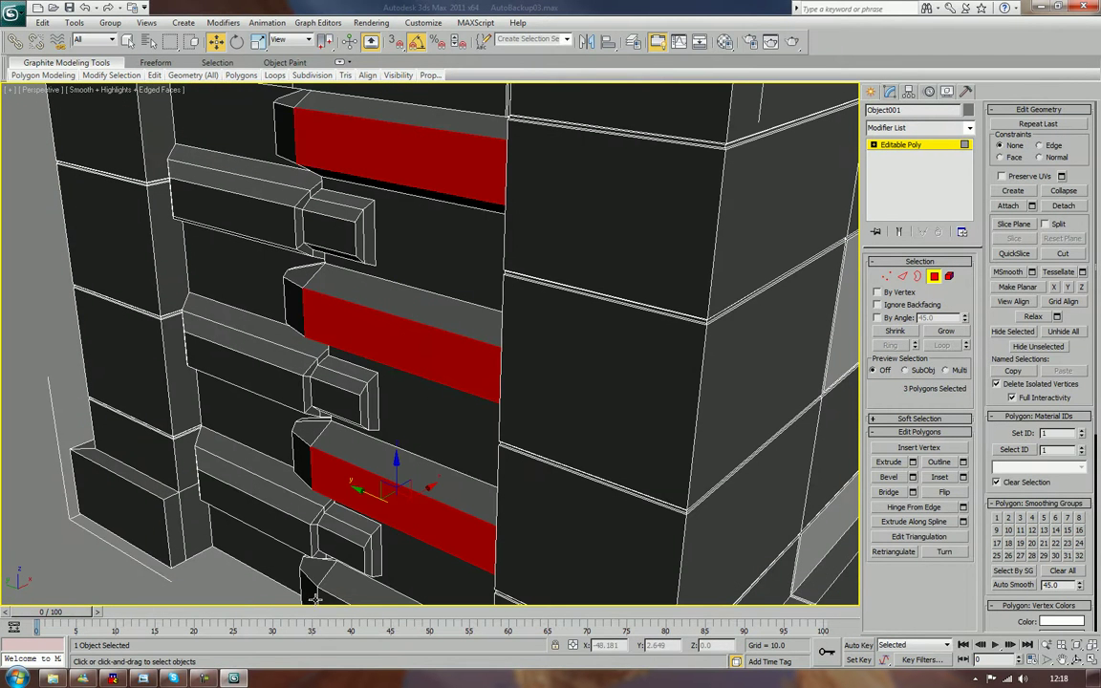
left_click(307, 583, "ctrl")
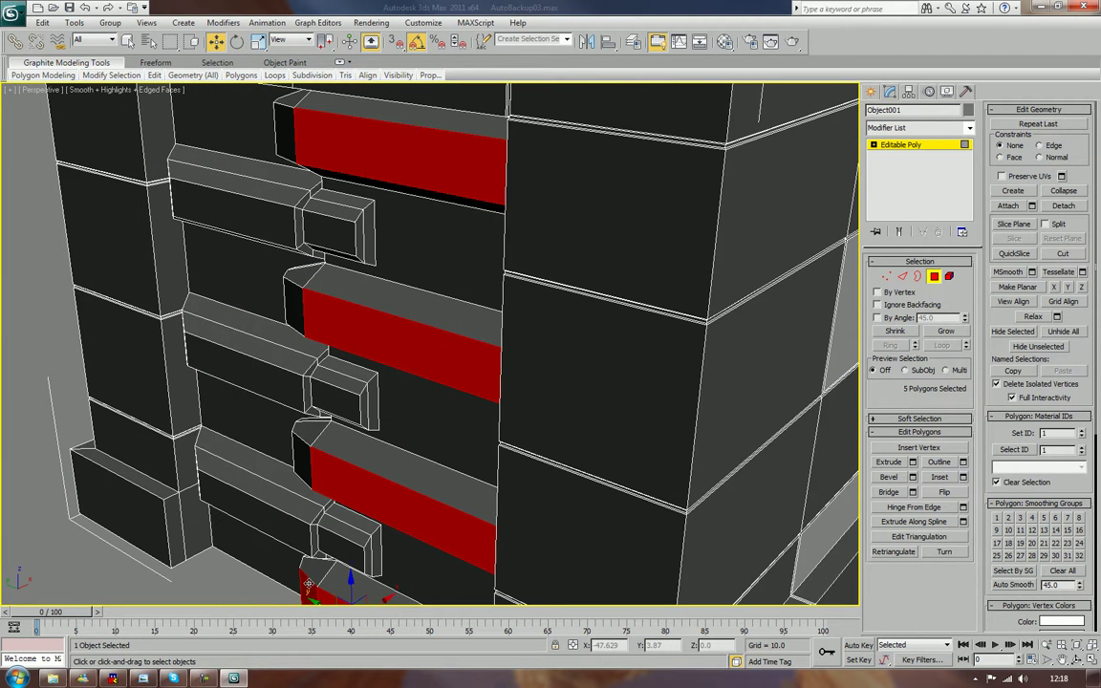
left_click(300, 446, "ctrl")
left_click(287, 299, "ctrl")
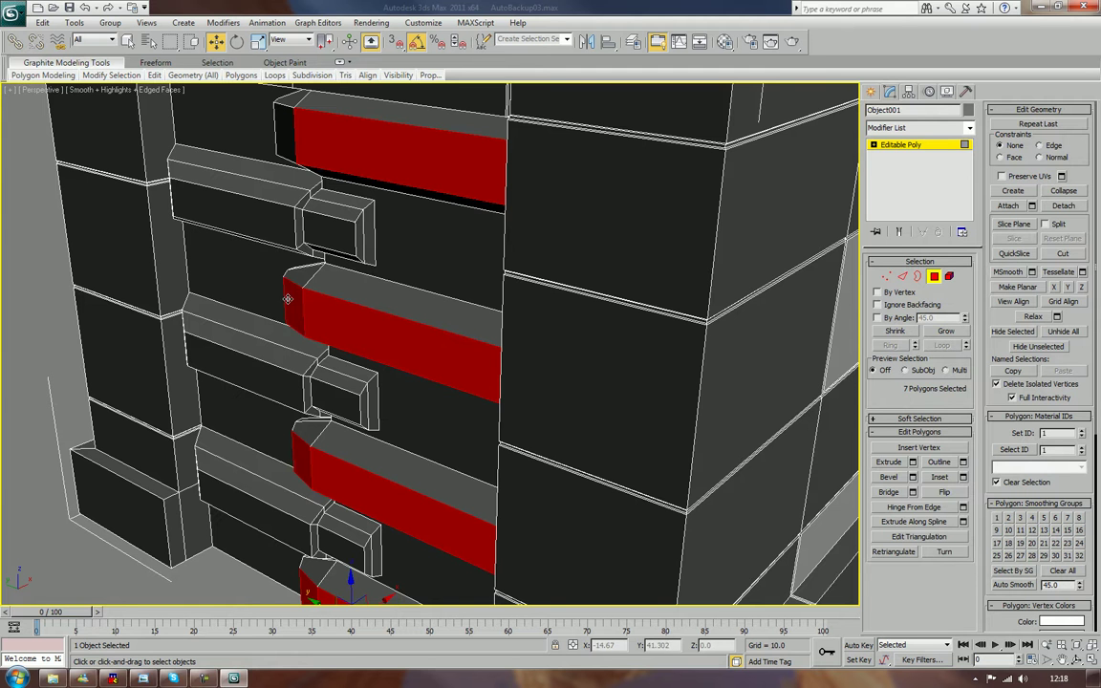
left_click(282, 139, "ctrl")
middle_click_drag(382, 509, 363, 457)
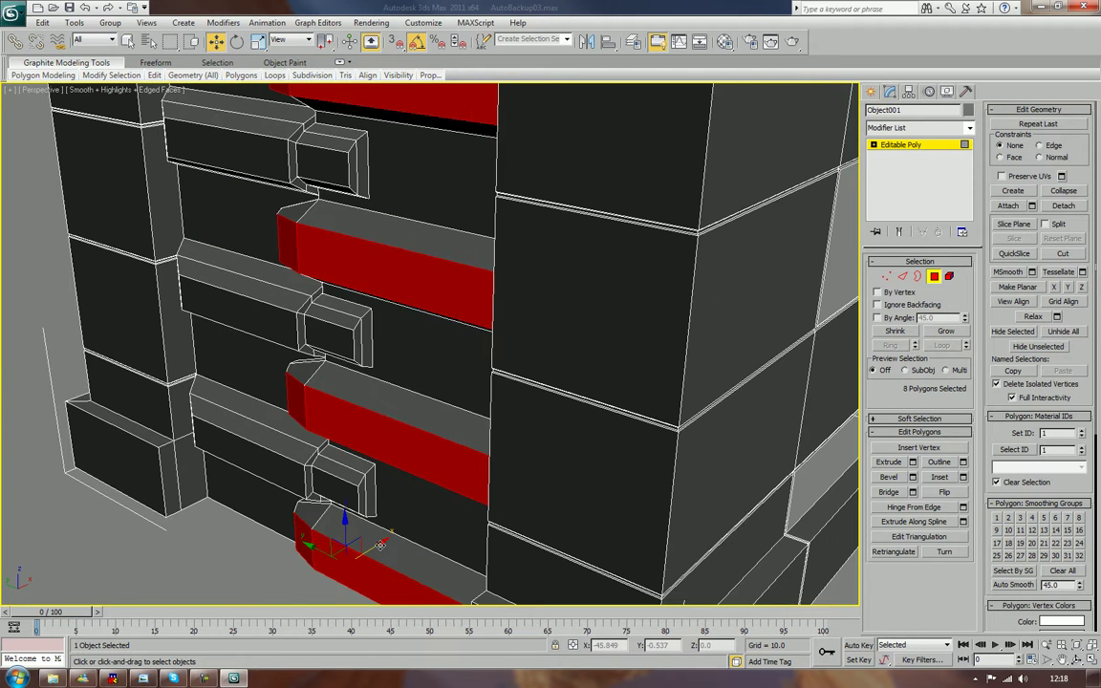
left_click_drag(380, 543, 384, 544)
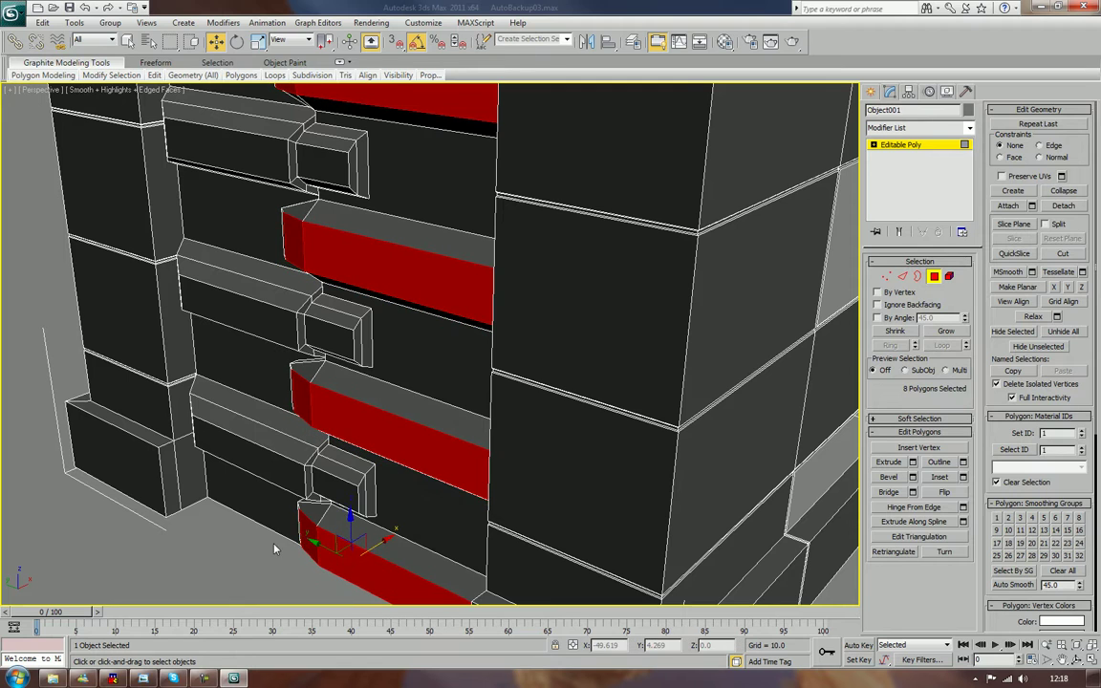
middle_click_drag(273, 549, 369, 516, "alt")
scroll(369, 516, "down", 5)
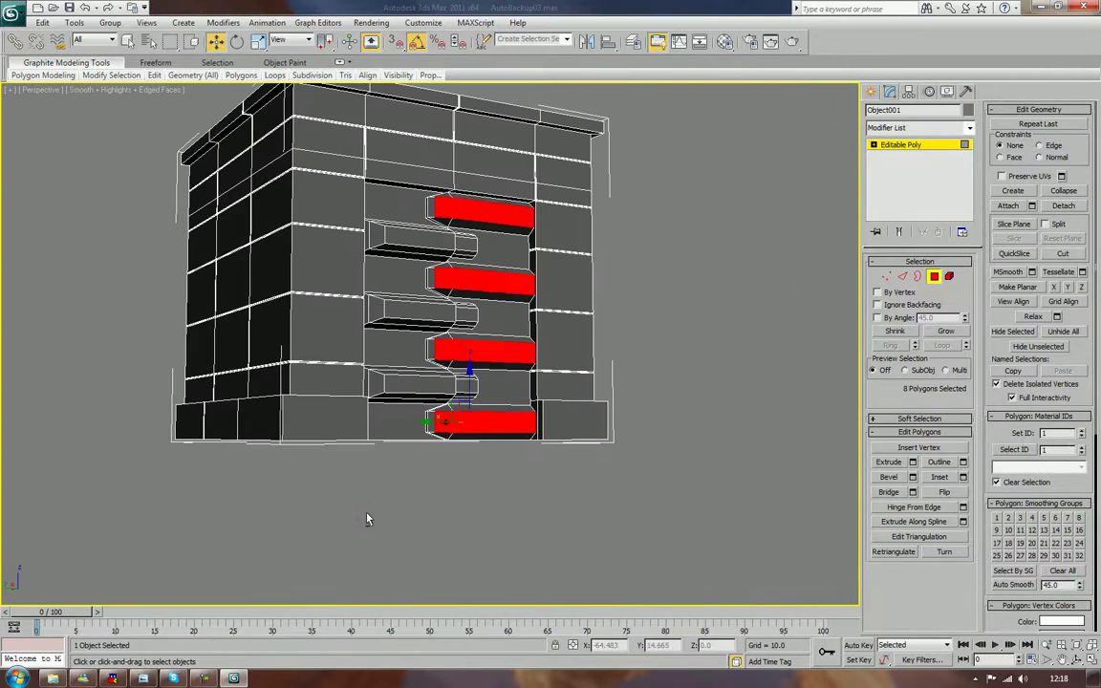
left_click(783, 296)
- Cap the two open border holes in the side wall of the entry block
middle_click_drag(765, 339, 633, 376, "alt")
key("F4")
scroll(722, 371, "down", 5)
scroll(719, 369, "up", 5)
scroll(634, 375, "up", 5)
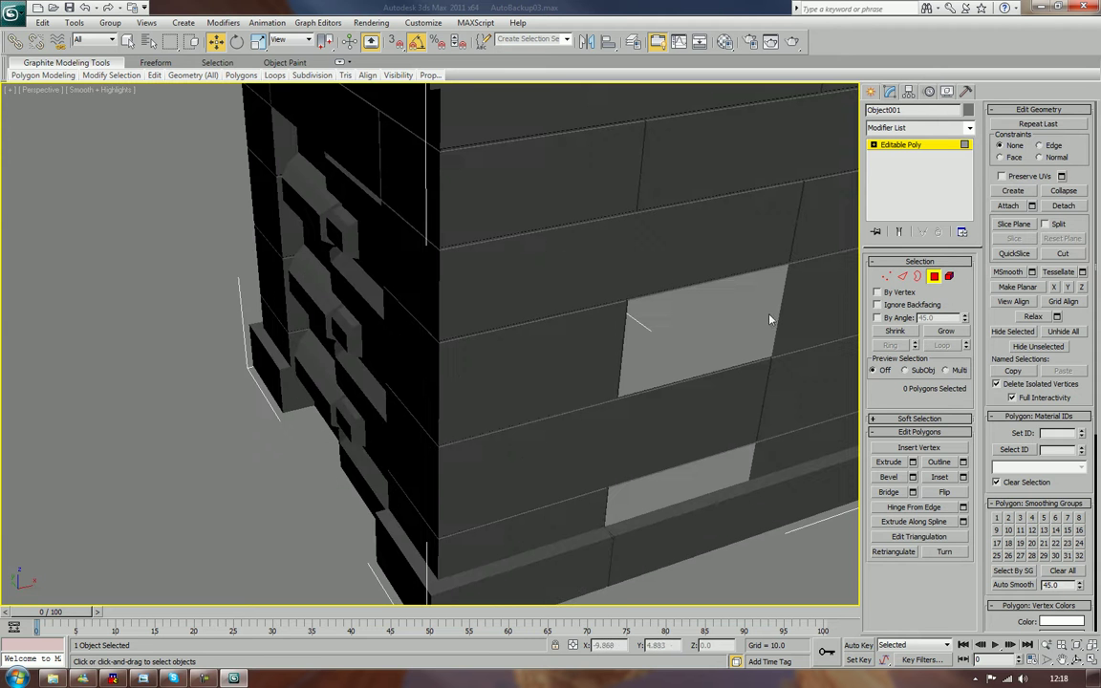
left_click(918, 276)
left_click(750, 364)
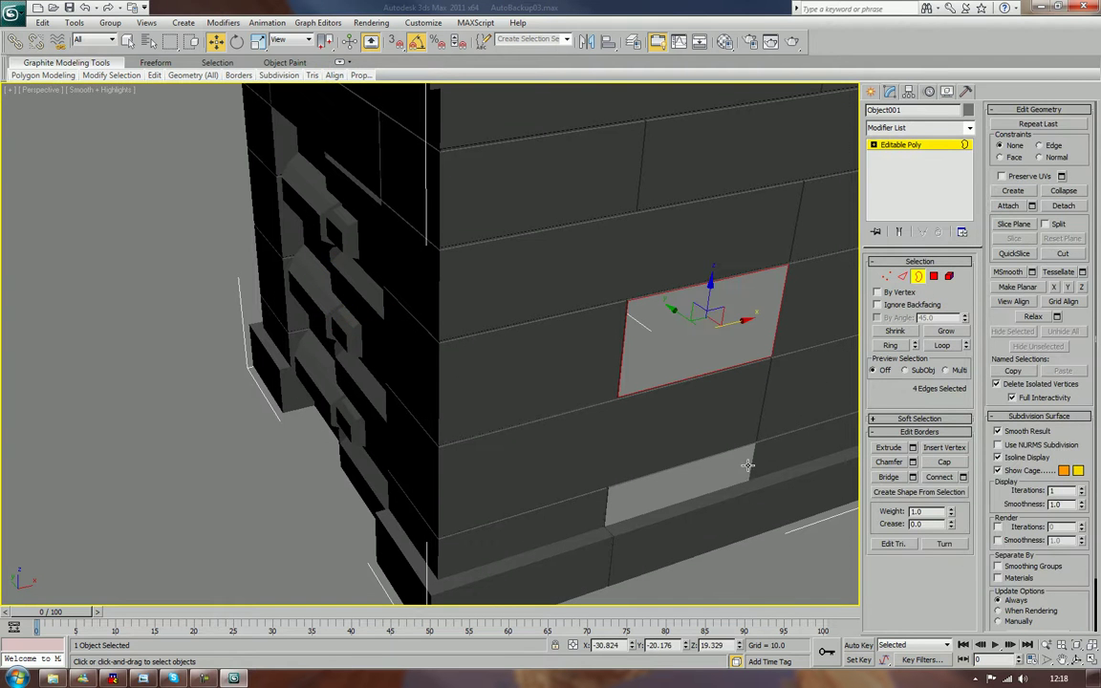
left_click(748, 465, "ctrl")
left_click(942, 461)
left_click(803, 554)
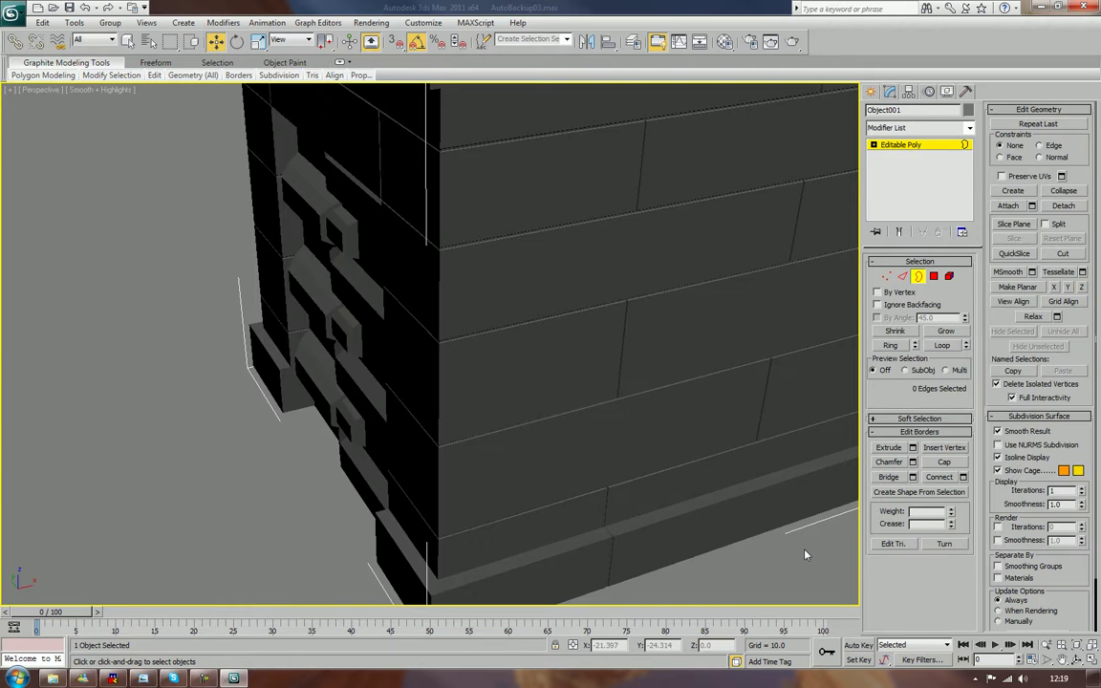
- Undo the capping of the side-wall holes and redo it
middle_click_drag(803, 554, 801, 519, "alt")
scroll(800, 519, "down", 5)
middle_click_drag(714, 518, 689, 499, "alt")
key("ctrl+z")
key("ctrl+z")
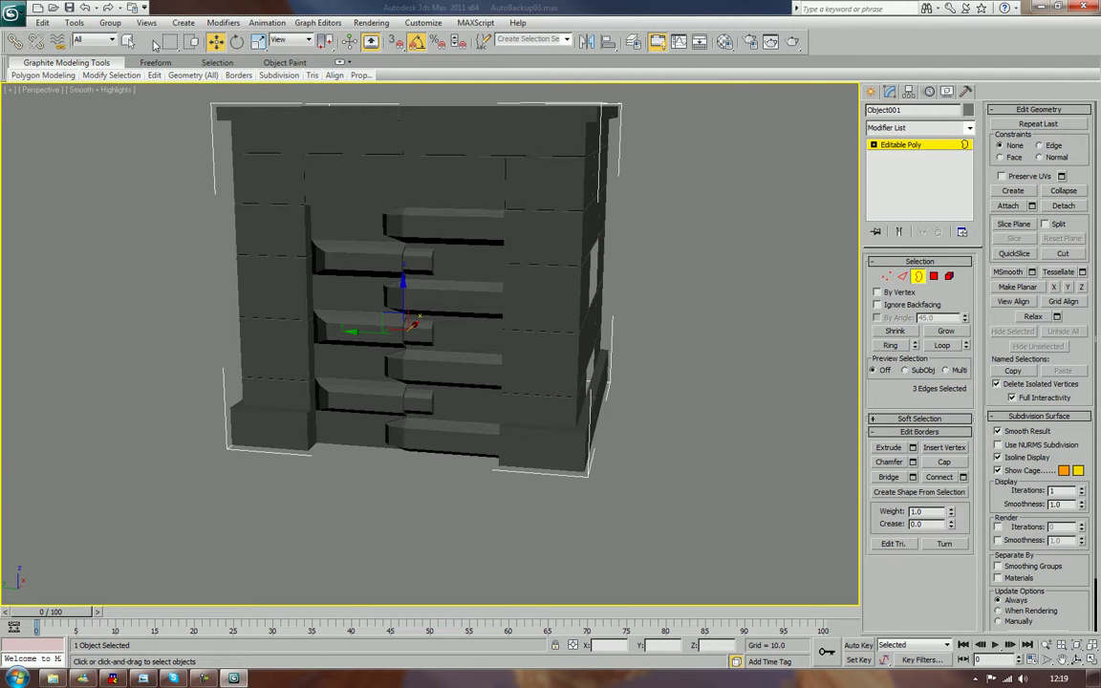
left_click(108, 8)
left_click(108, 7)
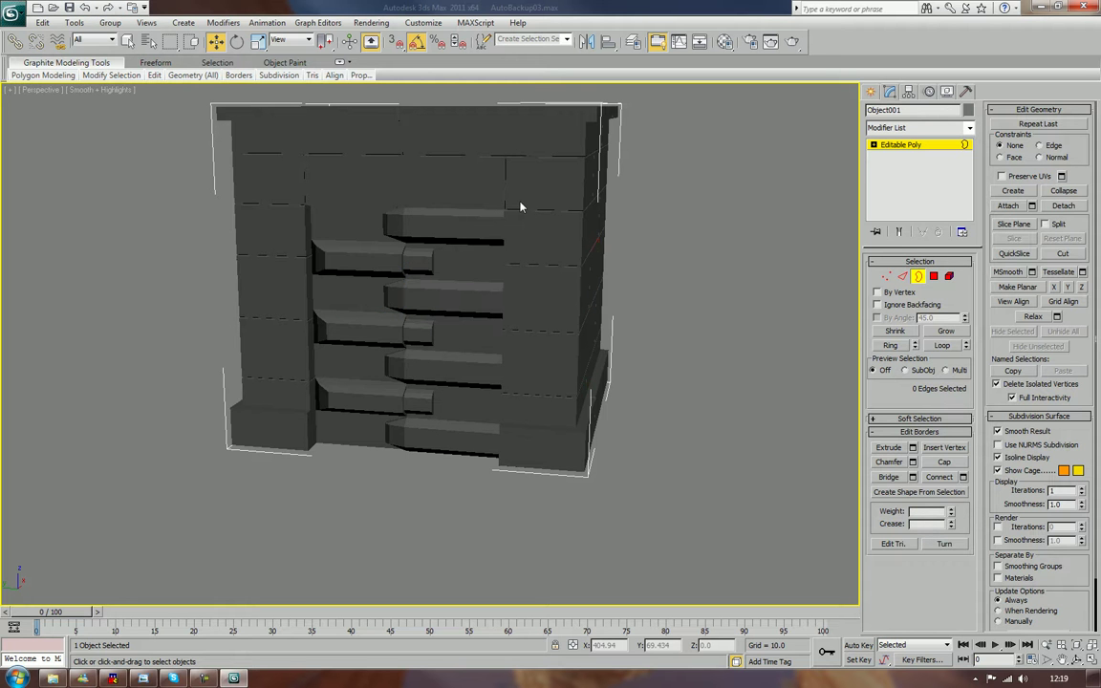
- Leave border editing, deselect the entry block and unhide the Buttresses, Walls and 0 (default) layers
mouse_move(803, 335)
middle_mouse_down("alt")
mouse_move(802, 263)
mouse_move(814, 269)
mouse_move(761, 264)
mouse_move(736, 209)
mouse_move(629, 233)
mouse_move(668, 287)
mouse_move(624, 221)
mouse_move(791, 270)
mouse_move(808, 334)
mouse_move(825, 332)
mouse_move(804, 341)
middle_mouse_up("alt")
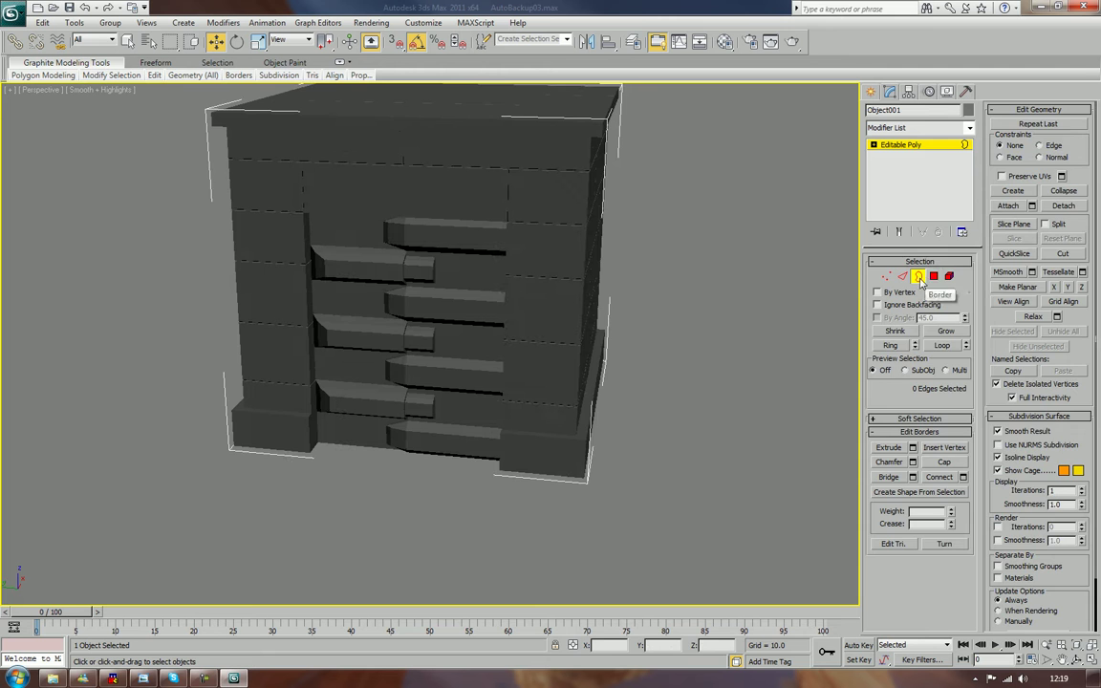
left_click(918, 277)
left_click(765, 312)
middle_click_drag(759, 308, 736, 365)
scroll(727, 373, "down", 2)
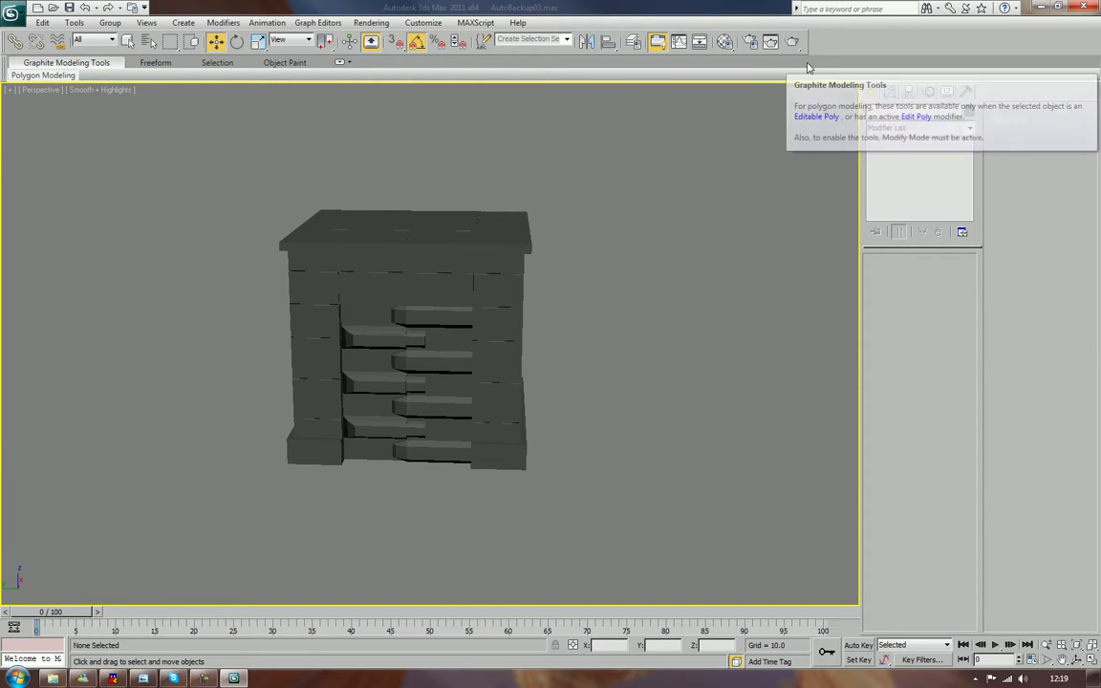
left_click(634, 43)
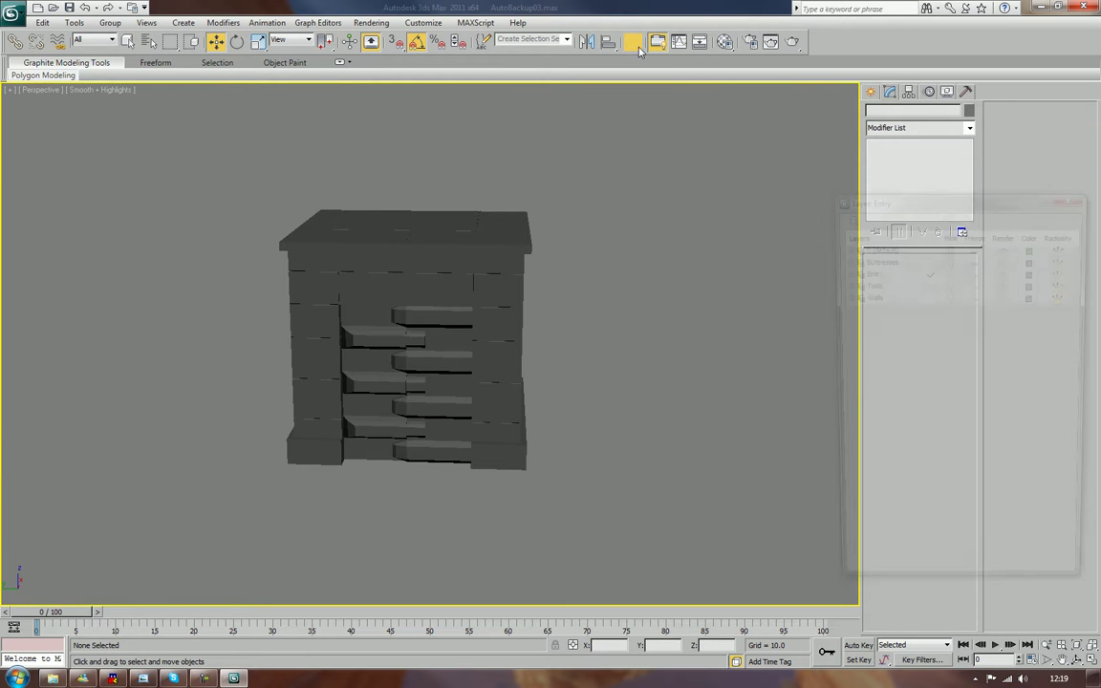
left_click(951, 261)
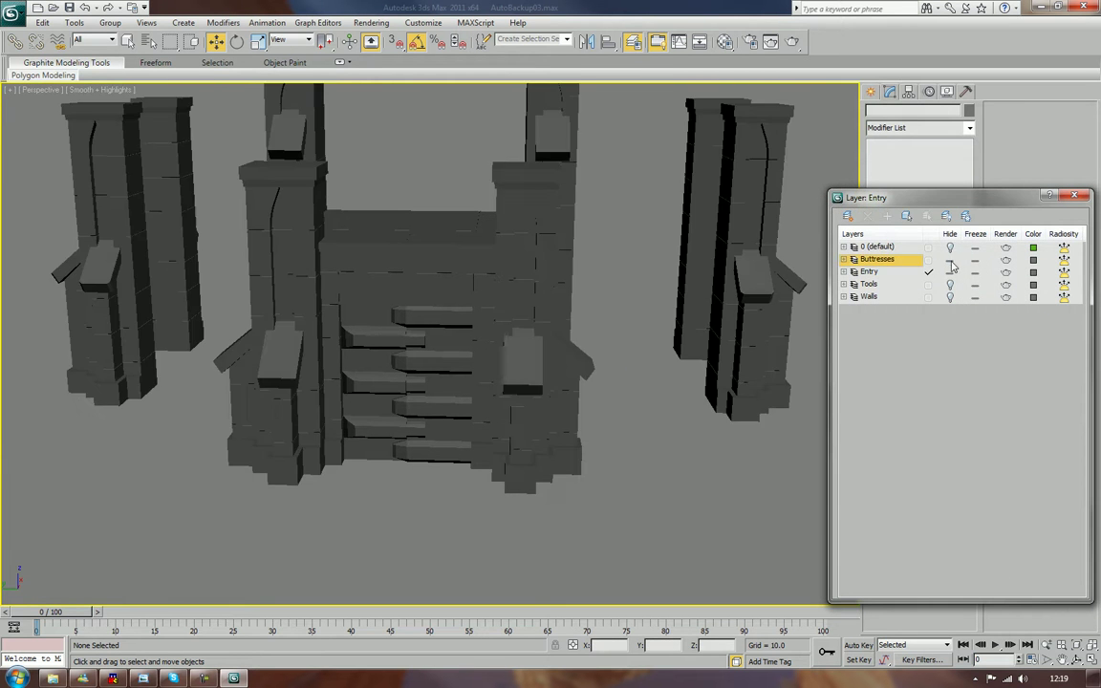
left_click(951, 297)
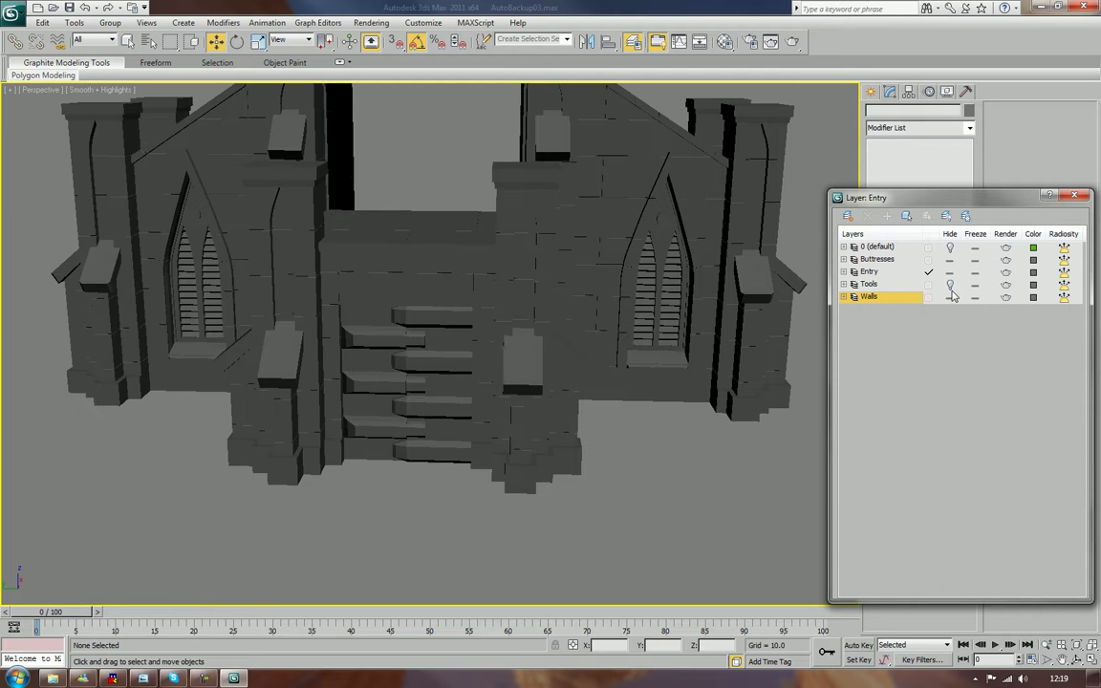
left_click(949, 247)
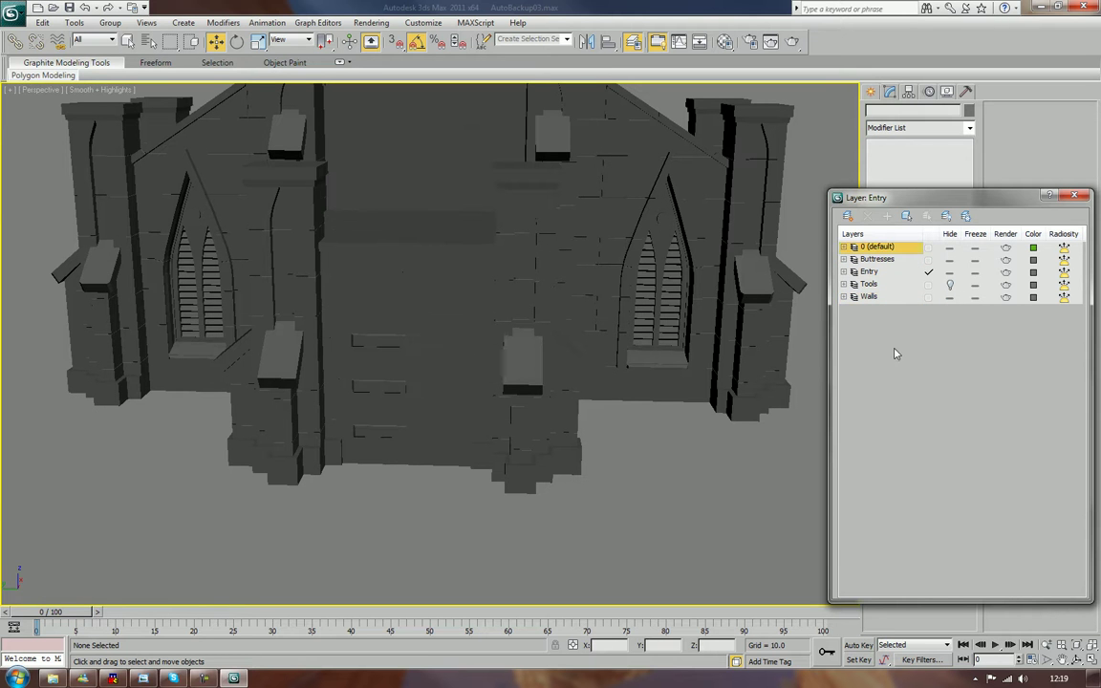
- In the Bunker's Editable Poly base, delete the polygons overlapping the entry block's roof and toothed front door
left_click(393, 241)
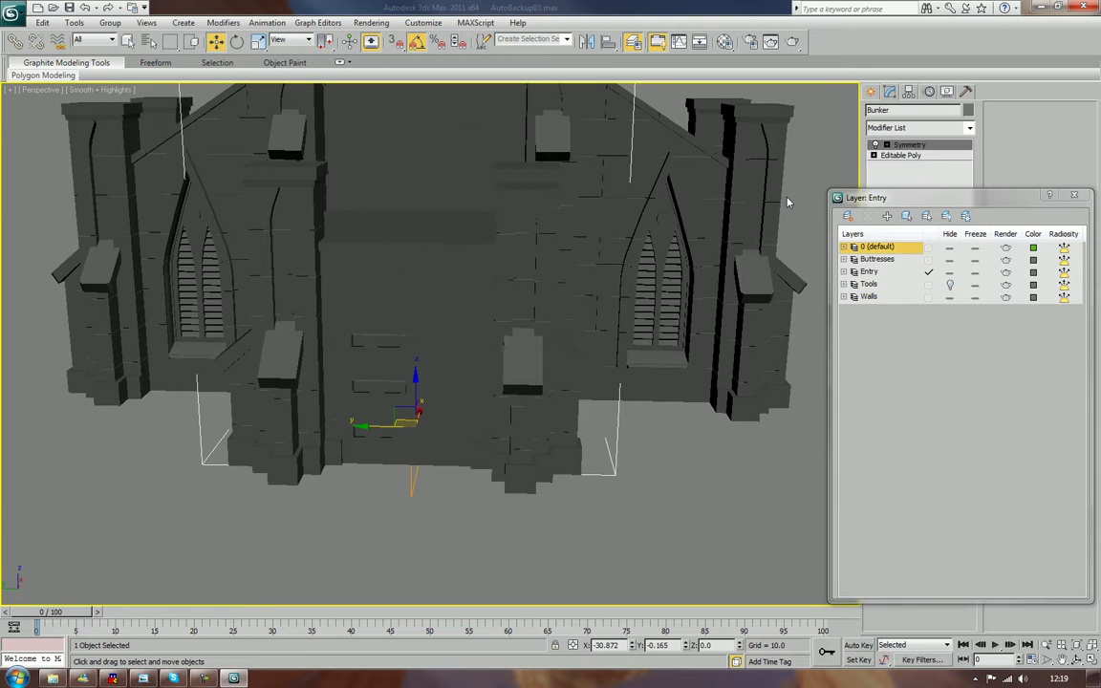
left_click(1074, 196)
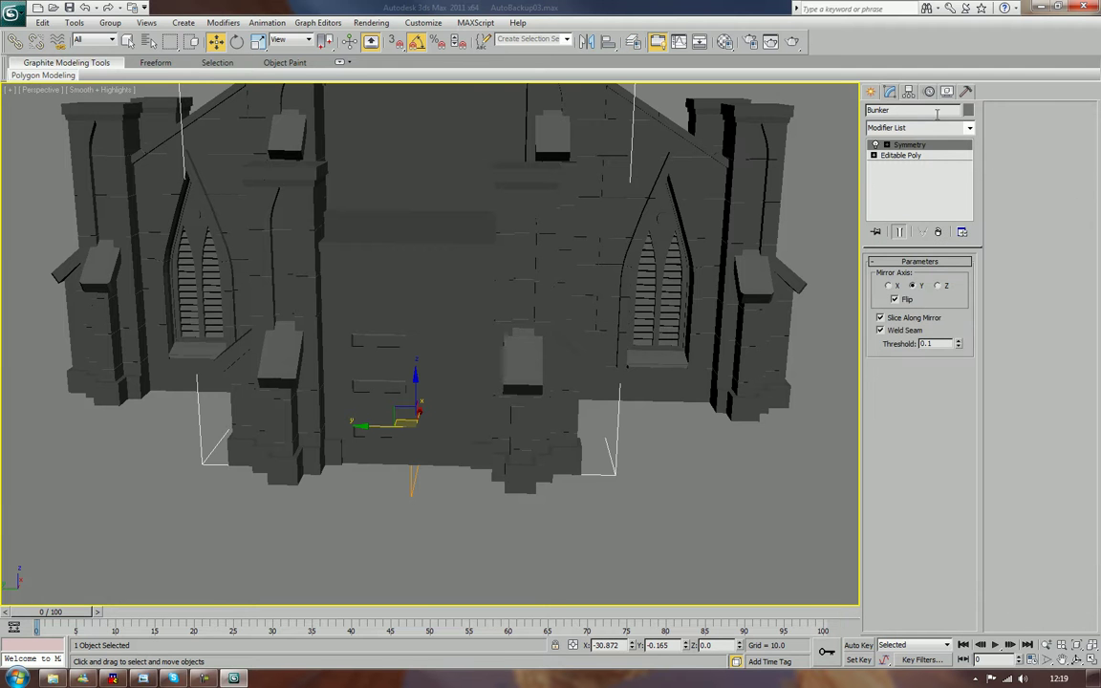
left_click(900, 154)
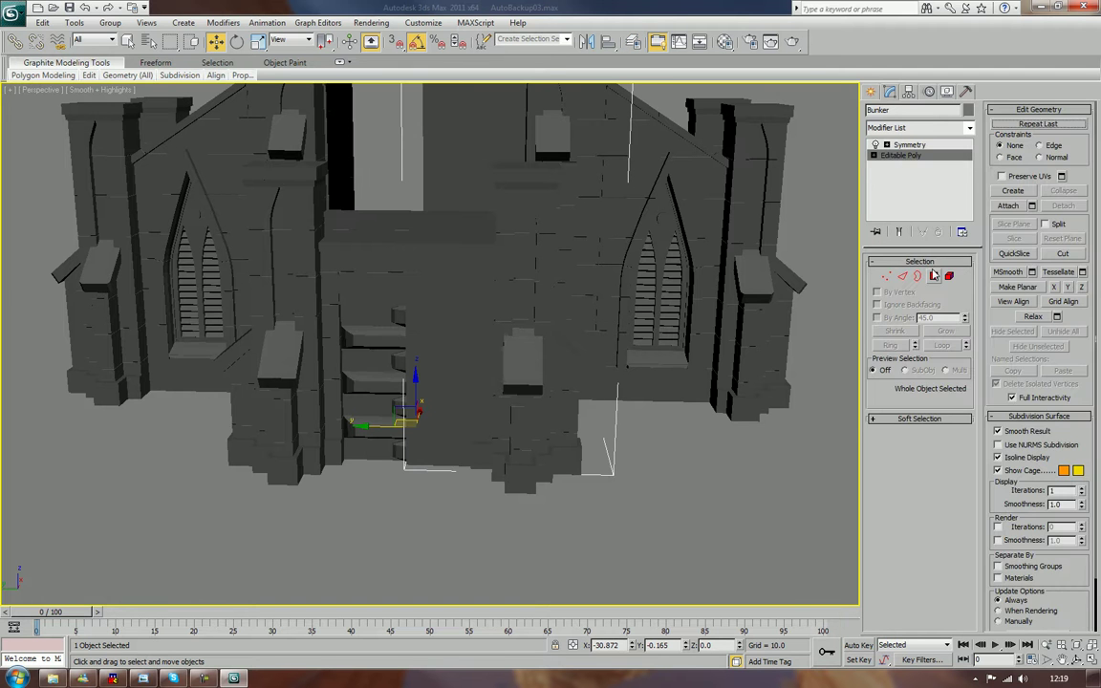
key("4")
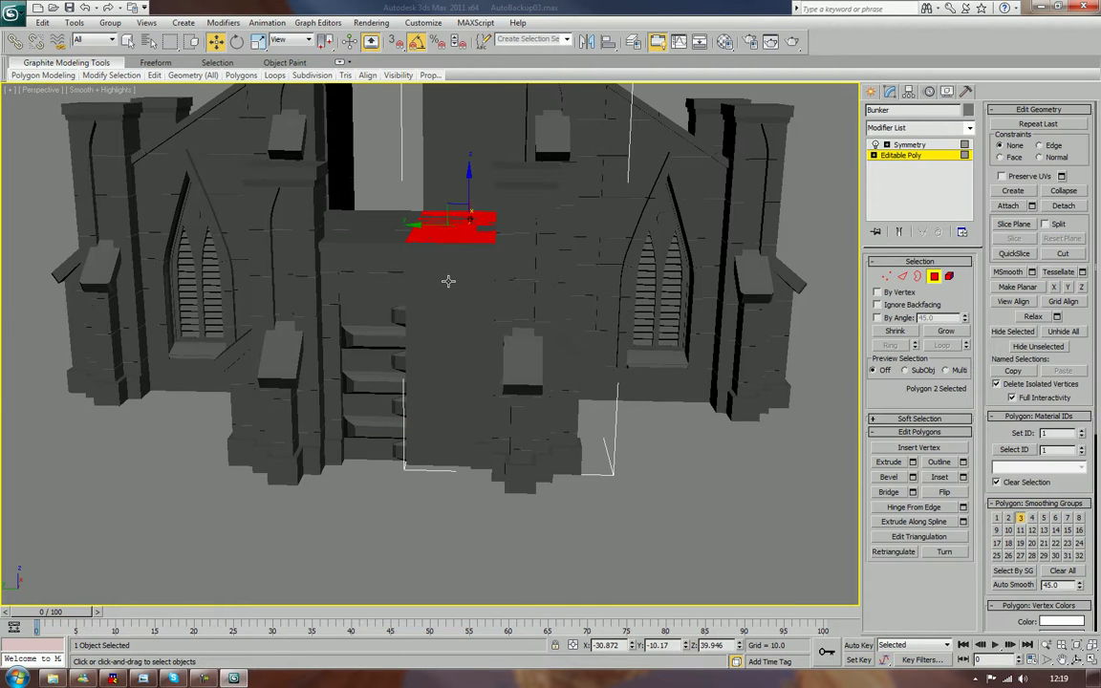
key("Delete")
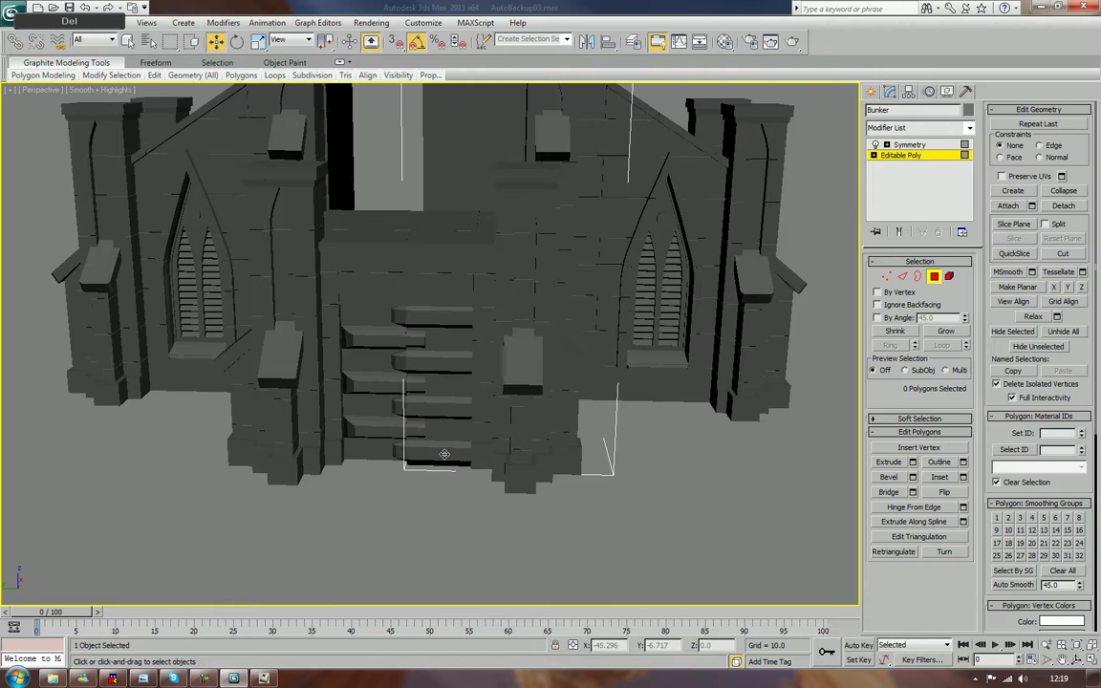
- Delete the bunker polygon overlapping the entry block's side wall, then return to the Symmetry level and deselect the Bunker
middle_click_drag(493, 456, 447, 466, "alt")
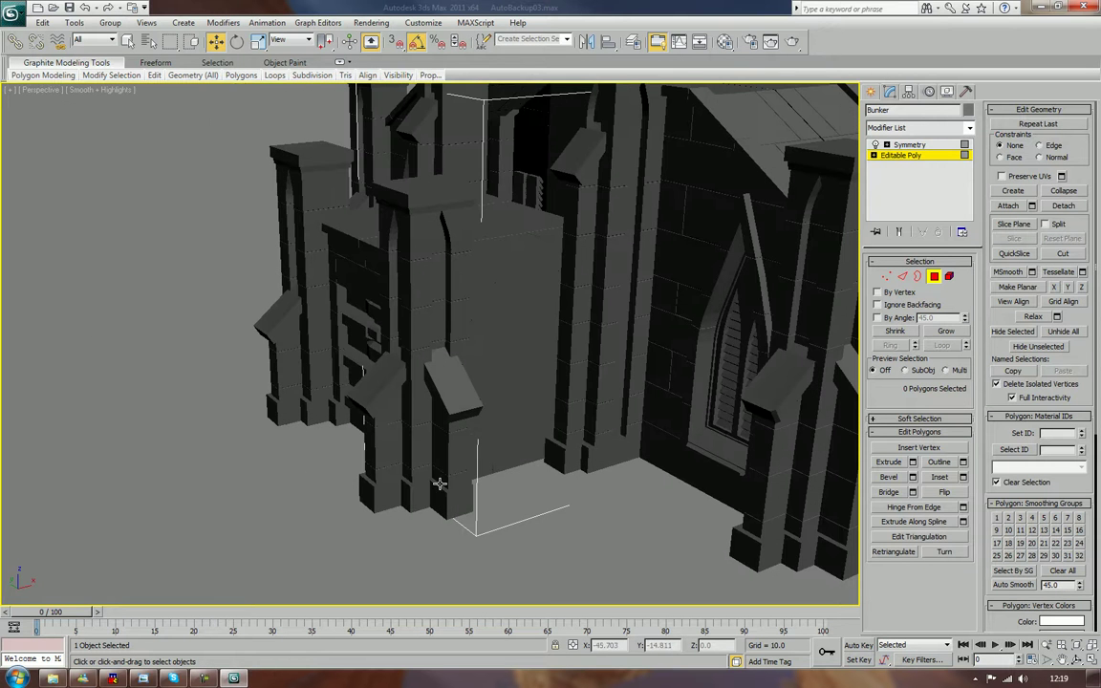
left_click_drag(465, 430, 462, 418)
key("Delete")
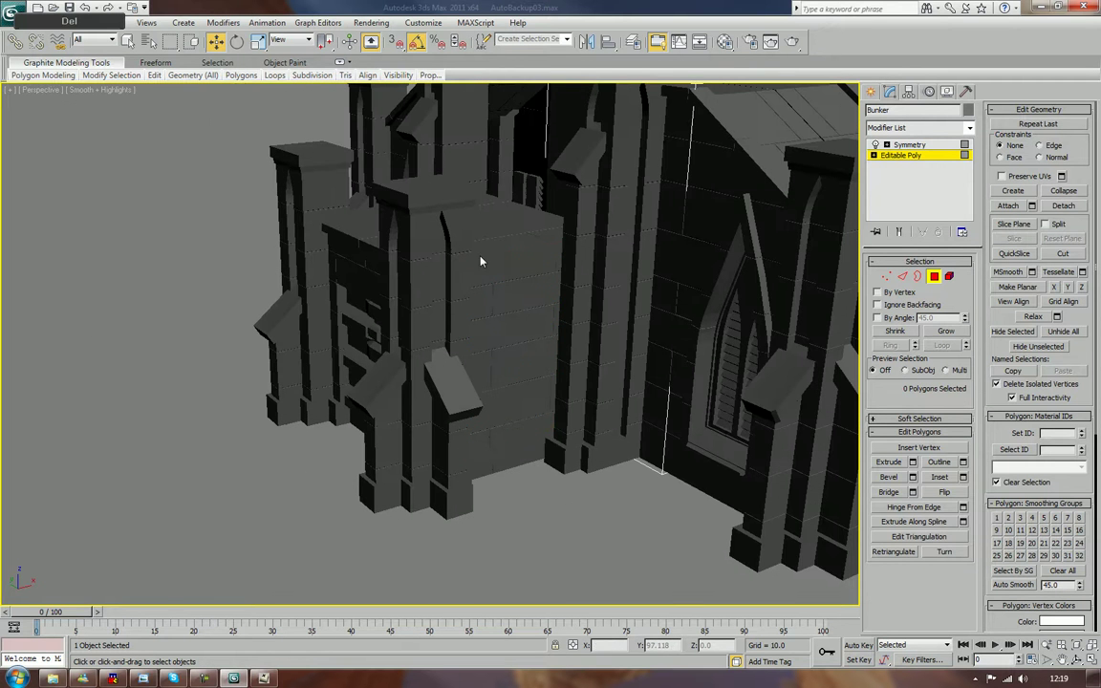
left_click(913, 145)
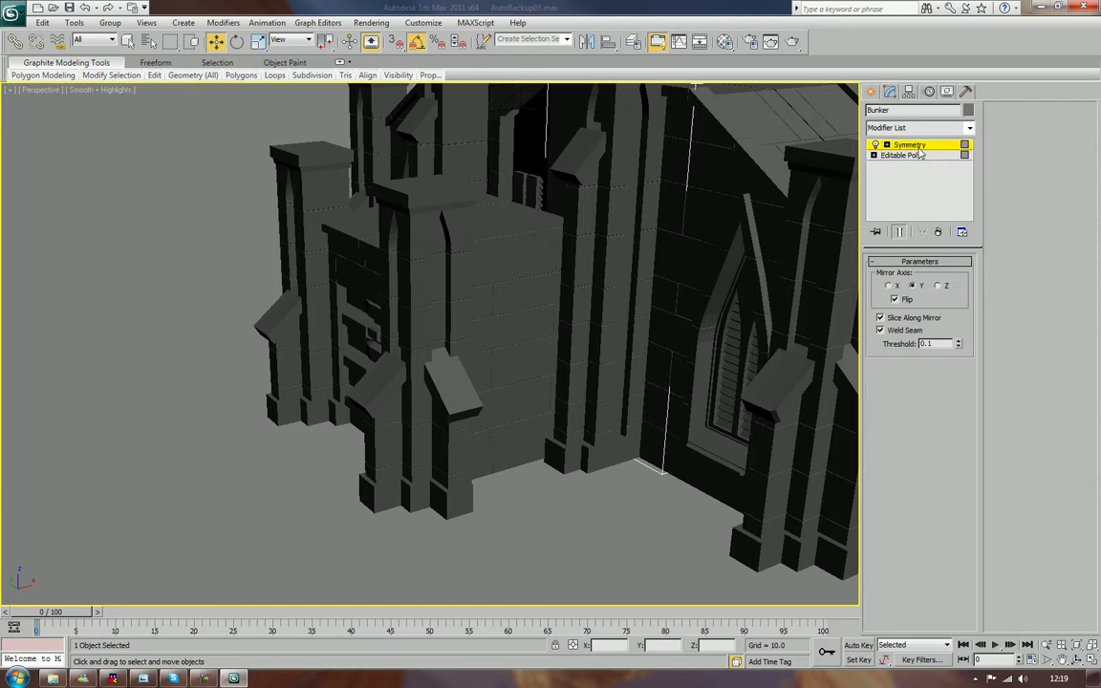
middle_click_drag(446, 353, 516, 363, "alt")
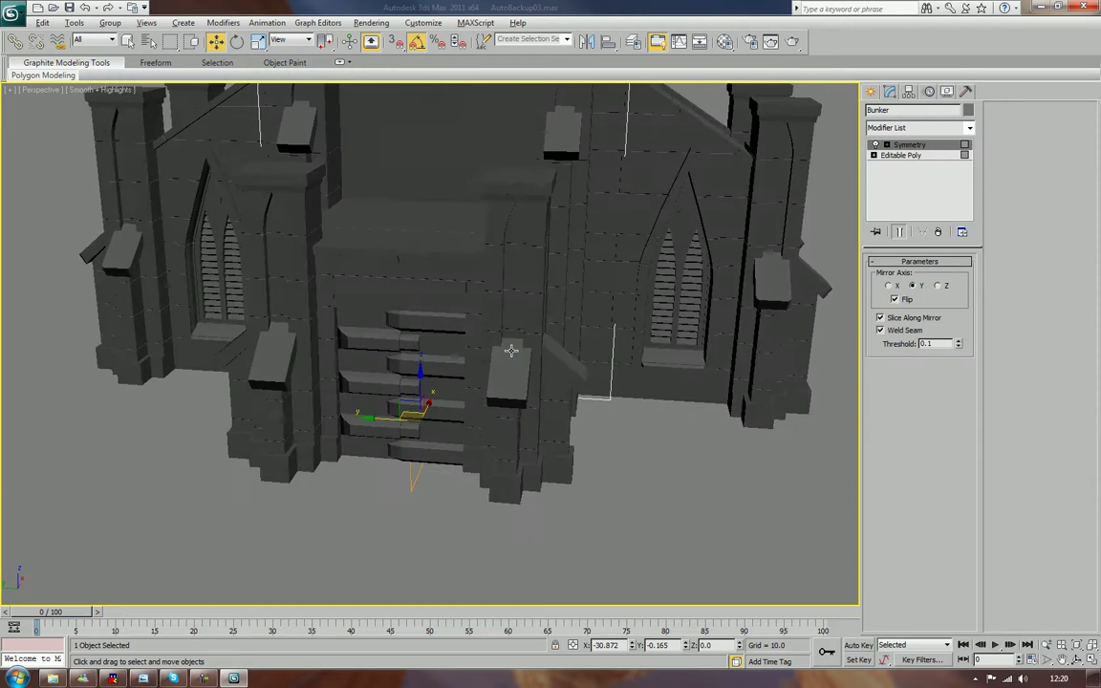
scroll(516, 363, "down", 5)
left_click(618, 396)
middle_click_drag(618, 397, 630, 422, "alt")
scroll(606, 375, "up", 6)
scroll(605, 422, "down", 3)
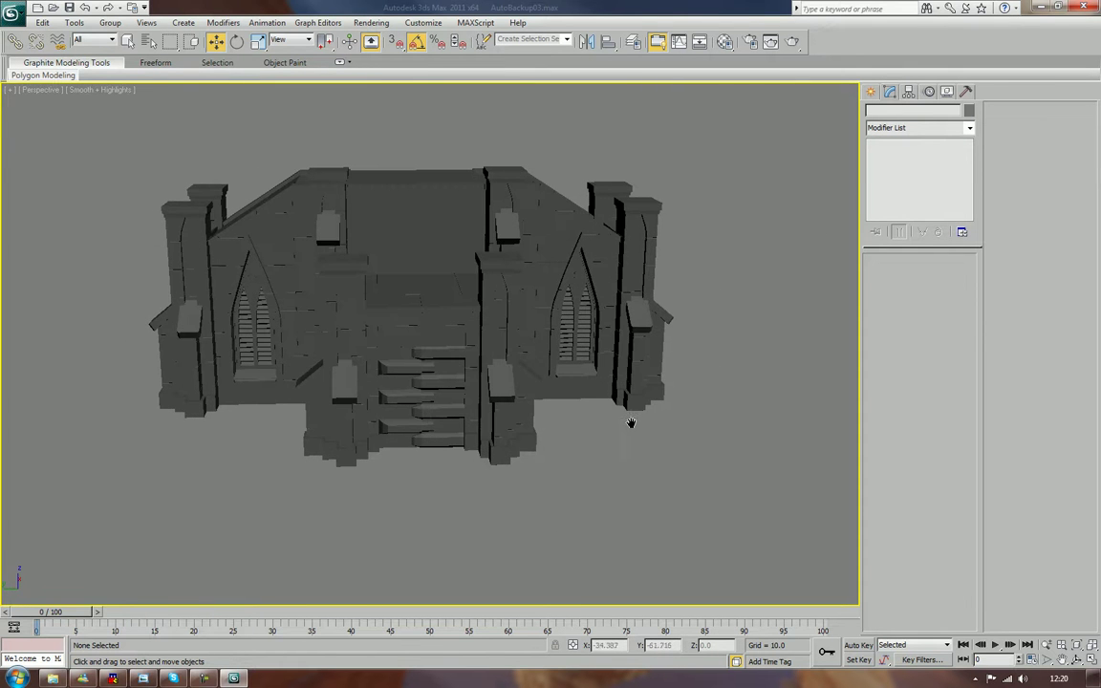
- Turn on edged faces and isolate the entry block with the toothed door, leaving it deselected
left_click(434, 421)
middle_click_drag(433, 422, 433, 402, "alt")
key("F4")
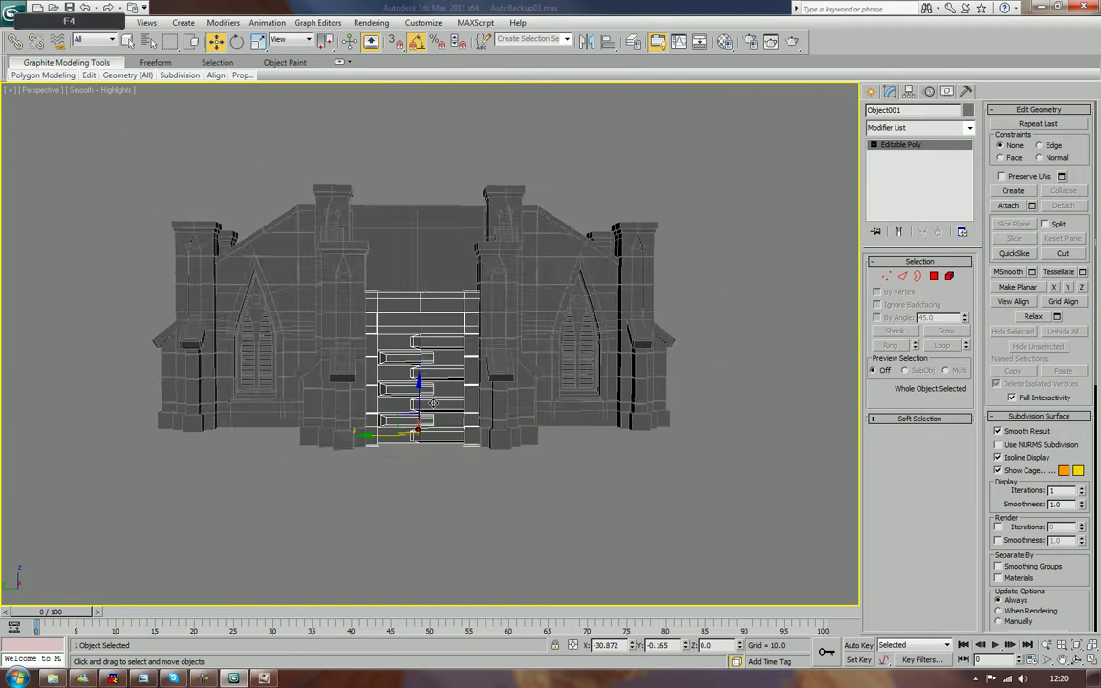
scroll(442, 391, "up", 5)
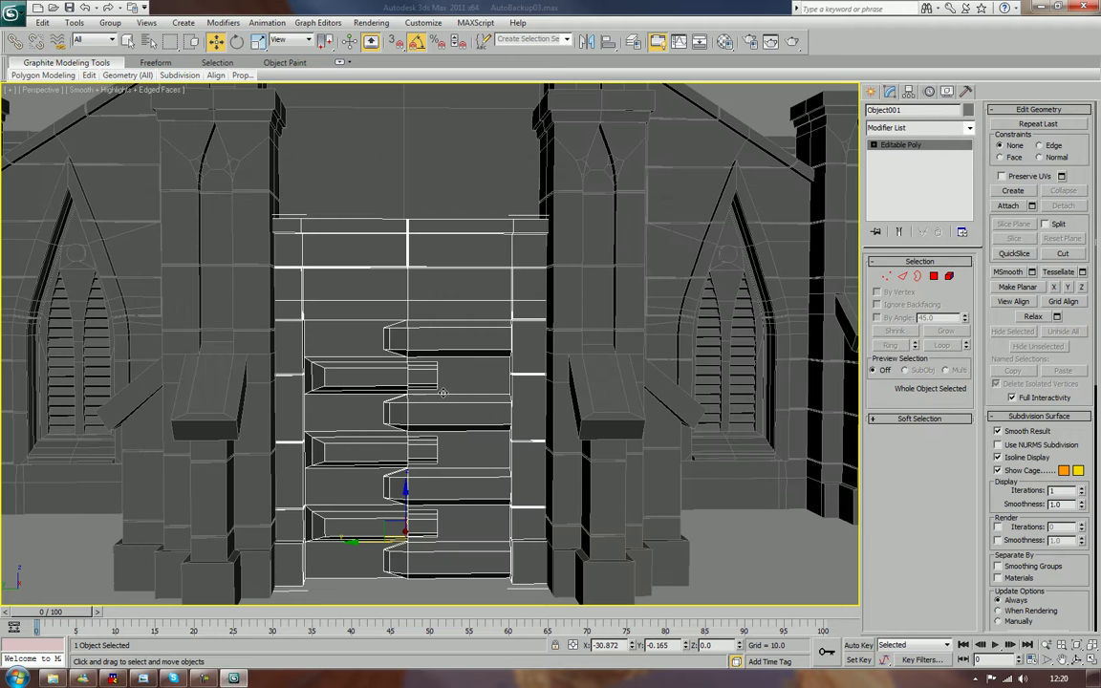
right_click(430, 304)
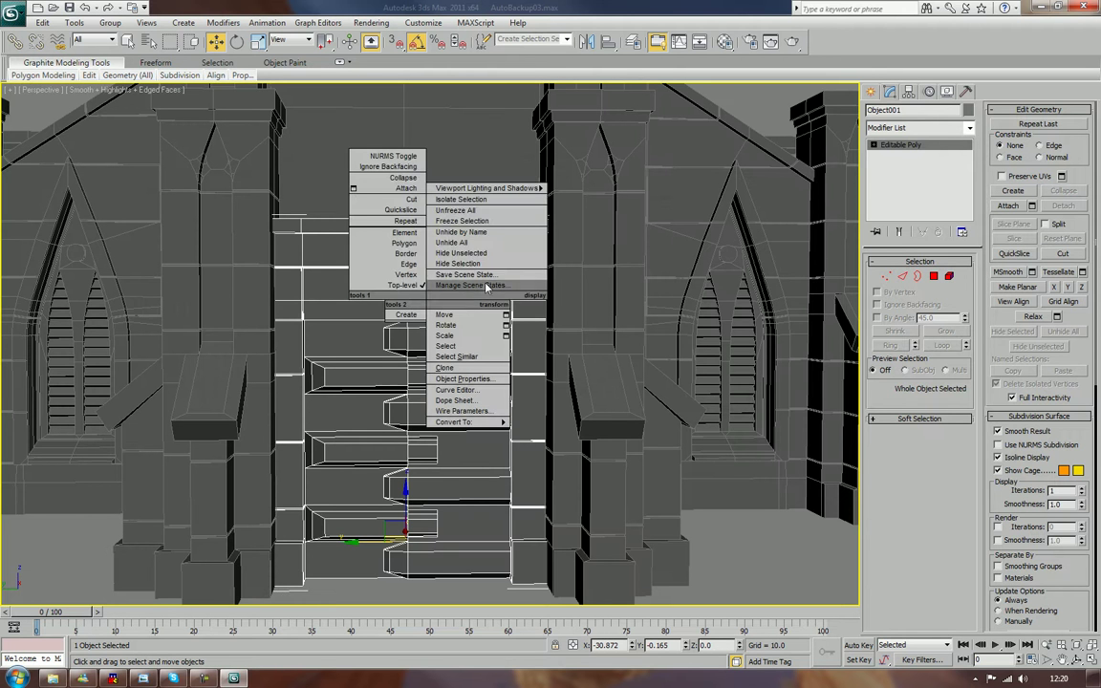
left_click(468, 200)
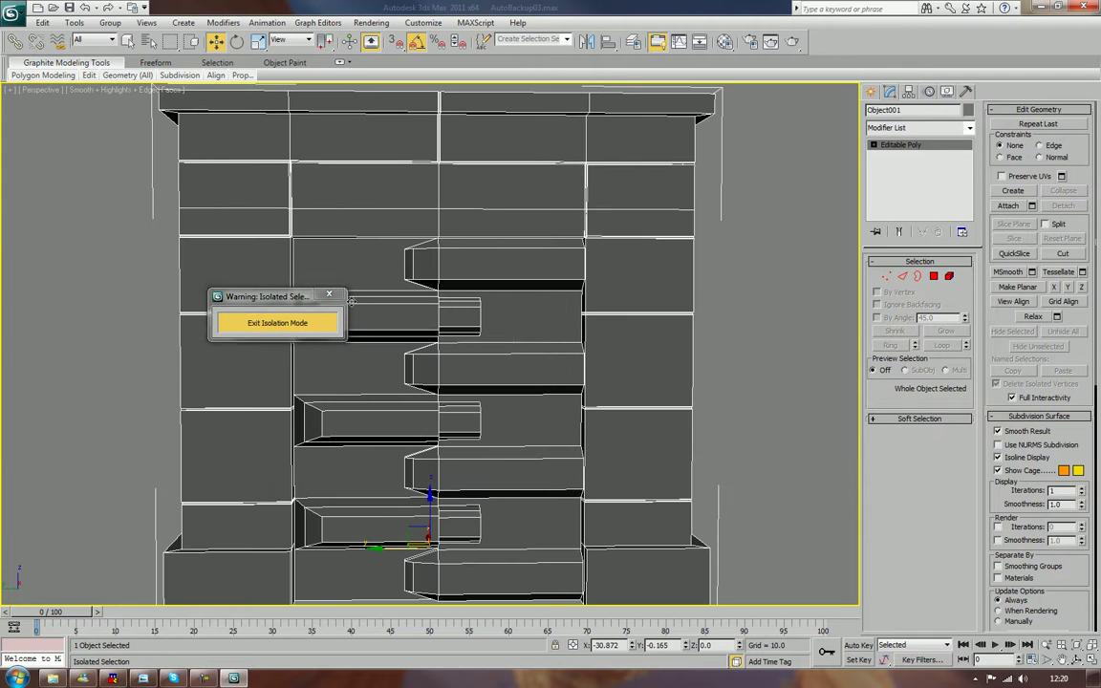
left_click_drag(287, 296, 131, 290)
left_click(743, 305)
- Delete the polygons covering the top of the door recess inside the entry block
scroll(743, 305, "down", 5)
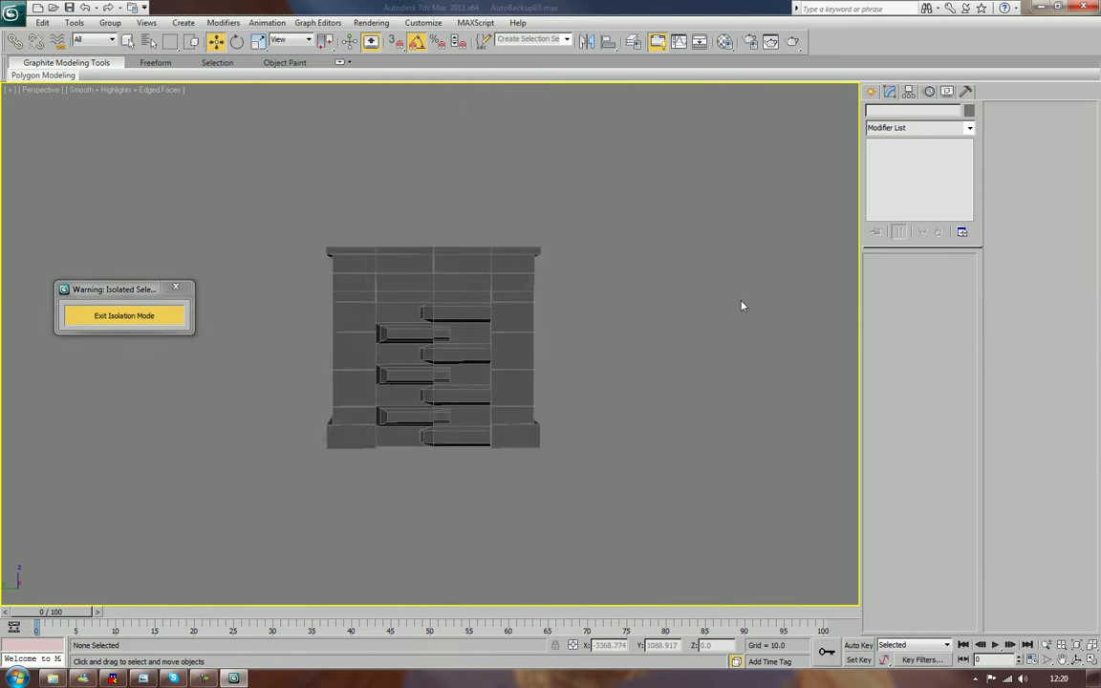
middle_click_drag(743, 305, 348, 297, "alt")
scroll(618, 362, "up", 5)
left_click(357, 295)
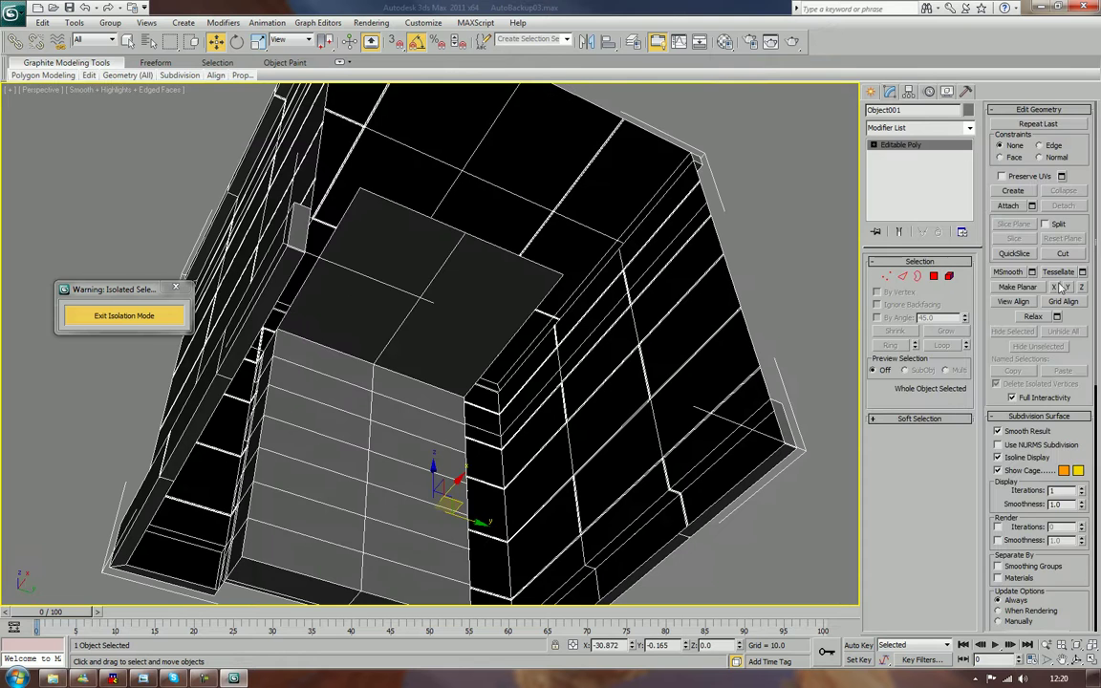
left_click(933, 276)
left_click(389, 278)
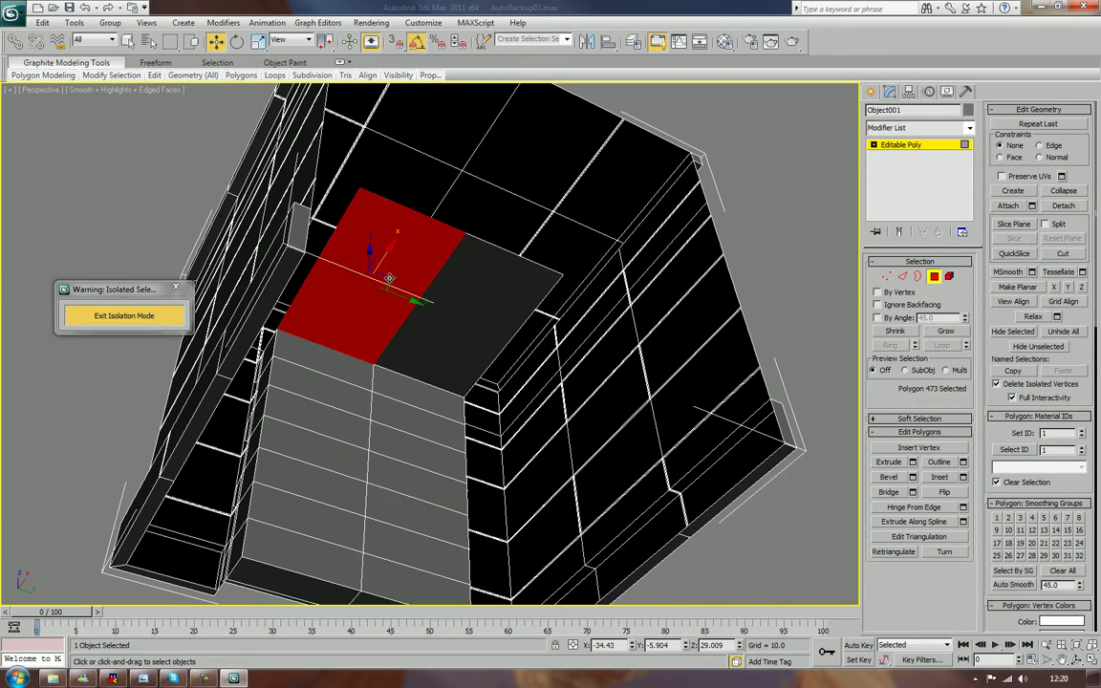
key("Delete")
middle_click_drag(459, 326, 430, 416, "alt")
scroll(456, 347, "up", 4)
middle_click_drag(457, 347, 459, 397)
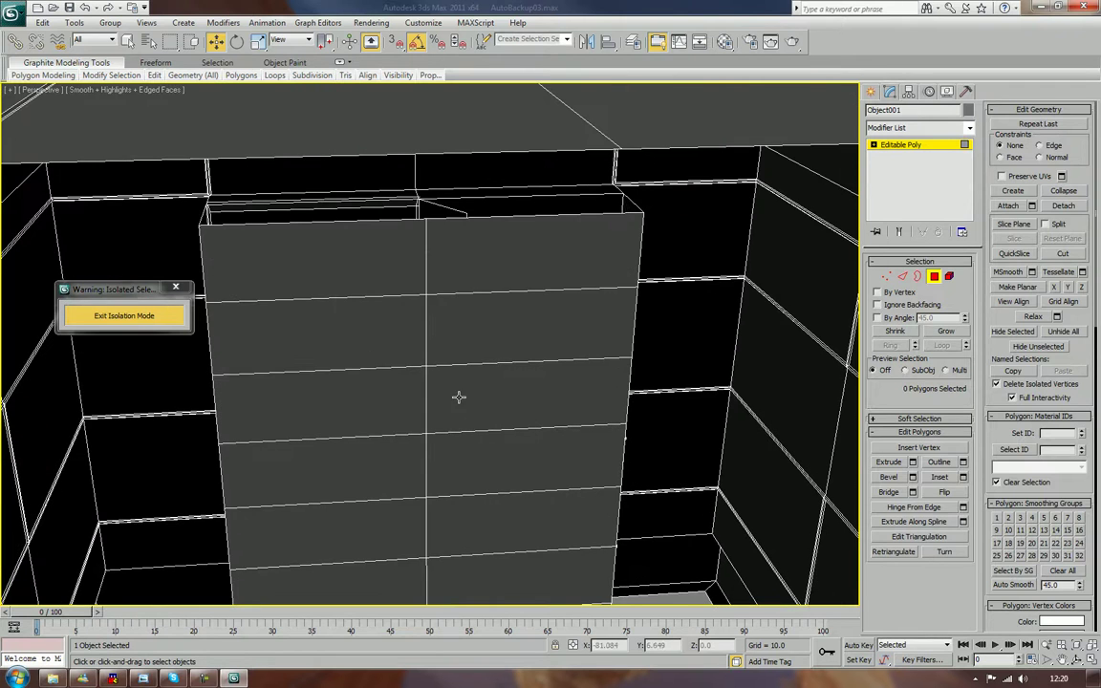
key("5")
left_click(580, 261)
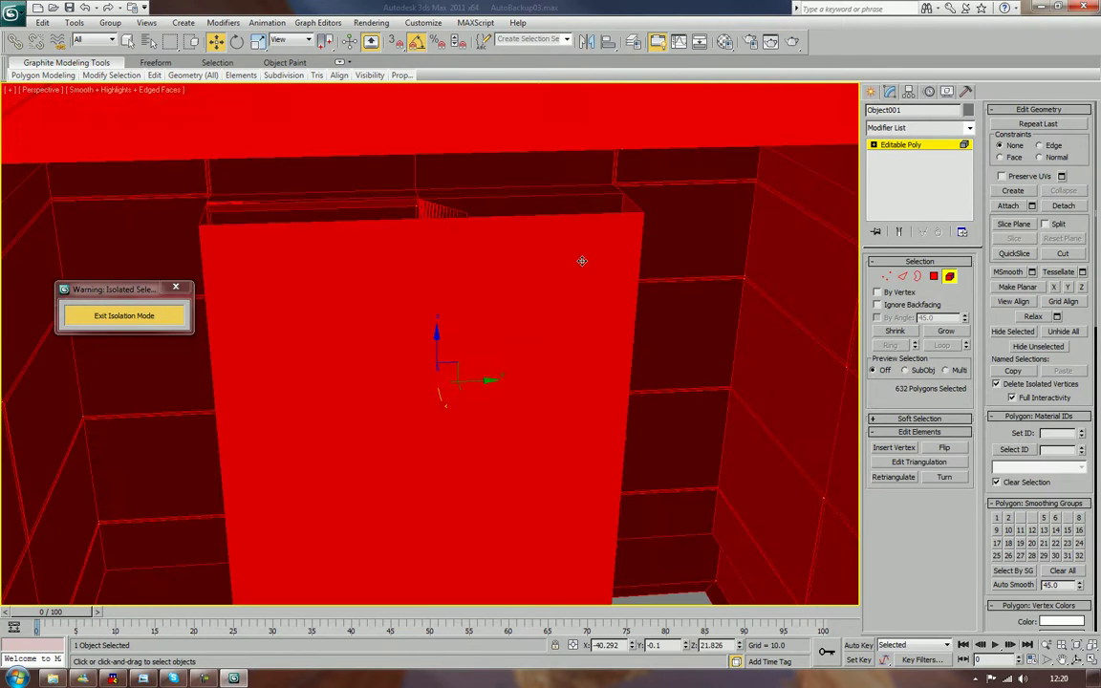
left_click(947, 277)
left_click(935, 277)
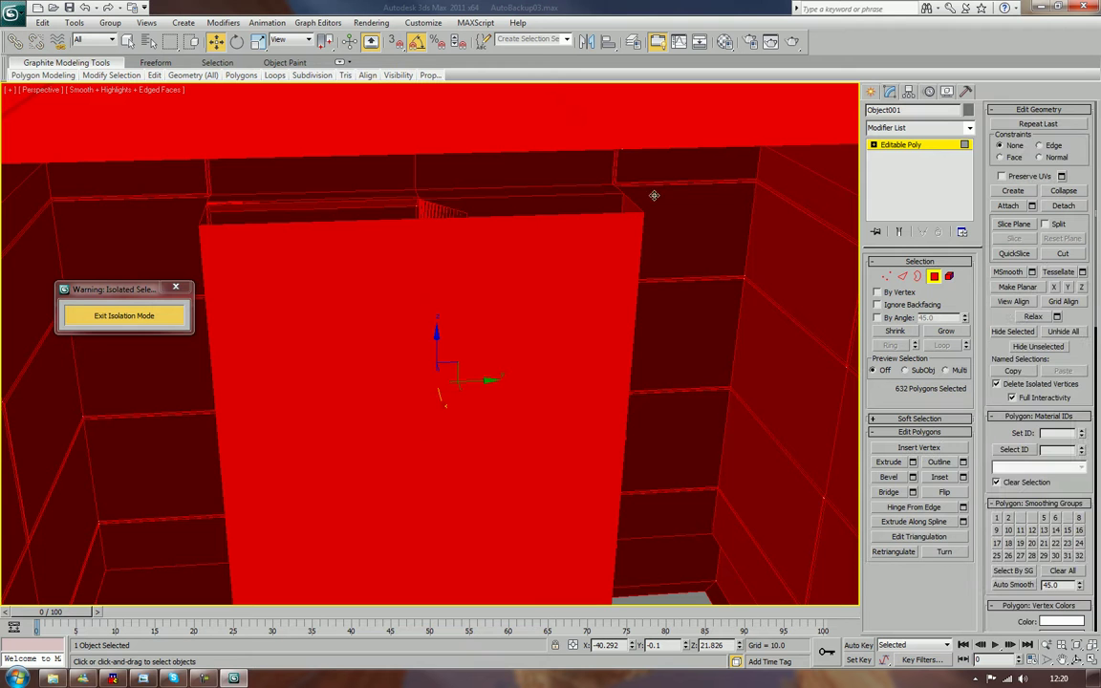
- Delete the two narrow polygons along the underside of the lintel behind the door's upper edge
left_click(585, 193)
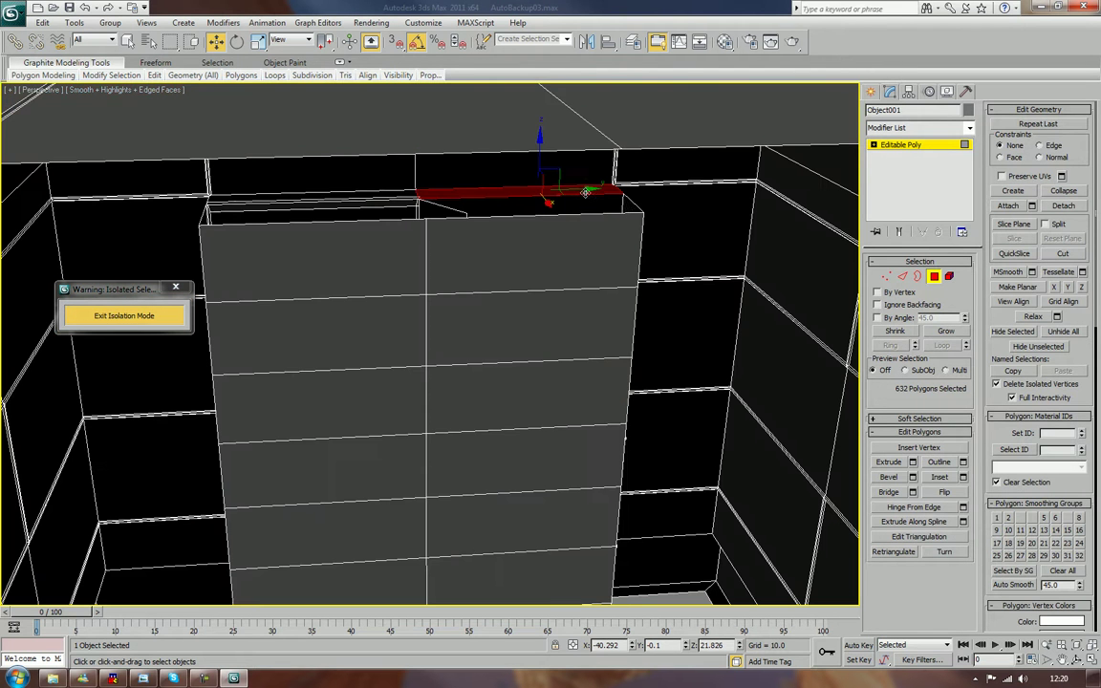
left_click(399, 196, "ctrl")
middle_click_drag(386, 208, 393, 198, "alt")
key("Delete")
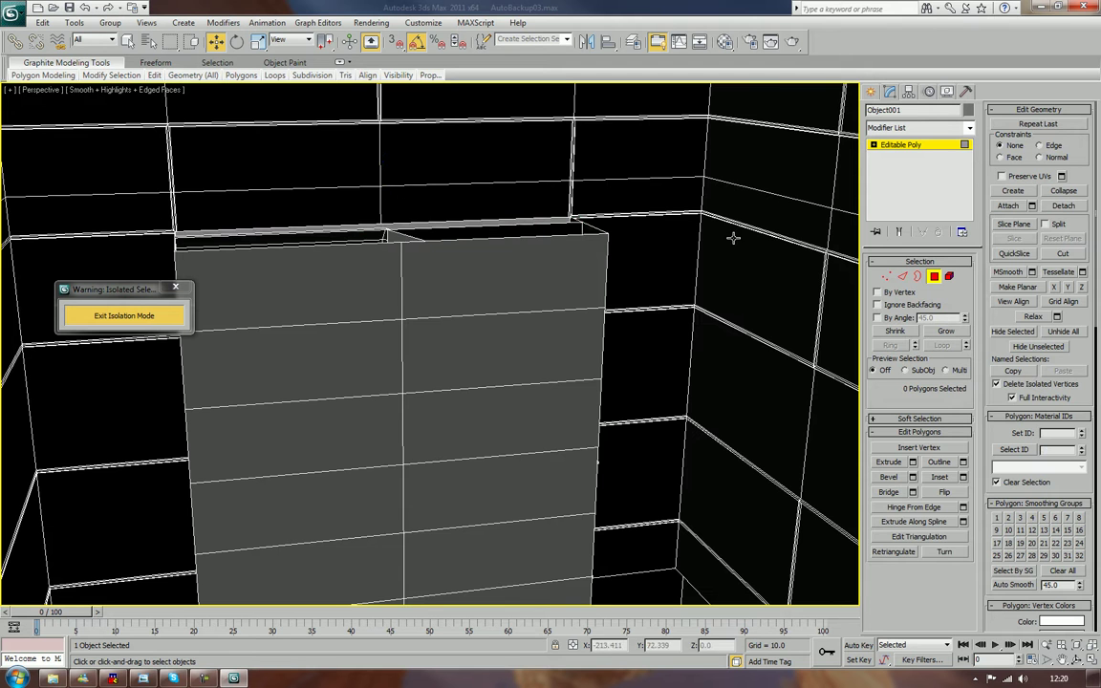
- Move the two inner edges above the door along X to about -48.95, toward the door's back panel
key("2")
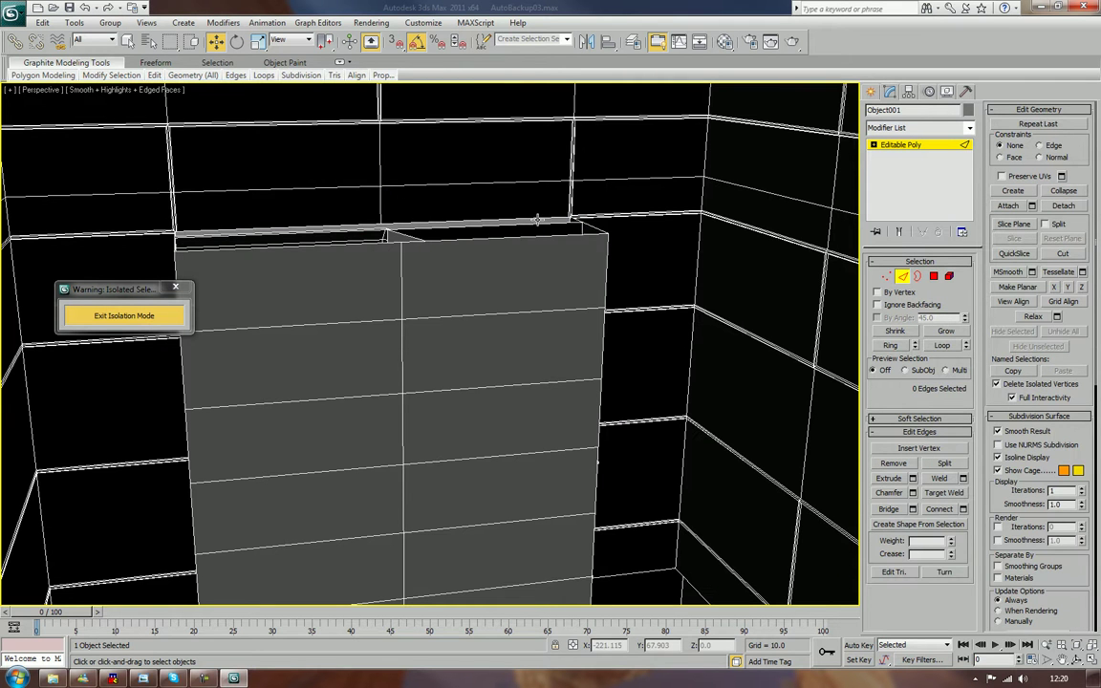
left_click(537, 220)
left_click(359, 226, "ctrl")
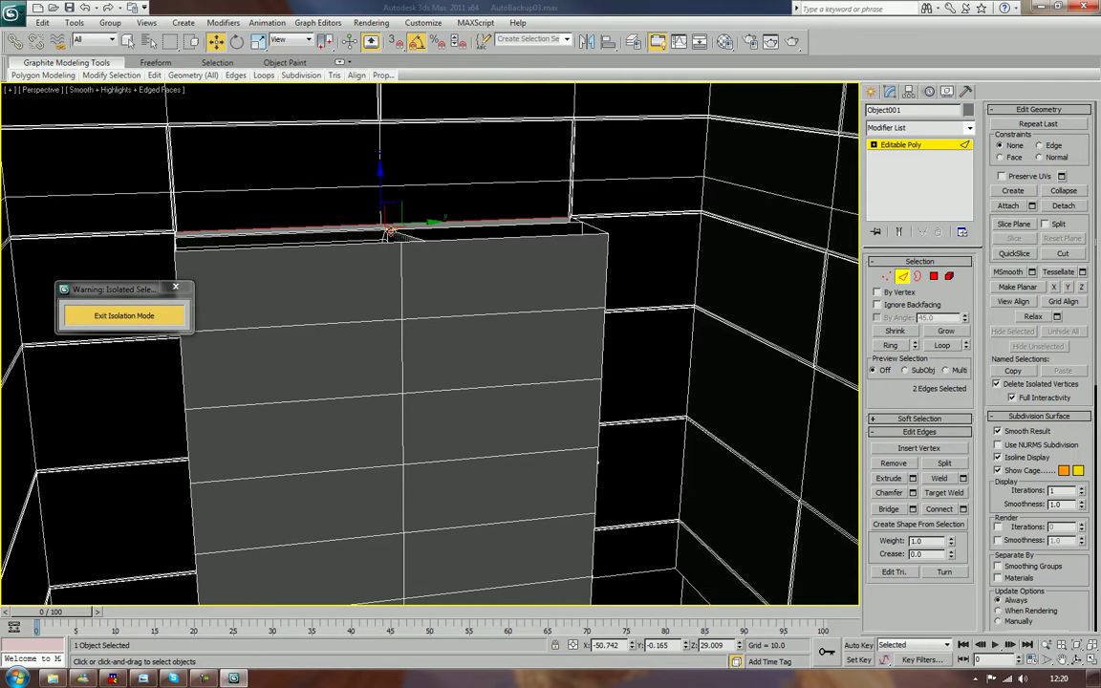
left_click_drag(388, 232, 400, 256)
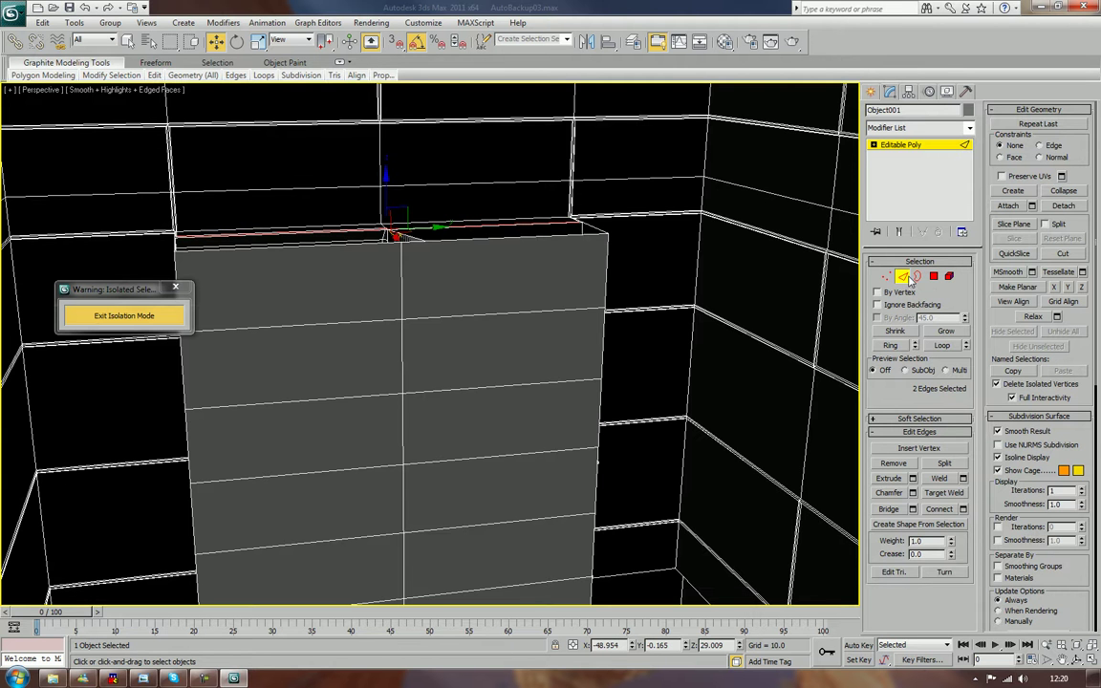
left_click(910, 277)
middle_click_drag(402, 298, 516, 212)
left_click(908, 276)
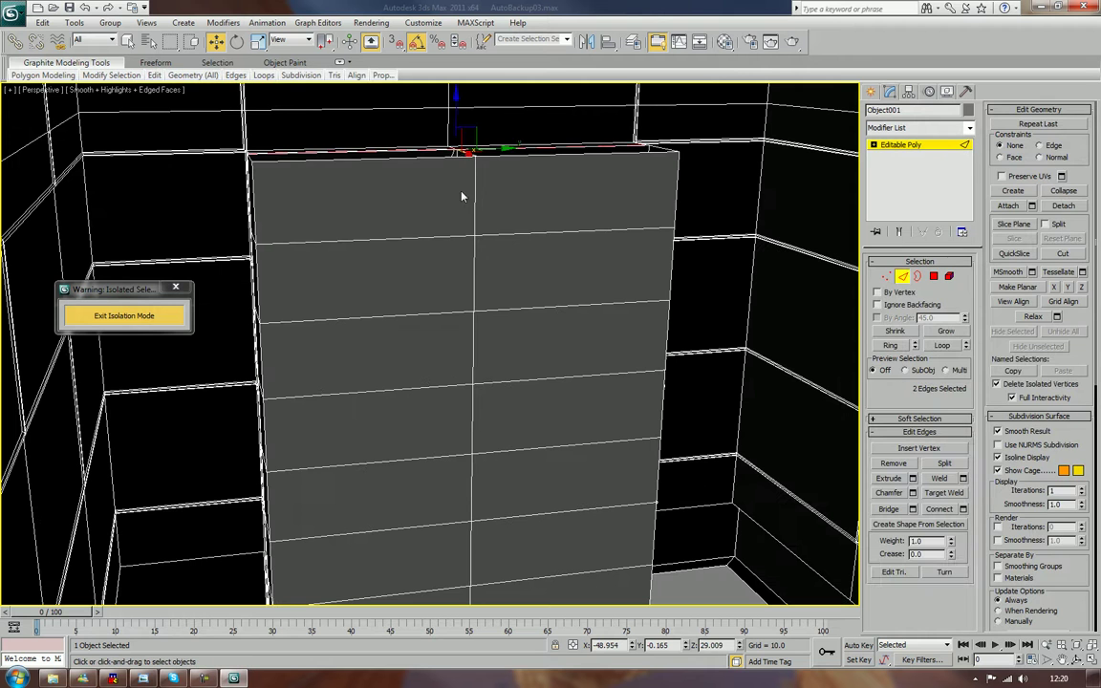
- Extrude the seven vertical centre edges on the door's back panel with height -0.133 and width 0.097
left_click(475, 264)
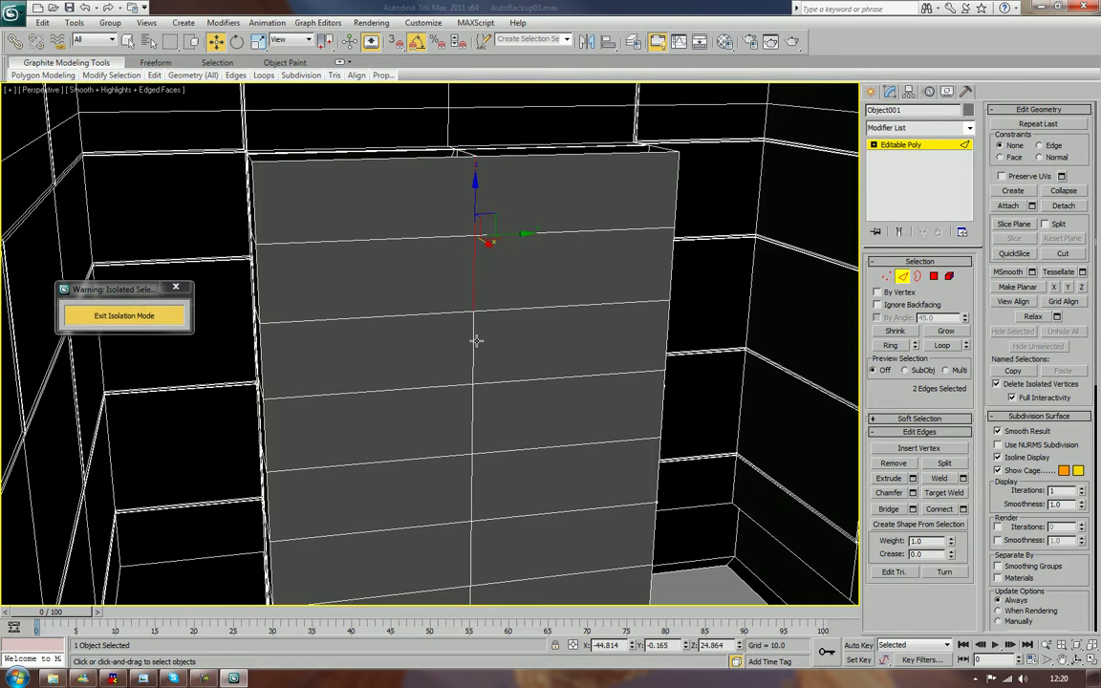
key("ctrl+z")
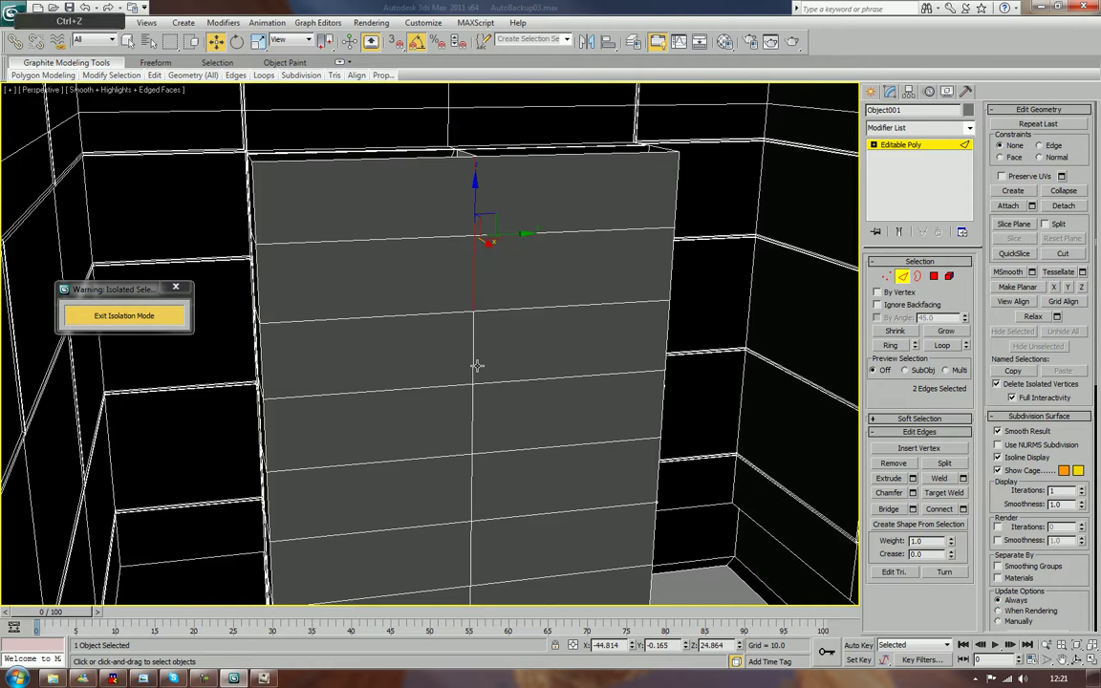
left_click(472, 367, "ctrl")
middle_click_drag(489, 351, 535, 209)
left_click(524, 288, "ctrl")
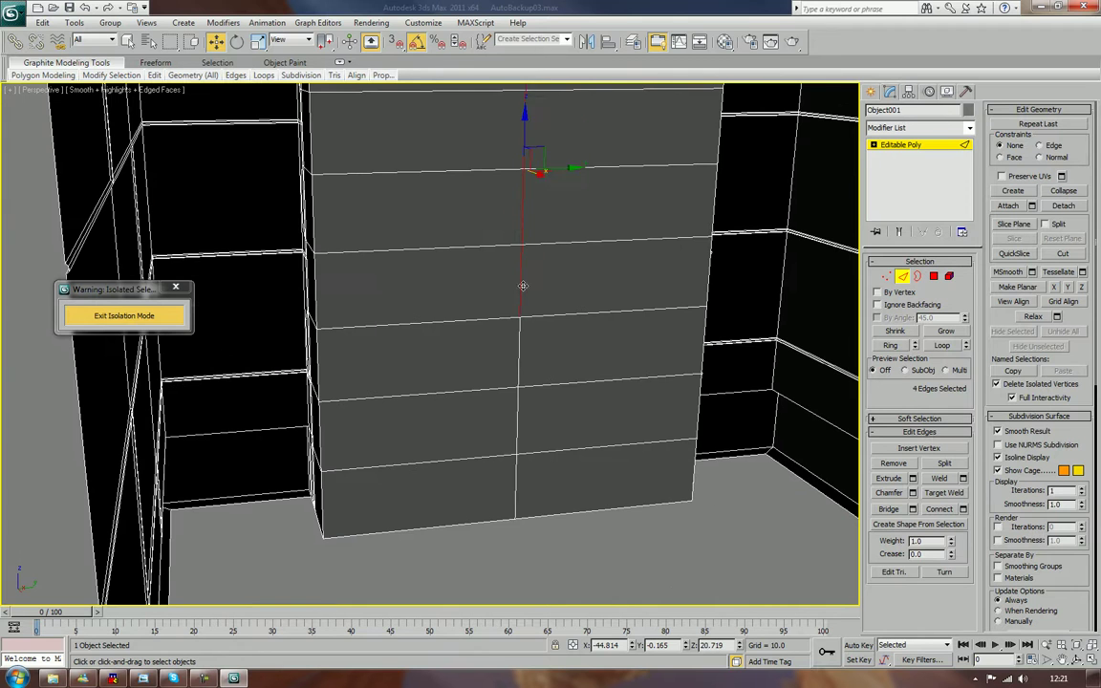
left_click(518, 343, "ctrl")
left_click(517, 408, "ctrl")
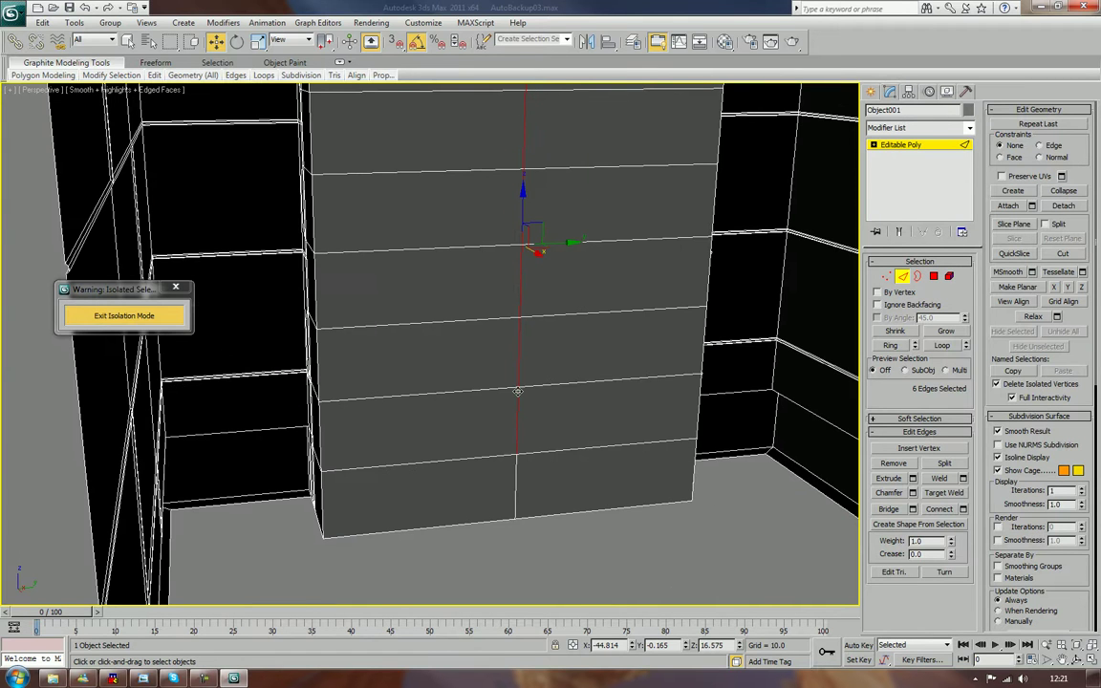
left_click(515, 478, "ctrl")
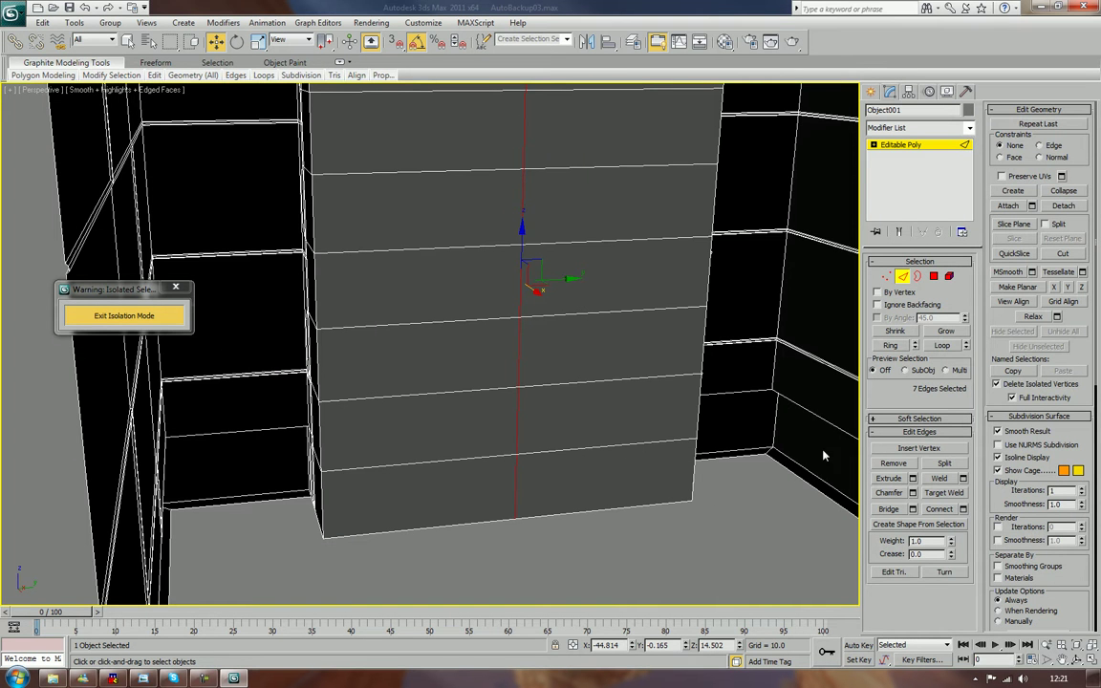
left_click(912, 479)
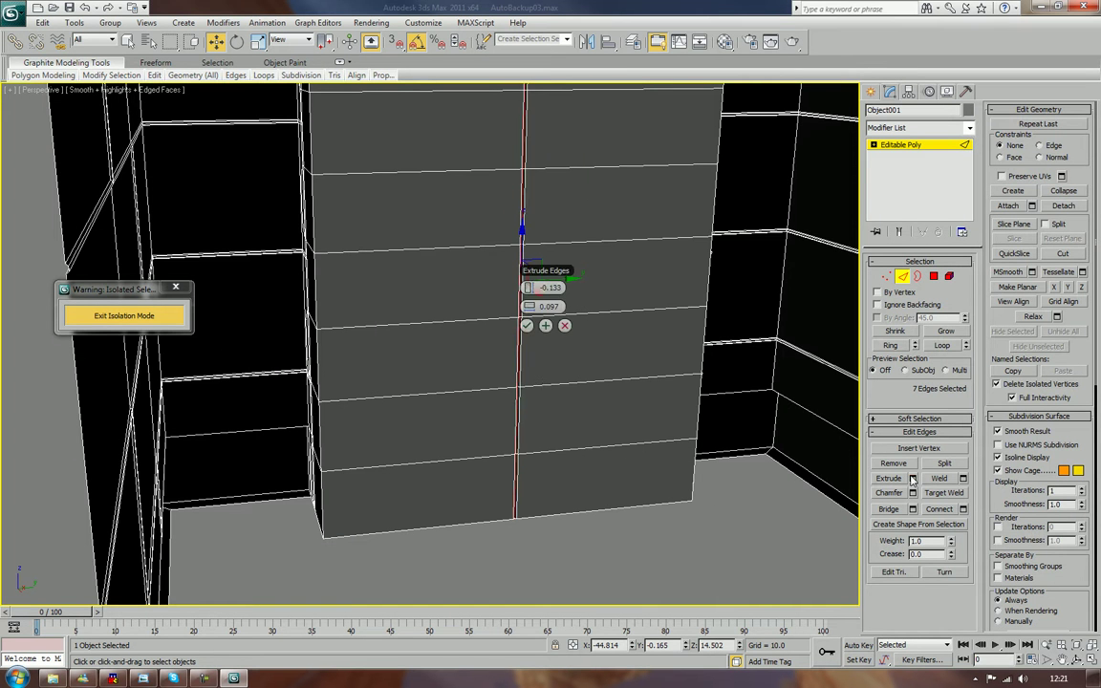
left_click(526, 327)
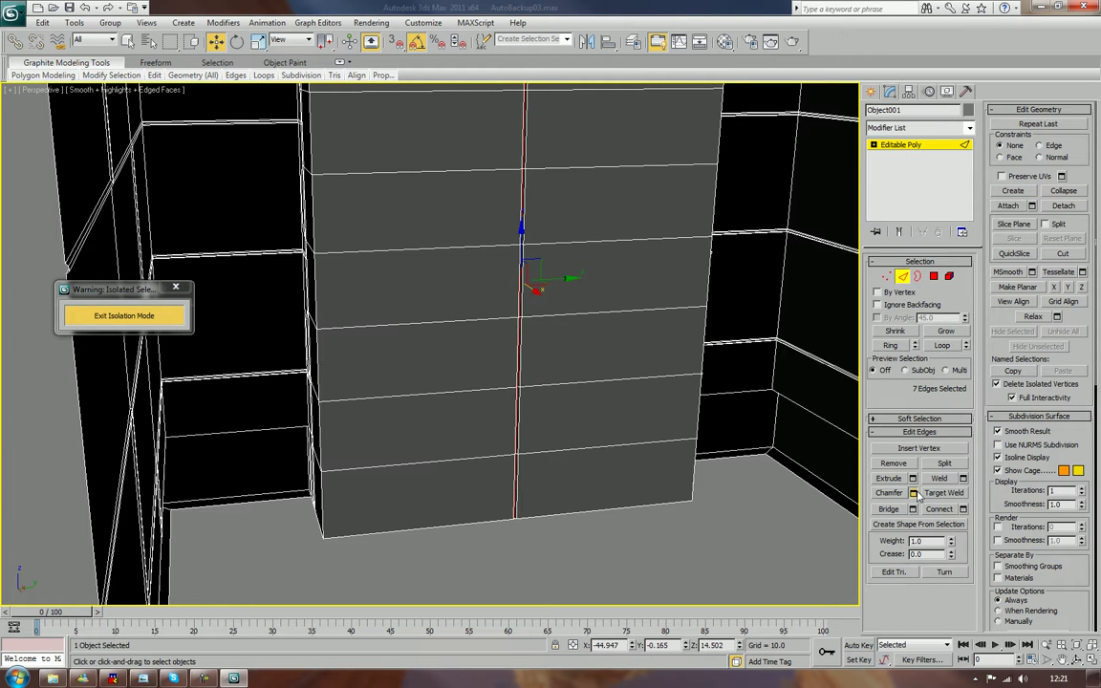
- Chamfer the extruded centre seam edges on the door's back panel and leave edge editing
left_click(912, 492)
left_click(537, 340)
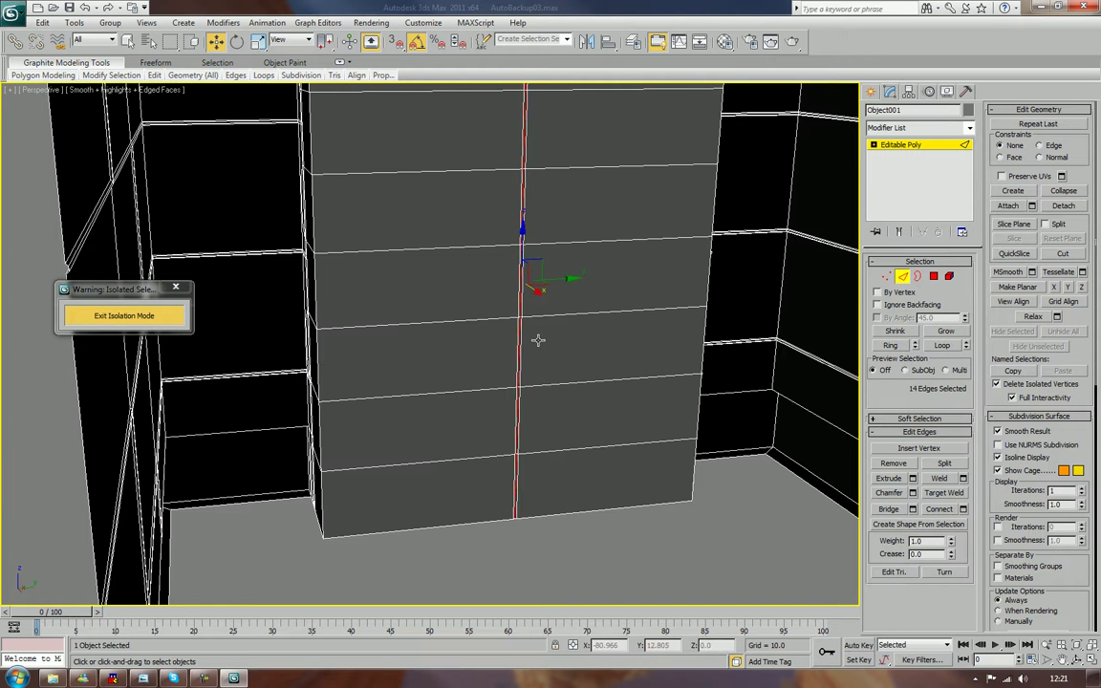
left_click(901, 276)
middle_click_drag(545, 279, 763, 276, "alt")
scroll(762, 276, "down", 5)
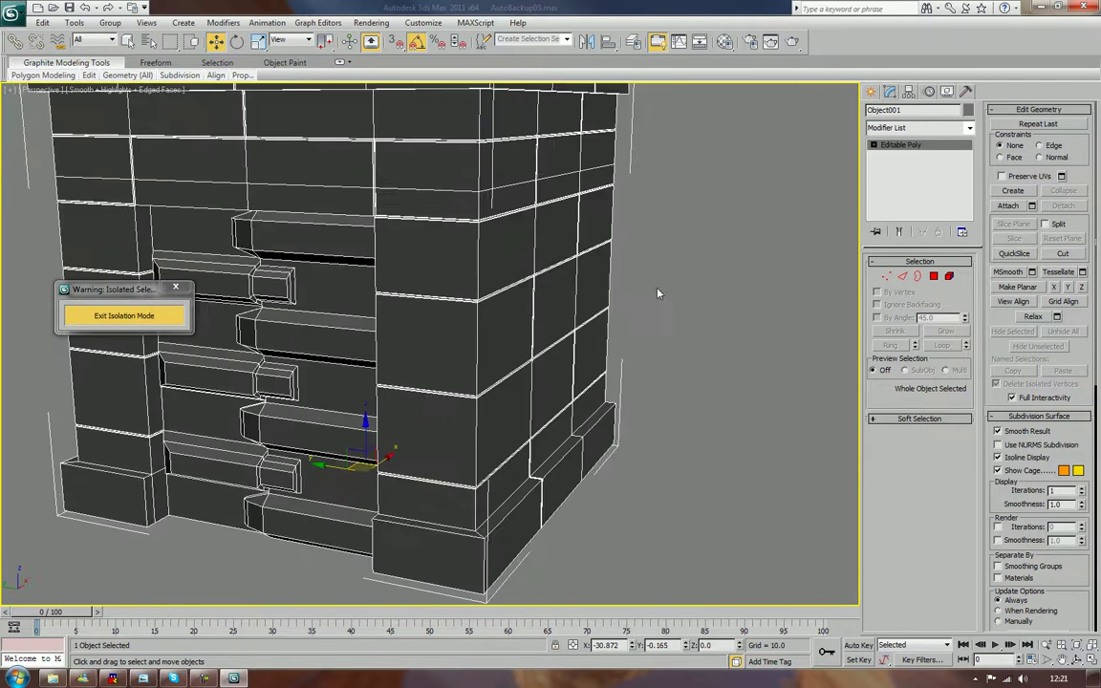
- Try to select the toothed door as a separate element of the entry block
middle_click_drag(461, 303, 535, 302, "alt")
middle_click_drag(472, 302, 723, 287)
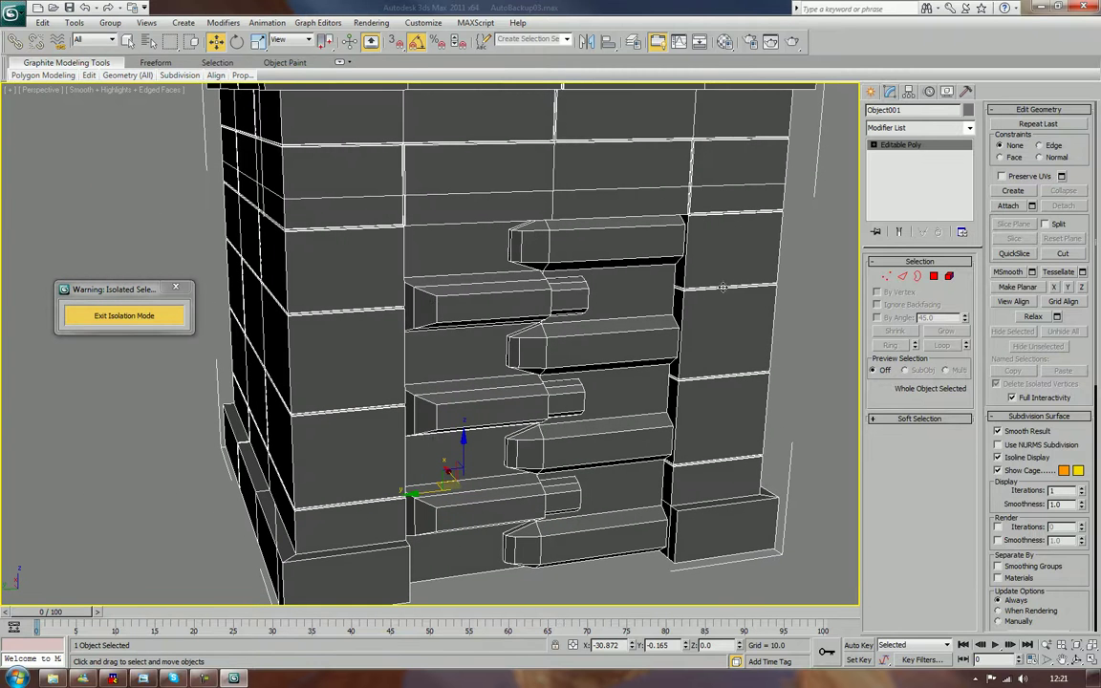
left_click(949, 276)
left_click(573, 321)
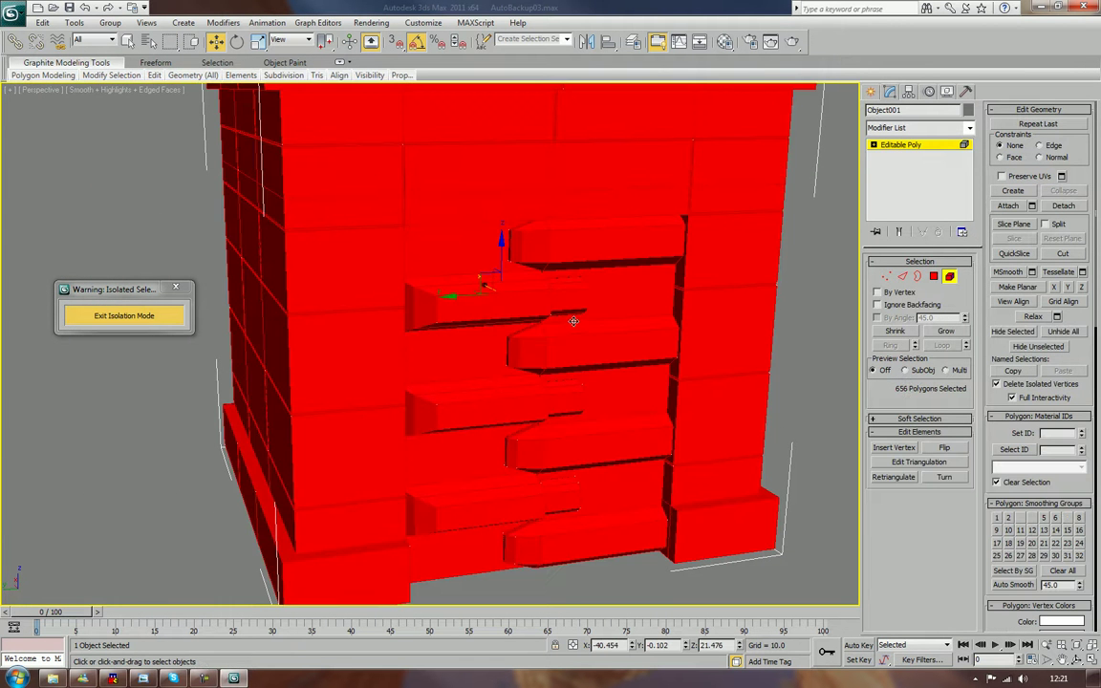
middle_click_drag(574, 321, 653, 311, "alt")
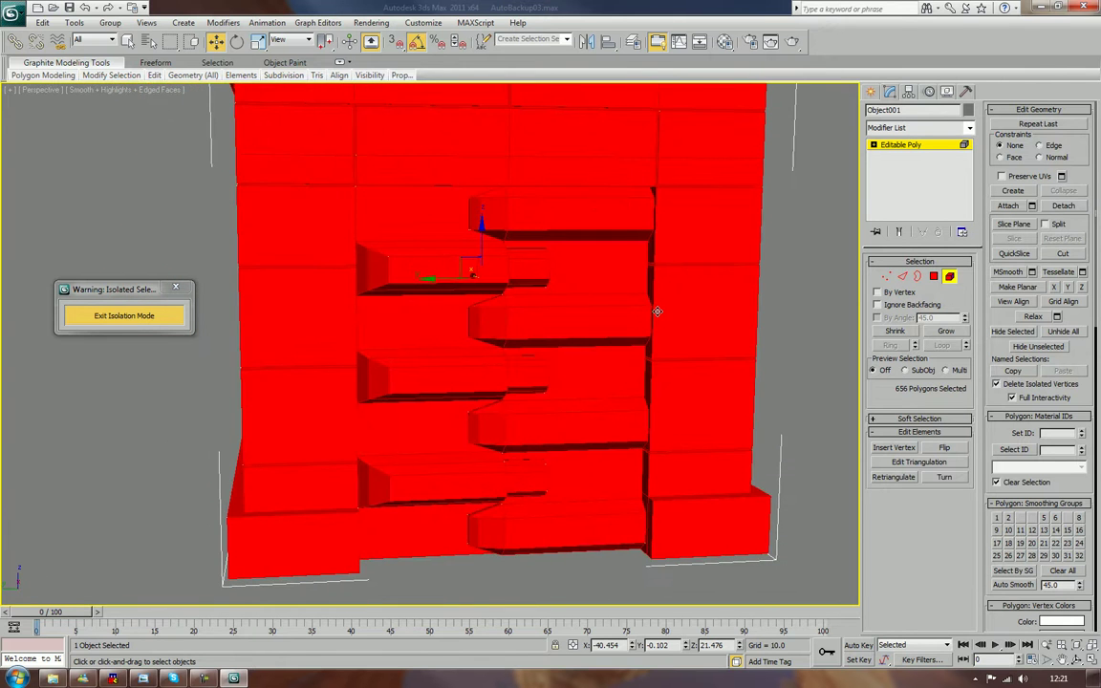
- Detach all of the toothed door's polygons between the two pillars to a separate element
key("l")
key("z")
middle_click_drag(572, 327, 621, 295)
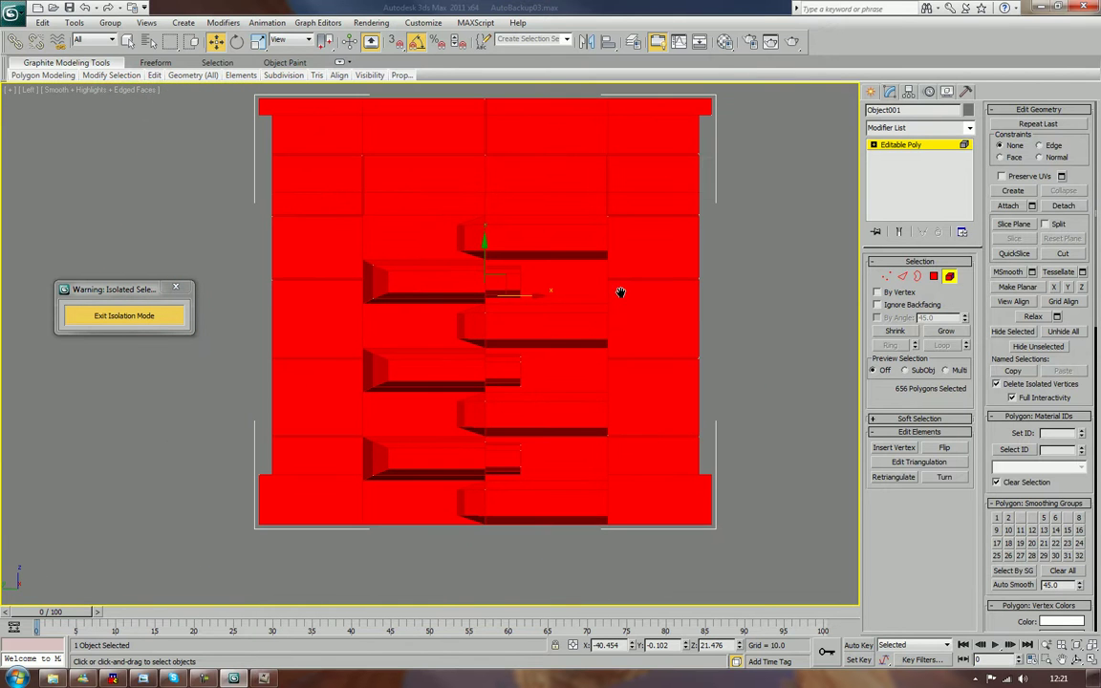
left_click(932, 277)
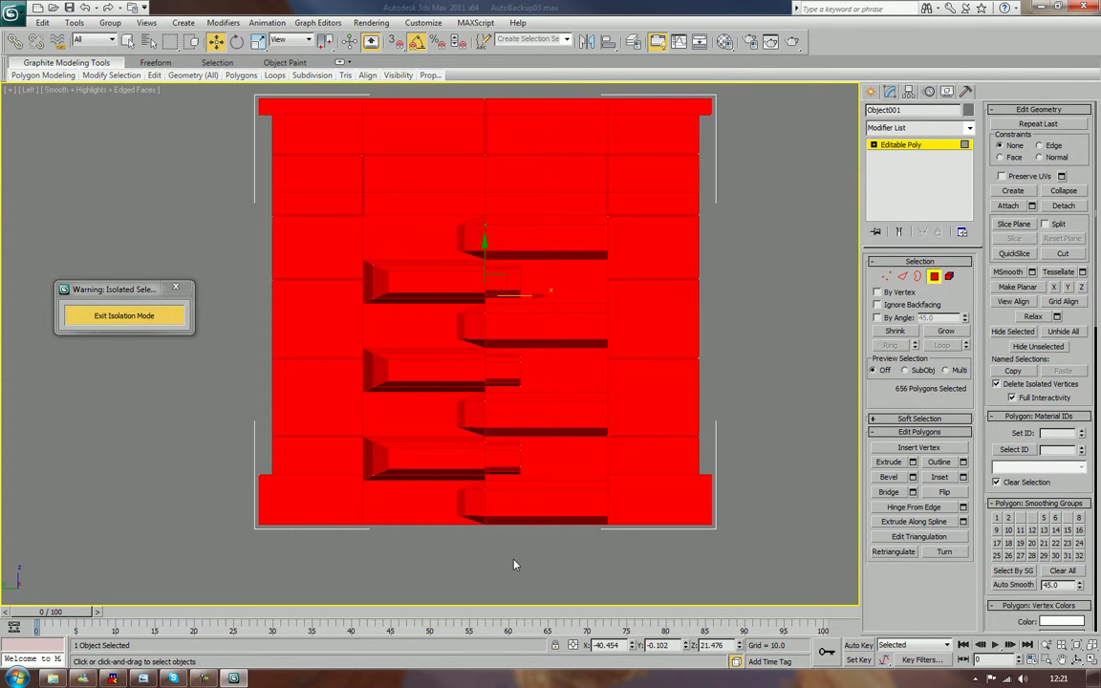
left_click_drag(567, 569, 430, 226)
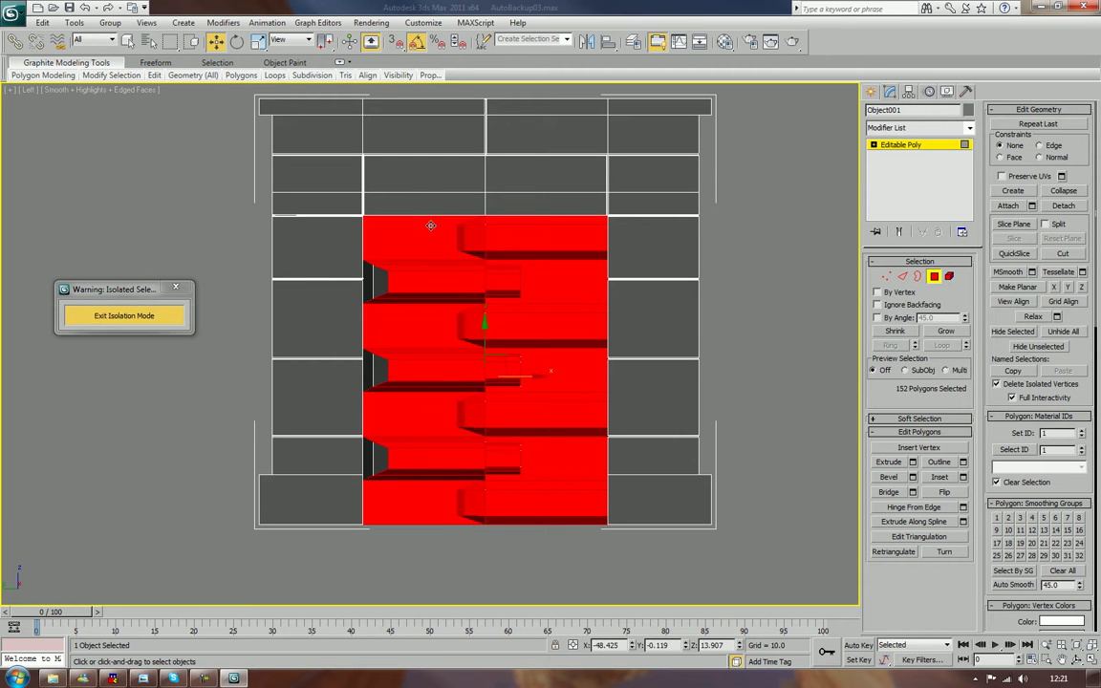
left_click_drag(450, 574, 374, 256)
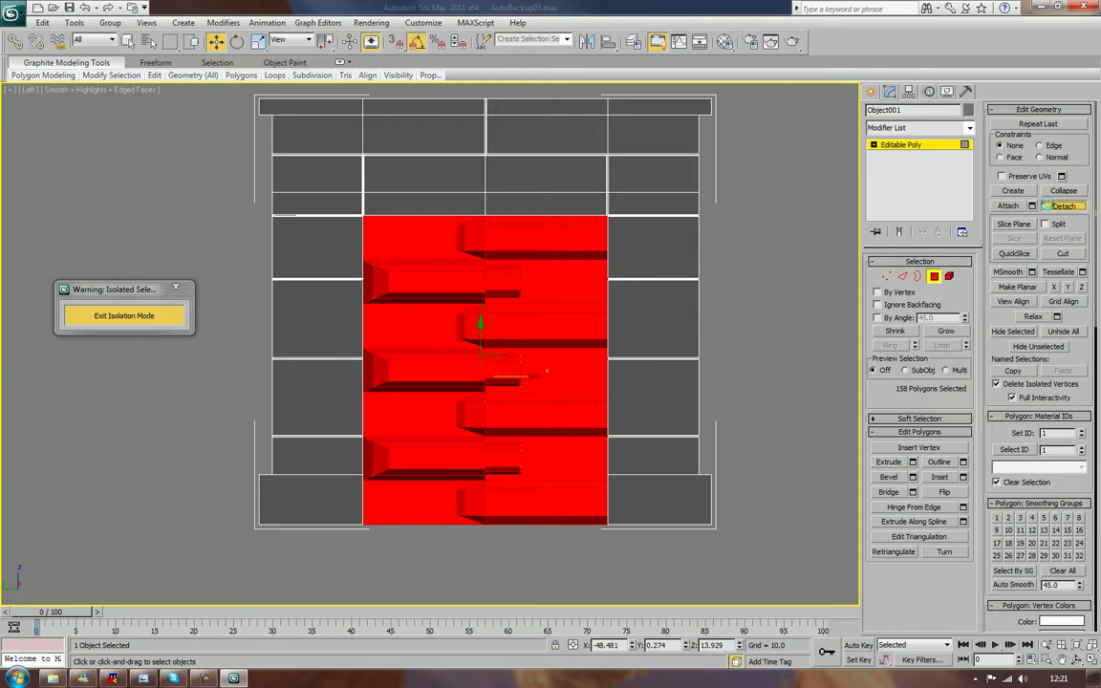
left_click(1061, 206)
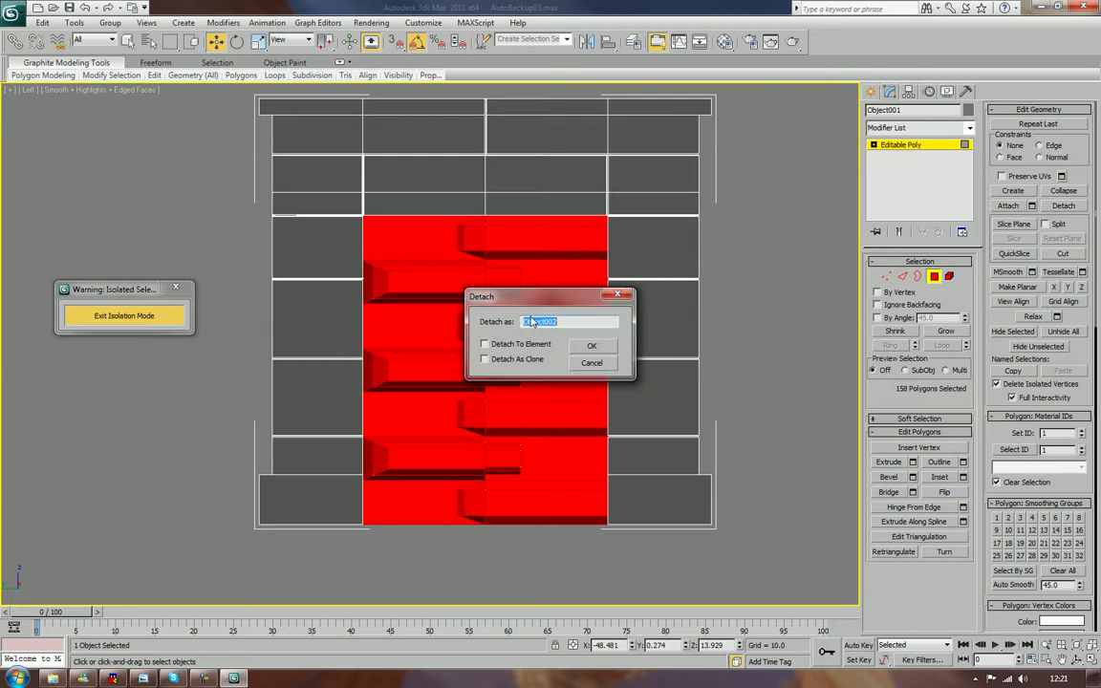
left_click(589, 346)
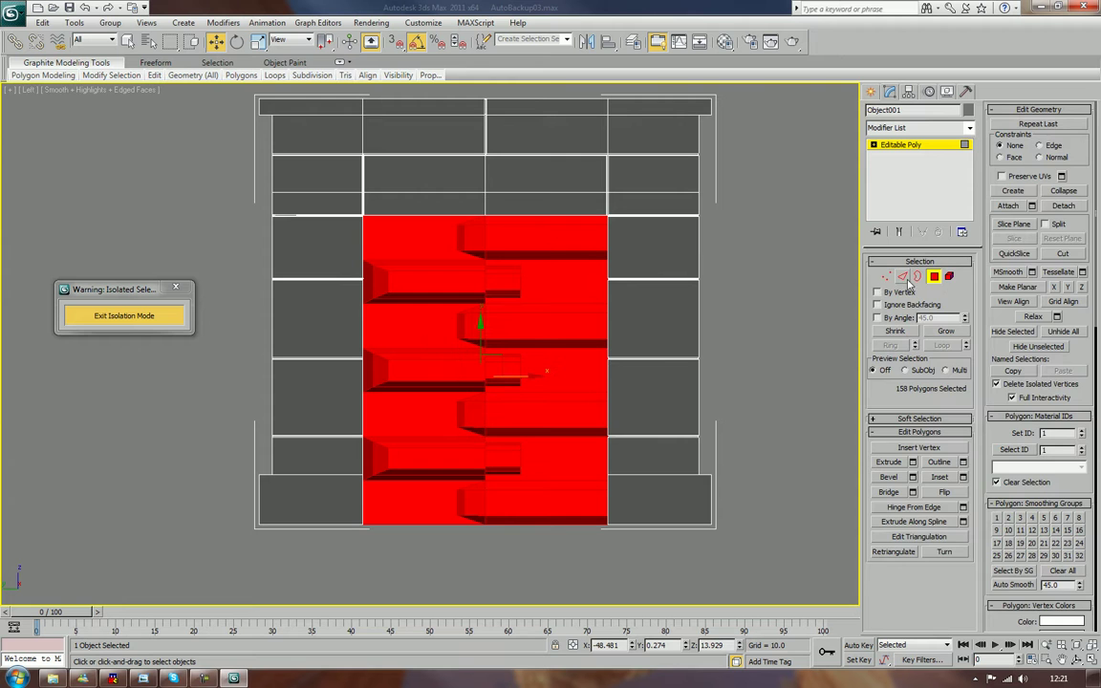
- Rotate the detached door element 180 degrees about its vertical axis and shift it sideways by about 0.858 to fit the opening
left_click(950, 277)
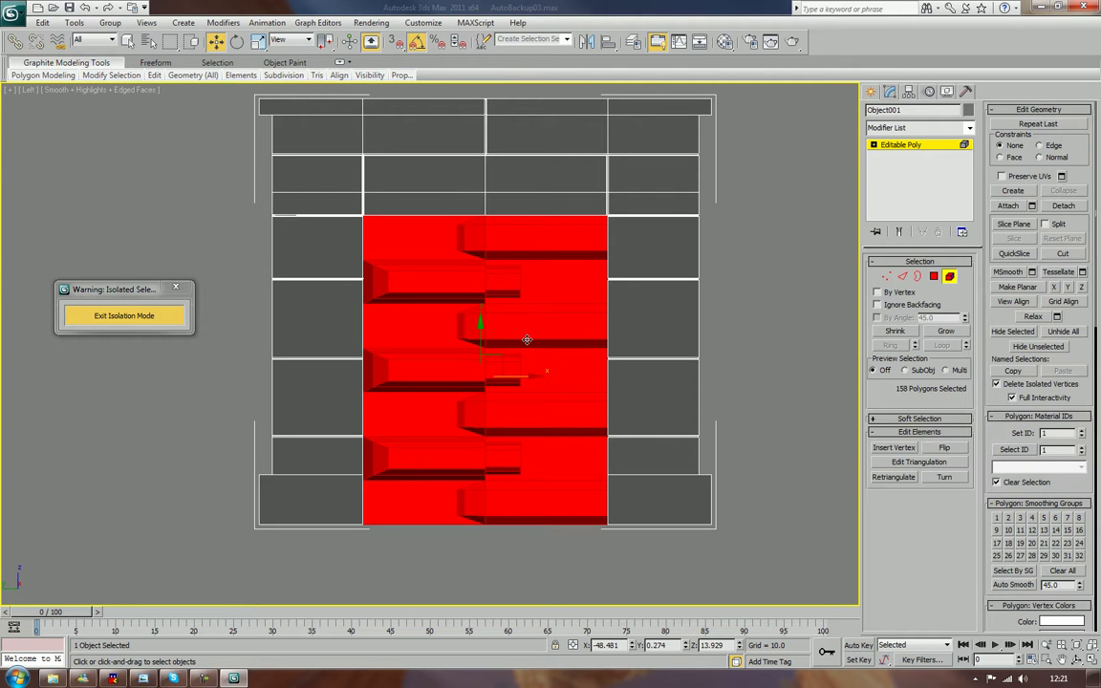
key("r")
key("e")
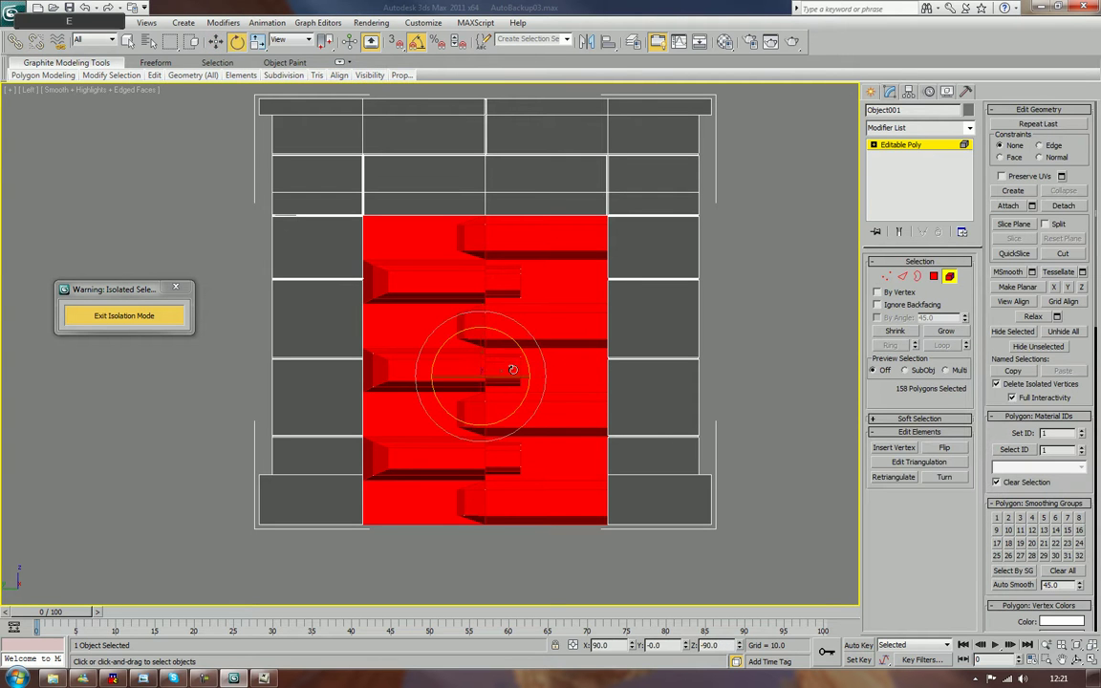
left_click_drag(498, 379, 612, 392)
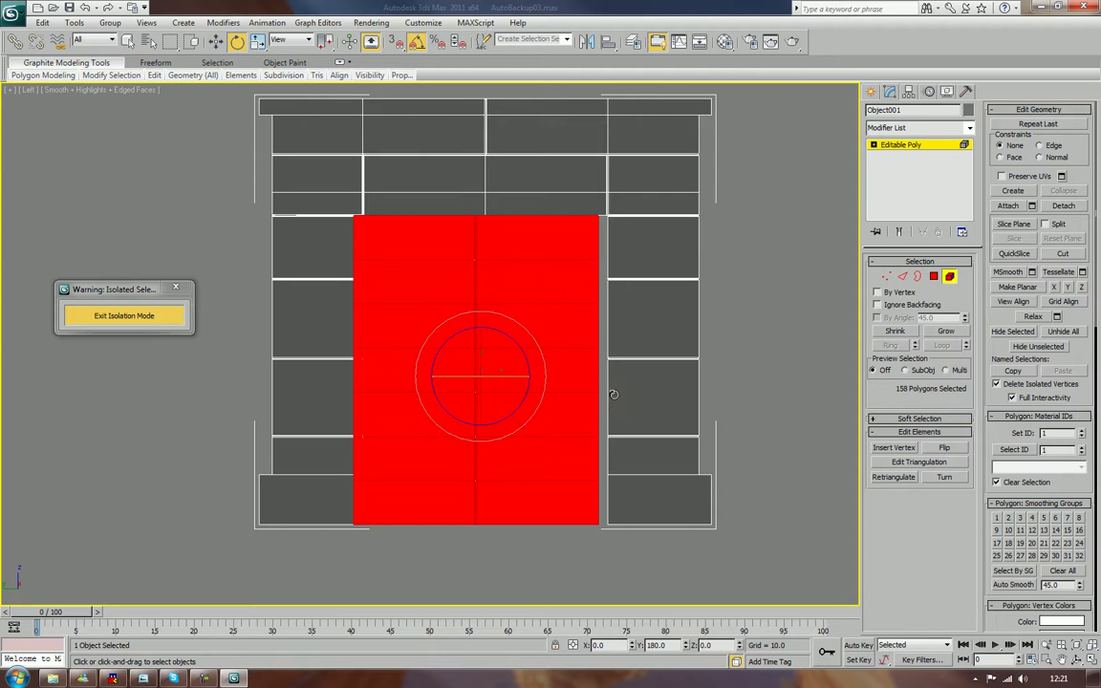
key("w")
left_click_drag(528, 376, 535, 379)
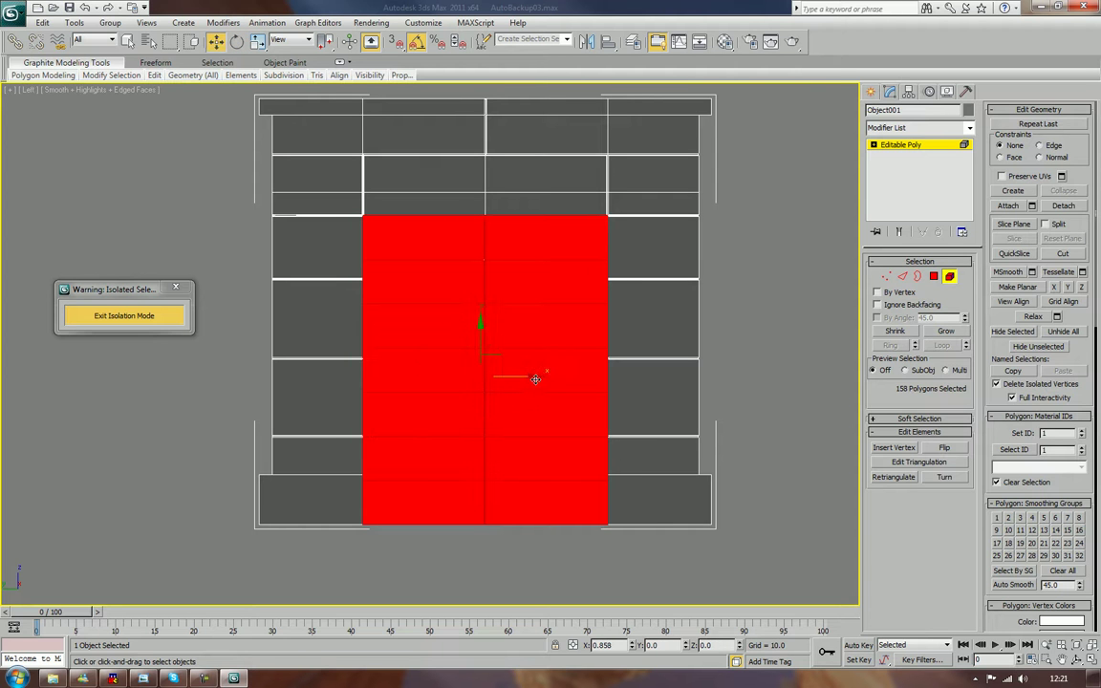
- Move the reversed door element into the doorway along X to about -45.36 and check its fit with edged faces off
key("p")
key("z")
middle_click_drag(611, 388, 495, 366, "alt")
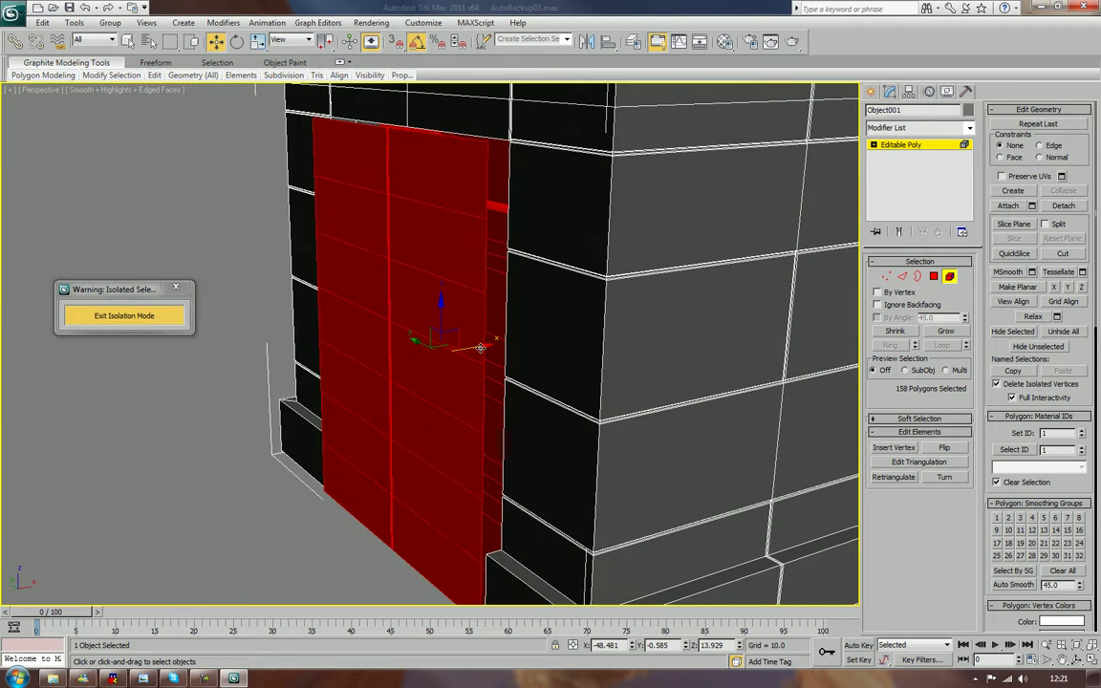
left_click_drag(486, 348, 521, 351)
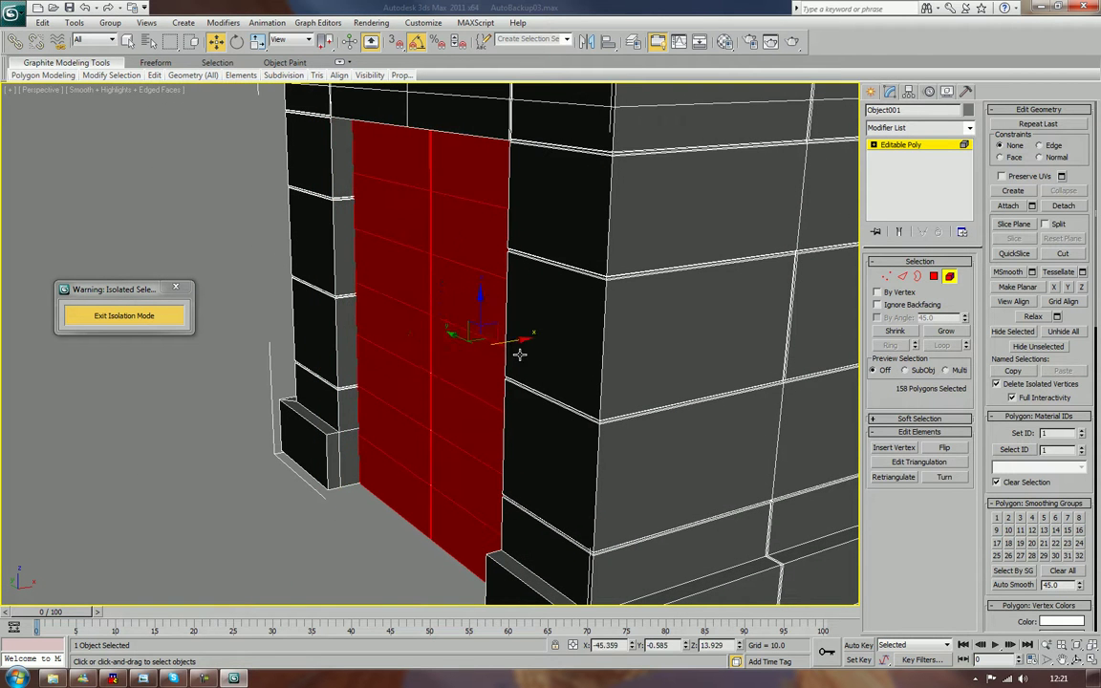
left_click(315, 524)
scroll(344, 516, "down", 3)
key("F4")
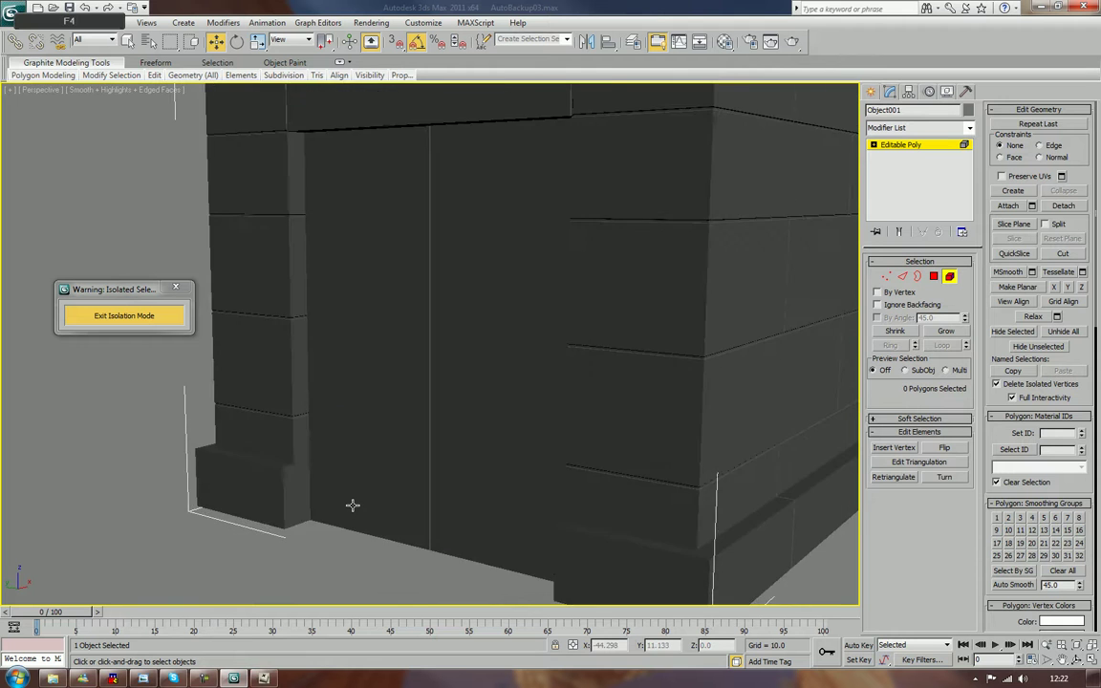
scroll(353, 506, "down", 4)
middle_click_drag(361, 504, 493, 472, "alt")
scroll(475, 508, "up", 5)
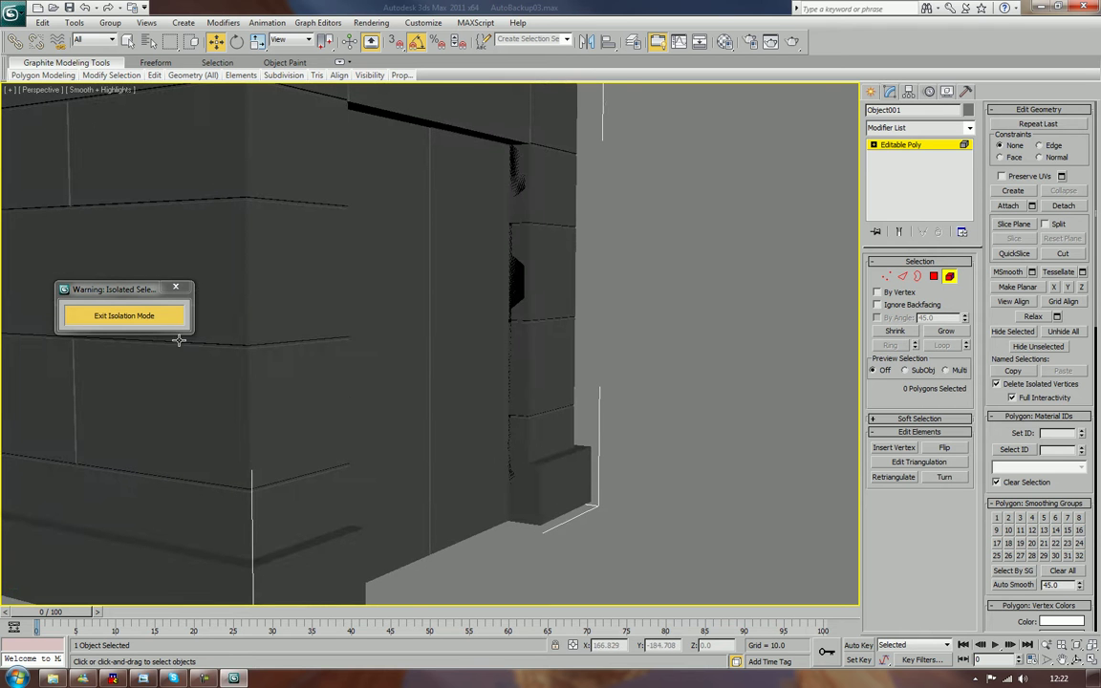
middle_click_drag(178, 339, 238, 371, "alt")
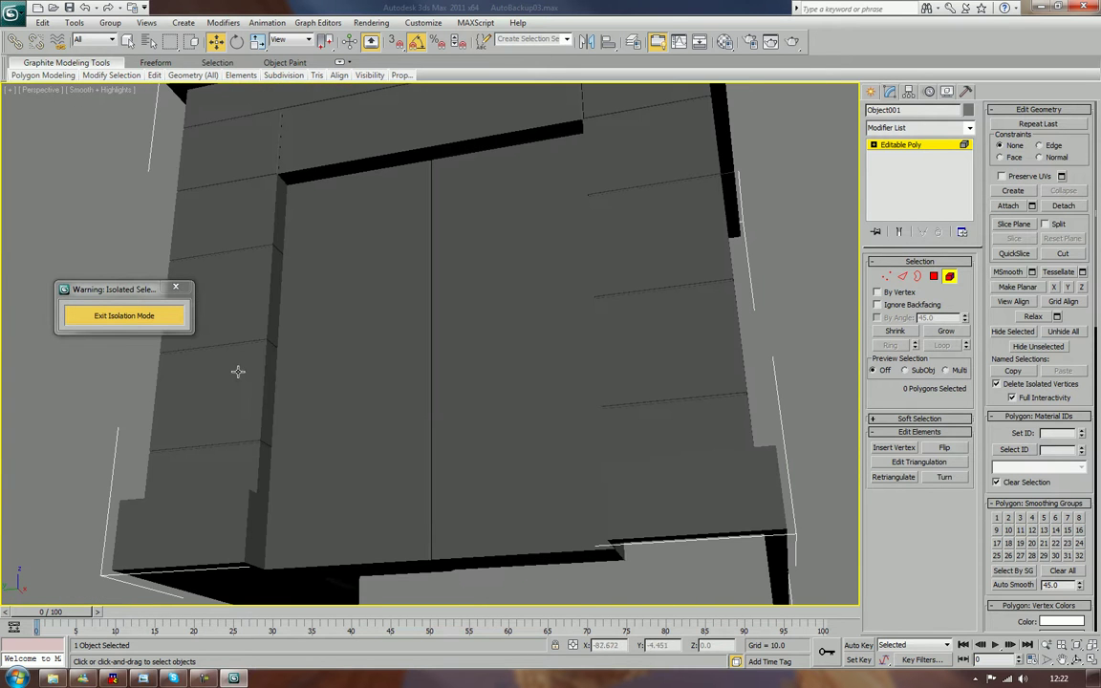
- Reopen the recent scene AutoBackup03.max without saving the current changes
left_click(9, 14)
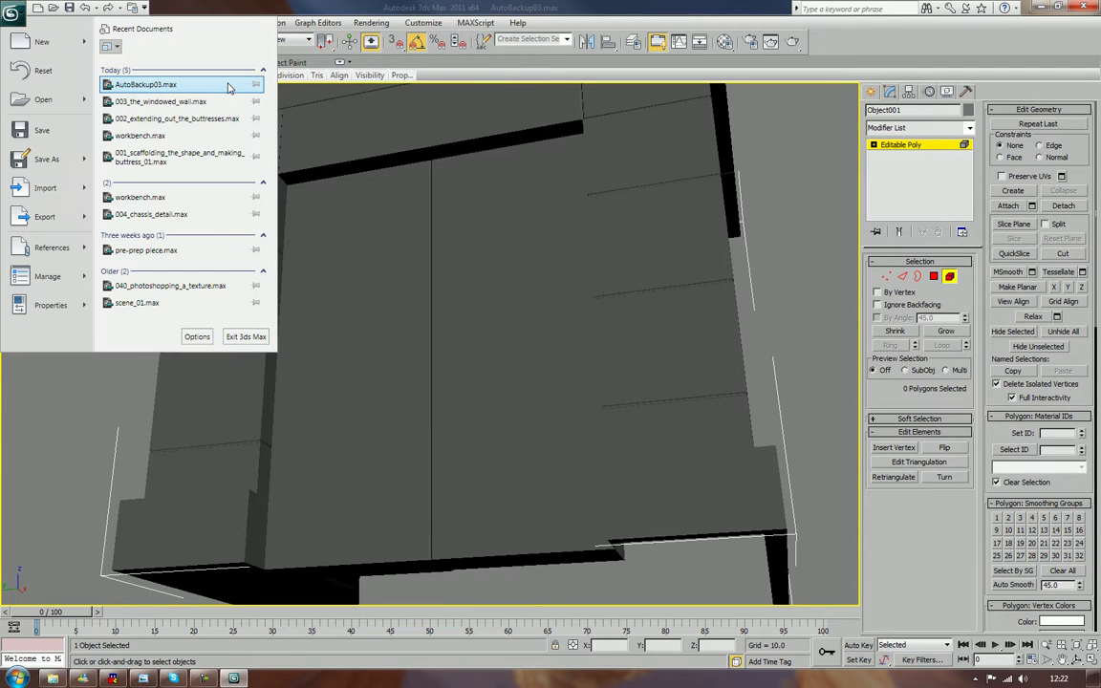
left_click(145, 84)
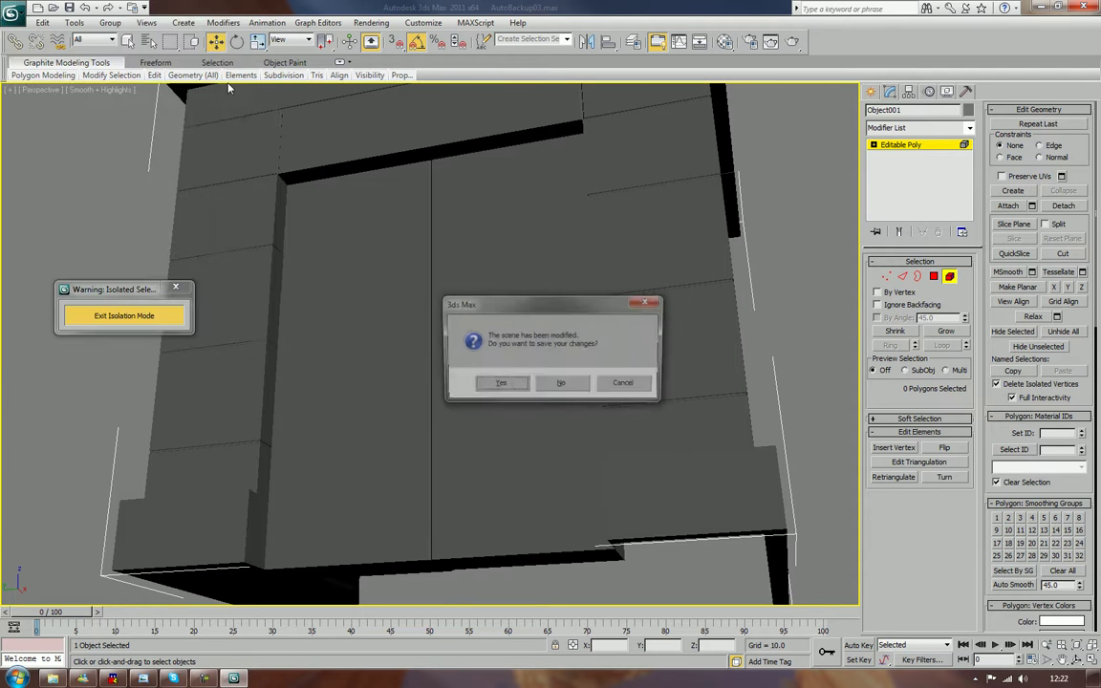
left_click(566, 384)
scroll(564, 386, "down", 6)
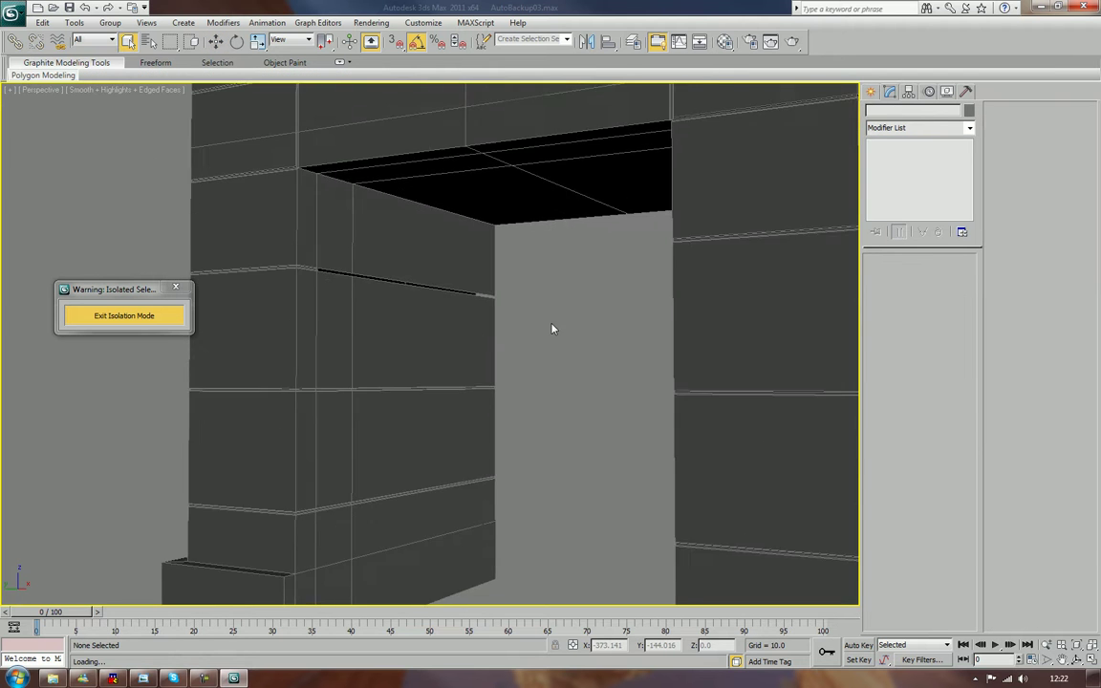
mouse_move(534, 341)
middle_mouse_down("alt")
mouse_move(468, 271)
mouse_move(421, 285)
mouse_move(541, 345)
mouse_move(566, 343)
mouse_move(520, 351)
middle_mouse_up("alt")
- Delete the inner polygons lining both side walls and the ceiling of the entry block's passage
left_click(607, 147)
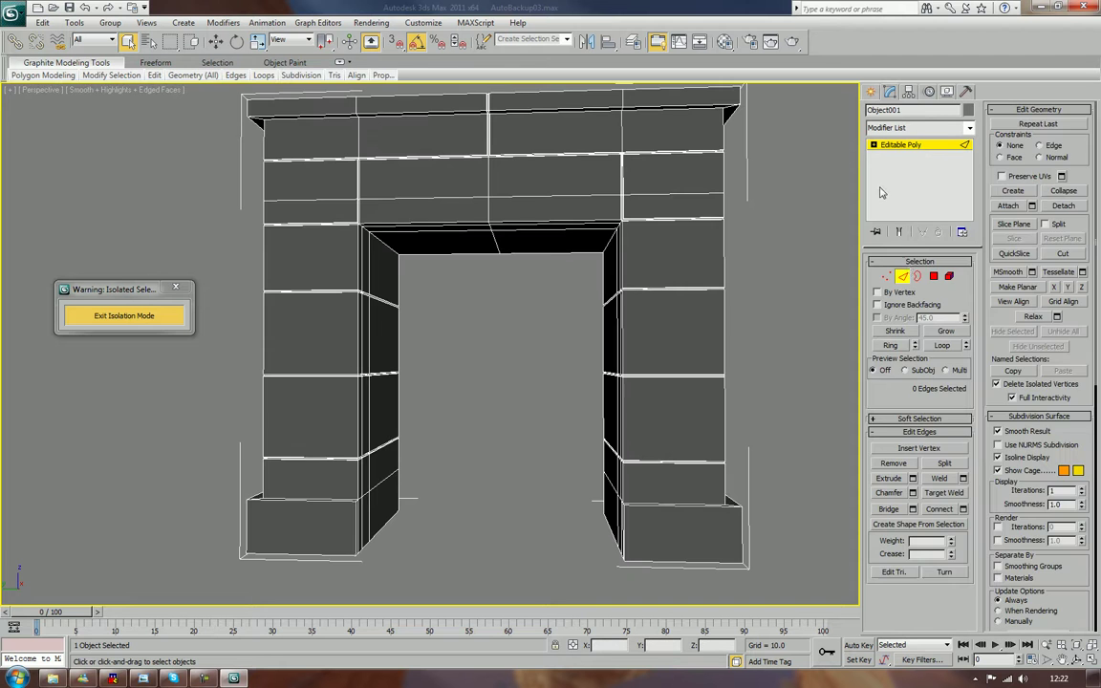
left_click(933, 276)
left_click_drag(413, 552, 393, 246)
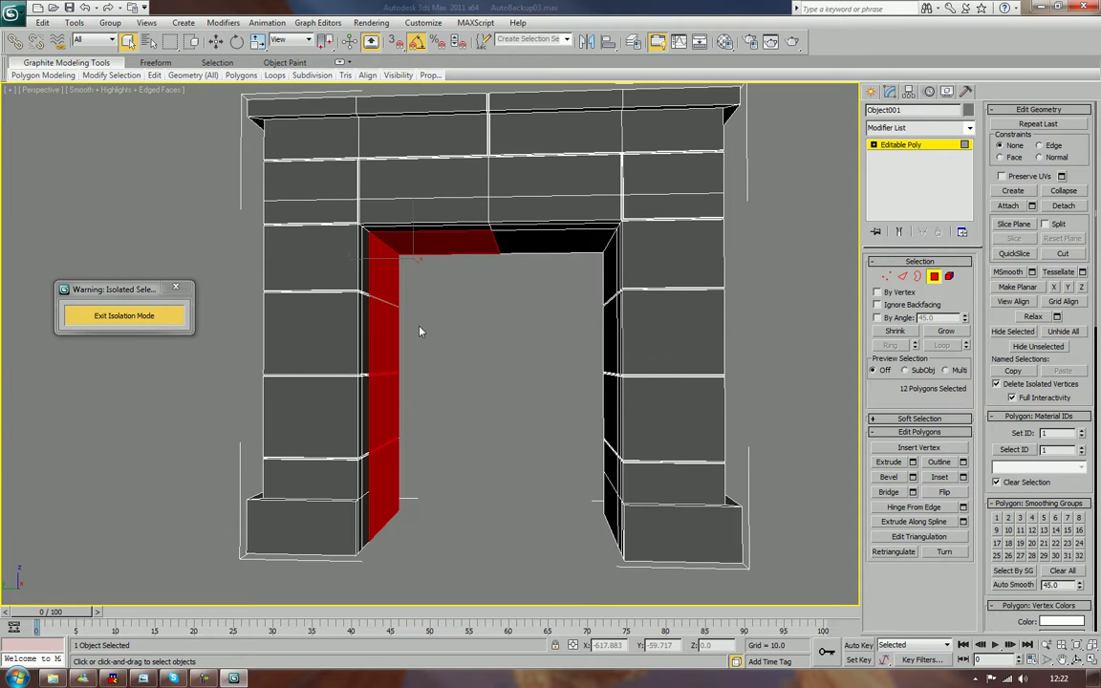
key("Delete")
mouse_move(435, 336)
middle_mouse_down("alt")
mouse_move(527, 343)
mouse_move(443, 333)
middle_mouse_up("alt")
left_click_drag(567, 535, 455, 273)
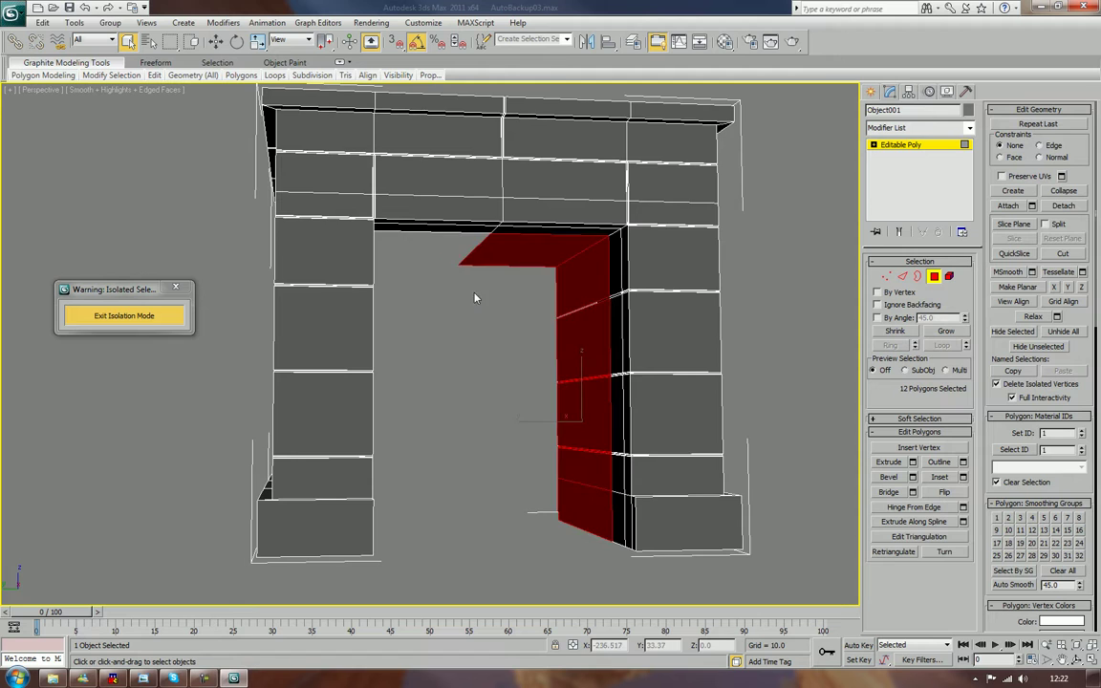
key("Delete")
- Detach the two remaining strip polygons on the underside of the lintel to an element
middle_click_drag(474, 304, 521, 208, "alt")
scroll(531, 288, "up", 6)
left_click(454, 197)
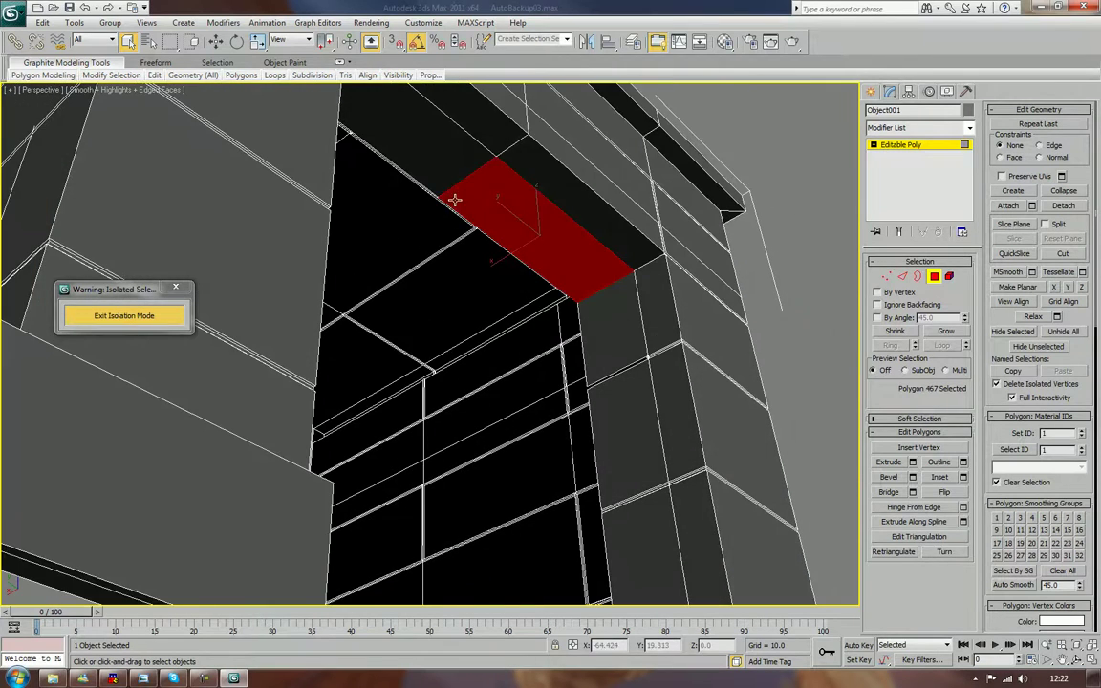
left_click(417, 160, "ctrl")
middle_click_drag(418, 160, 653, 229, "alt")
left_click(1071, 206)
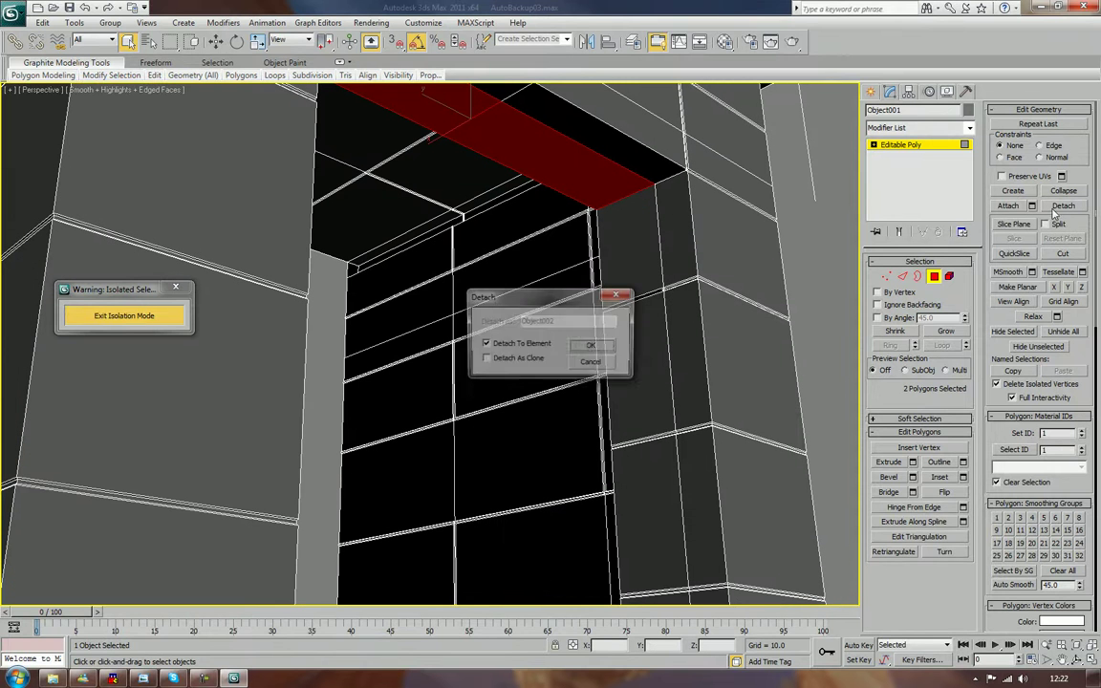
left_click(587, 348)
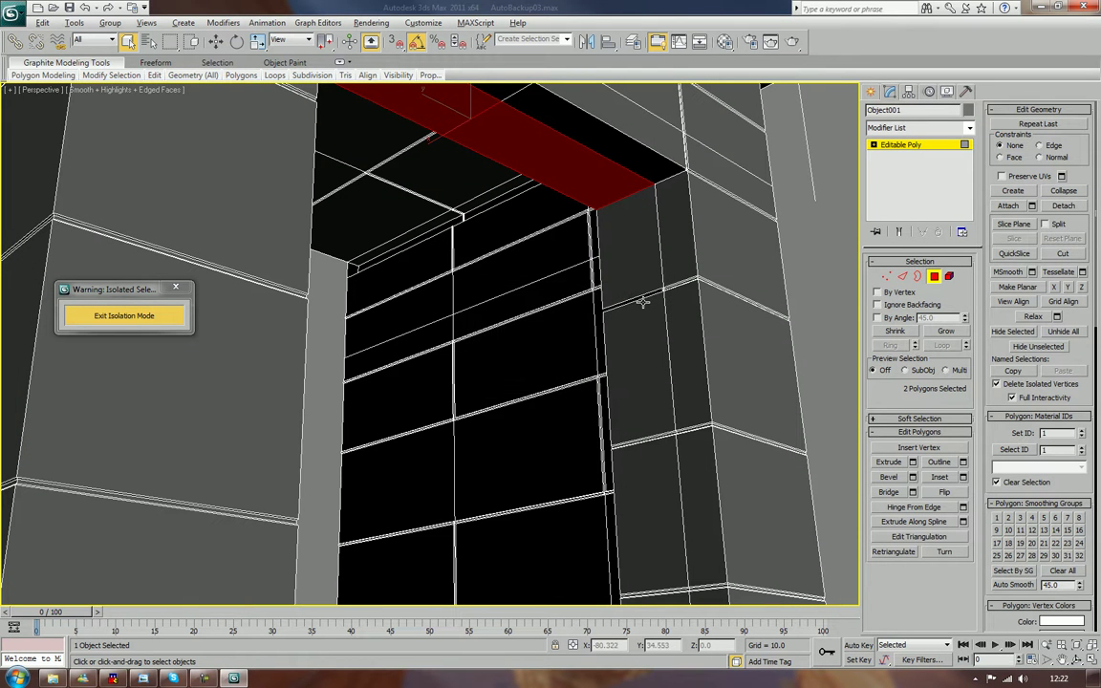
- Extrude the detached lintel strip and move its end down to Z about -0.067 to form a door slab filling the opening
left_click(897, 464)
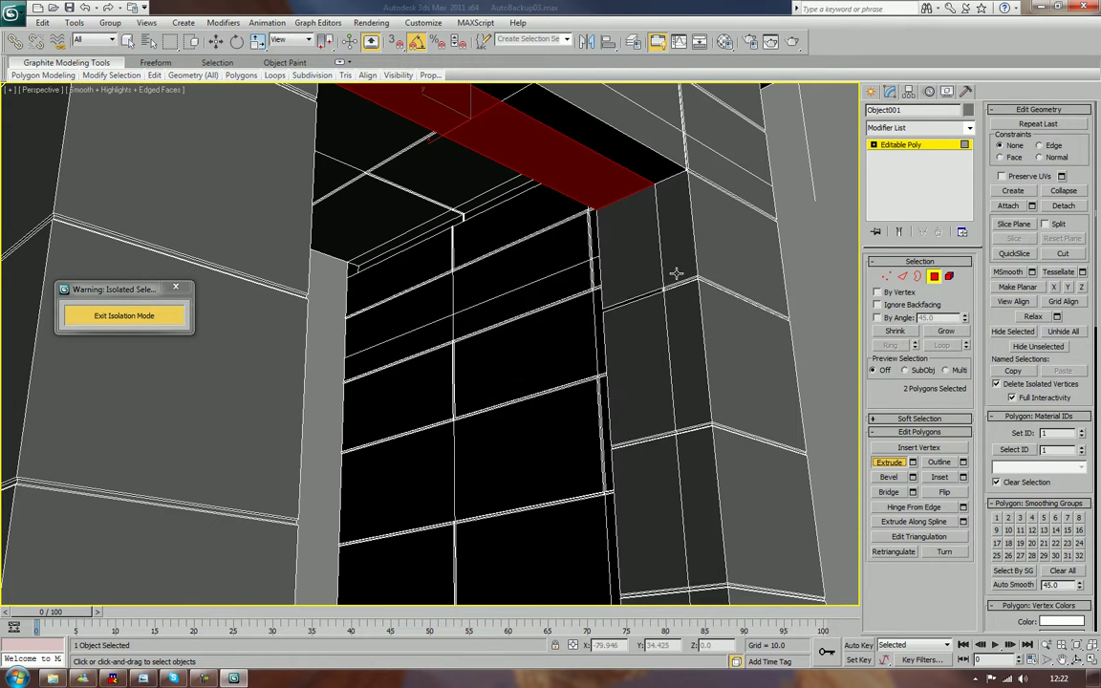
left_click_drag(599, 187, 593, 170)
scroll(634, 247, "down", 3)
scroll(635, 247, "down", 4)
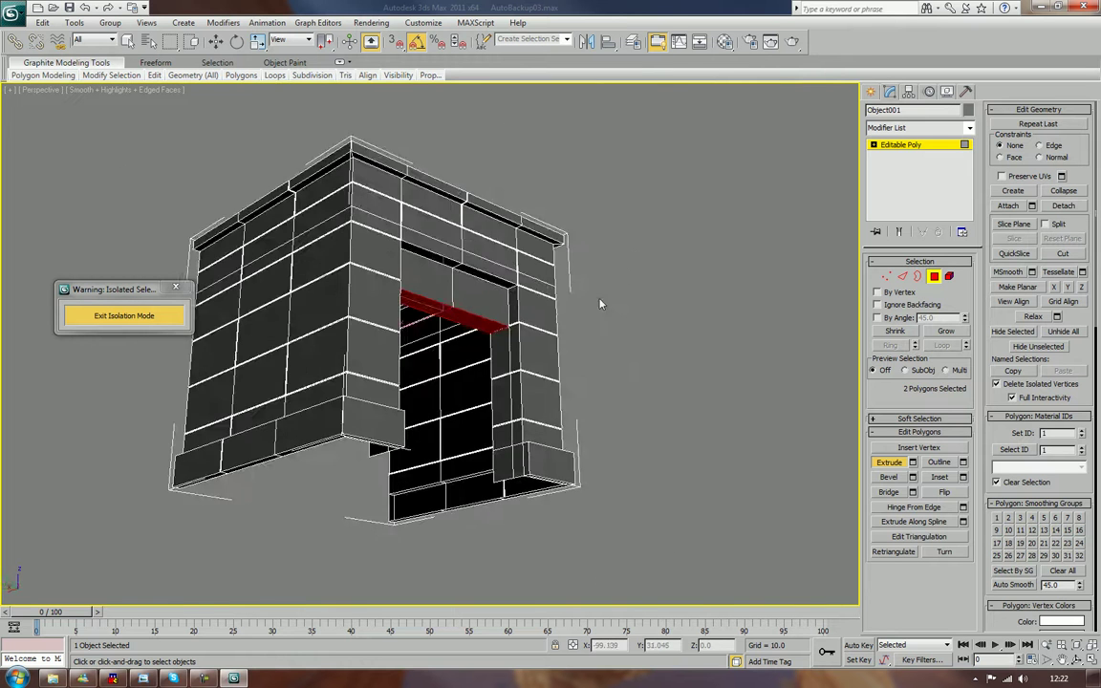
mouse_move(599, 304)
middle_mouse_down("alt")
mouse_move(545, 300)
mouse_move(594, 283)
middle_mouse_up("alt")
key("w")
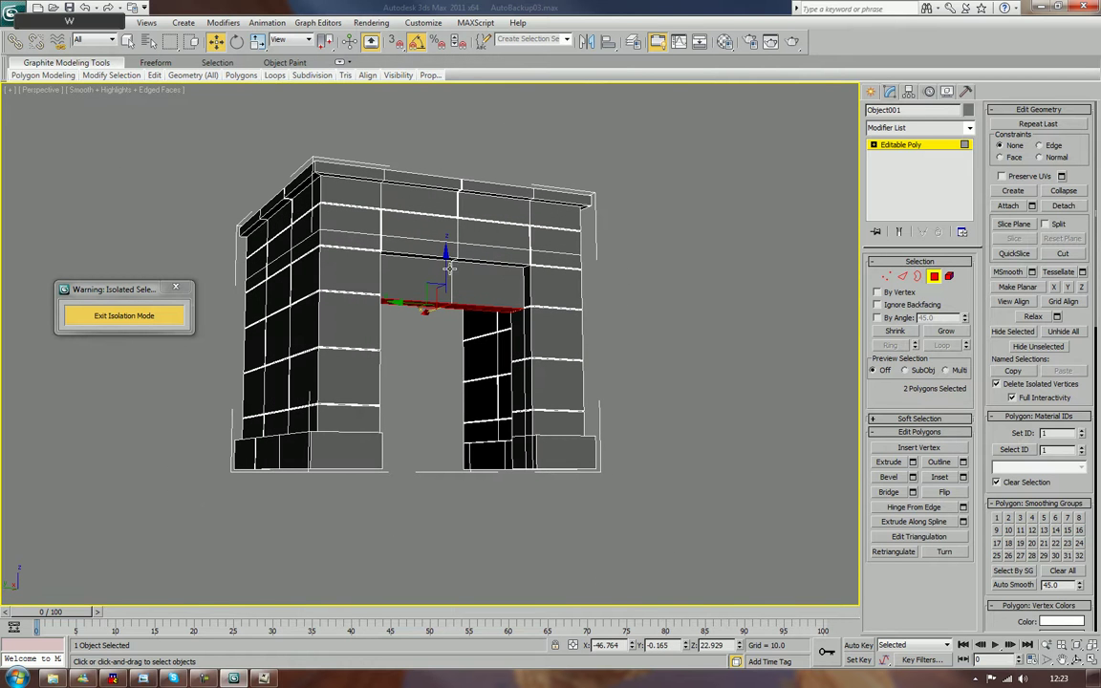
left_click_drag(452, 266, 451, 431)
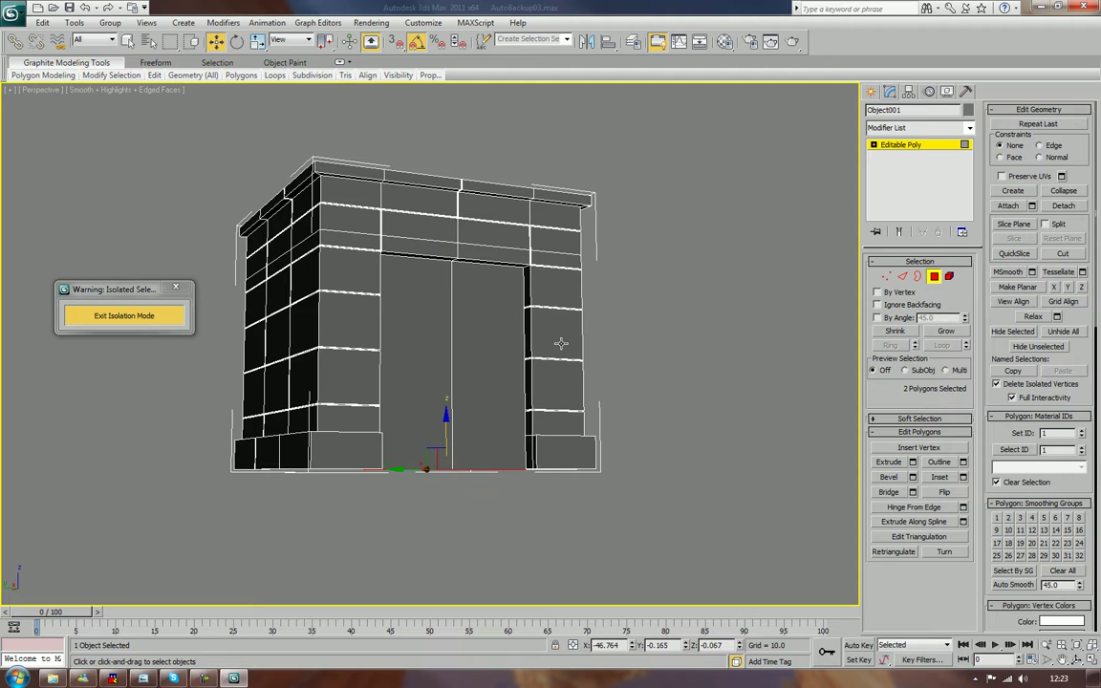
- Extrude the vertical centre edge of the door slab inward with a height of -0.133 and a width of 0.097
left_click(450, 349)
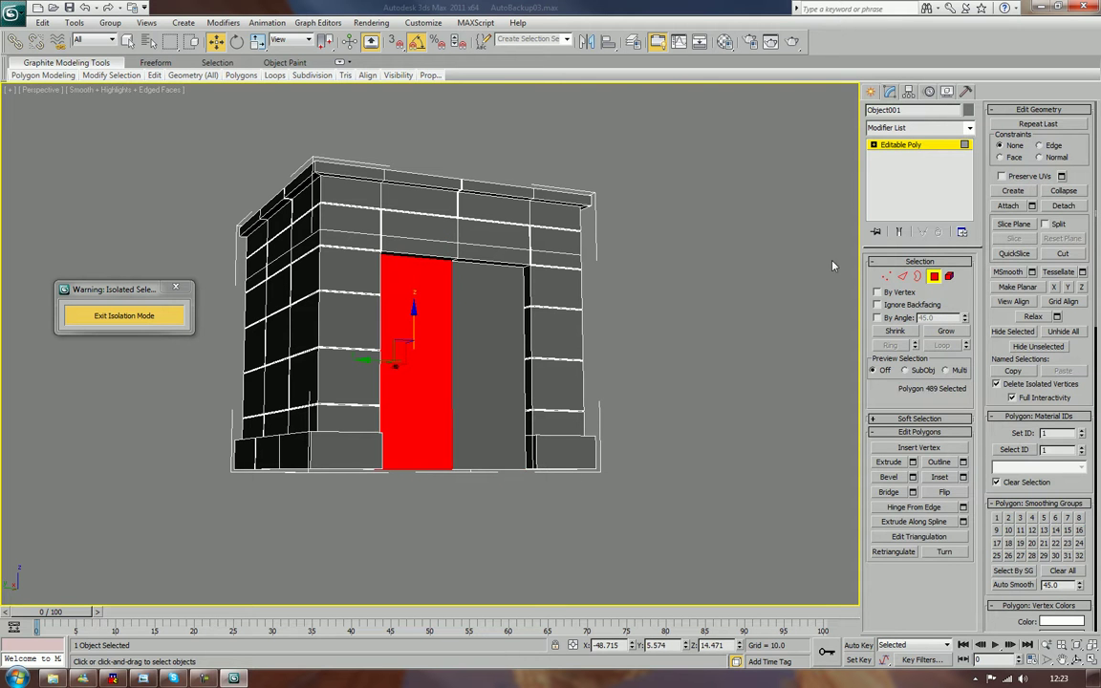
left_click(902, 276)
left_click(451, 305)
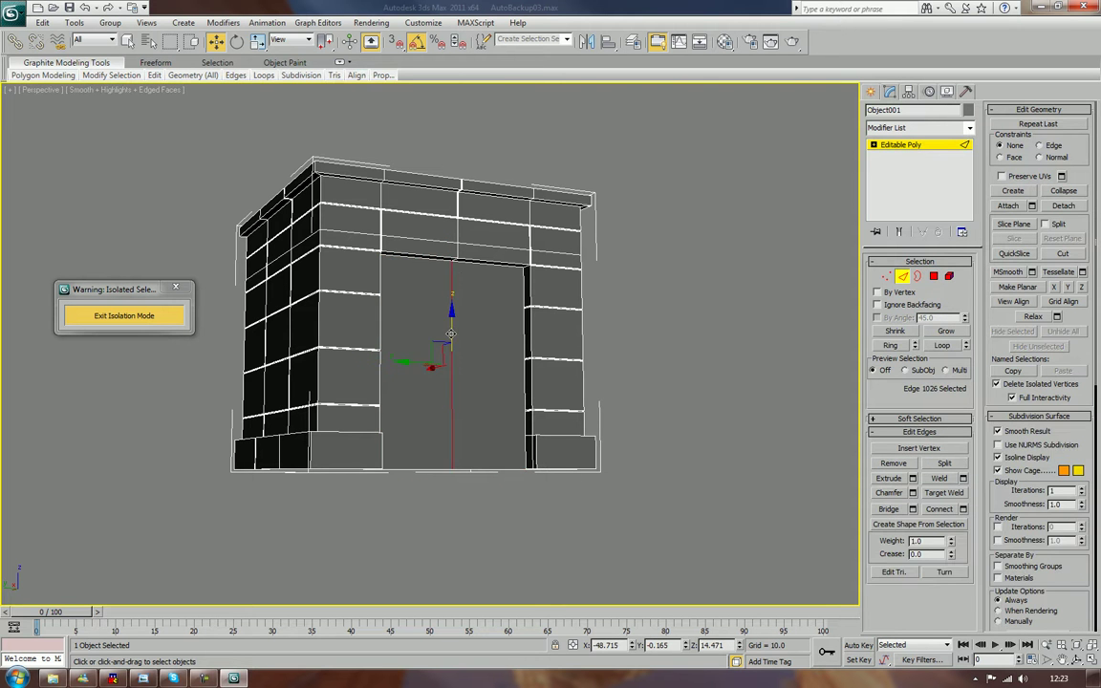
middle_click_drag(496, 321, 521, 325, "alt")
scroll(521, 325, "up", 10)
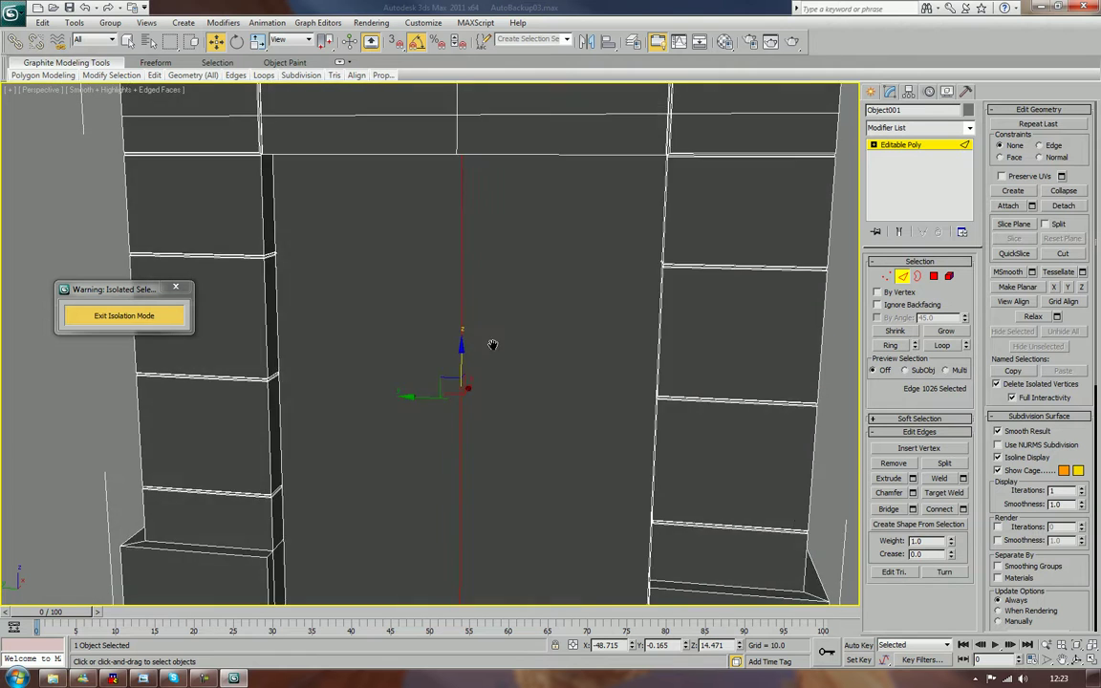
left_click(912, 479)
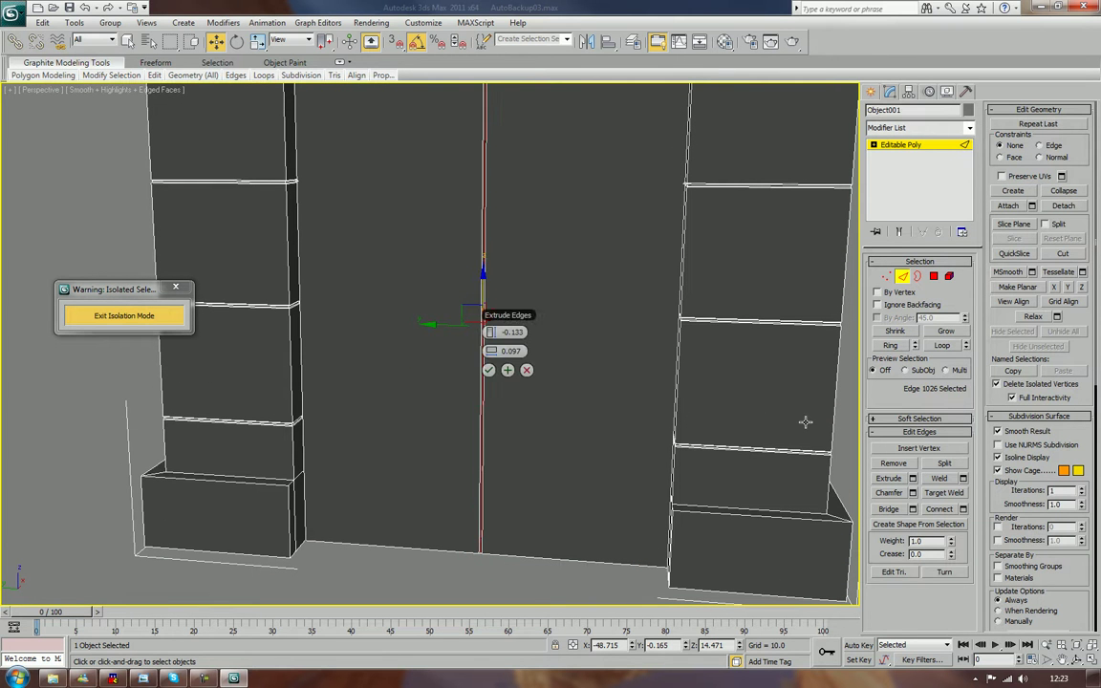
left_click(488, 372)
- Chamfer the recessed seam edge of the door by 0.093 with 1 segment and clear the edge selection
left_click(912, 492)
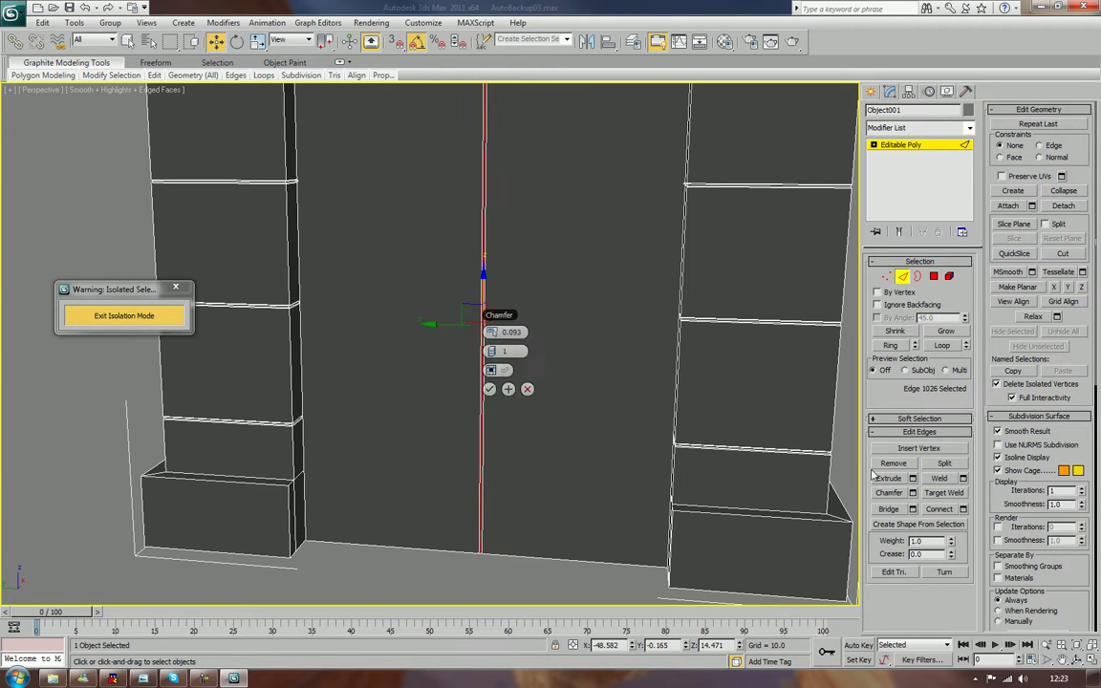
left_click(488, 390)
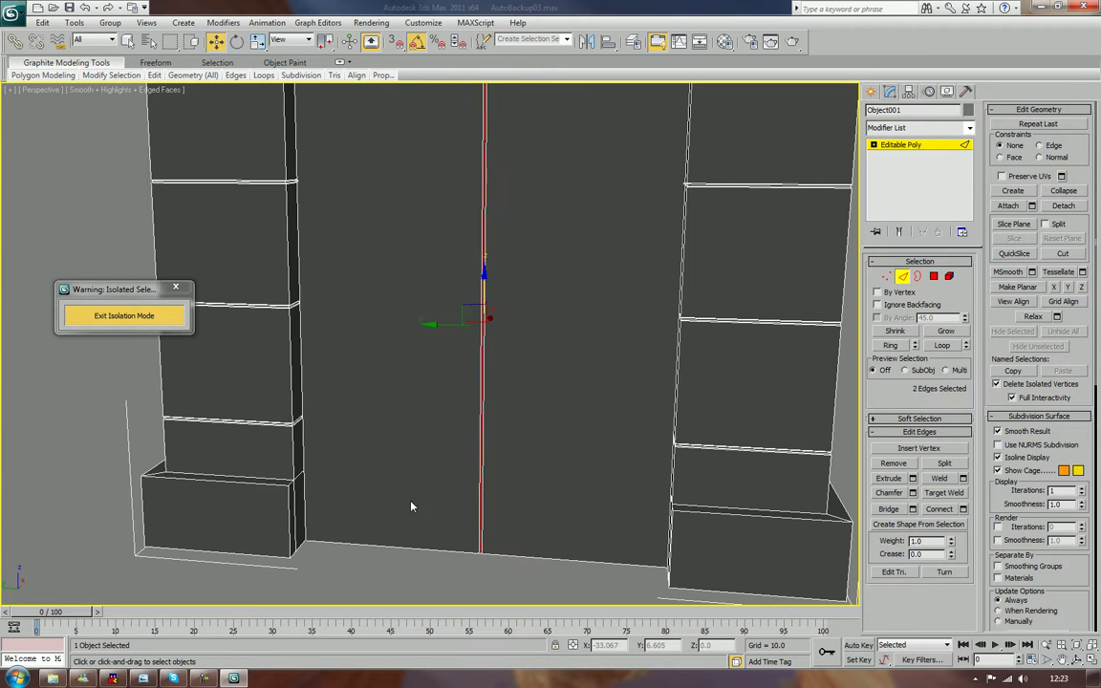
left_click(388, 585)
- Exit isolation mode and leave edge editing on the entry block
left_click(159, 316)
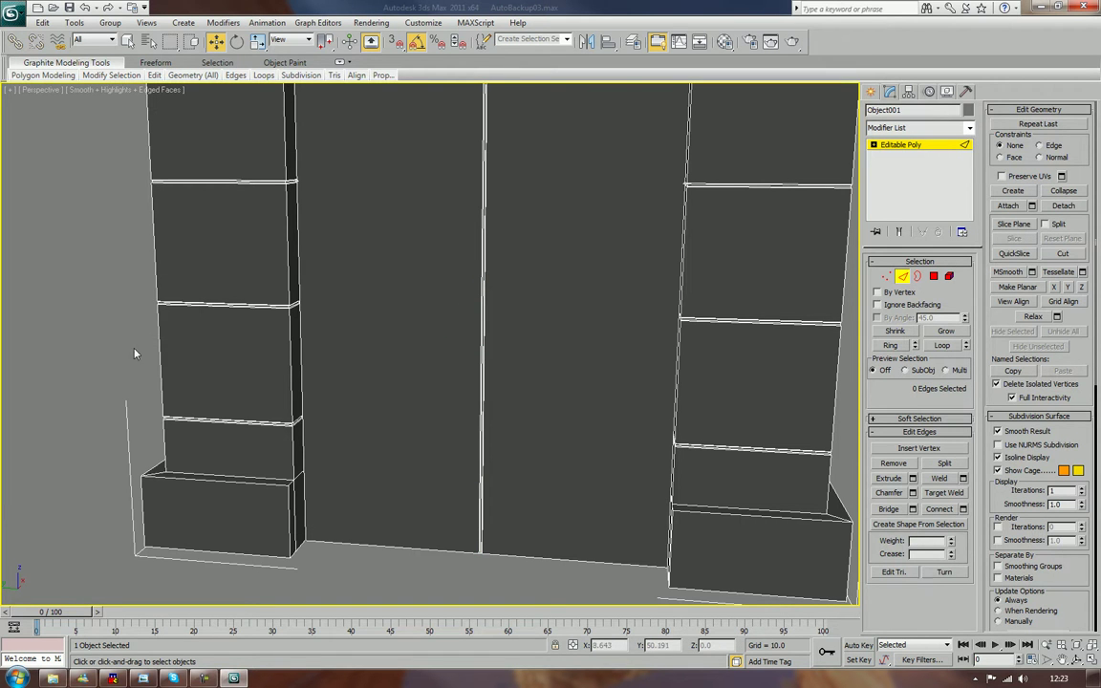
middle_click_drag(189, 315, 216, 315)
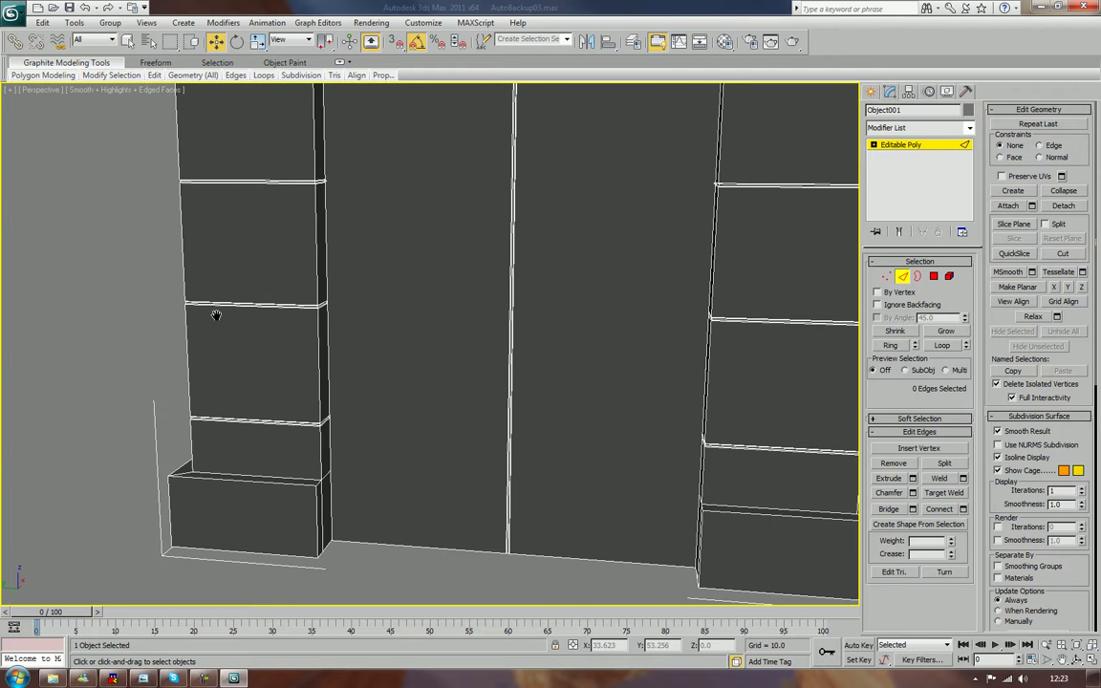
right_click(159, 205)
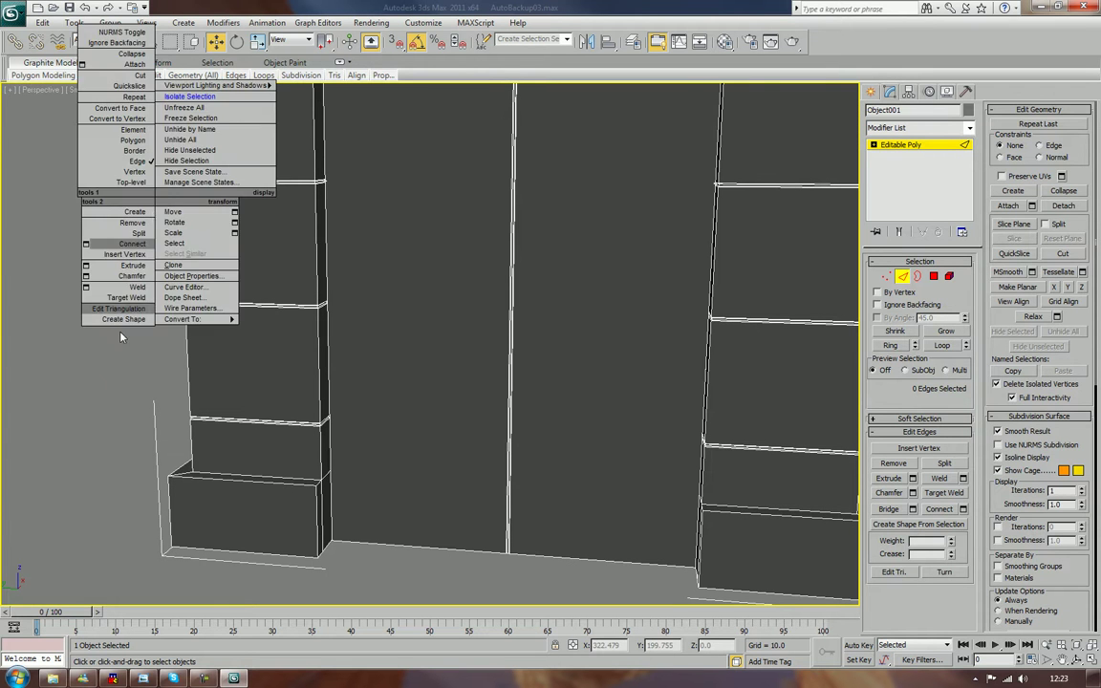
key("2")
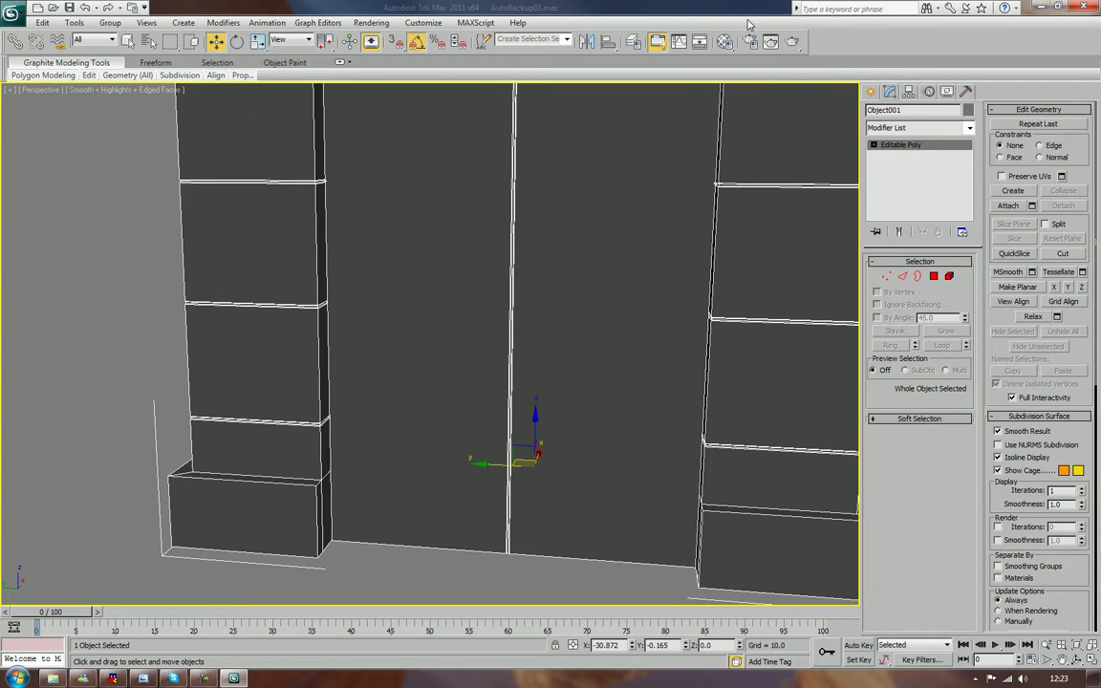
- Unhide the Buttresses, 0 (default) and Walls layers, leaving the Tools layer hidden
left_click(633, 41)
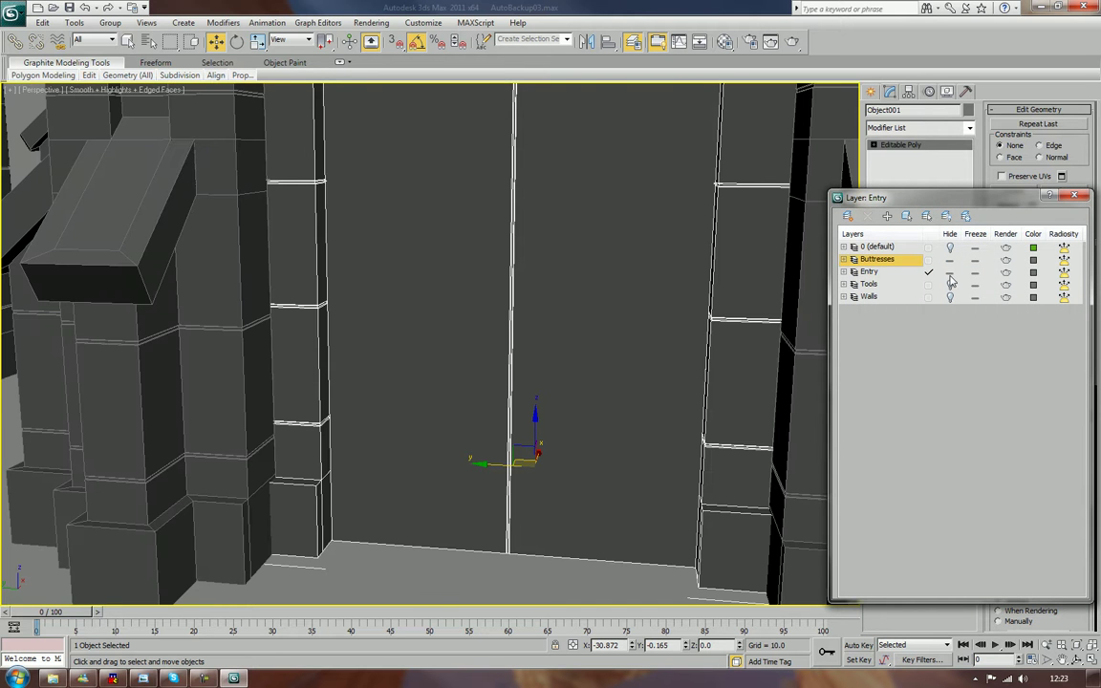
left_click(951, 287)
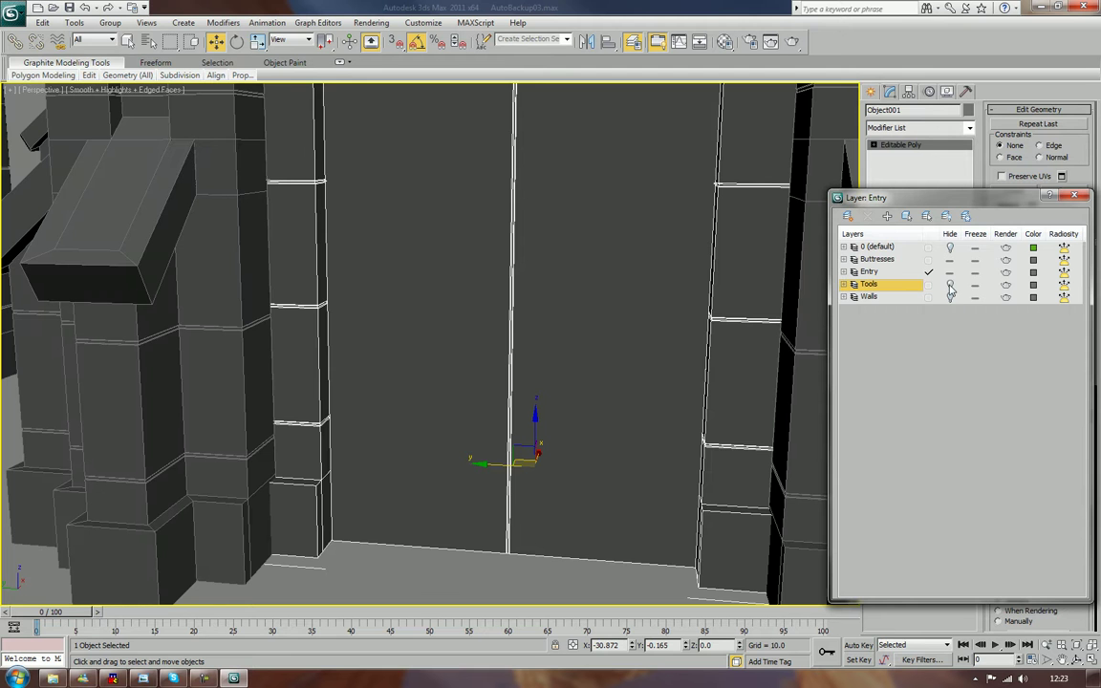
left_click(950, 248)
left_click(951, 298)
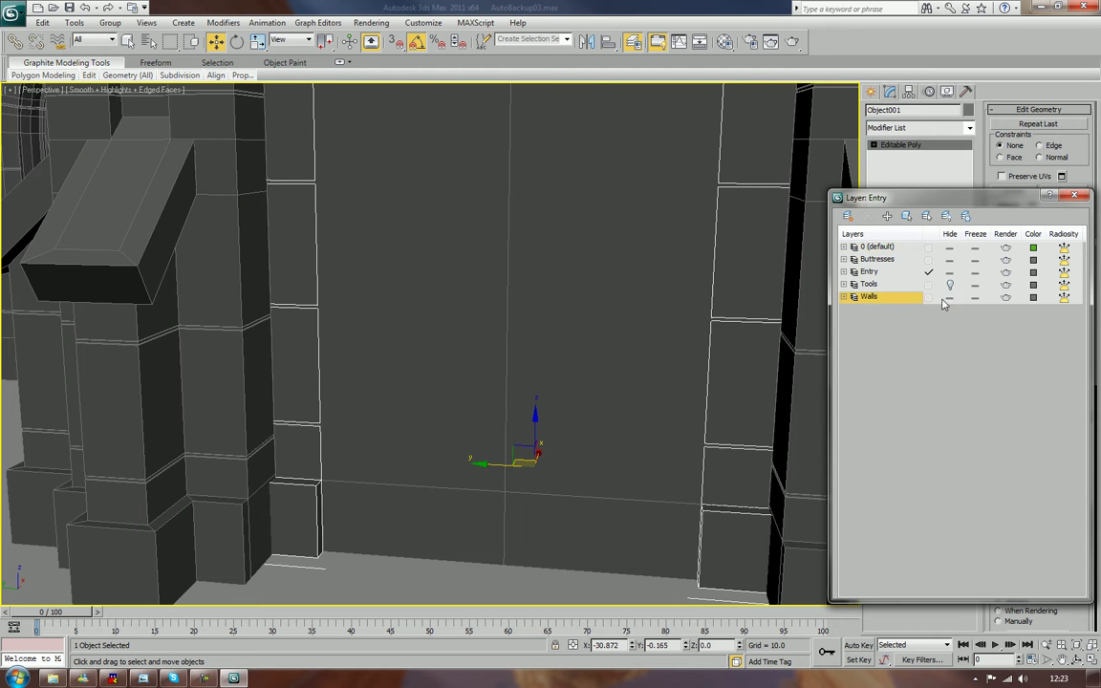
middle_click_drag(676, 330, 579, 311)
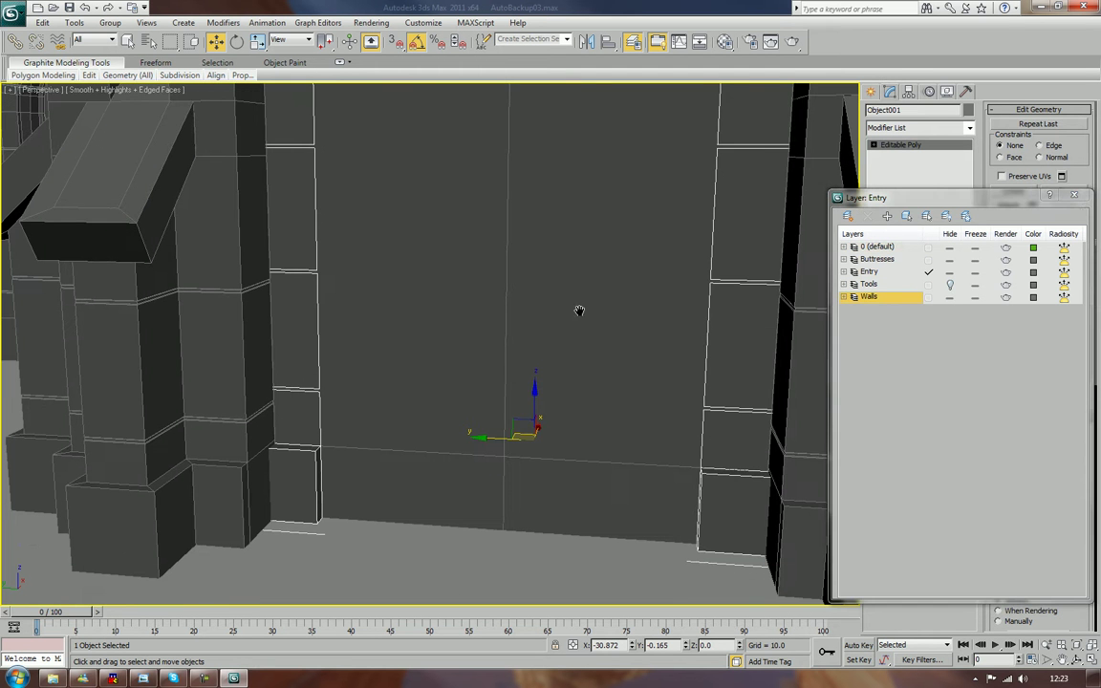
left_click(1074, 194)
- Delete the Bunker object's base-mesh polygons that overlap the entry block and return to its Symmetry modifier
scroll(702, 300, "down", 10)
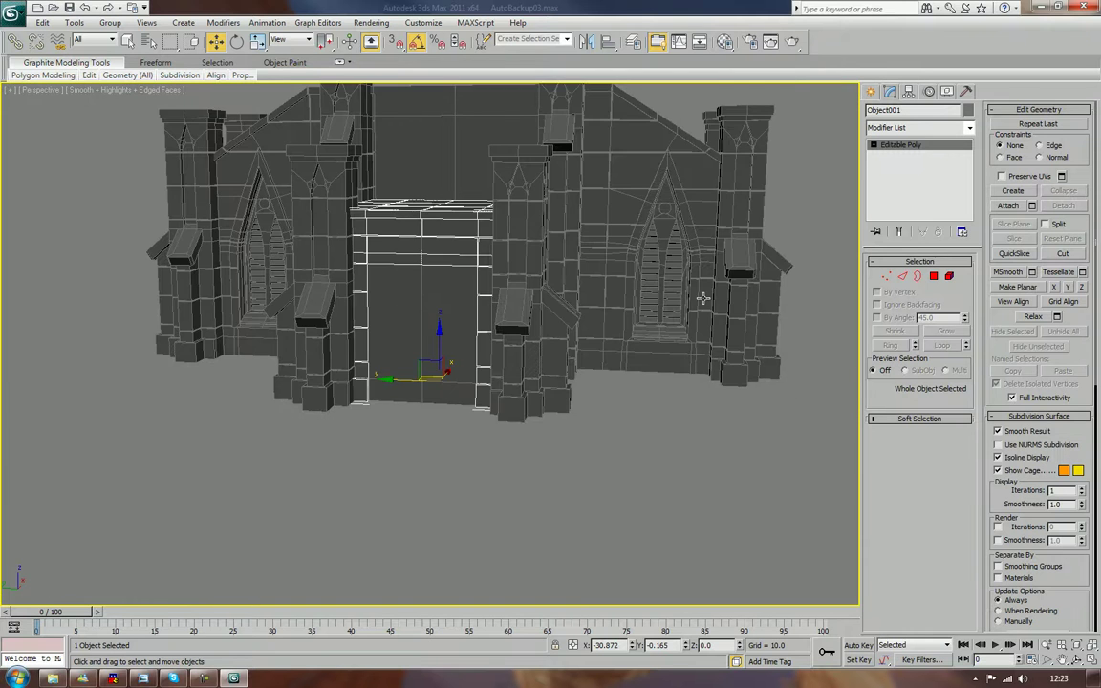
middle_click_drag(669, 259, 603, 285, "alt")
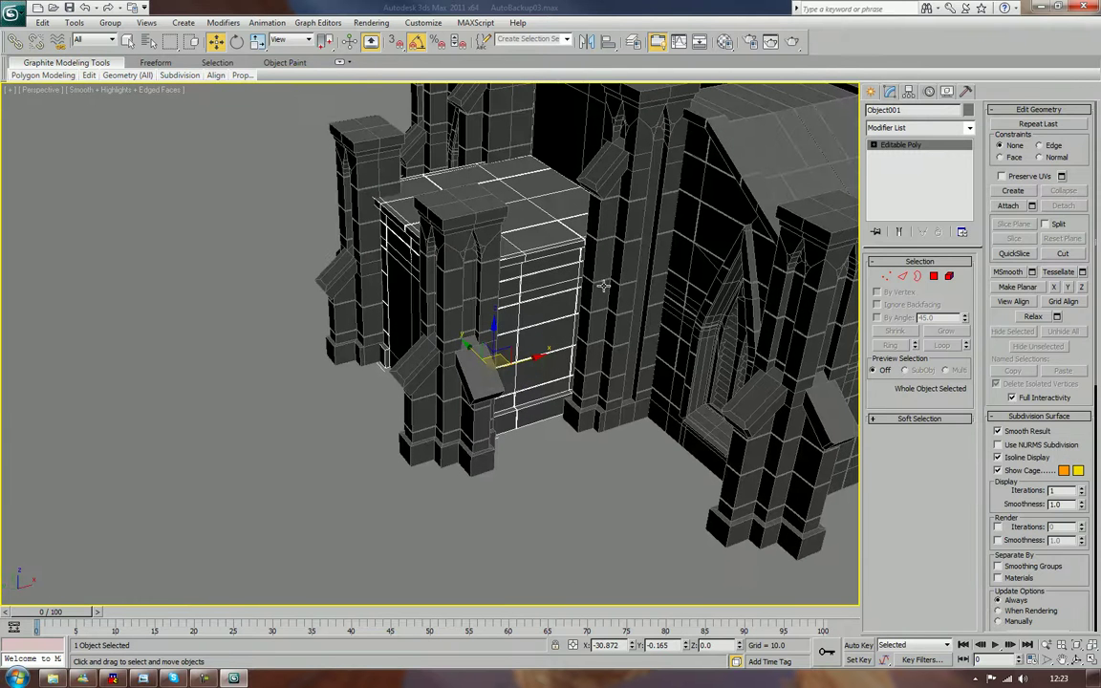
left_click(570, 274)
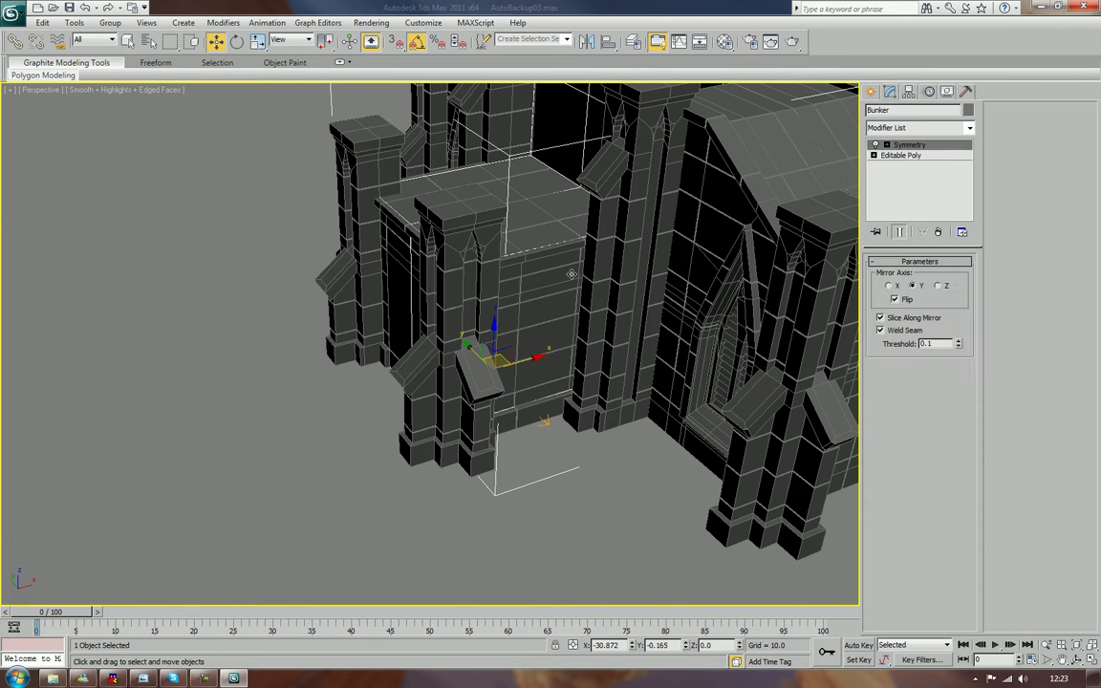
left_click(900, 156)
left_click(934, 276)
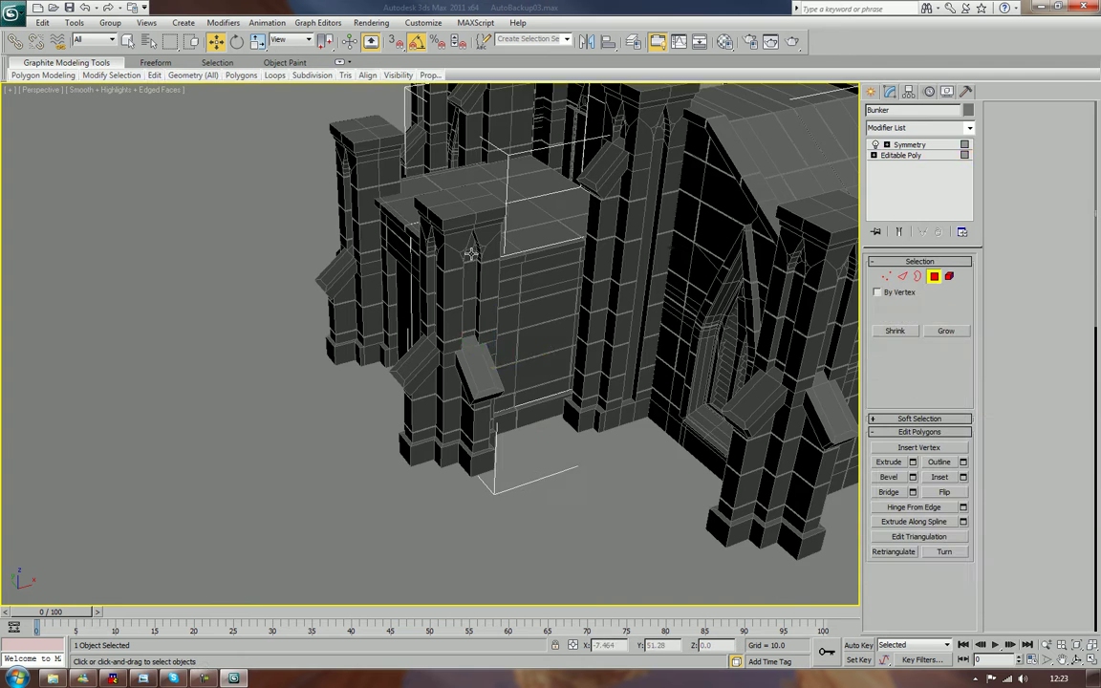
middle_click_drag(472, 253, 409, 244, "alt")
left_click_drag(377, 146, 494, 548)
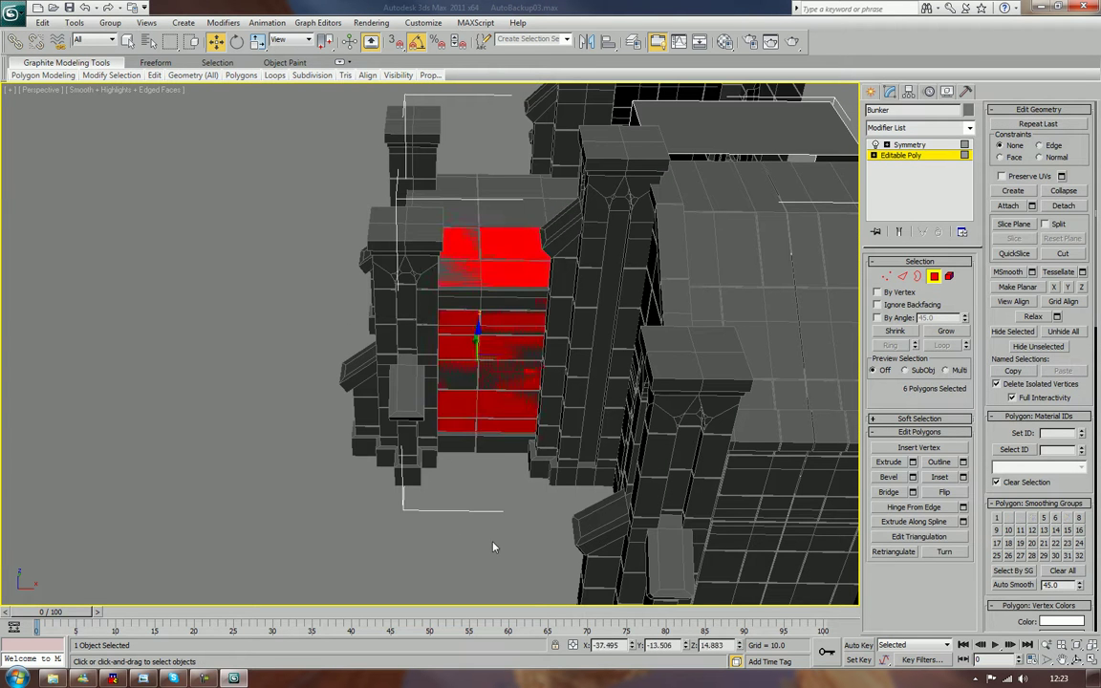
left_click(494, 547)
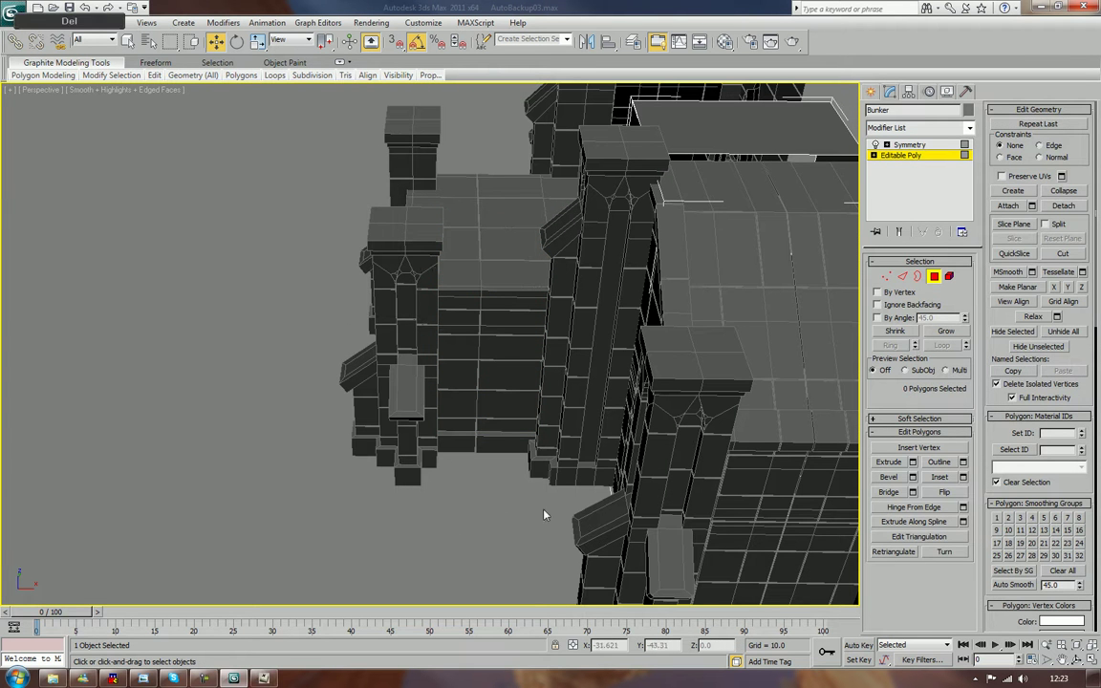
left_click(934, 276)
left_click(919, 145)
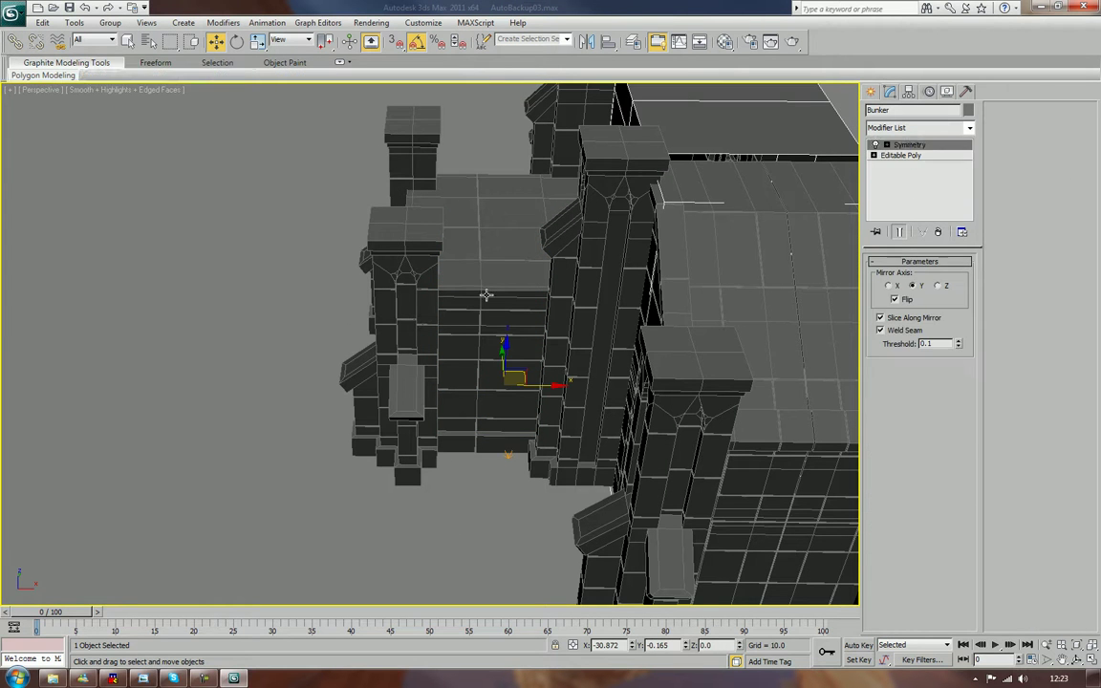
- Turn off the edged-faces display and examine the shaded bunker front around the entry and buttresses
left_click(401, 315)
middle_click_drag(236, 361, 352, 358, "alt")
key("F4")
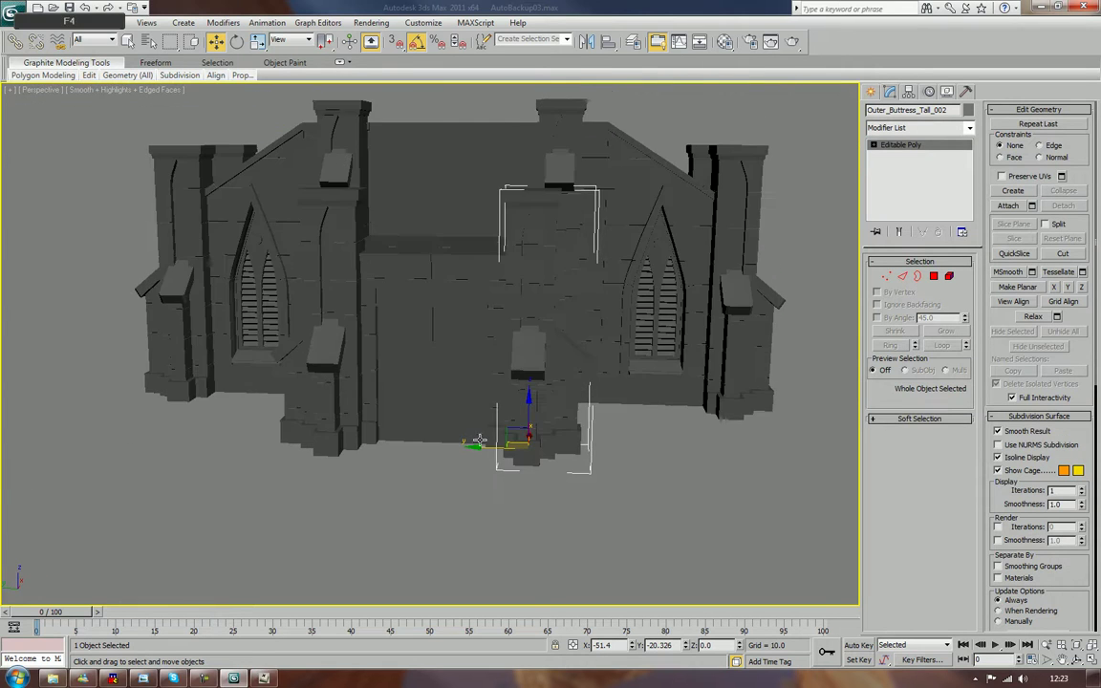
middle_click_drag(433, 397, 467, 444, "alt")
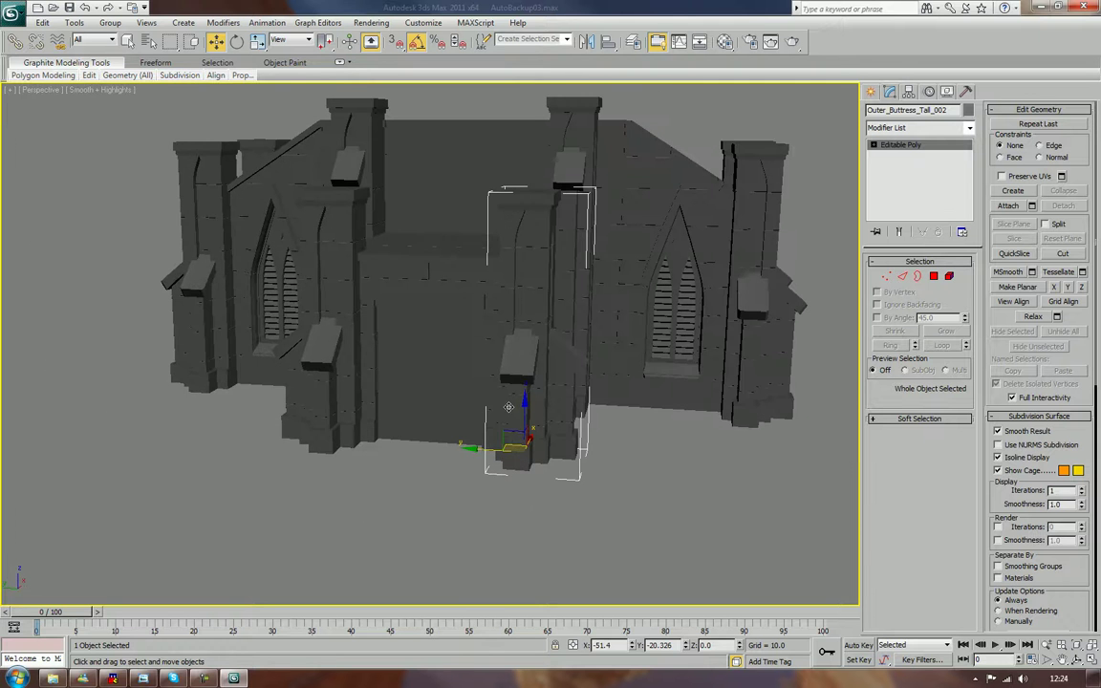
middle_click_drag(509, 403, 542, 376, "alt")
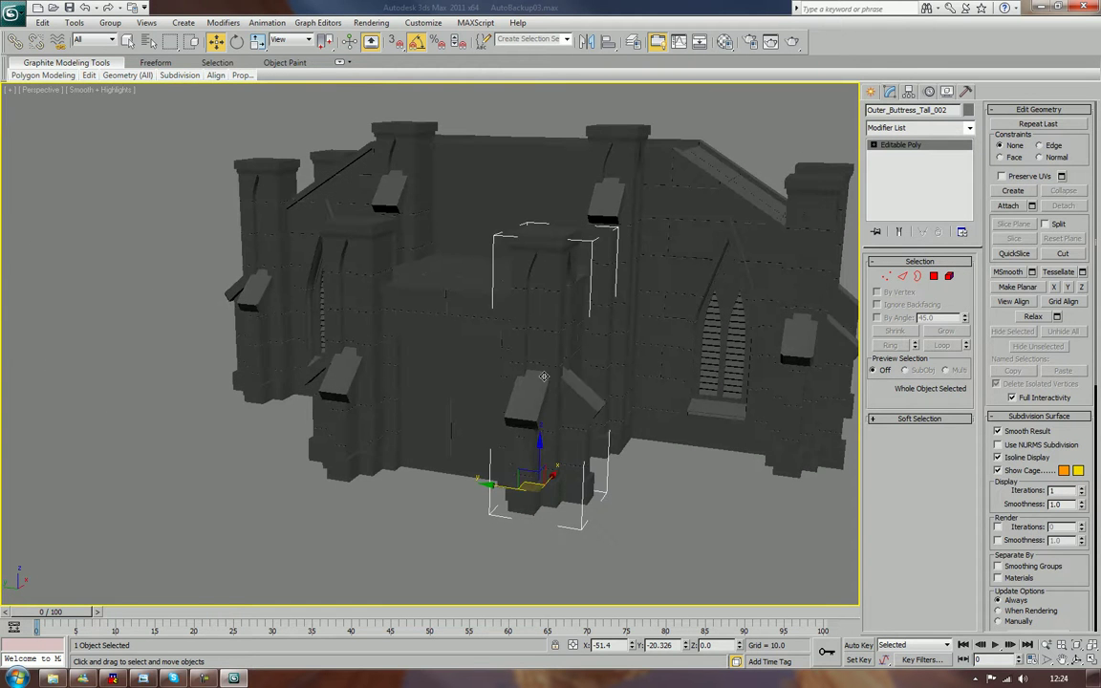
- Move the two prefabricated bunker window sections on either side of the entry together by about -0.288 on X and deselect them
left_click(534, 168)
middle_click_drag(618, 179, 678, 148, "alt")
left_click(677, 148)
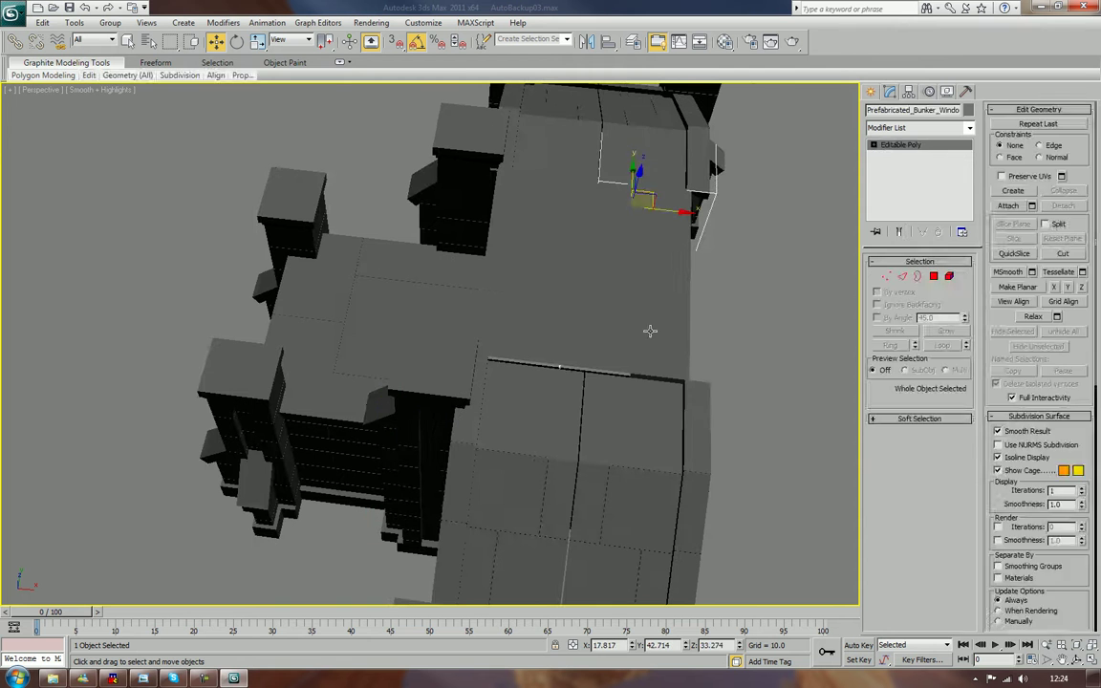
left_click(635, 483, "ctrl")
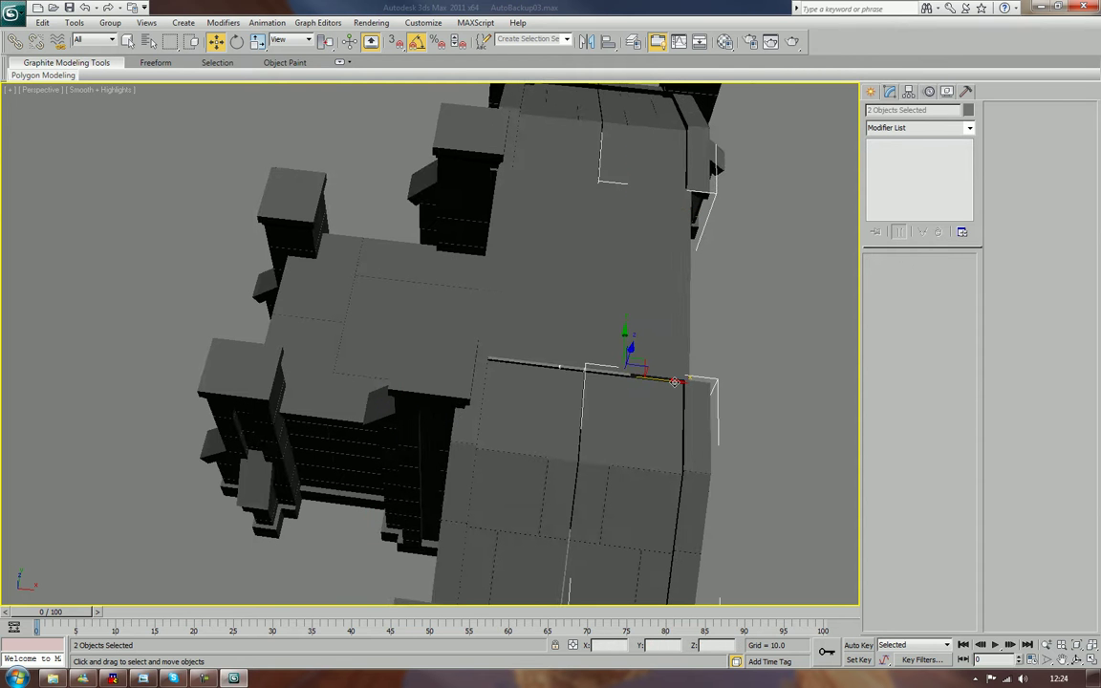
left_click_drag(674, 382, 672, 382)
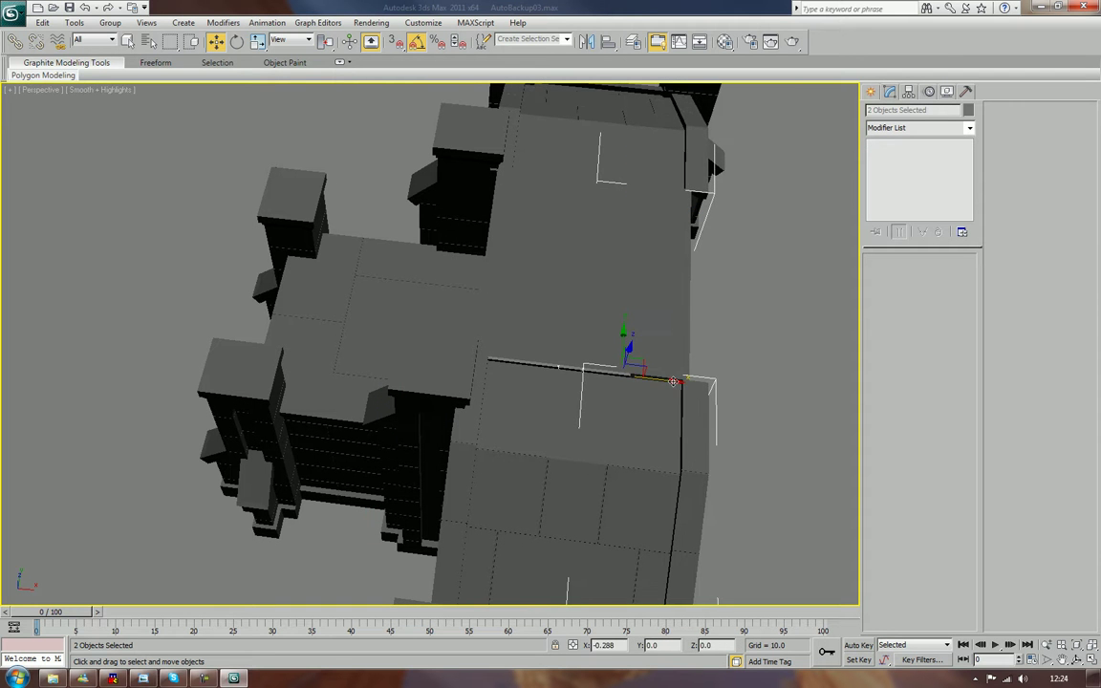
left_click(787, 360)
middle_click_drag(787, 360, 580, 238, "alt")
middle_click_drag(508, 373, 537, 334, "alt")
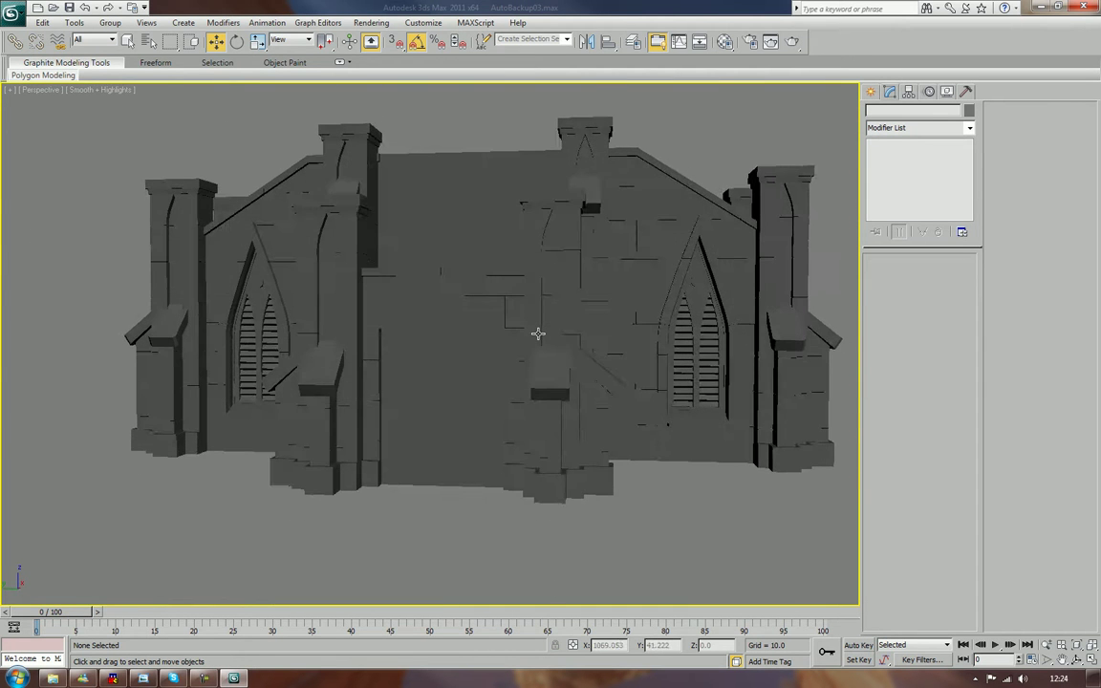